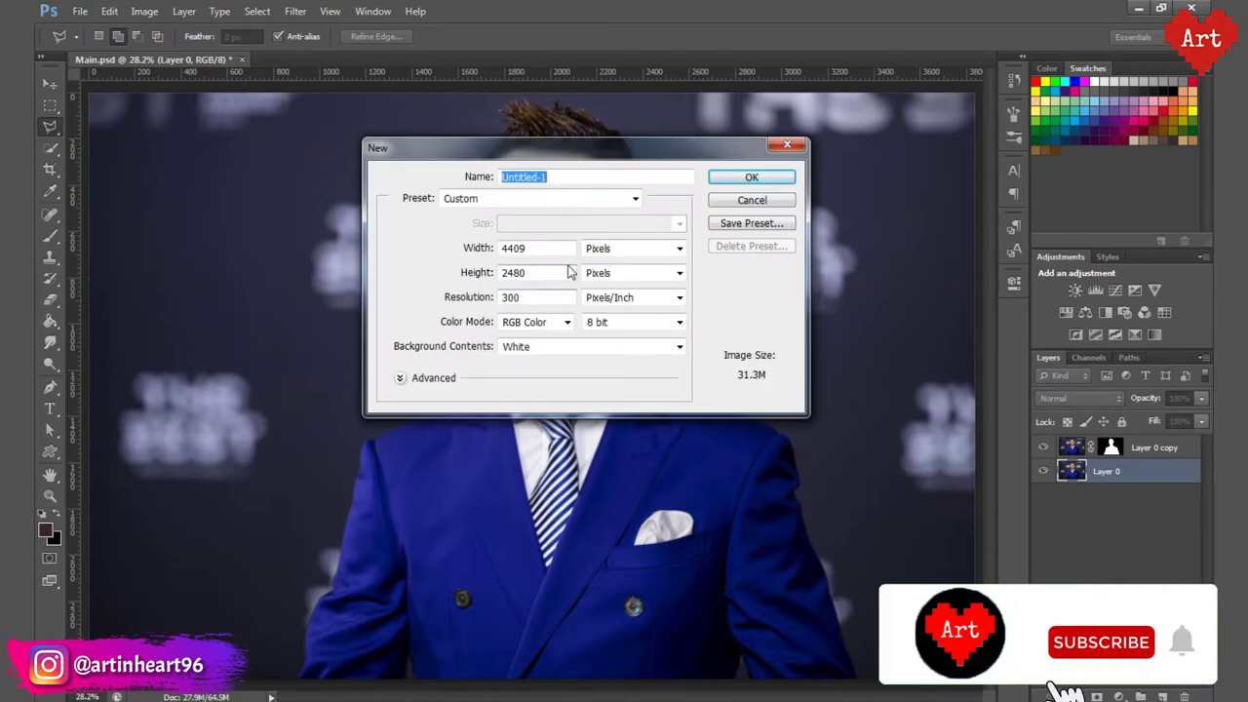
Step: Create a new document from the International Paper preset, A4 size at 300 pixels/inch in RGB with a white background
left_click(634, 198)
left_click(468, 264)
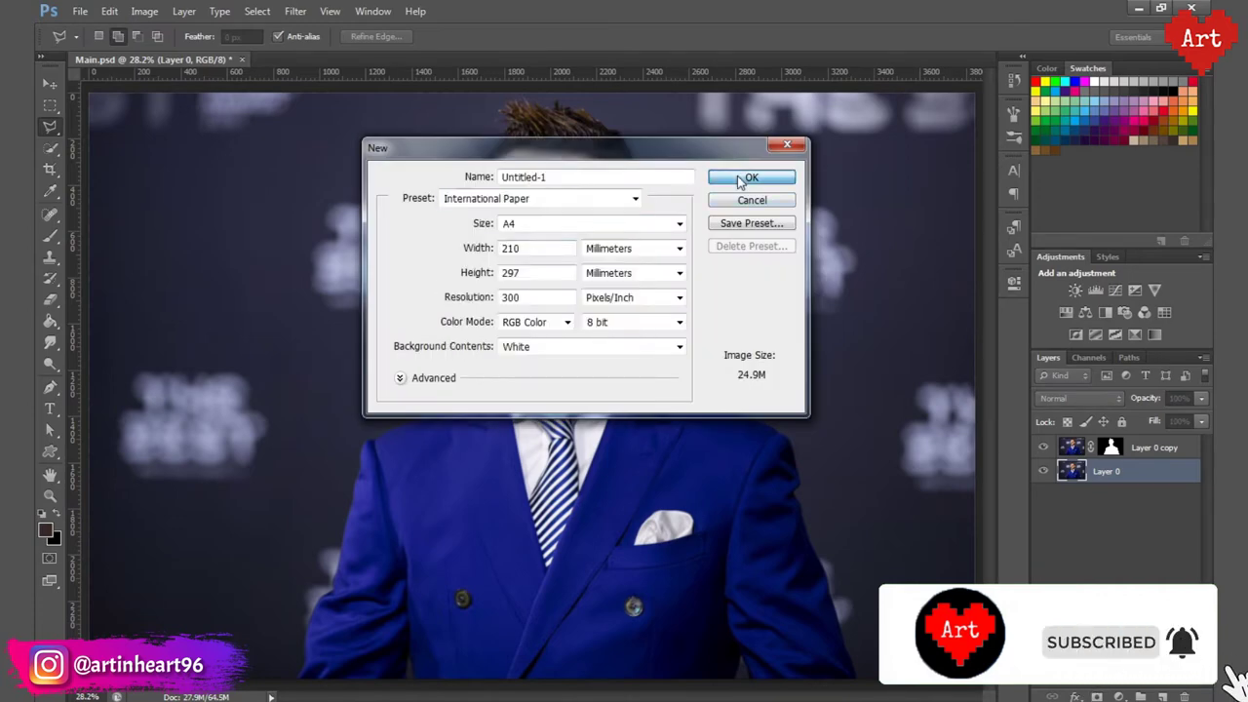
left_click(743, 177)
Step: Rotate the blank A4 canvas 90 degrees to landscape orientation and fit it to the window
left_click(123, 13)
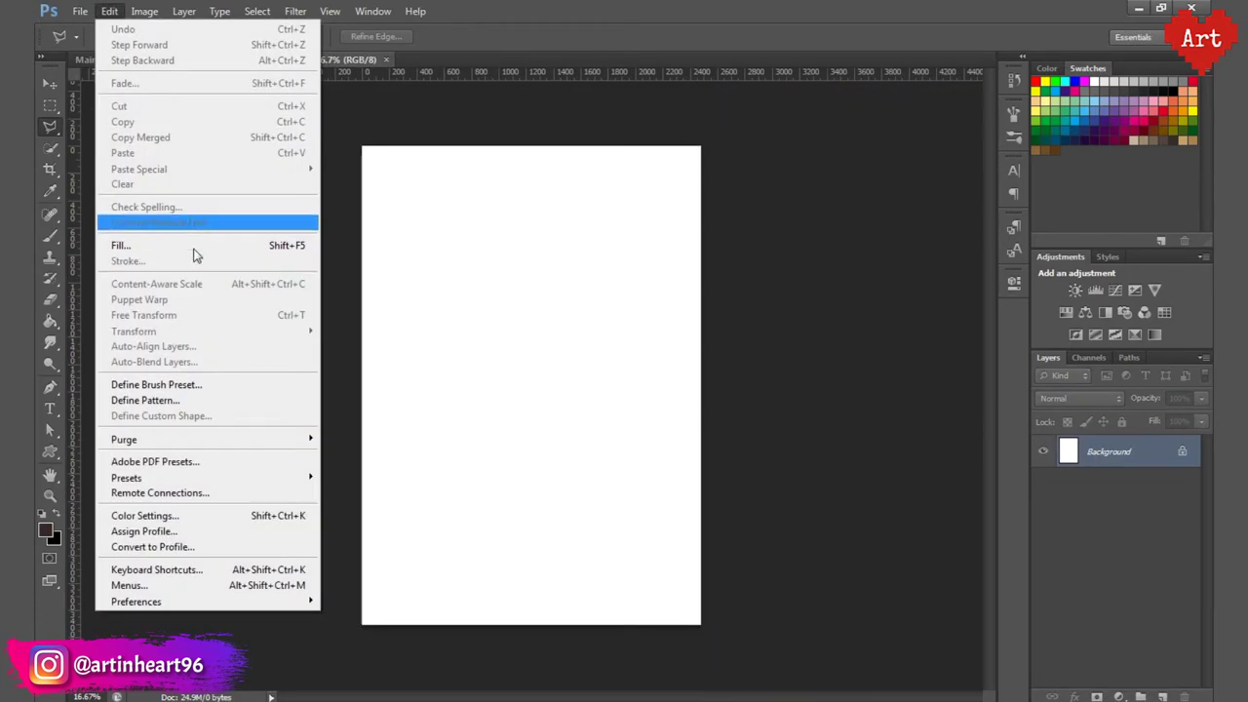
mouse_move(144, 11)
mouse_move(236, 165)
left_click(351, 174)
key("ctrl+0")
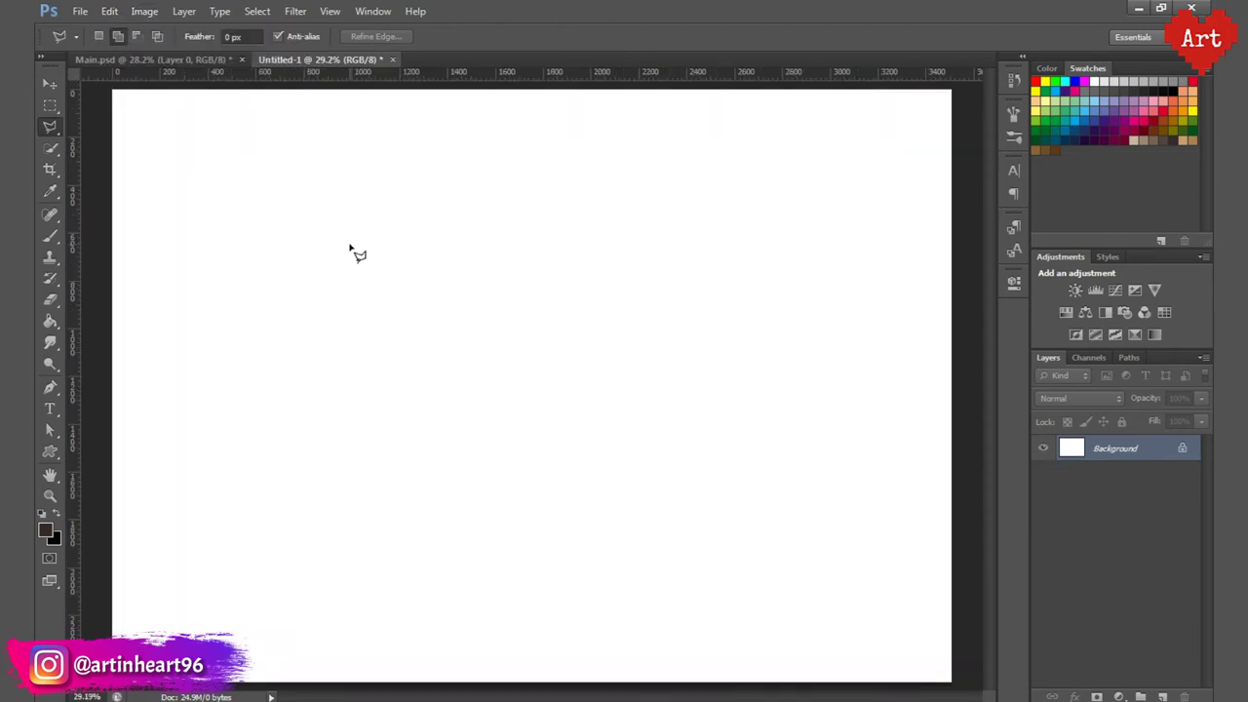
Step: Duplicate the masked Layer 0 copy from Main.psd into the Untitled-1 document and switch to that document
left_click(113, 64)
right_click(1146, 448)
left_click(1063, 187)
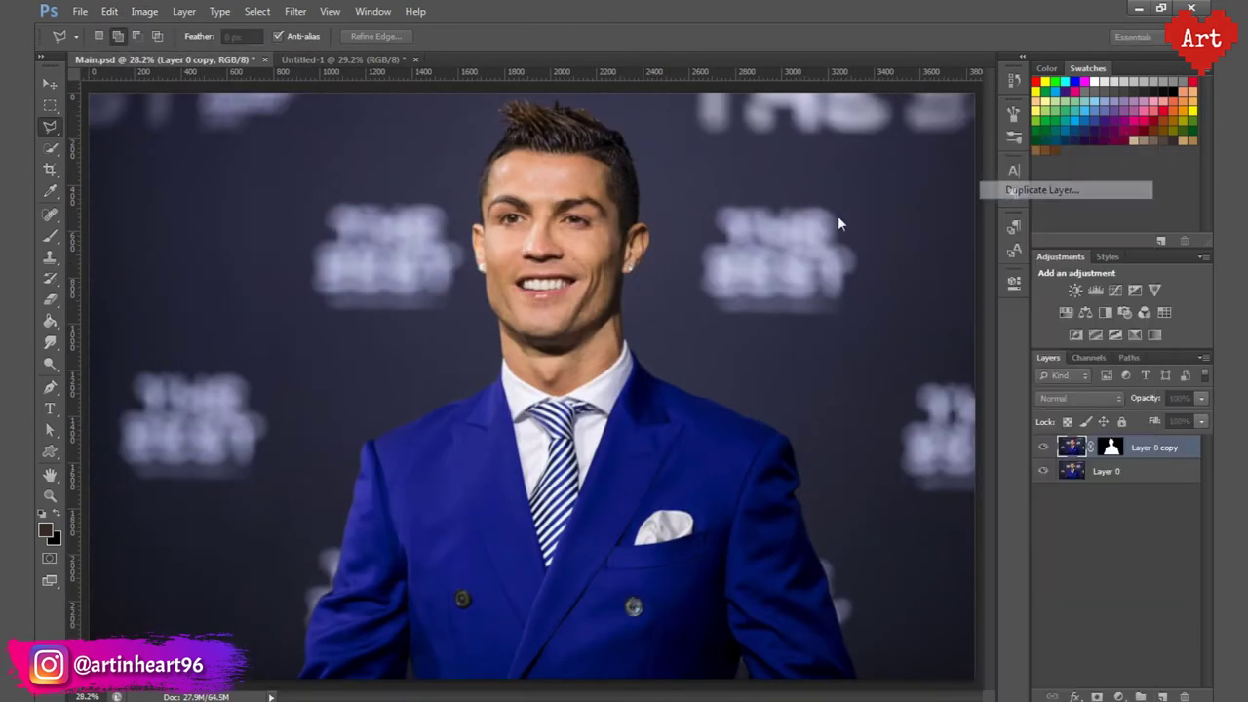
left_click(575, 281)
left_click(562, 312)
left_click(767, 220)
left_click(322, 59)
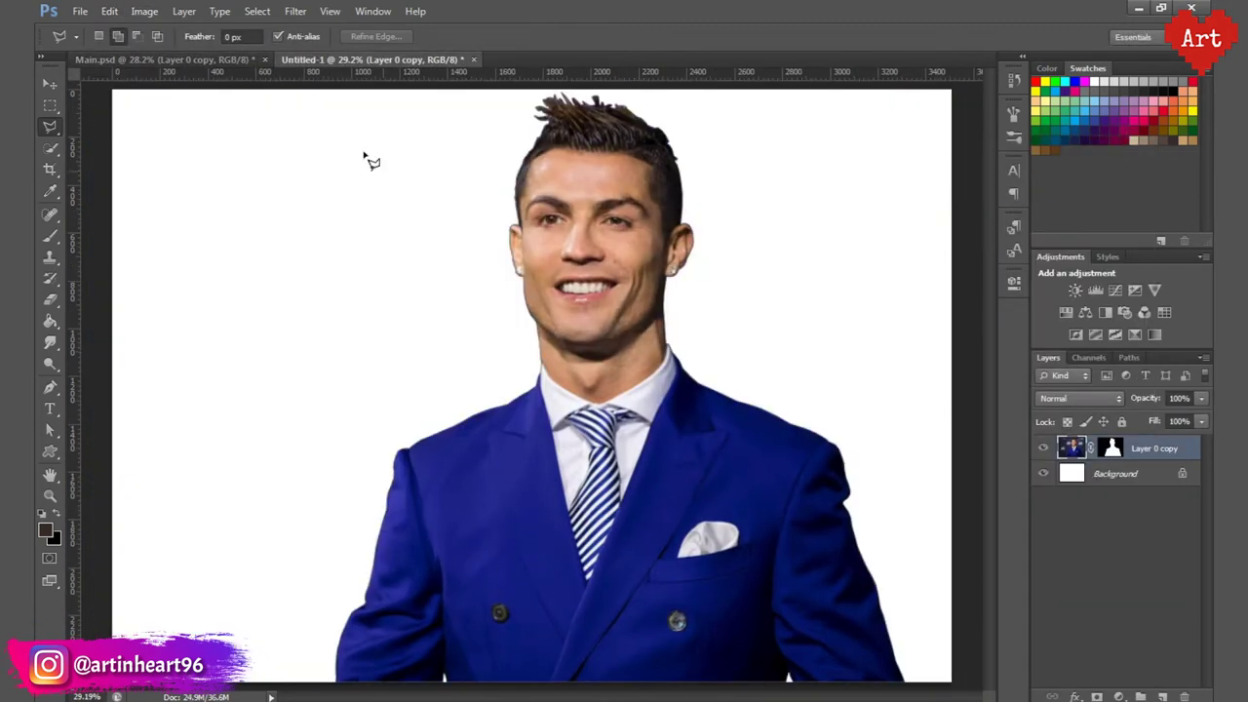
Step: Scale the cut-out portrait down slightly and reposition it near the middle of the canvas, leaving white space around it
scroll(519, 418, "down", 3)
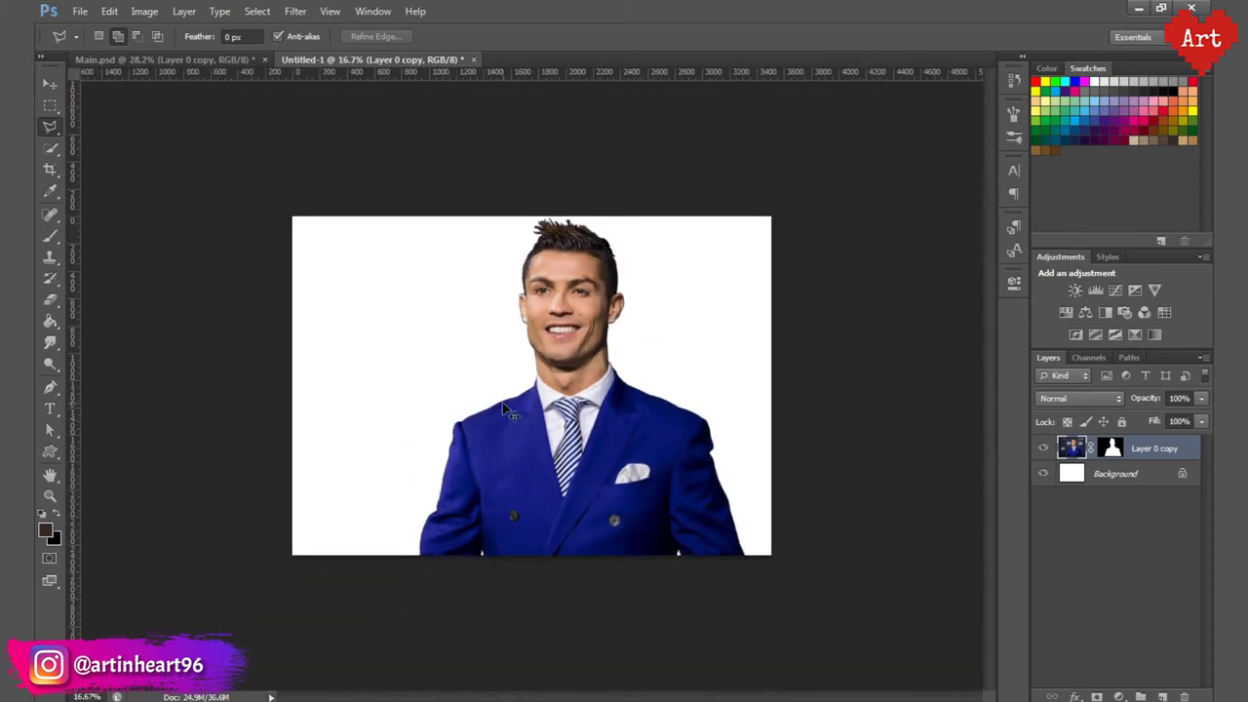
key("ctrl+t")
left_click_drag(815, 562, 722, 508)
left_click_drag(579, 419, 591, 445)
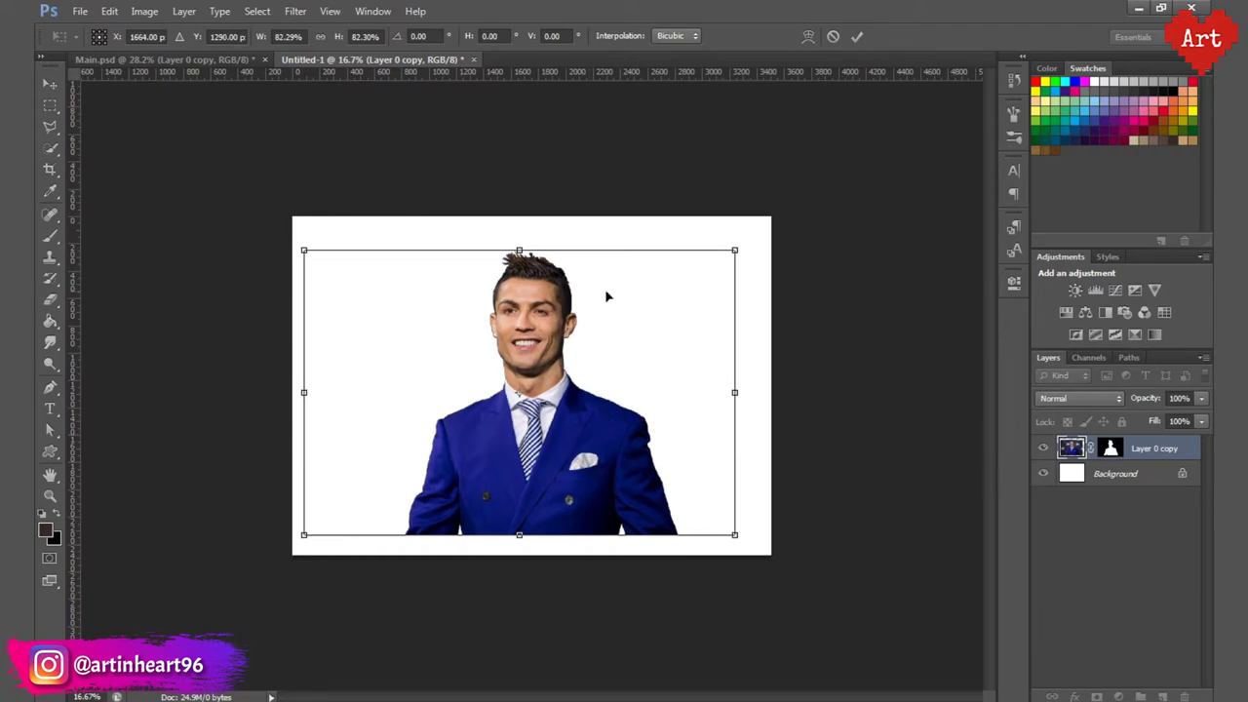
left_click_drag(305, 250, 285, 237)
left_click_drag(564, 438, 566, 471)
left_click(856, 36)
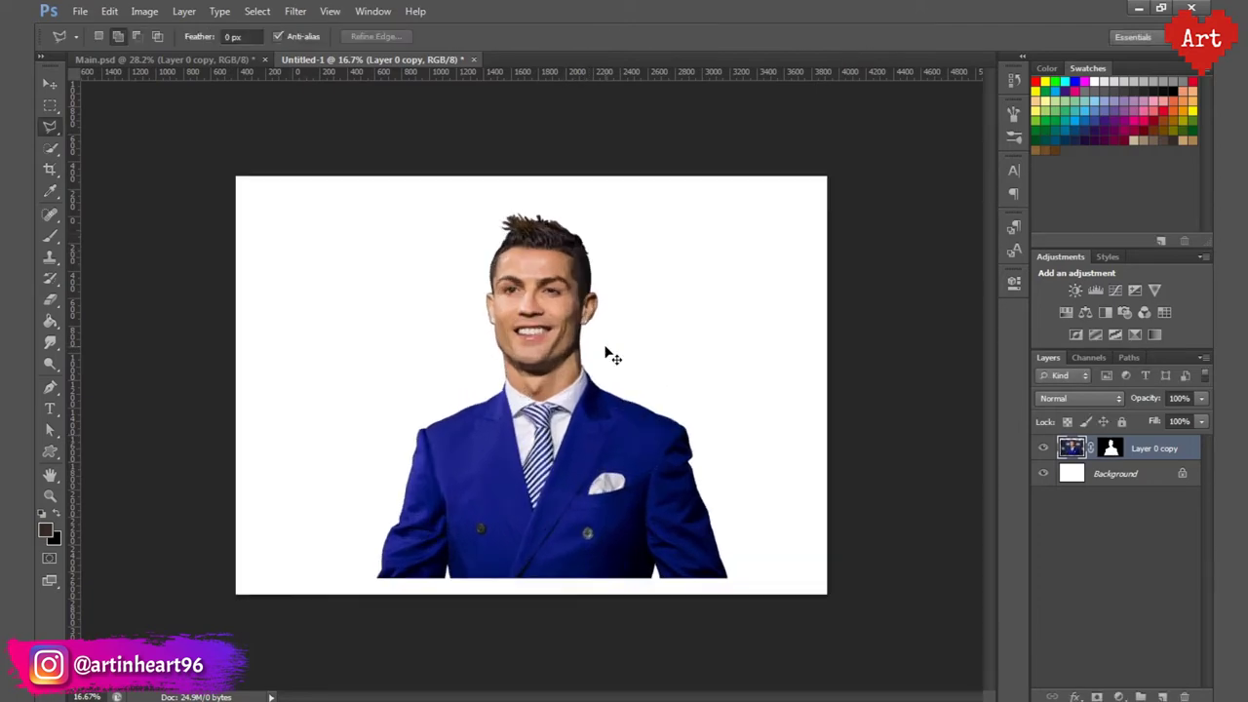
Step: Save the document as a Photoshop file named DP
key("ctrl+0")
key("ctrl+shift+s")
type("DP")
key("Return")
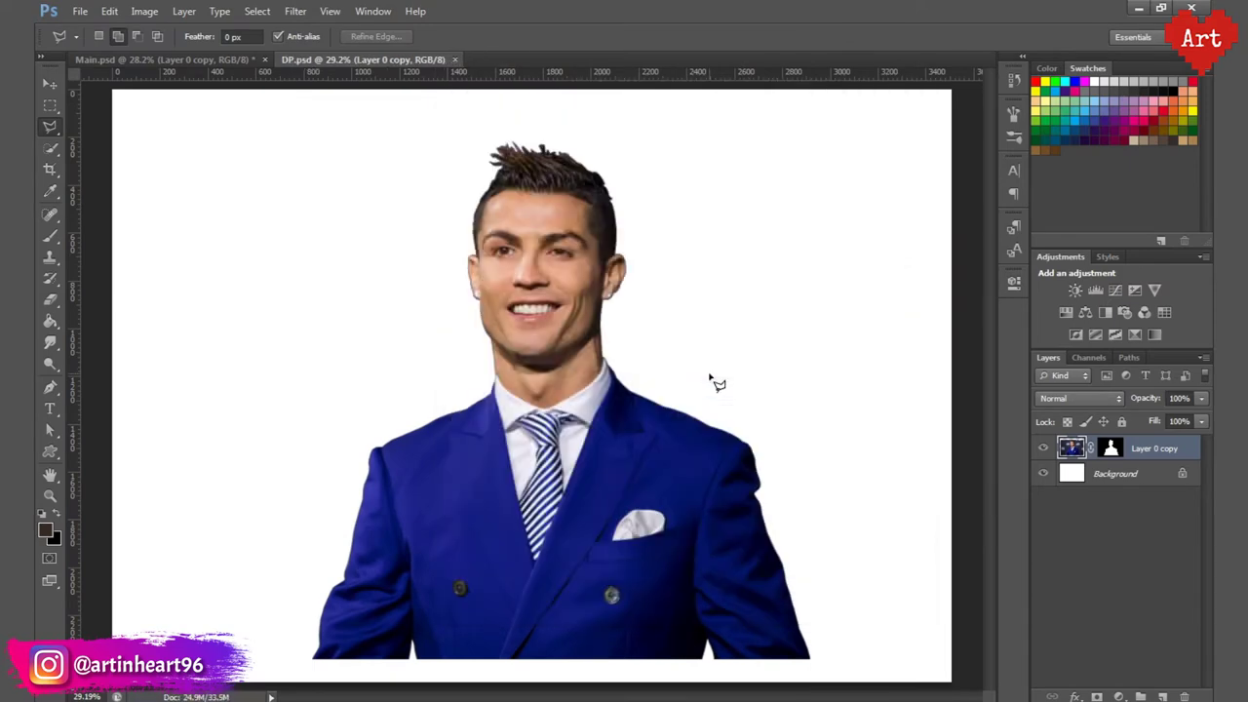
left_click_drag(528, 223, 595, 226)
right_click(1151, 459)
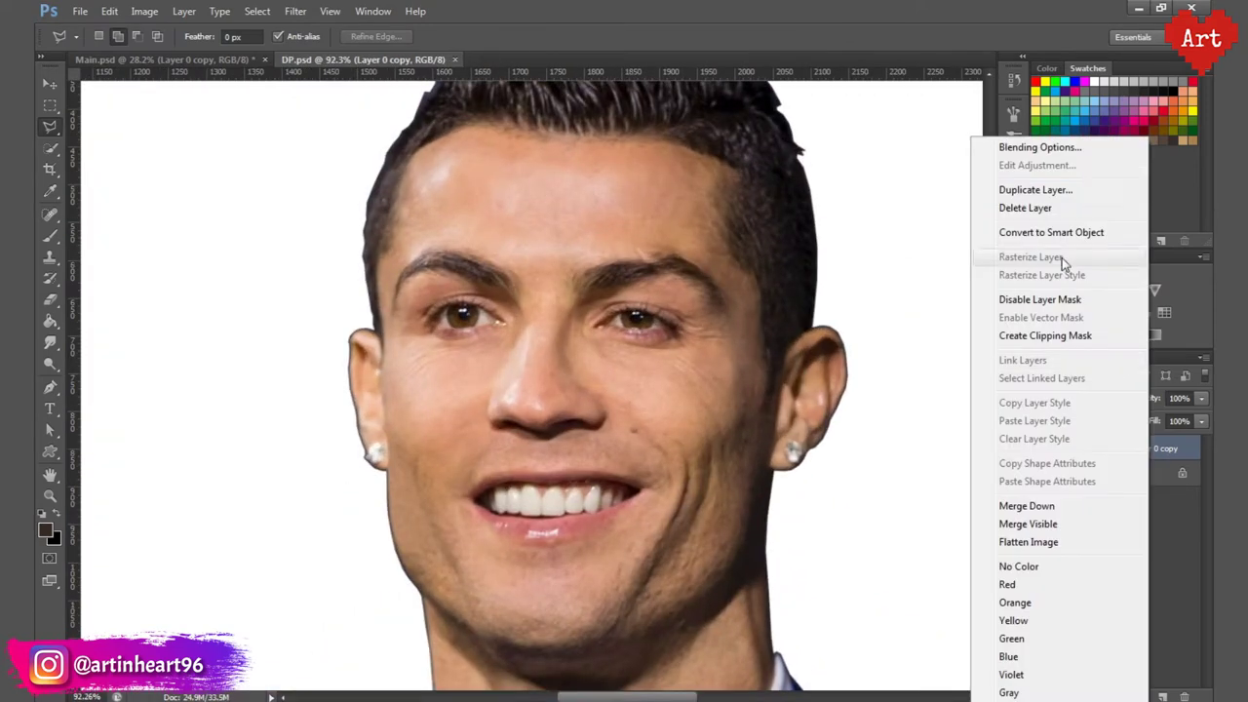
key("Escape")
key("ctrl+plus")
key("ctrl+minus")
key("ctrl+minus")
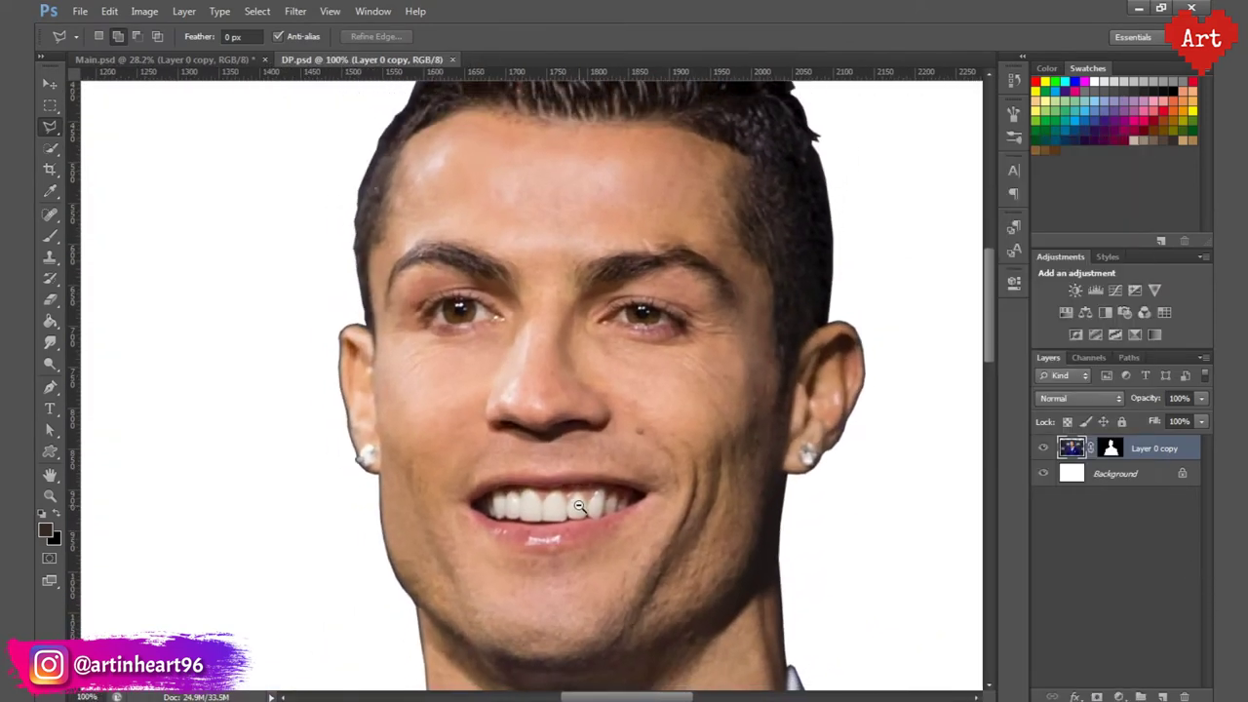
left_click_drag(600, 466, 580, 434)
Step: Add a Selective Color adjustment clipped to the portrait and, for the Reds, lower cyan and fine-tune the remaining sliders
left_click(1119, 696)
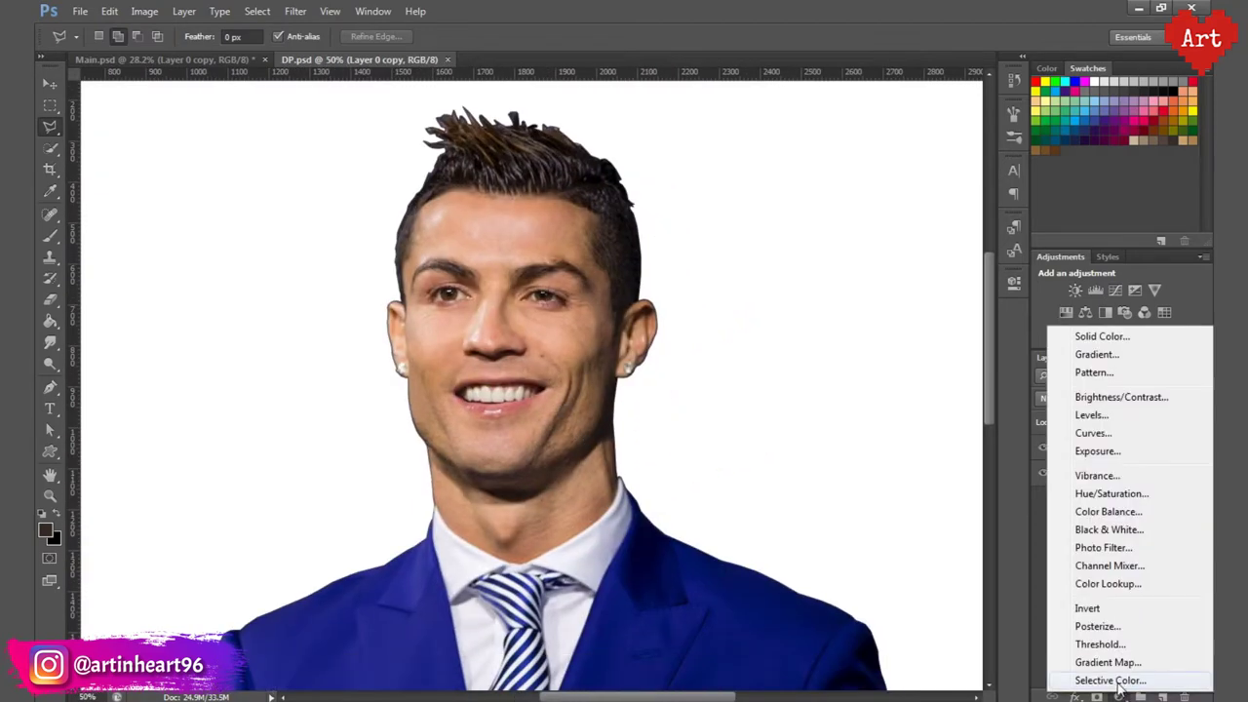
left_click(1112, 681)
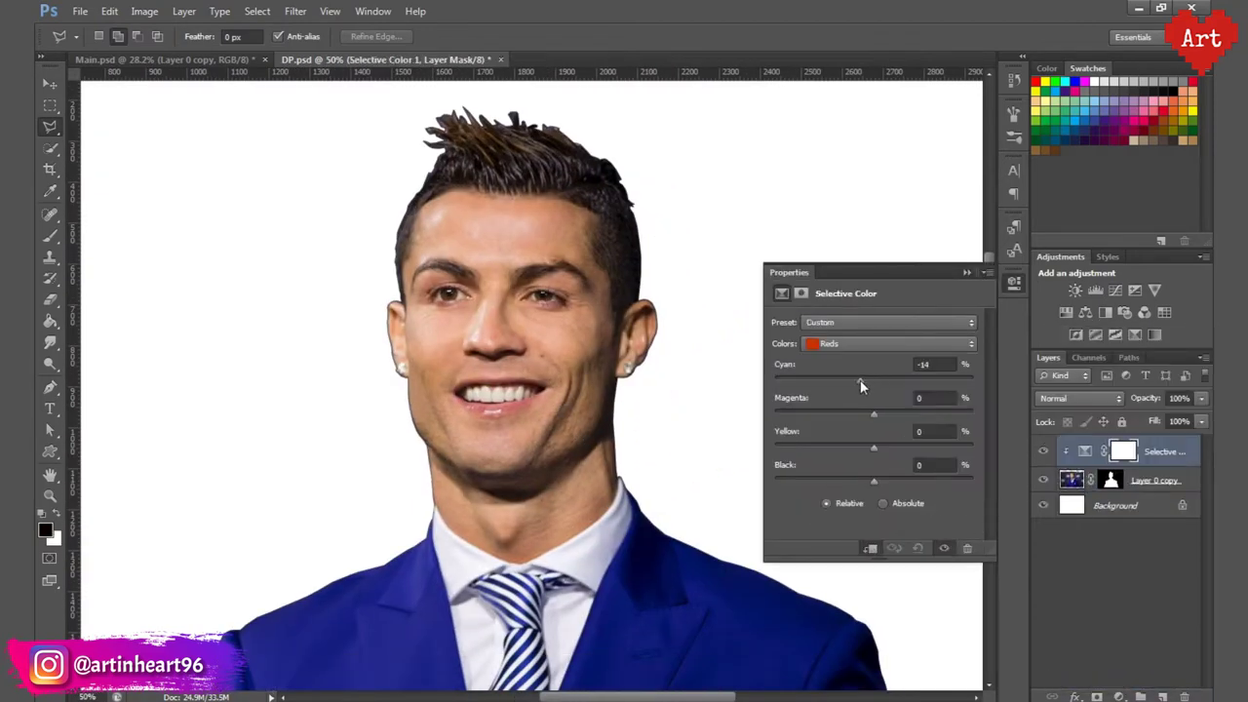
left_click_drag(860, 381, 856, 379)
left_click_drag(899, 452, 879, 480)
Step: In the Selective Color adjustment, set the Yellows to yellow +12 and black +6, and lower yellow in the Blues to about -20
left_click(848, 345)
left_click(848, 358)
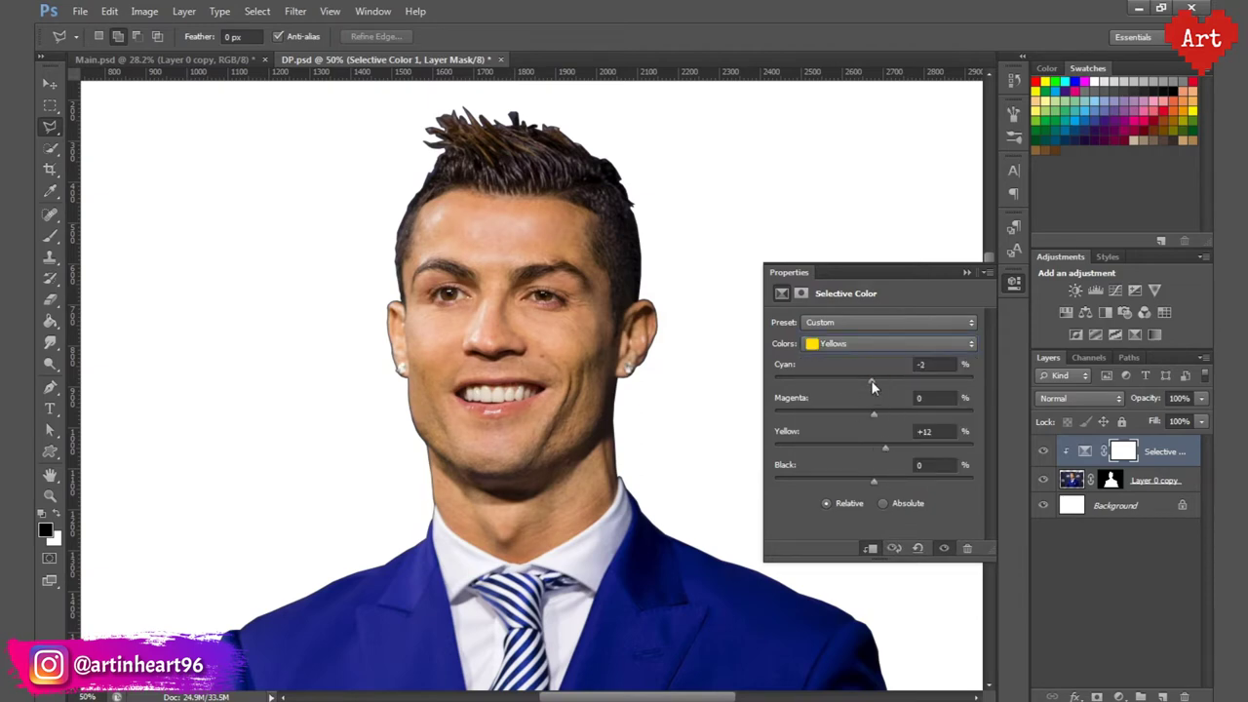
left_click(888, 344)
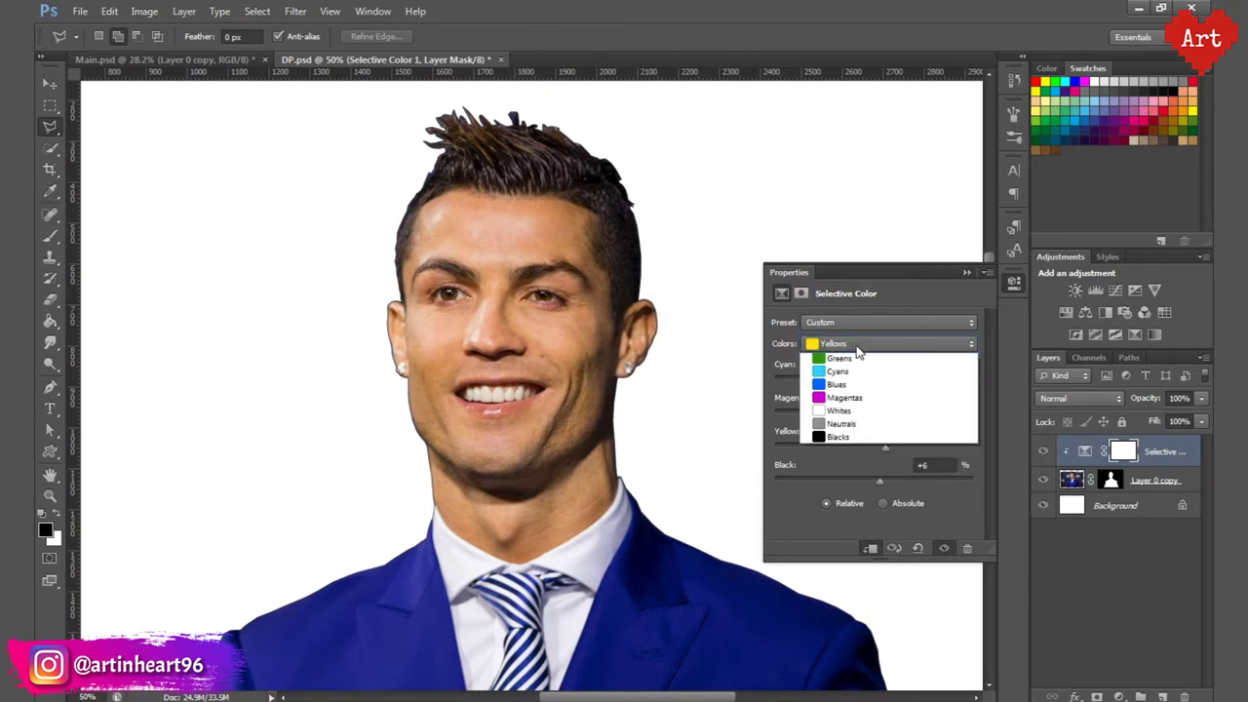
left_click(873, 400)
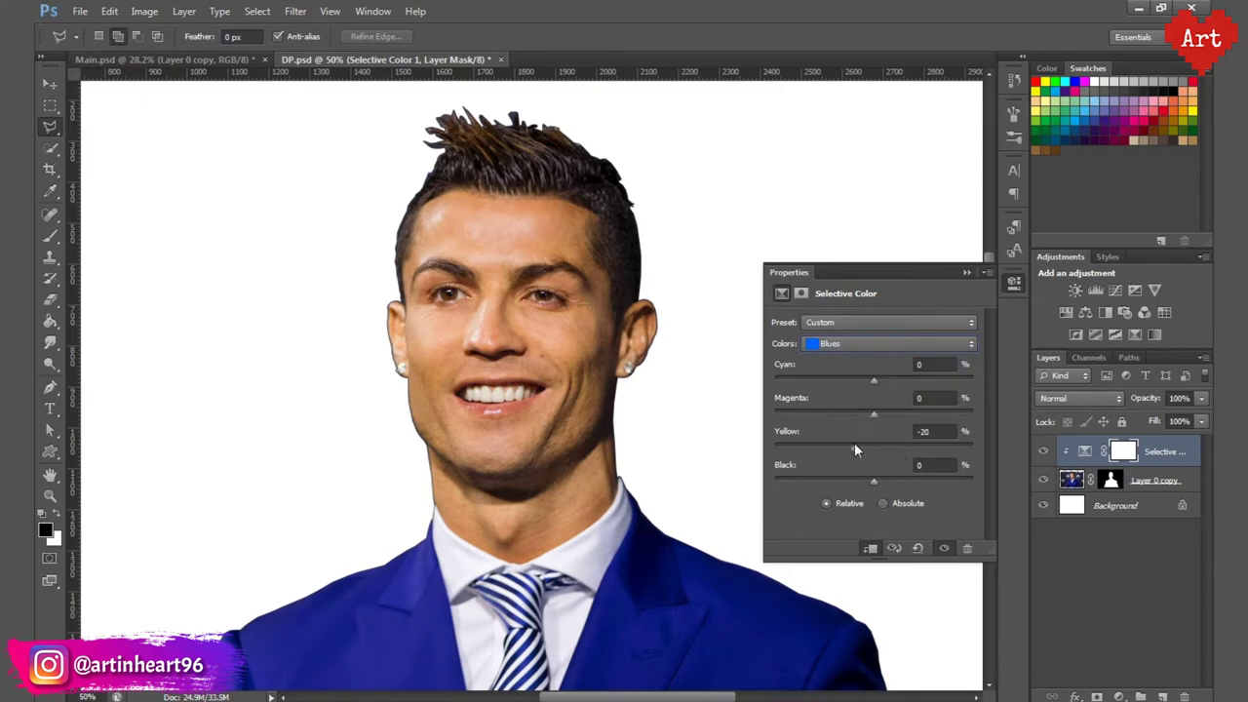
mouse_move(876, 386)
left_mouse_down()
mouse_move(854, 384)
mouse_move(872, 384)
left_mouse_up()
left_click(1012, 286)
Step: Add a Vibrance adjustment layer clipped to the portrait and set its vibrance to 4
left_click(1118, 696)
left_click(1100, 474)
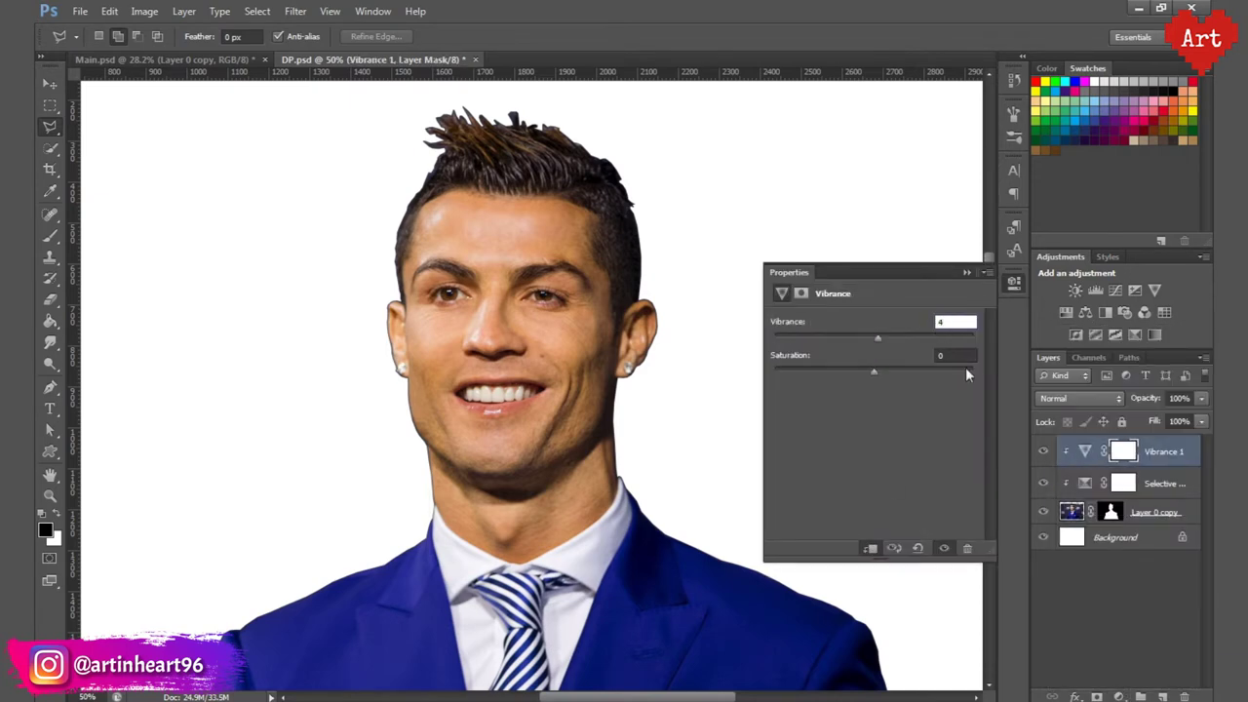
left_click(1011, 287)
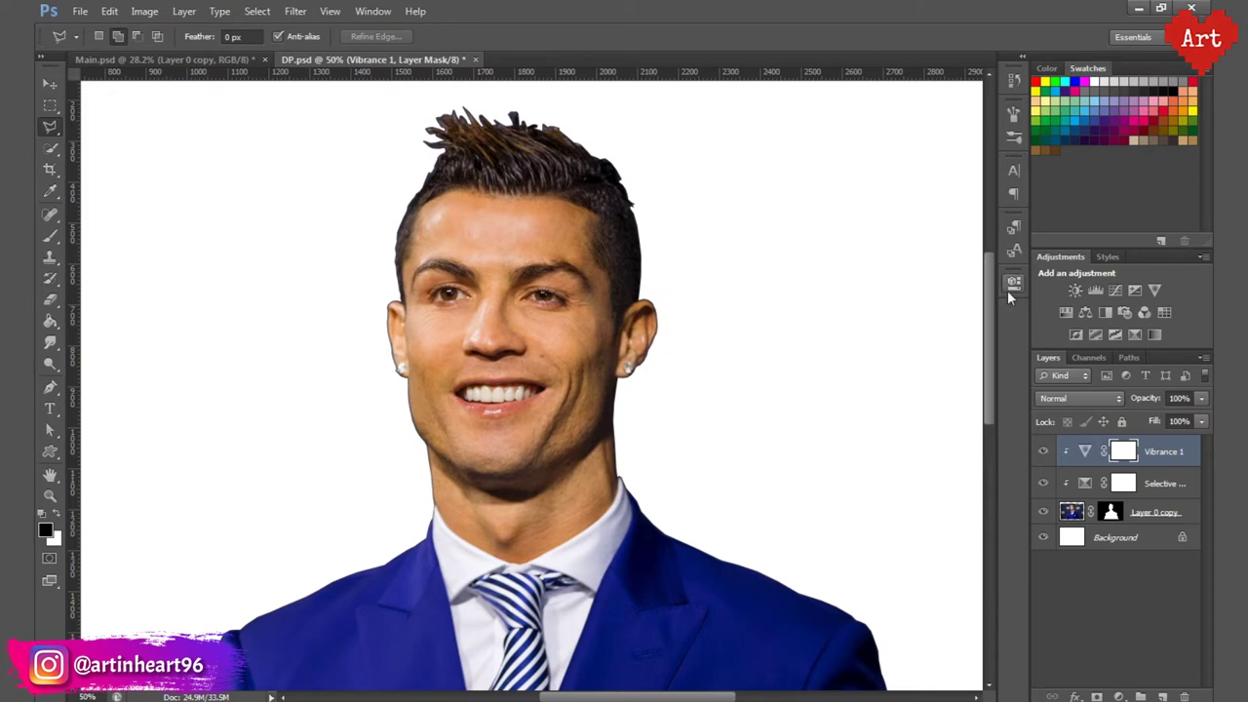
Step: Group the portrait layer together with its Selective Color and Vibrance adjustments as Group 1
left_click_drag(542, 363, 616, 375)
scroll(617, 375, "down", 2)
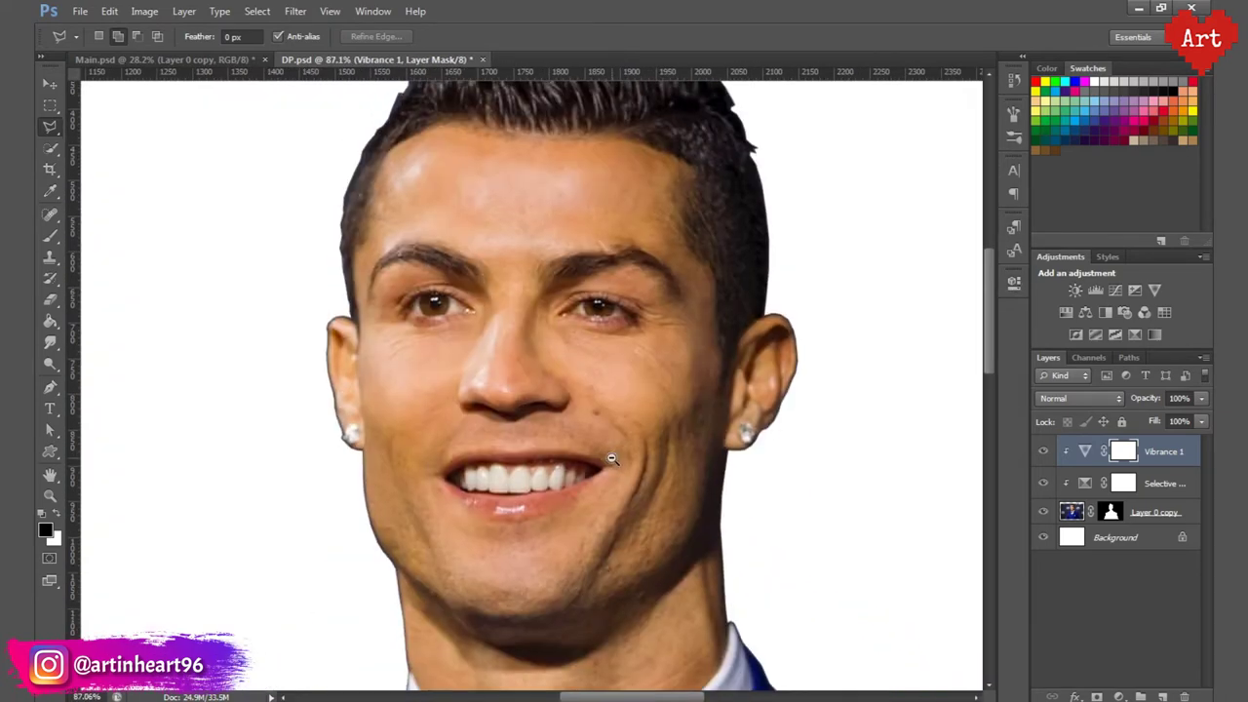
left_click(1180, 512)
left_click(1177, 454, "shift")
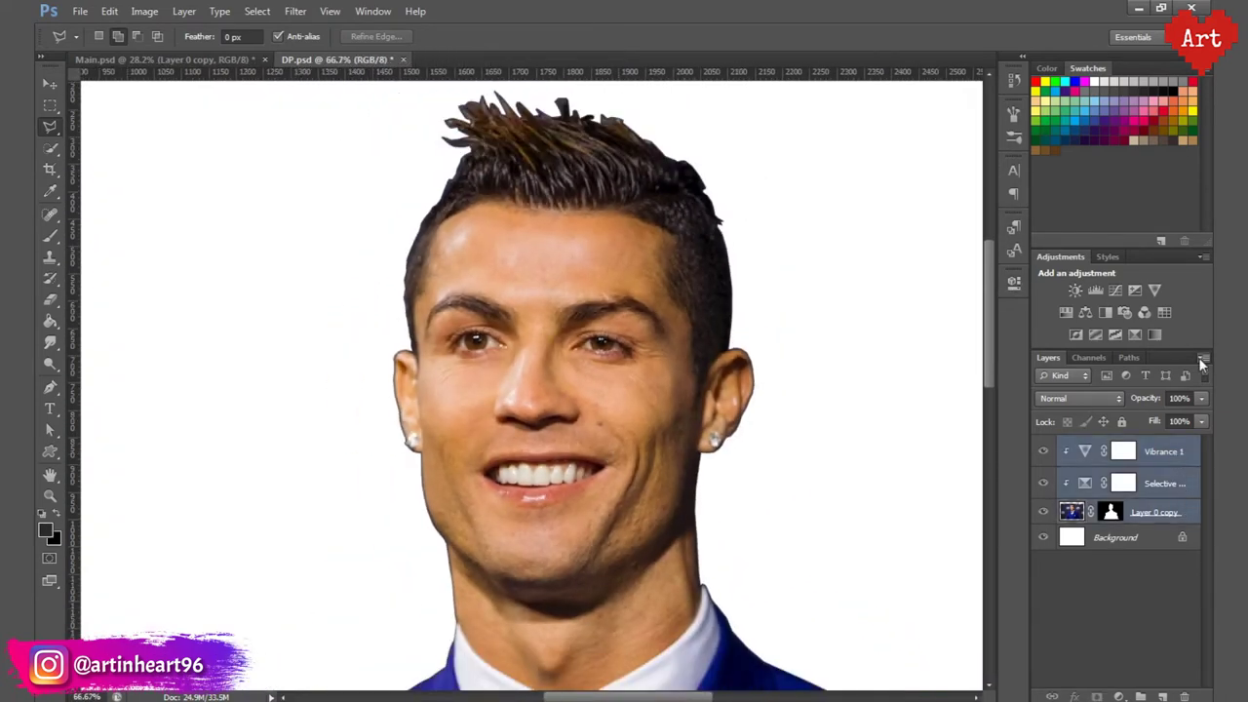
left_click(1203, 361)
left_click(1102, 400)
key("Return")
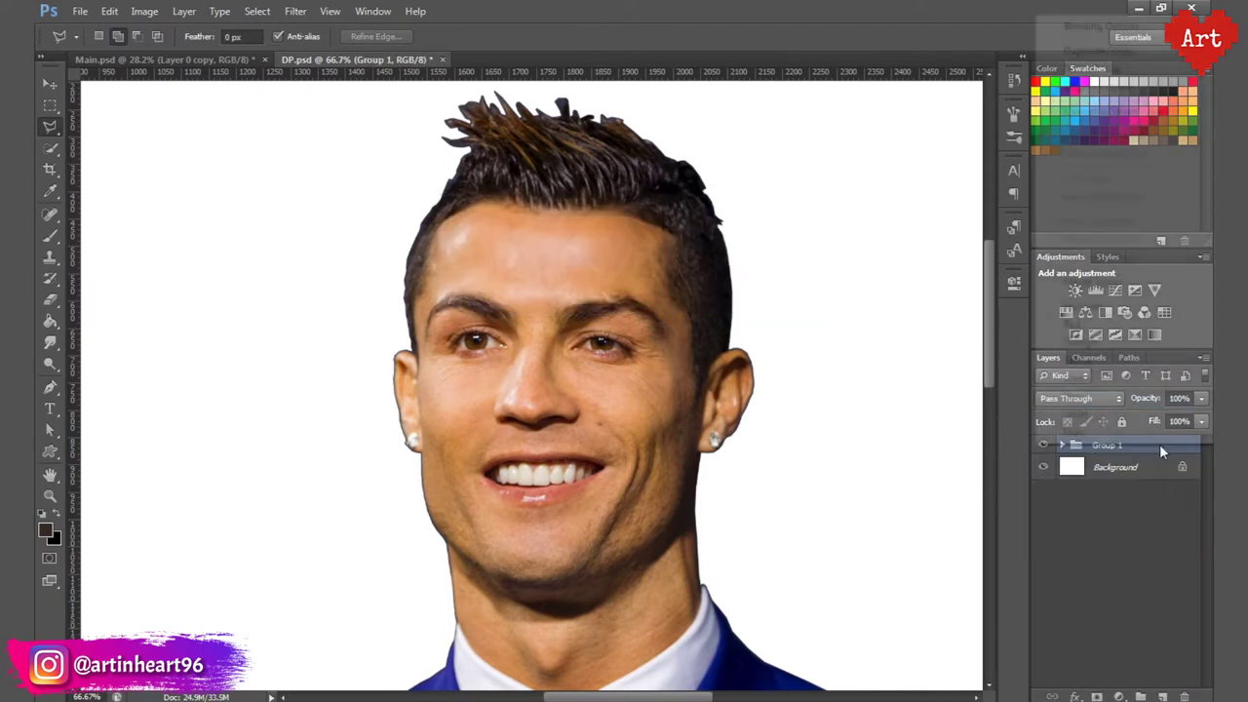
Step: Duplicate Group 1 and merge the copy into a single layer, keeping the original group hidden
right_click(1159, 444)
left_click(1102, 51)
key("Return")
right_click(1123, 444)
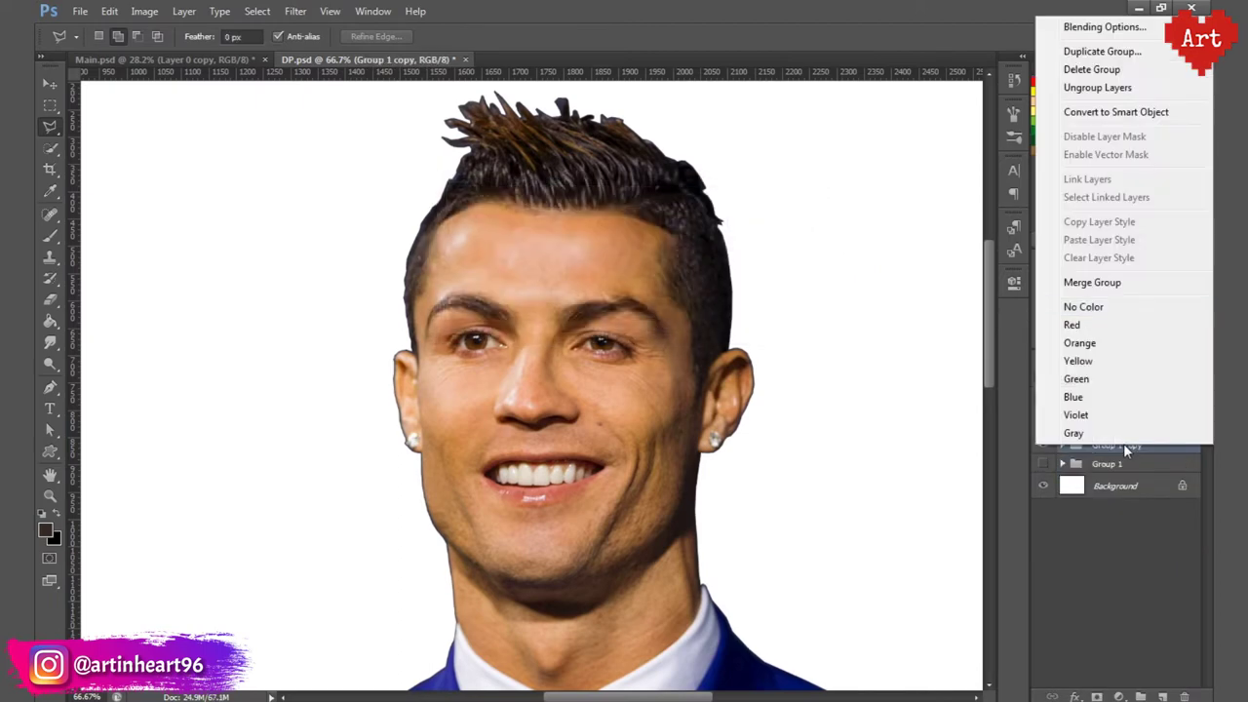
left_click(1092, 283)
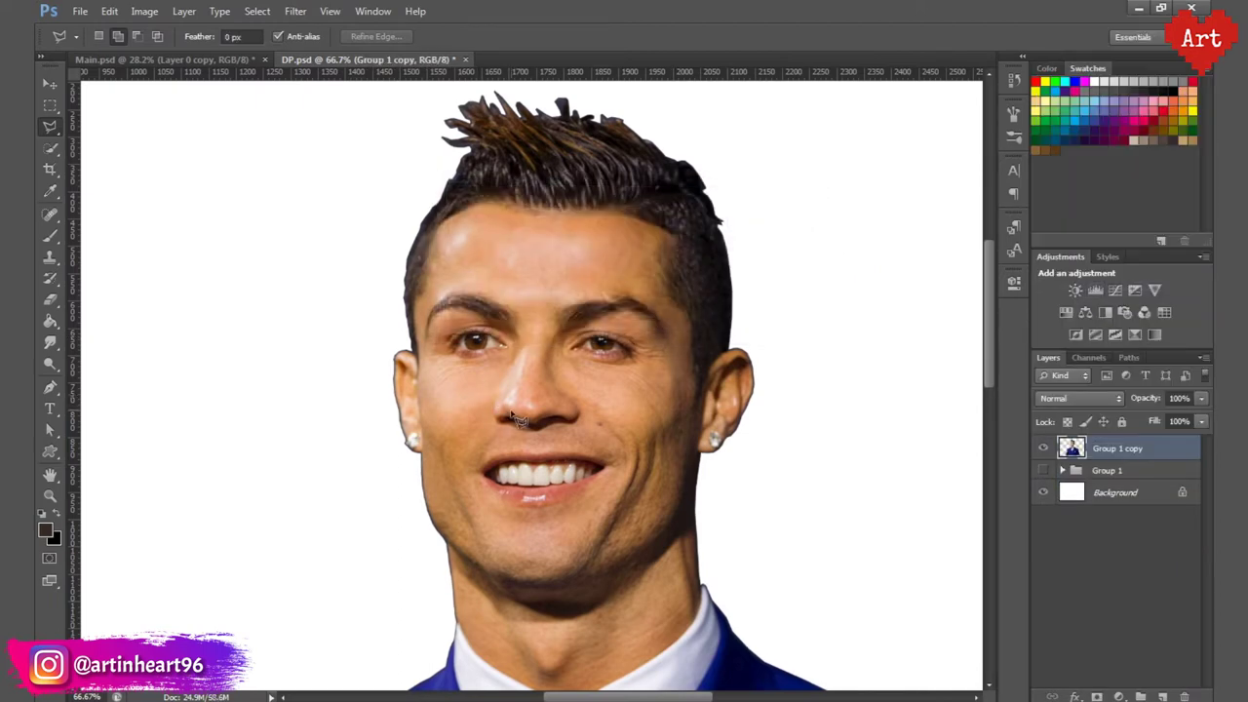
Step: Sharpen the merged portrait layer with Unsharp Mask at amount 100%, radius 4.0 pixels and threshold 0
left_click(295, 11)
mouse_move(446, 250)
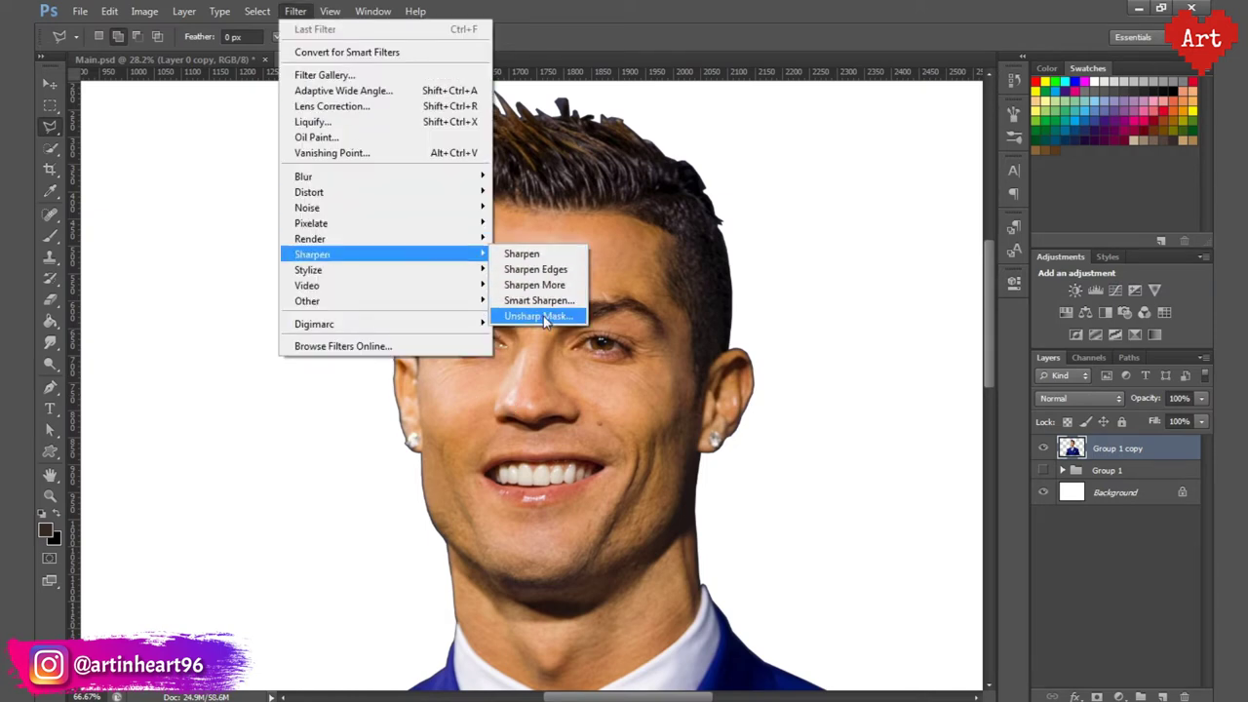
left_click(531, 315)
left_click(615, 412, "ctrl")
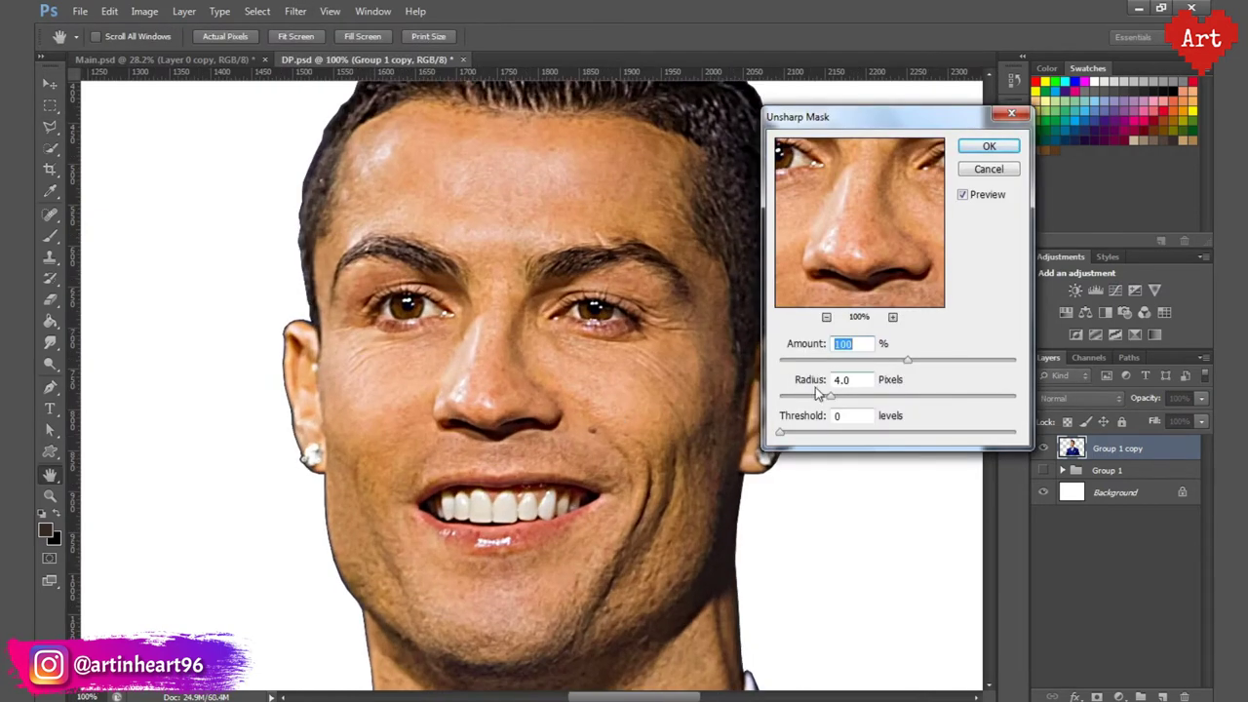
left_click(989, 145)
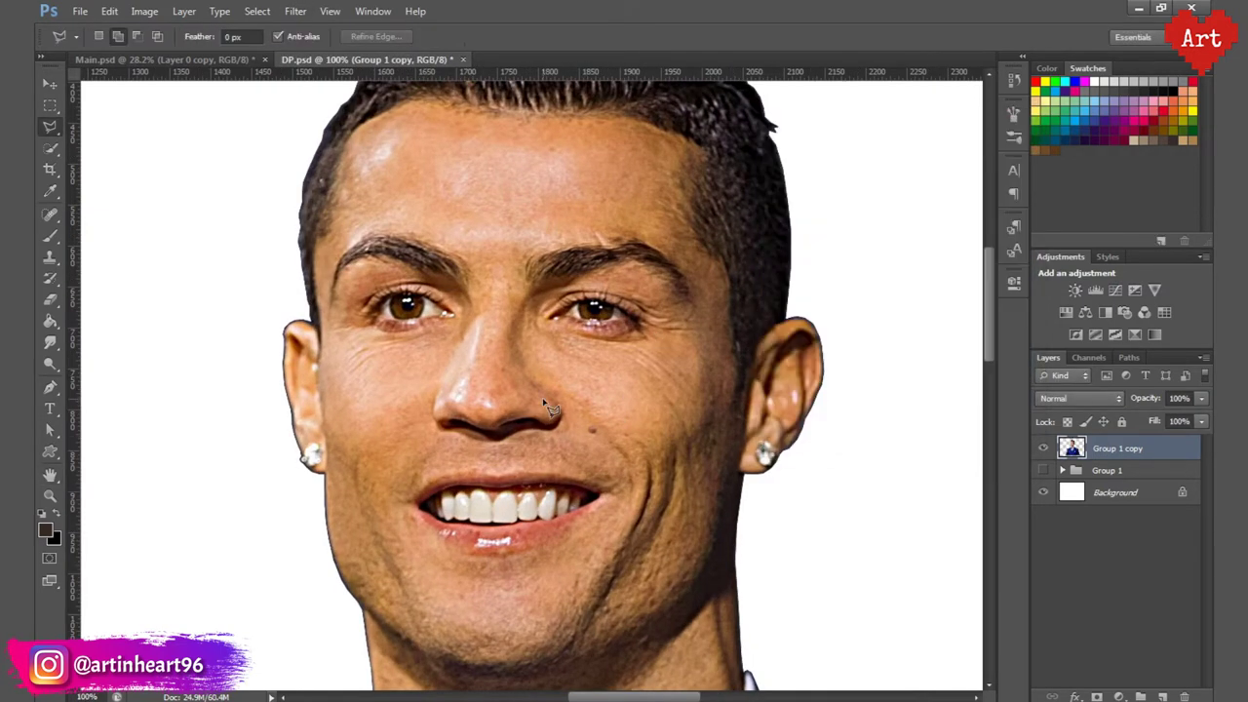
Step: Set up the Smudge tool with the 65 px spatter-type brush tip and 20% strength
left_click(51, 341)
left_click(103, 36)
scroll(161, 222, "down", 5)
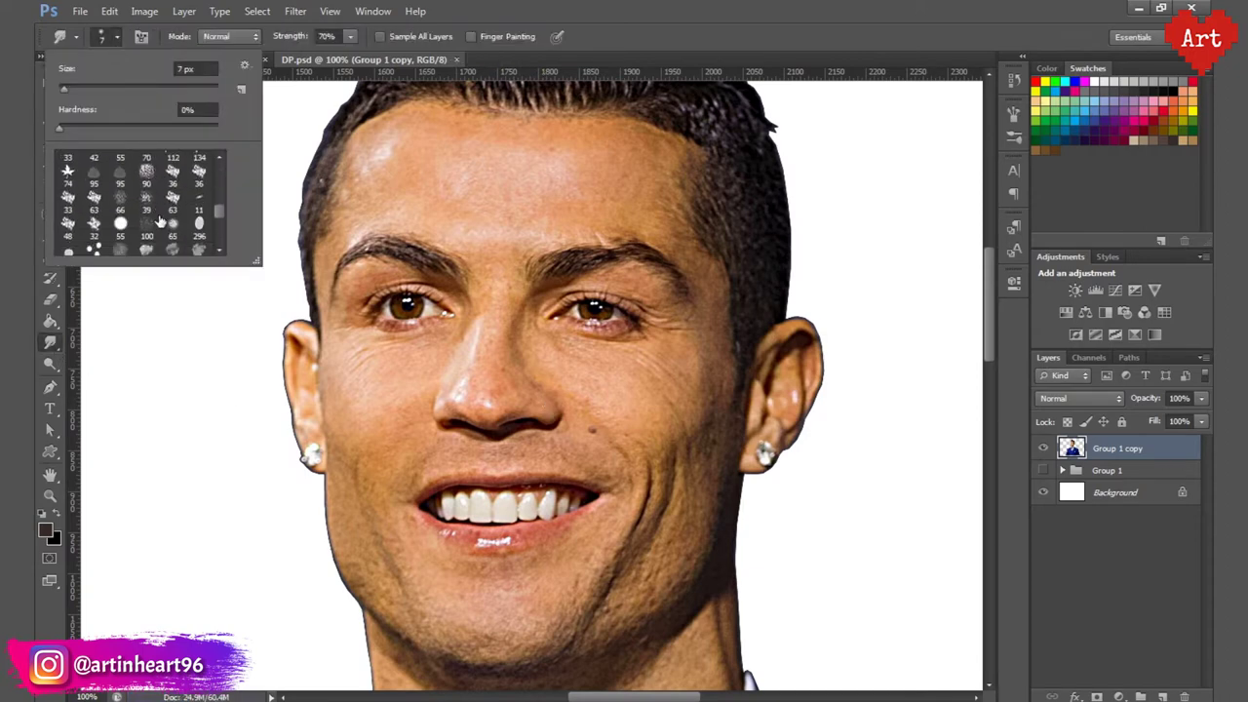
scroll(165, 229, "down", 1)
left_click(335, 63)
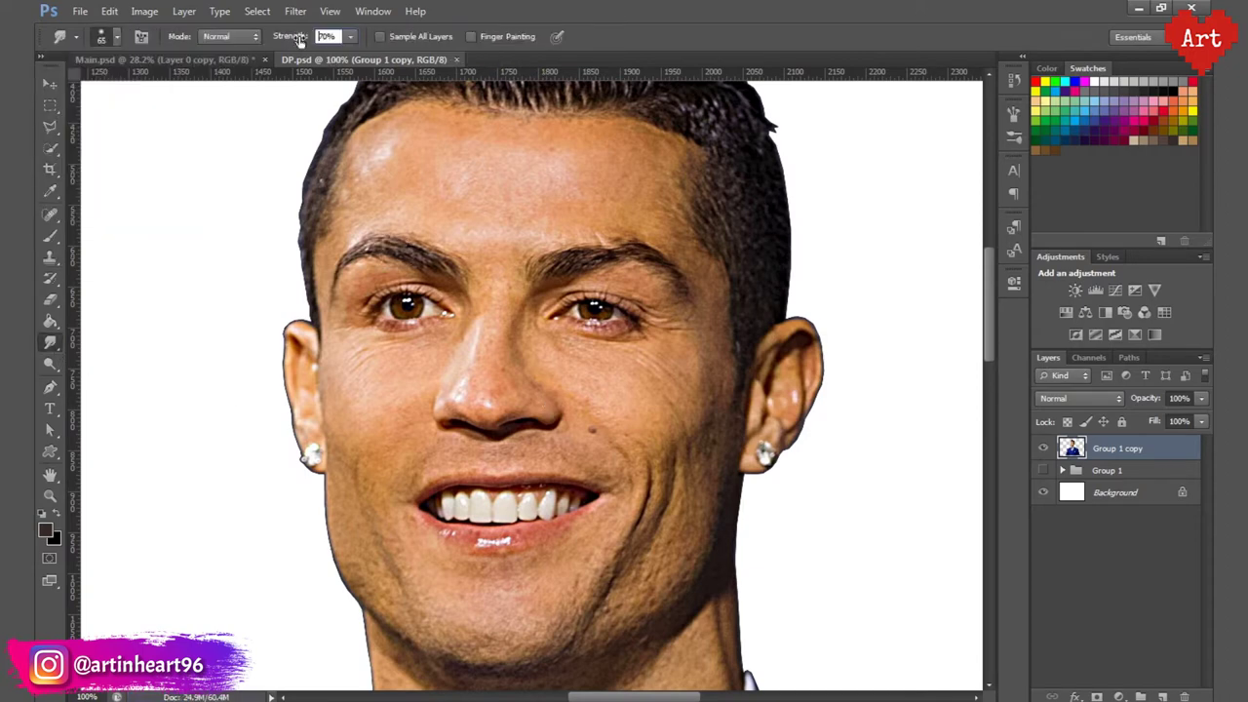
Step: Smudge the skin texture smooth across the left and central forehead with a brush of about 60 px
scroll(537, 204, "up", 2)
scroll(480, 207, "down", 1)
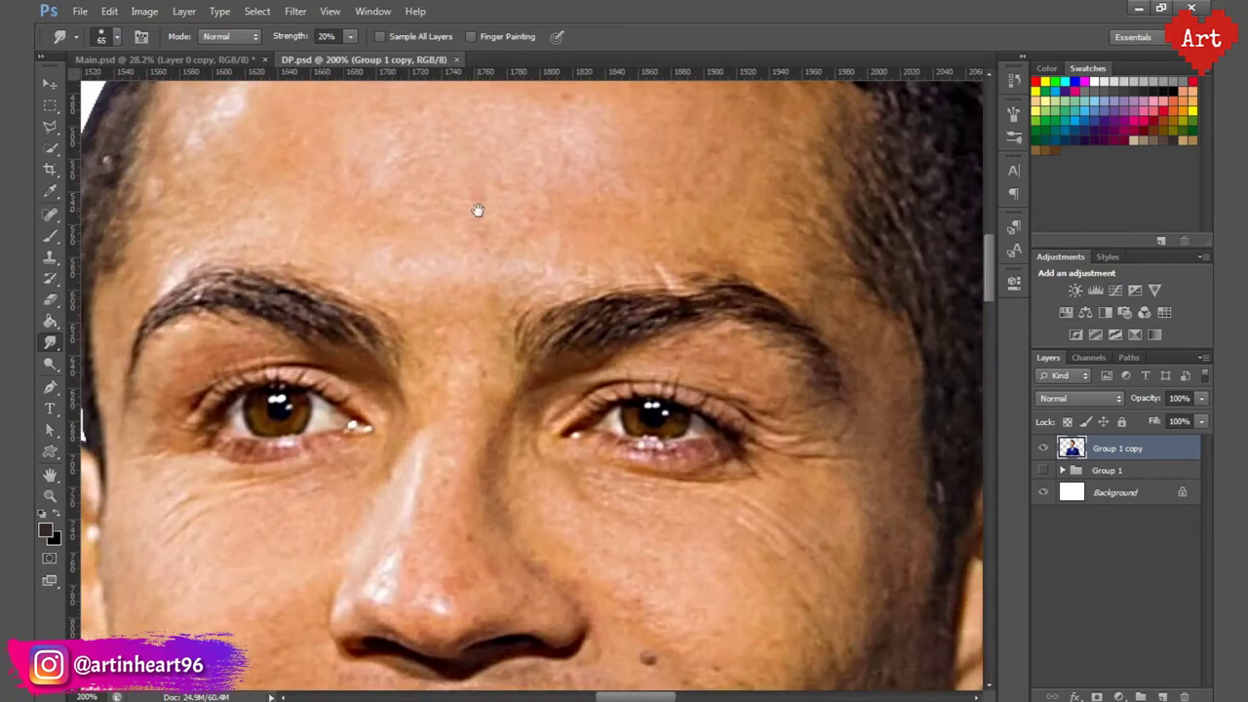
left_click_drag(477, 208, 552, 435)
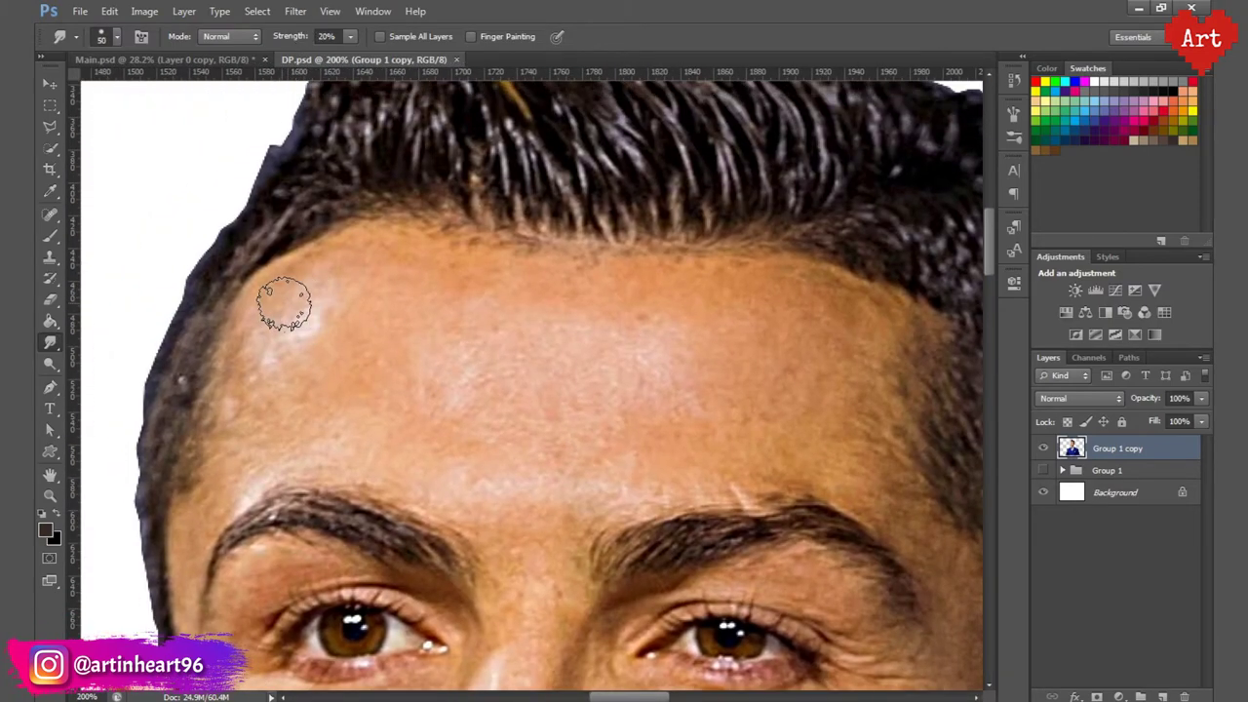
key("bracketright")
key("bracketright")
left_click_drag(321, 274, 271, 331)
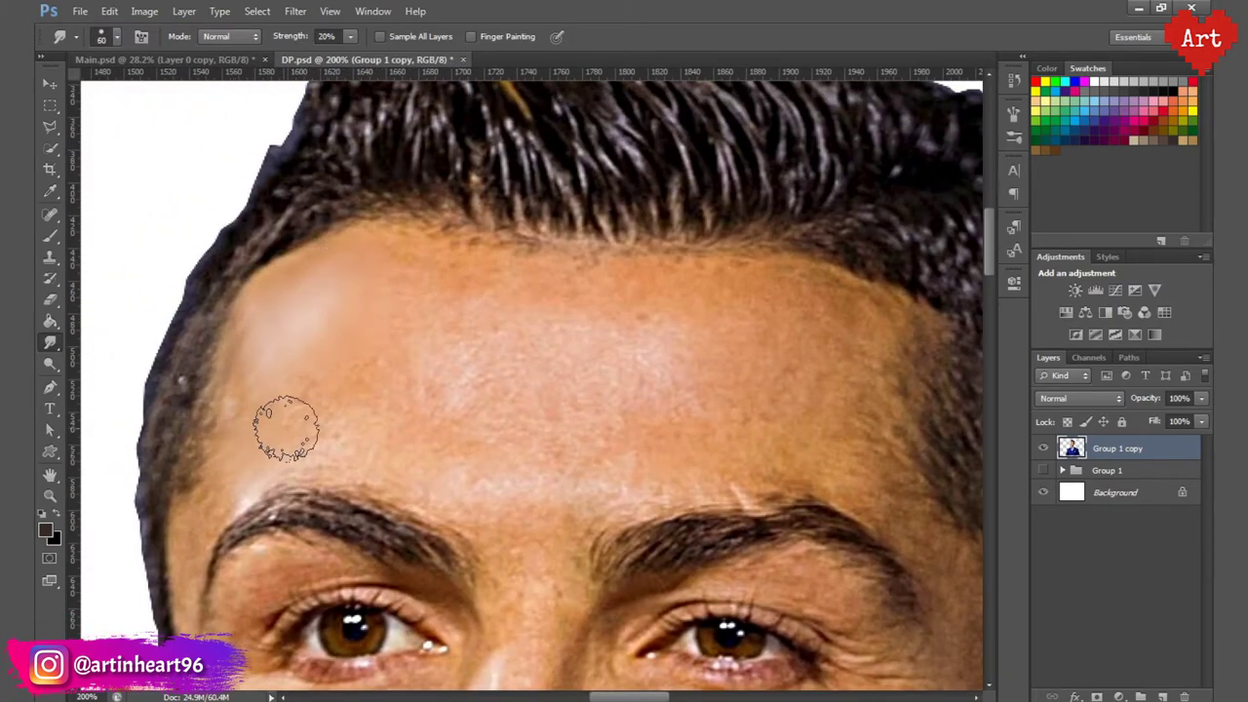
key("bracketright")
mouse_move(286, 429)
left_mouse_down()
mouse_move(370, 343)
mouse_move(384, 253)
mouse_move(467, 375)
mouse_move(479, 280)
mouse_move(376, 354)
left_mouse_up()
mouse_move(700, 279)
left_mouse_down()
mouse_move(641, 266)
mouse_move(614, 395)
left_mouse_up()
Step: Smudge the right side of the forehead smooth up to the hairline and eyebrow with a 50 px brush
left_click_drag(772, 376, 526, 396)
key("bracketleft")
key("bracketleft")
key("bracketleft")
key("bracketleft")
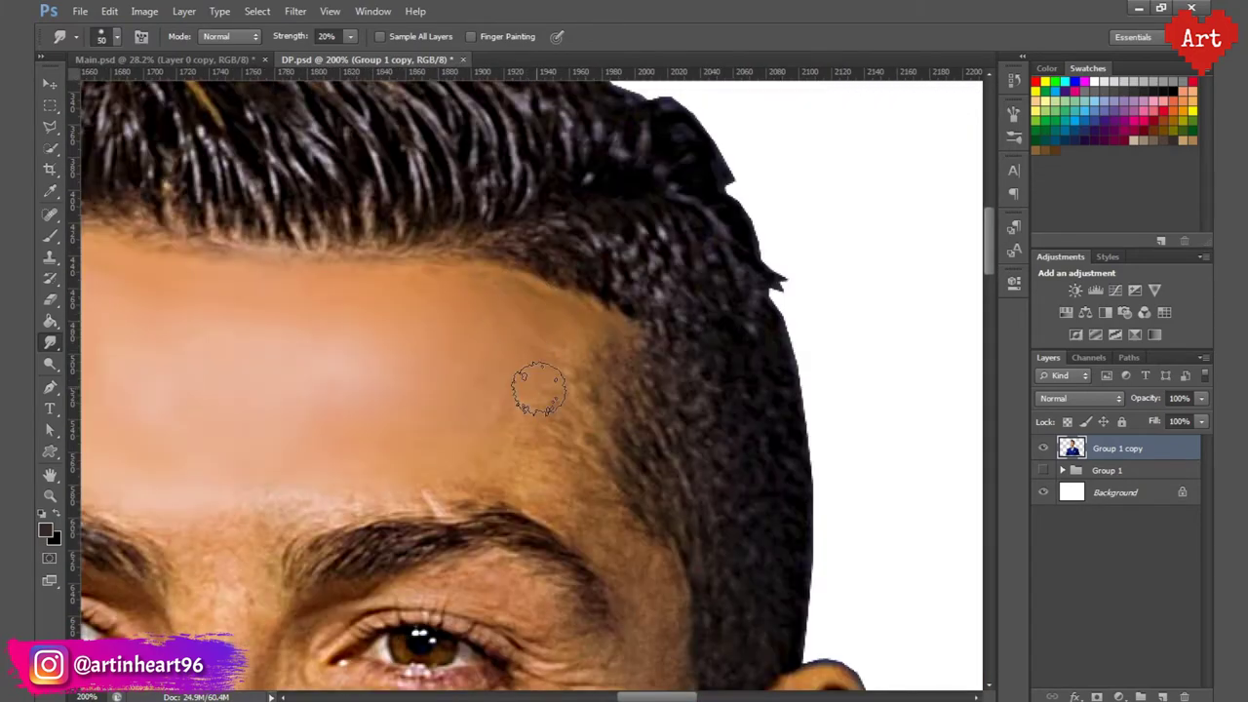
left_click_drag(590, 460, 832, 479)
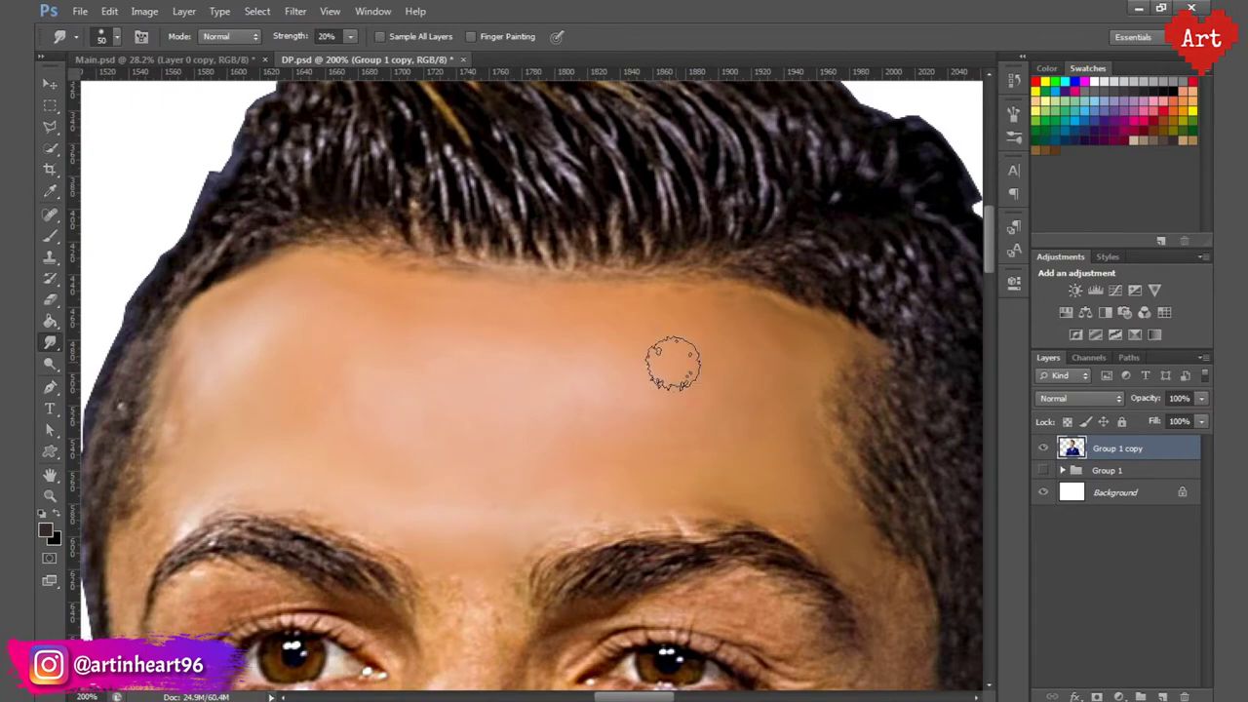
Step: Smudge the skin smooth at the left temple, above the eyebrows and between them, reducing the brush to 35 px
left_click_drag(139, 543, 370, 382)
key("bracketleft")
key("bracketright")
key("bracketright")
key("bracketright")
key("bracketright")
key("bracketright")
key("bracketright")
left_click_drag(706, 417, 590, 387)
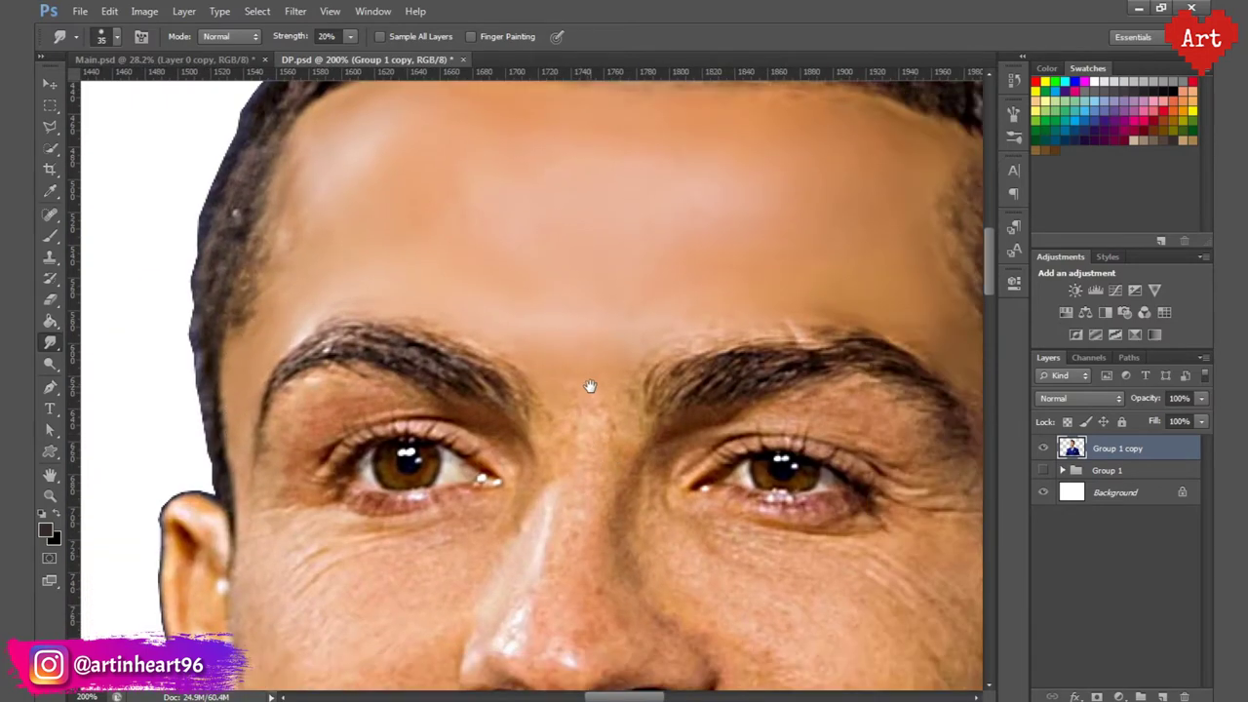
scroll(560, 338, "down", 8)
scroll(560, 337, "up", 6)
left_click_drag(534, 349, 524, 400)
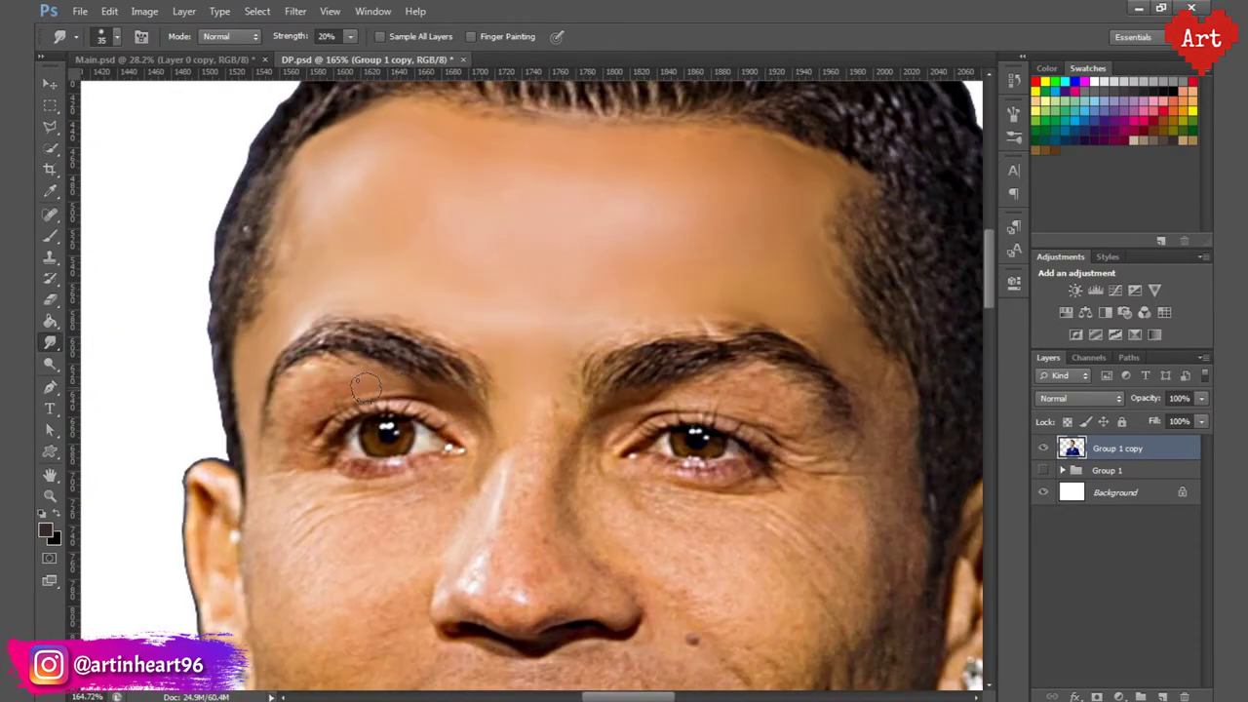
Step: Smudge the skin around the left eye and on its eyelid smooth, reducing the brush from 30 to 15 px
key("bracketright")
scroll(302, 418, "up", 1)
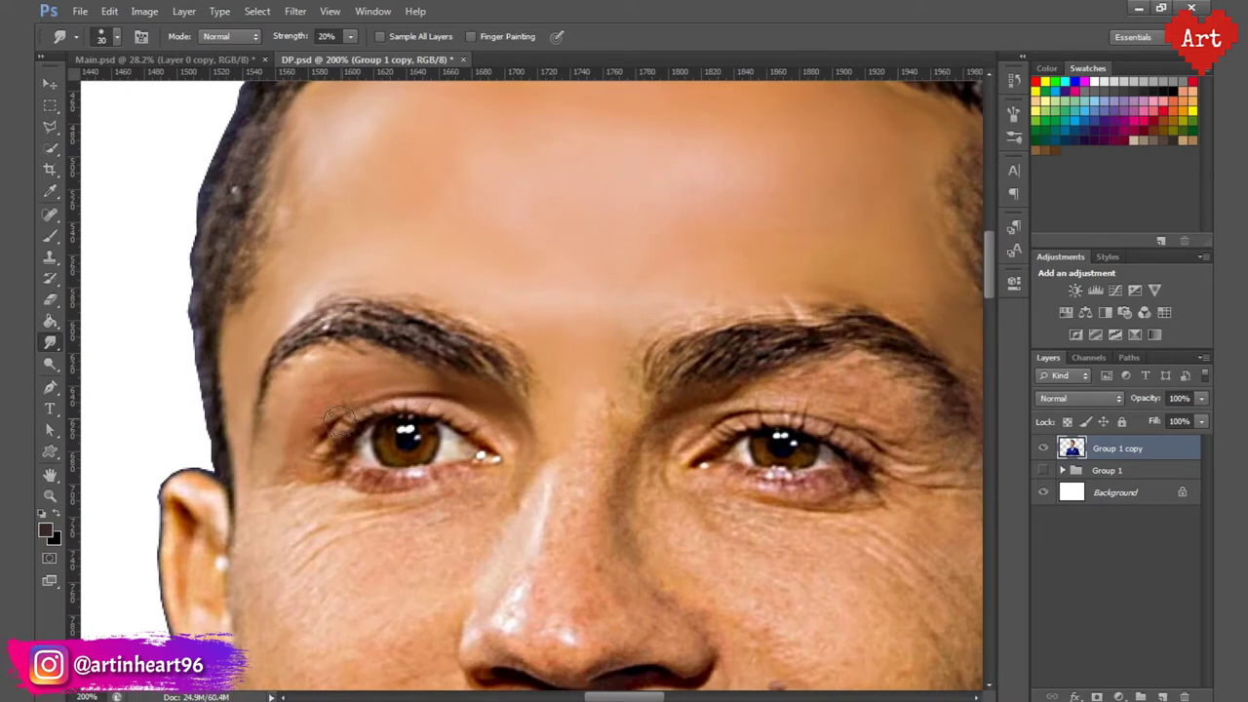
key("bracketleft")
key("bracketleft")
key("bracketleft")
key("bracketleft")
scroll(477, 444, "up", 1)
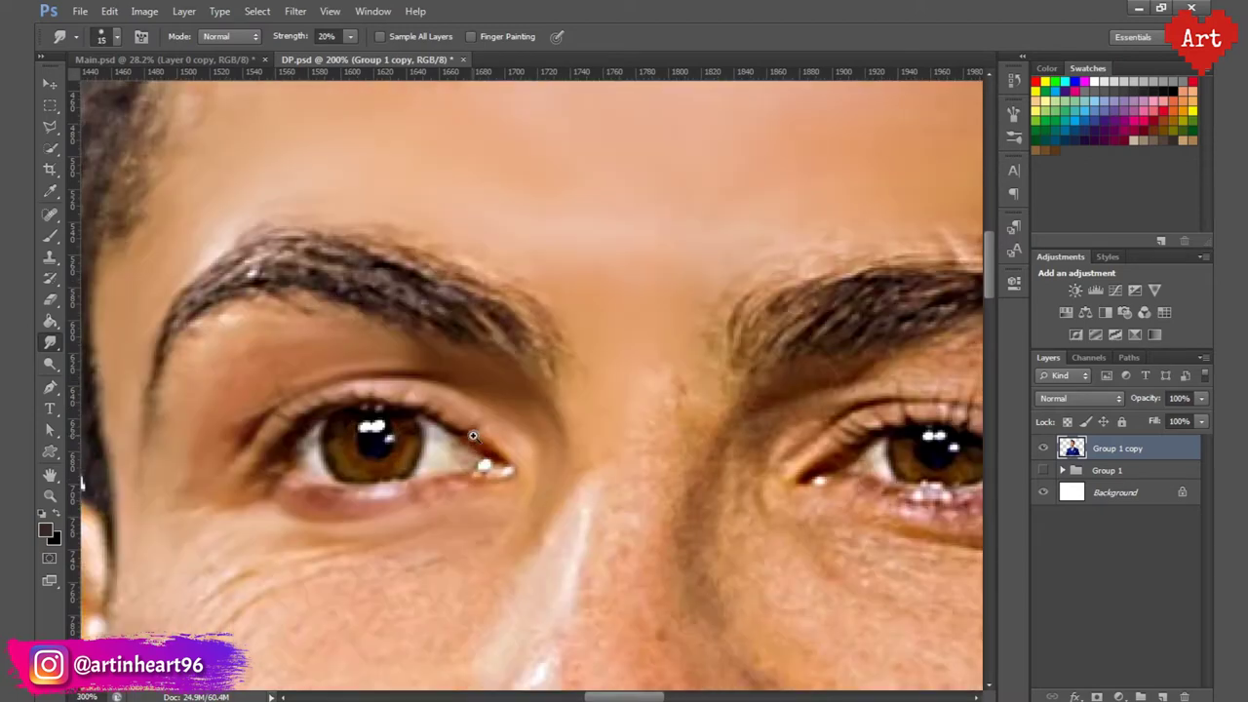
Step: Smudge the skin under the left eye and across the upper left cheek smooth with a 40 px brush
left_click_drag(545, 553, 567, 446)
left_click_drag(507, 414, 534, 243)
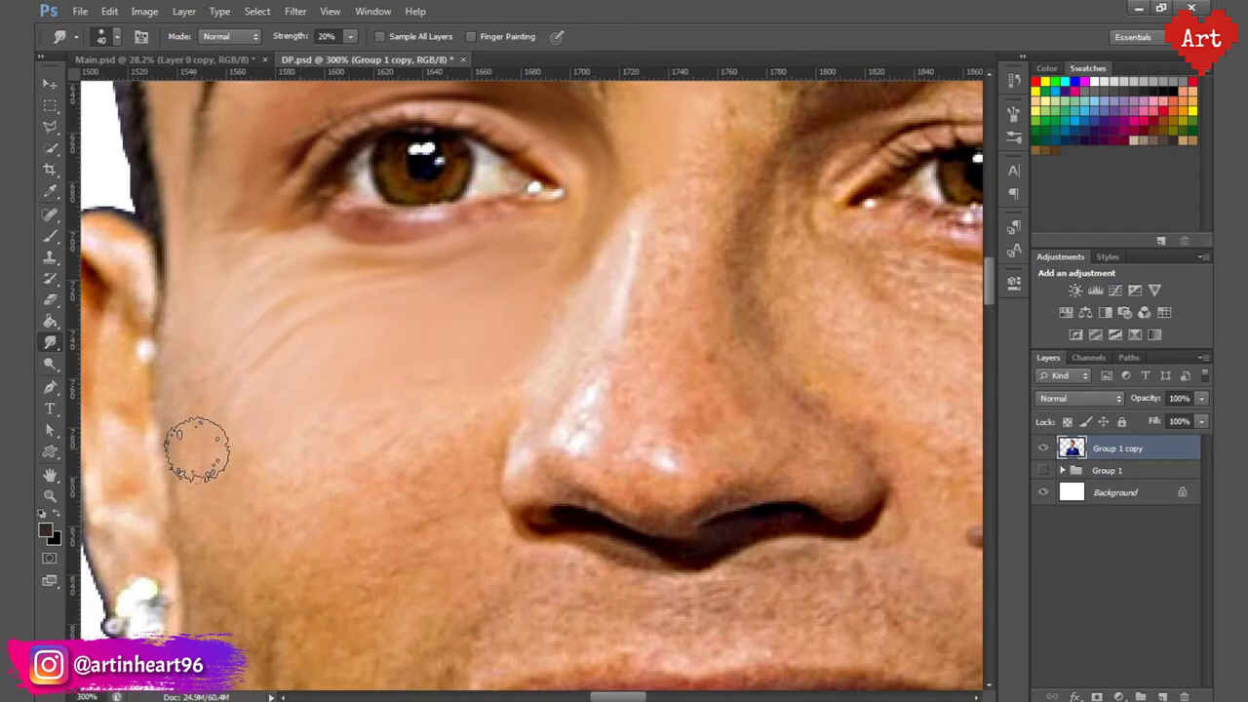
key("bracketright")
key("bracketright")
scroll(292, 331, "down", 2)
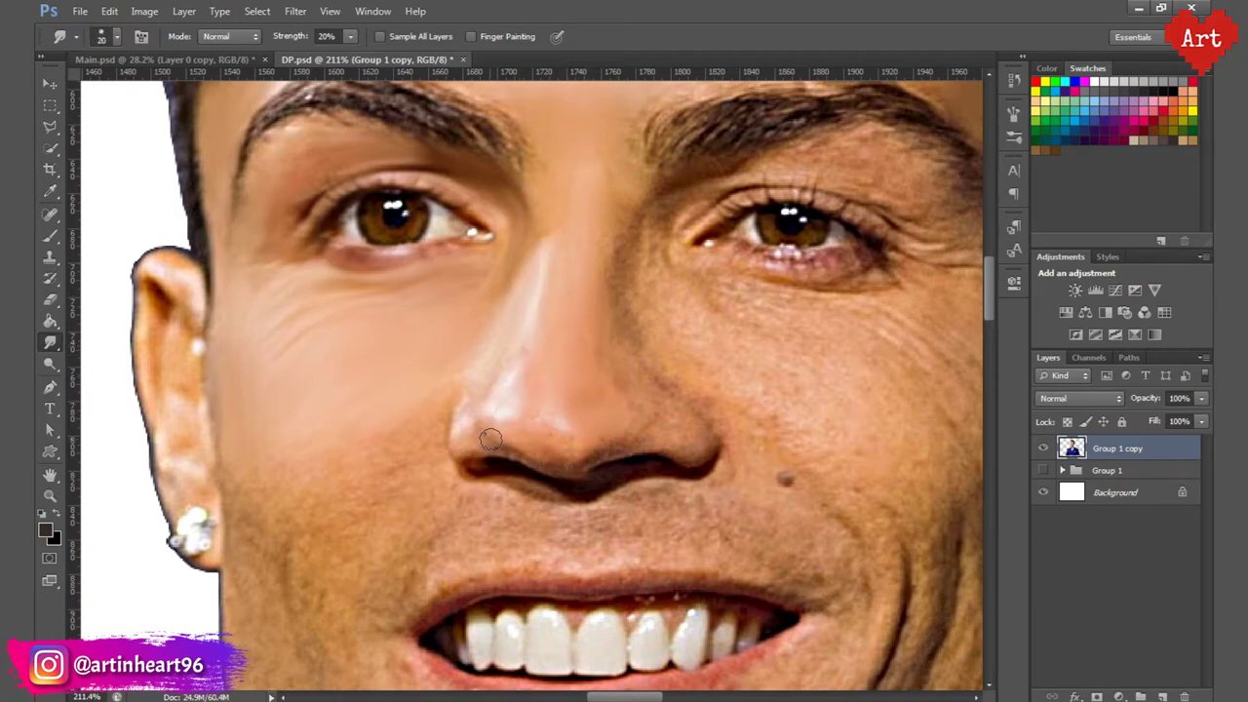
Step: Smudge the nose smooth with a 20 px brush, raising the strength to 30%
key("bracketleft")
key("bracketleft")
key("bracketleft")
scroll(505, 400, "up", 2)
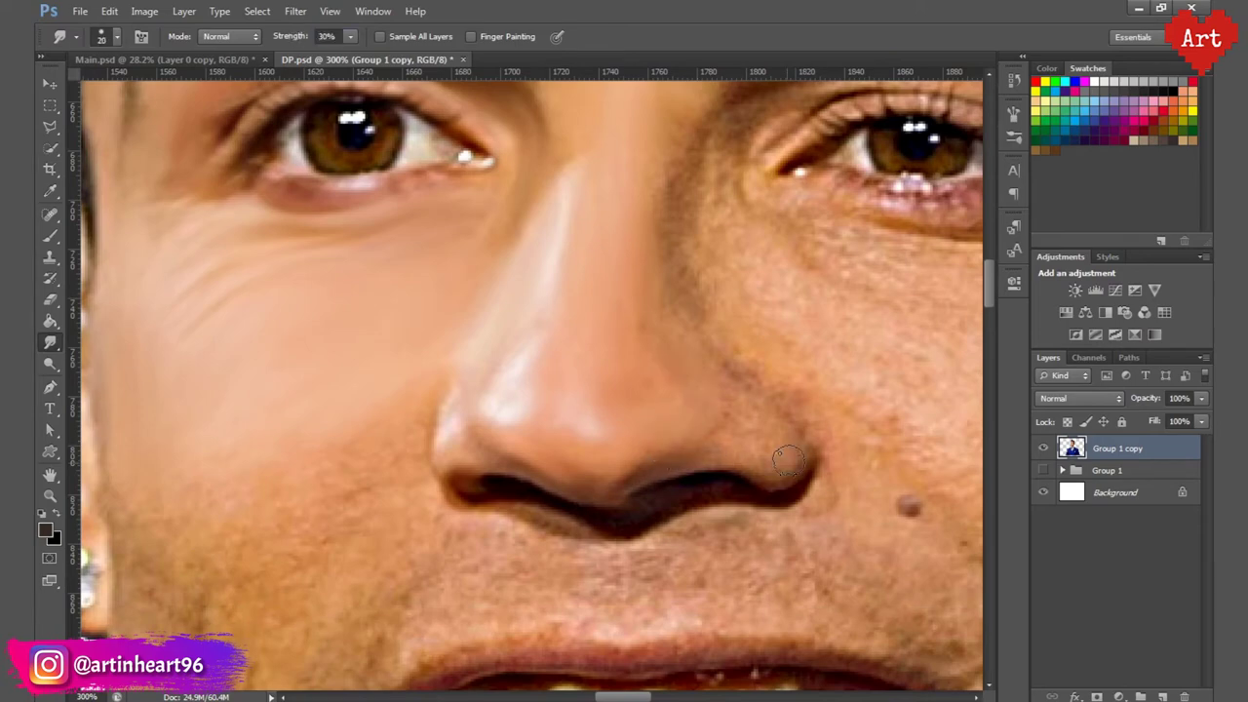
left_click_drag(685, 286, 625, 393)
Step: Smudge the left cheek between the ear and the nose smooth with a 25 to 30 px brush
key("bracketright")
scroll(705, 482, "down", 4)
scroll(629, 351, "left", 5)
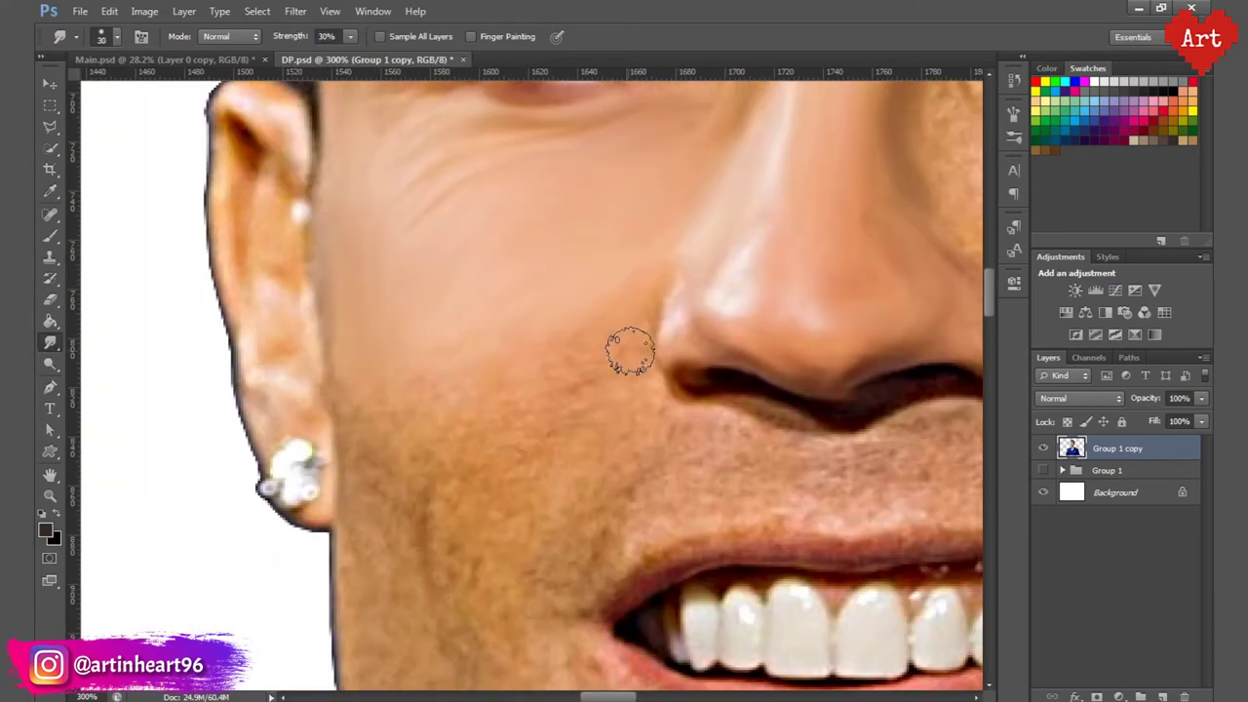
scroll(371, 460, "down", 4)
scroll(438, 195, "up", 2)
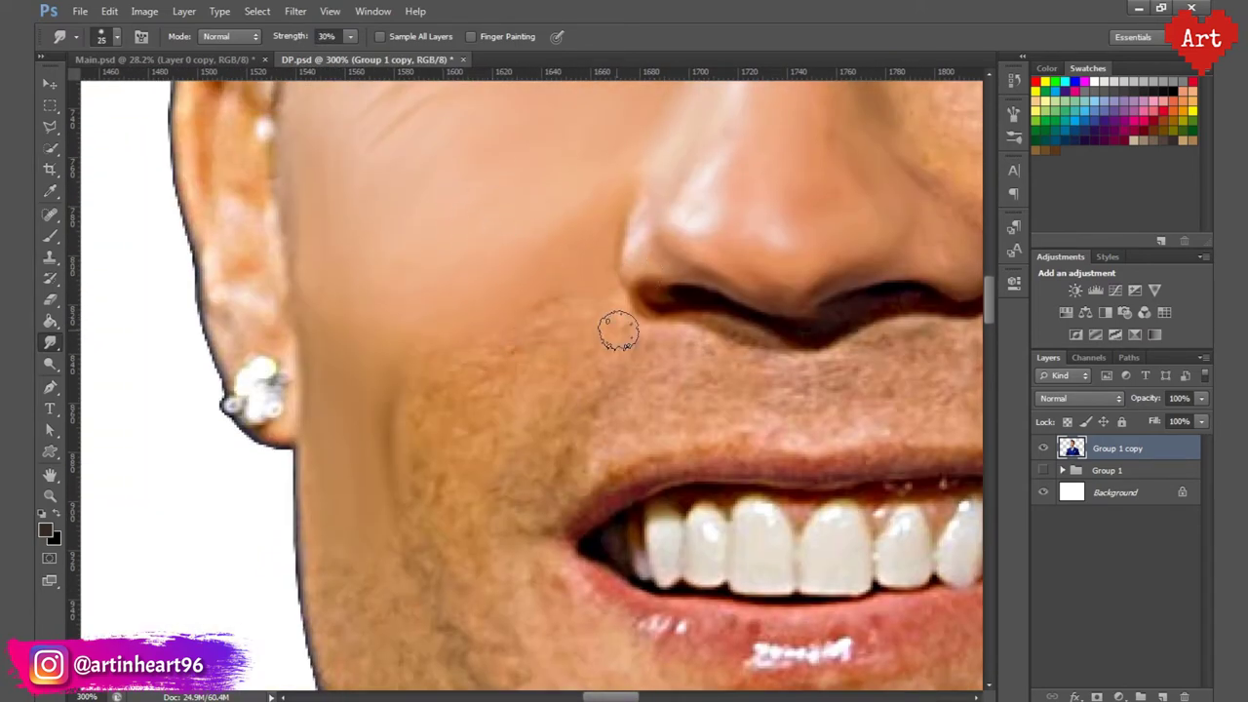
Step: Smudge the lower left cheek smooth down to the left corner of the mouth with a 40 px brush
key("bracketright")
key("bracketright")
key("bracketright")
scroll(494, 287, "down", 1)
scroll(493, 286, "right", 2)
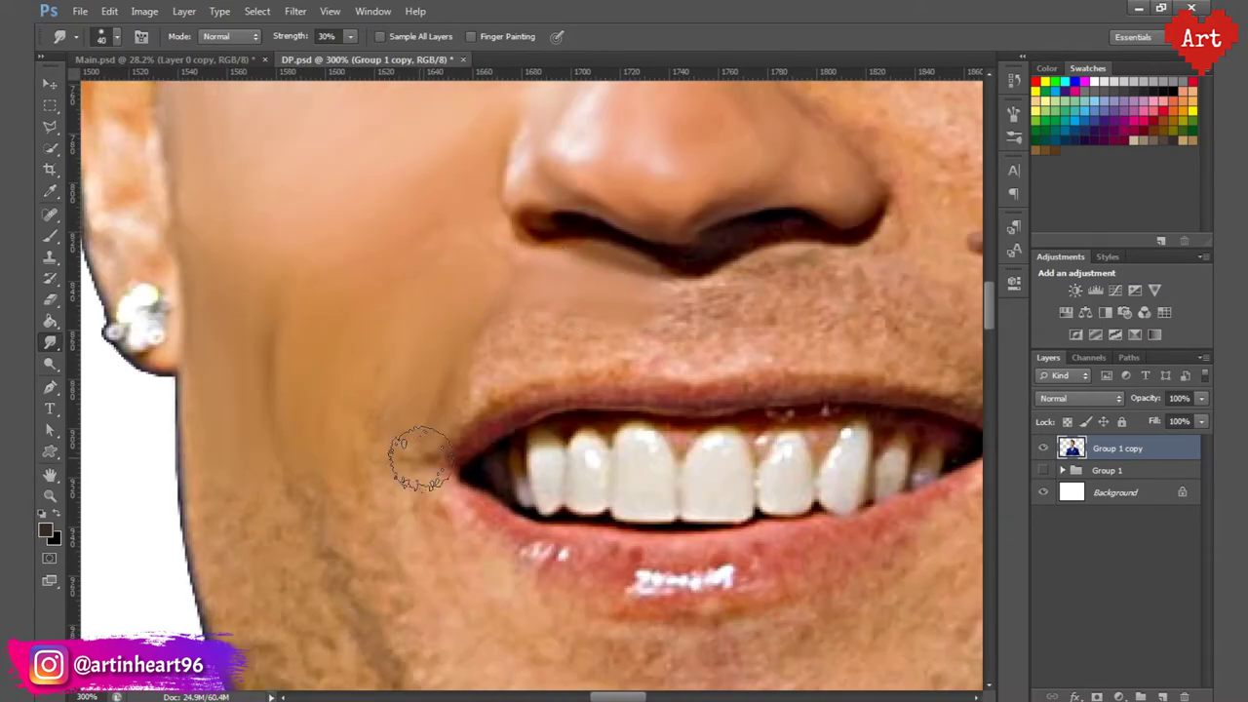
Step: Smudge the skin between the nose and the upper lip smooth, reducing the brush to 20 px
scroll(333, 367, "right", 3)
key("bracketleft")
key("bracketleft")
key("bracketleft")
key("bracketleft")
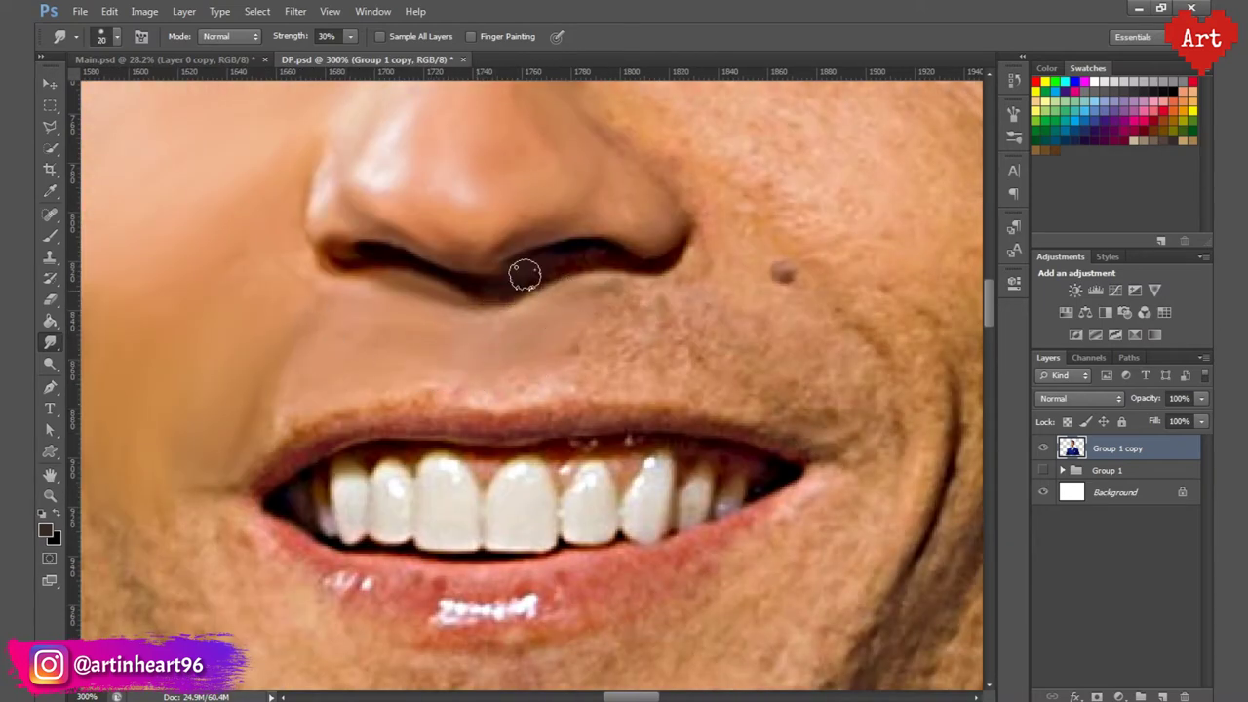
Step: Smudge the skin between the right nostril and the right corner of the mouth with a 40 px brush
key("bracketright")
key("bracketright")
key("bracketright")
scroll(648, 227, "down", 4)
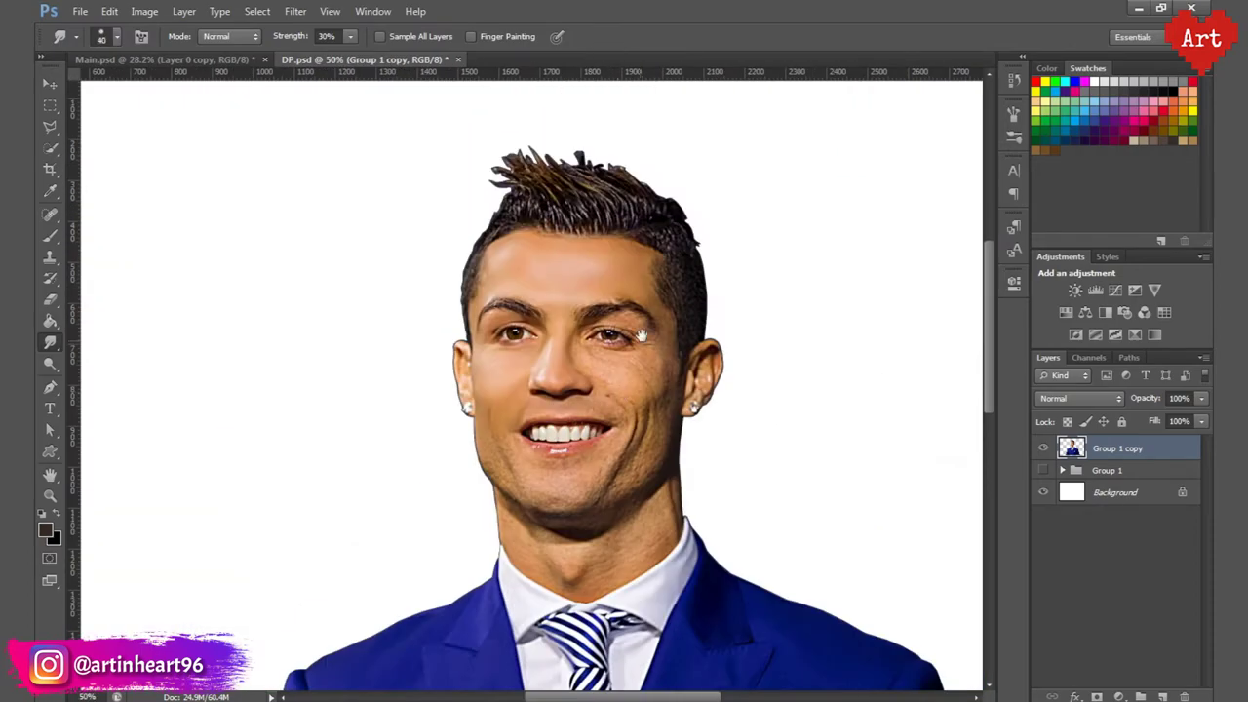
scroll(590, 415, "up", 4)
key("bracketright")
mouse_move(455, 432)
left_mouse_down()
mouse_move(593, 420)
mouse_move(534, 450)
left_mouse_up()
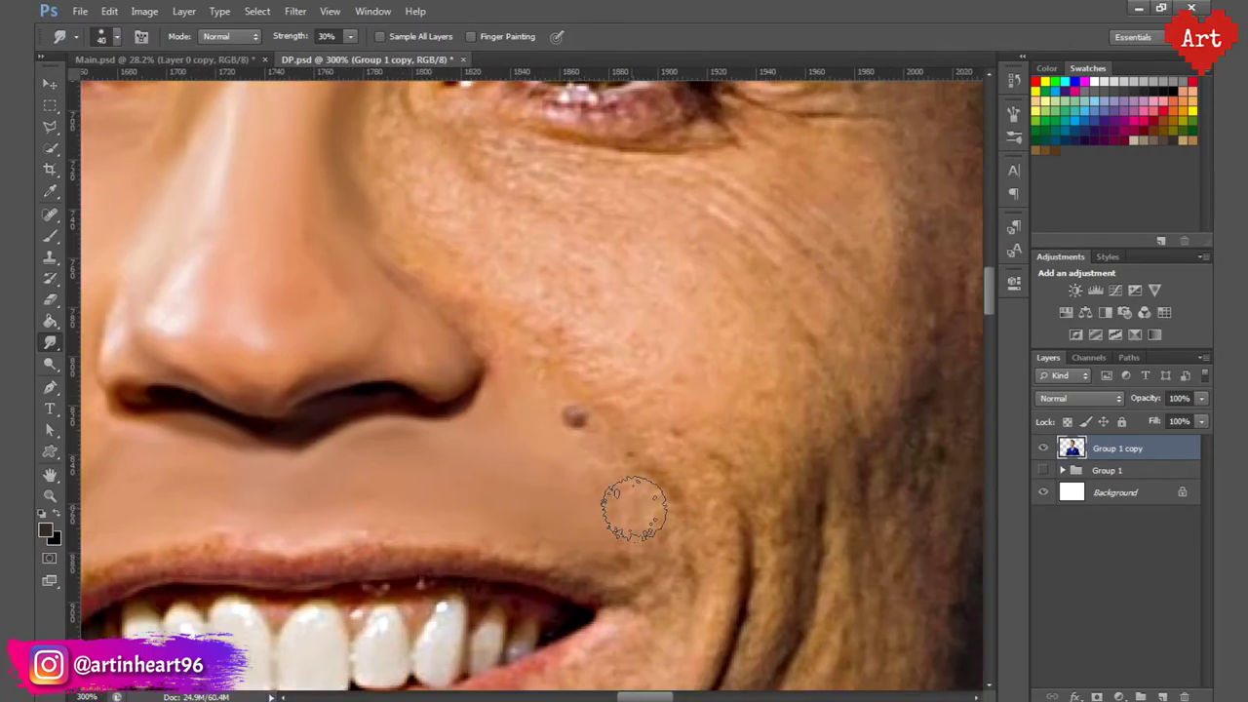
Step: Remove the mole on the right cheek with the healing brush and return to the Smudge tool
key("bracketleft")
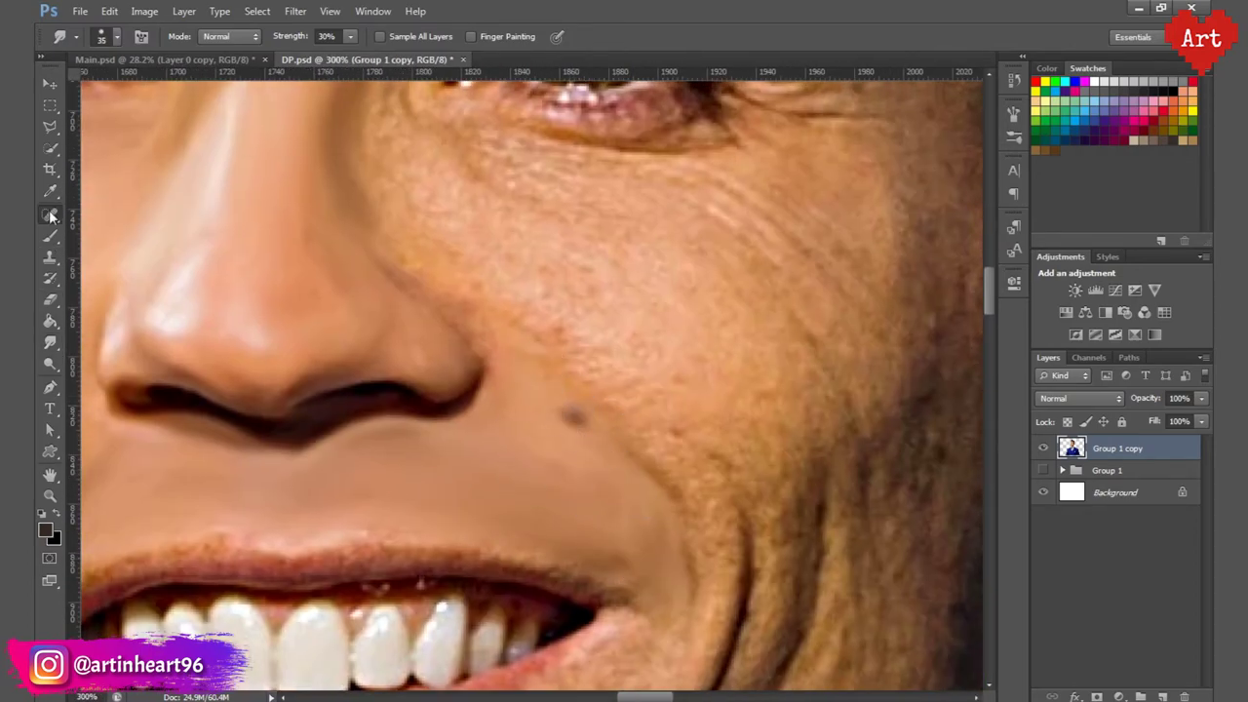
left_click(52, 217)
left_click(575, 419)
left_click(52, 343)
Step: Show Group 1 and toggle the Group 1 copy layer off and on to compare the smudged face with the original
scroll(592, 443, "down", 3)
left_click(1043, 470)
left_click(1042, 451)
left_click(1042, 451)
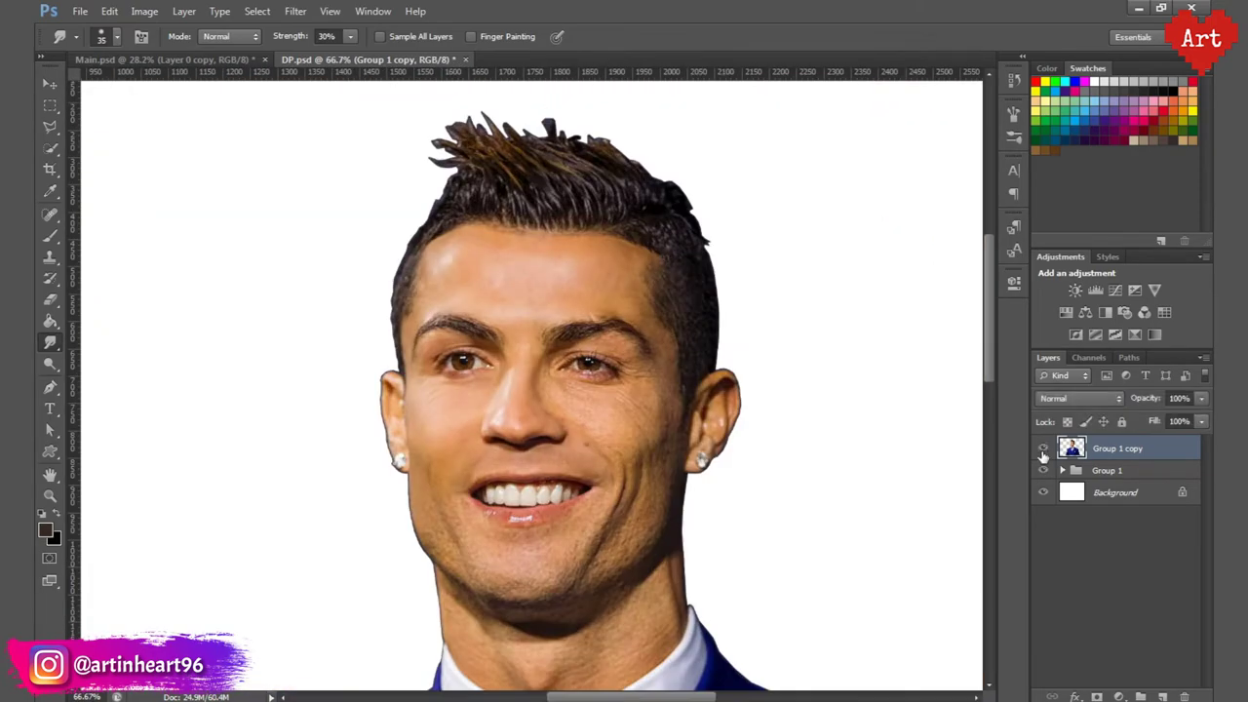
Step: Smudge the right eyelid and right temple smooth with a 45 px brush, reducing it to 30 px for finer areas
scroll(566, 377, "up", 3)
mouse_move(666, 231)
left_mouse_down()
mouse_move(490, 256)
mouse_move(532, 248)
left_mouse_up()
key("bracketright")
key("bracketright")
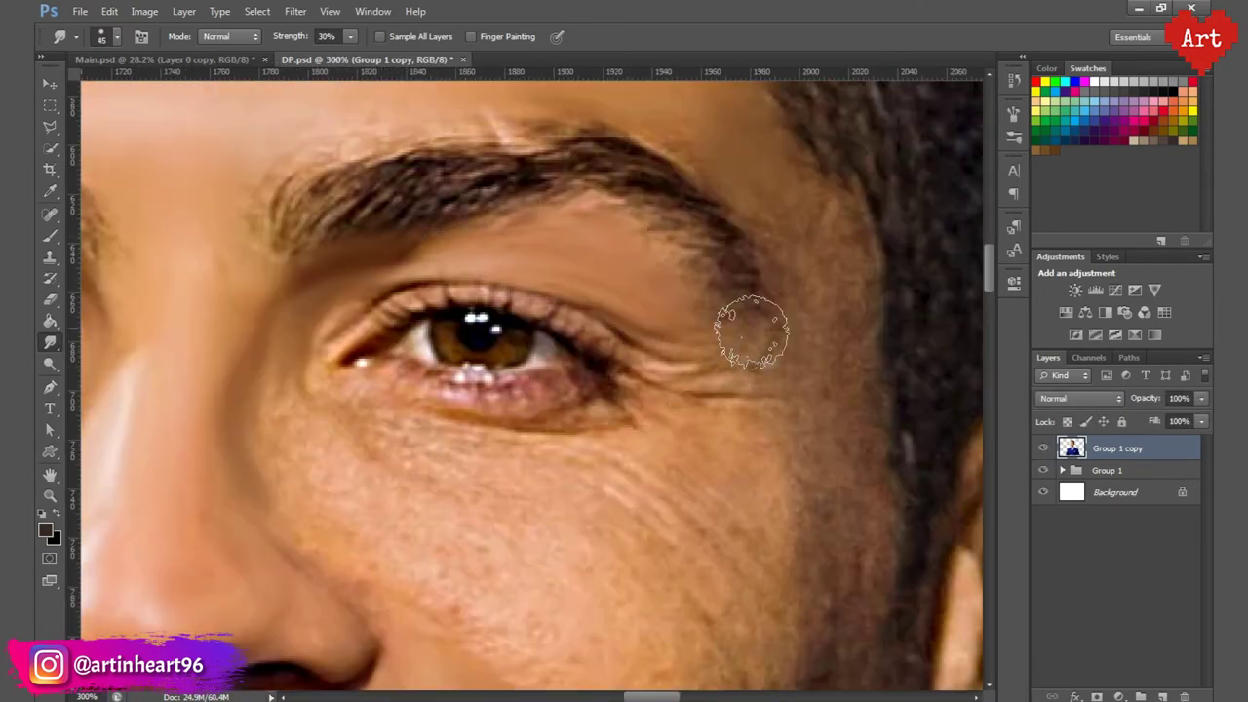
key("bracketleft")
key("bracketleft")
key("bracketleft")
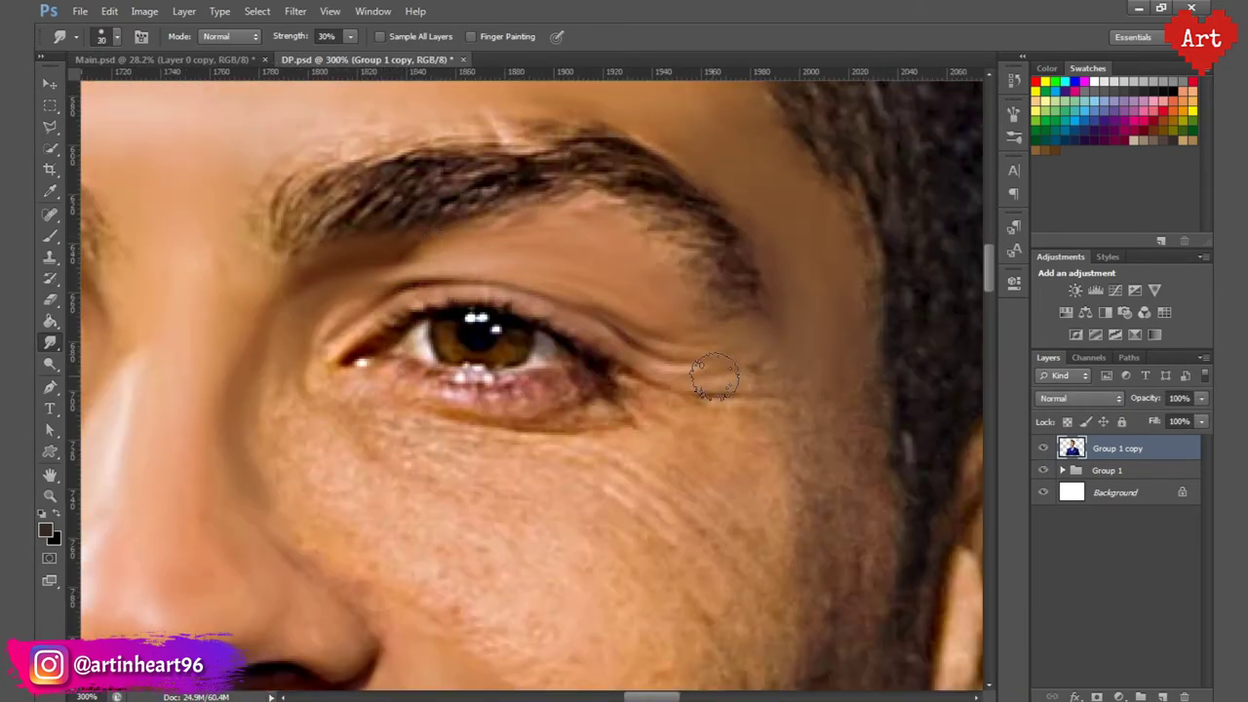
Step: Smudge the right eye's outer corner, lower lid and the skin beside the nose bridge, finishing with a 25 px brush
left_click_drag(715, 377, 762, 372)
key("bracketright")
key("bracketright")
mouse_move(280, 395)
left_mouse_down()
mouse_move(332, 446)
mouse_move(363, 429)
left_mouse_up()
key("bracketleft")
key("bracketleft")
key("bracketleft")
left_click_drag(400, 390, 558, 395)
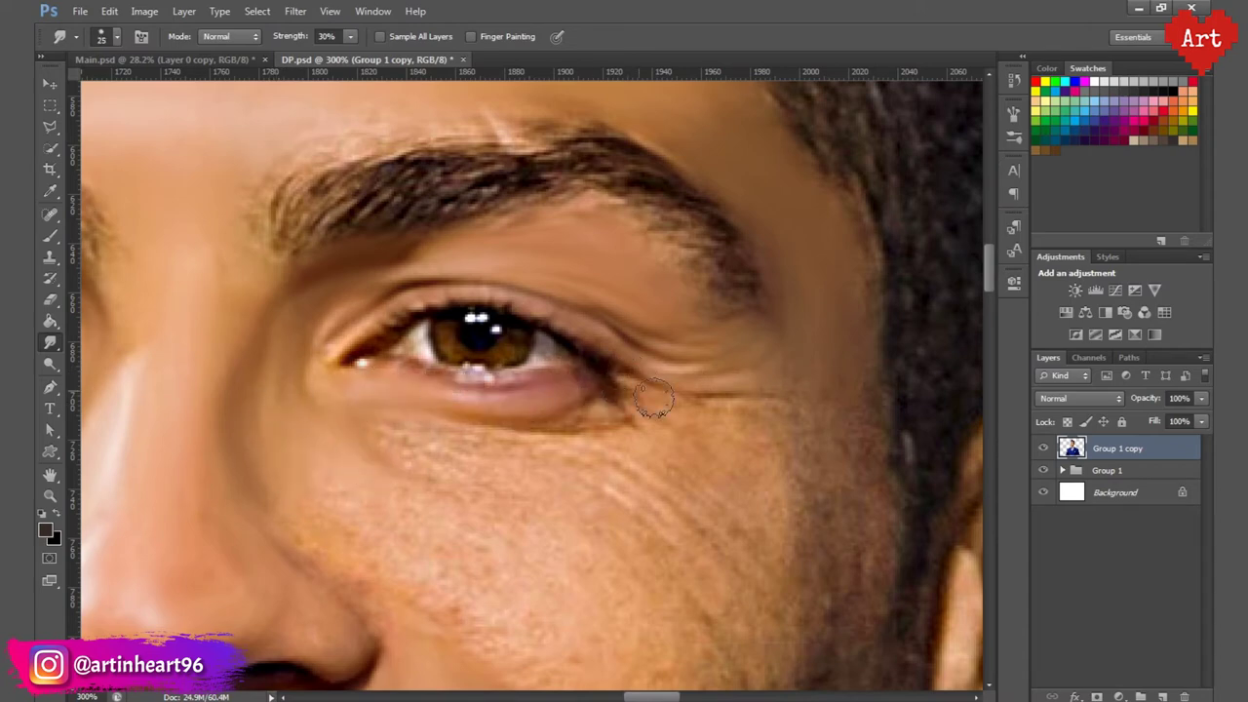
Step: Smudge the crease beside the right eye and the skin below it, enlarging the brush to 40 px
left_click_drag(704, 397, 786, 399)
key("bracketright")
key("bracketright")
mouse_move(409, 439)
left_mouse_down()
mouse_move(351, 305)
mouse_move(604, 344)
left_mouse_up()
key("bracketright")
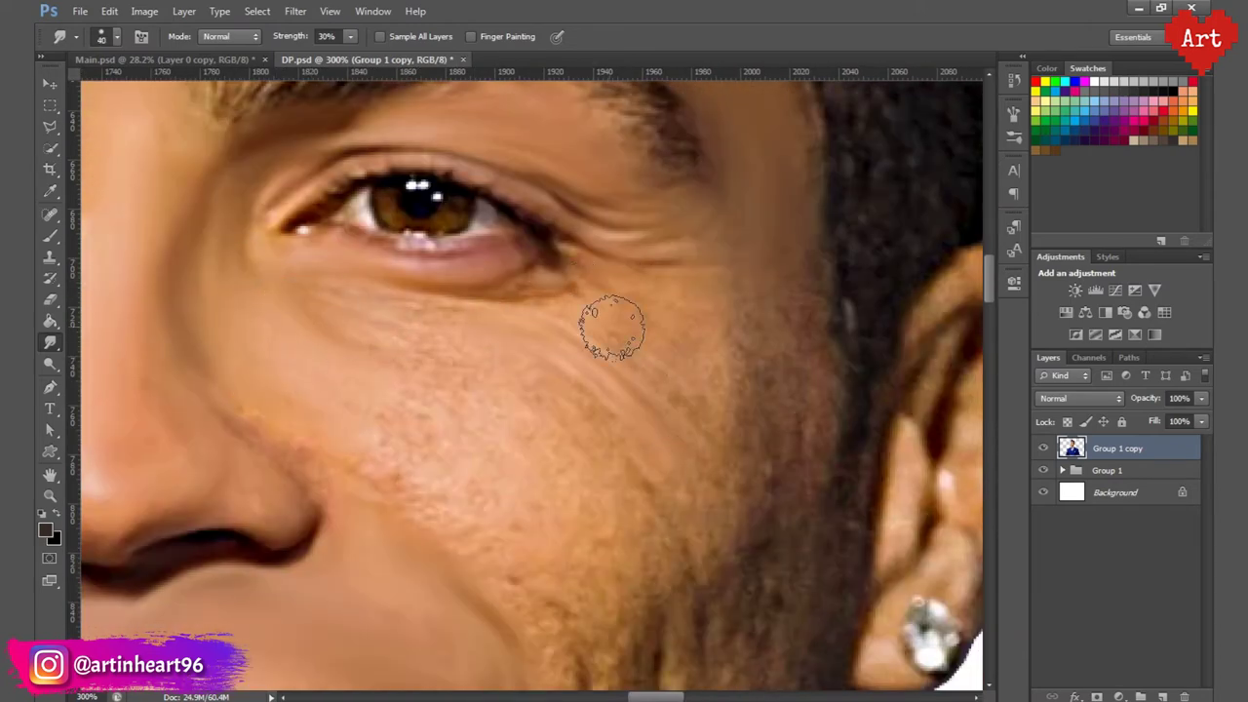
Step: Smudge the right cheek smooth from under the eye out to the sideburn, enlarging the brush to 70 px
scroll(568, 298, "down", 3)
key("bracketleft")
key("bracketleft")
key("bracketleft")
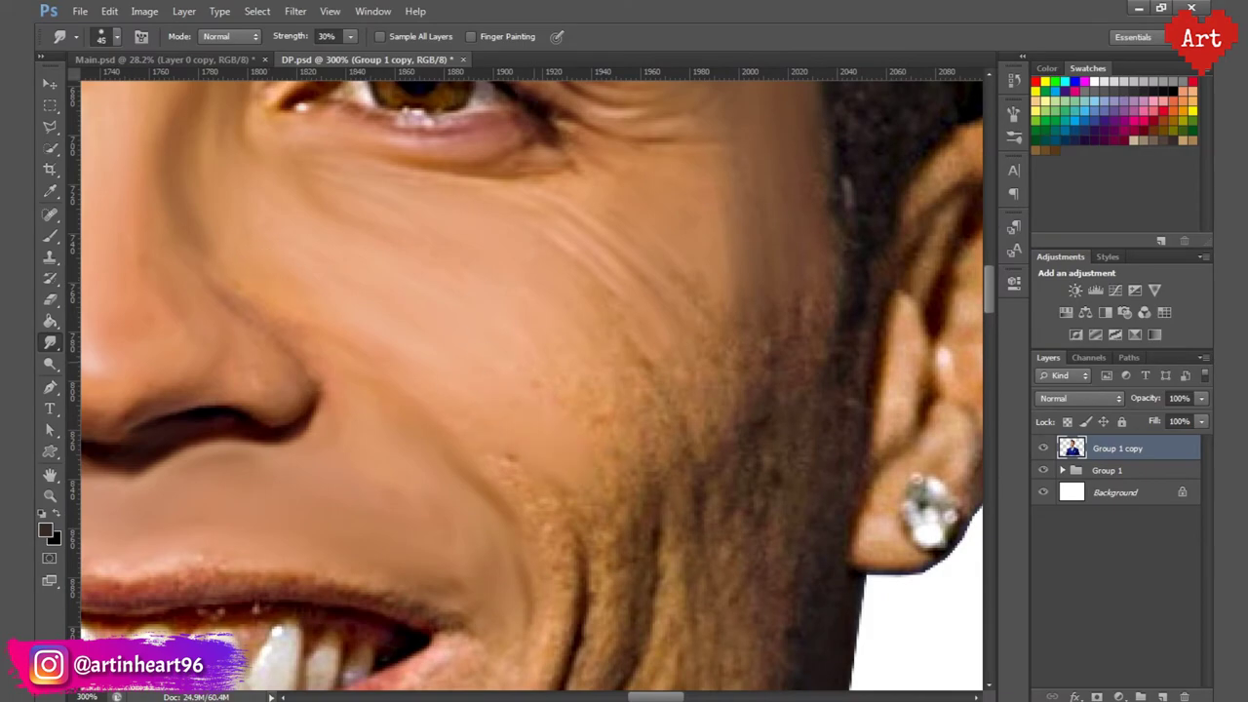
key("bracketright")
key("bracketright")
key("bracketright")
mouse_move(593, 297)
left_mouse_down()
mouse_move(712, 385)
mouse_move(640, 154)
left_mouse_up()
mouse_move(517, 292)
left_mouse_down()
mouse_move(476, 487)
mouse_move(660, 279)
mouse_move(660, 542)
left_mouse_up()
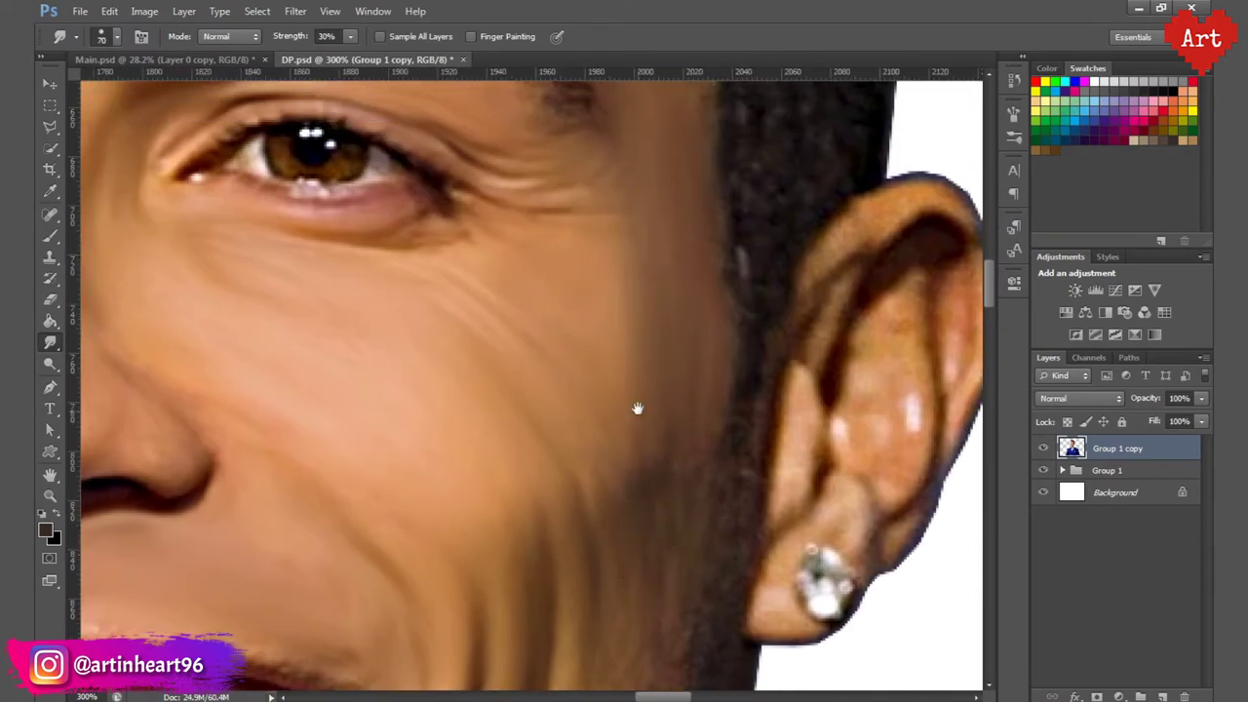
Step: Smudge the smile creases and the lower right cheek smooth down to the jawline
left_click_drag(638, 409, 723, 88)
left_click_drag(599, 505, 690, 329)
left_click_drag(608, 409, 759, 329)
left_click_drag(659, 319, 763, 410)
left_click_drag(595, 297, 665, 330)
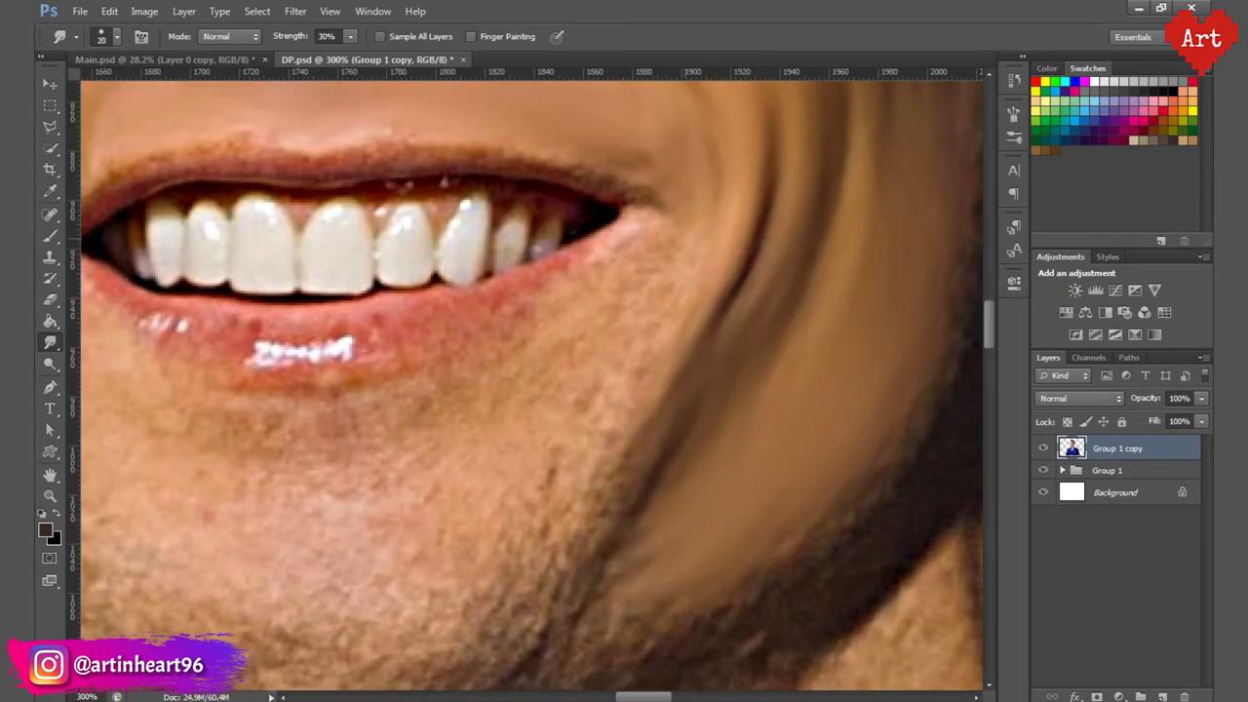
Step: Smudge the chin and the skin around the lower lip smooth with a brush enlarged to about 60 px
key("bracketright")
key("bracketright")
key("bracketright")
key("bracketright")
key("bracketright")
key("bracketright")
key("bracketright")
mouse_move(559, 338)
left_mouse_down()
mouse_move(713, 248)
mouse_move(687, 434)
mouse_move(797, 441)
left_mouse_up()
left_click_drag(651, 296, 468, 336)
mouse_move(555, 341)
left_mouse_down()
mouse_move(530, 334)
mouse_move(744, 312)
left_mouse_up()
mouse_move(683, 463)
left_mouse_down()
mouse_move(786, 449)
mouse_move(624, 531)
left_mouse_up()
left_click_drag(458, 387, 462, 456)
left_click_drag(455, 337, 630, 468)
left_click_drag(368, 324, 368, 353)
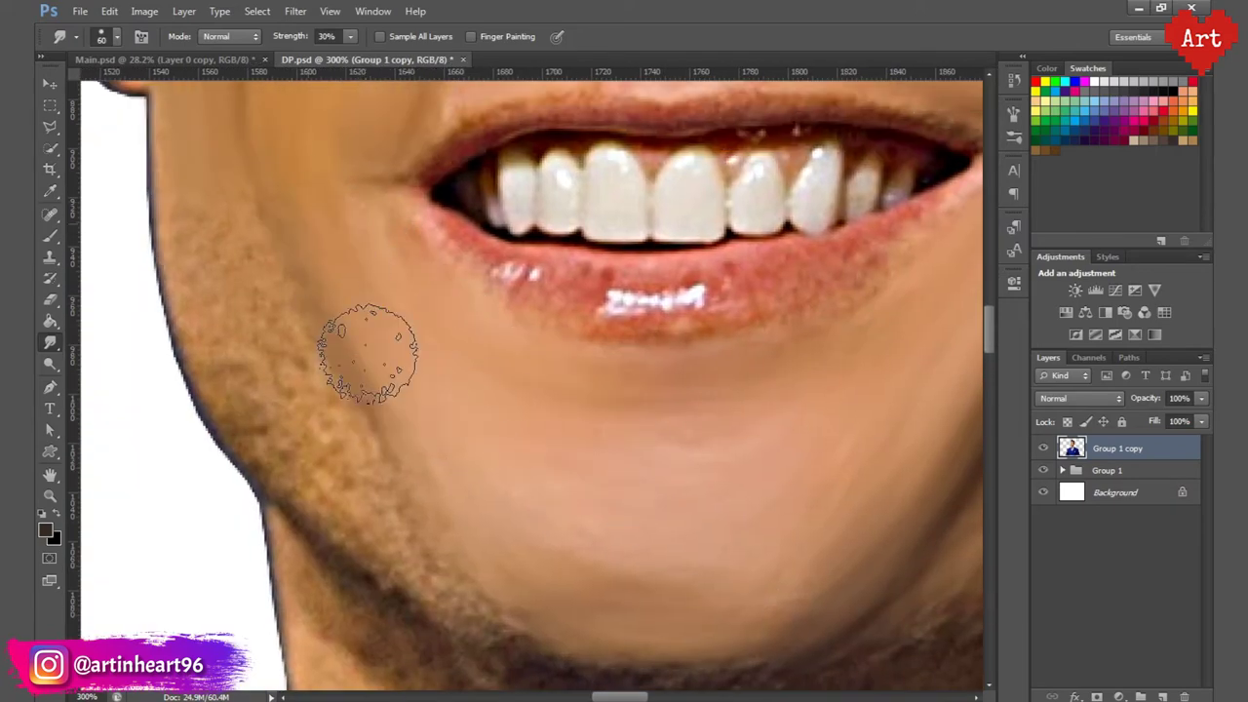
Step: Smudge the left jaw smooth down to the jawline, reducing the brush to 45 px
mouse_move(200, 189)
left_mouse_down()
mouse_move(302, 353)
mouse_move(304, 414)
left_mouse_up()
key("bracketleft")
key("bracketleft")
left_click_drag(392, 551, 276, 352)
left_click_drag(515, 470, 392, 292)
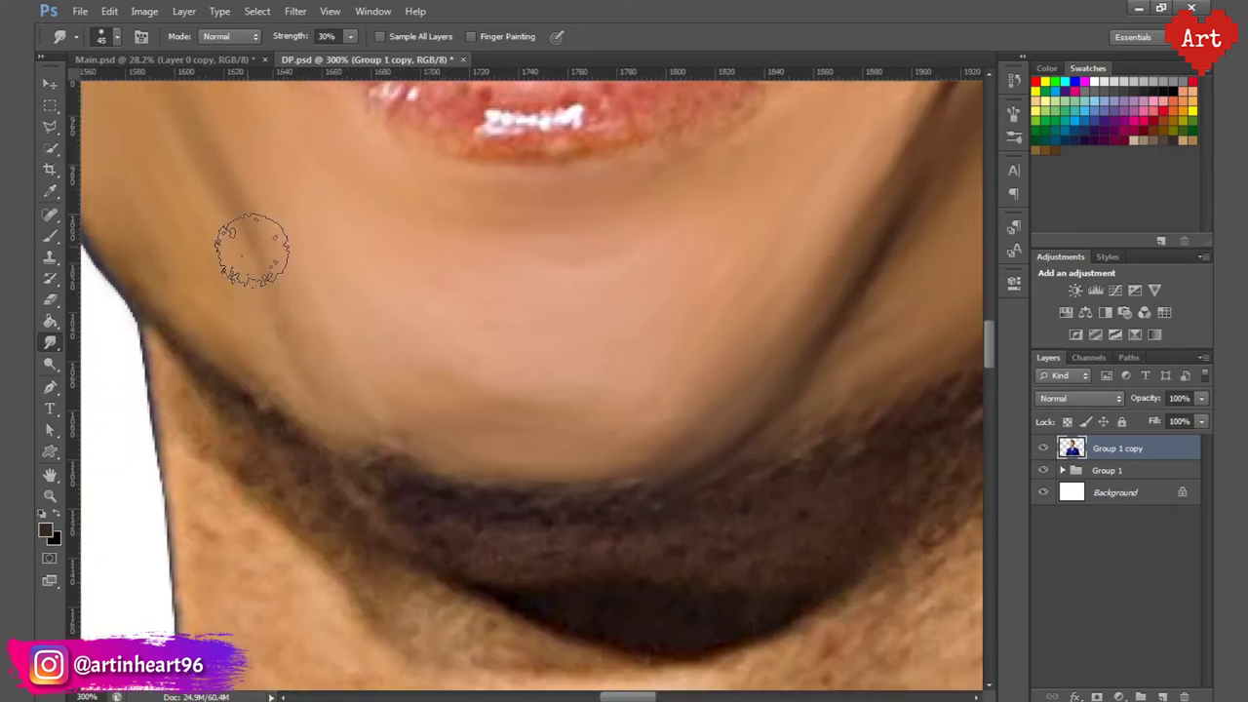
Step: Smudge the left side of the neck and the dark shadow beneath the chin smooth with a 50 px brush
key("ctrl+0")
left_click_drag(568, 351, 671, 420)
mouse_move(192, 329)
left_mouse_down()
mouse_move(246, 346)
mouse_move(293, 419)
left_mouse_up()
key("bracketright")
left_click_drag(321, 362, 223, 301)
left_click_drag(153, 336, 205, 423)
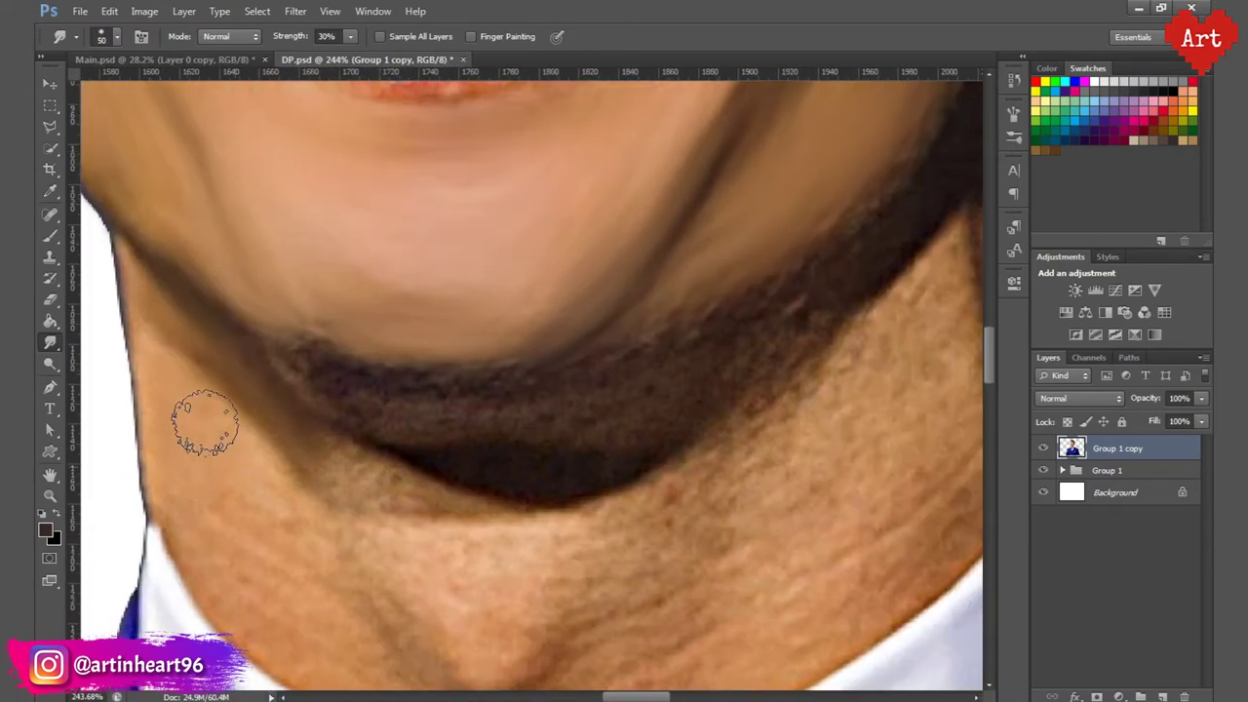
scroll(167, 257, "down", 4)
scroll(306, 341, "up", 3)
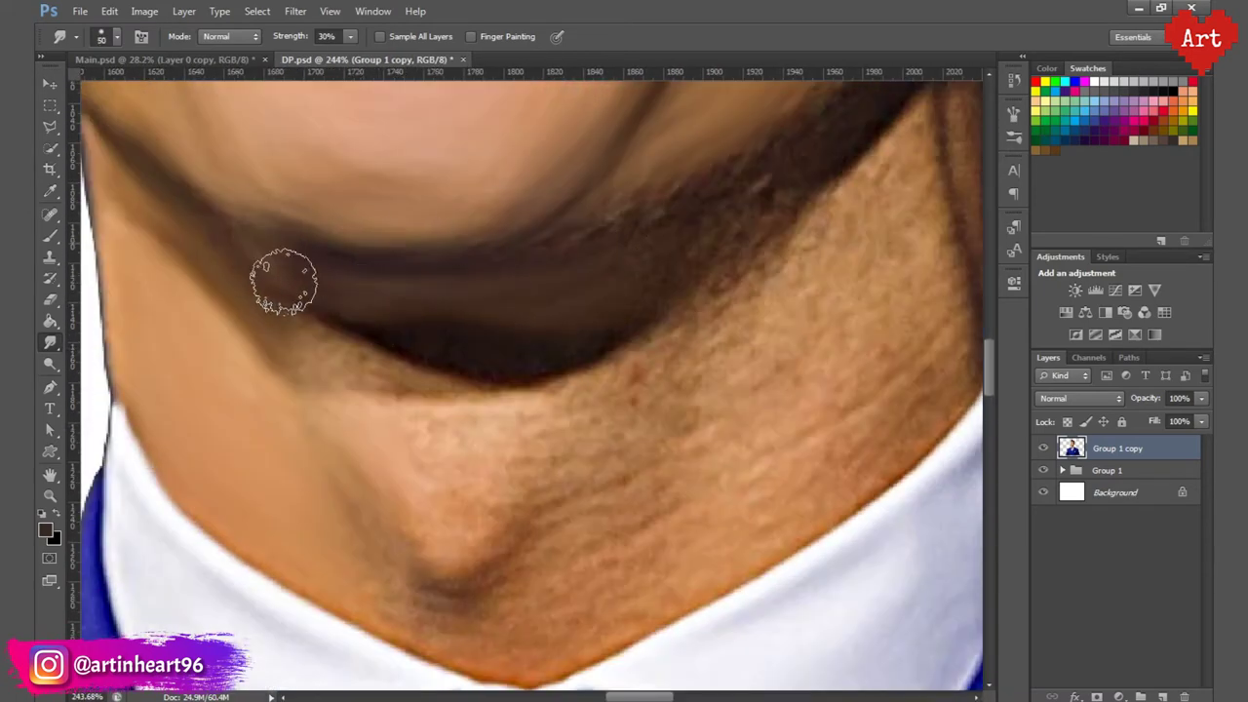
left_click_drag(302, 331, 414, 359)
Step: Smudge the centre of the neck smooth down to the shirt collar with a 70 px brush
key("bracketright")
key("bracketright")
left_click_drag(364, 546, 365, 576)
left_click_drag(531, 556, 405, 453)
mouse_move(375, 507)
left_mouse_down()
mouse_move(398, 451)
mouse_move(468, 390)
left_mouse_up()
mouse_move(553, 253)
left_mouse_down()
mouse_move(501, 292)
mouse_move(449, 375)
left_mouse_up()
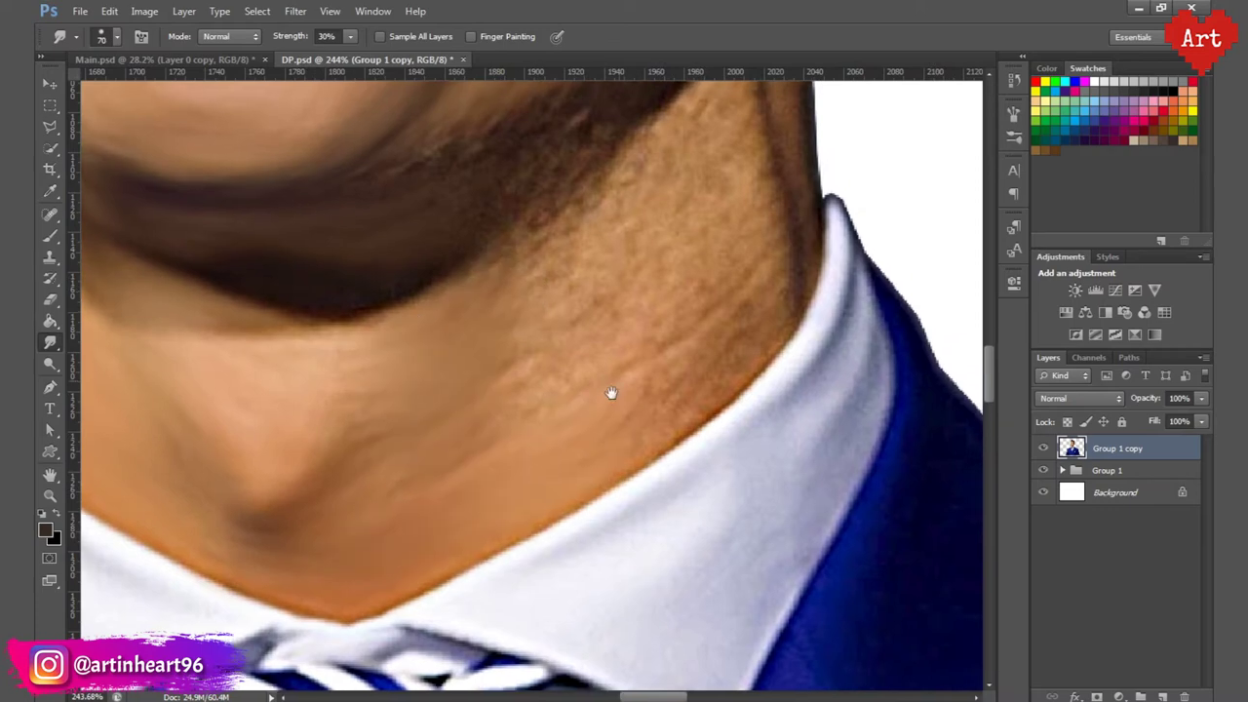
Step: Smudge the right side of the neck and the shadow under the right jaw smooth with the 70 px brush
left_click_drag(611, 393, 479, 543)
left_click_drag(296, 351, 234, 354)
mouse_move(406, 359)
left_mouse_down()
mouse_move(335, 562)
mouse_move(429, 390)
left_mouse_up()
mouse_move(482, 356)
left_mouse_down()
mouse_move(510, 490)
mouse_move(617, 556)
left_mouse_up()
left_click_drag(505, 374, 444, 448)
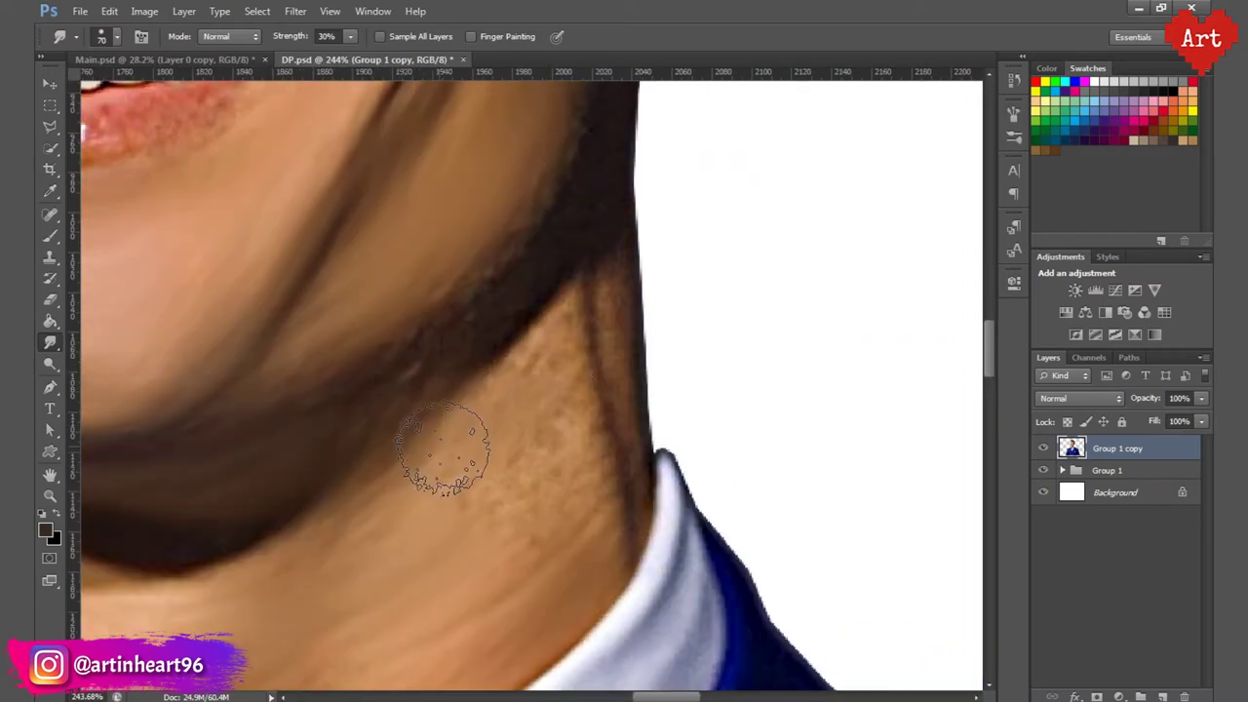
left_click_drag(561, 463, 414, 449)
left_click_drag(445, 277, 375, 344)
left_click_drag(571, 321, 495, 462)
Step: Smudge the outer right edge of the neck and jaw up toward the ear with a 60 px brush
key("bracketleft")
left_click_drag(546, 628, 546, 550)
left_click_drag(468, 387, 478, 557)
left_click_drag(535, 217, 488, 386)
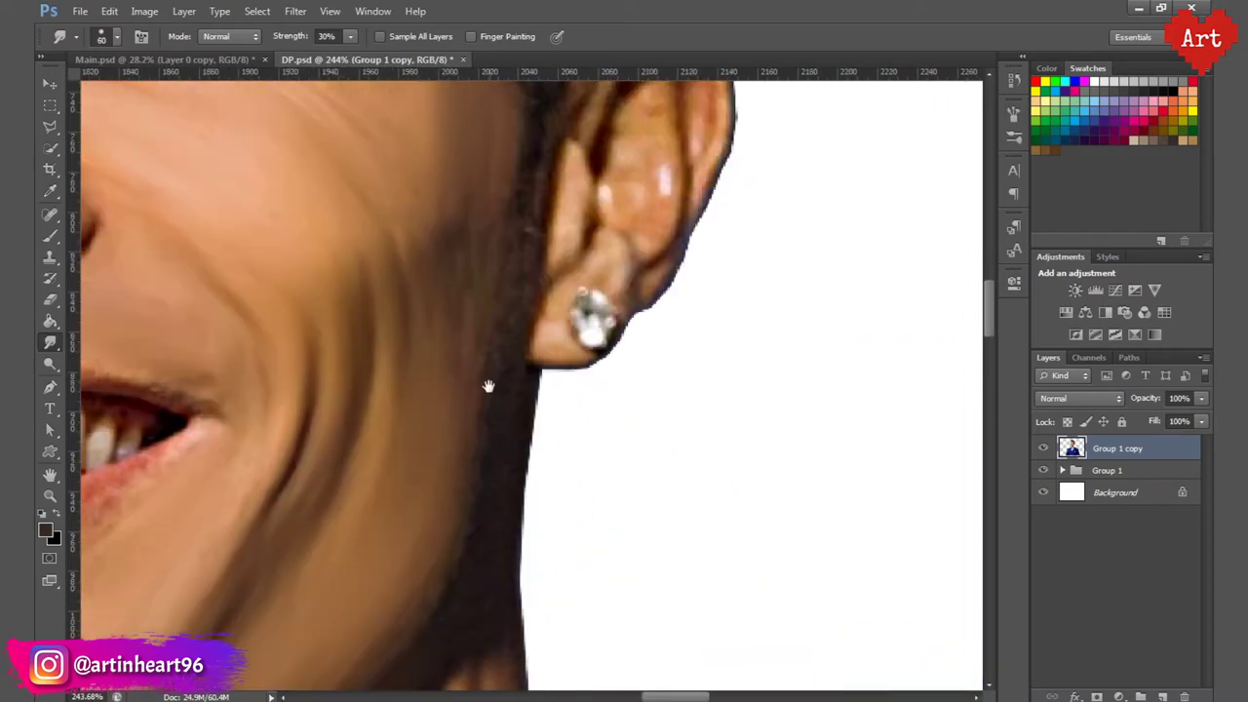
Step: Smudge the skin of the right ear smooth around the earring and inner folds, reducing the brush to 20 px
scroll(488, 386, "down", 2)
scroll(371, 543, "down", 1)
scroll(371, 543, "down", 3)
scroll(632, 374, "up", 2)
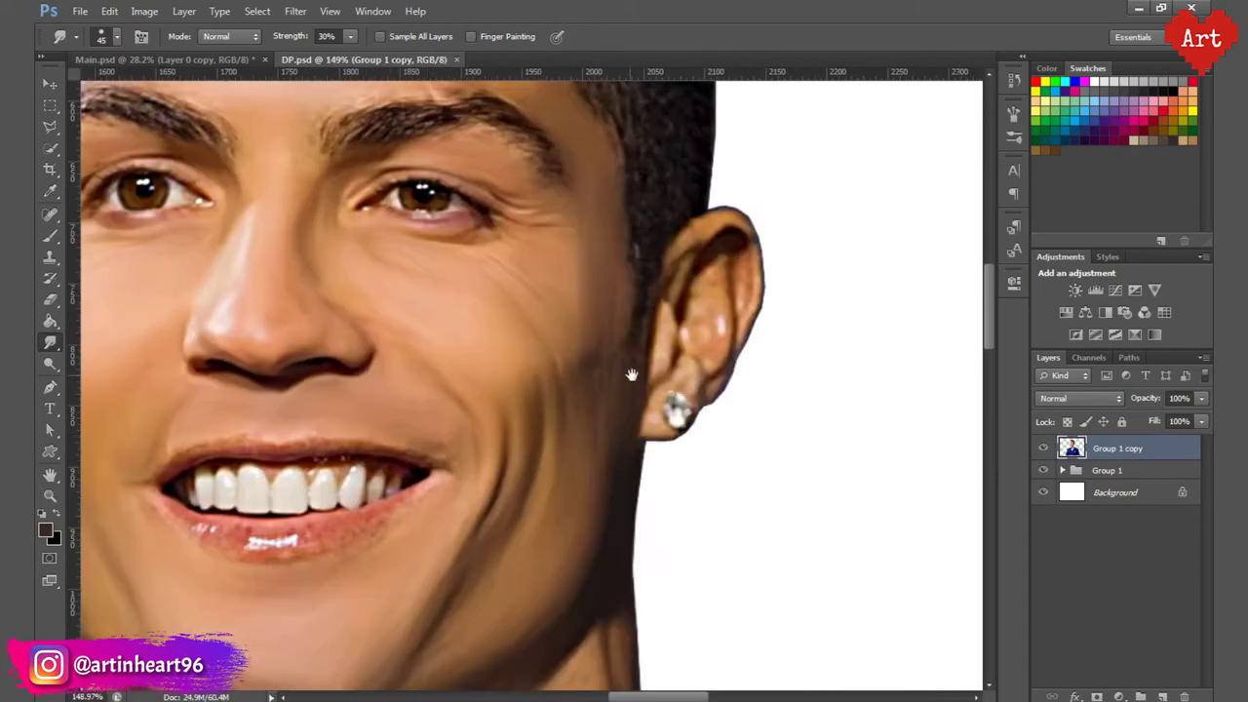
scroll(632, 374, "up", 2)
key("bracketleft")
key("bracketleft")
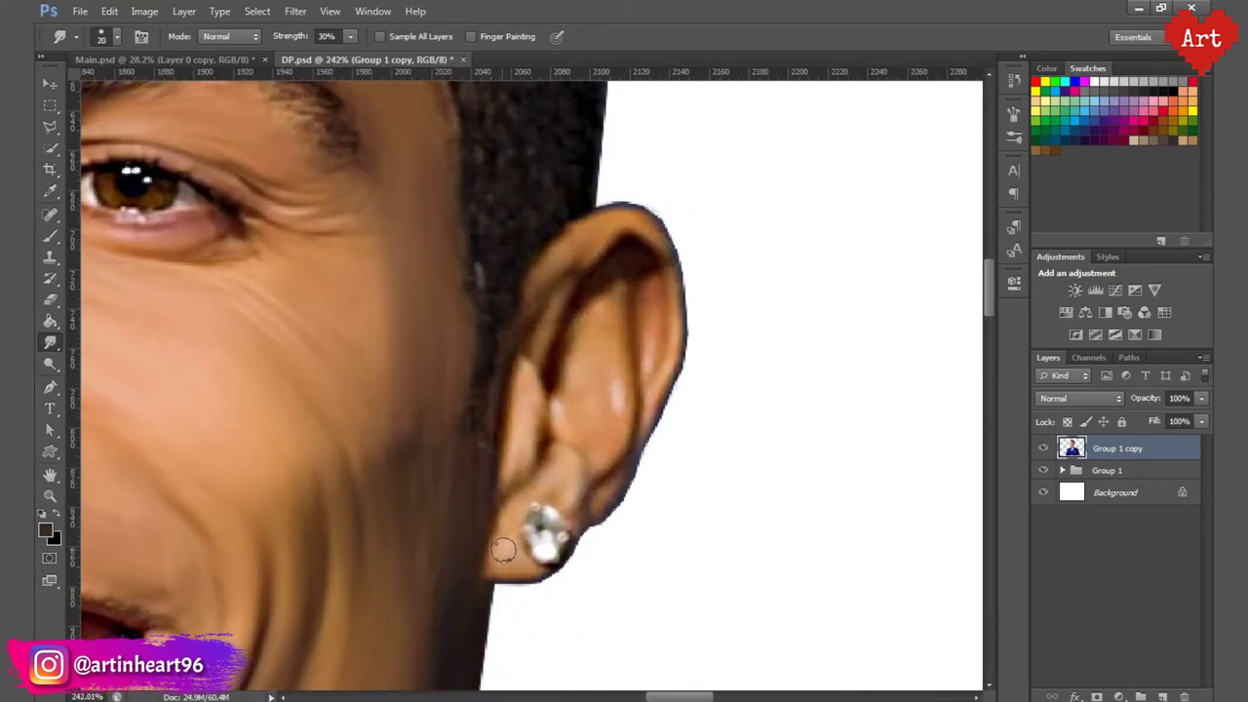
left_click_drag(593, 526, 636, 472)
Step: Smudge the skin of the left ear smooth with a 25 px brush, reducing it to 15 px for the details
scroll(673, 406, "down", 5)
scroll(273, 387, "up", 6)
left_click_drag(286, 234, 243, 160)
key("bracketright")
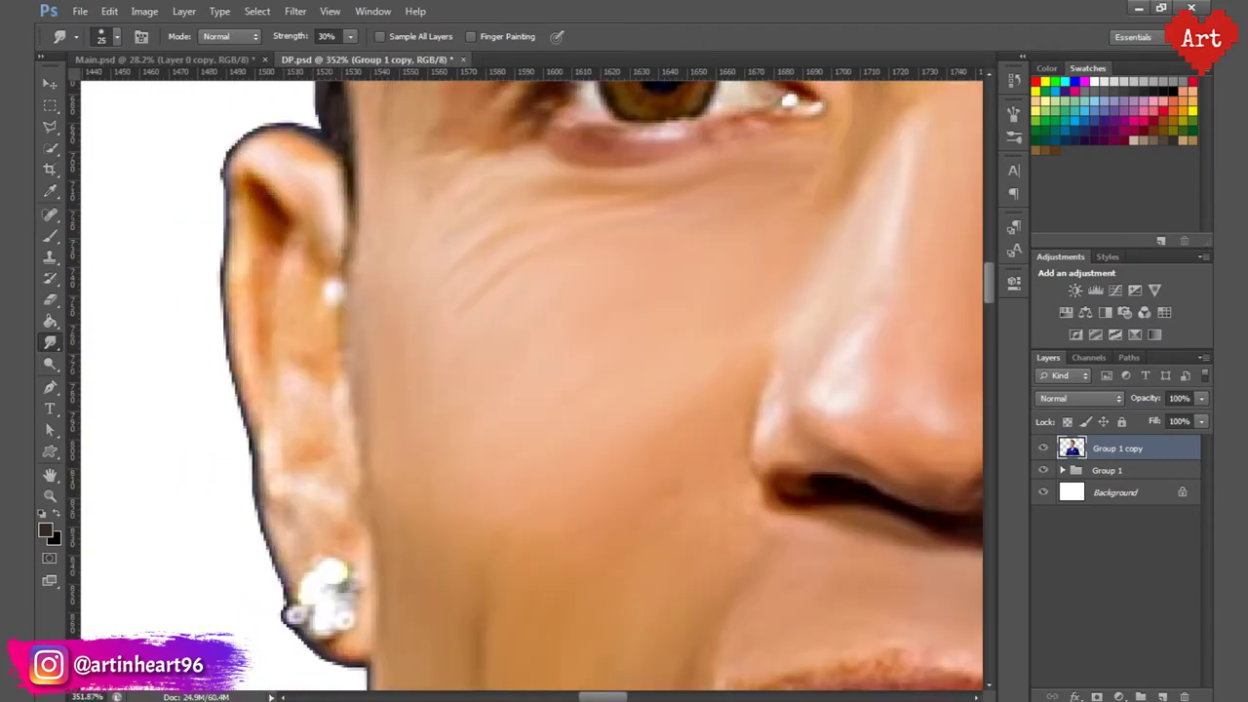
left_click_drag(251, 388, 257, 419)
key("bracketleft")
scroll(362, 462, "down", 5)
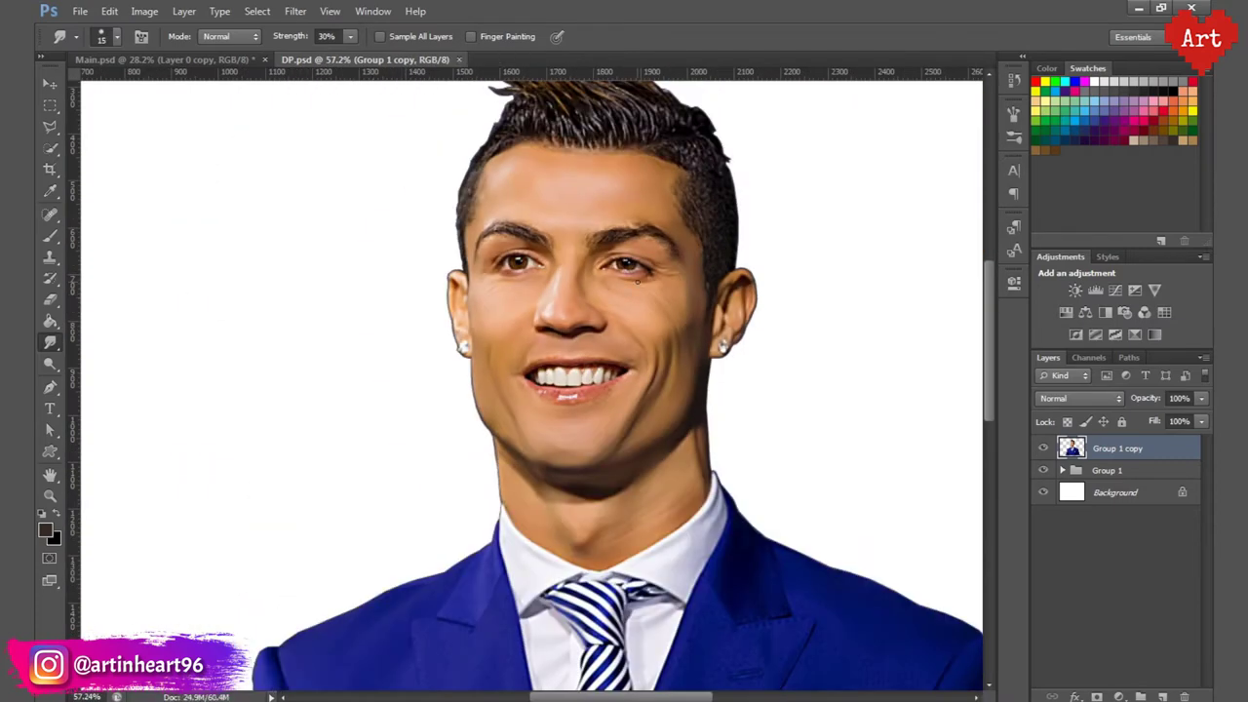
Step: Smudge the fine details around the eyes with a 9 px brush
scroll(633, 390, "up", 5)
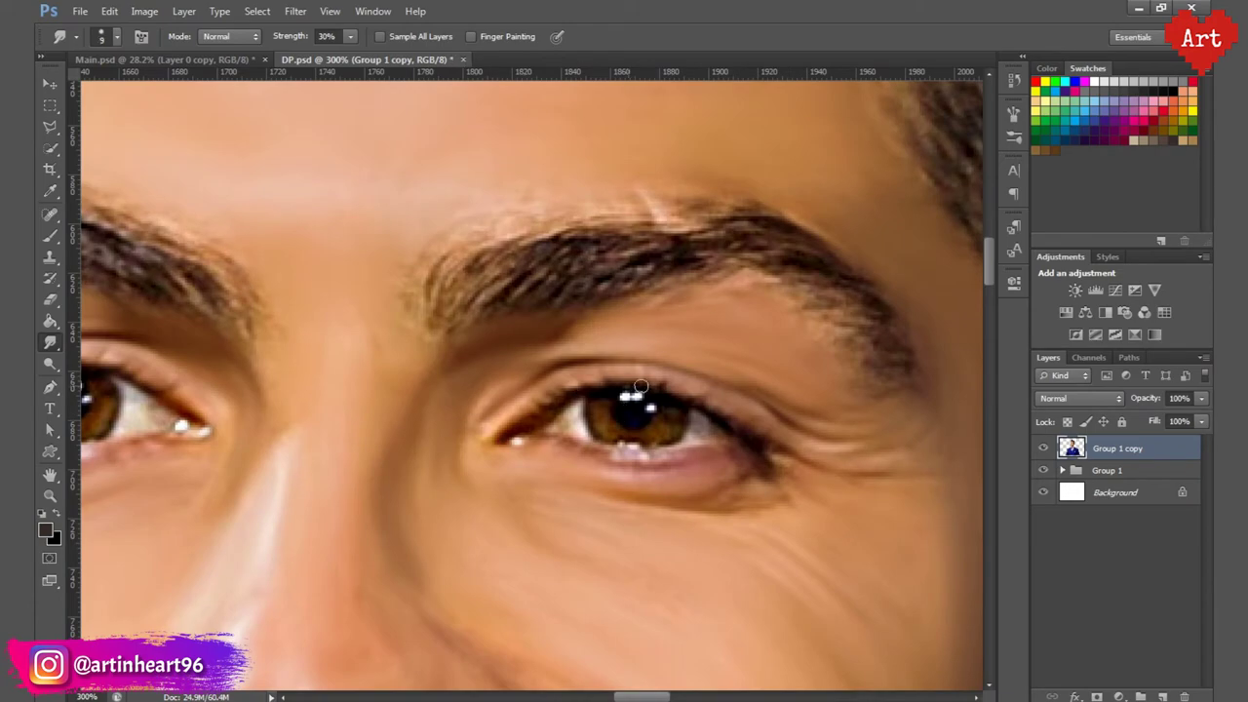
left_click_drag(682, 423, 940, 442)
scroll(604, 401, "down", 4)
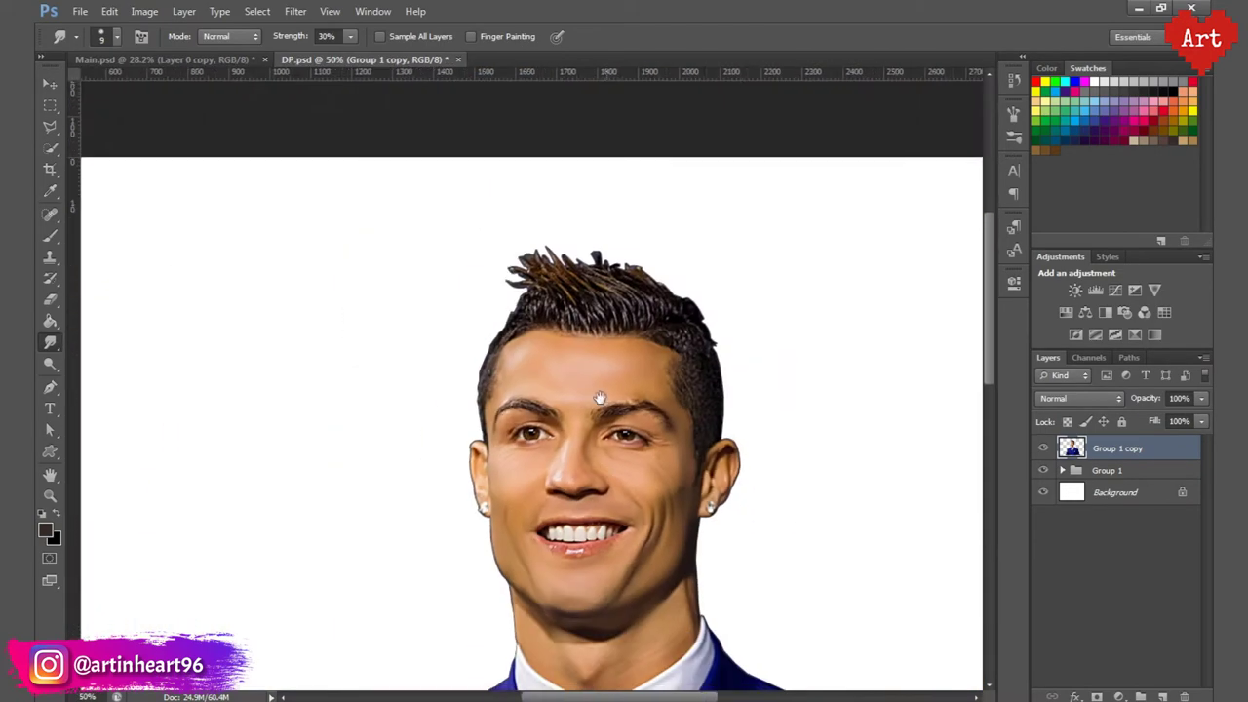
Step: Raise the Smudge tool's strength to 50% for work on the shirt collar and suit
scroll(638, 406, "up", 3)
left_click_drag(711, 663, 702, 454)
scroll(702, 455, "down", 1)
left_click_drag(282, 43, 302, 43)
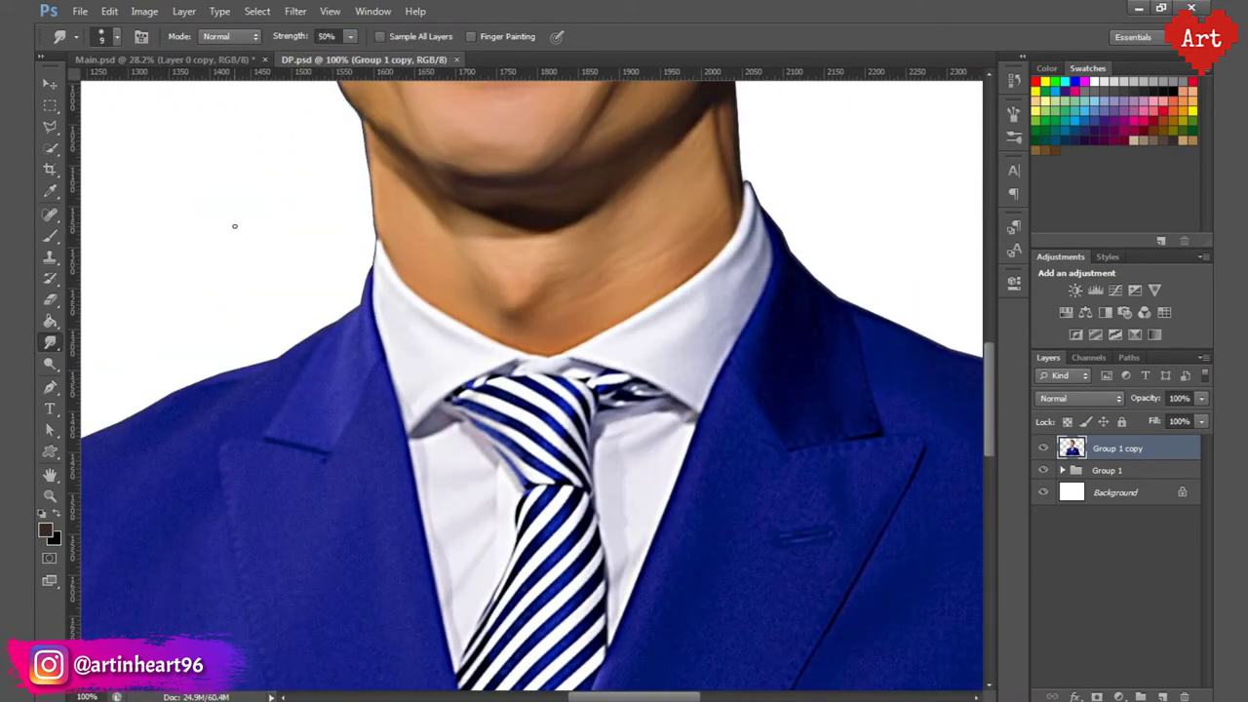
Step: Smudge the shirt collar on the picture's left side smooth, enlarging the brush to 30 px
scroll(613, 295, "up", 1)
scroll(607, 341, "down", 1)
key("bracketright")
key("bracketright")
key("bracketright")
key("bracketright")
key("bracketright")
key("bracketright")
key("bracketright")
key("bracketright")
scroll(628, 351, "up", 1)
mouse_move(626, 349)
left_mouse_down()
mouse_move(396, 364)
mouse_move(384, 430)
left_mouse_up()
mouse_move(386, 427)
left_mouse_down()
mouse_move(624, 242)
mouse_move(605, 498)
mouse_move(631, 414)
mouse_move(594, 293)
mouse_move(556, 478)
left_mouse_up()
key("bracketright")
key("bracketright")
key("bracketright")
key("bracketright")
key("bracketright")
scroll(668, 310, "down", 3)
scroll(440, 299, "up", 4)
left_click_drag(446, 583, 385, 319)
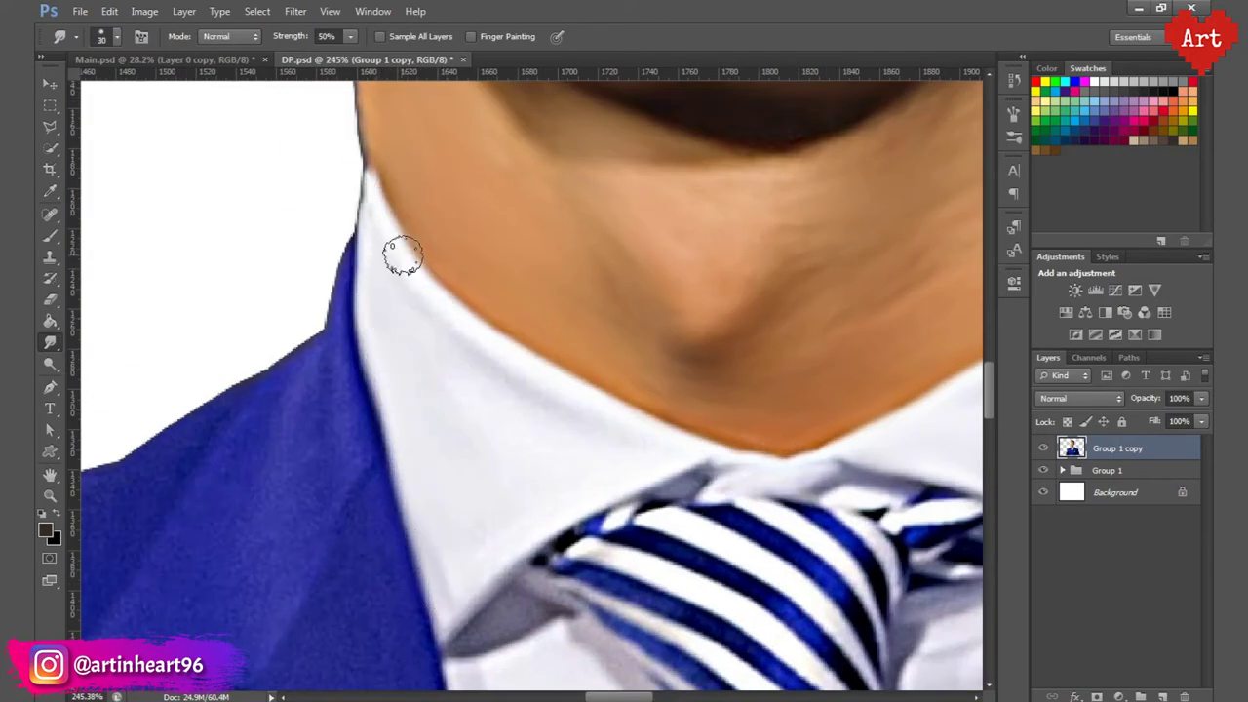
left_click_drag(402, 256, 553, 518)
Step: Enlarge the Smudge brush to 50 px and continue smoothing the shirt collar
key("bracketright")
key("bracketright")
left_click_drag(394, 379, 511, 448)
scroll(549, 375, "down", 2)
scroll(549, 375, "down", 3)
scroll(700, 276, "up", 3)
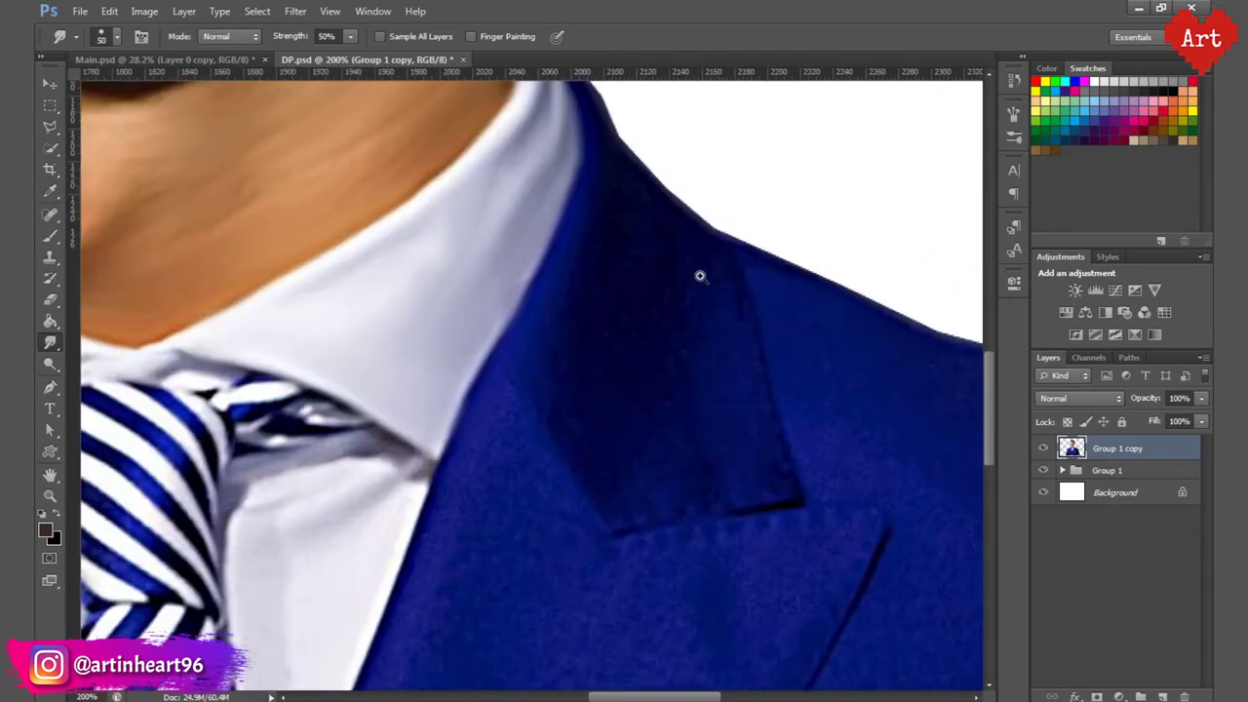
Step: Smudge the dark jacket collar beside the shirt on the picture's right side smooth, enlarging the brush to 90 px
left_click_drag(700, 276, 564, 322)
left_click_drag(457, 150, 493, 237)
key("bracketright")
key("bracketright")
left_click_drag(467, 495, 522, 267)
left_click_drag(522, 487, 533, 228)
key("bracketright")
key("bracketright")
left_click_drag(529, 337, 442, 477)
left_click_drag(541, 209, 666, 303)
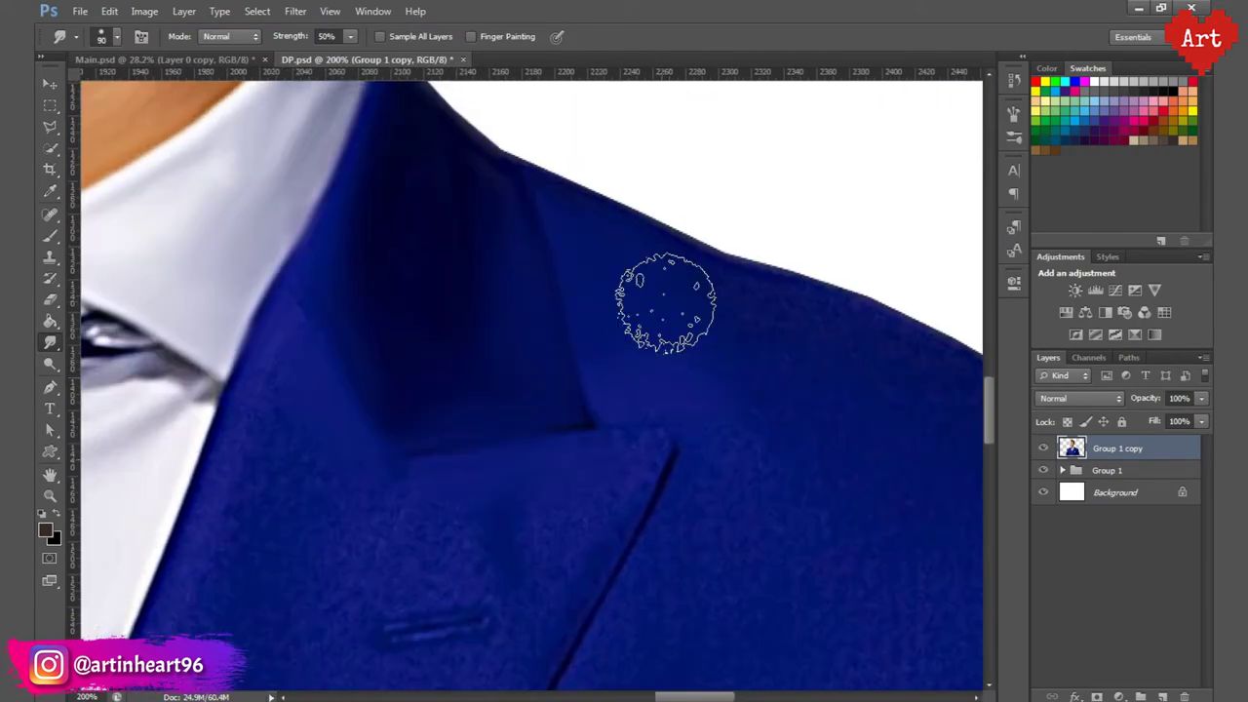
Step: Smudge the upper lapel and shoulder on the picture's right side smooth with a 150 px brush
scroll(683, 312, "down", 3)
key("bracketright")
key("bracketright")
key("bracketright")
scroll(390, 312, "down", 2)
scroll(698, 248, "up", 1)
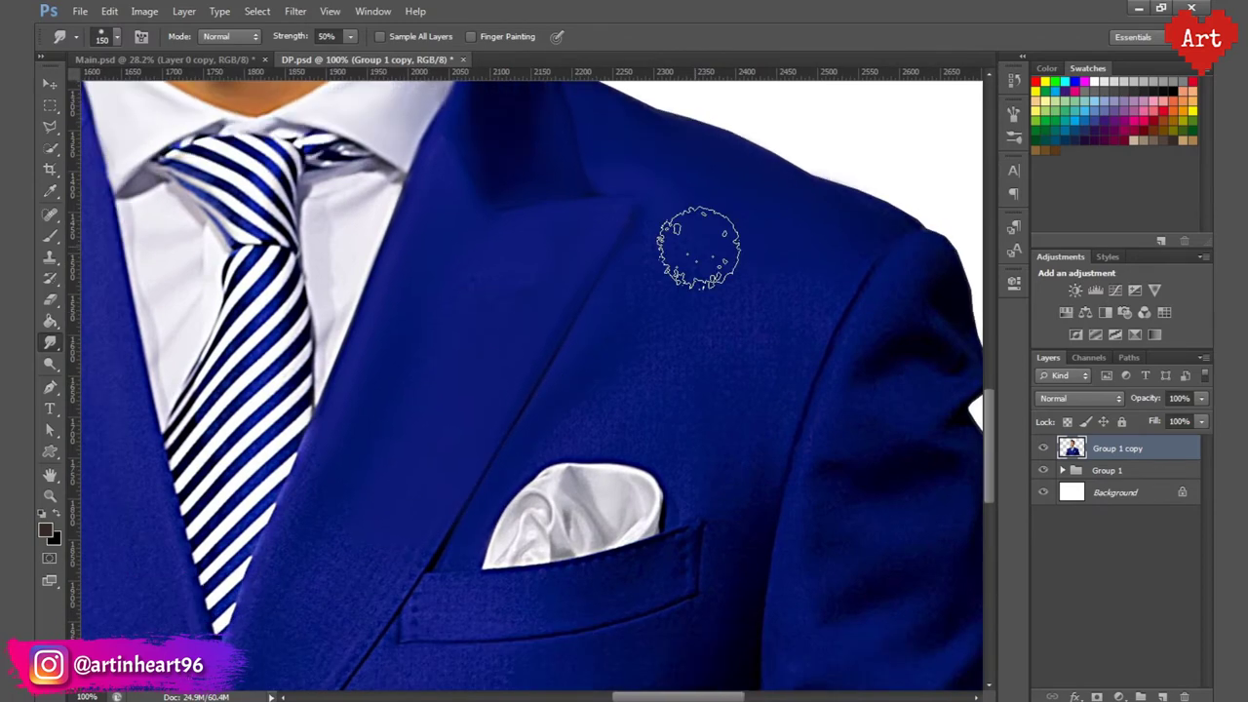
mouse_move(699, 248)
left_mouse_down()
mouse_move(816, 262)
mouse_move(696, 428)
left_mouse_up()
Step: Smudge the lower lapel and the chest fabric around the pocket square smooth, ending with a 125 px brush
key("bracketleft")
key("bracketleft")
key("bracketleft")
key("bracketleft")
left_click_drag(361, 436, 414, 286)
key("bracketright")
key("bracketright")
key("bracketright")
left_click_drag(310, 507, 421, 431)
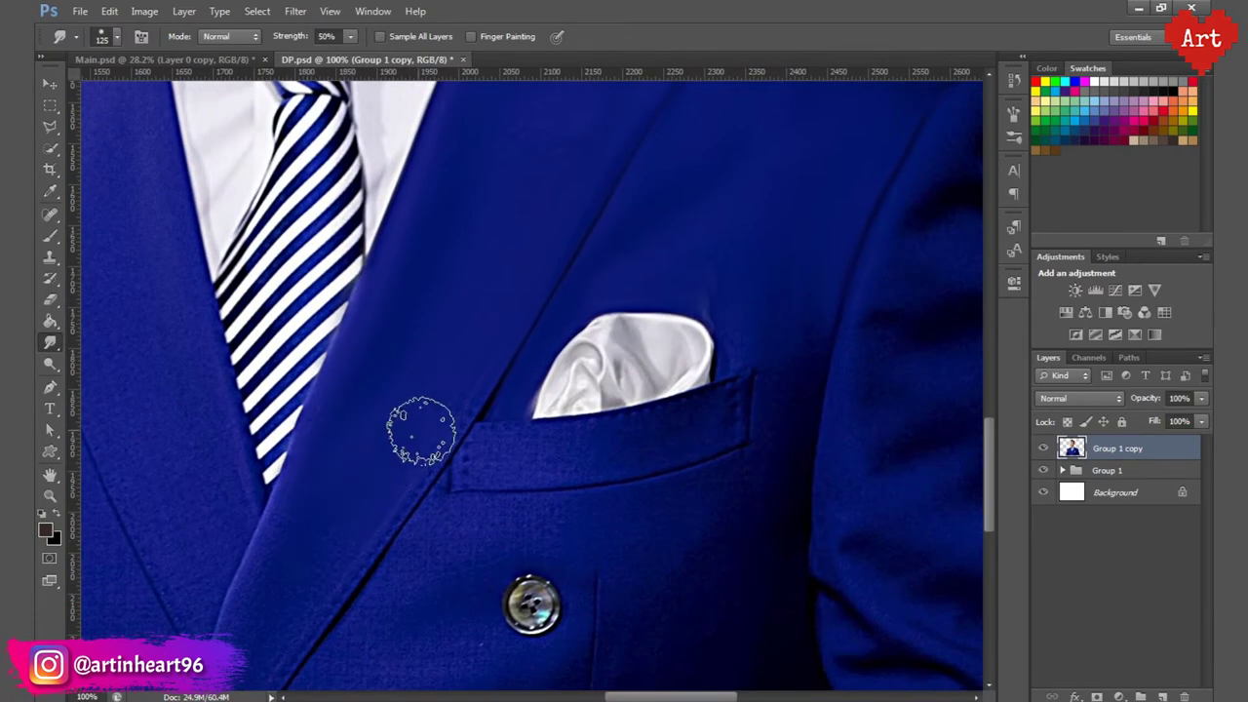
scroll(737, 115, "up", 1)
left_click_drag(955, 341, 513, 443)
left_click_drag(178, 519, 383, 392)
left_click_drag(384, 392, 454, 420)
left_click_drag(315, 597, 455, 447)
Step: Smudge the folds of the white pocket square smooth with a 40 px brush
key("bracketleft")
key("bracketleft")
key("bracketleft")
key("bracketleft")
key("bracketleft")
key("bracketleft")
key("bracketleft")
left_click_drag(396, 353, 424, 388)
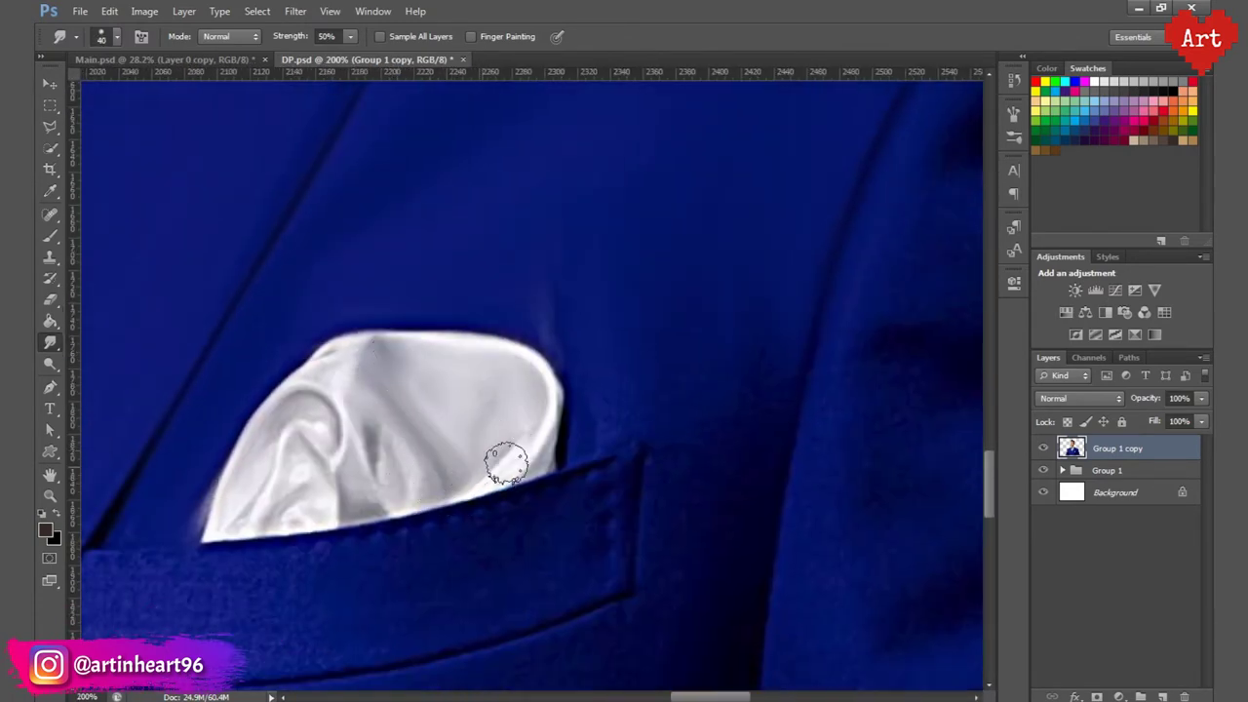
mouse_move(506, 463)
left_mouse_down()
mouse_move(401, 487)
mouse_move(267, 490)
mouse_move(337, 511)
left_mouse_up()
Step: Smudge the breast pocket band and the fabric below it smooth, enlarging the brush from 60 px to 125 px
key("bracketright")
key("bracketright")
left_click_drag(179, 515, 409, 356)
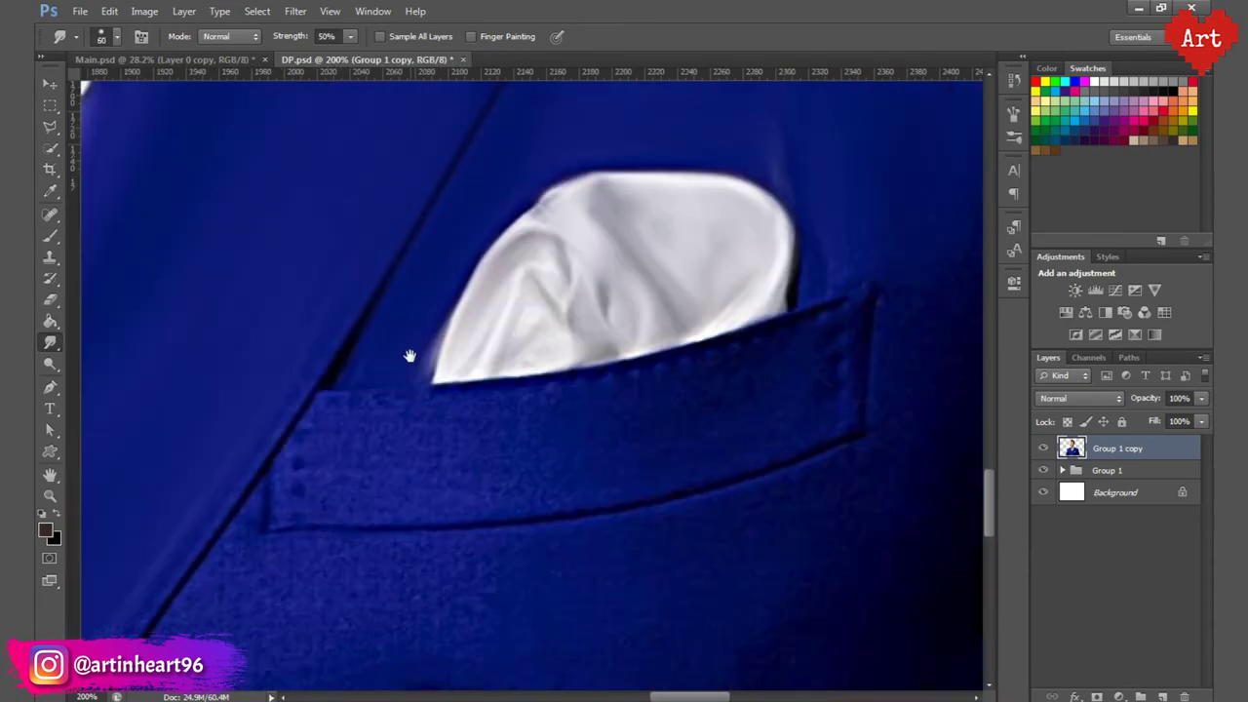
scroll(515, 432, "down", 1)
key("bracketright")
key("bracketright")
key("bracketright")
key("bracketright")
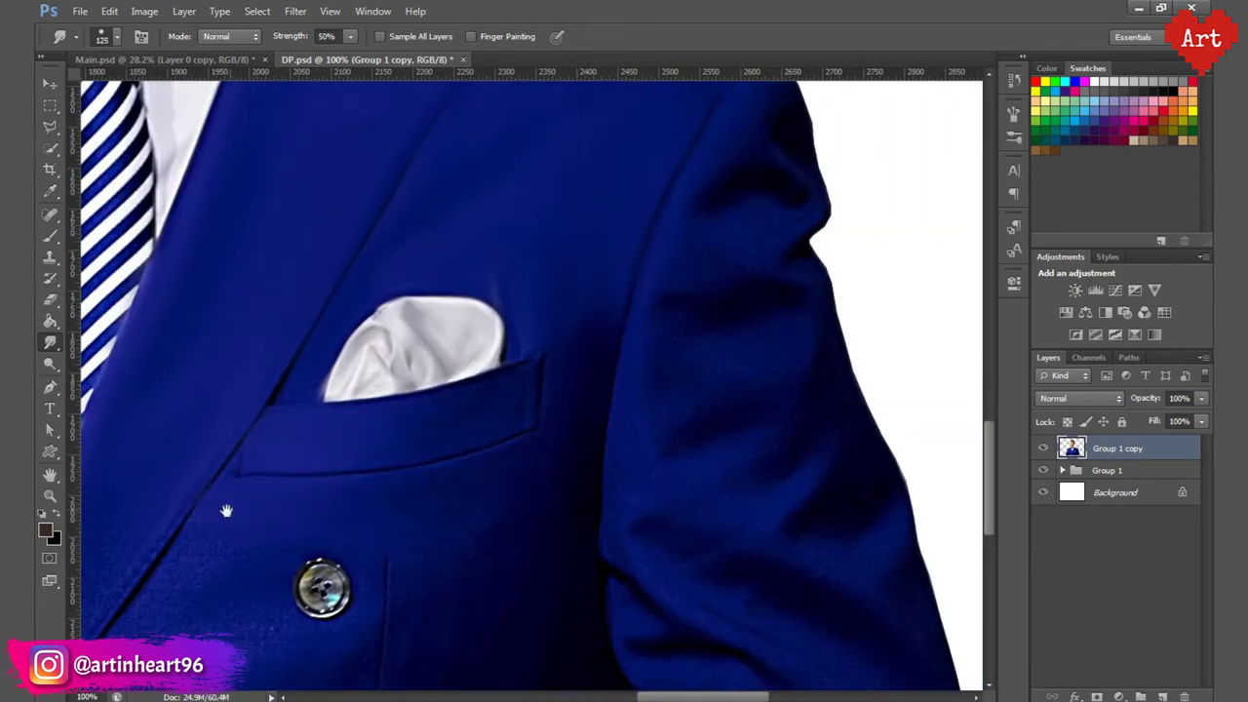
Step: Smudge the jacket sleeve on the picture's right side smooth along its folds with the 125 px brush
left_click_drag(226, 511, 353, 436)
left_click_drag(663, 282, 213, 467)
left_click_drag(488, 317, 443, 267)
left_click_drag(463, 360, 527, 208)
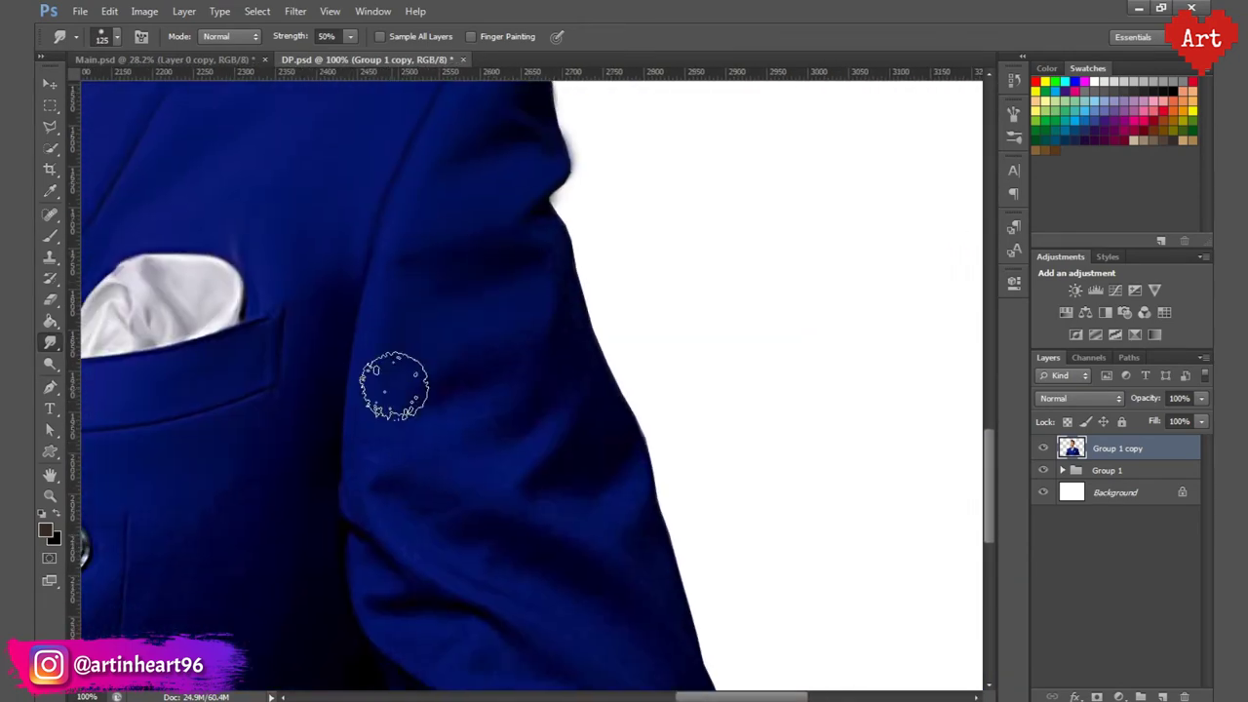
mouse_move(468, 443)
left_mouse_down()
mouse_move(421, 311)
mouse_move(571, 477)
left_mouse_up()
mouse_move(438, 429)
left_mouse_down()
mouse_move(364, 276)
mouse_move(336, 464)
left_mouse_up()
left_click_drag(213, 417, 620, 533)
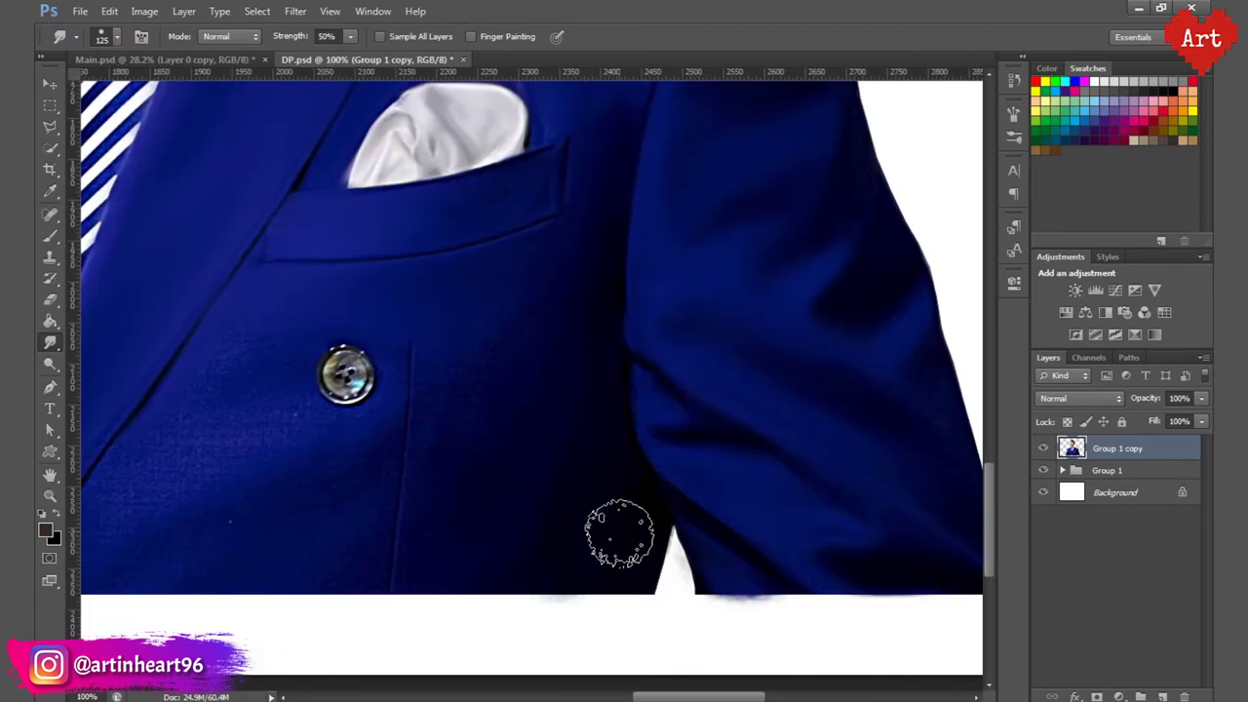
Step: Smudge the lower jacket front around the button below the breast pocket smooth with a 175 px brush
key("bracketright")
key("bracketright")
scroll(460, 348, "left", 5)
scroll(460, 348, "down", 1)
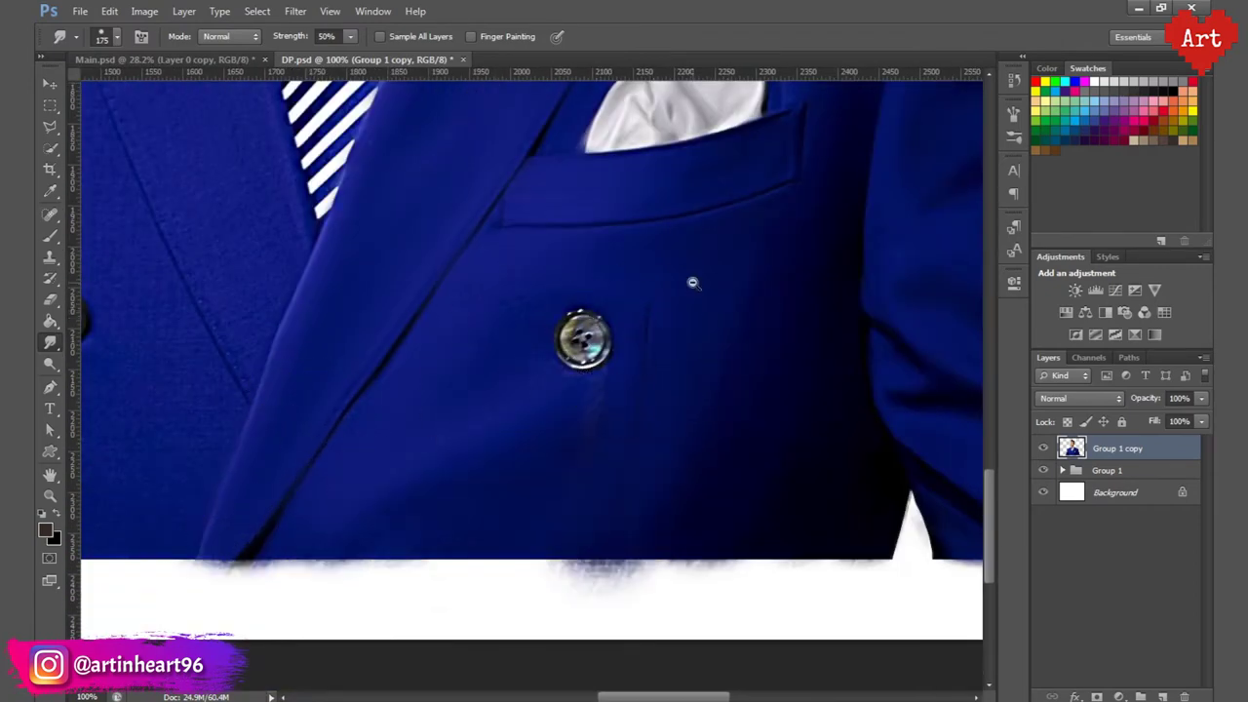
left_click_drag(693, 283, 614, 283)
left_click_drag(438, 284, 512, 284)
left_click_drag(624, 225, 409, 351)
Step: Reduce the Smudge brush to 60 px and smooth the tie knot along its stripes
key("bracketleft")
key("bracketleft")
key("bracketleft")
key("bracketleft")
key("bracketleft")
key("bracketleft")
left_click_drag(555, 317, 622, 300)
left_click_drag(539, 408, 555, 566)
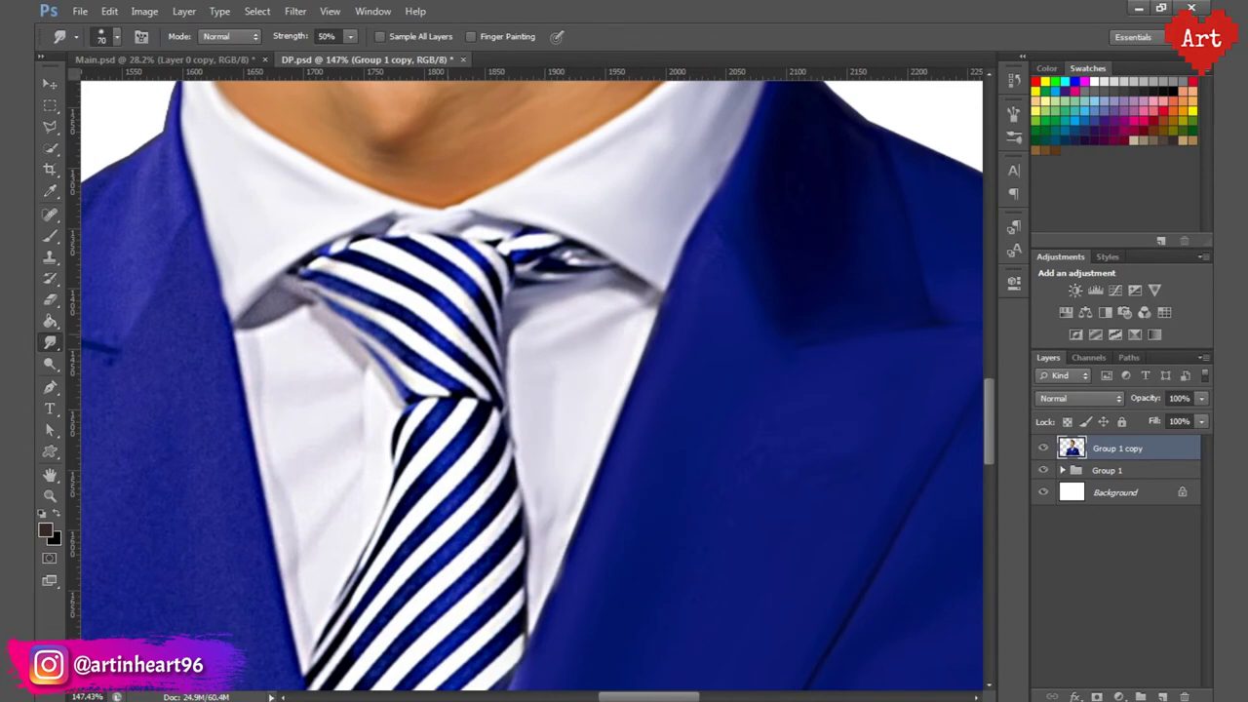
key("bracketleft")
key("bracketleft")
key("bracketleft")
key("bracketleft")
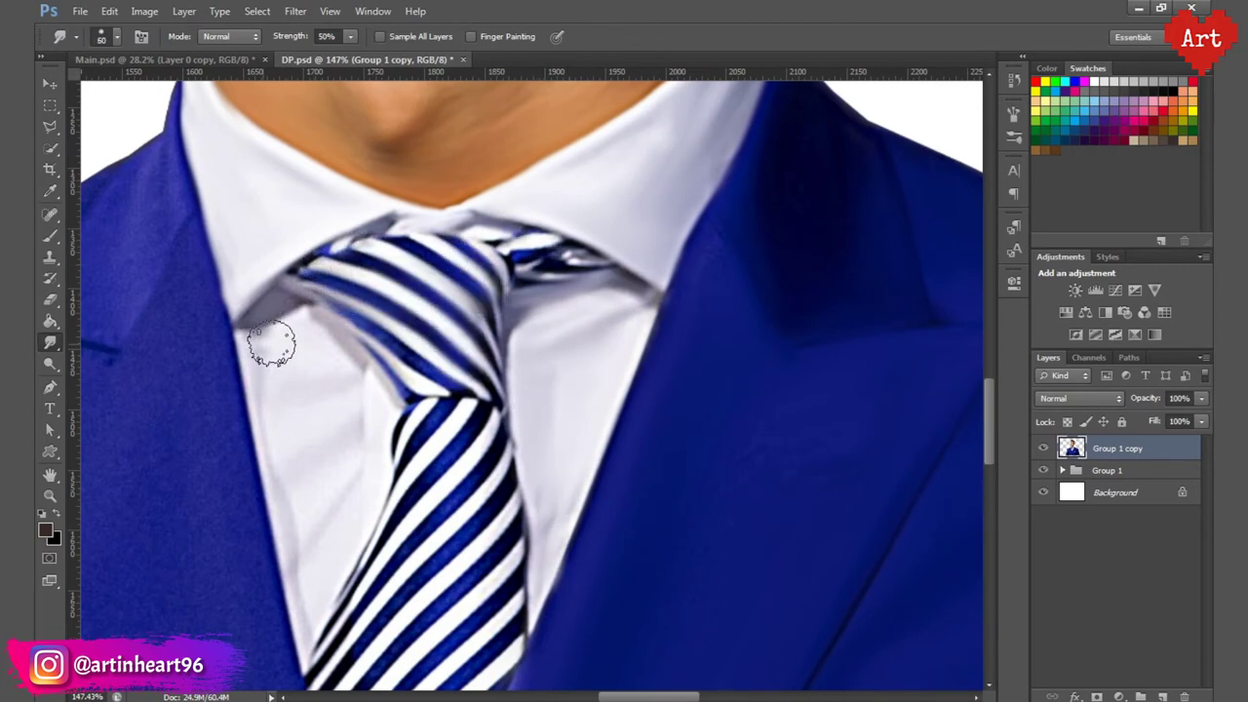
Step: Smudge the tie below the knot along its diagonal stripes with an 80 px brush
scroll(315, 417, "down", 3)
key("bracketright")
key("bracketright")
key("bracketright")
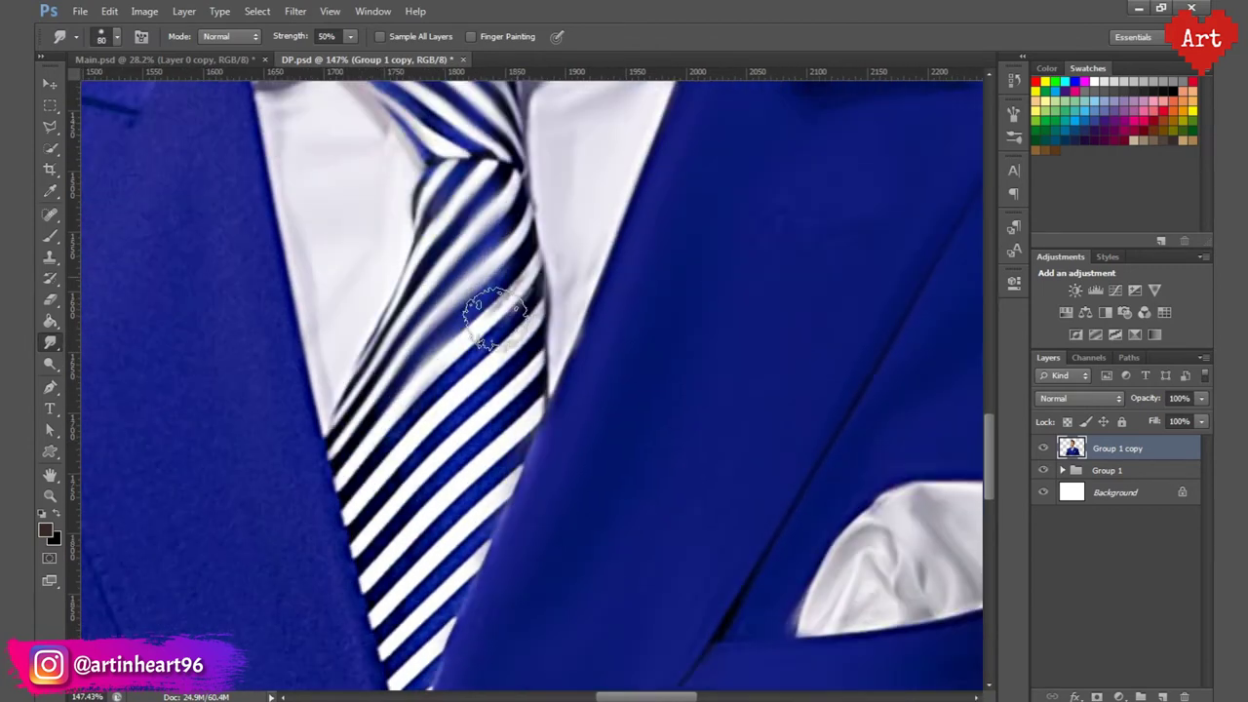
left_click_drag(496, 318, 385, 463)
left_click_drag(507, 385, 382, 556)
left_click_drag(502, 419, 405, 618)
mouse_move(520, 332)
left_mouse_down()
mouse_move(462, 429)
mouse_move(455, 475)
left_mouse_up()
Step: Smudge the white shirt front beside the tie smooth with a 40 px brush
key("bracketleft")
key("bracketleft")
key("bracketleft")
key("bracketleft")
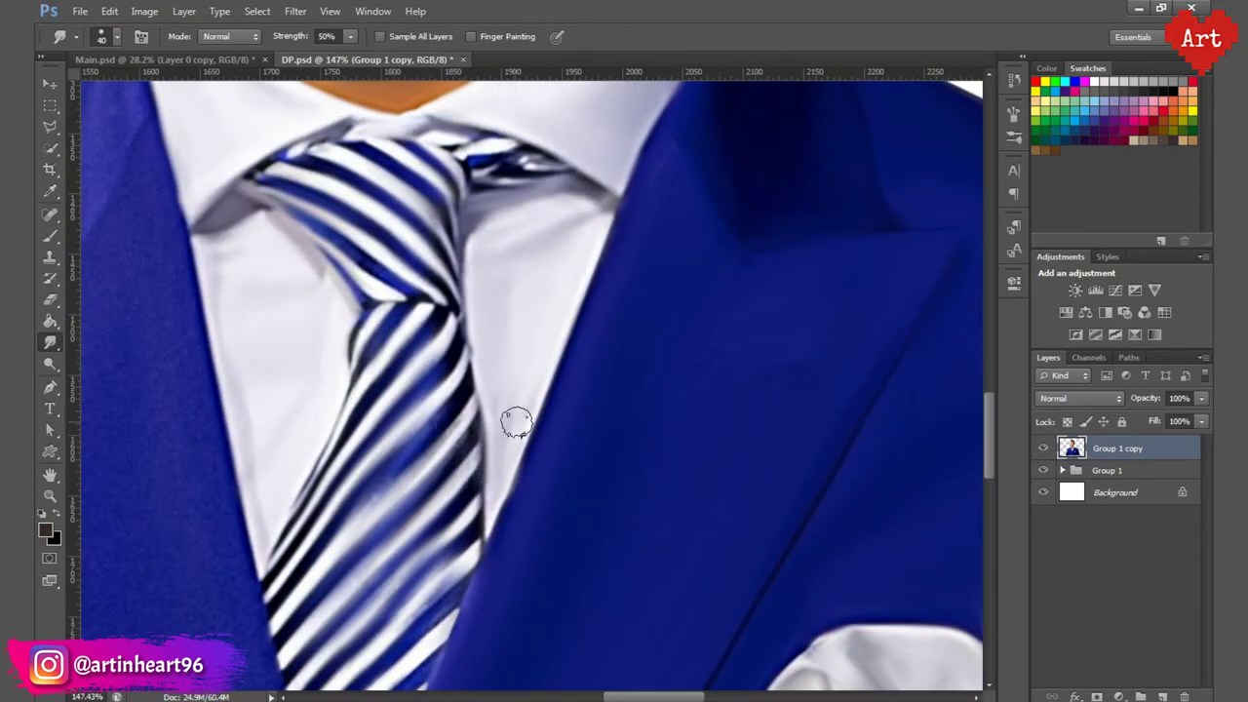
key("ctrl+plus")
left_click_drag(390, 293, 912, 612)
Step: Smudge the jacket collar above the lapel notch on the picture's left side smooth with a 60 px brush
key("bracketright")
key("bracketright")
left_click_drag(331, 249, 157, 216)
key("ctrl+minus")
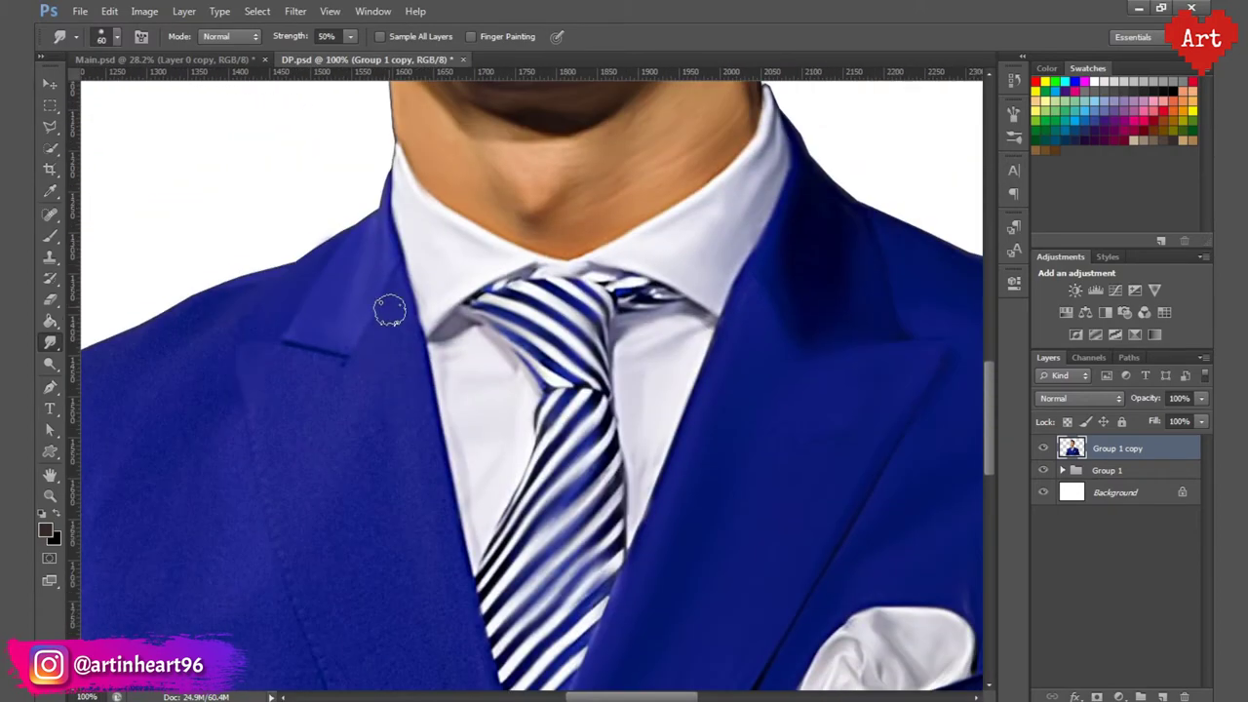
Step: Smudge the lapel on the picture's left side smooth with a 150 px brush
key("bracketright")
key("bracketright")
key("bracketright")
key("bracketright")
key("bracketright")
key("bracketright")
left_click_drag(352, 393, 318, 222)
left_click_drag(400, 391, 430, 219)
left_click_drag(341, 292, 456, 517)
left_click_drag(258, 213, 159, 474)
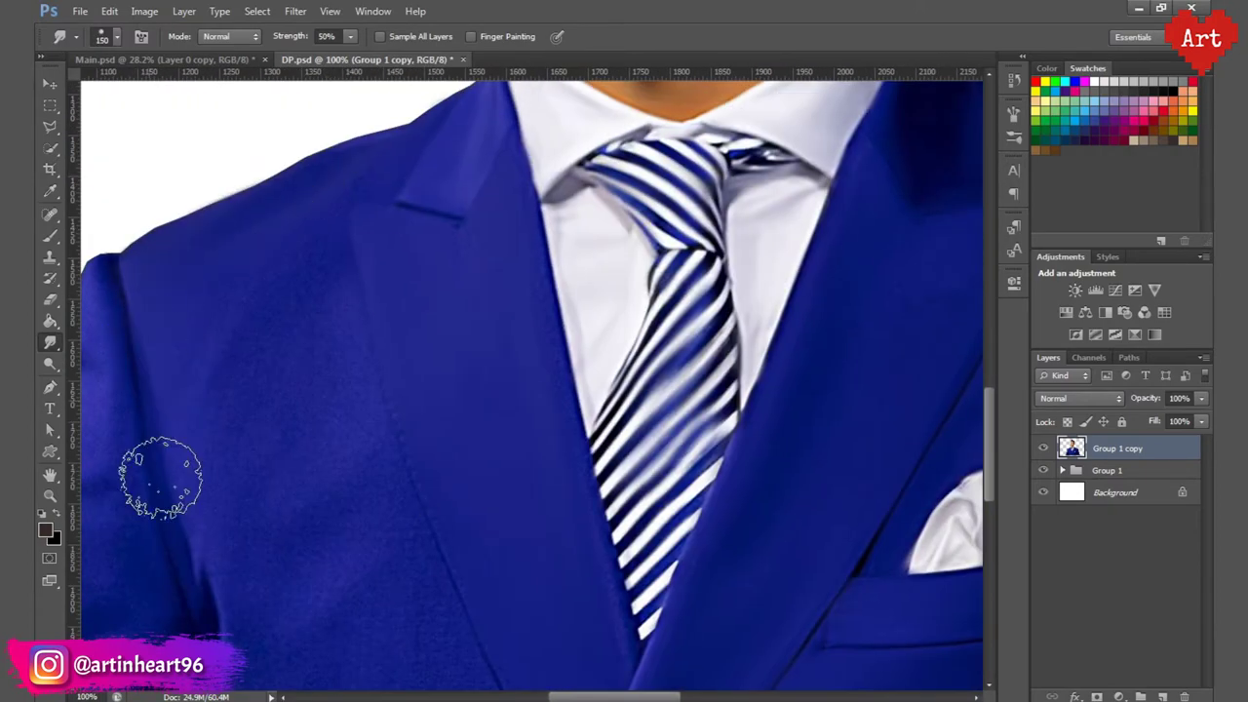
Step: Smudge the jacket shoulder and chest on the picture's left side smooth with a 175 px brush
mouse_move(293, 356)
left_mouse_down()
mouse_move(274, 484)
mouse_move(327, 326)
left_mouse_up()
key("bracketright")
left_click_drag(473, 329, 599, 632)
mouse_move(321, 450)
left_mouse_down()
mouse_move(307, 317)
mouse_move(315, 209)
left_mouse_up()
mouse_move(341, 556)
left_mouse_down()
mouse_move(370, 501)
mouse_move(416, 276)
mouse_move(683, 609)
left_mouse_up()
Step: Smudge the jacket sleeve on the picture's left side smooth along its folds with a 125 px brush
key("bracketleft")
key("bracketleft")
left_click_drag(427, 230, 458, 367)
left_click_drag(445, 406, 449, 292)
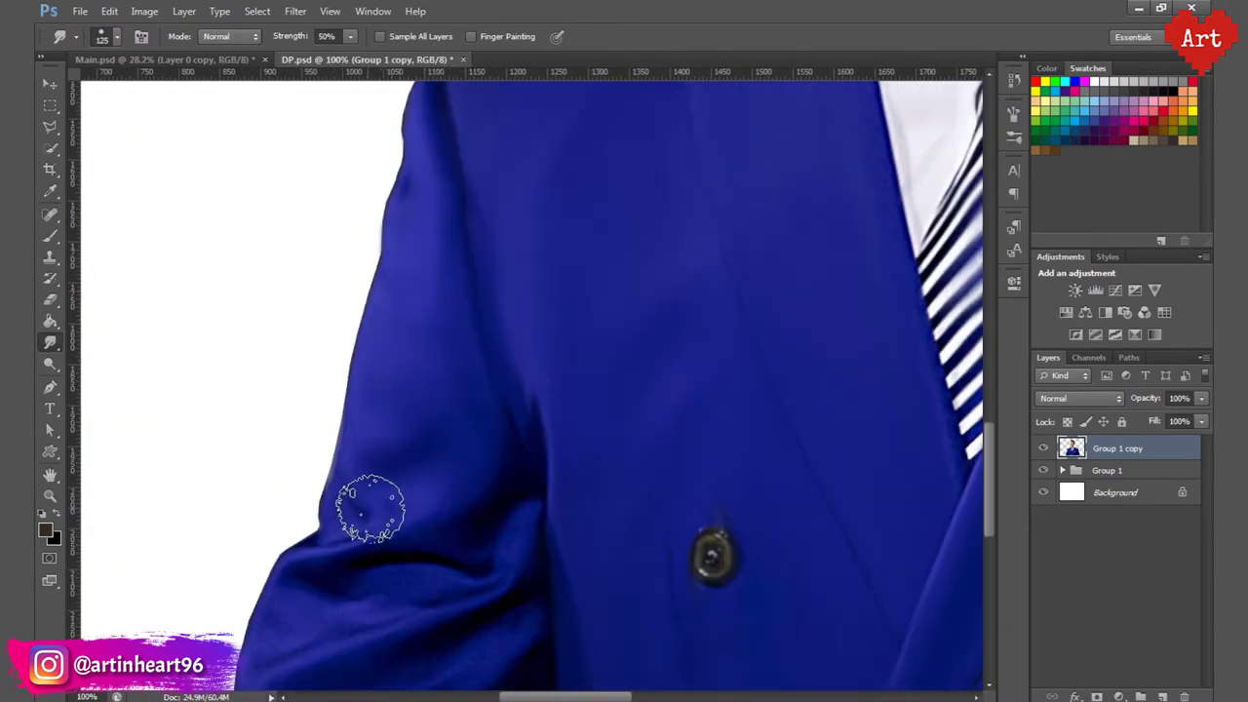
key("ctrl+minus")
scroll(491, 228, "down", 2)
key("ctrl+minus")
left_click_drag(487, 492, 429, 673)
Step: Smudge the lower lip and its highlights smooth with a 20 px brush at 30% strength
scroll(465, 395, "up", 3)
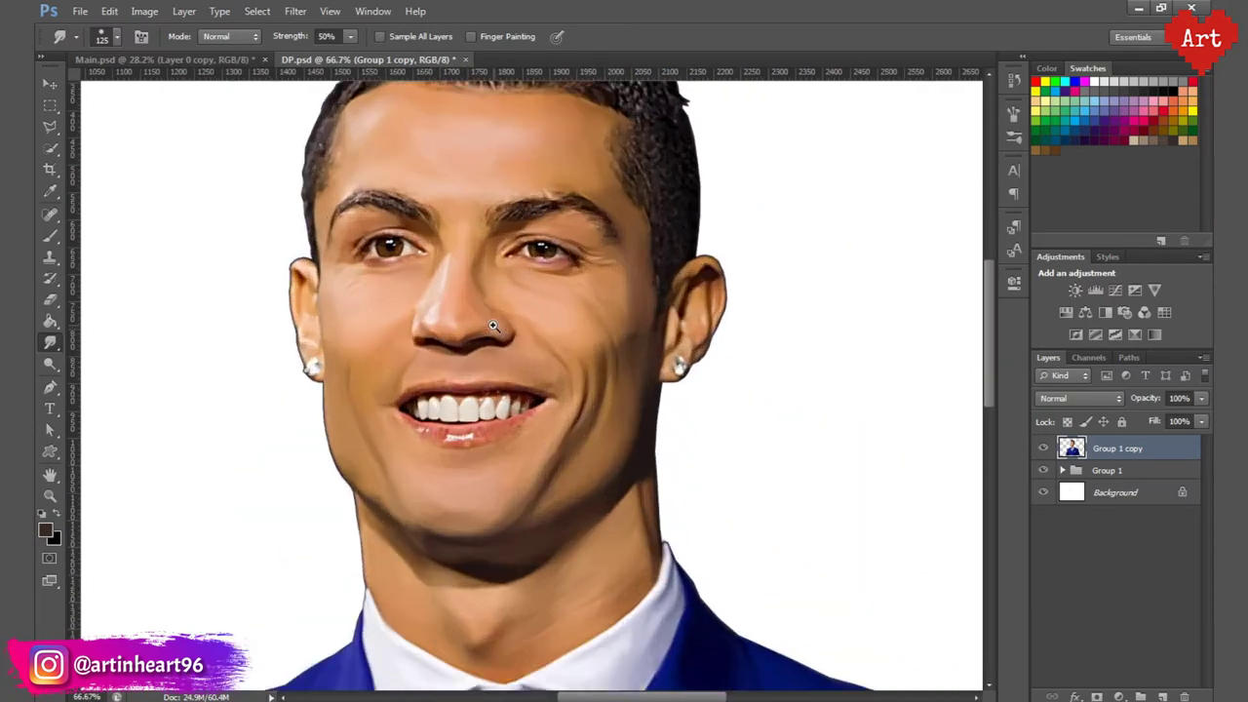
key("3")
scroll(453, 380, "up", 1)
key("bracketleft")
key("bracketleft")
key("bracketleft")
key("bracketleft")
key("bracketleft")
key("bracketleft")
key("bracketleft")
key("bracketleft")
key("bracketleft")
key("bracketleft")
key("bracketleft")
key("bracketleft")
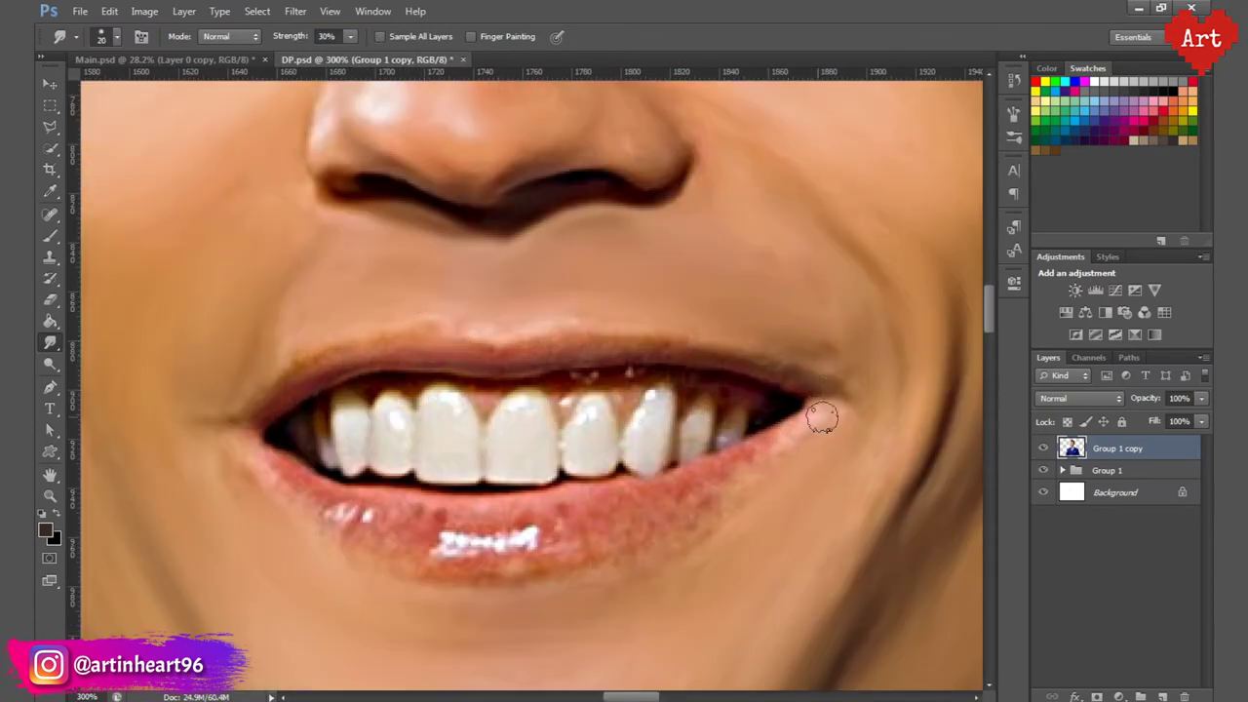
mouse_move(667, 526)
left_mouse_down()
mouse_move(587, 512)
mouse_move(512, 560)
mouse_move(292, 517)
left_mouse_up()
Step: Smudge the teeth and gums smooth with a 15 px brush
key("bracketright")
scroll(591, 452, "down", 5)
scroll(587, 437, "up", 6)
key("bracketleft")
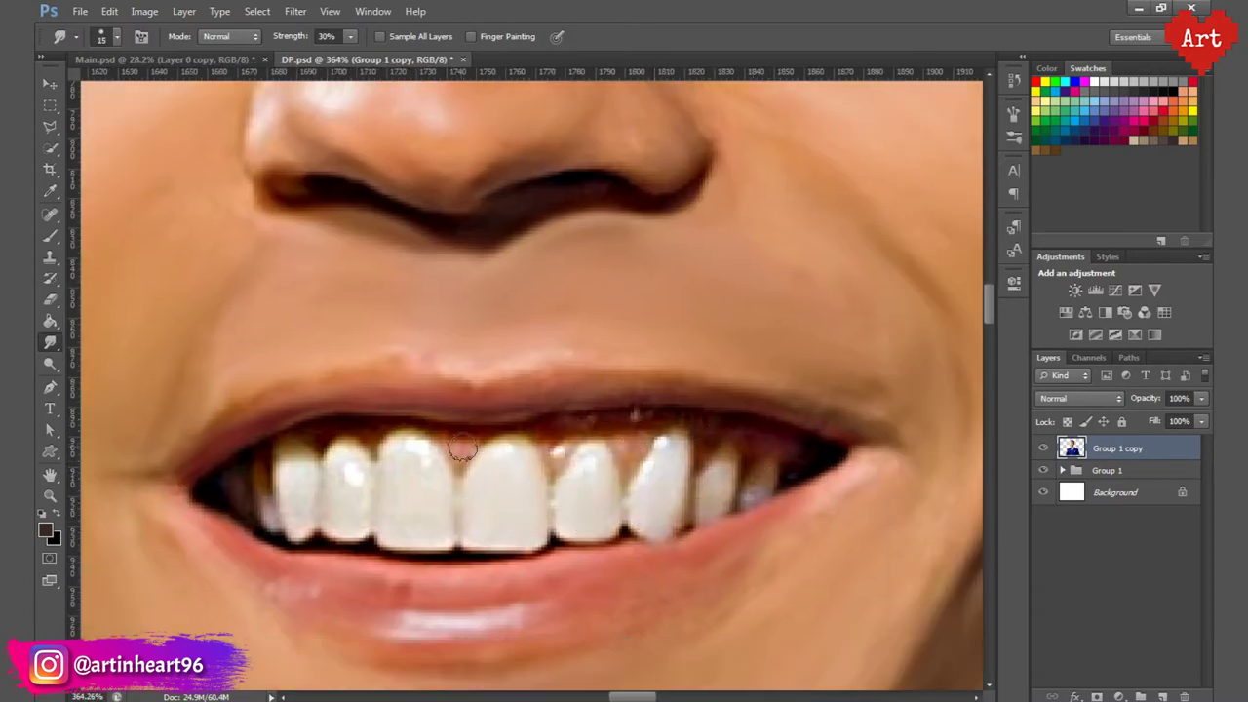
key("bracketleft")
key("bracketleft")
key("bracketleft")
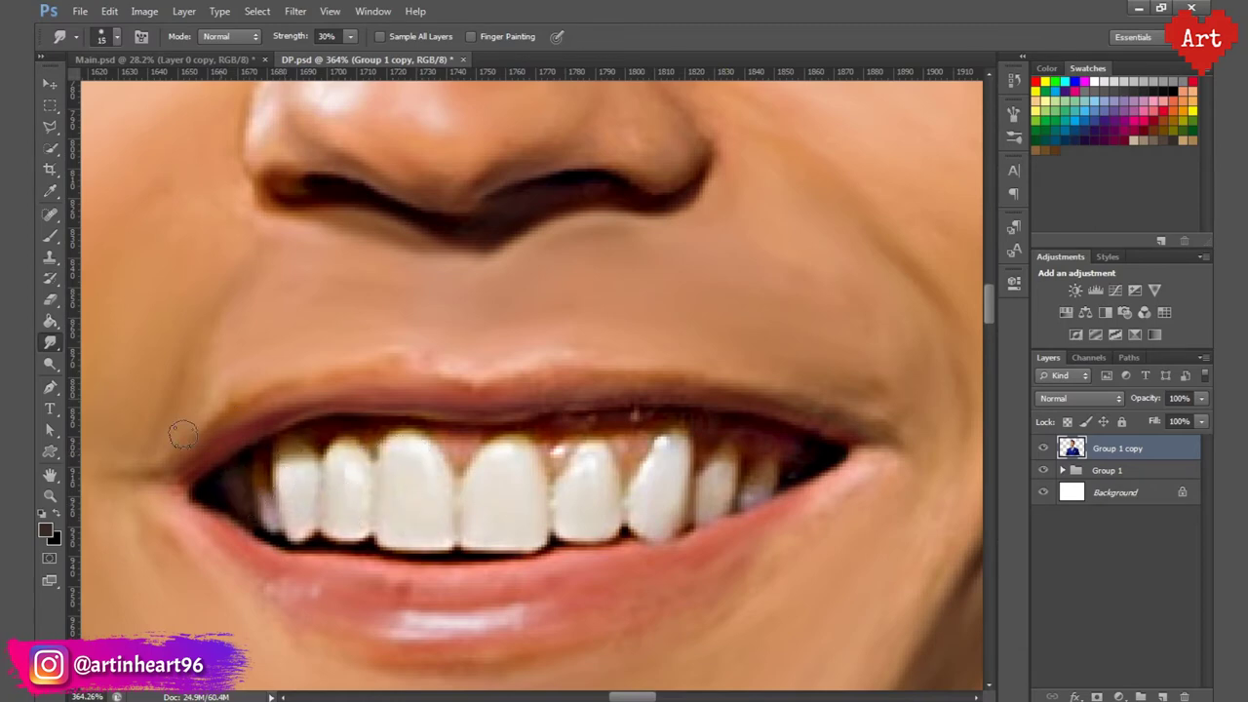
Step: Smudge both eyebrows along their hair direction with a 25 px brush and save the document
key("ctrl+0")
key("bracketright")
key("bracketright")
scroll(601, 413, "up", 3)
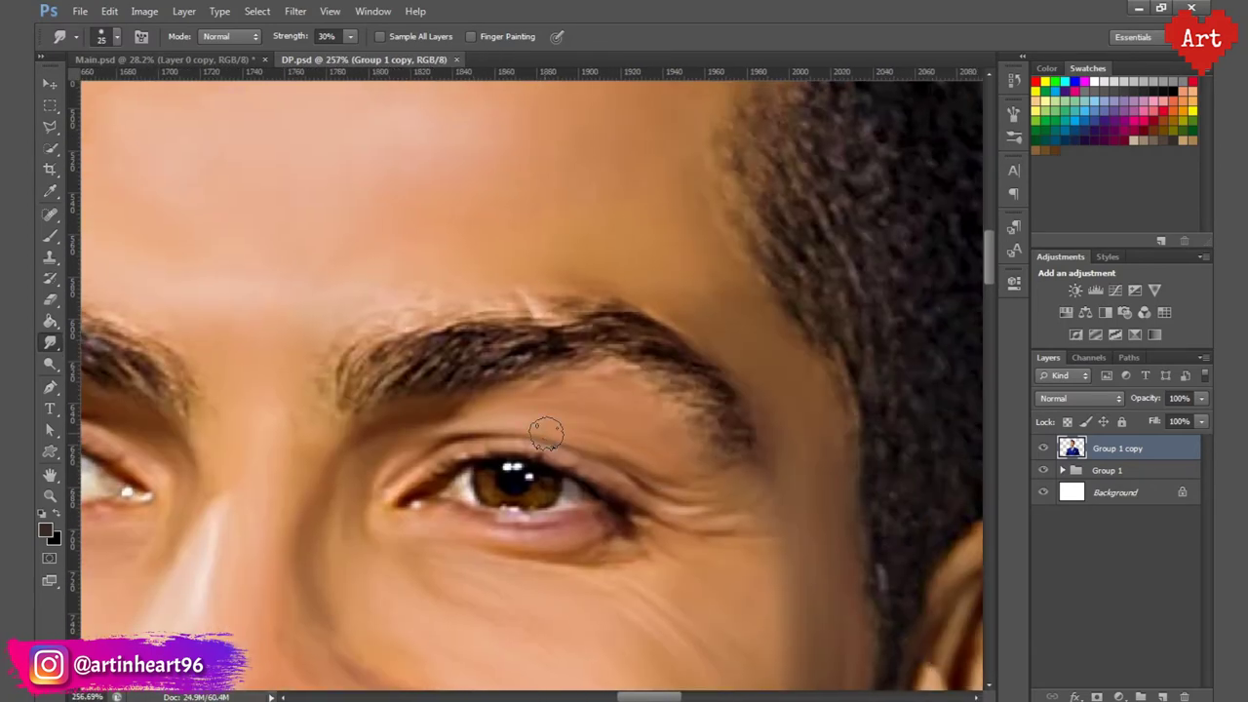
key("bracketright")
mouse_move(357, 346)
left_mouse_down()
mouse_move(501, 334)
mouse_move(585, 306)
mouse_move(653, 343)
mouse_move(944, 374)
left_mouse_up()
mouse_move(434, 369)
left_mouse_down()
mouse_move(452, 417)
mouse_move(324, 361)
left_mouse_up()
mouse_move(323, 361)
left_mouse_down()
mouse_move(466, 353)
mouse_move(294, 397)
left_mouse_up()
key("bracketleft")
key("bracketleft")
key("bracketleft")
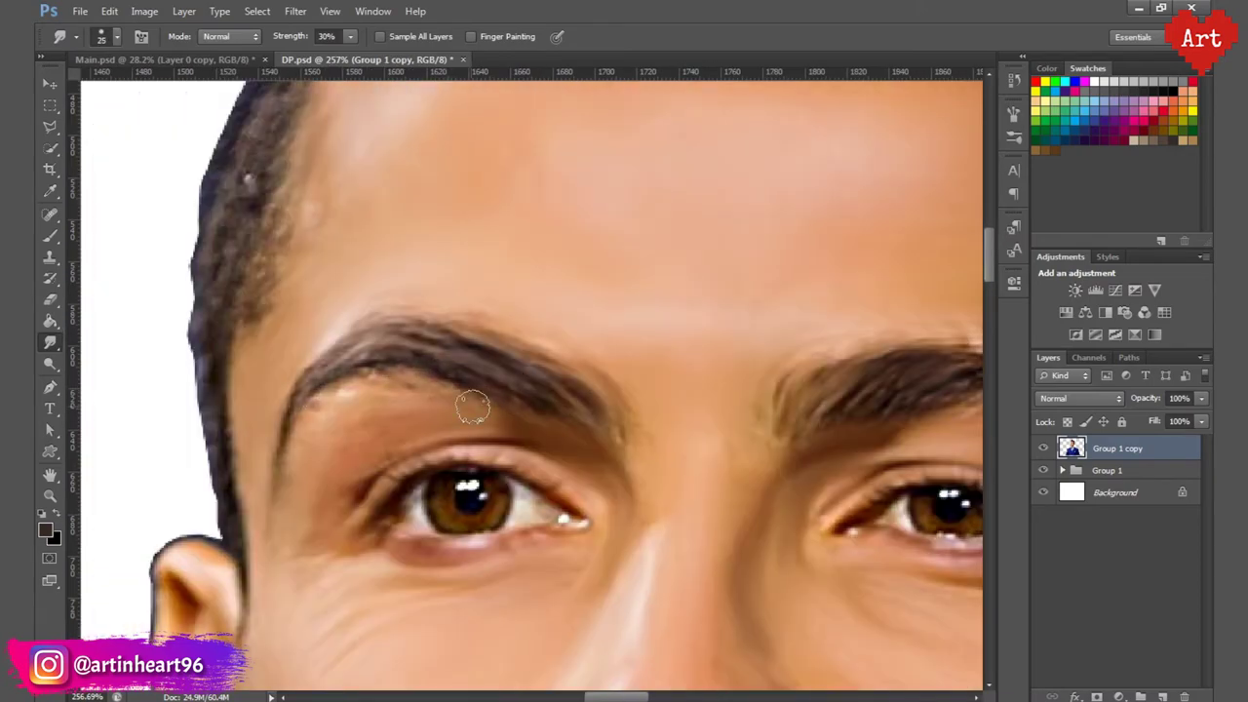
key("ctrl+minus")
key("ctrl+minus")
key("ctrl+minus")
key("ctrl+s")
Step: Smudge the short side hair above the ear on the picture's right side along its growth direction
key("ctrl+plus")
left_click_drag(789, 361, 458, 432)
key("ctrl+plus")
mouse_move(507, 478)
left_mouse_down()
mouse_move(505, 432)
mouse_move(517, 546)
left_mouse_up()
left_click_drag(577, 591, 393, 462)
key("bracketright")
key("bracketright")
key("bracketright")
key("bracketright")
key("bracketright")
left_click_drag(333, 343, 370, 439)
Step: Blend the temple hairline and sideburn beside the ear on the picture's right side with smaller Smudge strokes
key("bracketleft")
key("bracketleft")
key("bracketleft")
key("bracketleft")
key("bracketleft")
key("bracketleft")
key("bracketleft")
left_click_drag(464, 514, 449, 419)
key("bracketright")
key("bracketright")
key("bracketright")
left_click_drag(331, 432, 320, 532)
key("bracketleft")
key("bracketleft")
key("bracketleft")
key("bracketleft")
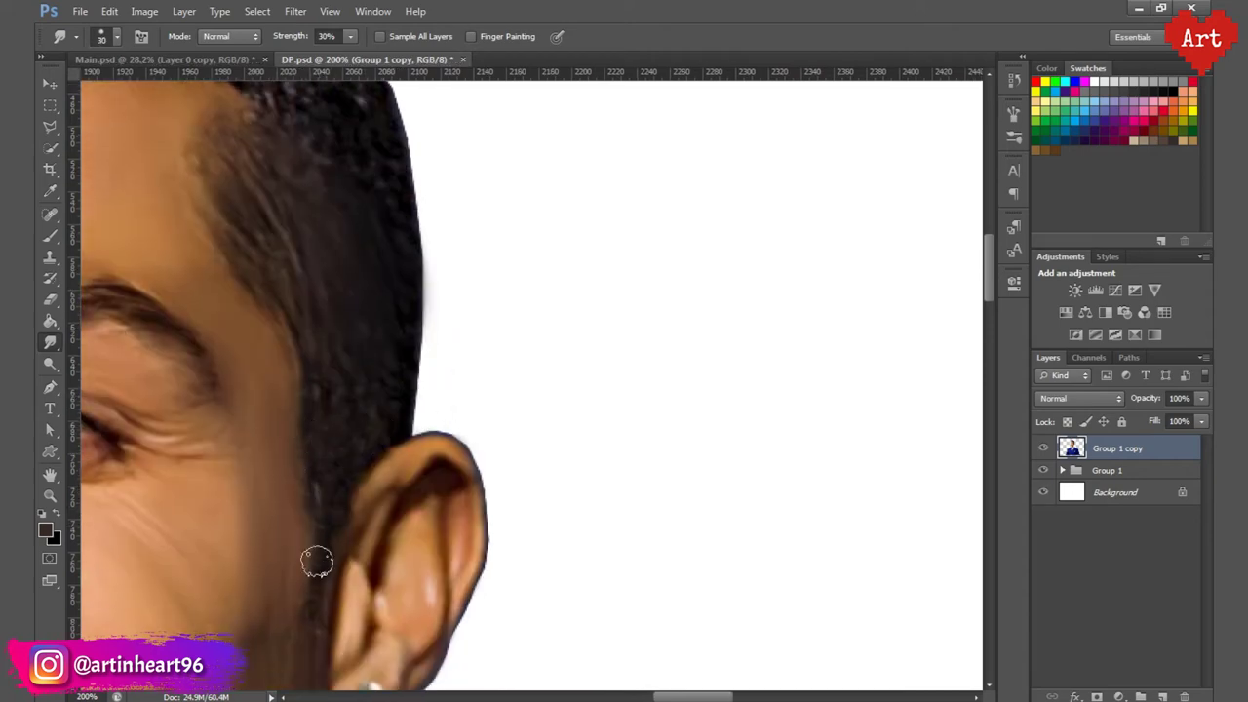
Step: Smudge the upper hair on the picture's right side into smooth strands with a brush of up to 60 px
key("bracketright")
key("bracketright")
key("bracketright")
key("bracketright")
mouse_move(330, 366)
left_mouse_down()
mouse_move(313, 256)
mouse_move(535, 596)
left_mouse_up()
key("bracketright")
left_click_drag(379, 354, 587, 449)
left_click_drag(390, 239, 713, 375)
left_click_drag(546, 256, 722, 375)
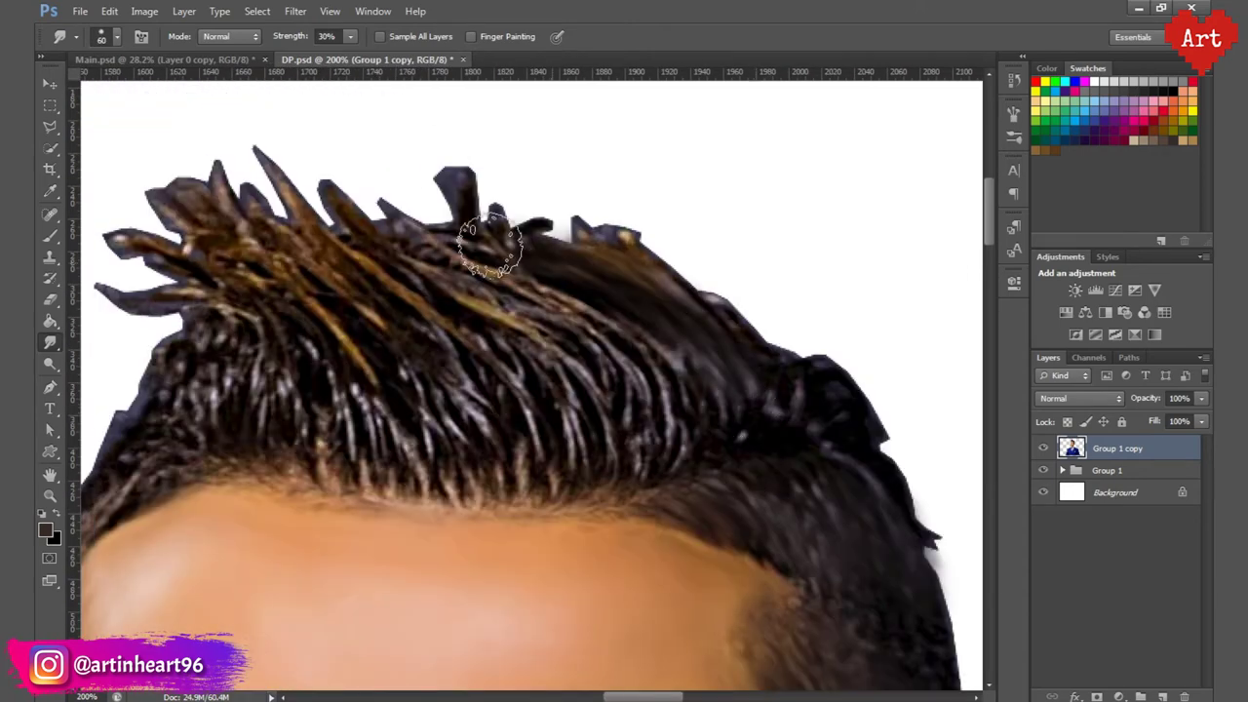
Step: Smudge the spiky top hair into smooth flowing strands along their direction, starting with a 60 px brush and then a larger one
left_click_drag(490, 244, 656, 401)
mouse_move(439, 262)
left_mouse_down()
mouse_move(535, 337)
mouse_move(585, 450)
left_mouse_up()
left_click_drag(297, 216, 522, 437)
mouse_move(429, 371)
left_mouse_down()
mouse_move(472, 466)
mouse_move(672, 526)
left_mouse_up()
key("bracketright")
key("bracketright")
mouse_move(390, 308)
left_mouse_down()
mouse_move(493, 423)
mouse_move(551, 517)
left_mouse_up()
left_click_drag(293, 259, 365, 331)
left_click_drag(356, 390, 395, 482)
Step: Smudge the front hairline and the side hair on the picture's left side smooth, starting with a 40 px brush
key("bracketleft")
key("bracketleft")
key("bracketleft")
key("bracketleft")
key("bracketleft")
key("bracketleft")
key("bracketleft")
key("bracketleft")
key("bracketright")
key("bracketright")
key("bracketright")
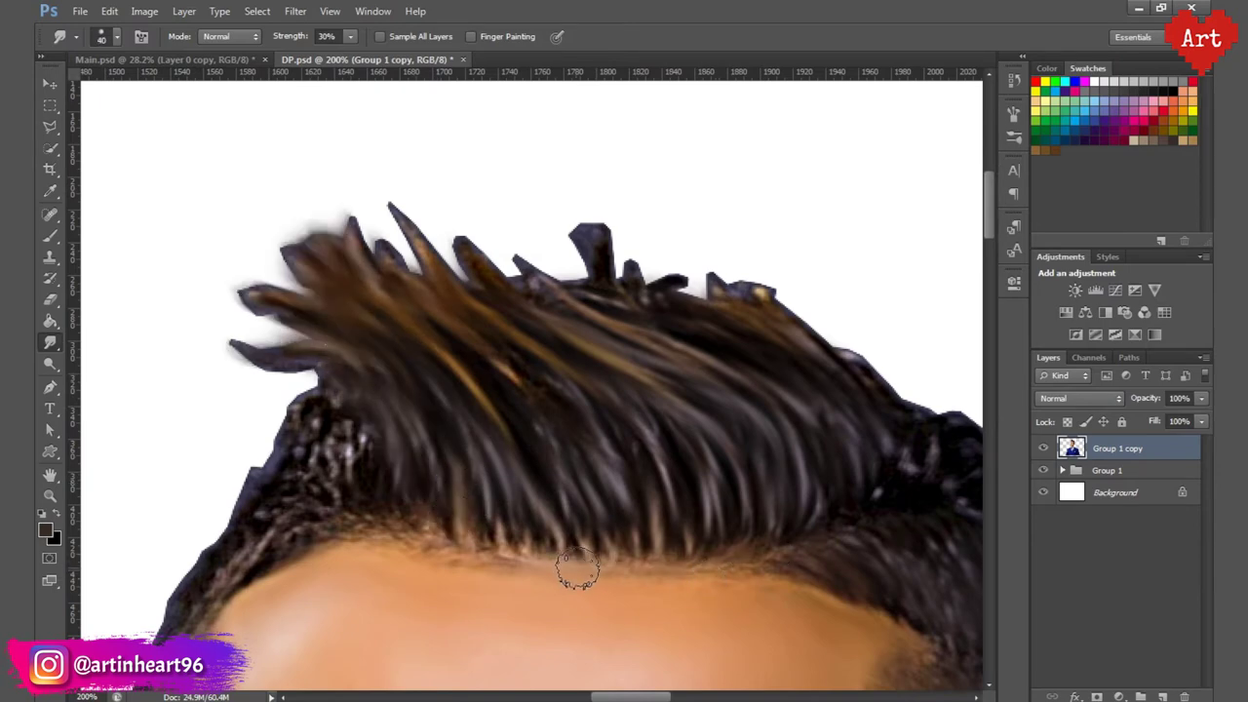
left_click_drag(339, 414, 353, 468)
key("bracketright")
mouse_move(366, 517)
left_mouse_down()
mouse_move(514, 438)
mouse_move(369, 490)
left_mouse_up()
left_click_drag(325, 572, 403, 434)
mouse_move(386, 492)
left_mouse_down()
mouse_move(385, 552)
mouse_move(429, 353)
mouse_move(376, 511)
left_mouse_up()
Step: Smudge the irises of both eyes smooth with brushes of 10 px and 9 px
key("bracketleft")
key("bracketleft")
key("bracketleft")
left_click(427, 430, "alt")
left_click(557, 462, "ctrl")
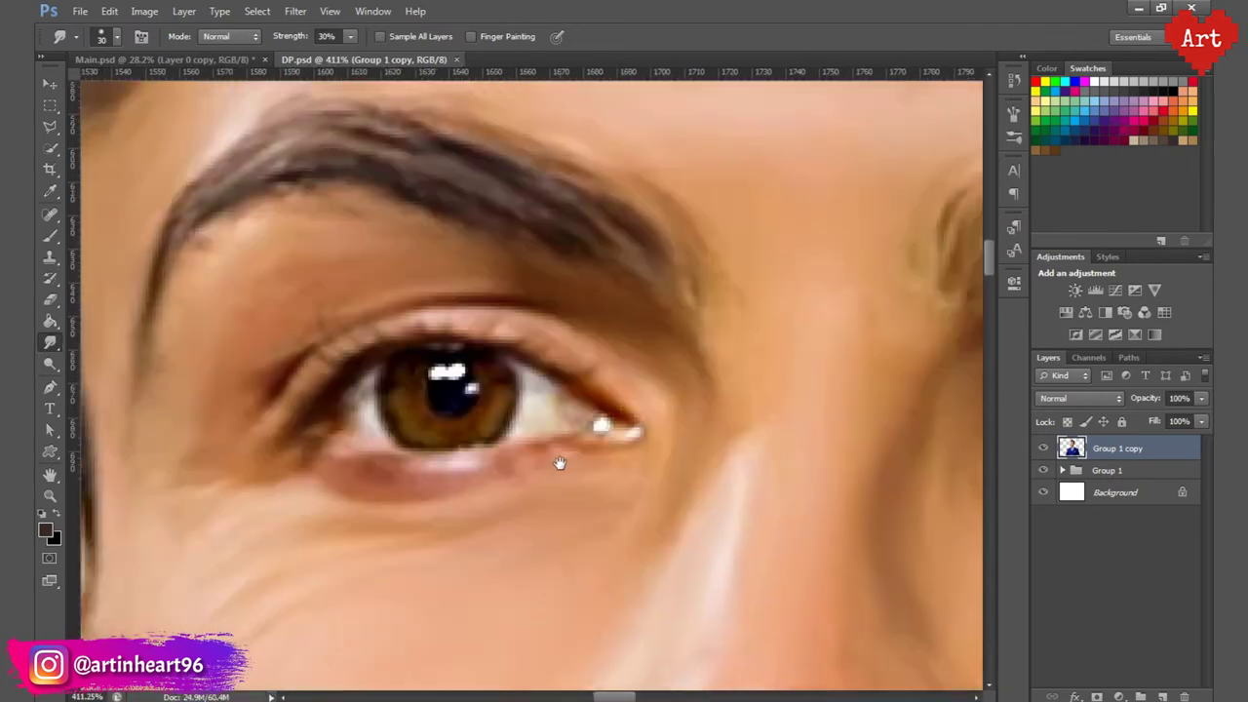
key("bracketleft")
key("bracketleft")
key("bracketleft")
key("bracketleft")
key("bracketleft")
key("bracketleft")
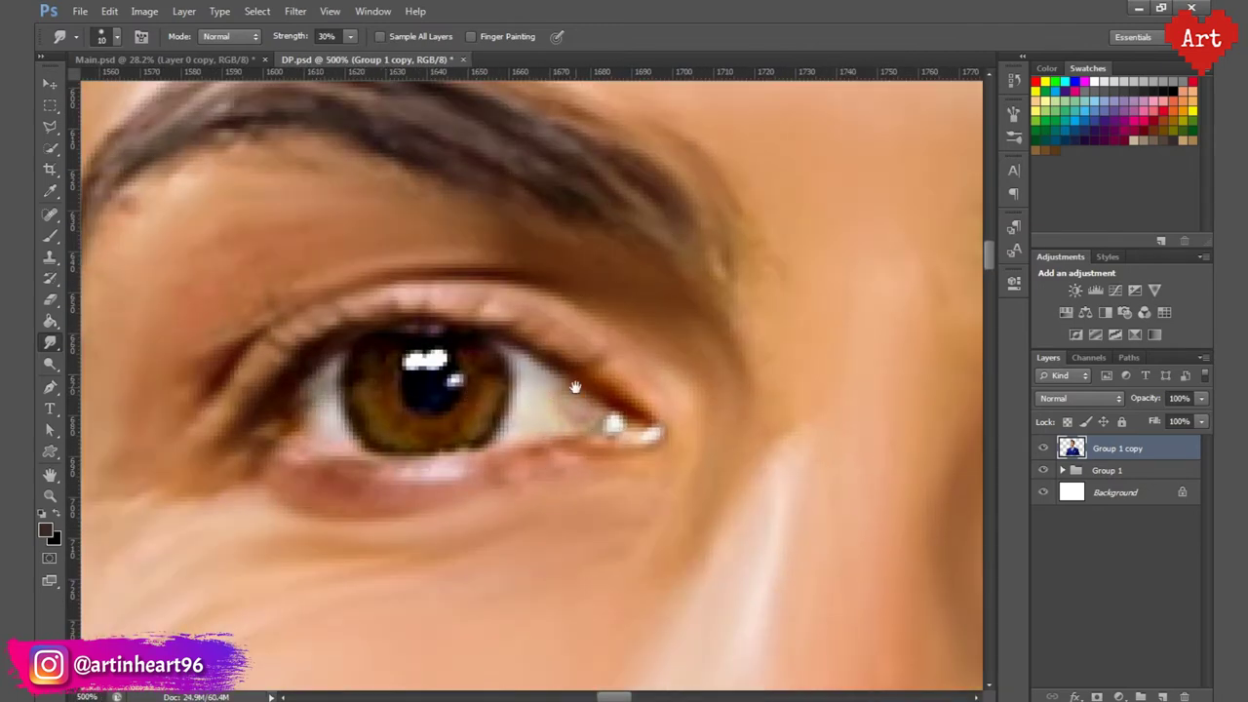
left_click_drag(575, 387, 468, 369)
left_click_drag(346, 363, 328, 350)
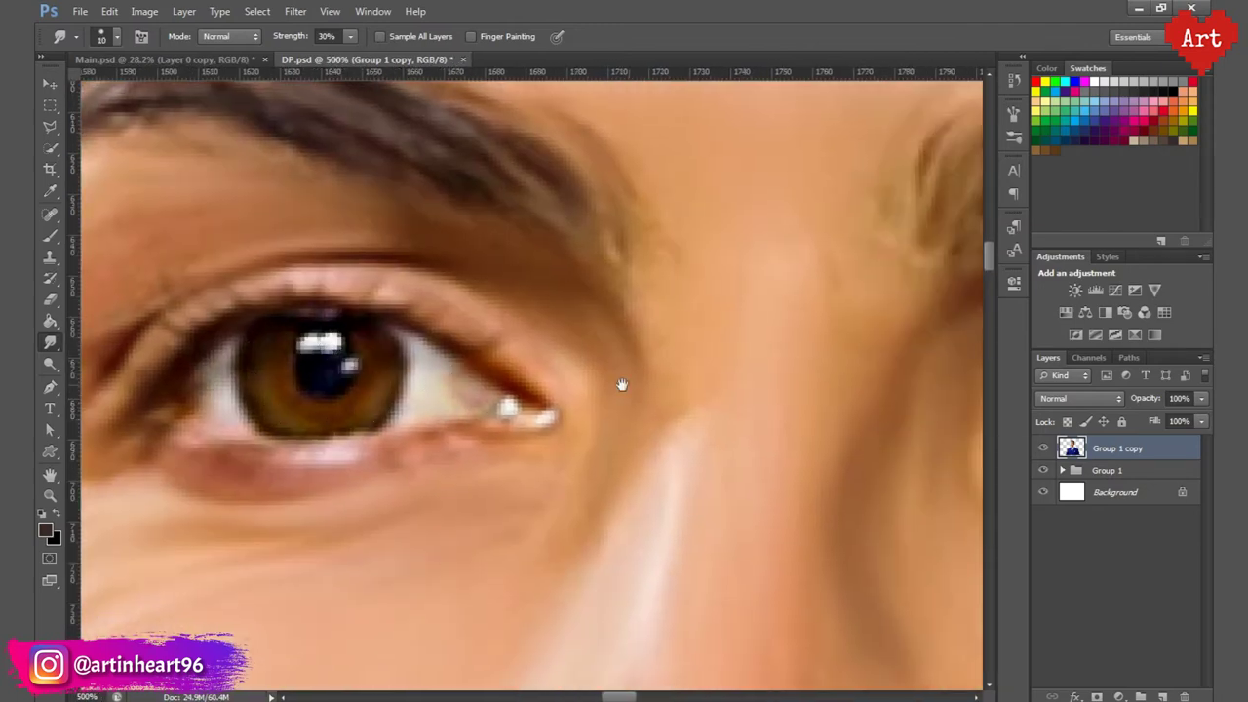
left_click_drag(622, 384, 403, 366)
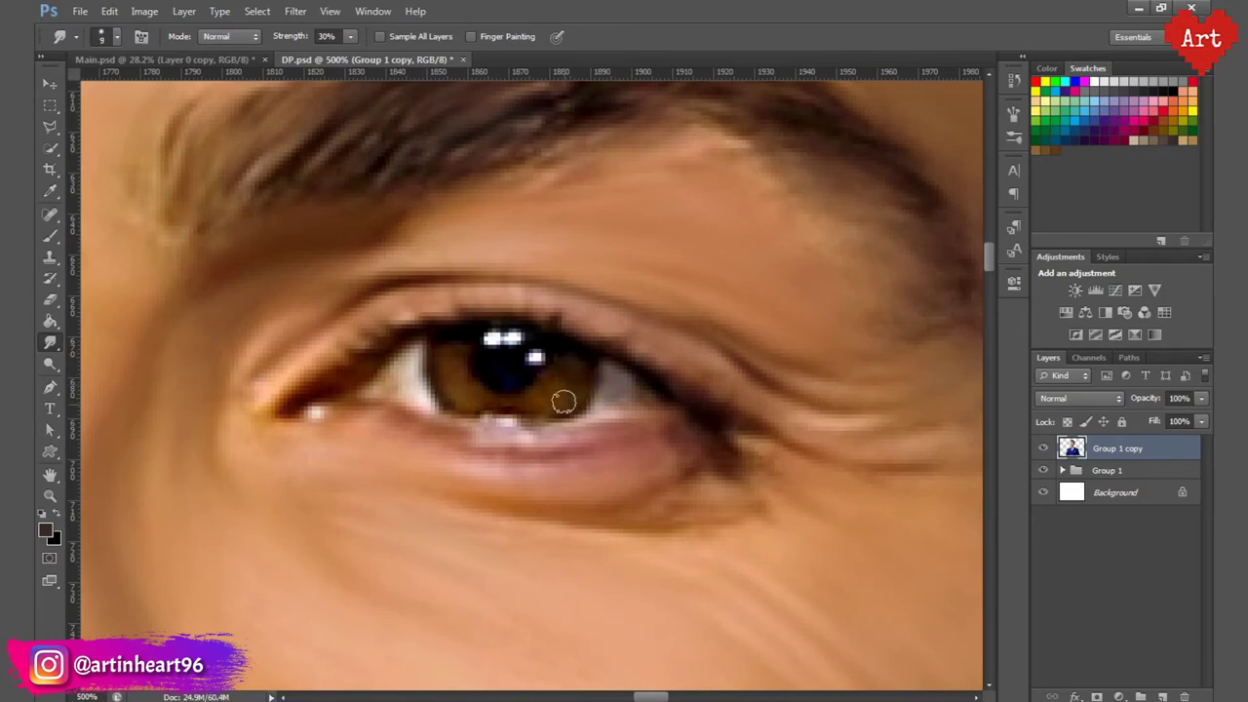
Step: Hide Group 1 and fade the suit's bottom edge on Group 1 copy with a 300 px soft Eraser at 80% opacity
key("ctrl+0")
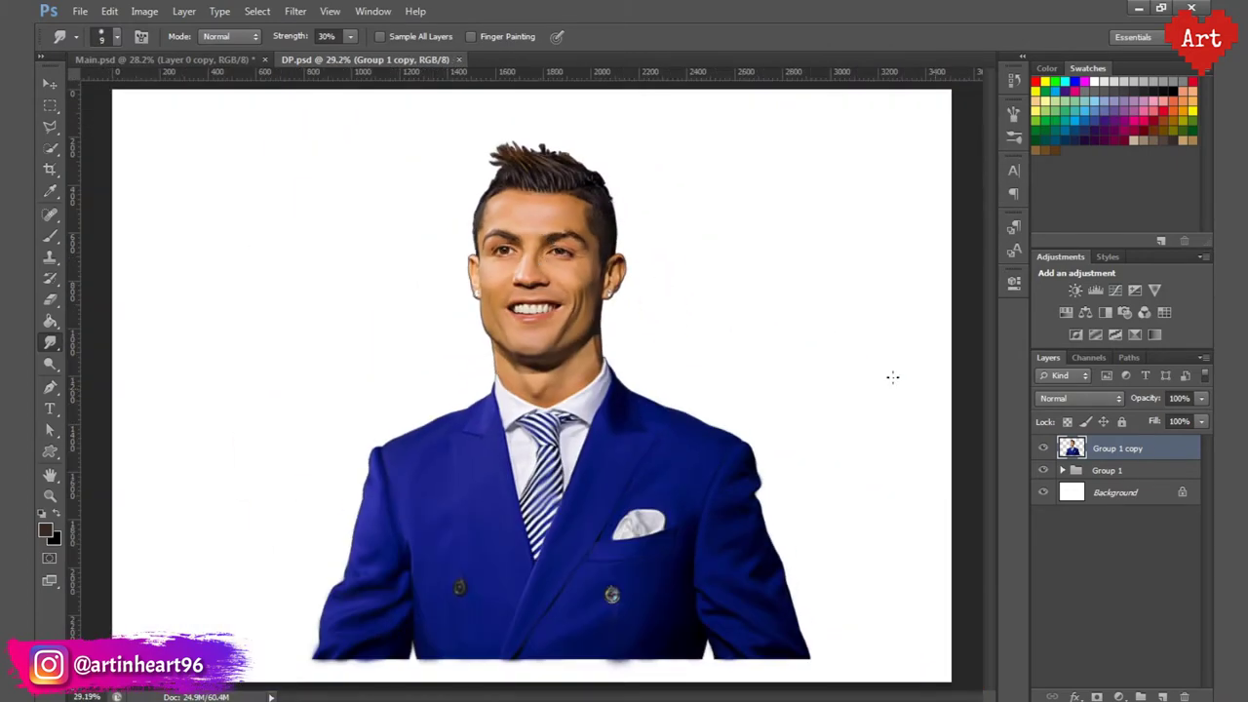
key("e")
mouse_move(346, 663)
left_mouse_down()
mouse_move(713, 670)
mouse_move(271, 669)
mouse_move(853, 657)
mouse_move(304, 670)
left_mouse_up()
left_click(770, 515, "ctrl")
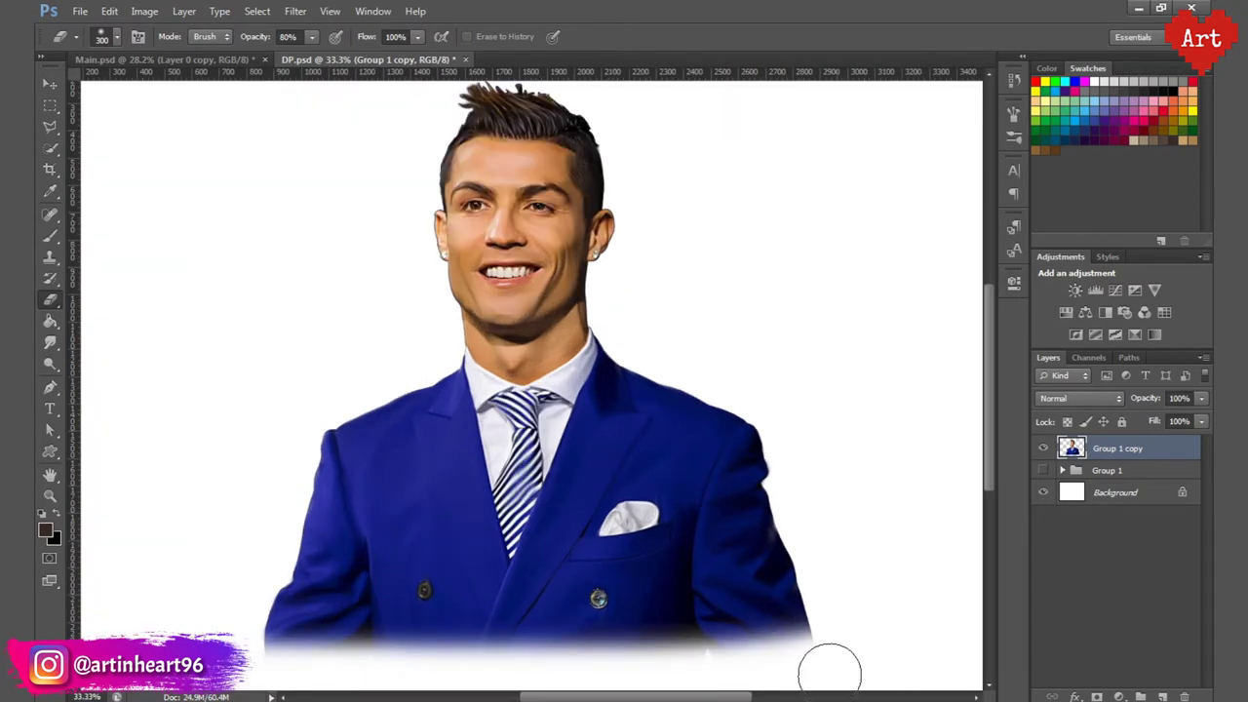
left_click_drag(830, 673, 672, 659)
Step: Smudge the faded bottom edge of the suit with a 300 px brush at 50% strength
scroll(178, 381, "down", 1)
left_click(50, 342)
left_click(351, 37)
key("bracketright")
key("bracketright")
key("bracketright")
key("bracketright")
mouse_move(746, 591)
left_mouse_down()
mouse_move(649, 589)
mouse_move(488, 635)
mouse_move(303, 628)
mouse_move(616, 624)
left_mouse_up()
scroll(688, 445, "down", 3)
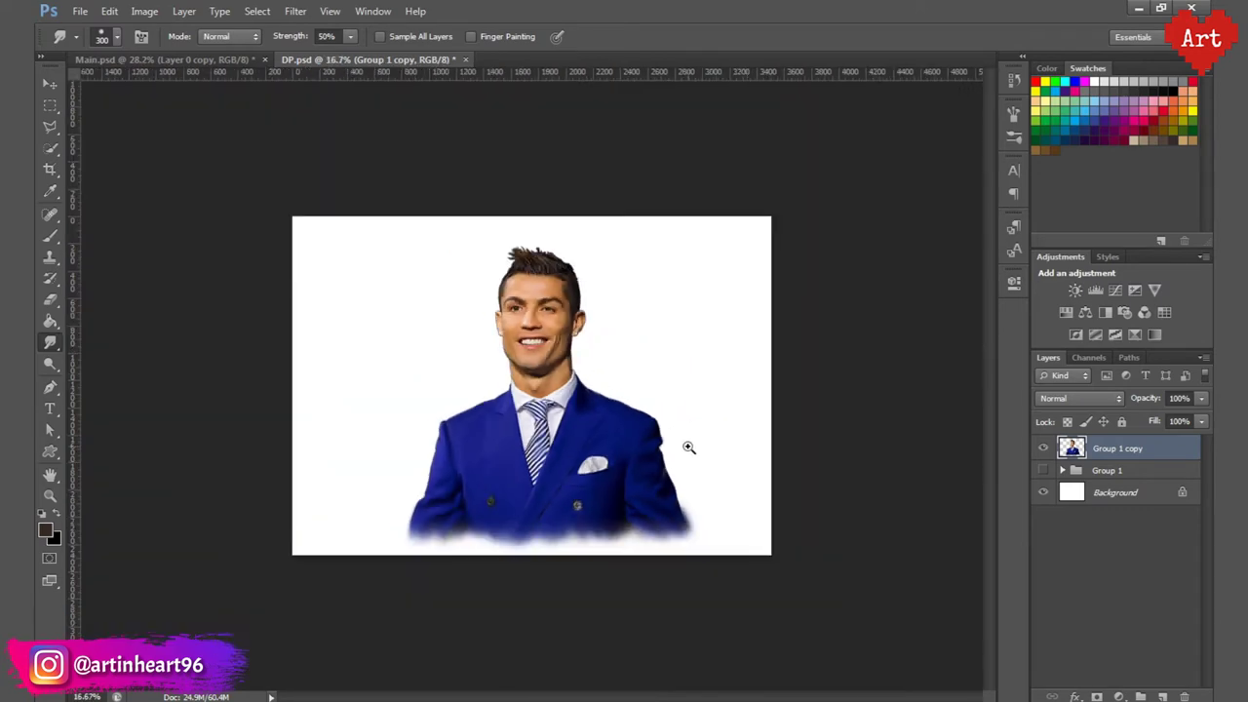
Step: Soften the outer edges of the jacket's shoulders and sleeves with a smaller Smudge brush
scroll(688, 445, "up", 6)
key("bracketleft")
key("bracketleft")
key("bracketleft")
key("bracketleft")
key("bracketleft")
key("bracketleft")
key("bracketleft")
key("bracketleft")
key("bracketleft")
left_click_drag(439, 323, 319, 246)
left_click_drag(318, 255, 602, 382)
mouse_move(630, 402)
left_mouse_down()
mouse_move(445, 256)
mouse_move(486, 419)
left_mouse_up()
left_click_drag(485, 373, 465, 183)
left_click_drag(447, 255, 457, 274)
mouse_move(517, 390)
left_mouse_down()
mouse_move(417, 215)
mouse_move(493, 458)
left_mouse_up()
scroll(493, 457, "down", 3)
left_click_drag(448, 393, 659, 383)
Step: Smudge the outer edge of the jacket sleeve on the picture's left side with an 80 px brush
scroll(306, 245, "up", 3)
key("bracketright")
left_click_drag(306, 245, 278, 386)
mouse_move(277, 441)
left_mouse_down()
mouse_move(307, 297)
mouse_move(319, 101)
left_mouse_up()
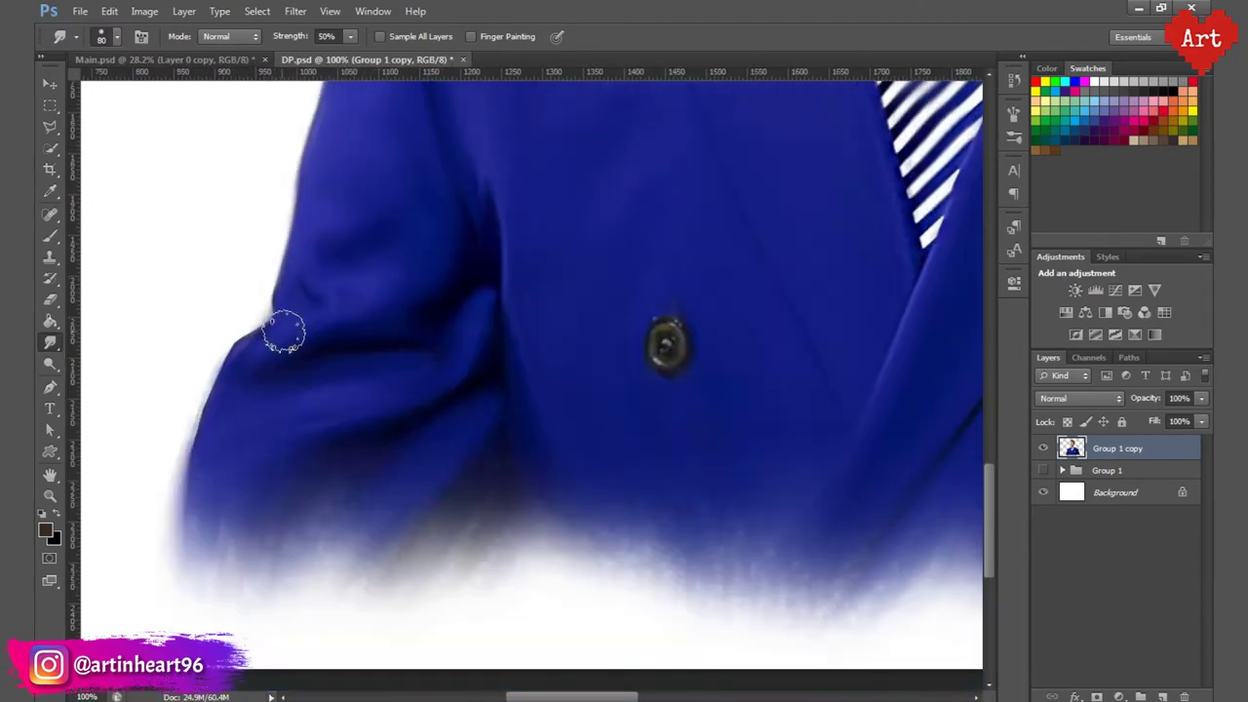
Step: Finish softening the jacket's elbow and sleeve edge on the picture's left side with the Smudge brush, and reduce the brush to 45 px
left_click_drag(284, 328, 197, 412)
mouse_move(321, 127)
left_mouse_down()
mouse_move(234, 365)
mouse_move(462, 245)
left_mouse_up()
scroll(507, 195, "up", 1)
key("bracketleft")
key("bracketleft")
key("bracketleft")
key("bracketleft")
scroll(422, 390, "down", 6)
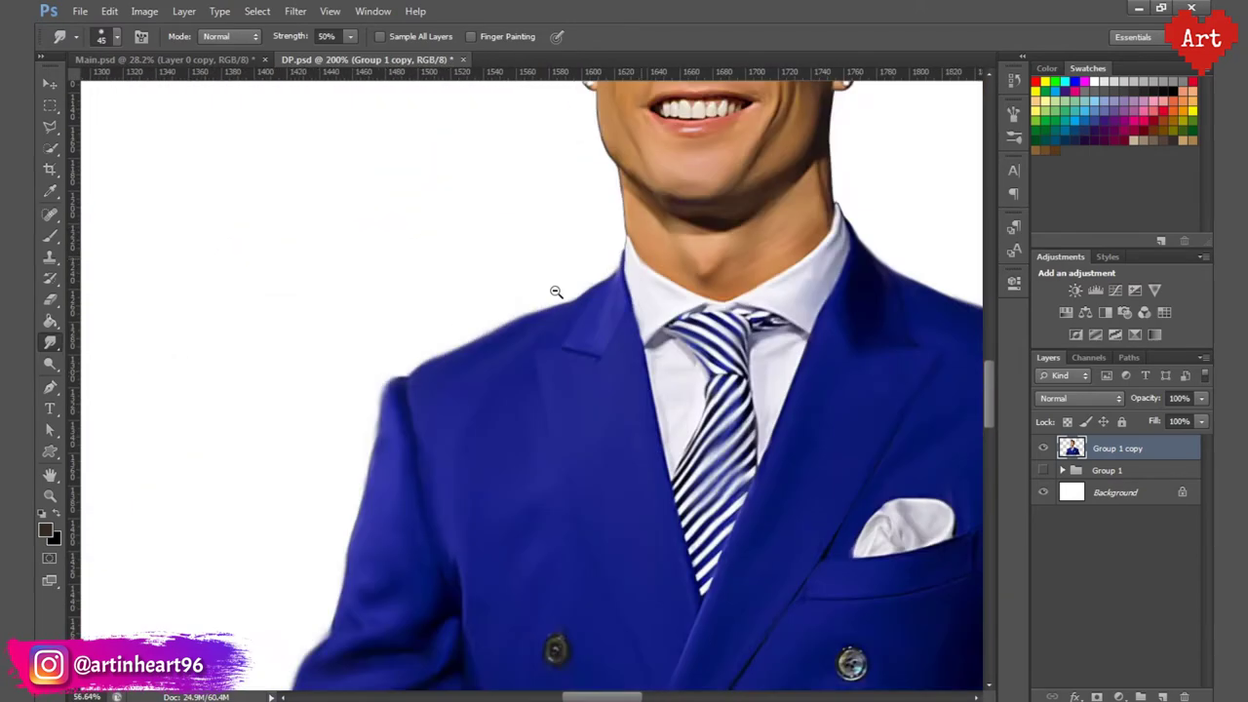
Step: Create a new layer above Group 1 copy and set the foreground colour to red ff1d1d for the Brush tool
scroll(561, 256, "up", 4)
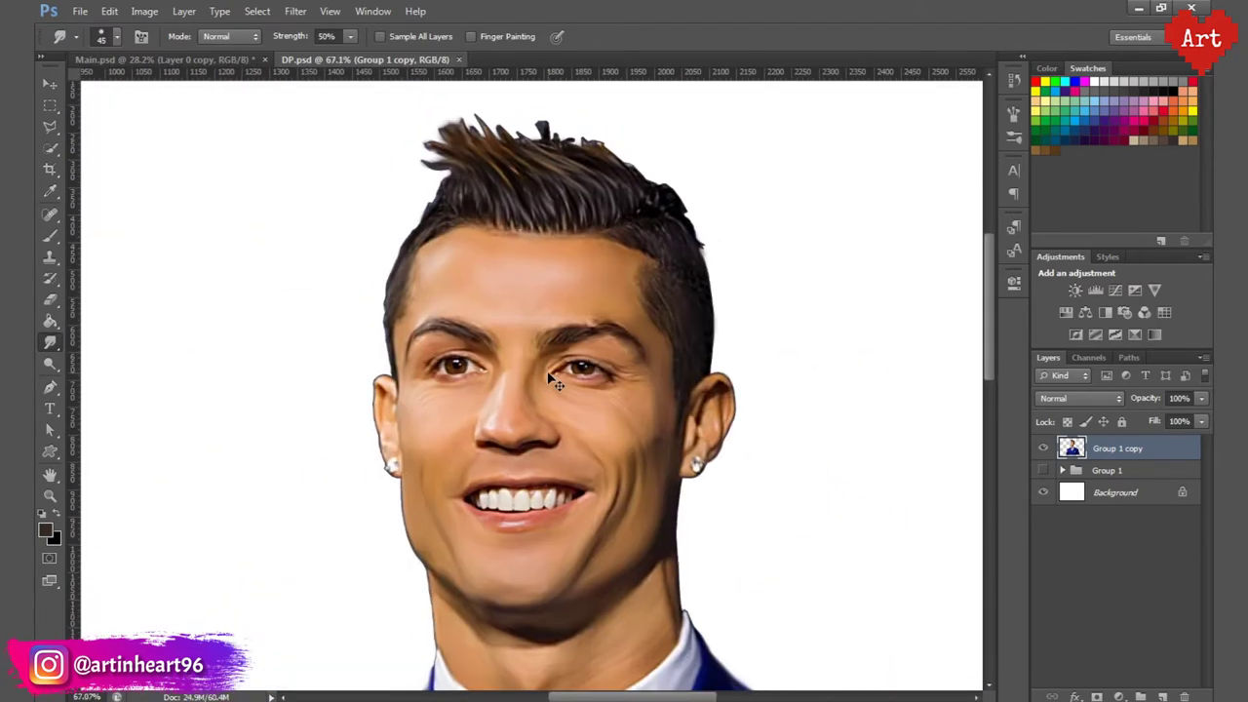
scroll(555, 364, "up", 2)
left_click_drag(594, 494, 631, 511)
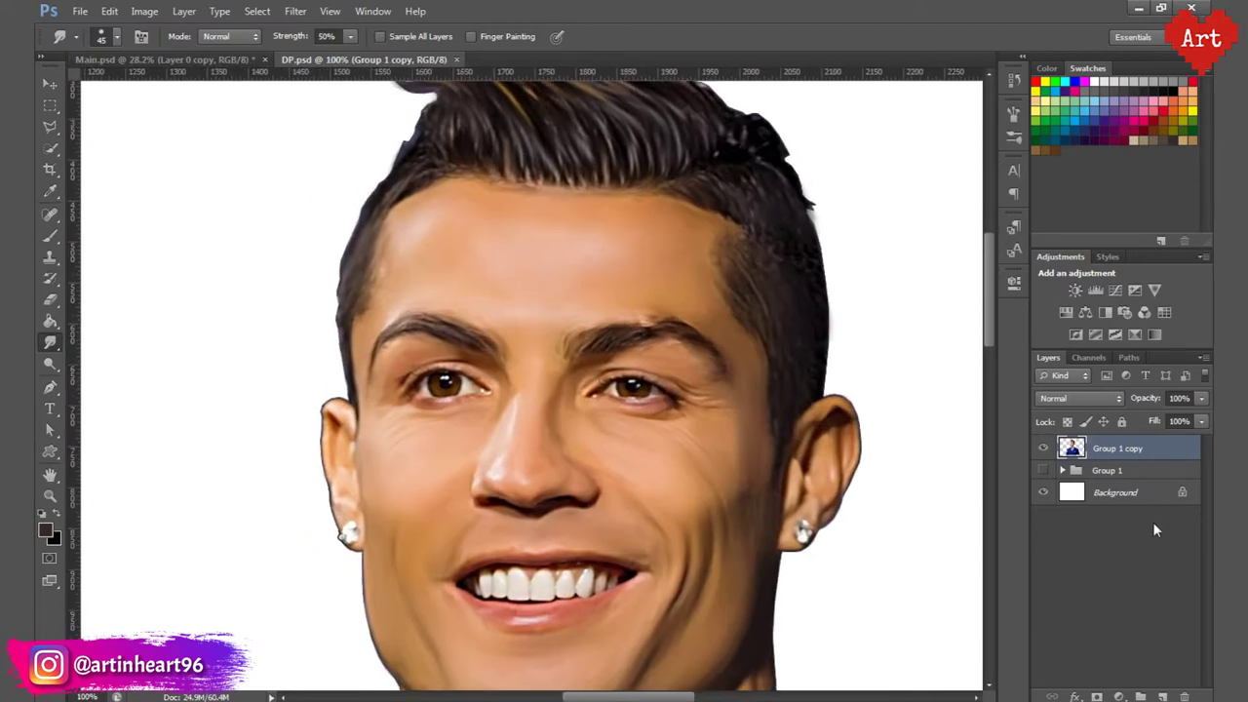
left_click(1162, 696)
left_click(44, 526)
left_click_drag(959, 478, 963, 465)
left_click(910, 448)
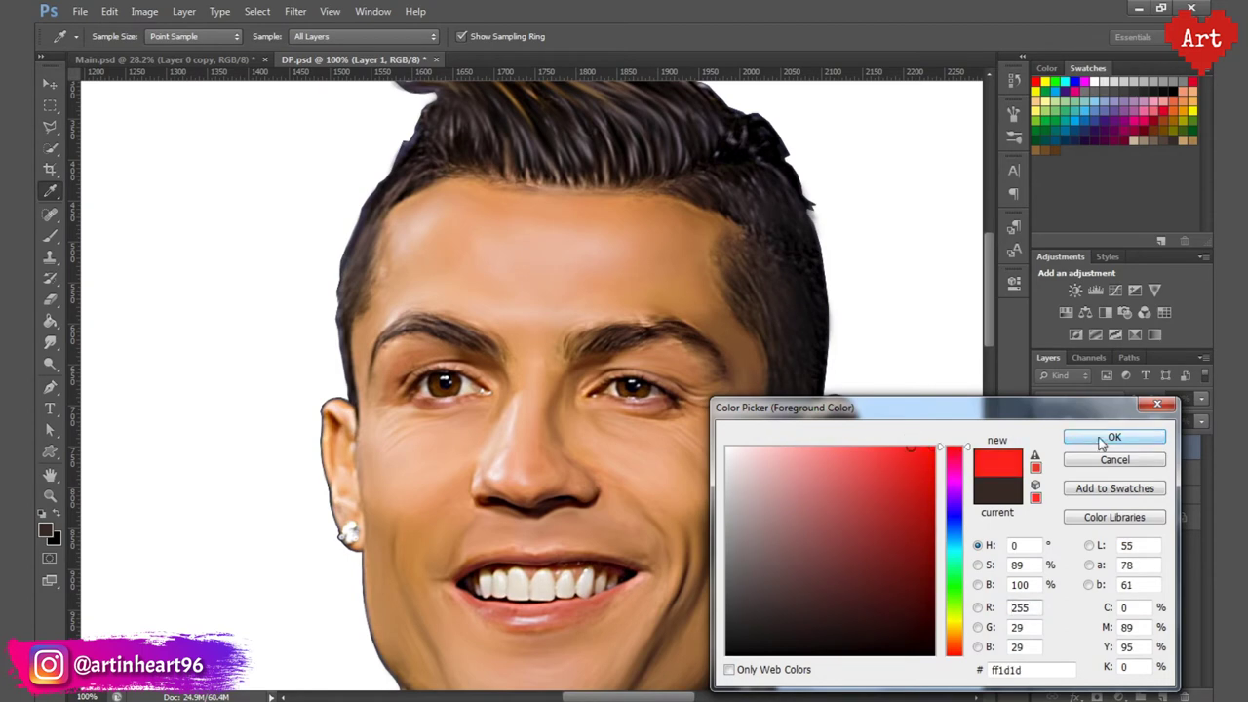
left_click(1080, 442)
key("b")
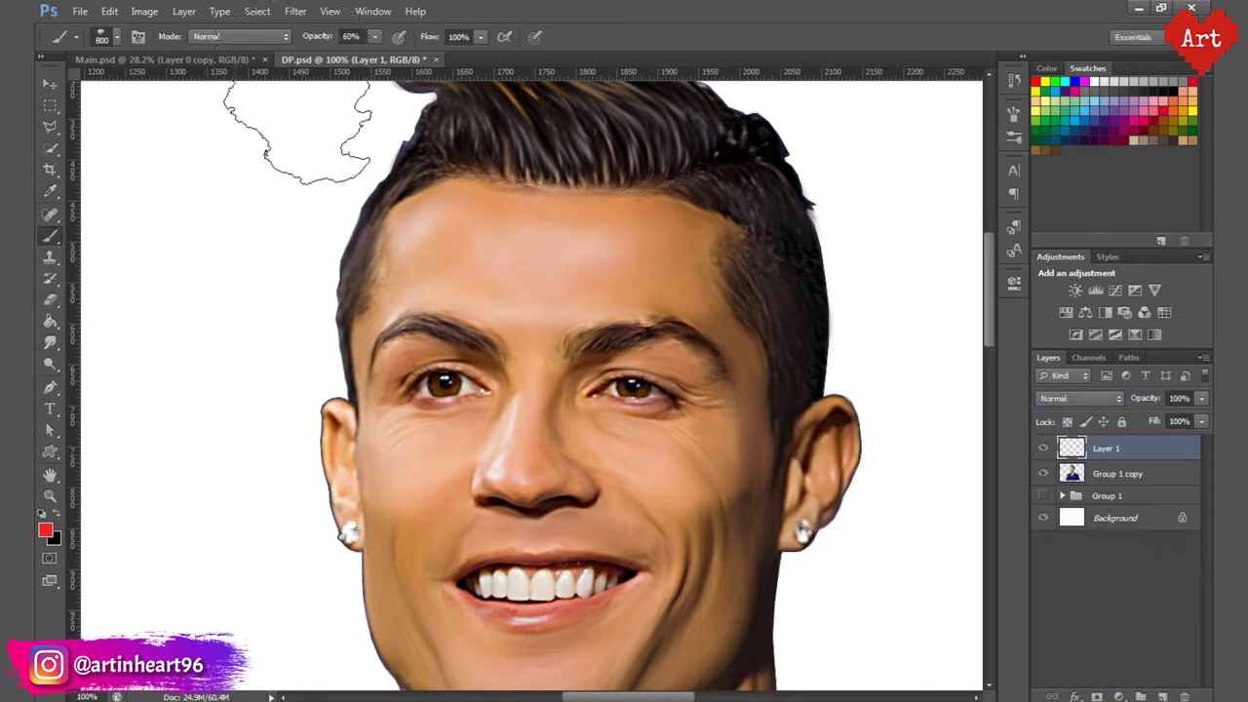
Step: Paint the upper and lower lips red on Layer 1 with a small 10–25 px brush at 60% opacity
left_click(116, 36)
left_click(446, 59)
key("ctrl+plus")
left_click_drag(578, 600, 581, 370)
key("bracketleft")
key("bracketleft")
key("bracketleft")
left_click_drag(483, 515, 579, 504)
left_click_drag(508, 525, 422, 511)
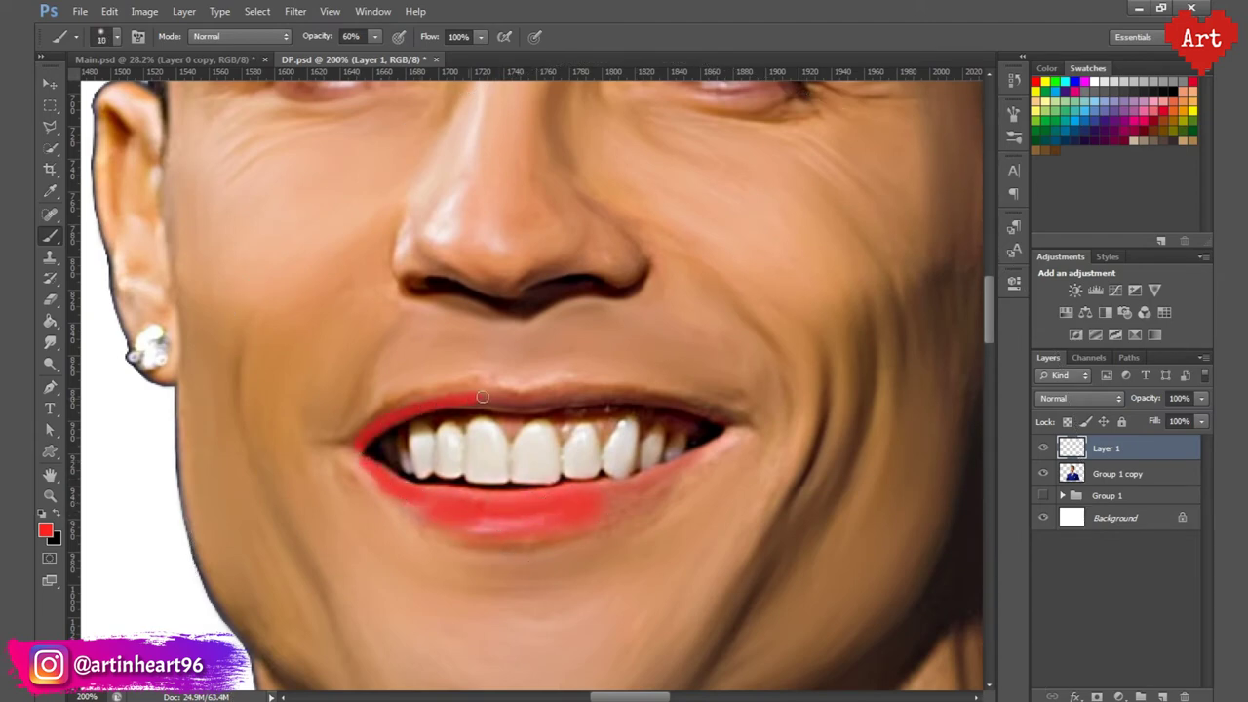
mouse_move(467, 396)
left_mouse_down()
mouse_move(643, 400)
mouse_move(709, 422)
left_mouse_up()
mouse_move(598, 501)
left_mouse_down()
mouse_move(628, 491)
mouse_move(507, 526)
mouse_move(410, 512)
left_mouse_up()
key("bracketright")
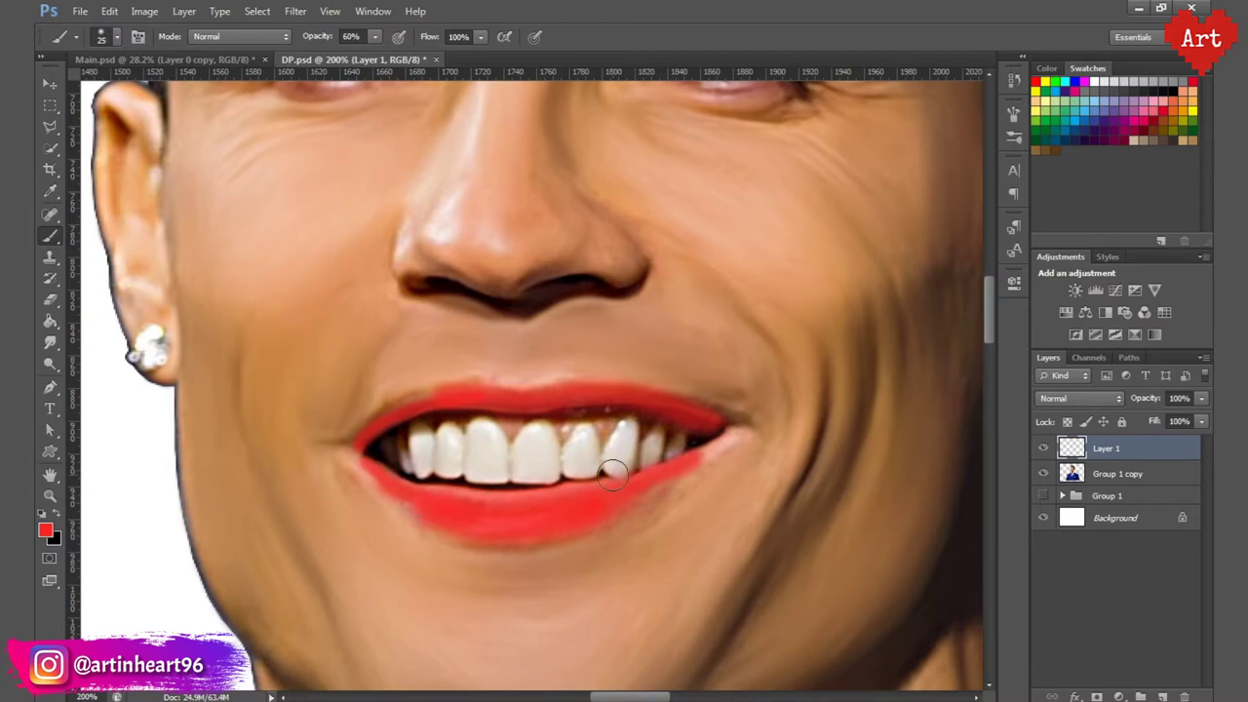
Step: Blend the red lip layer using Color Burn at 20% opacity
left_click(1109, 402)
left_click(1062, 86)
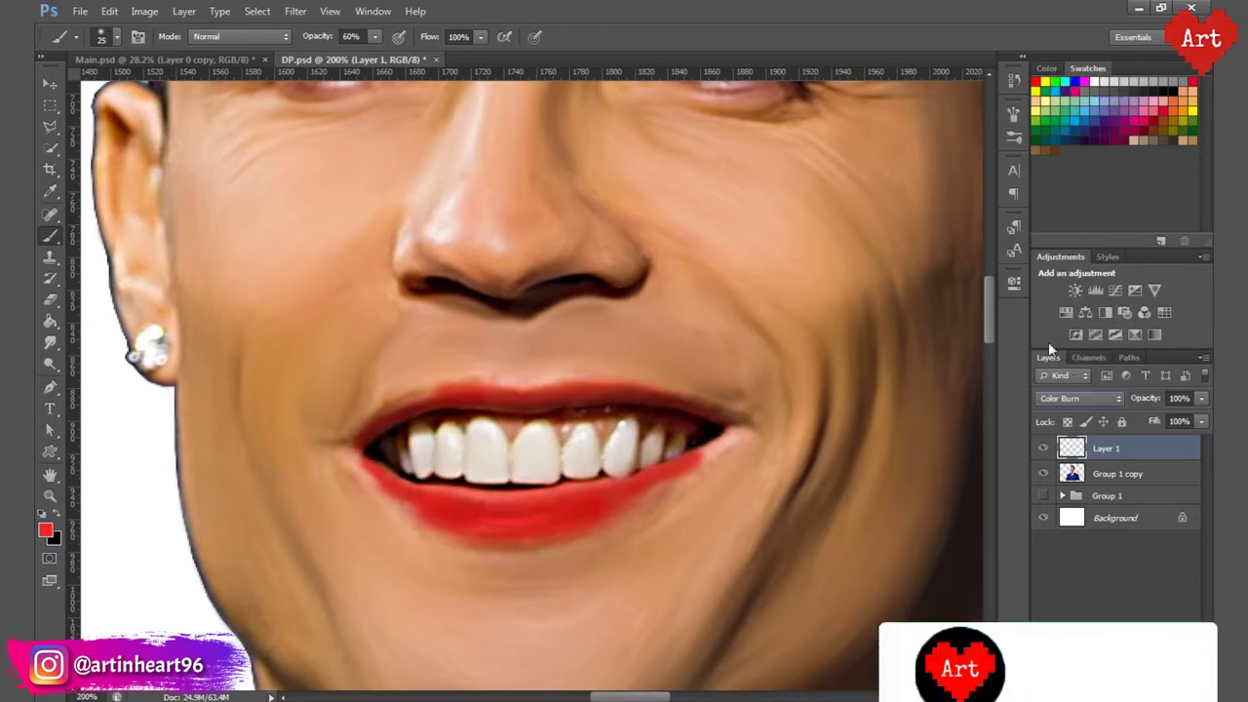
left_click(1091, 401)
left_click(1176, 401)
left_click(1142, 406)
type("10")
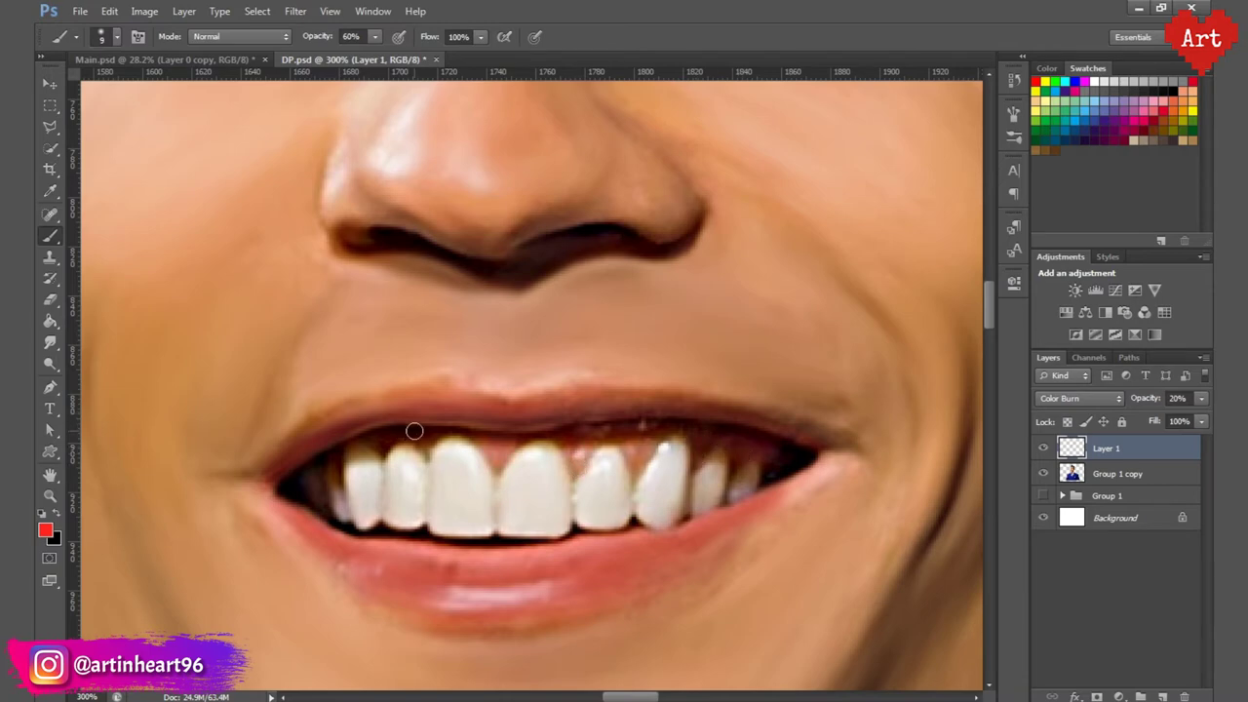
Step: Add a new layer above Layer 1, save the document, and set the foreground colour to white
scroll(406, 393, "down", 3)
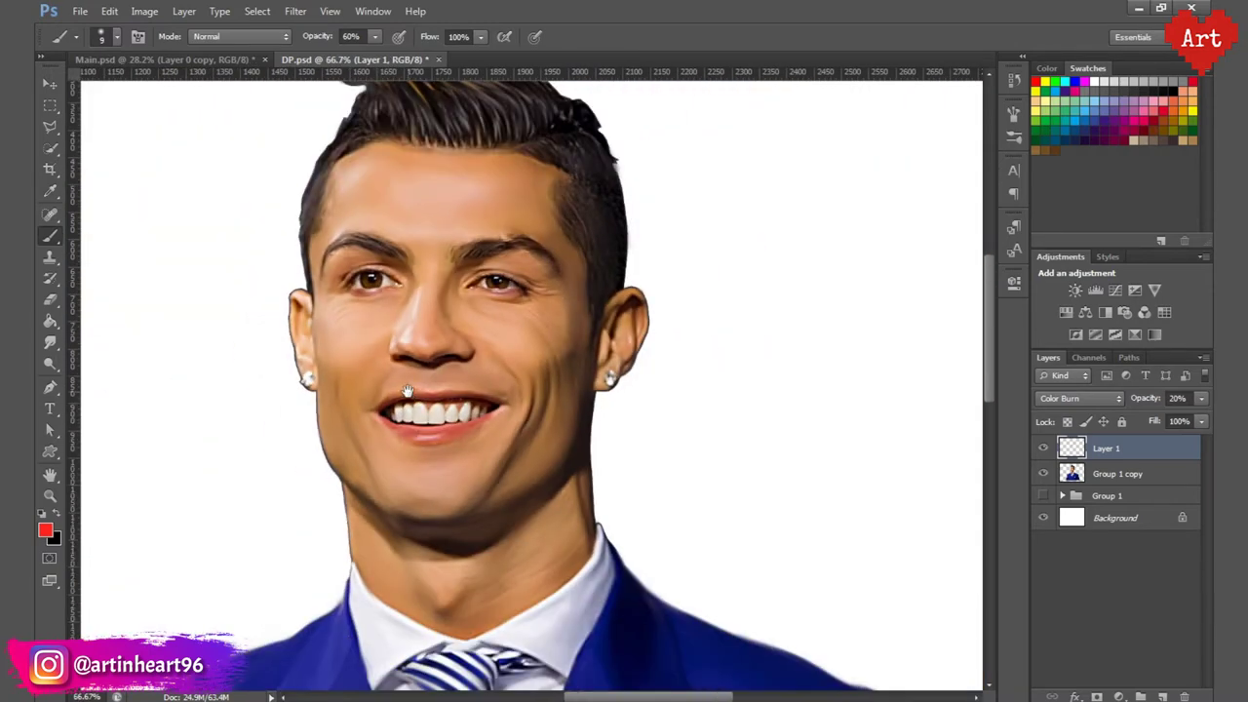
left_click_drag(471, 281, 467, 329)
left_click_drag(450, 506, 535, 601)
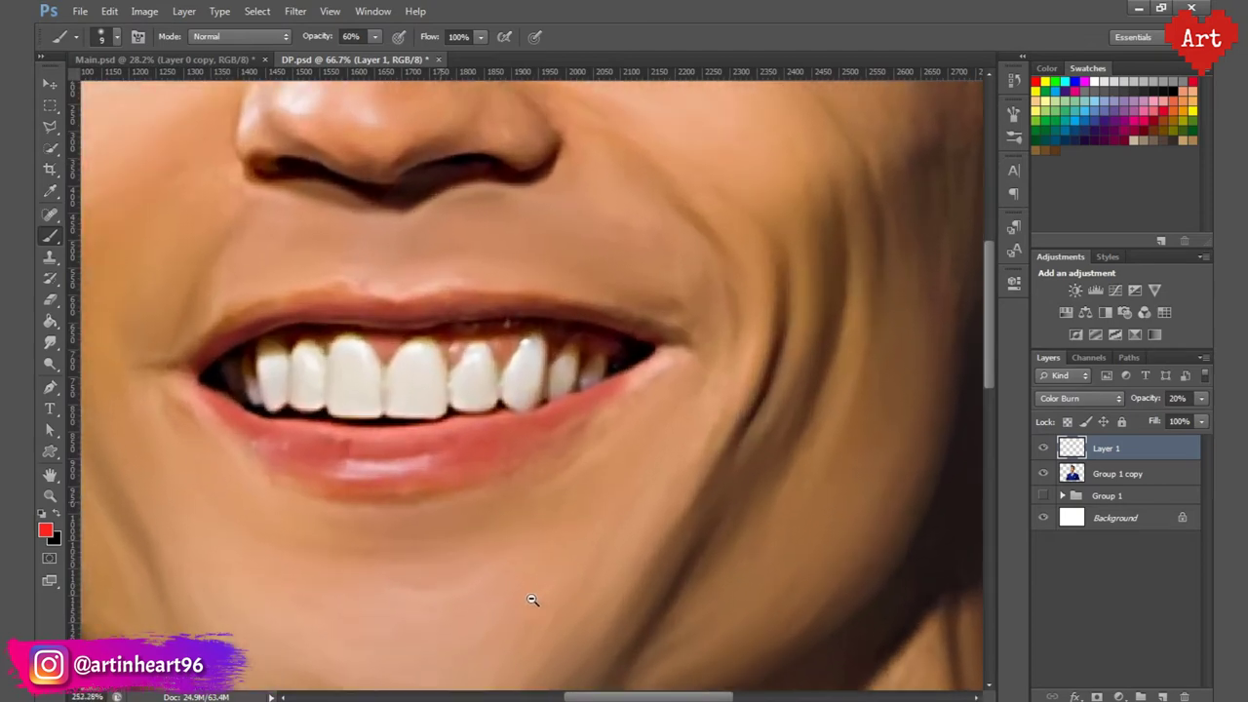
left_click(1163, 696)
key("ctrl+s")
left_click(42, 514)
left_click(57, 514)
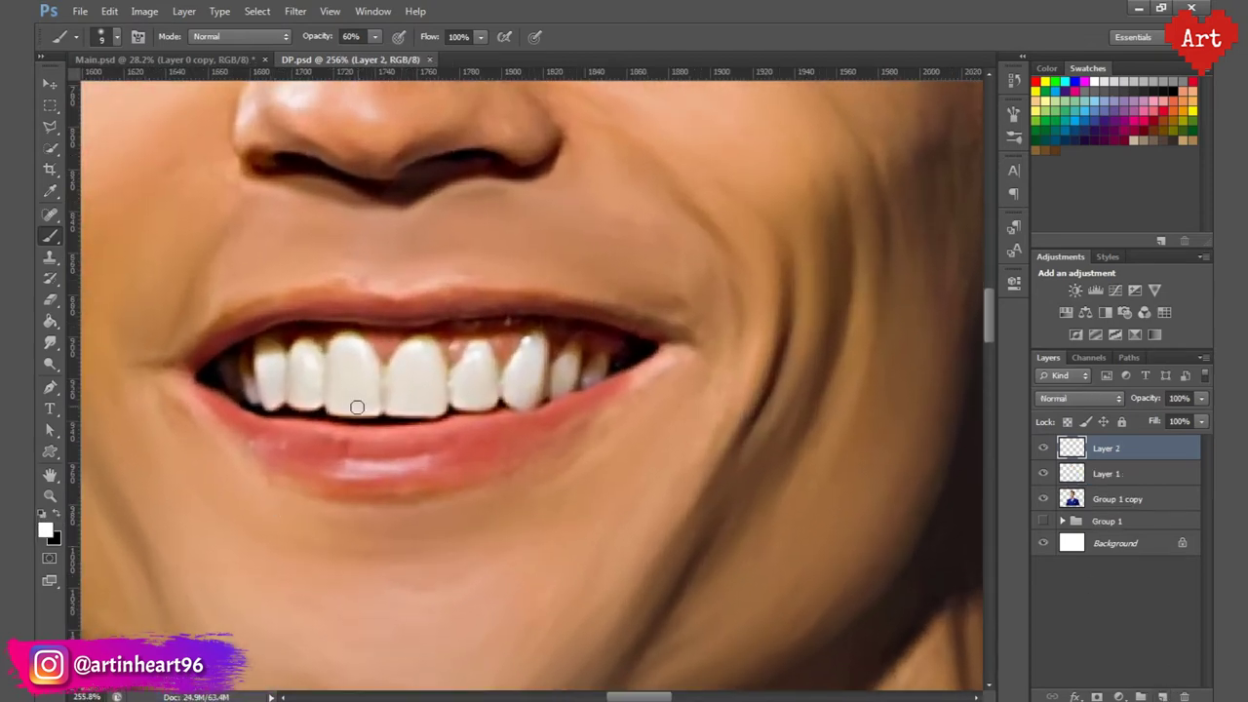
Step: Paint the teeth white on Layer 2 with a 9–10 px brush at 60% opacity
left_click(338, 378, "ctrl")
key("ctrl+plus")
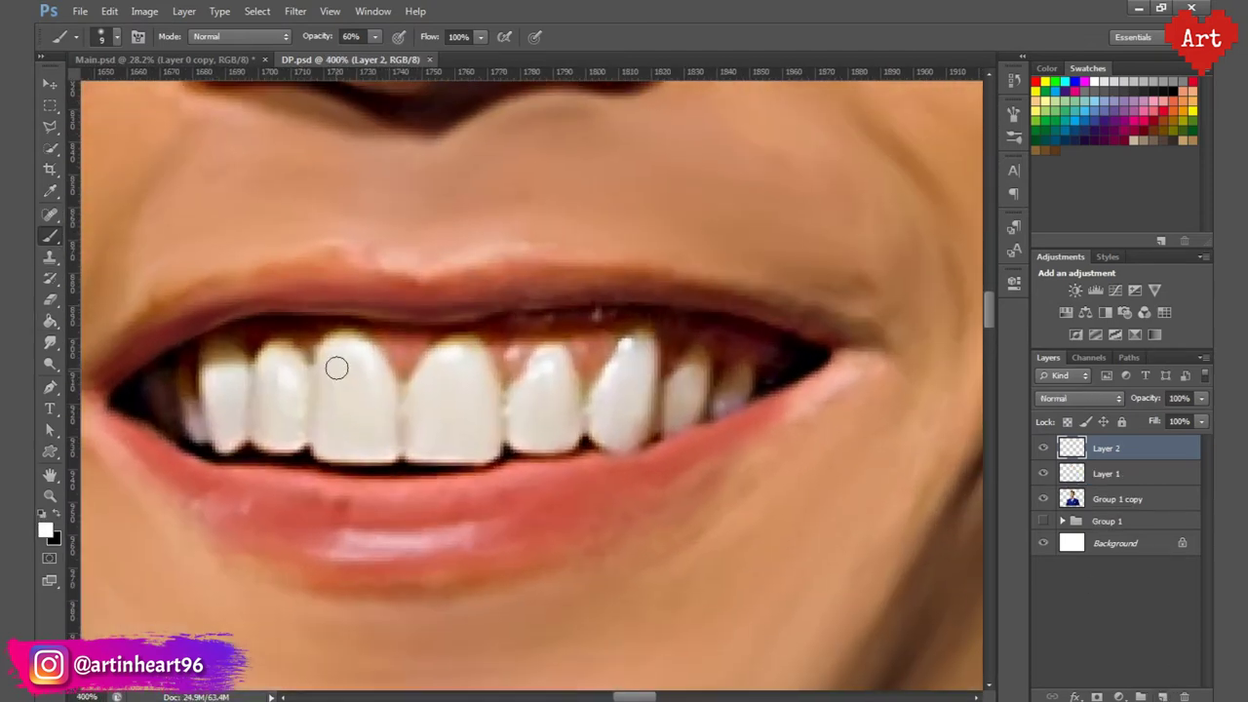
left_click(351, 349)
key("ctrl+minus")
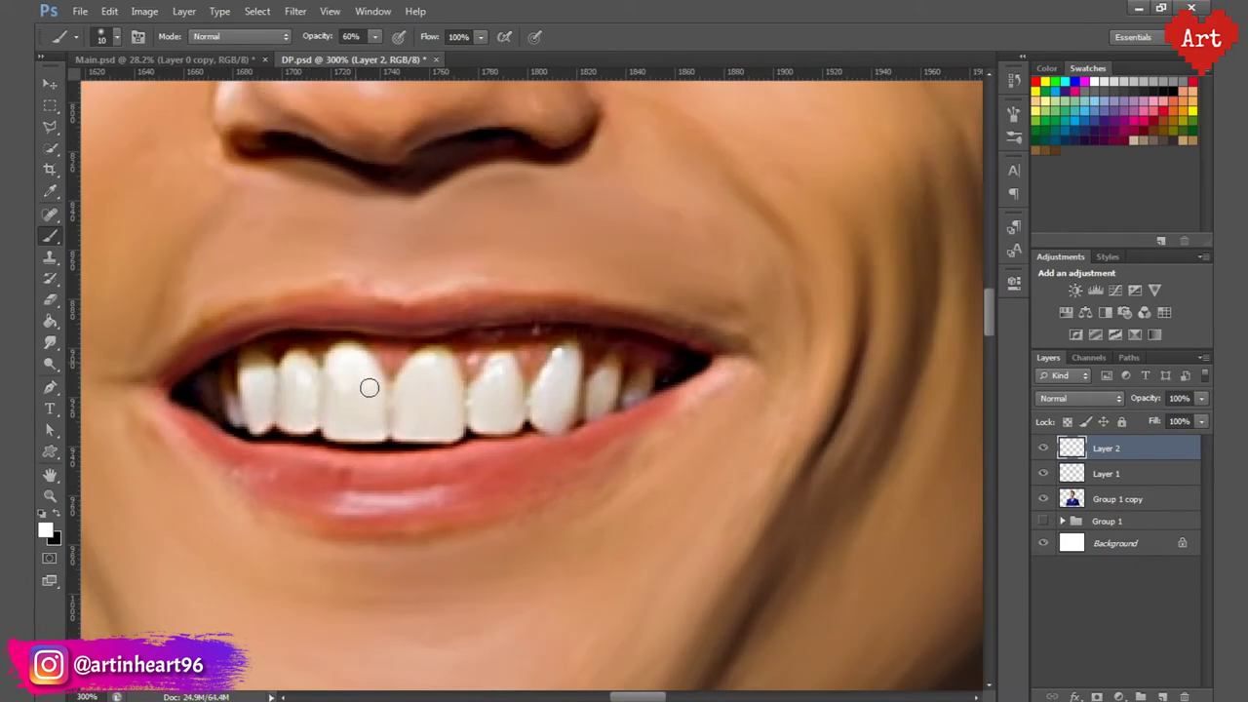
mouse_move(358, 372)
left_mouse_down()
mouse_move(337, 423)
mouse_move(420, 364)
mouse_move(429, 426)
mouse_move(497, 399)
mouse_move(516, 418)
left_mouse_up()
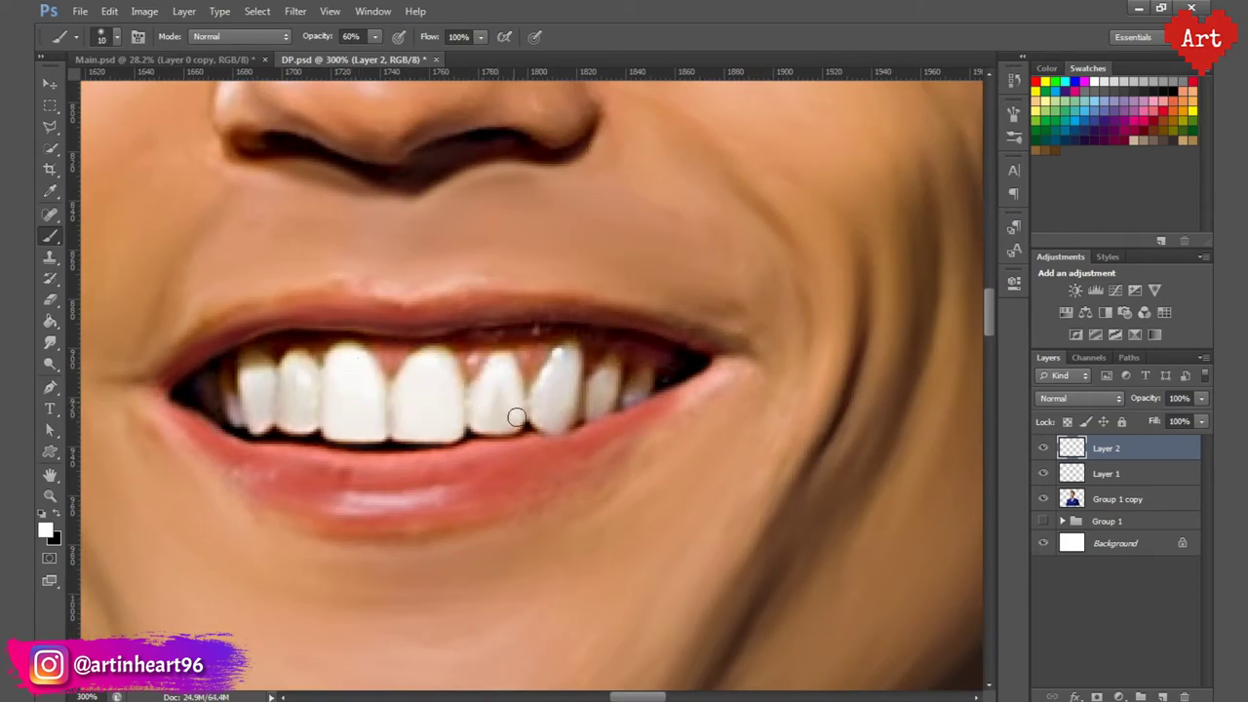
mouse_move(566, 352)
left_mouse_down()
mouse_move(542, 400)
mouse_move(605, 371)
mouse_move(596, 407)
left_mouse_up()
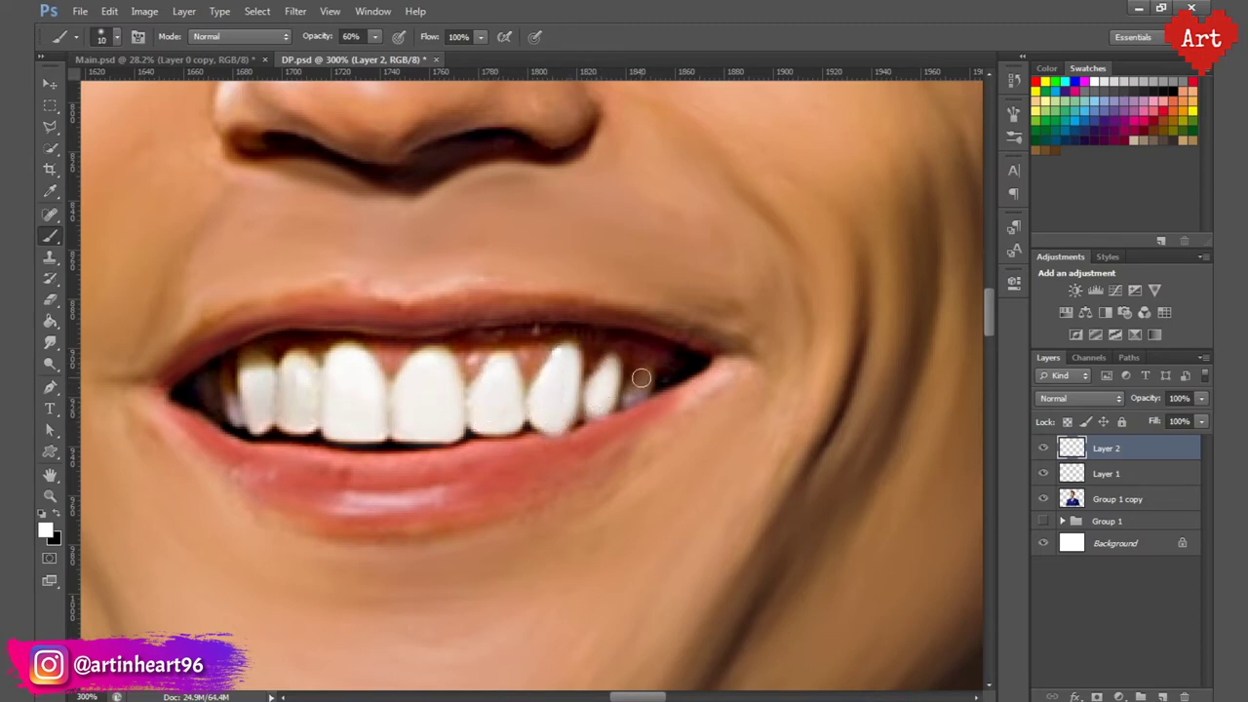
mouse_move(338, 384)
left_mouse_down()
mouse_move(345, 426)
mouse_move(296, 401)
left_mouse_up()
key("bracketright")
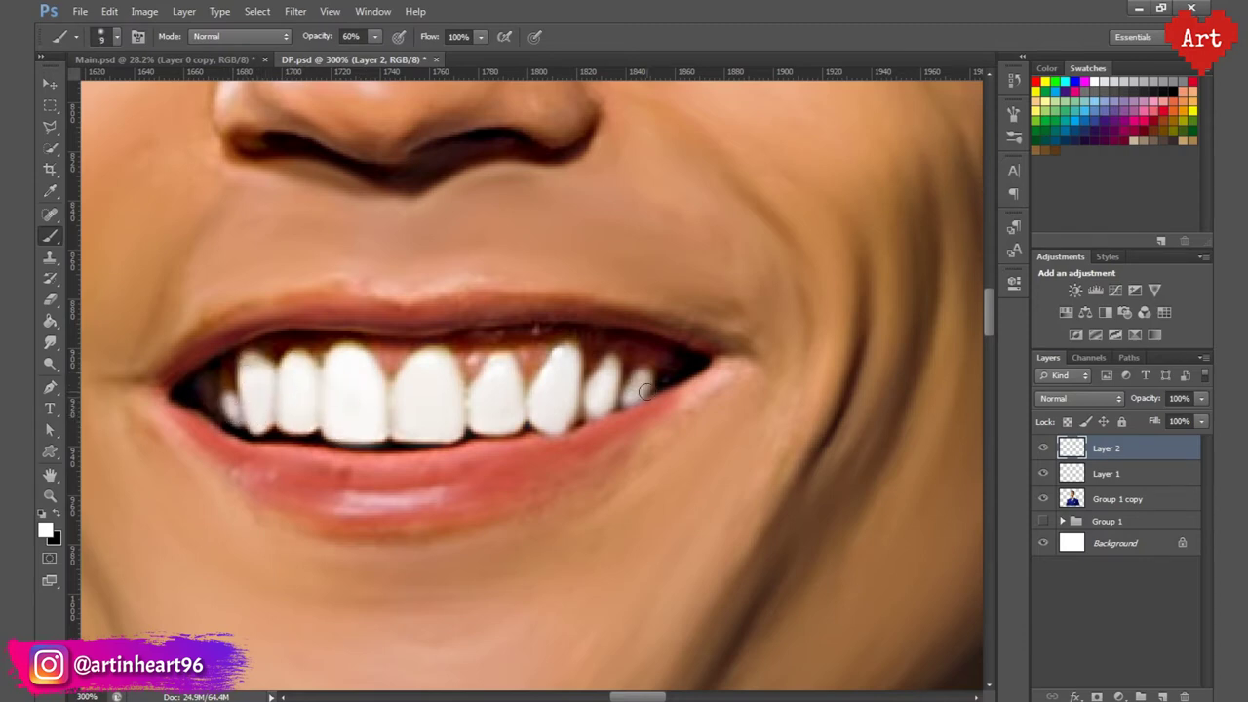
Step: Blend the white teeth layer using Overlay at 80% opacity, compare it with the layer hidden, and save the document
left_click(1080, 398)
left_click(1058, 204)
scroll(517, 415, "down", 2)
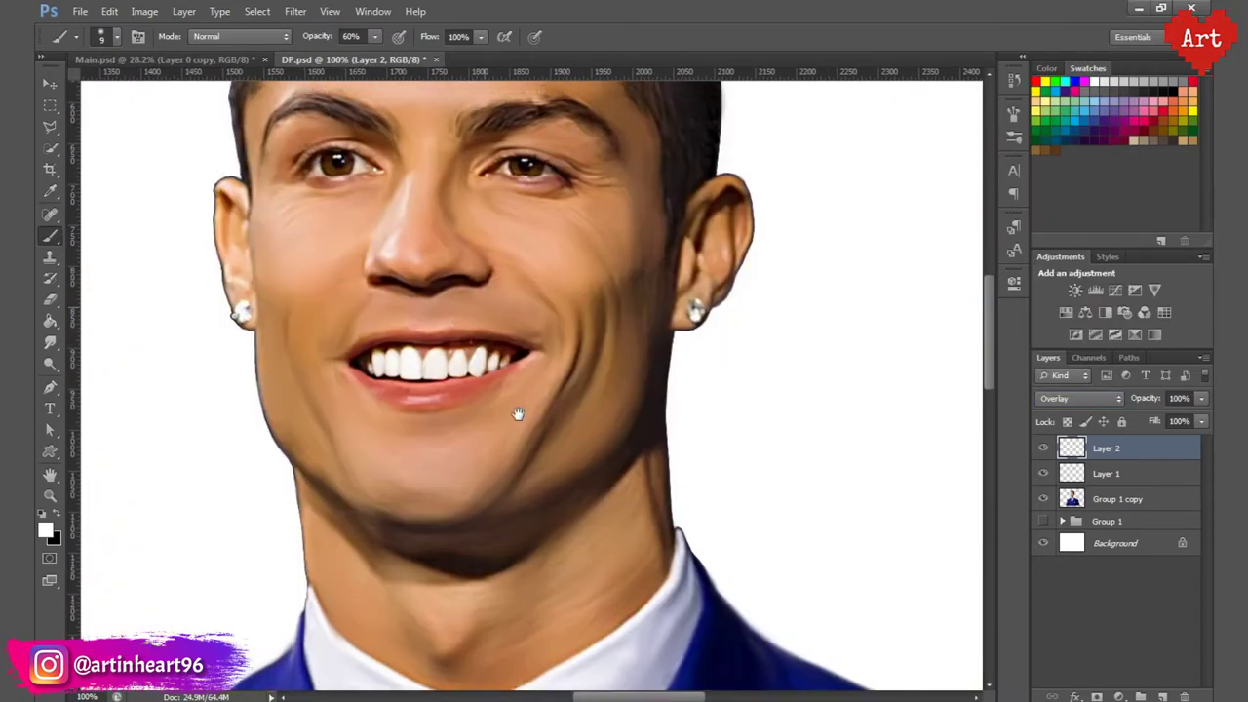
left_click_drag(517, 415, 555, 531)
left_click(1046, 449)
left_click(1046, 449)
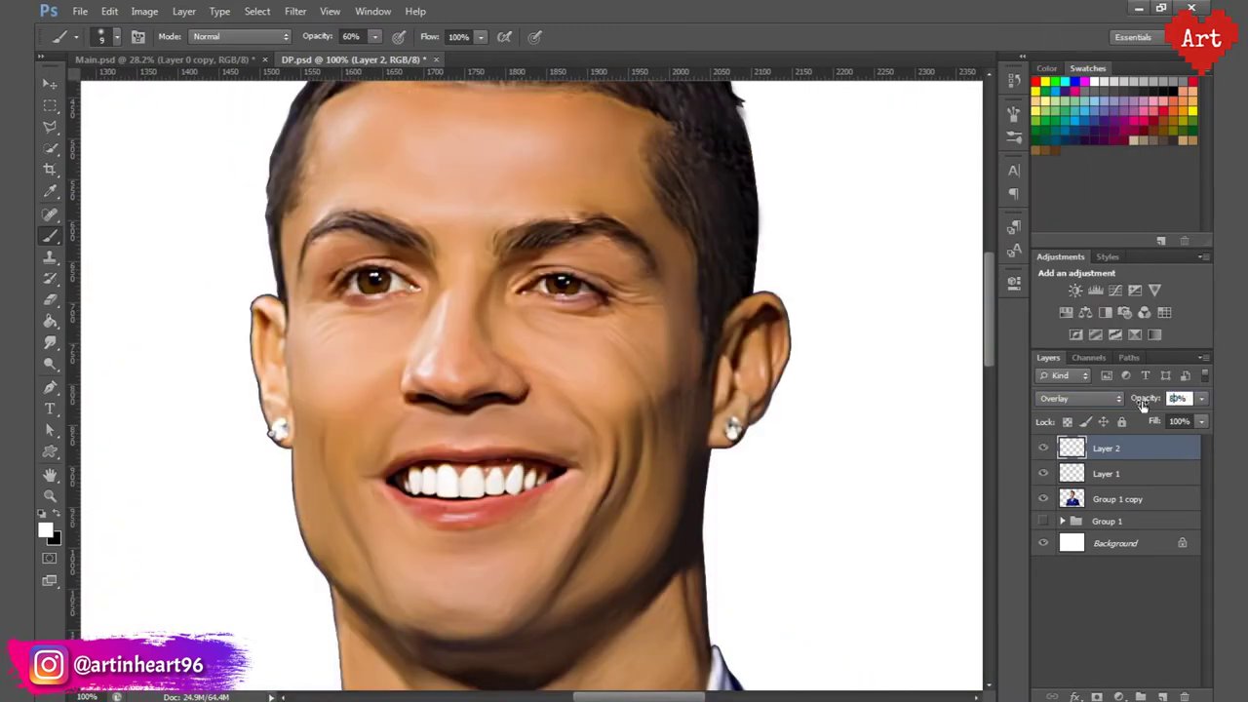
key("ctrl+s")
Step: Create a new layer above Layer 2 and darken the iris rim of the picture's left eye with a 3 px black brush
left_click_drag(472, 337, 497, 417)
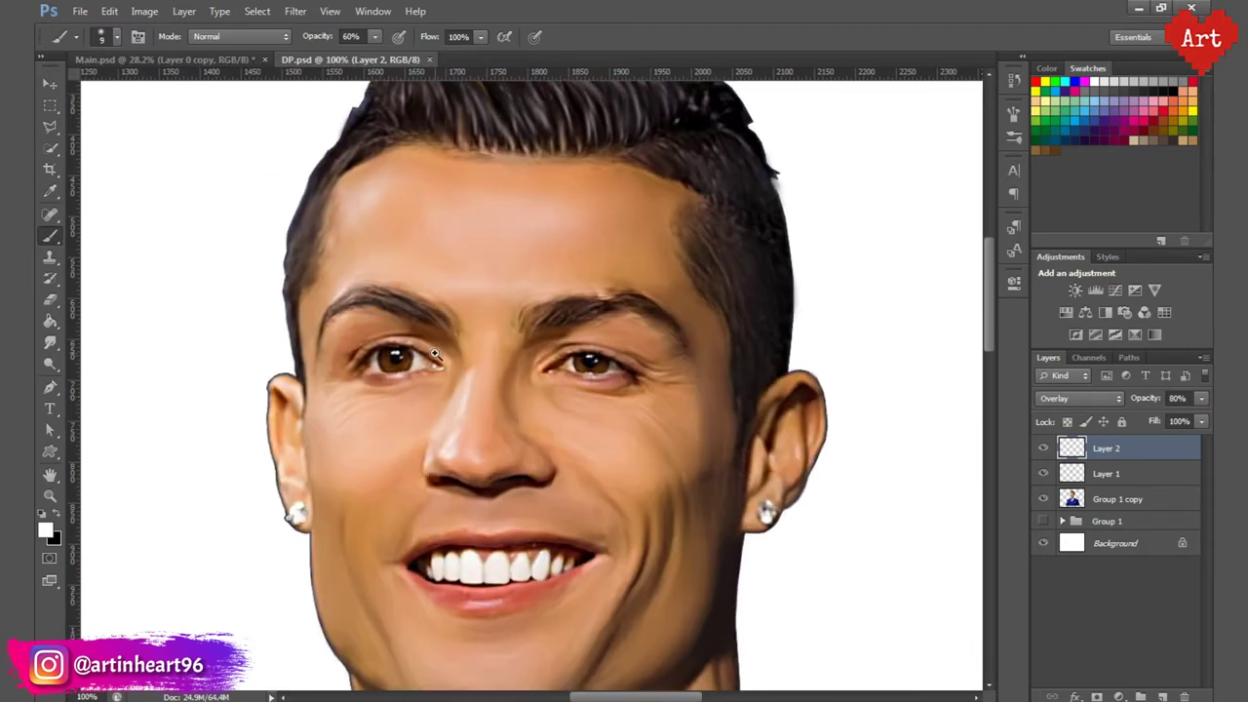
scroll(437, 356, "up", 2)
left_click_drag(432, 354, 488, 399)
scroll(390, 413, "up", 1)
left_click(1163, 696)
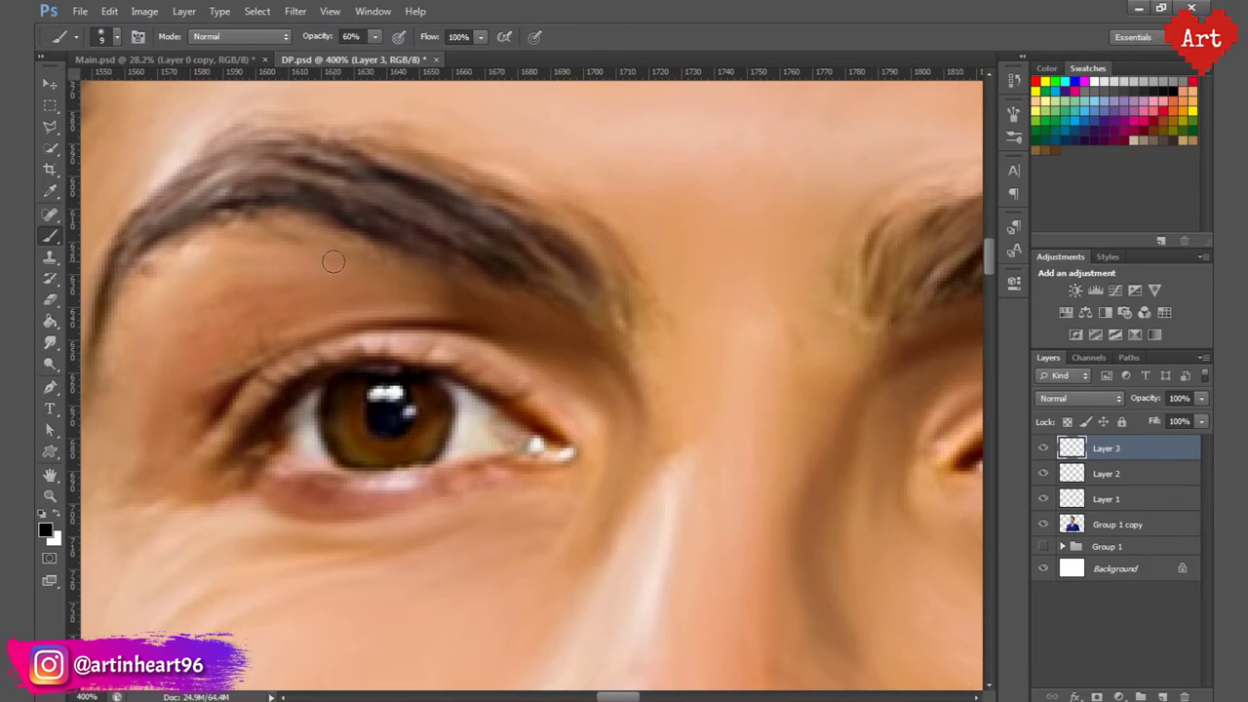
scroll(442, 408, "up", 1)
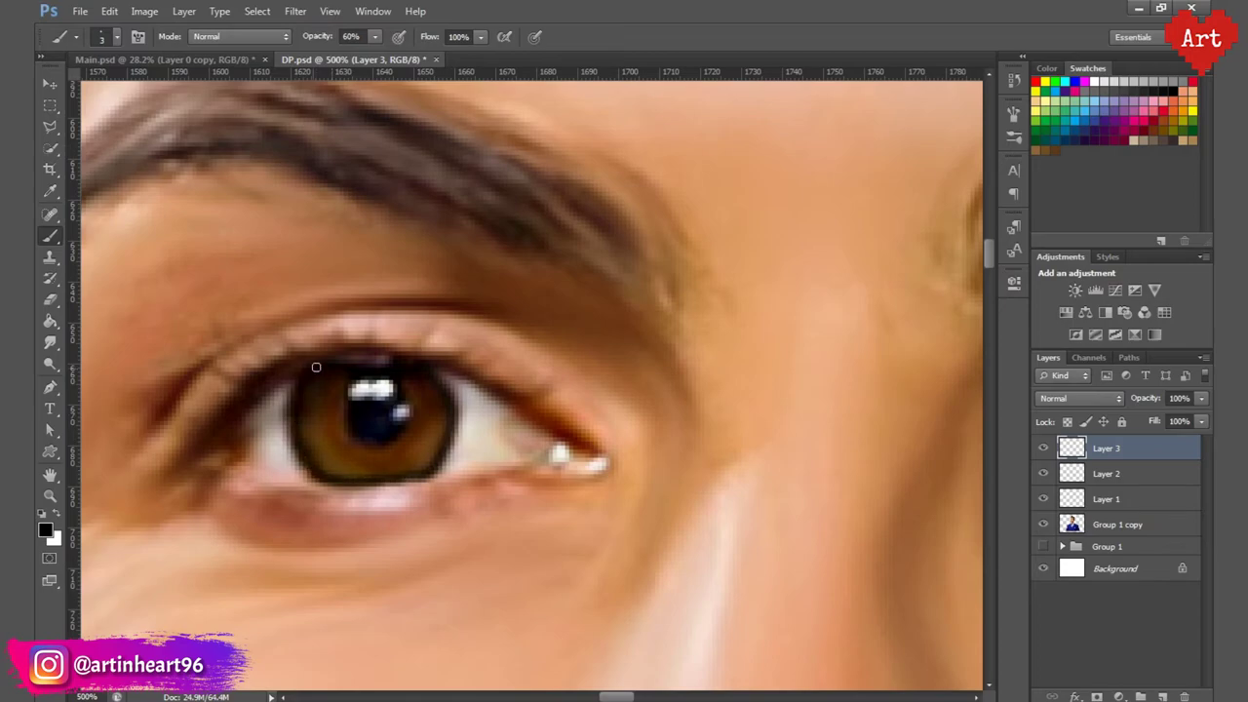
scroll(310, 396, "down", 5)
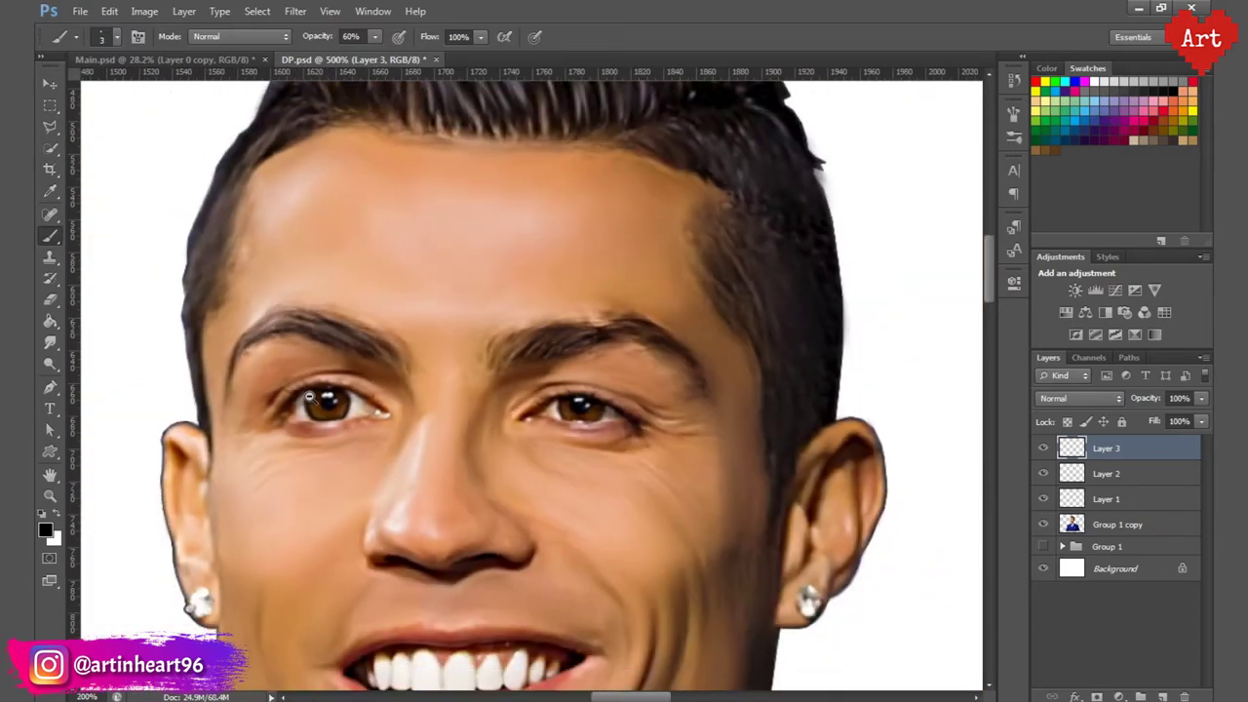
Step: Darken the pupil of the picture's left eye on Layer 3 with a black 15 px brush at 60% opacity
scroll(341, 401, "up", 6)
scroll(406, 490, "down", 2)
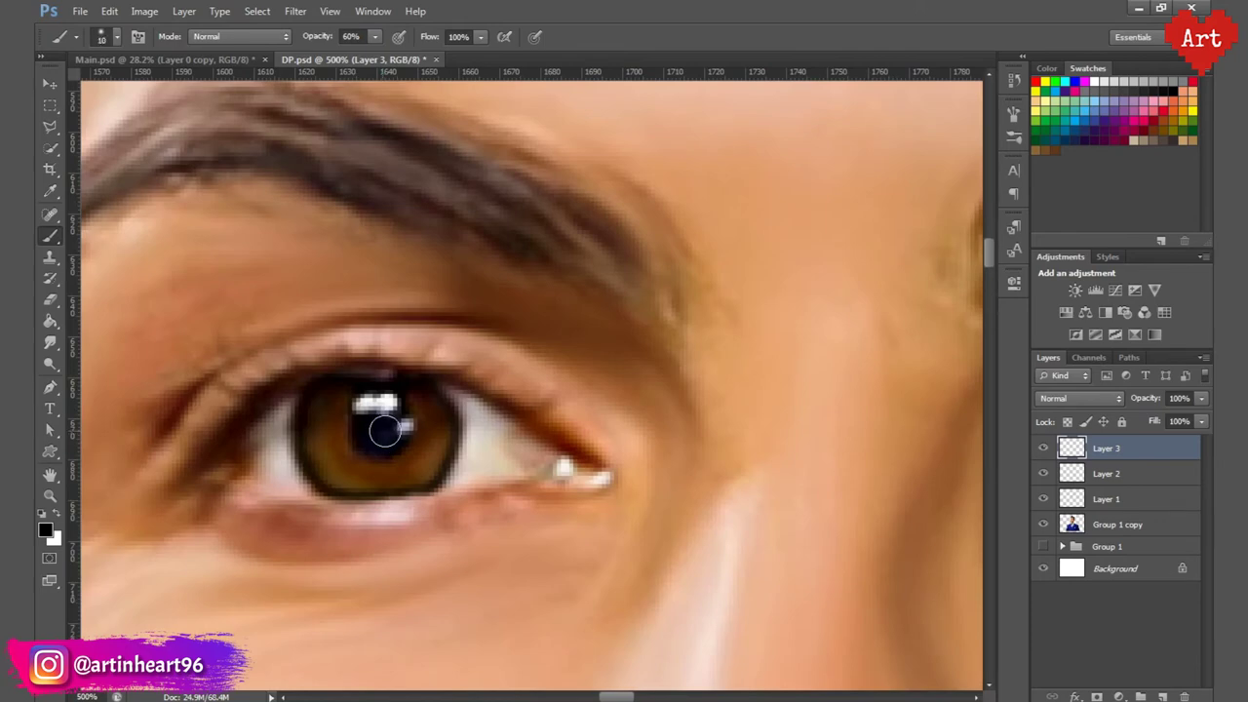
key("bracketright")
left_click(380, 420)
key("bracketleft")
left_click(380, 419)
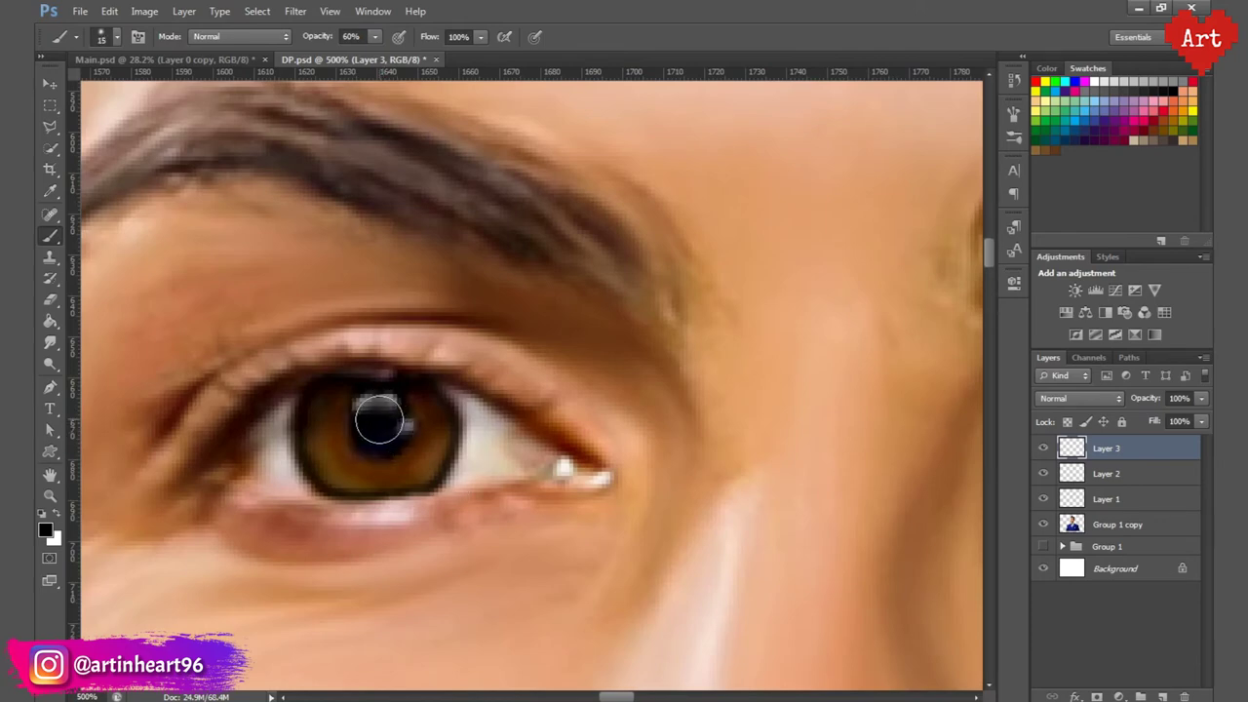
left_click(1121, 501)
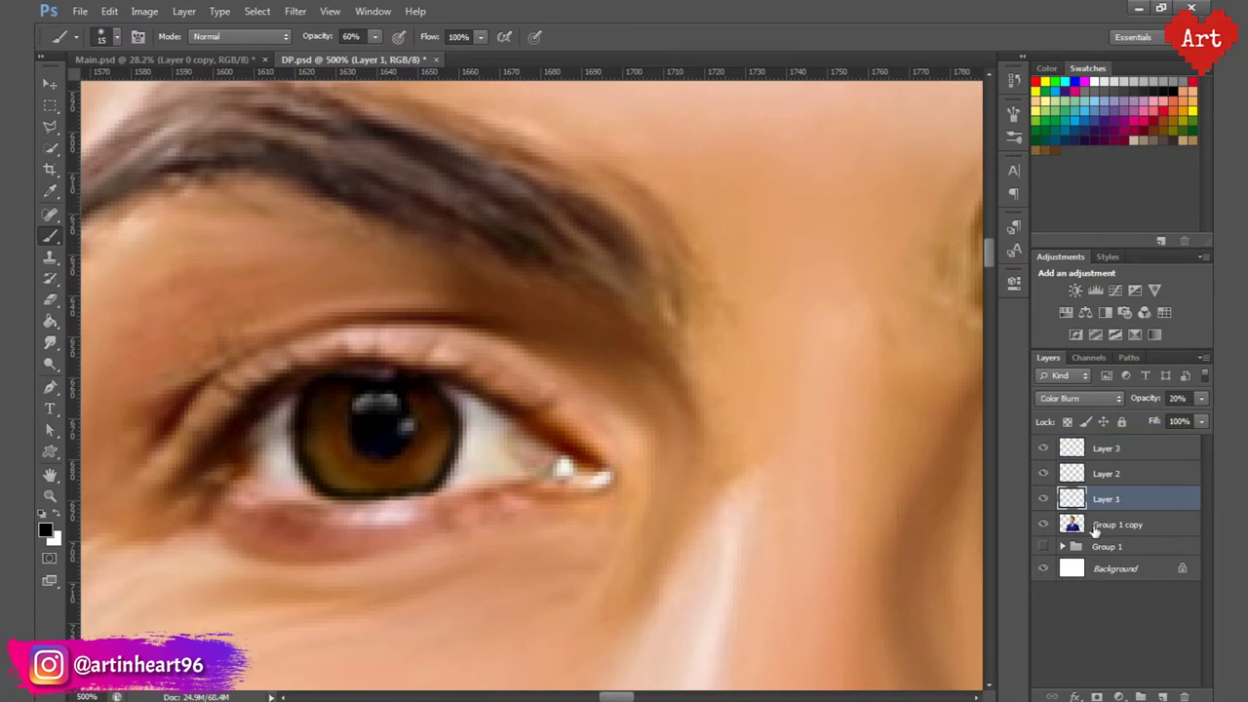
left_click(1042, 498)
left_click(1042, 498)
left_click(1061, 483)
left_click(1041, 476)
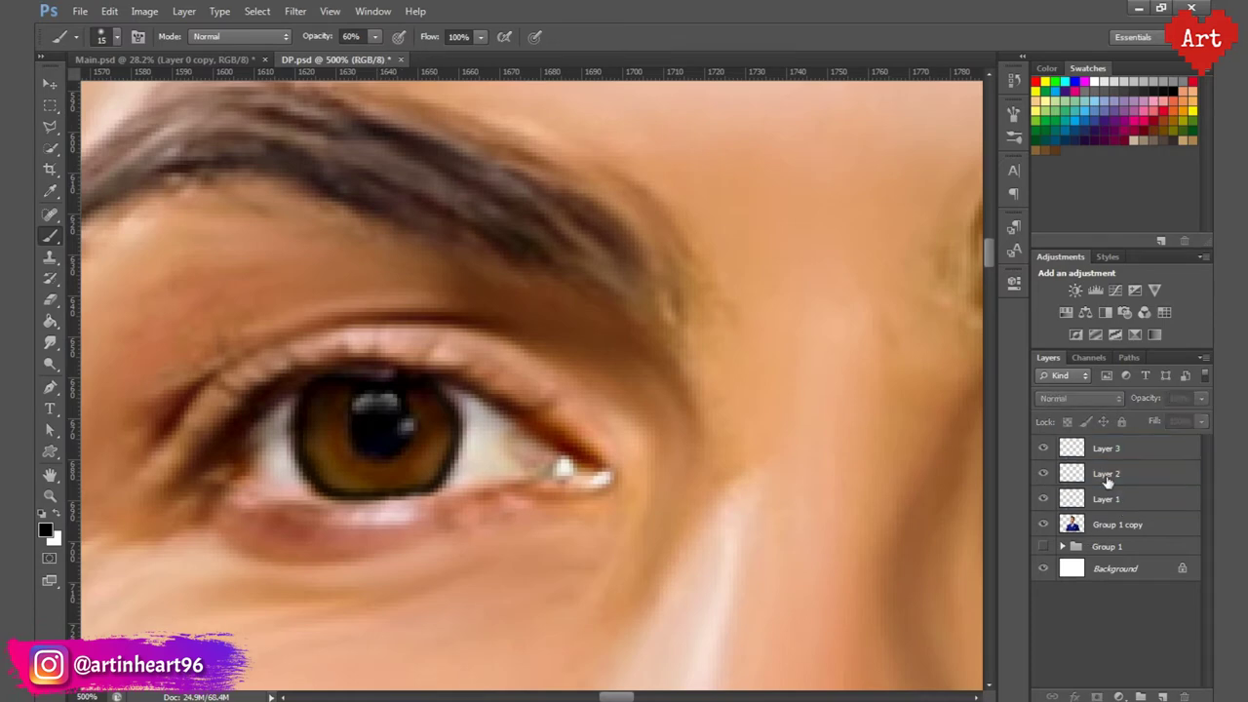
left_click(1107, 482)
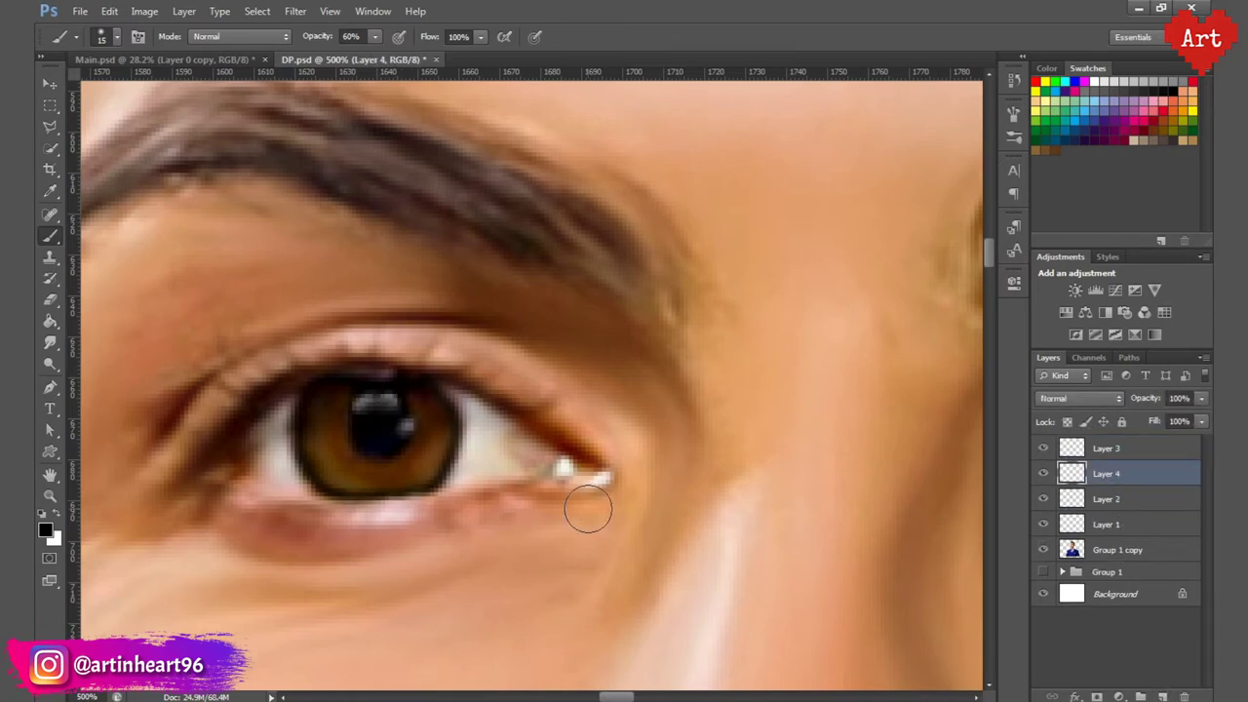
left_click(1112, 449)
Step: Create a new layer directly above Layer 1 and paint the whites of the picture's left eye with a small white brush
left_click(1108, 497)
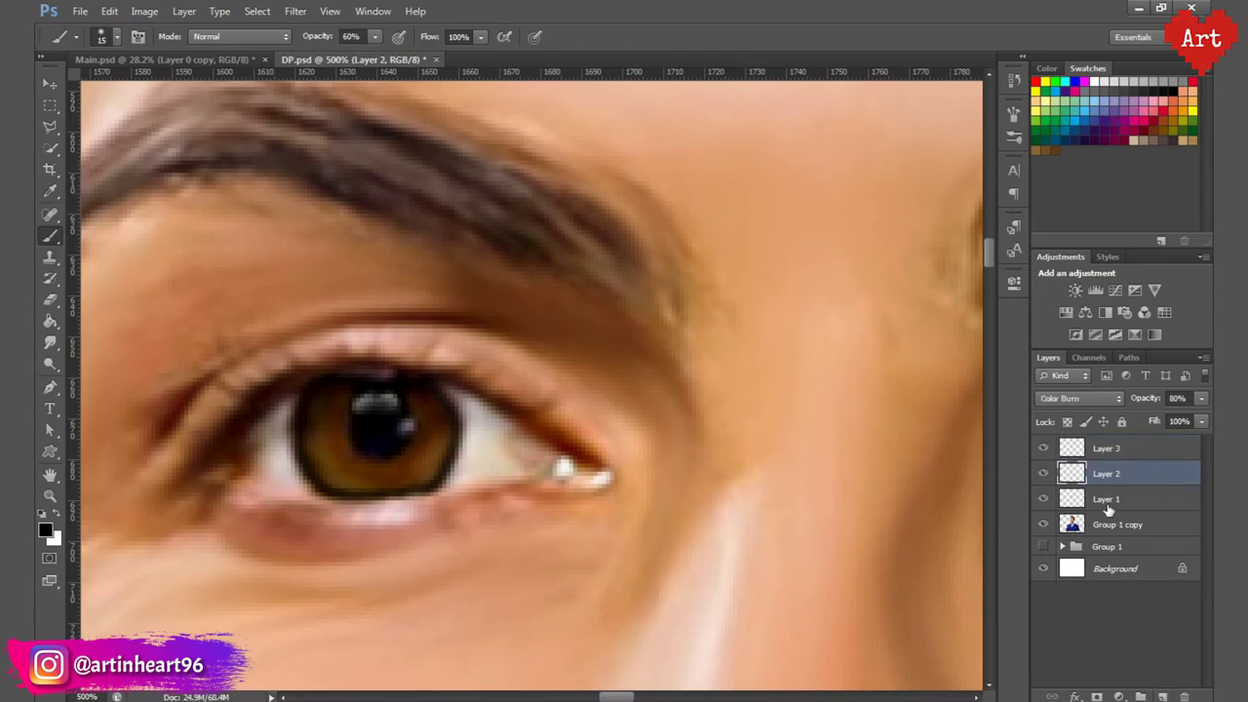
left_click(1161, 697)
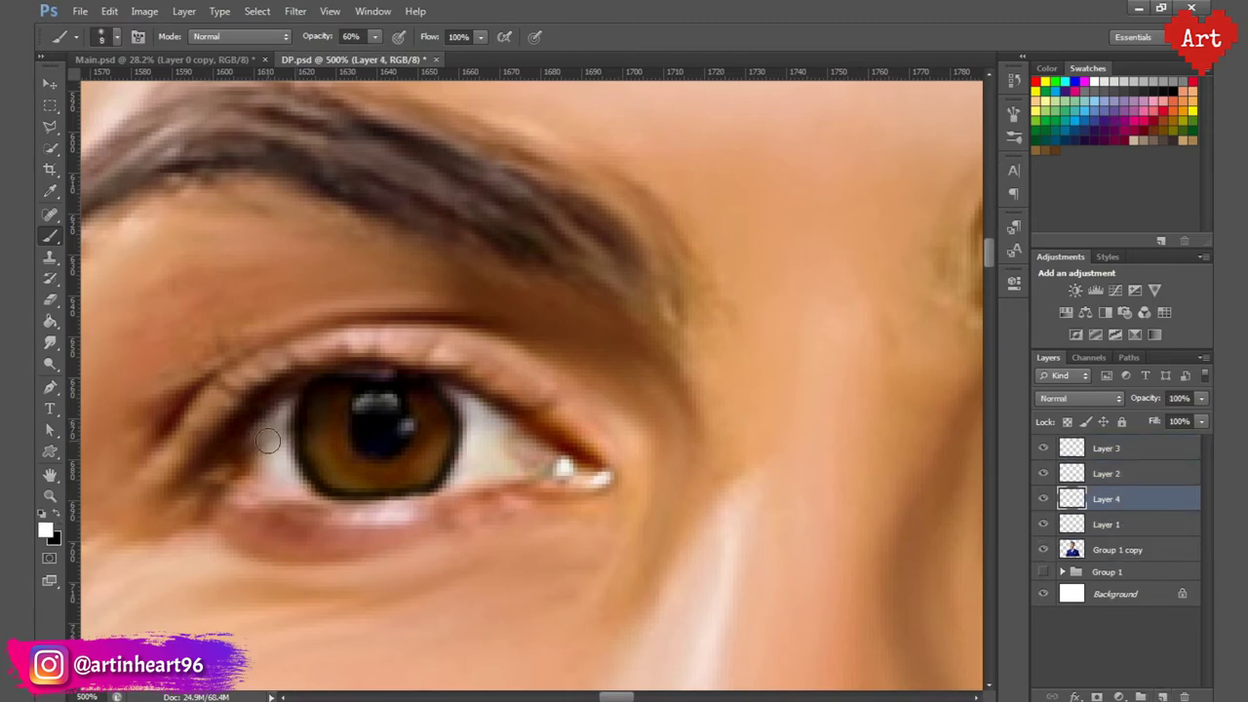
mouse_move(268, 441)
left_mouse_down()
mouse_move(279, 462)
mouse_move(318, 458)
left_mouse_up()
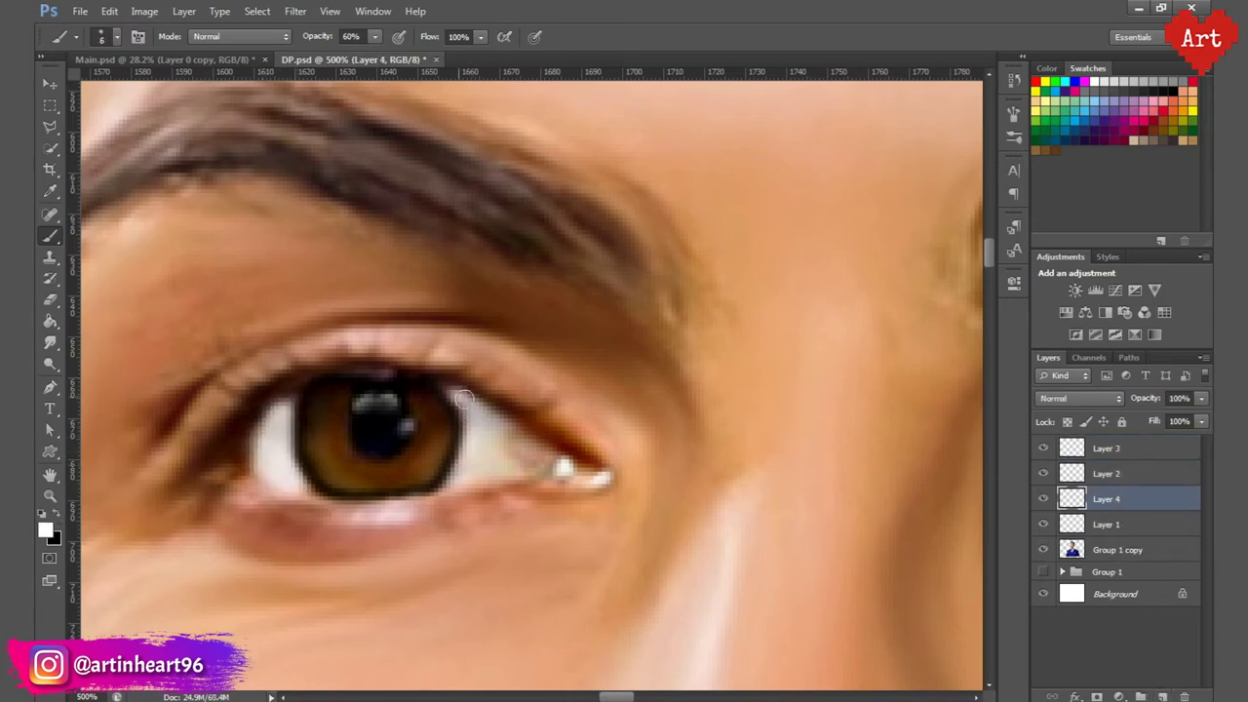
mouse_move(463, 398)
left_mouse_down()
mouse_move(479, 429)
mouse_move(460, 480)
mouse_move(485, 451)
mouse_move(525, 455)
left_mouse_up()
Step: Blend the eye-white layer using Overlay at 80% opacity
left_click(1079, 399)
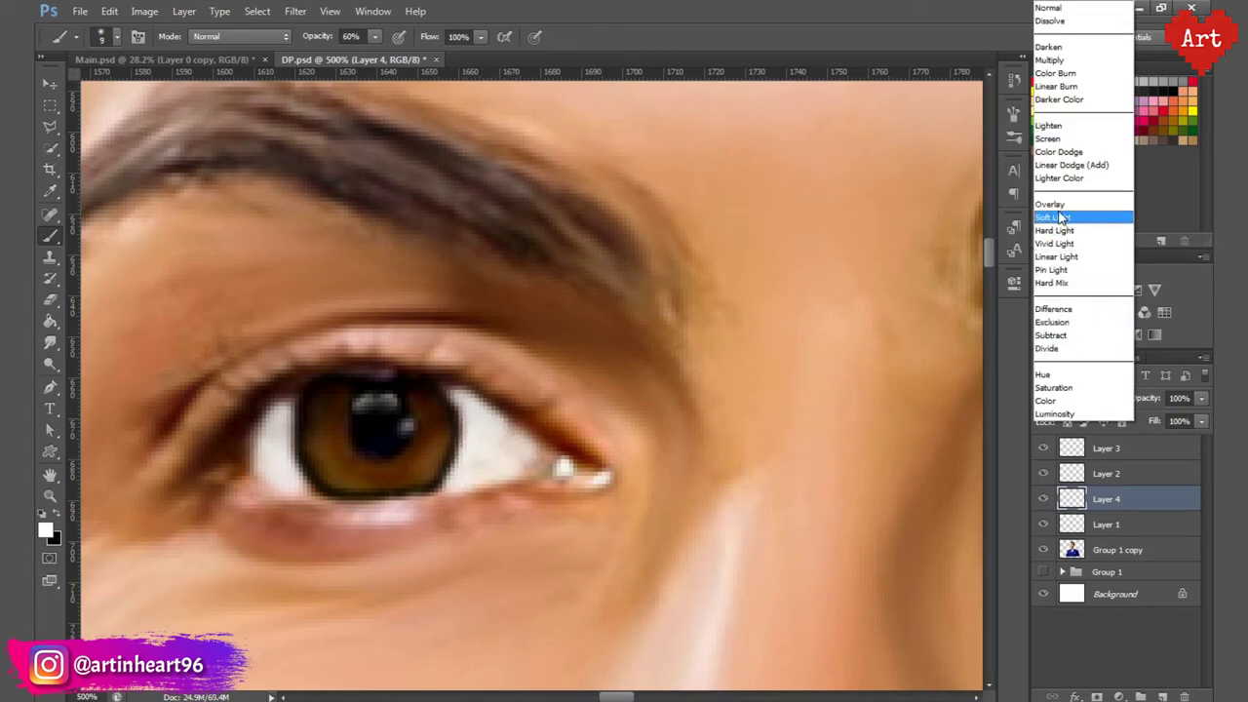
left_click(1060, 211)
type("8")
key("Return")
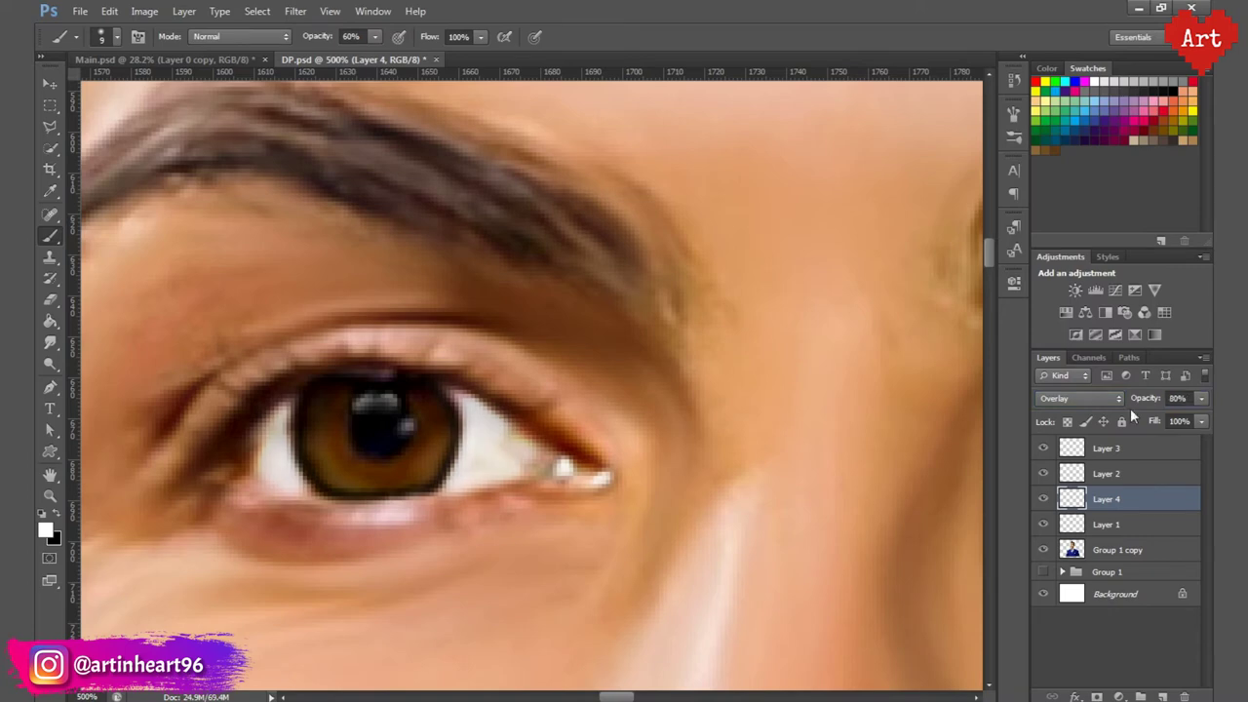
mouse_move(824, 474)
left_mouse_down()
mouse_move(505, 449)
mouse_move(542, 460)
left_mouse_up()
mouse_move(707, 450)
left_mouse_down()
mouse_move(719, 440)
mouse_move(733, 456)
left_mouse_up()
scroll(423, 451, "down", 3)
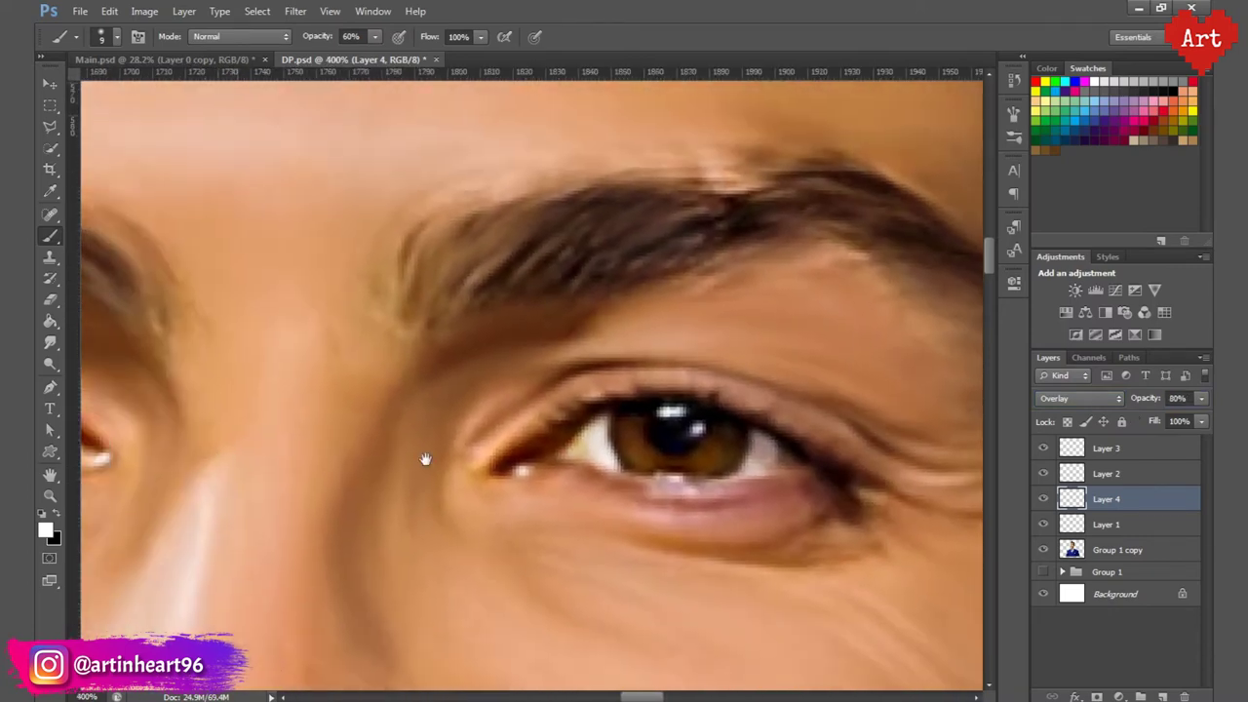
scroll(251, 459, "up", 4)
scroll(319, 456, "down", 1)
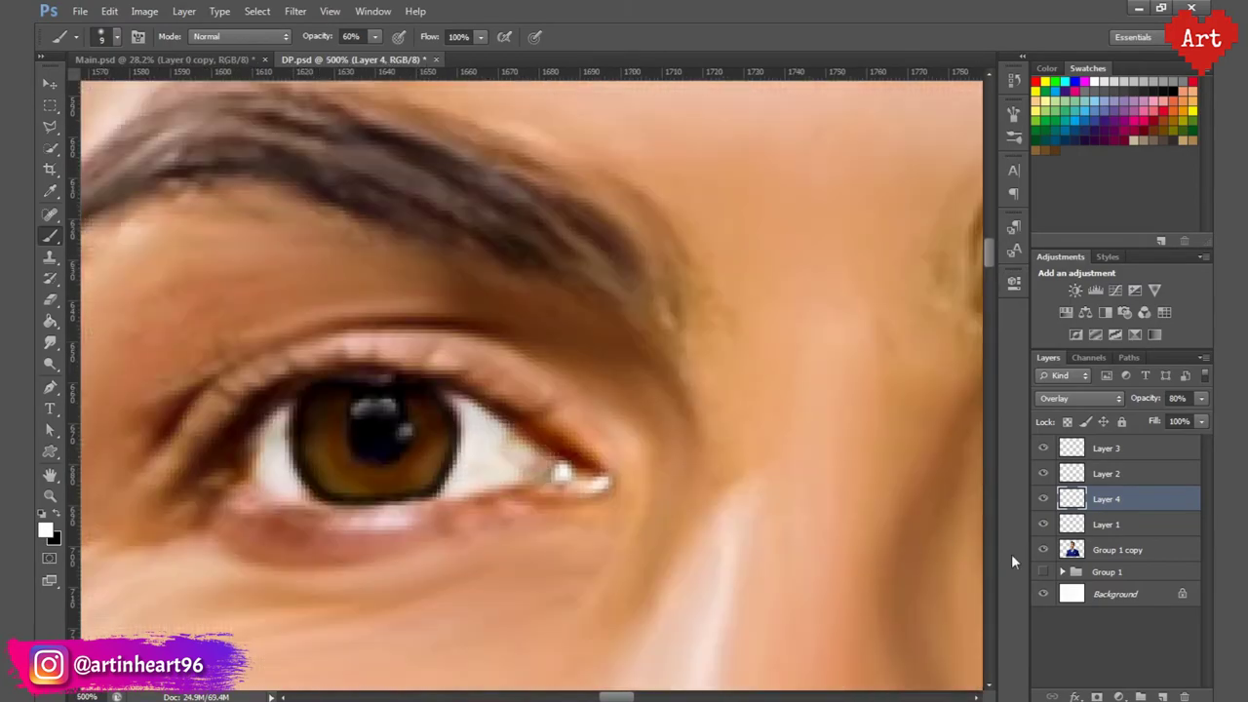
Step: Create a new layer directly above Layer 4 and choose orange (#ce6906) as the paint colour, starting from the sampled iris brown
left_click(1043, 498)
left_click(1043, 498)
left_click(1160, 697)
key("i")
left_click(424, 458)
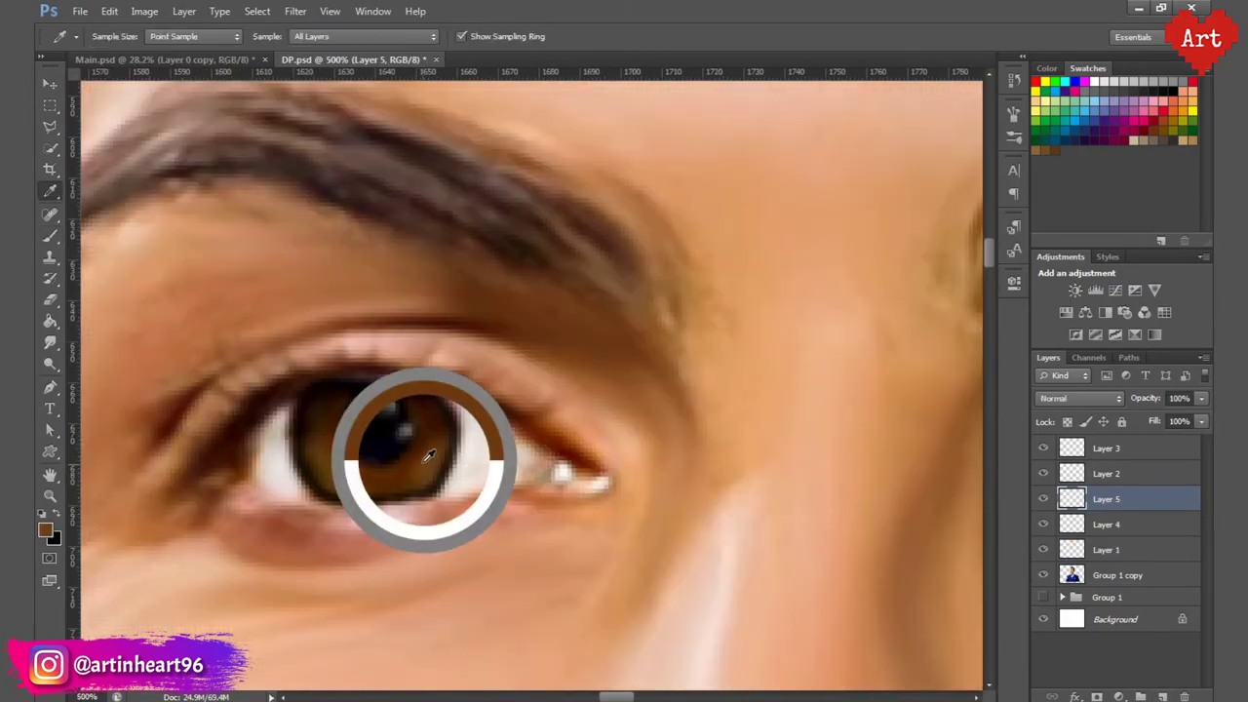
left_click(44, 529)
left_click(1115, 438)
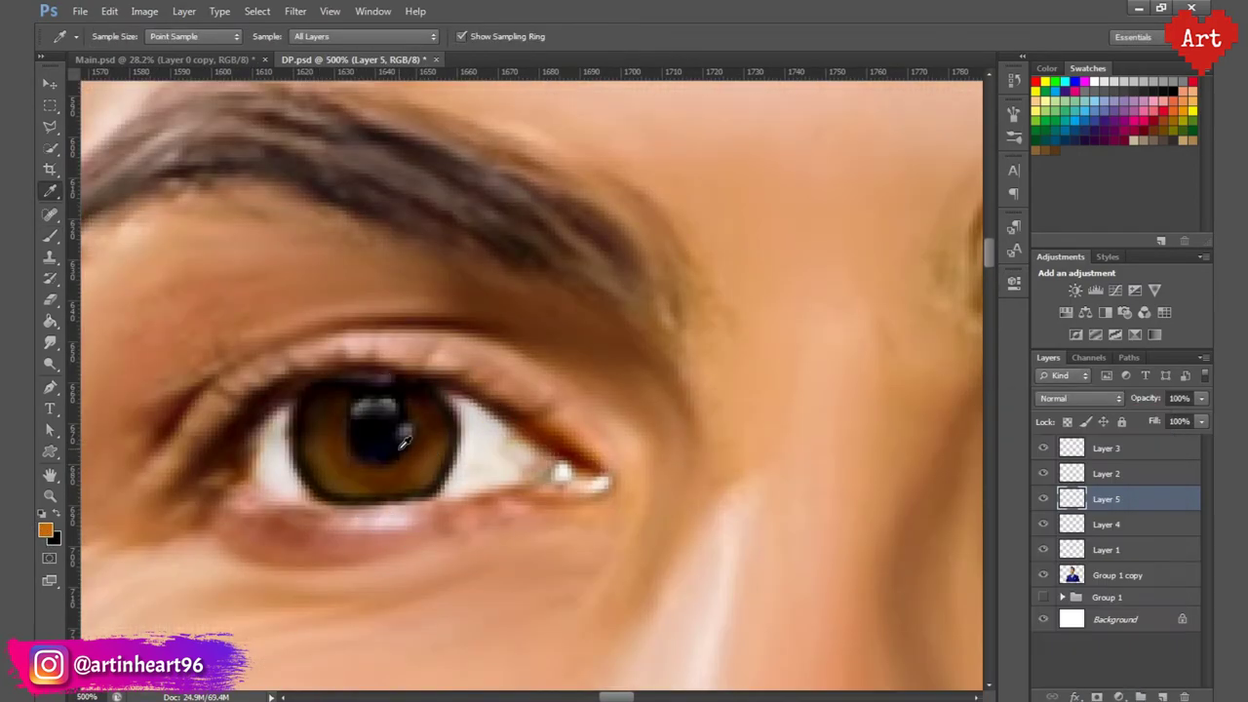
Step: Paint the iris of the picture's left eye orange with a 45 px brush at 60% opacity
key("b")
key("bracketright")
key("bracketright")
key("bracketright")
key("bracketright")
key("bracketright")
left_click(380, 437)
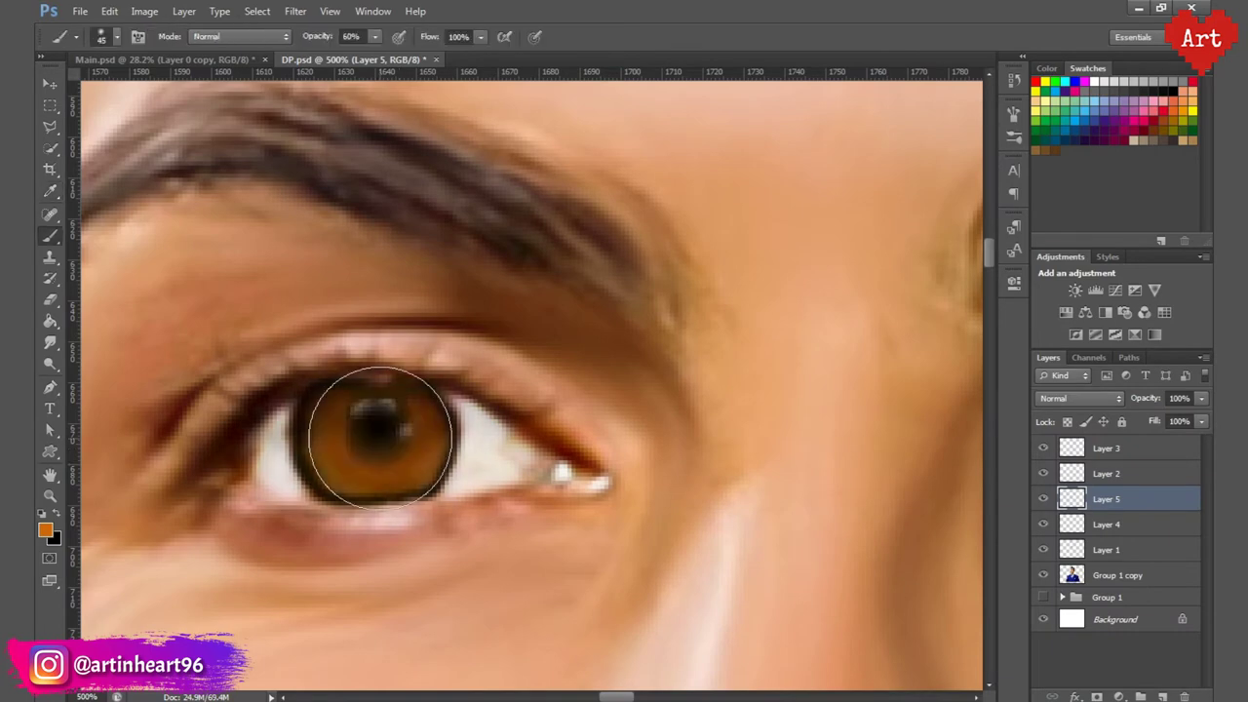
left_click(380, 437)
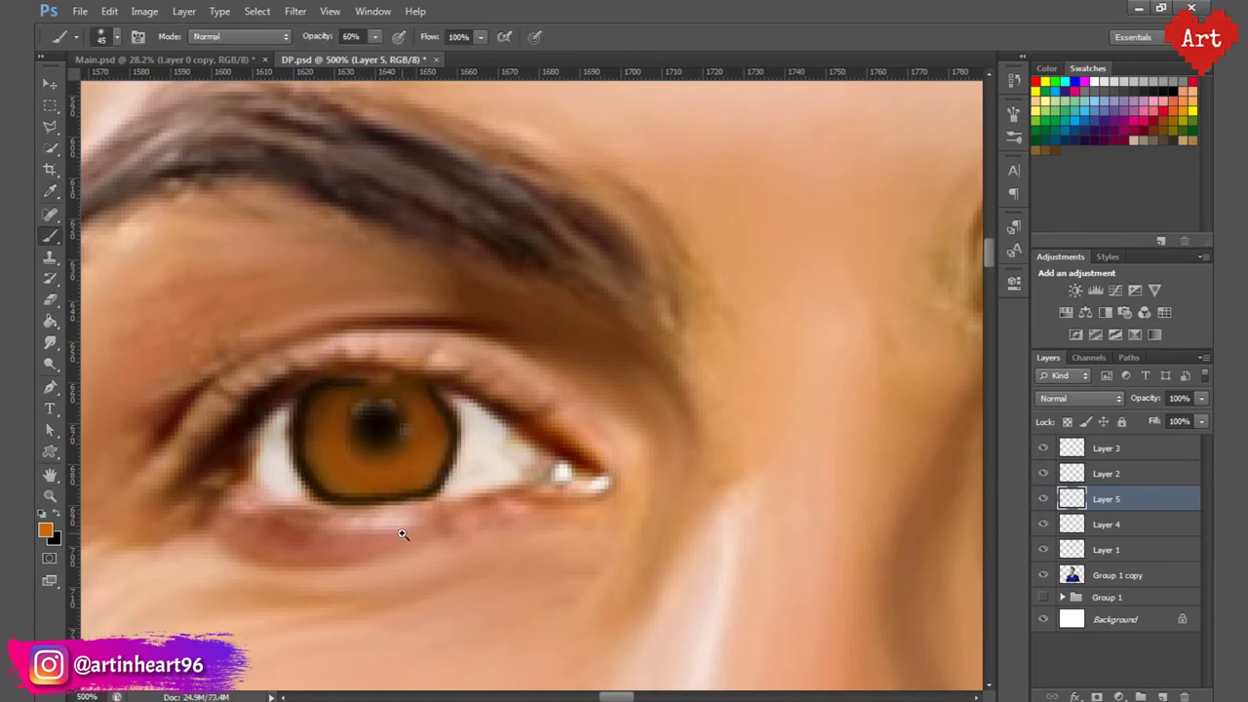
Step: Paint the iris of the picture's right eye with the same orange 45 px brush
left_click(386, 440, "alt")
left_click_drag(694, 450, 413, 445)
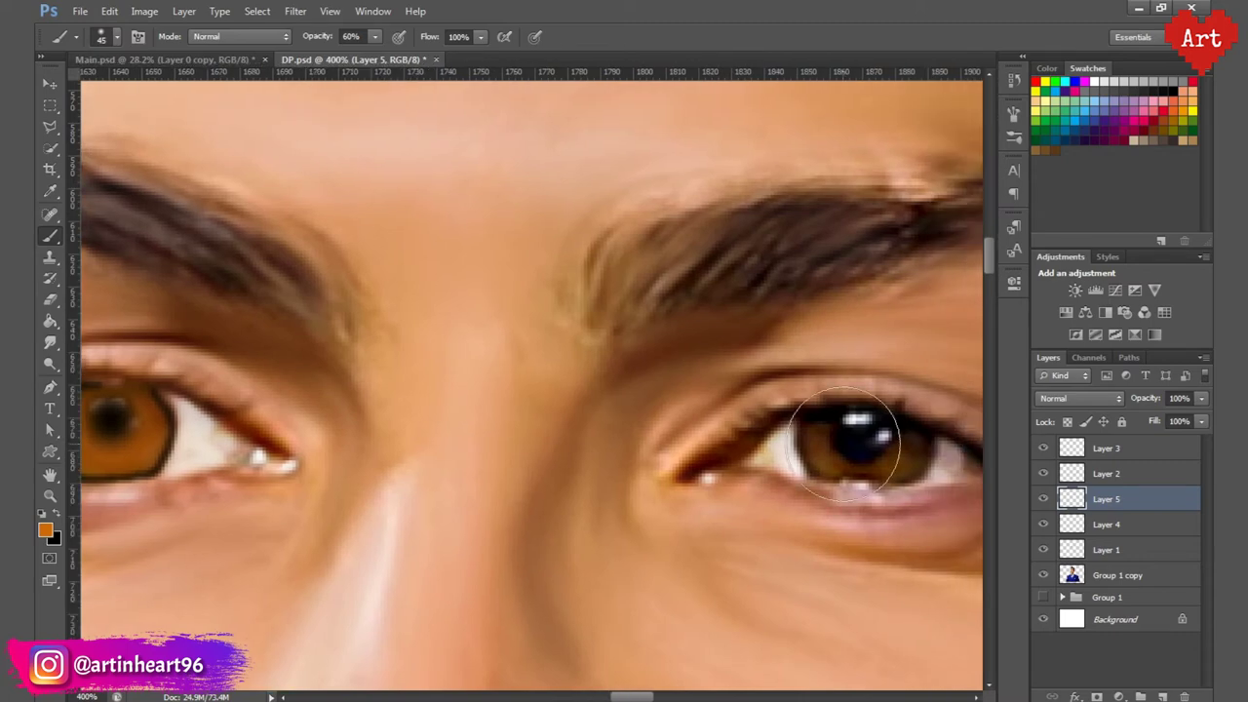
left_click(861, 445)
left_click(871, 443)
left_click_drag(881, 520, 898, 518)
Step: Erase the orange paint spilling past the iris edges with a 9 px eraser at 80% opacity
key("e")
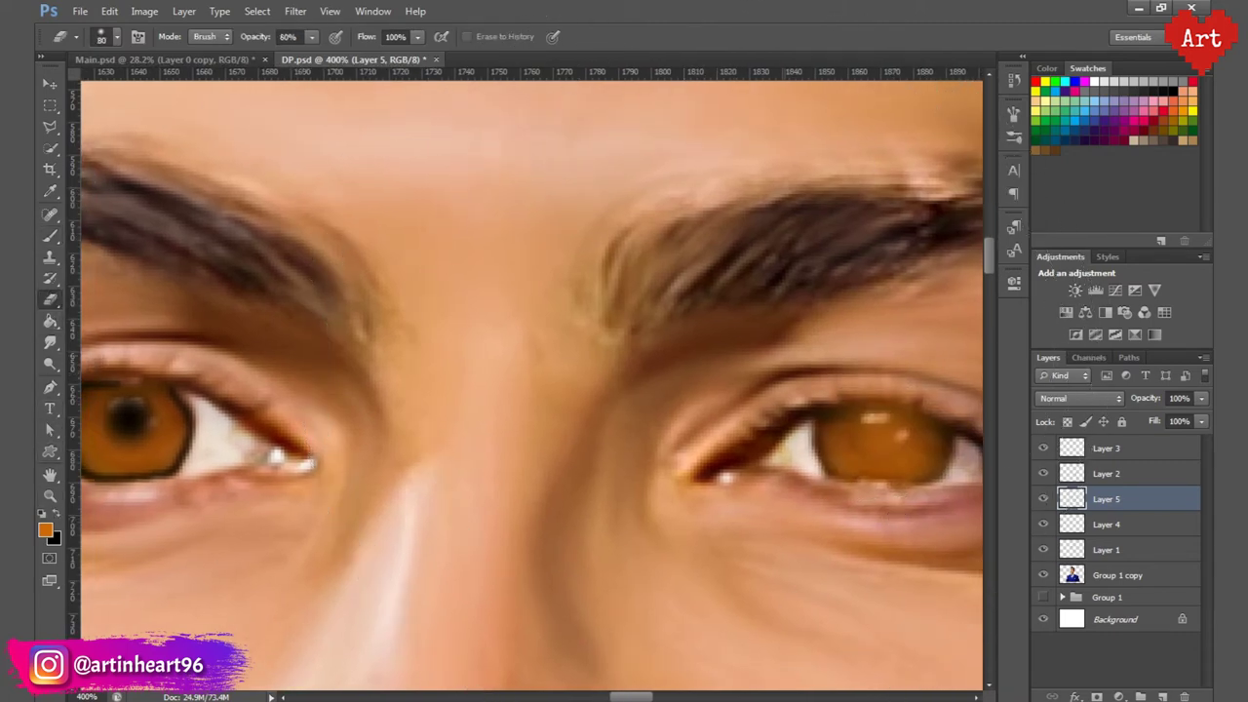
left_click_drag(926, 414, 827, 404)
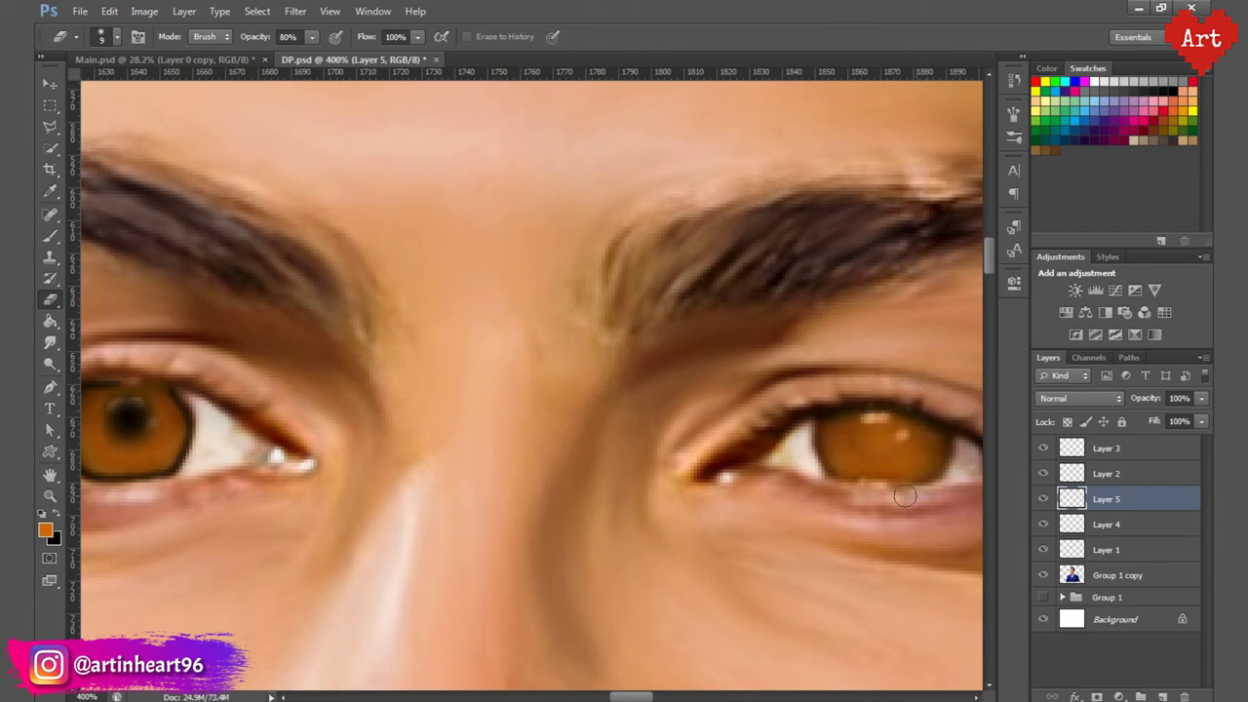
left_click_drag(311, 410, 382, 422)
left_click_drag(242, 394, 167, 390)
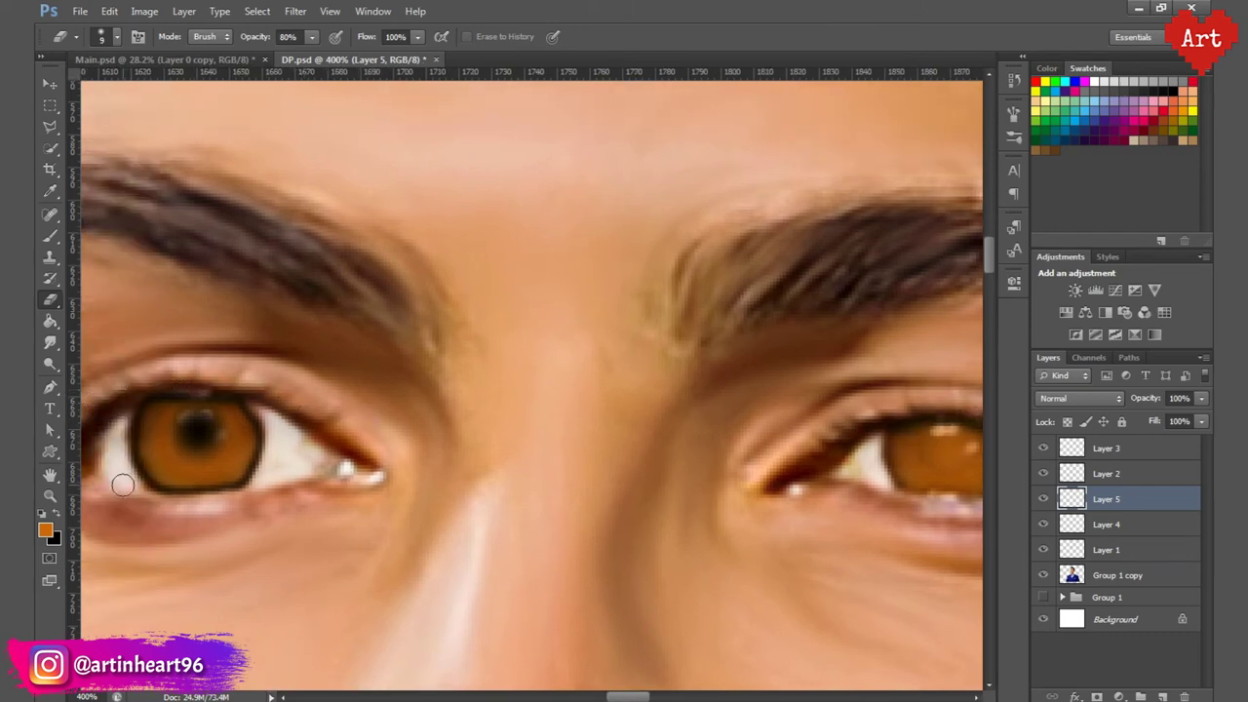
Step: Blend the orange iris layer using Linear Dodge (Add)
key("ctrl+minus")
left_click(1079, 398)
left_click(1075, 166)
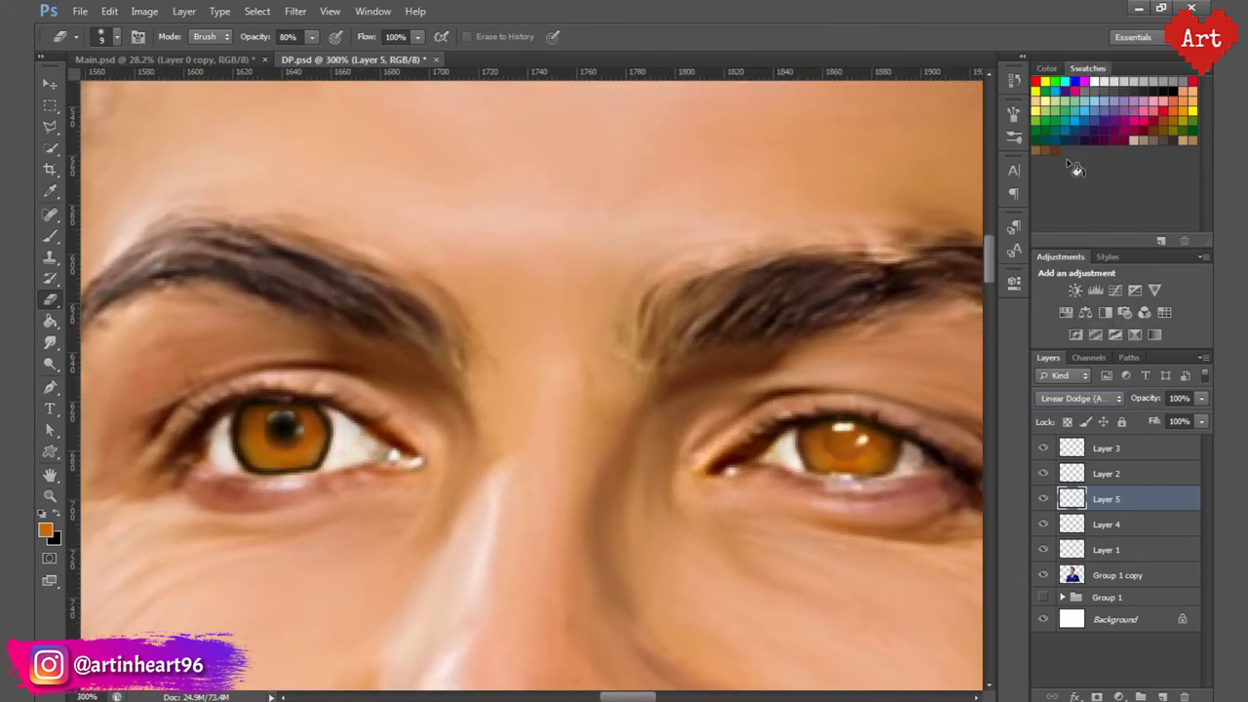
Step: Try other blend modes on Layer 5, including Linear Light and Color, and return it to Linear Dodge (Add)
left_click(1079, 398)
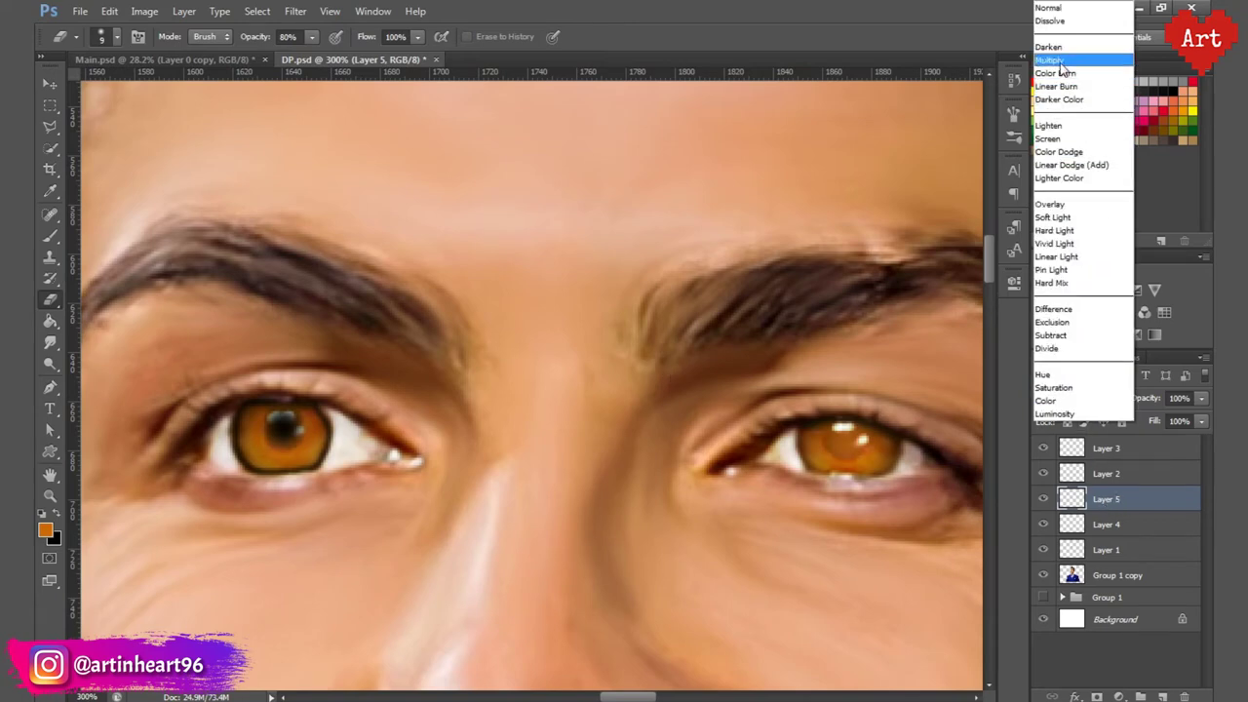
left_click(1076, 121)
key("shift+plus")
key("shift+plus")
key("shift+plus")
key("shift+plus")
key("shift+plus")
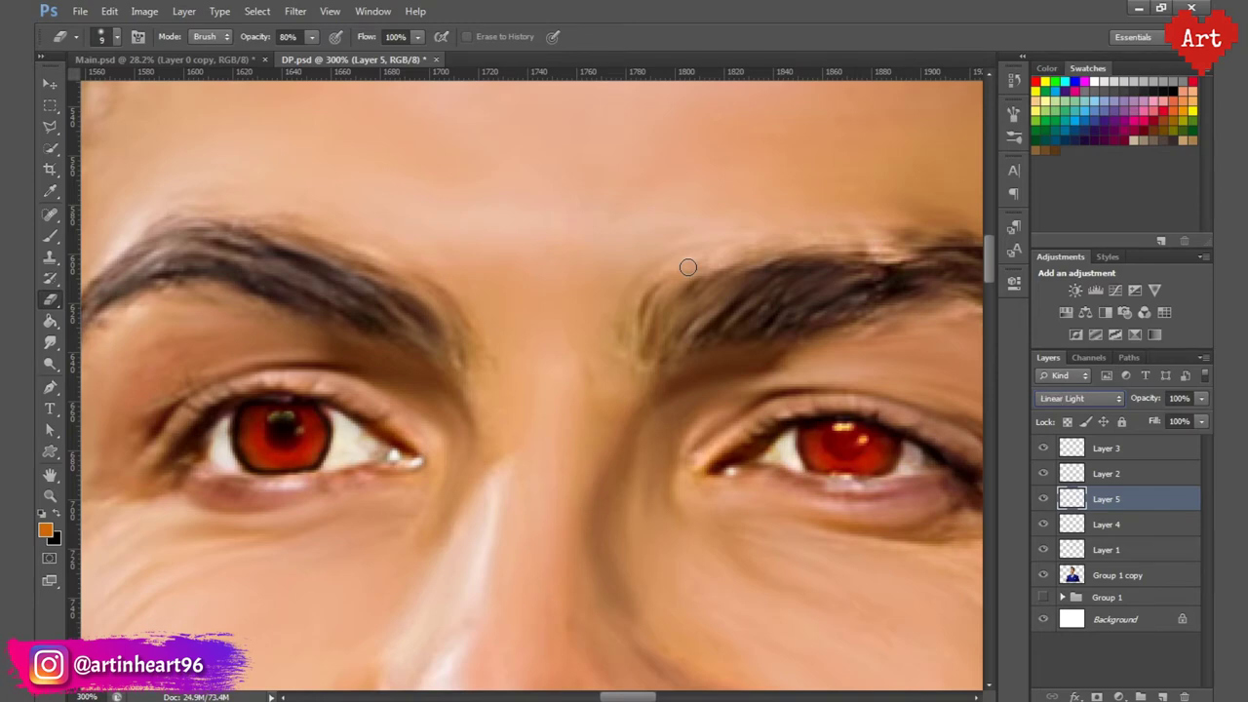
key("Down")
key("Down")
key("Down")
key("Down")
key("Down")
key("Down")
key("Down")
key("Down")
key("Down")
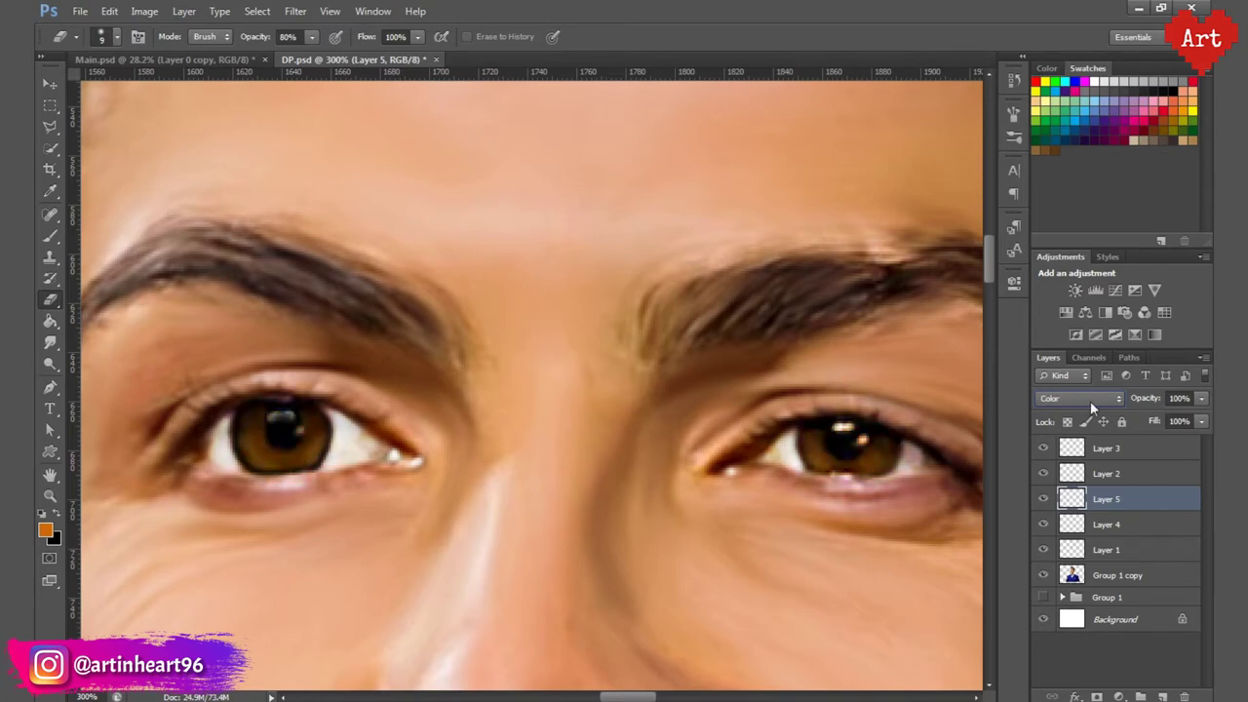
left_click(1090, 400)
left_click(1068, 283)
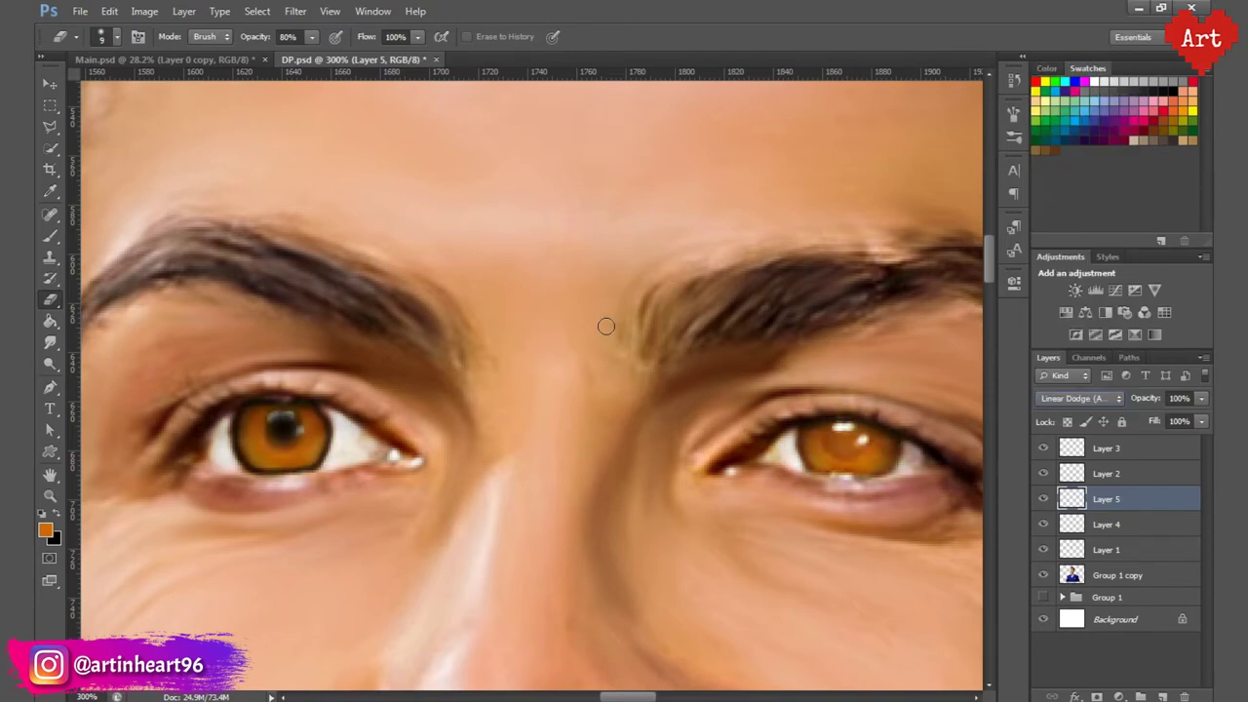
Step: Try reducing the opacity of the orange iris layer to 40%
scroll(534, 381, "down", 2)
scroll(488, 380, "up", 1)
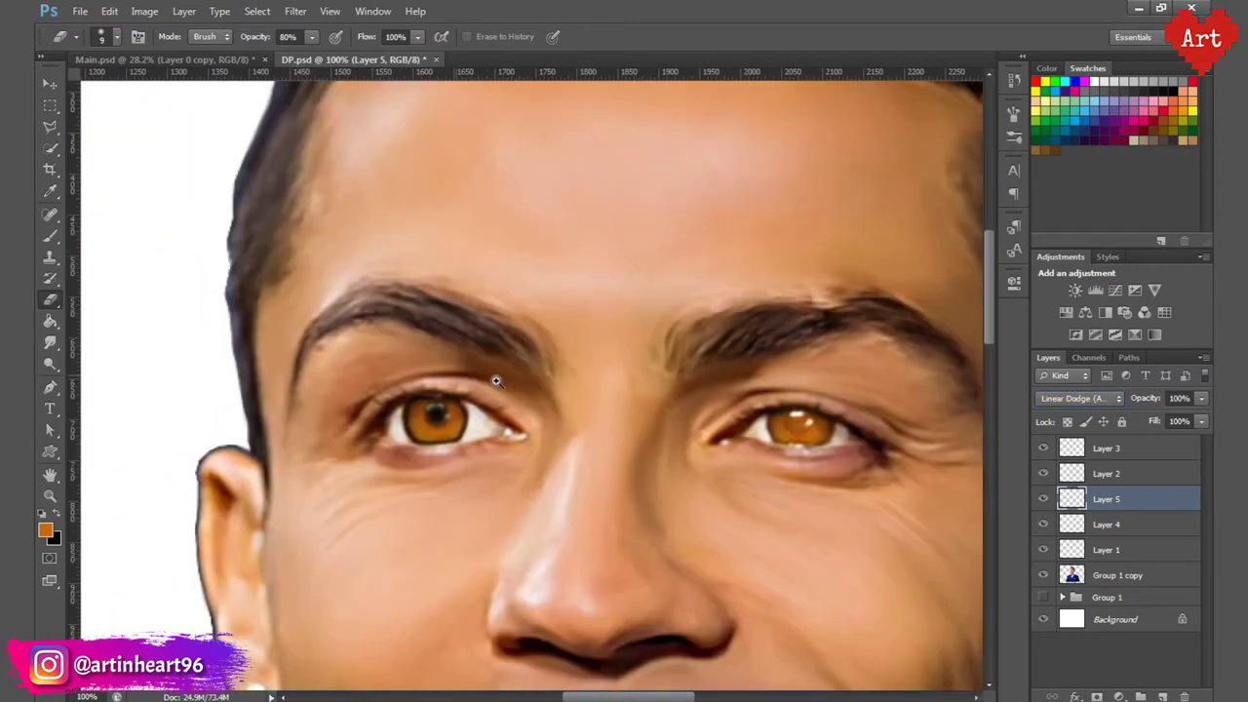
left_click(1202, 399)
left_click_drag(1185, 399, 1144, 403)
type("30")
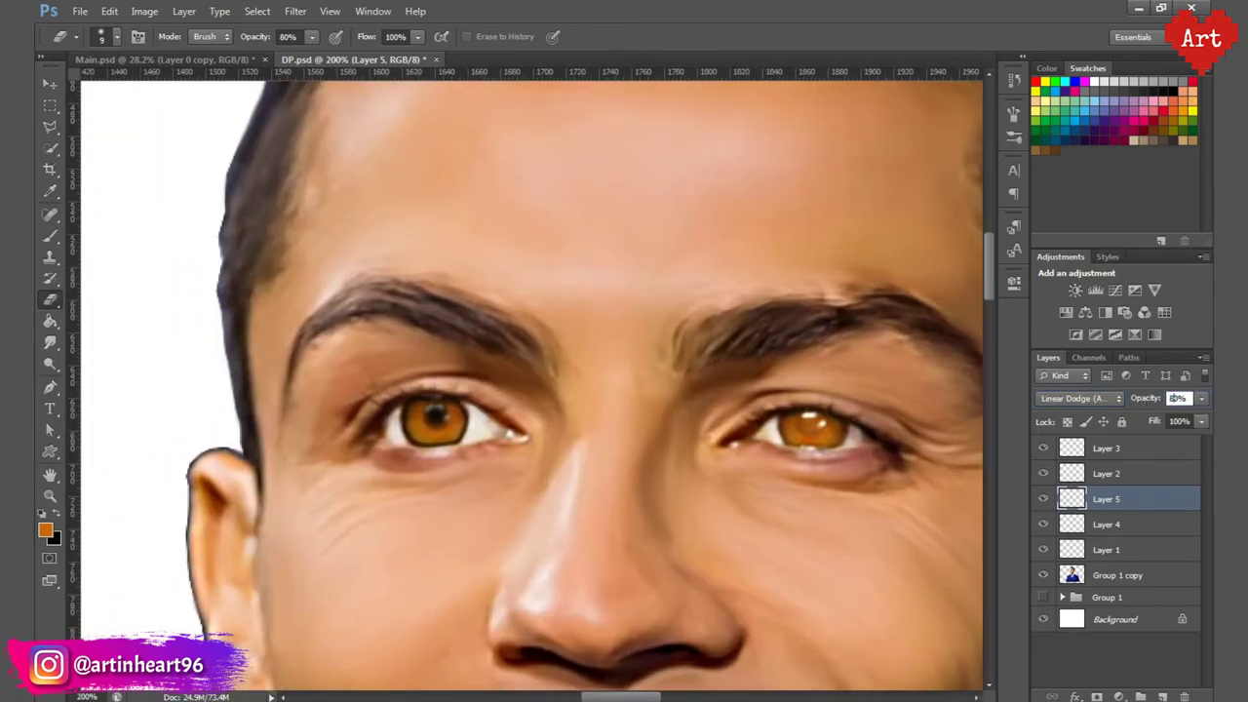
type("3")
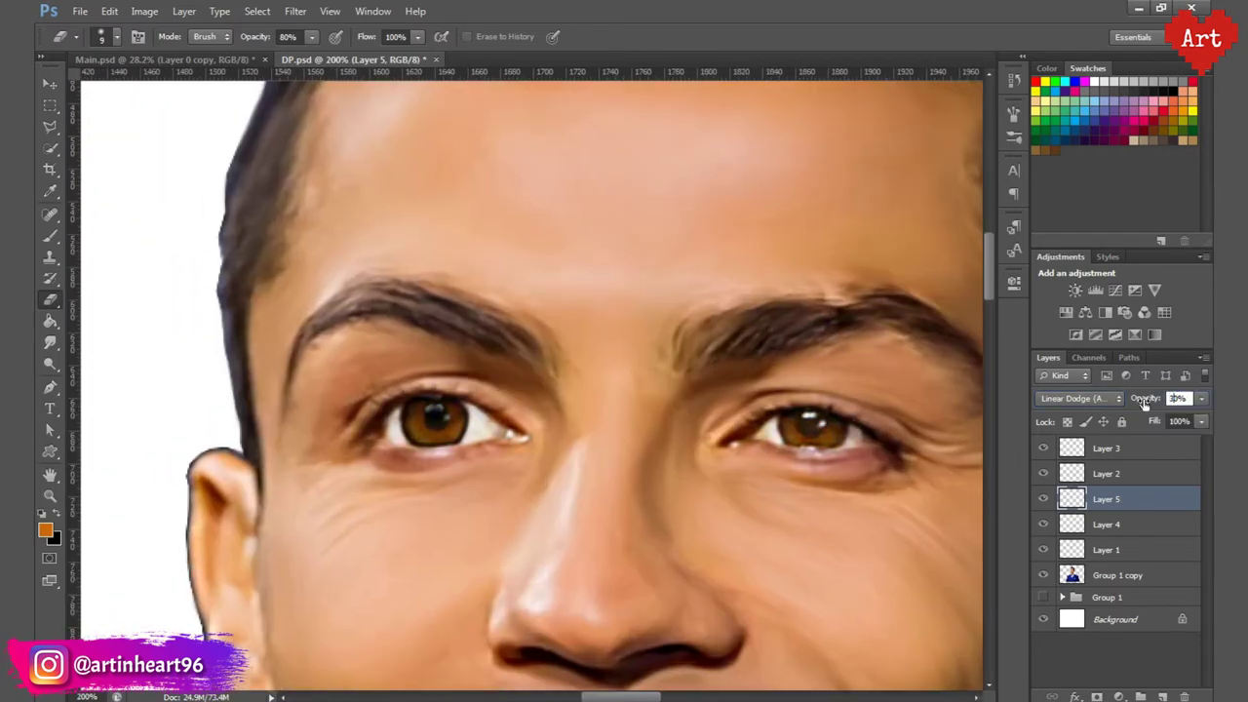
left_click_drag(1145, 403, 1146, 403)
Step: Try the Overlay and Color Dodge blend modes on the orange iris layer
left_click(1078, 398)
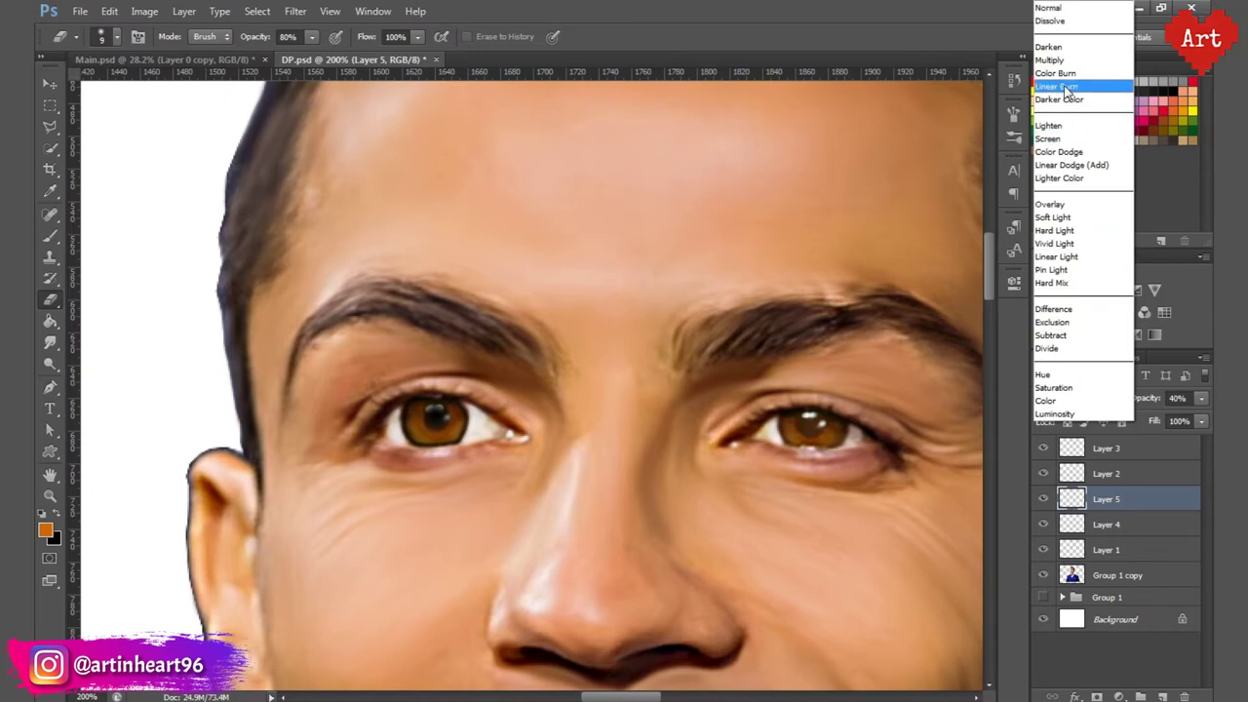
left_click(1050, 203)
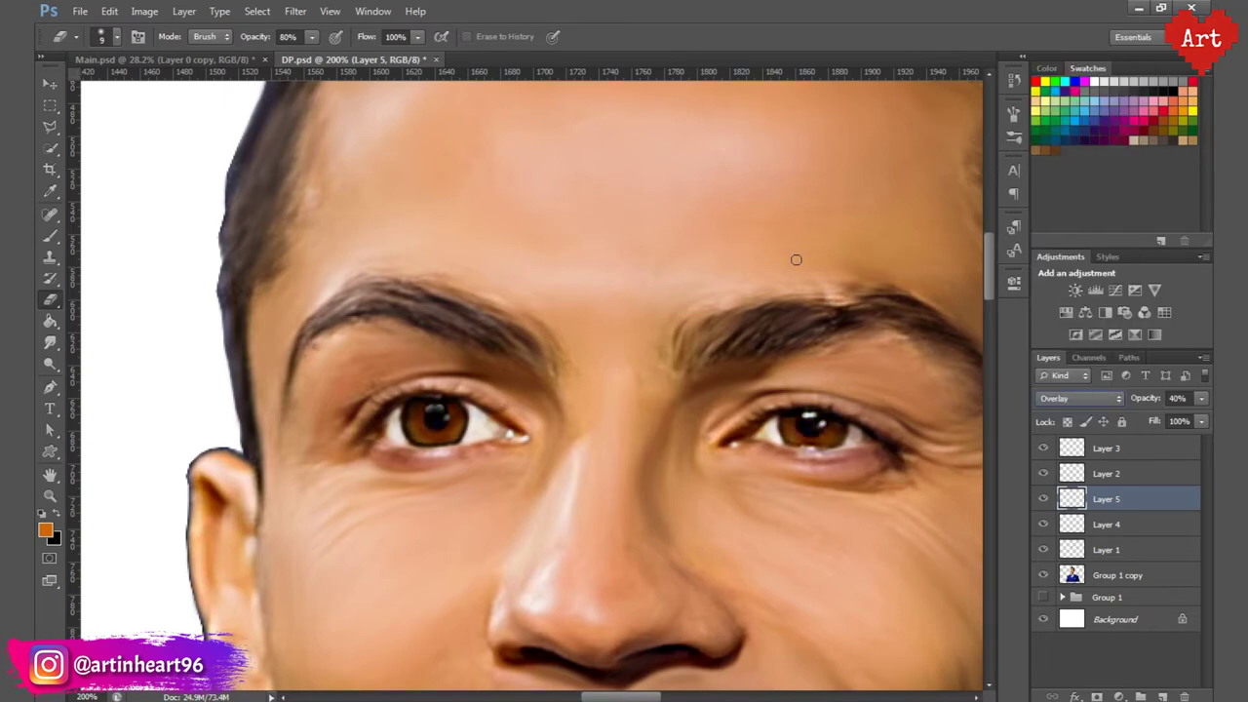
key("shift+minus")
key("shift+minus")
key("shift+minus")
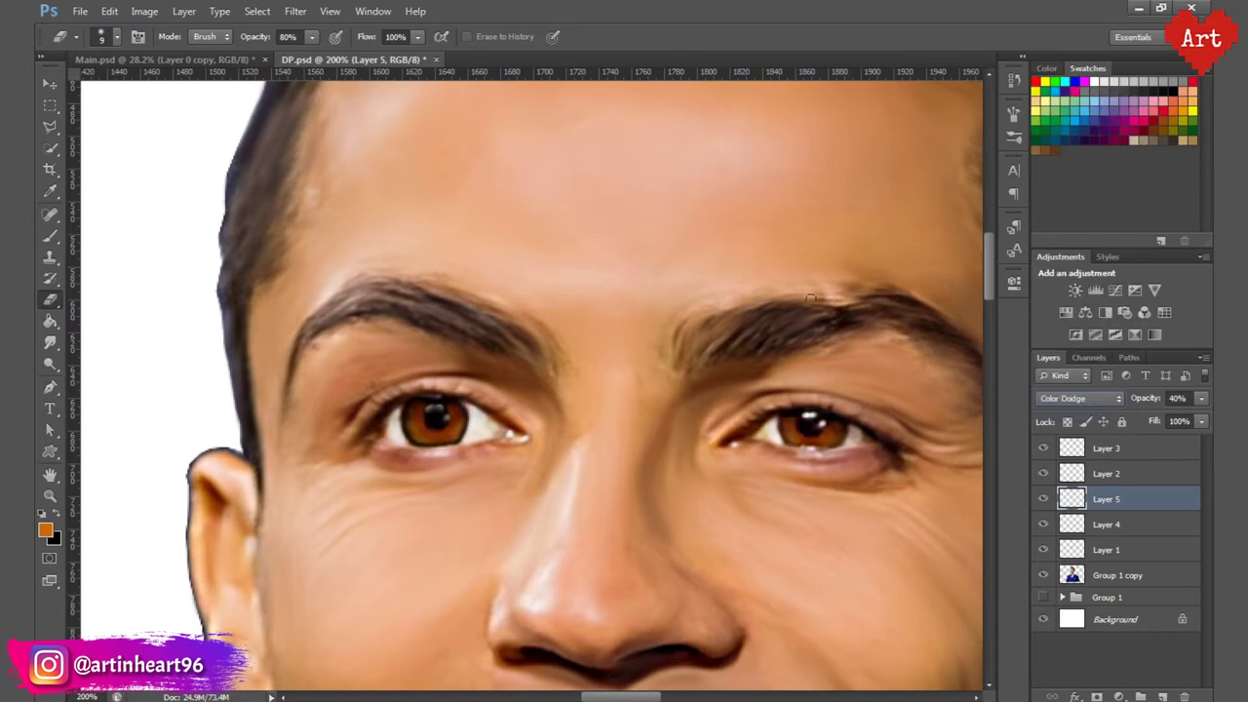
Step: Set Layer 5 to 30% opacity with Linear Dodge (Add) blending
left_click_drag(1175, 398, 1156, 402)
type("3")
key("Return")
left_click(1089, 400)
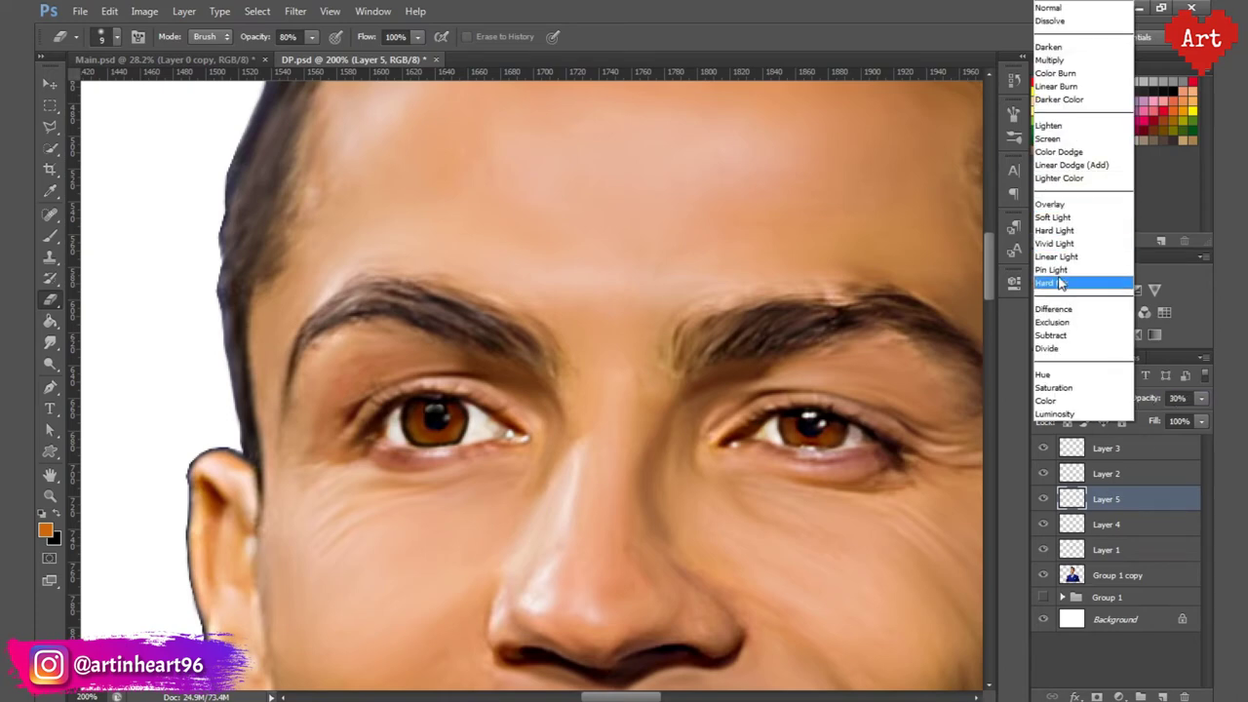
left_click(1073, 166)
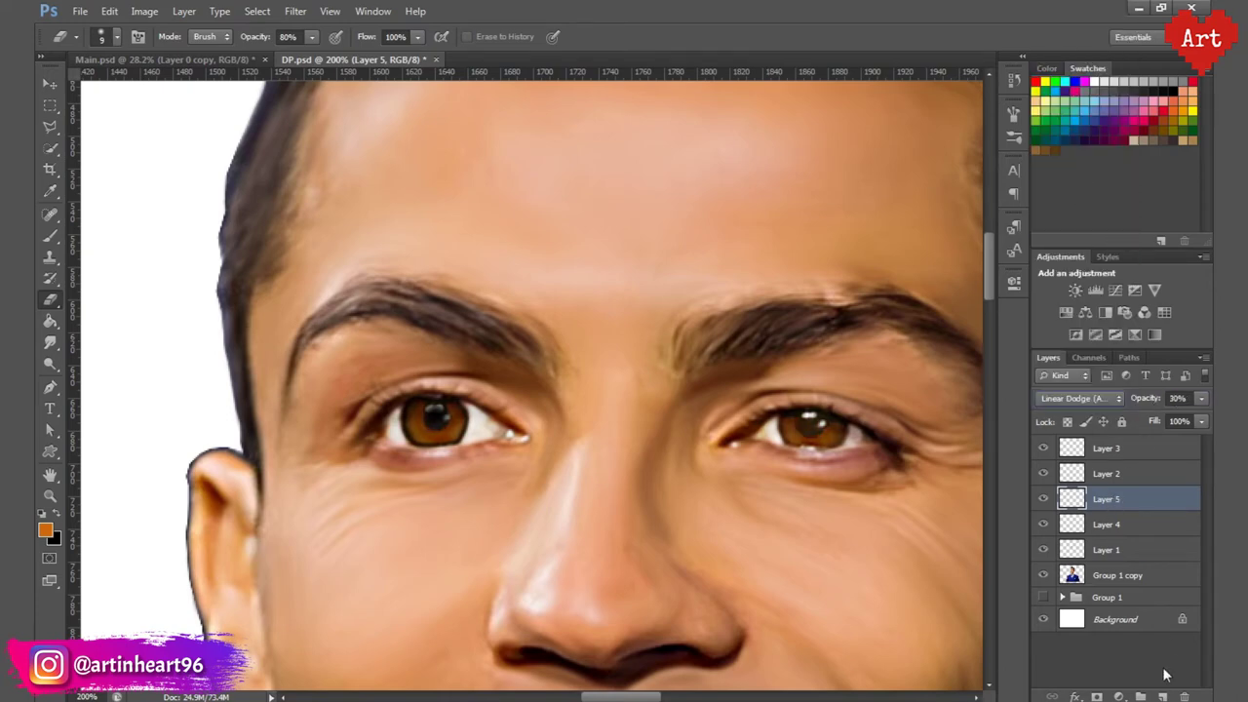
Step: Add a Hue/Saturation adjustment layer with Colorize enabled and clip it to Layer 5
left_click(1118, 695)
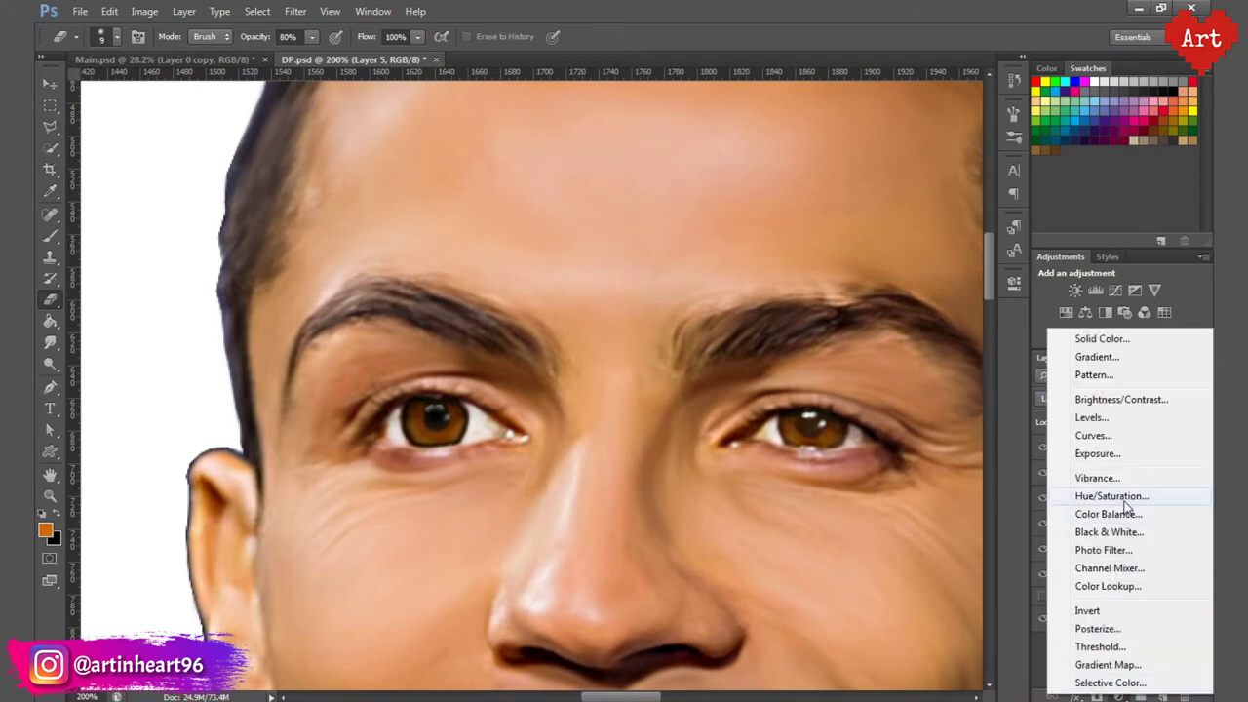
left_click(1124, 500)
left_click(851, 472)
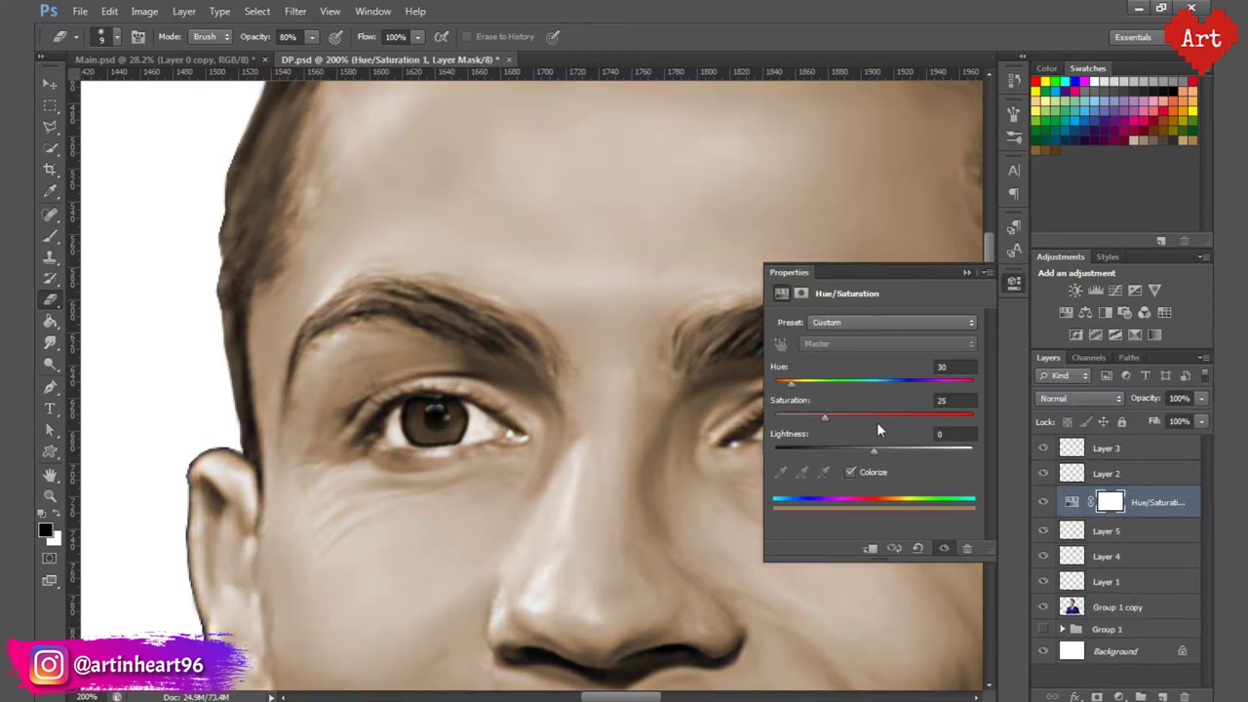
left_click(870, 548)
Step: Set the adjustment's saturation to 100 and lightness to -33, and shift its hue toward a redder orange
left_click_drag(825, 417, 947, 424)
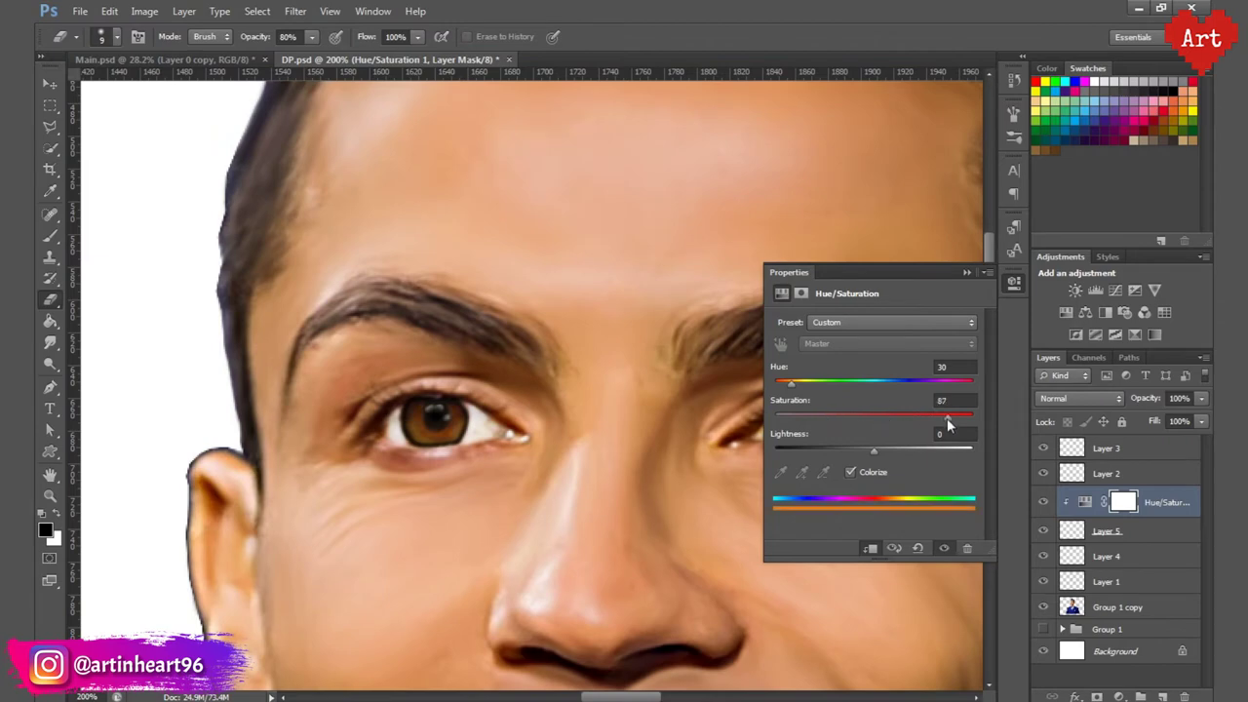
mouse_move(789, 386)
left_mouse_down()
mouse_move(892, 381)
mouse_move(756, 384)
mouse_move(787, 383)
left_mouse_up()
left_click_drag(874, 449, 841, 448)
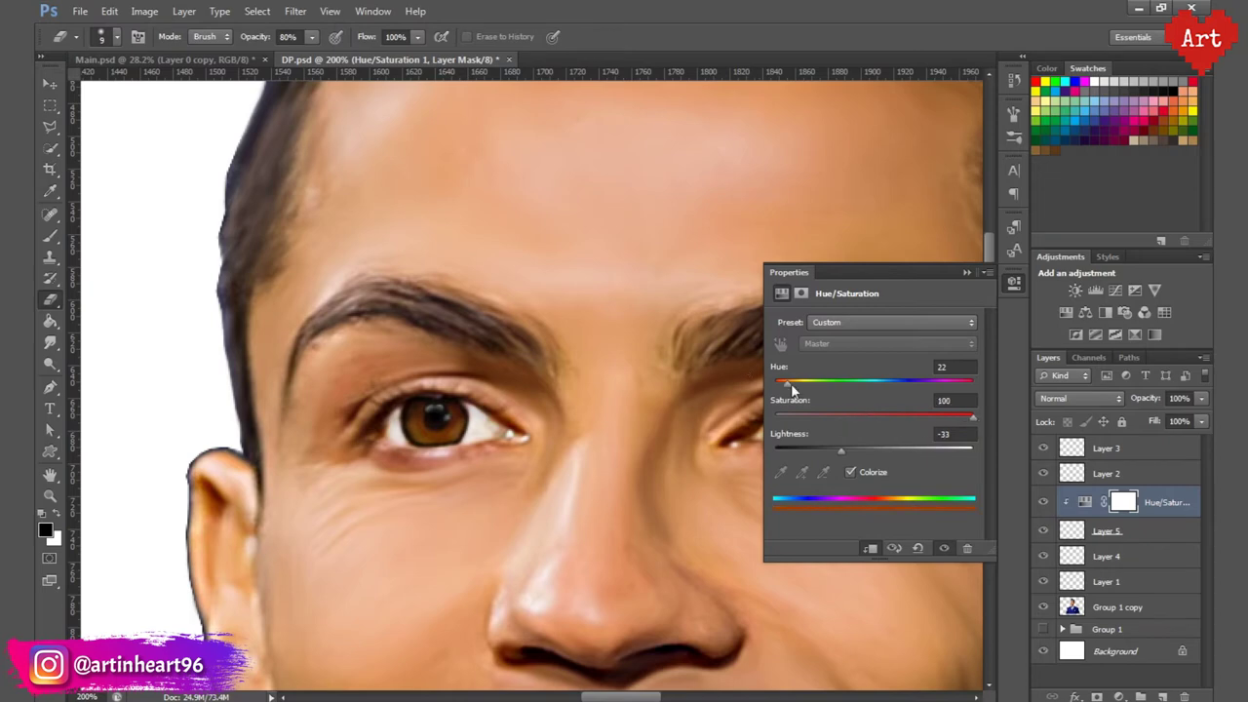
mouse_move(791, 383)
left_mouse_down()
mouse_move(908, 391)
mouse_move(785, 387)
left_mouse_up()
left_click(1014, 283)
Step: Merge the Hue/Saturation adjustment layer with Layer 5
left_click(1116, 535, "shift")
right_click(1156, 511)
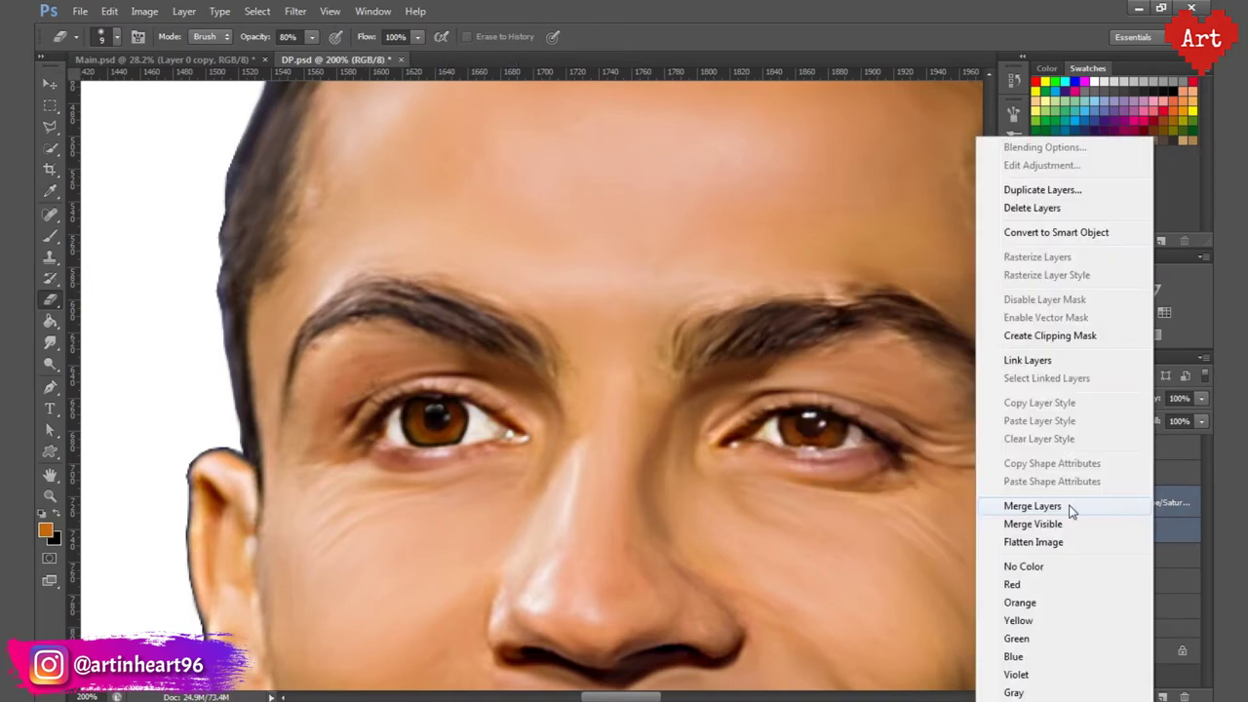
left_click(1033, 506)
Step: Erase the merged iris colour over both pupils with a 30 px eraser at 80% opacity
key("ctrl+plus")
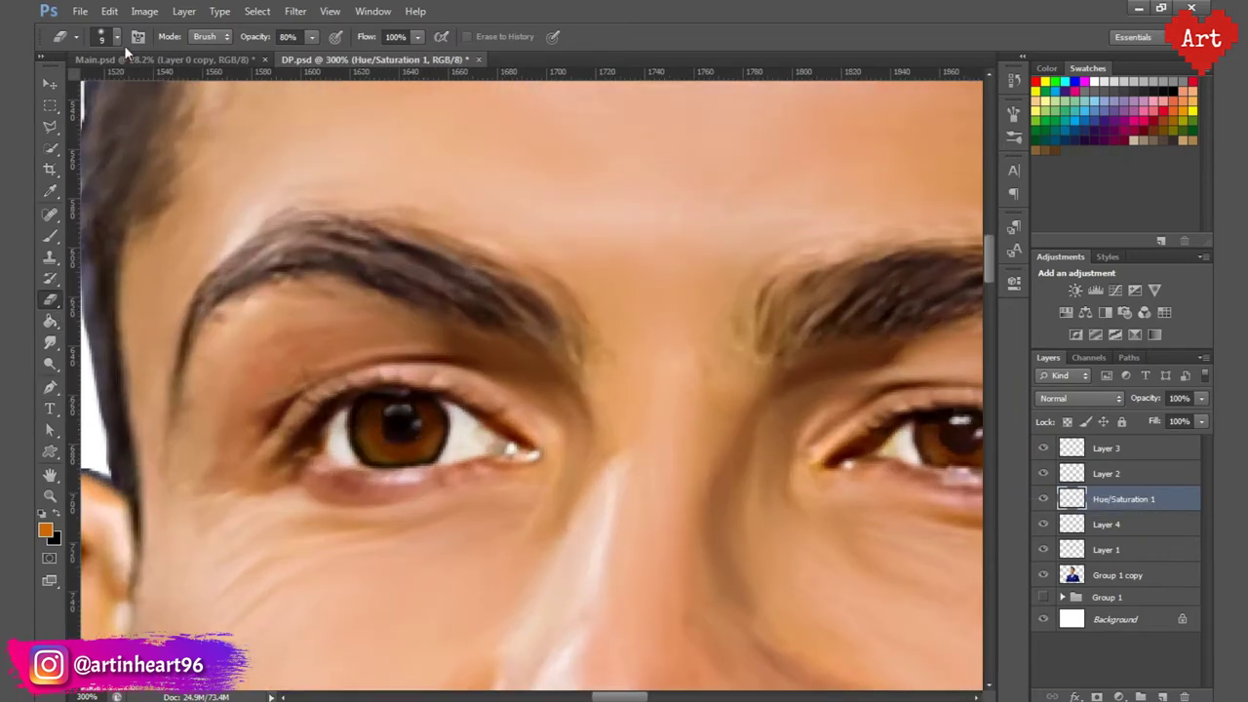
left_click(116, 36)
key("Escape")
key("bracketright")
mouse_move(394, 409)
left_mouse_down()
mouse_move(404, 416)
mouse_move(176, 384)
left_mouse_up()
left_click_drag(738, 395, 742, 395)
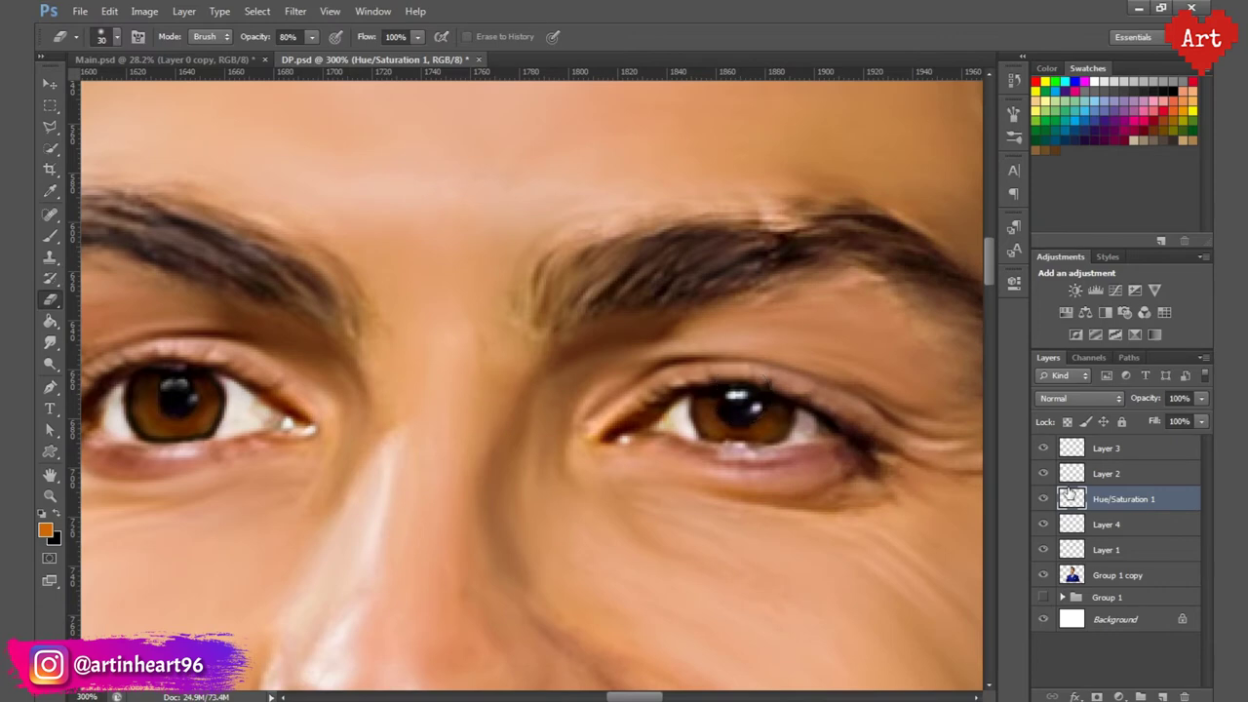
Step: Set up a 15 px black brush on Layer 3 and compare the eyes with that layer hidden and shown
left_click(1128, 473)
left_click(1112, 449)
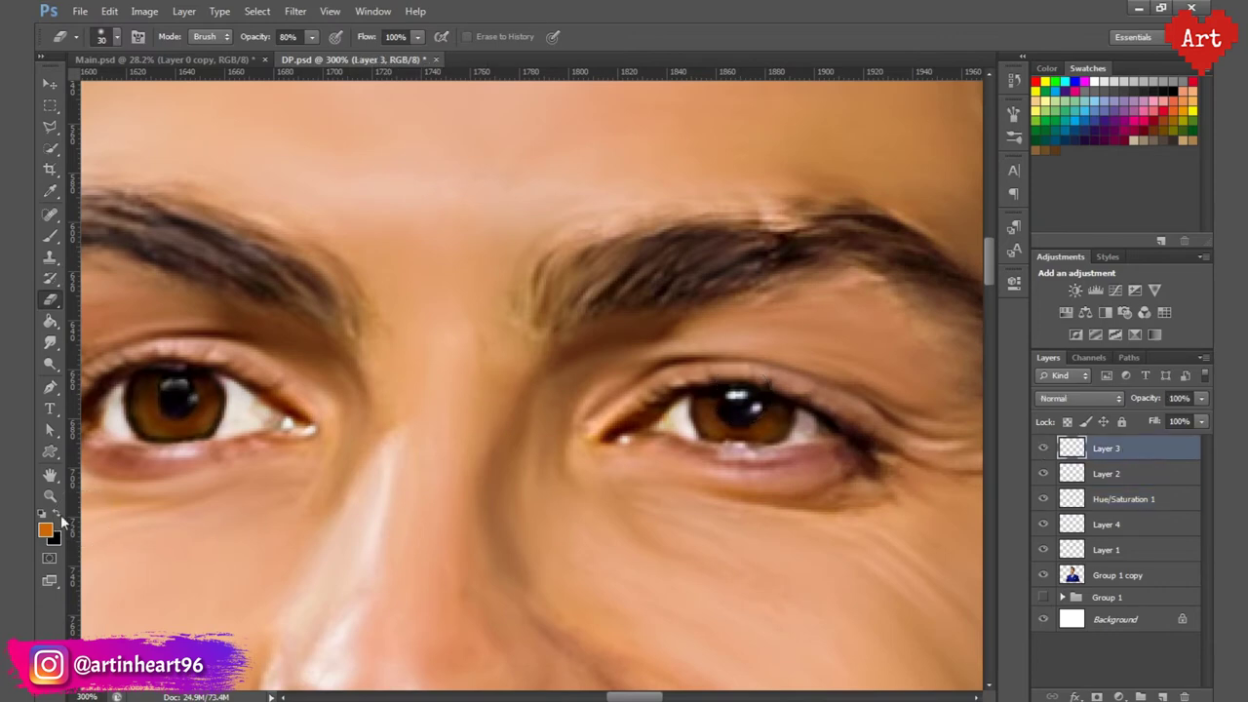
left_click(57, 524)
left_click(49, 235)
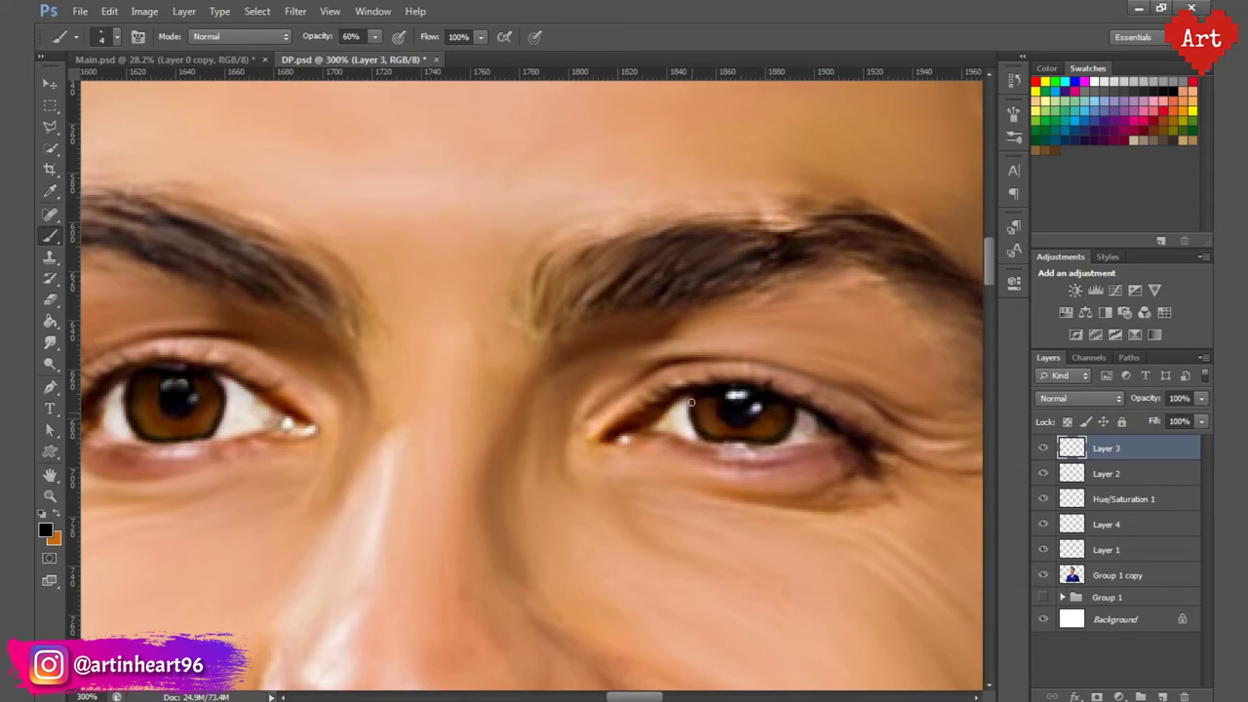
key("bracketright")
left_click(1044, 448)
left_click(1044, 448)
Step: Examine the retouched eyes both from a distance and close up
key("ctrl+minus")
key("ctrl+minus")
key("ctrl+minus")
key("ctrl+minus")
left_click_drag(486, 396, 430, 415)
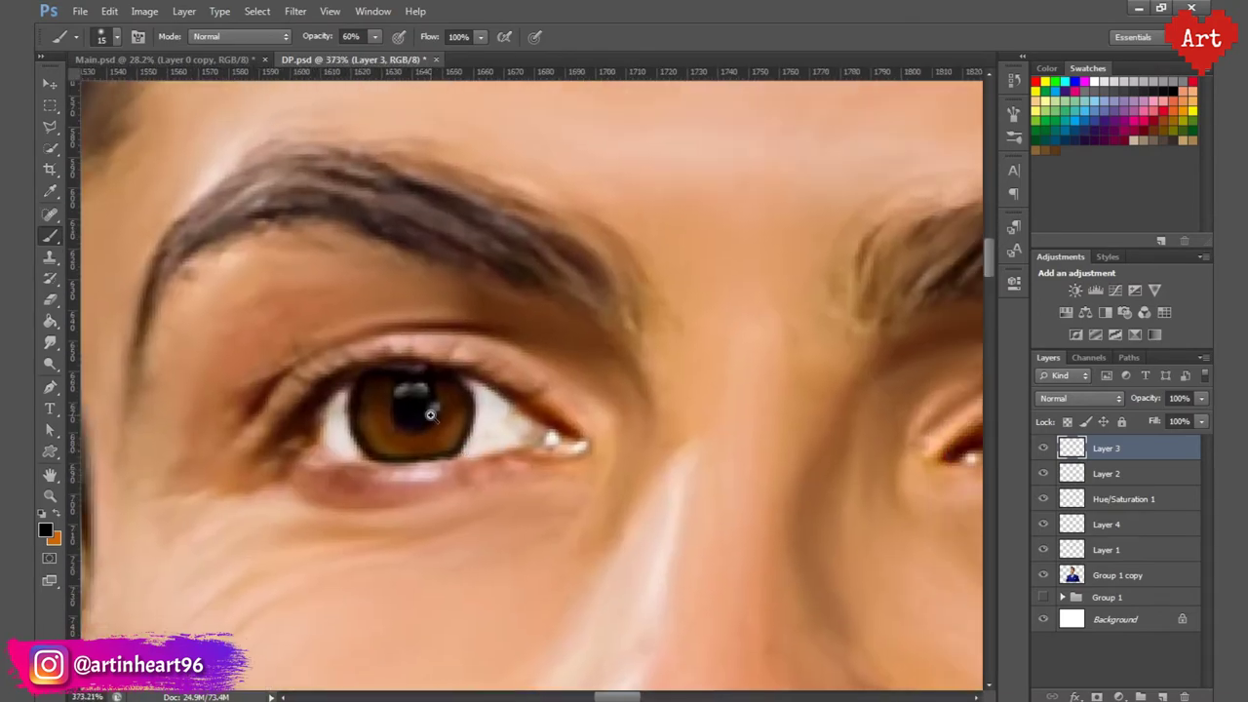
left_click_drag(557, 442, 517, 466)
left_click(533, 448, "alt")
left_click(532, 447, "alt")
left_click(546, 451, "alt")
left_click(556, 453, "alt")
left_click(517, 466)
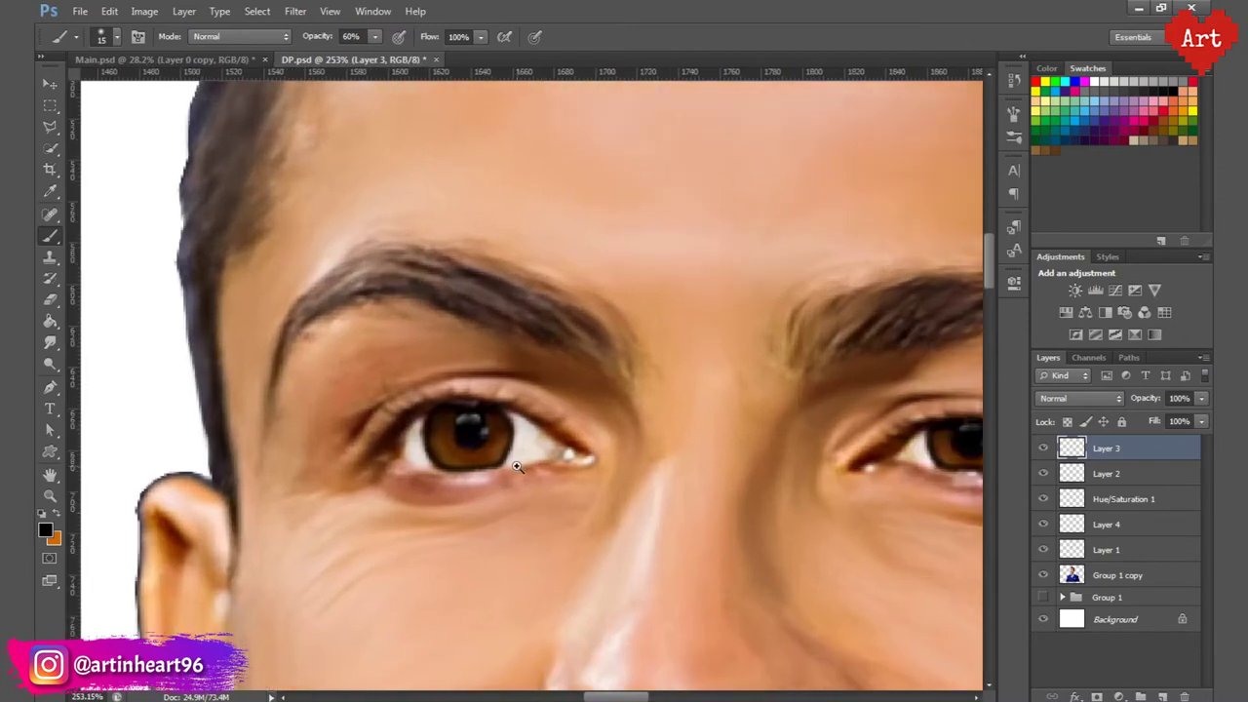
Step: Create a new layer above Layer 3 and choose a dark reddish brown, based on a tone sampled at the eye corner
left_click(1162, 697)
left_click(56, 513)
left_click(46, 530)
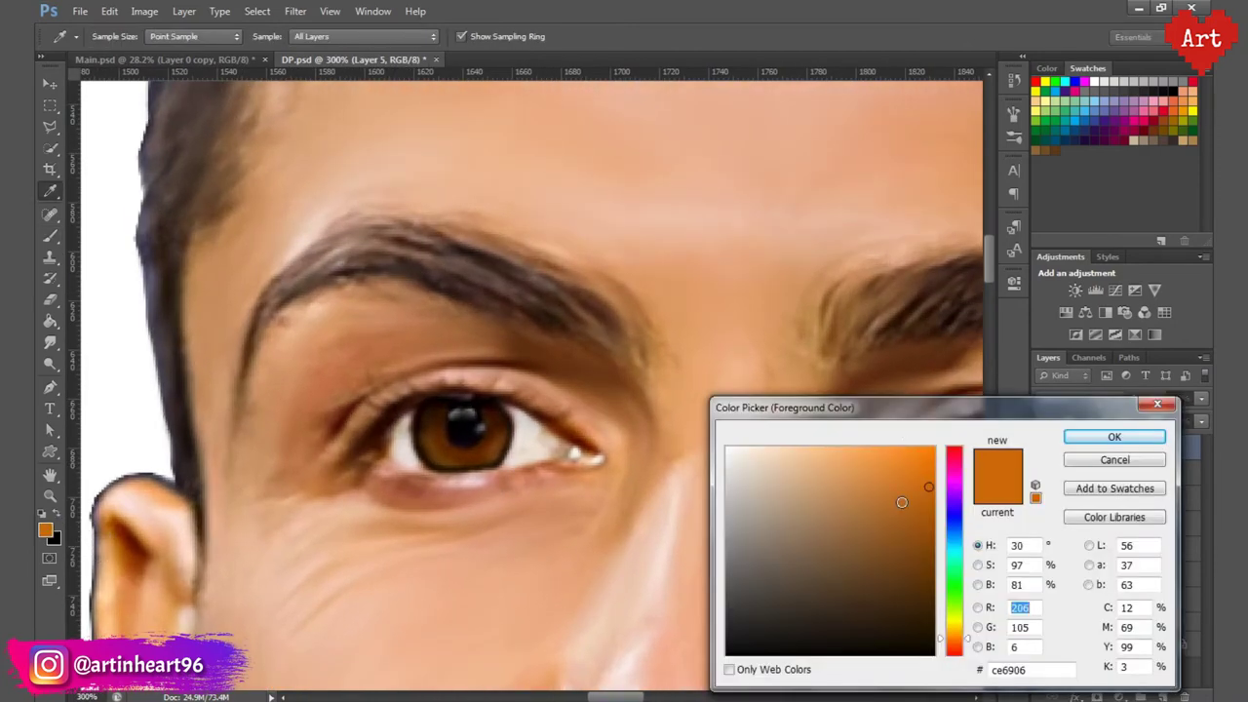
left_click(554, 425)
left_click_drag(922, 566, 866, 582)
left_click(1115, 438)
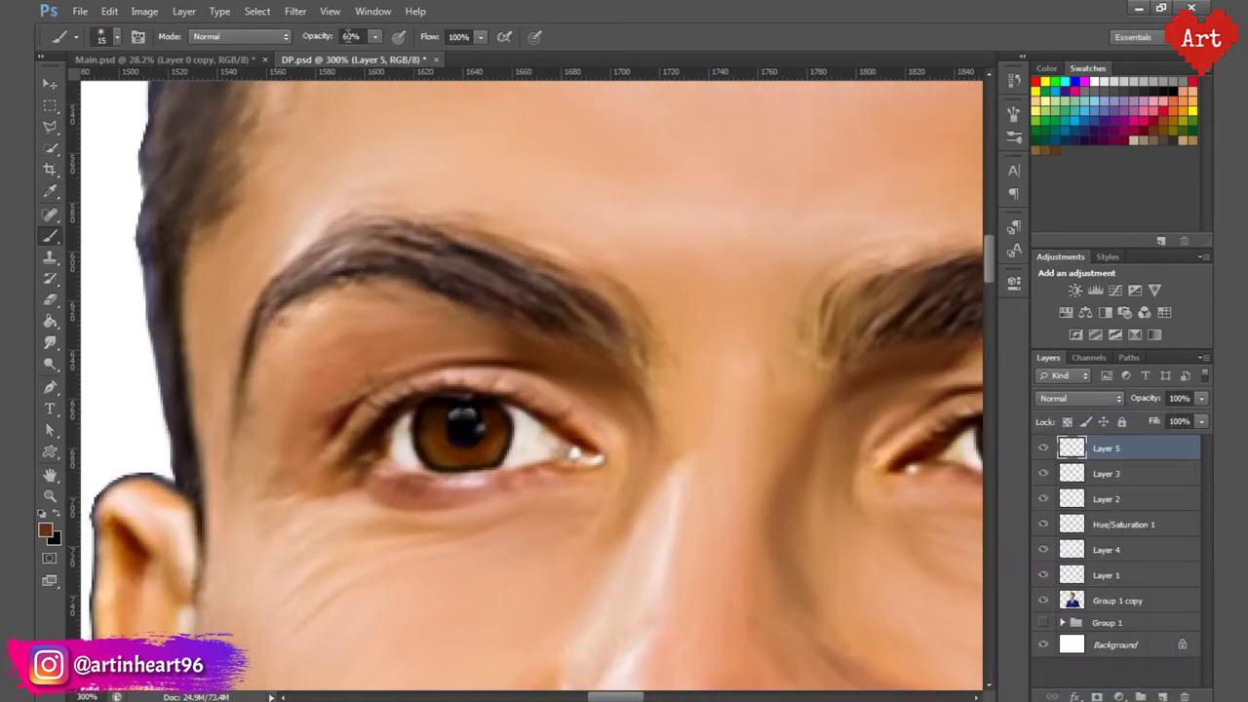
Step: Set the brush to 30% opacity and a size of 3 px
left_click_drag(348, 36, 315, 39)
type("3")
key("Return")
key("bracketleft")
key("bracketleft")
key("bracketleft")
key("bracketleft")
key("bracketleft")
key("bracketleft")
left_click(1017, 116)
left_click(1015, 82)
left_click(922, 170)
left_click(914, 188)
left_click(1016, 81)
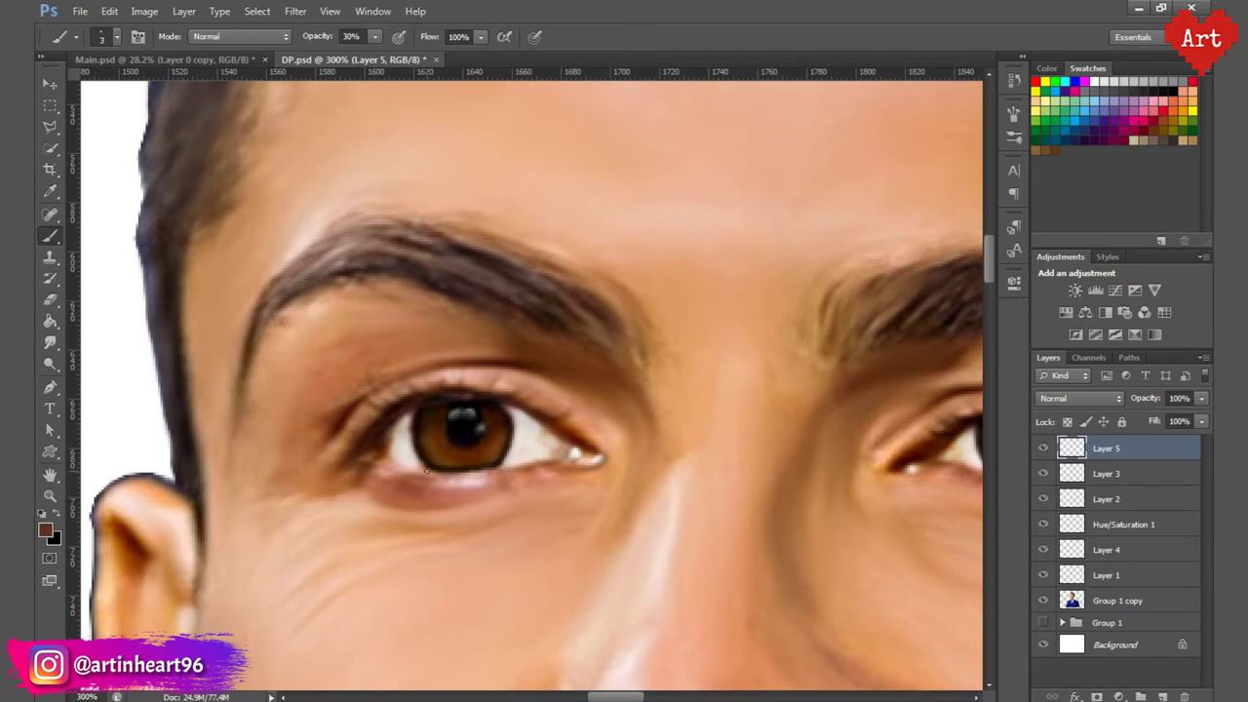
key("ctrl+z")
left_click_drag(392, 462, 427, 474)
key("ctrl+z")
Step: Paint faint reddish-brown lines along the lower lids of both eyes on Layer 5 and save the document
scroll(449, 431, "down", 6)
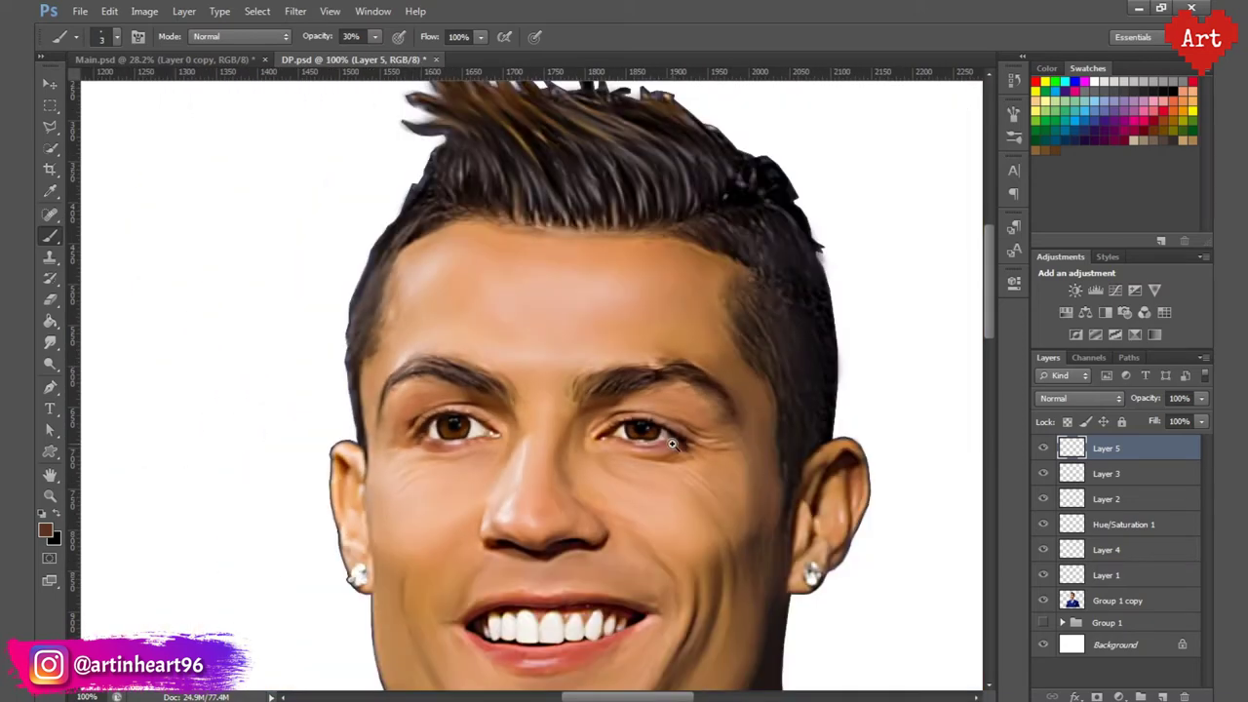
scroll(673, 442, "up", 7)
left_click_drag(591, 467, 775, 475)
scroll(322, 401, "down", 2)
left_click_drag(322, 401, 374, 403)
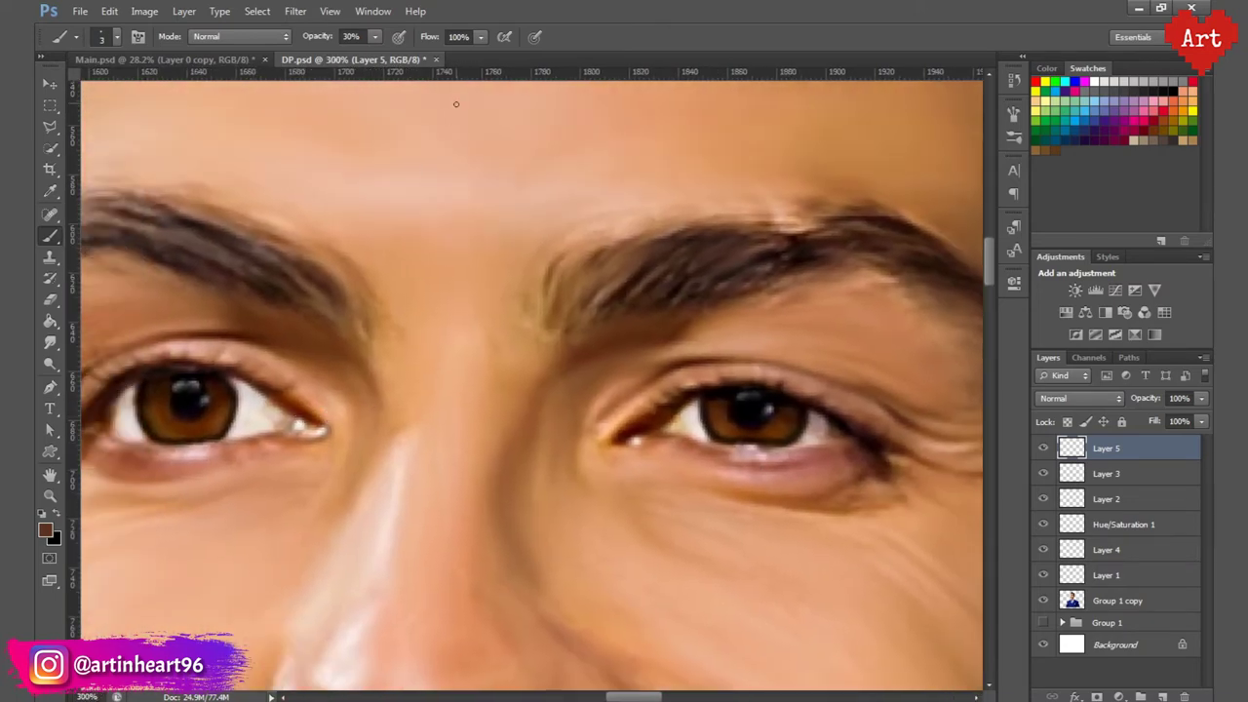
left_click(351, 36)
left_click(601, 37)
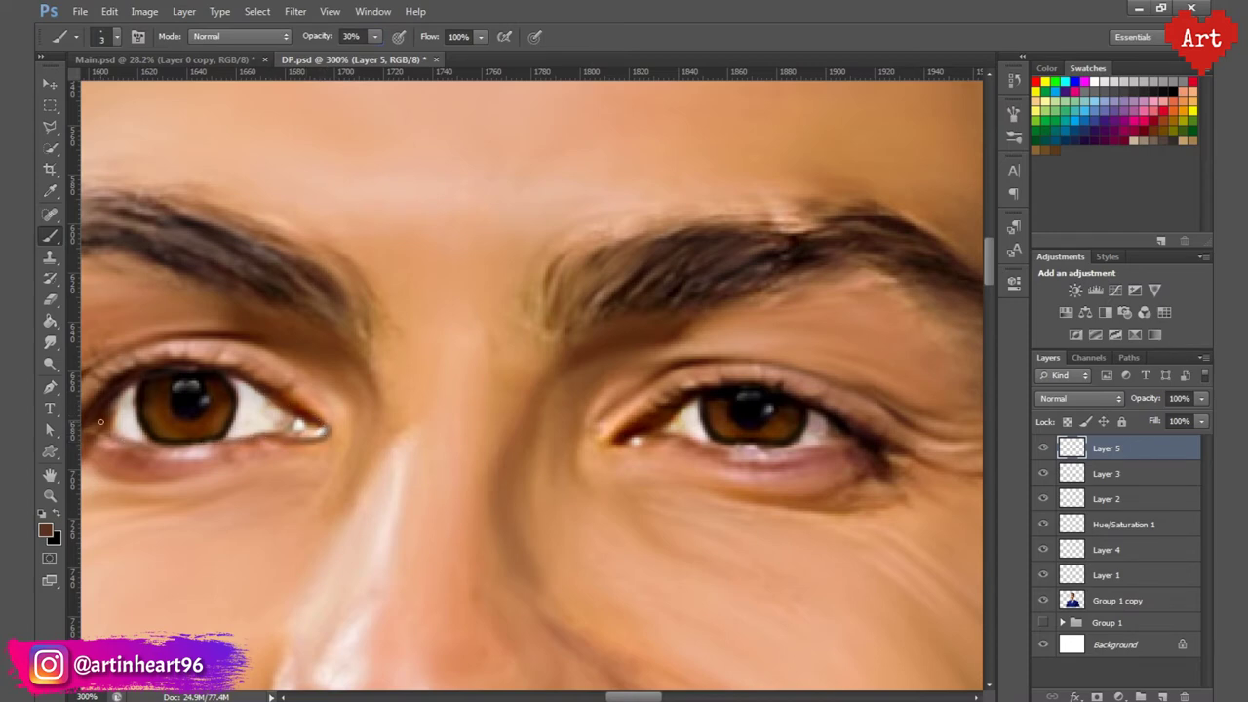
mouse_move(653, 382)
left_mouse_down()
mouse_move(529, 382)
mouse_move(624, 389)
mouse_move(729, 431)
left_mouse_up()
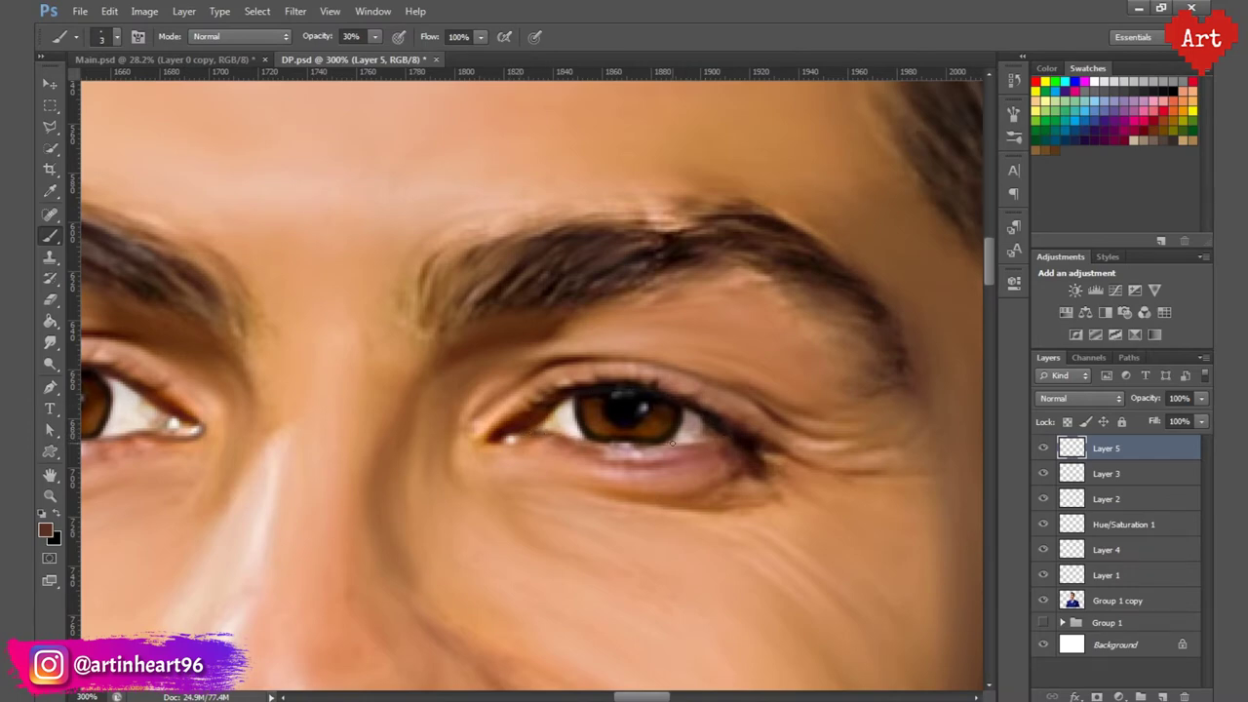
mouse_move(633, 410)
left_mouse_down()
mouse_move(598, 401)
mouse_move(630, 396)
left_mouse_up()
left_click_drag(374, 424, 388, 429)
key("ctrl+s")
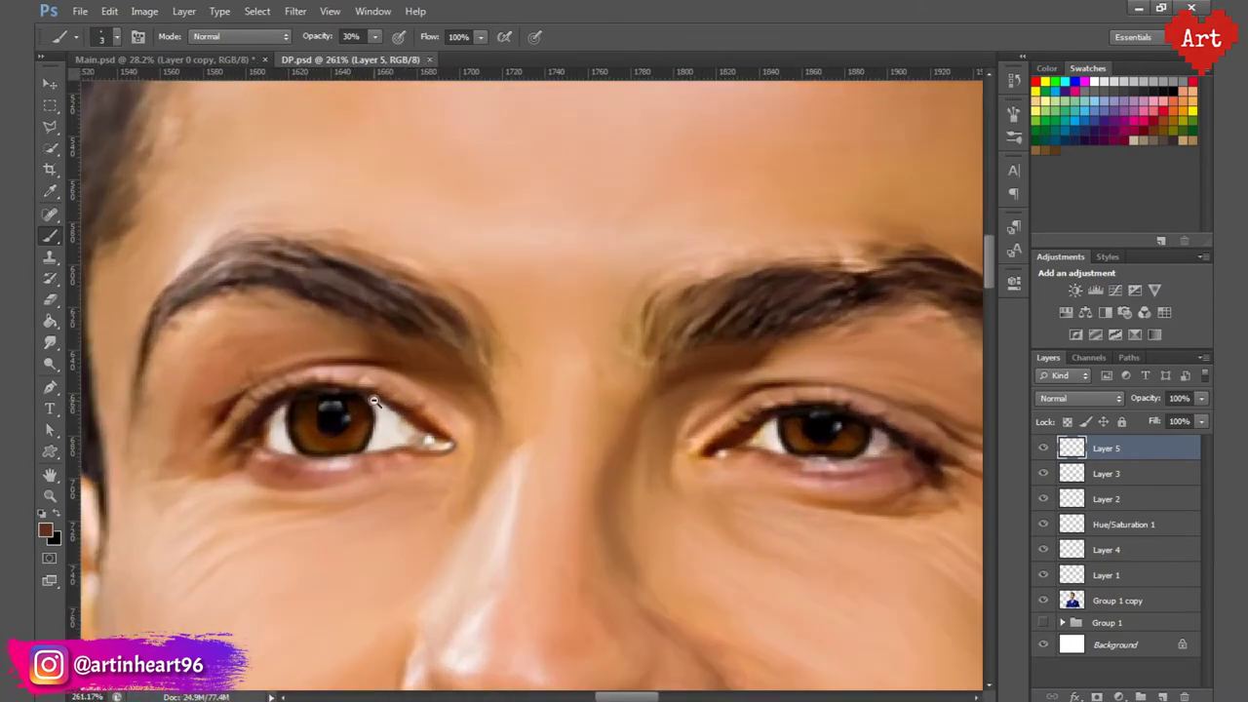
Step: Compare the eyes up close with Layer 5 hidden and shown
scroll(405, 413, "down", 5)
scroll(404, 445, "up", 2)
scroll(405, 445, "up", 5)
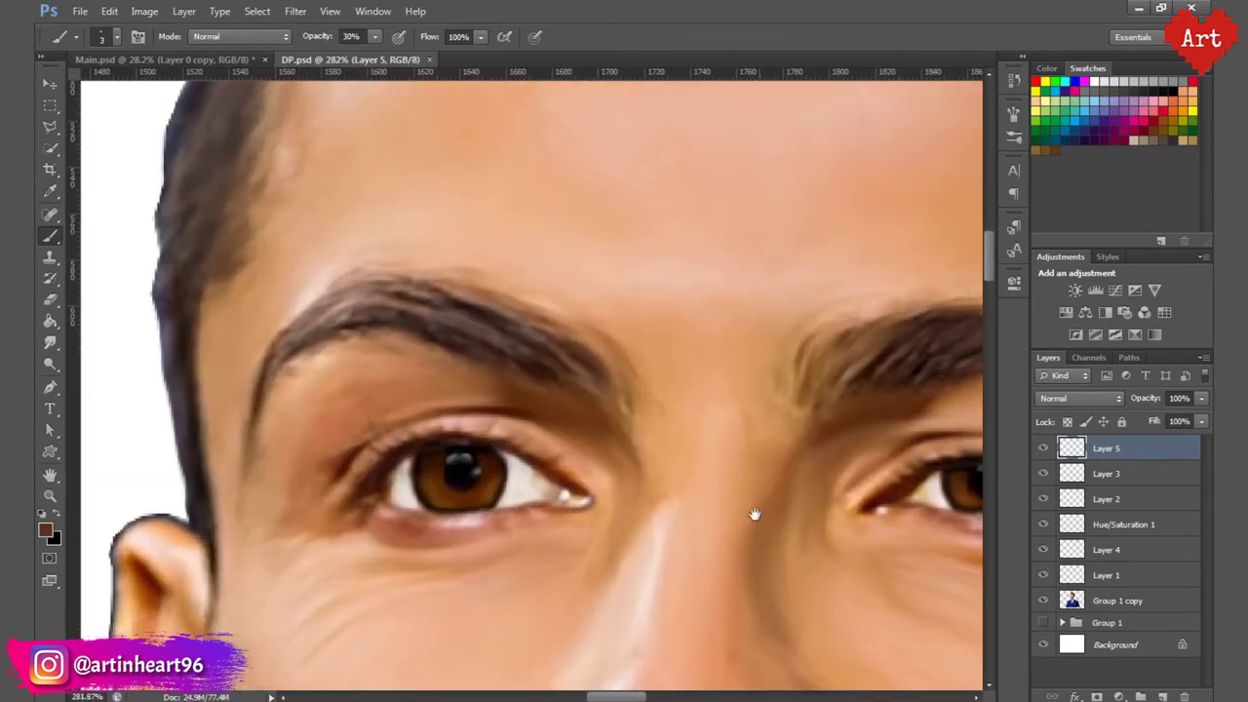
left_click_drag(755, 513, 724, 495)
left_click(1045, 450)
left_click(1045, 449)
Step: Create a new layer above Layer 5 and paint small white highlights on both pupils, hiding Layer 3 only while painting
left_click(1161, 697)
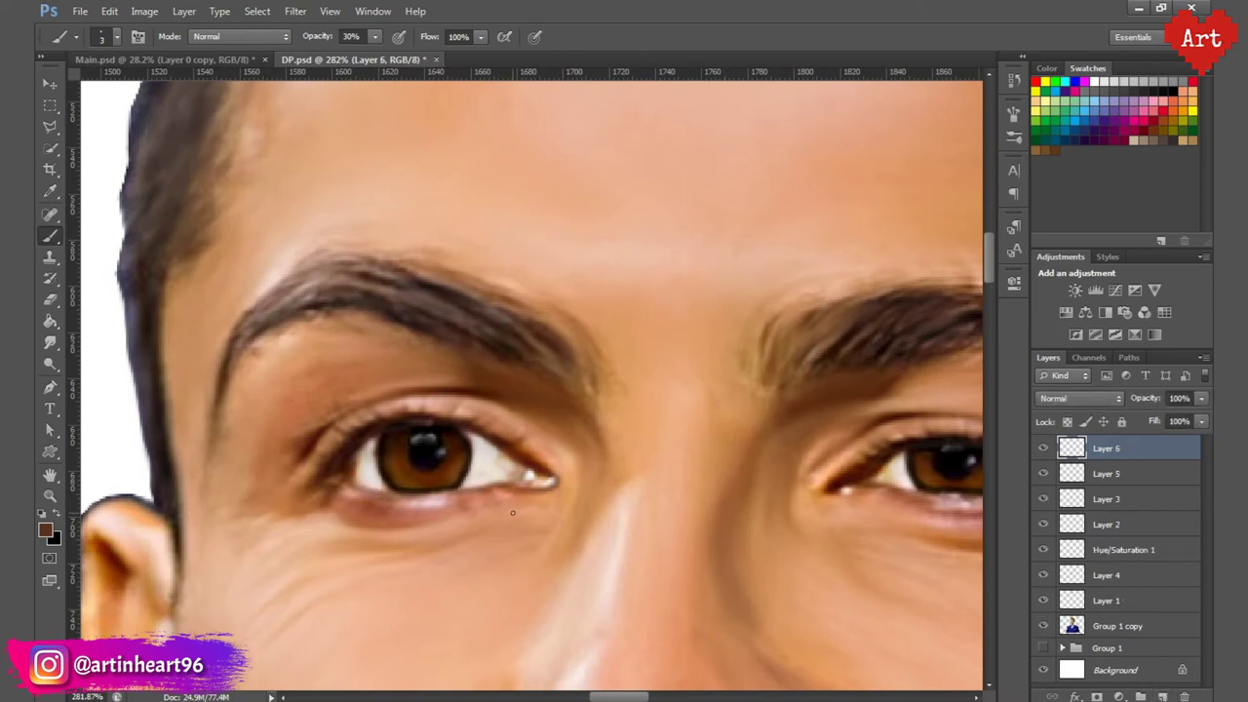
key("d")
key("x")
left_click(1044, 498)
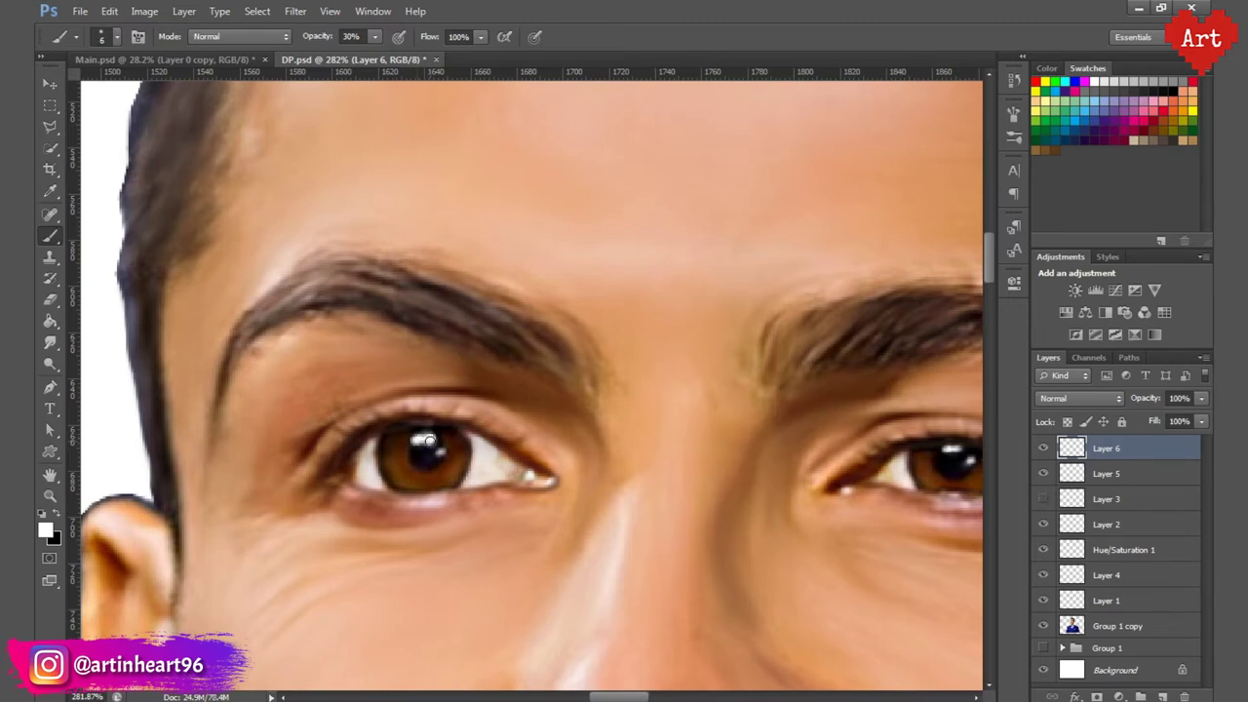
left_click_drag(766, 504, 625, 485)
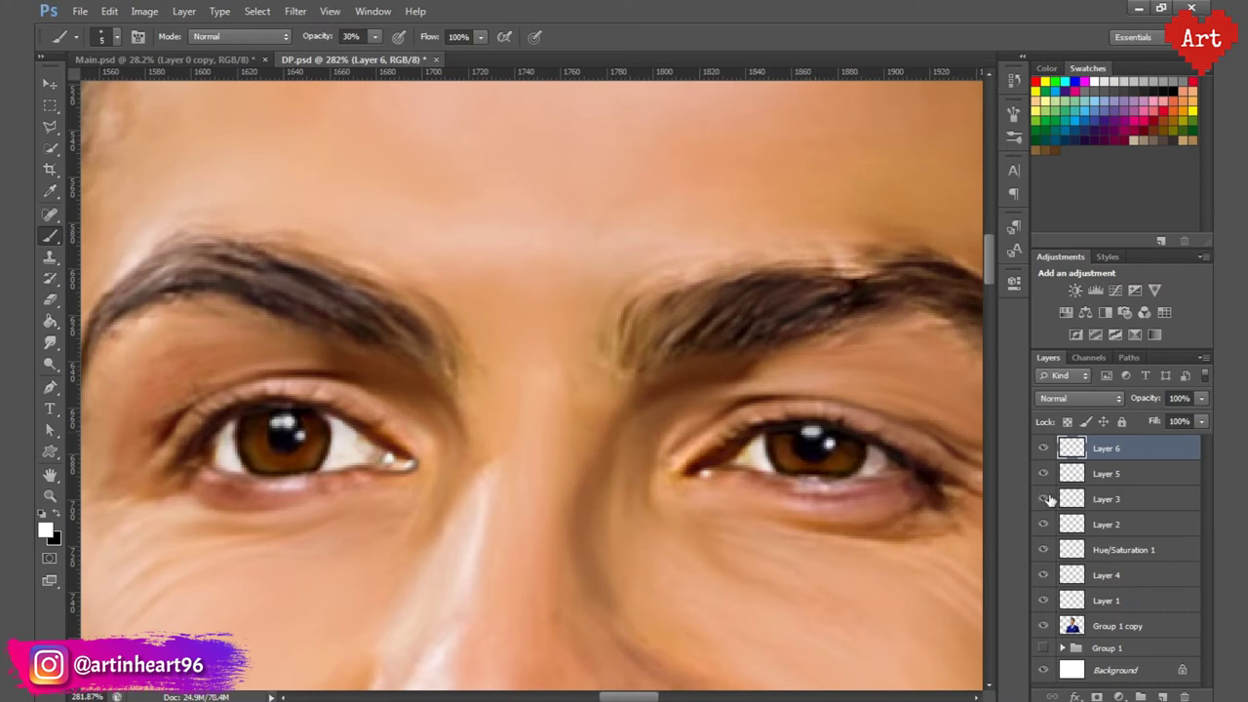
left_click(1043, 499)
Step: Examine the highlighted eyes close up and within the whole portrait
scroll(590, 360, "down", 5)
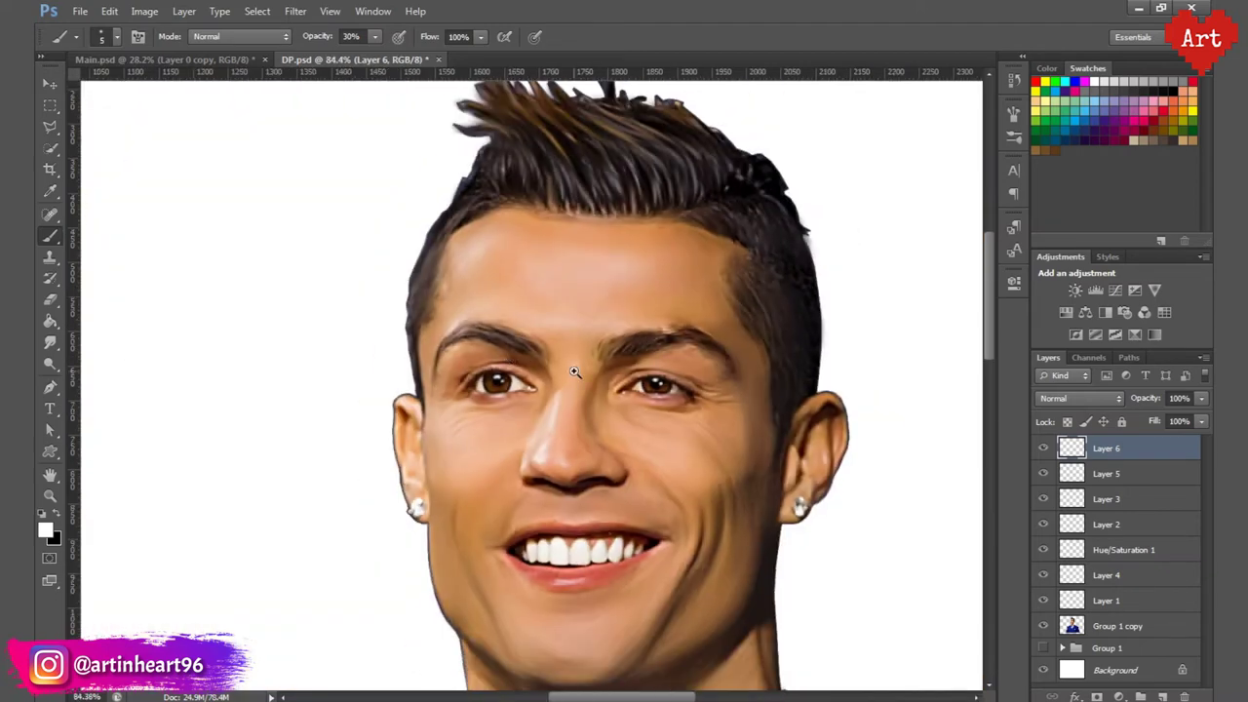
scroll(575, 372, "up", 3)
scroll(585, 412, "down", 6)
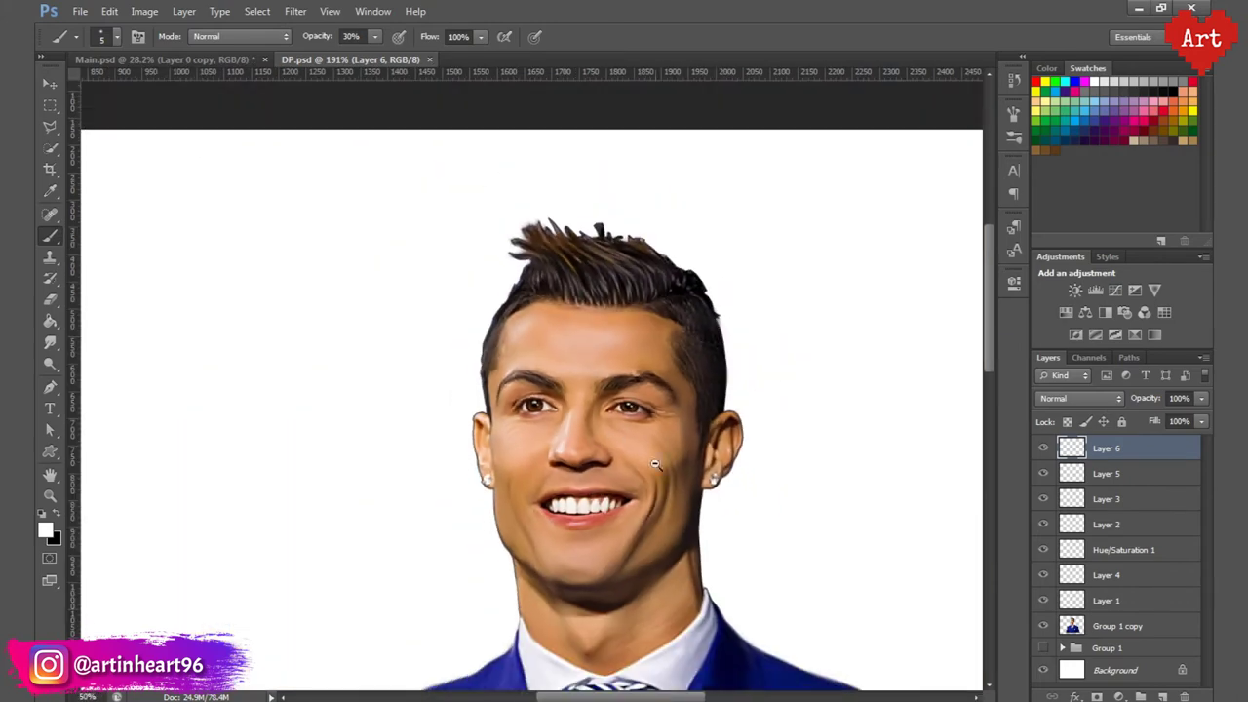
left_click_drag(655, 464, 631, 428)
scroll(572, 362, "up", 3)
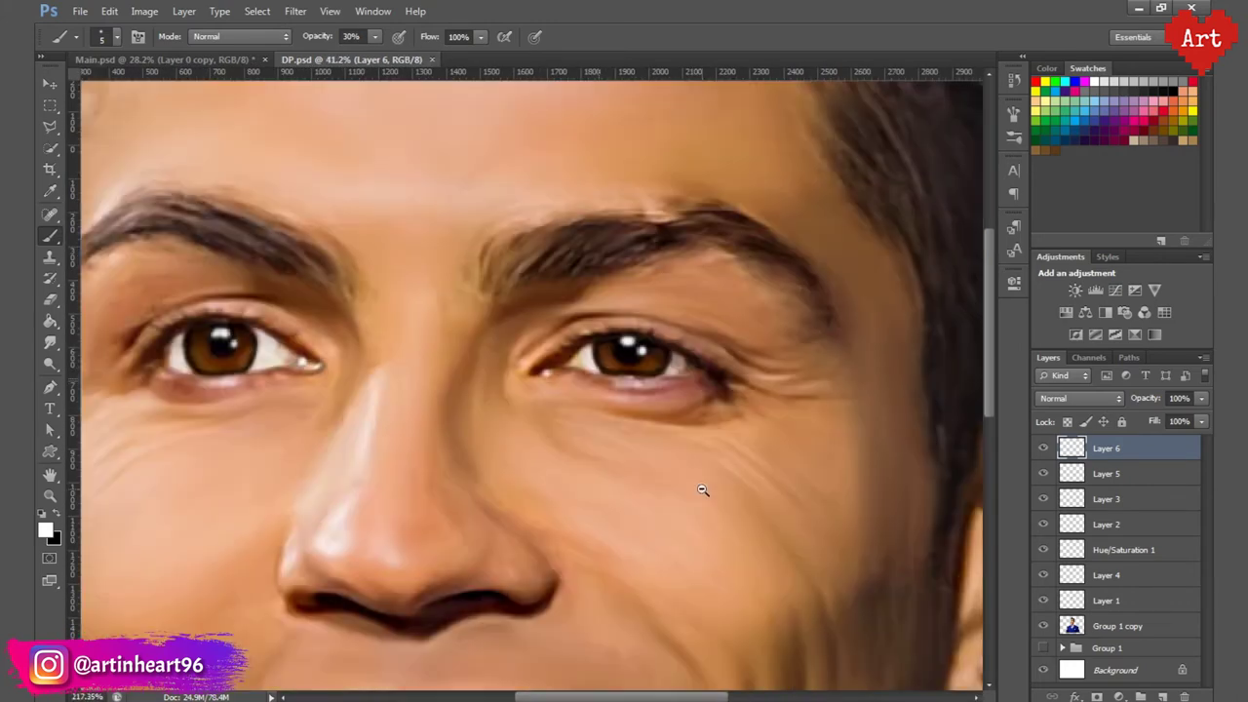
scroll(532, 351, "down", 3)
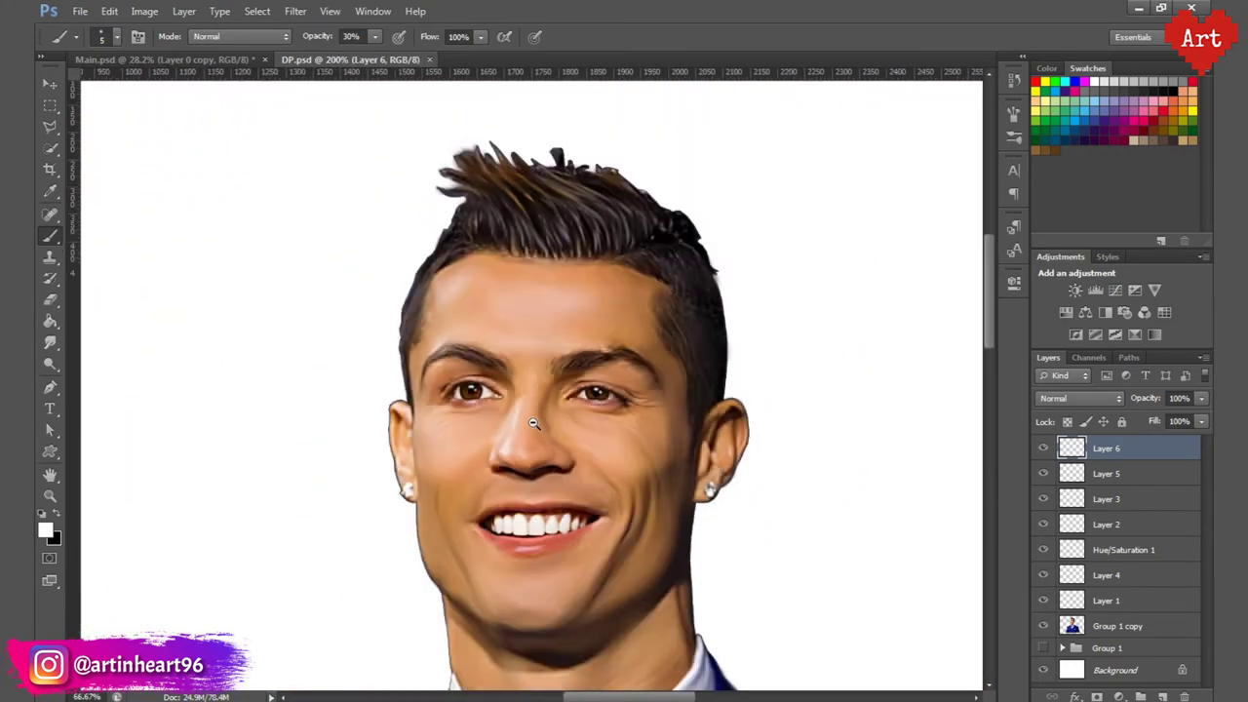
scroll(529, 400, "up", 1)
scroll(531, 419, "down", 1)
scroll(534, 422, "down", 2)
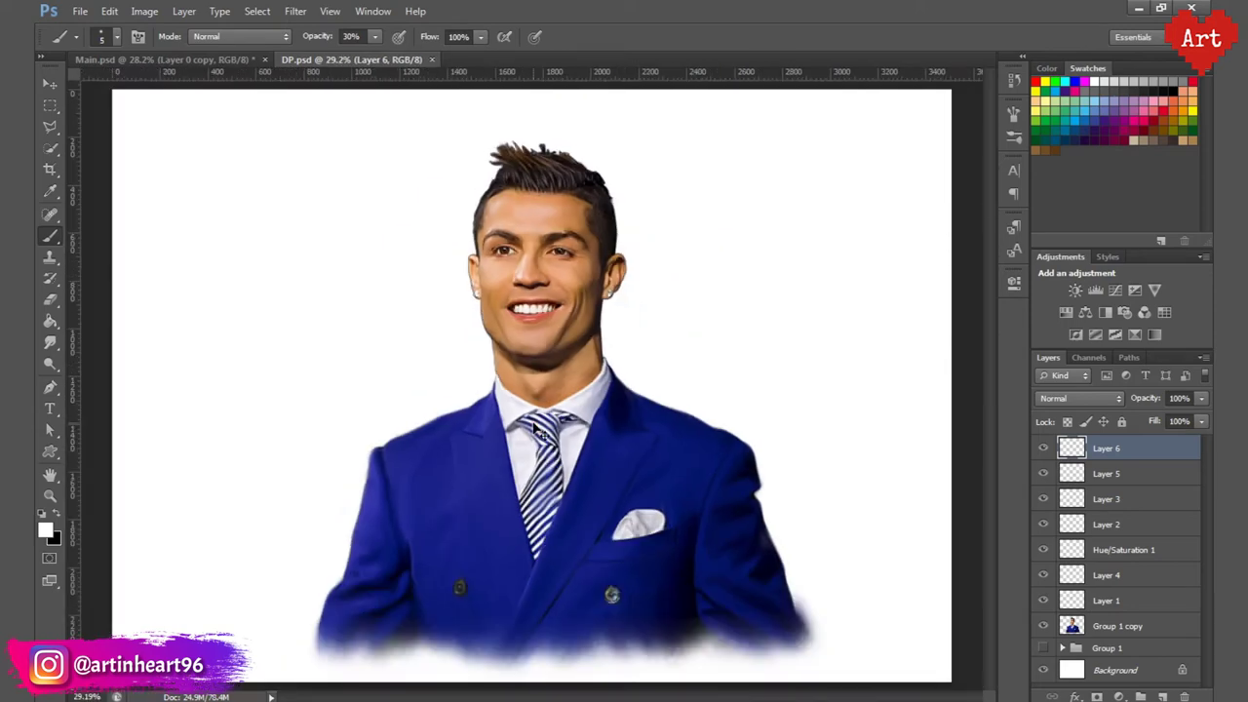
scroll(659, 423, "up", 4)
left_click_drag(327, 287, 380, 355)
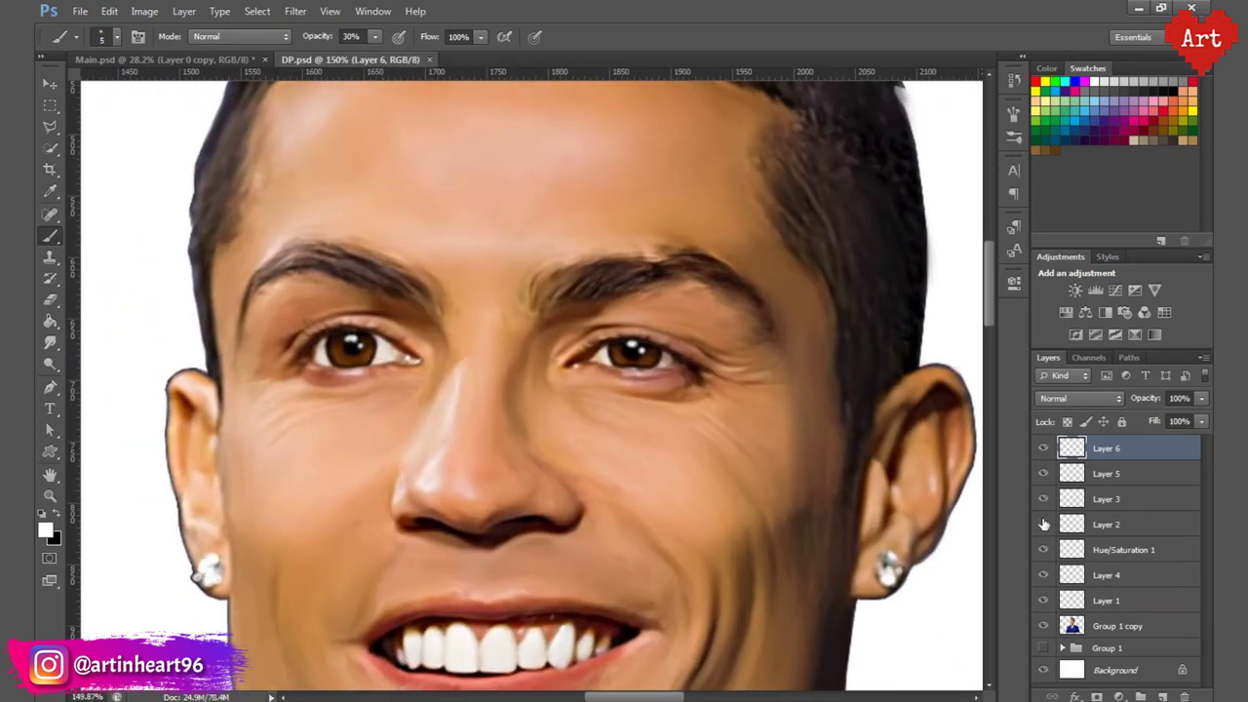
Step: Compare the face with Layer 2, Layer 3, Layer 4 and Hue/Saturation 1 hidden and shown in turn
left_click(1043, 523)
left_click(1044, 523)
left_click(1043, 502)
left_click(1043, 503)
left_click(1043, 502)
left_click(1044, 502)
left_click(1043, 575)
left_click(1043, 575)
left_click(1043, 555)
Step: Set the Hue/Saturation 1 layer's blend mode to Color Dodge and lock its transparent pixels
left_click(1122, 550)
left_click(1081, 398)
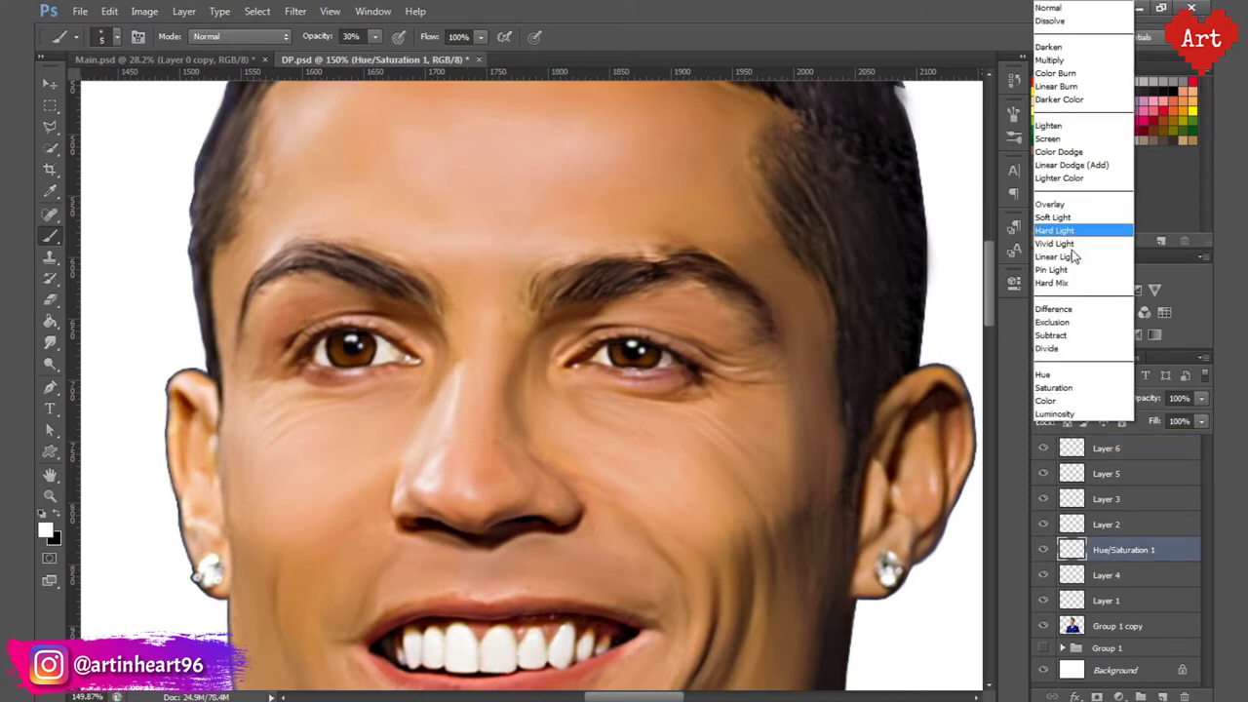
left_click(1073, 146)
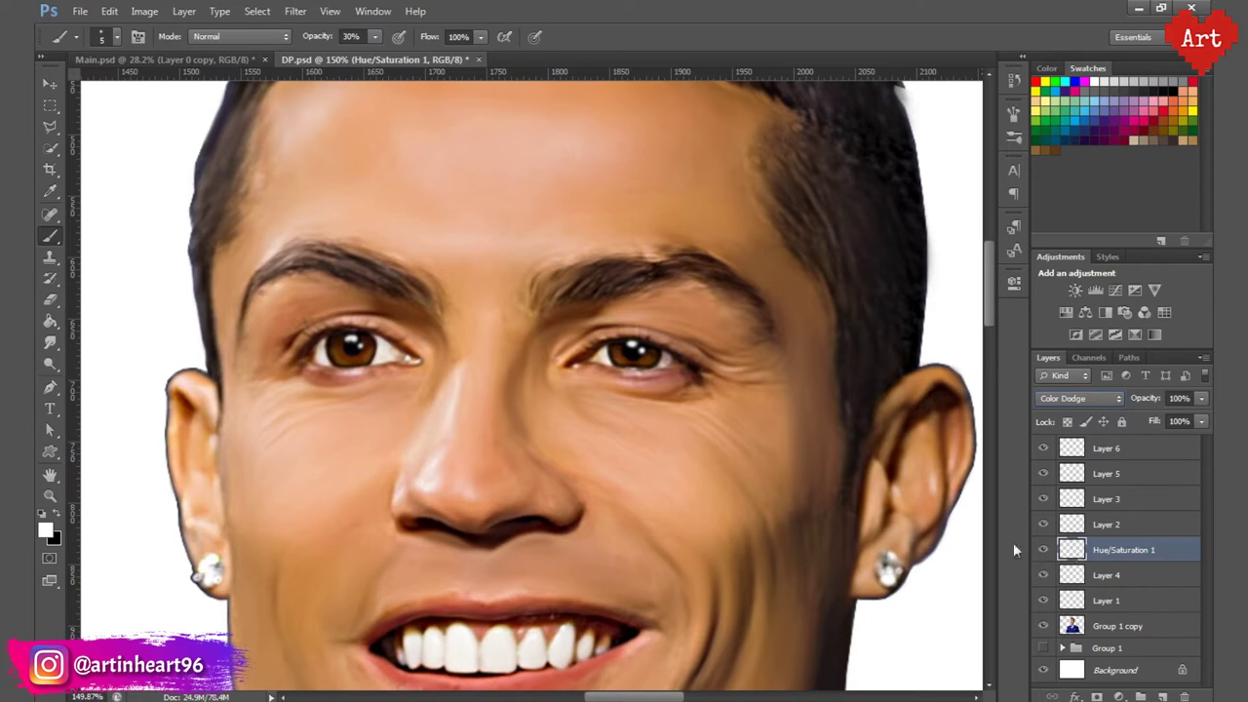
left_click(1068, 422)
scroll(349, 363, "up", 3)
left_click_drag(535, 374, 498, 374)
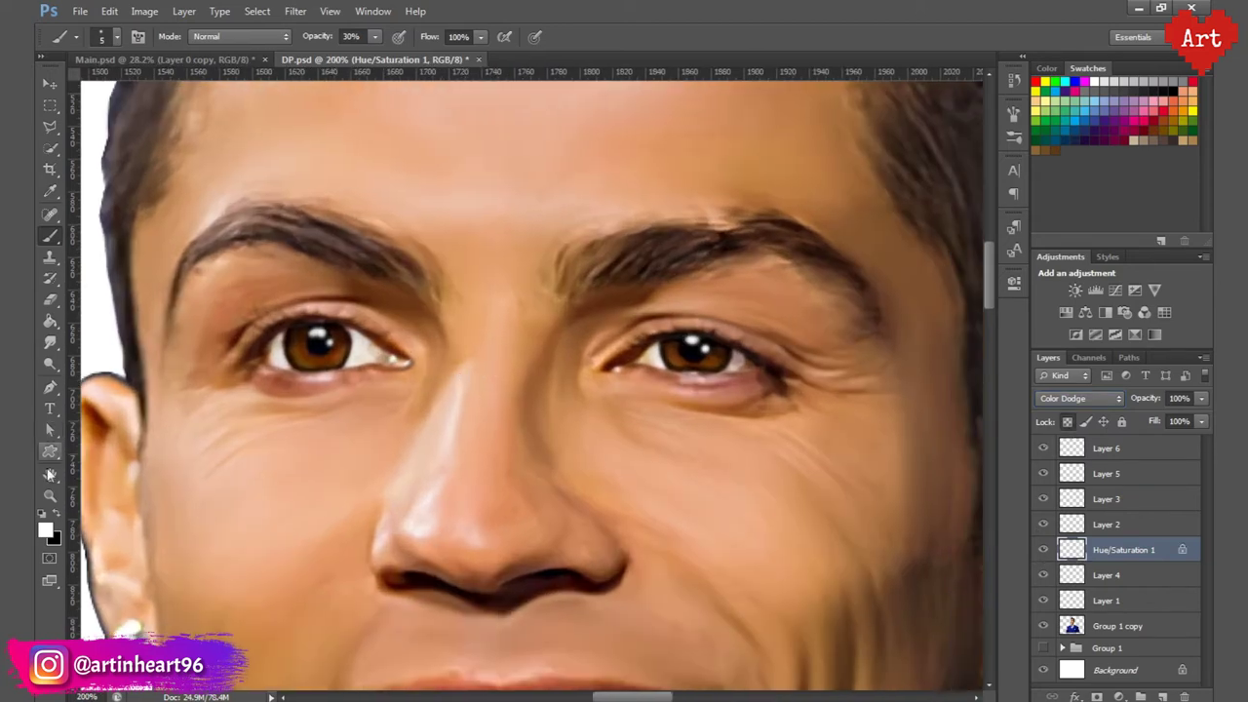
Step: Choose orange as the foreground colour and enlarge the brush to 70 px for painting over the irises
left_click(43, 514)
left_click(47, 530)
mouse_move(956, 602)
left_mouse_down()
mouse_move(957, 631)
mouse_move(973, 634)
left_mouse_up()
left_click(923, 447)
left_click(914, 485)
left_click(1114, 437)
key("b")
key("bracketright")
key("bracketright")
key("bracketright")
key("bracketright")
key("bracketright")
key("bracketright")
Step: Try Lighter Color and neighbouring blend modes on the Hue/Saturation 1 layer and return to Color Dodge
left_click(1095, 398)
left_click(1068, 179)
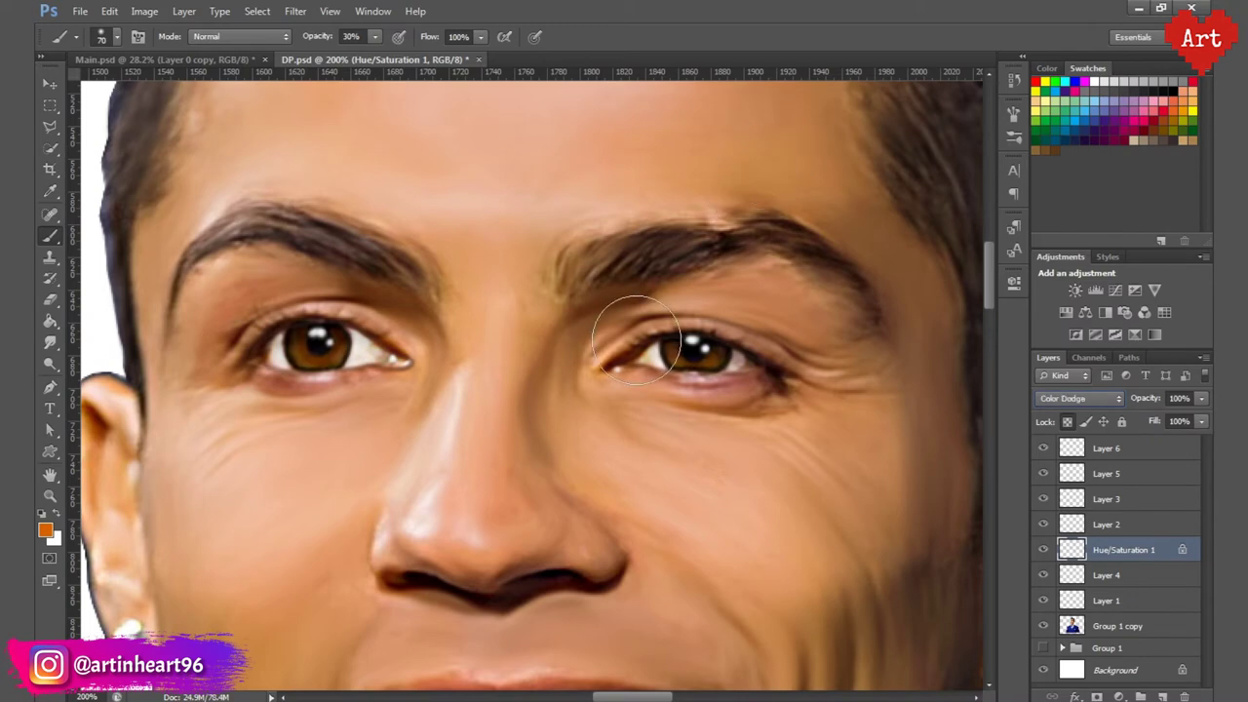
key("Up")
key("Up")
key("Up")
key("Down")
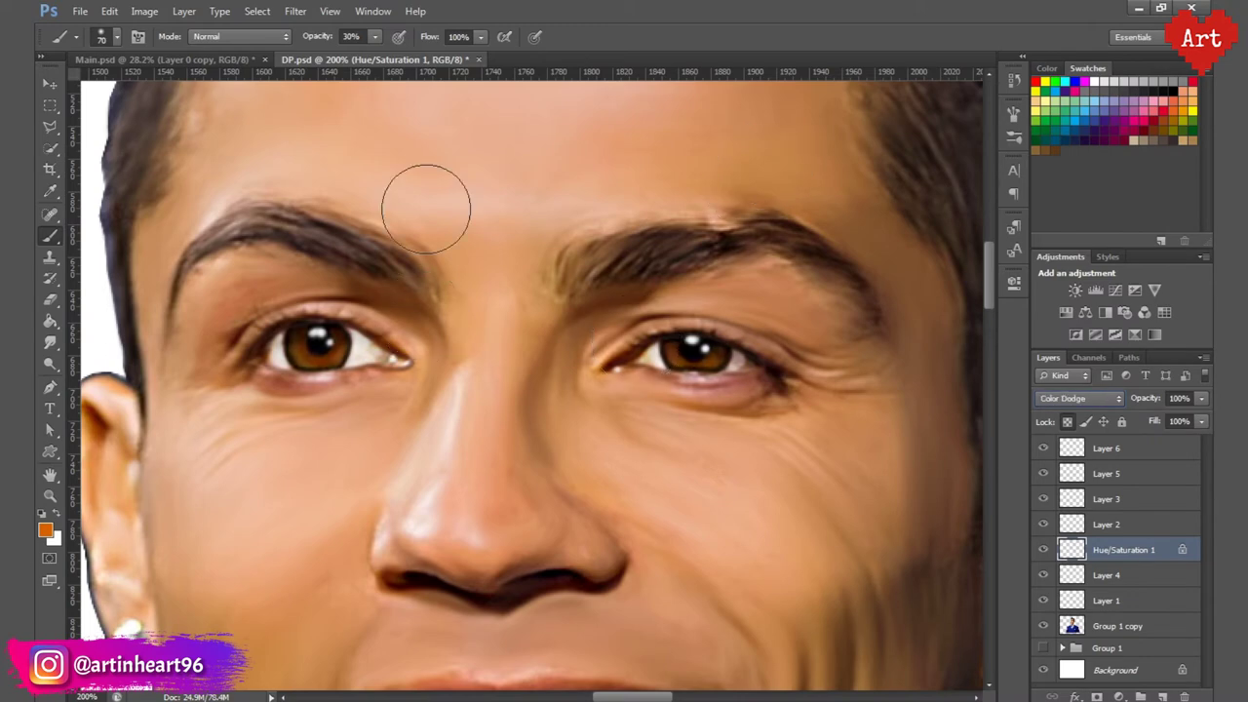
Step: Recolour the irises with an adjusted orange at 50% brush opacity and compare the layer hidden and shown
left_click(348, 37)
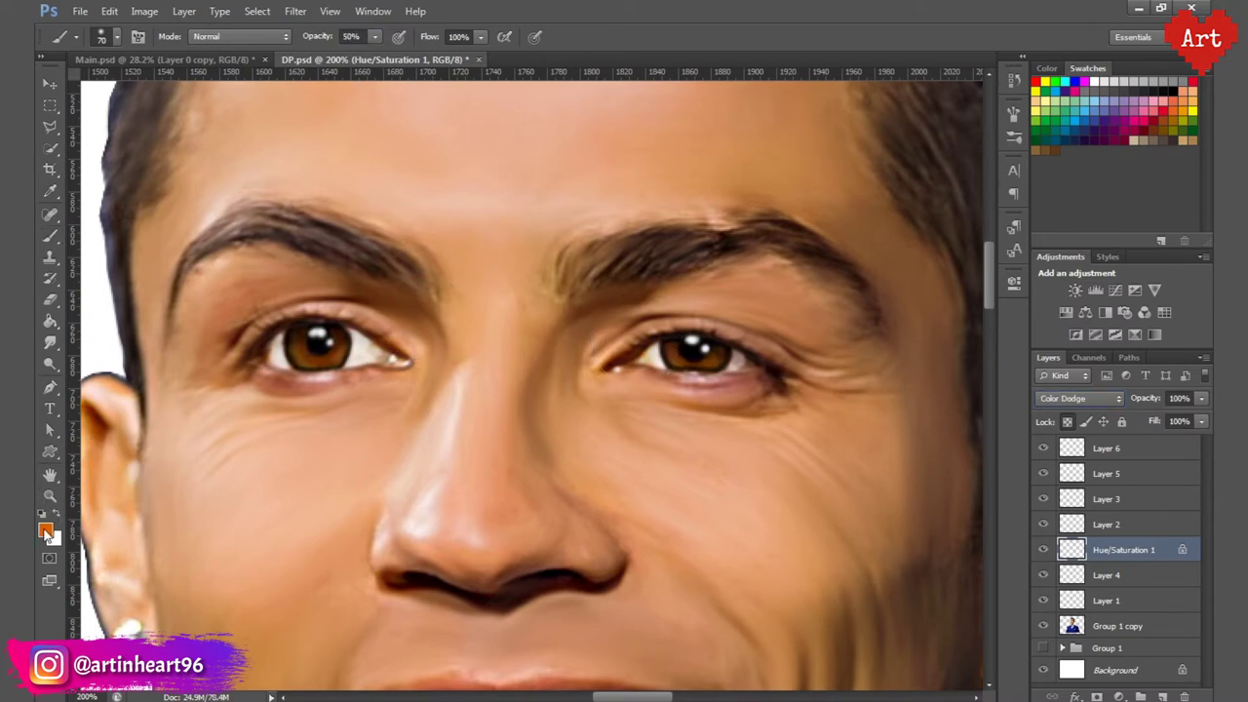
left_click(45, 529)
left_click(1086, 441)
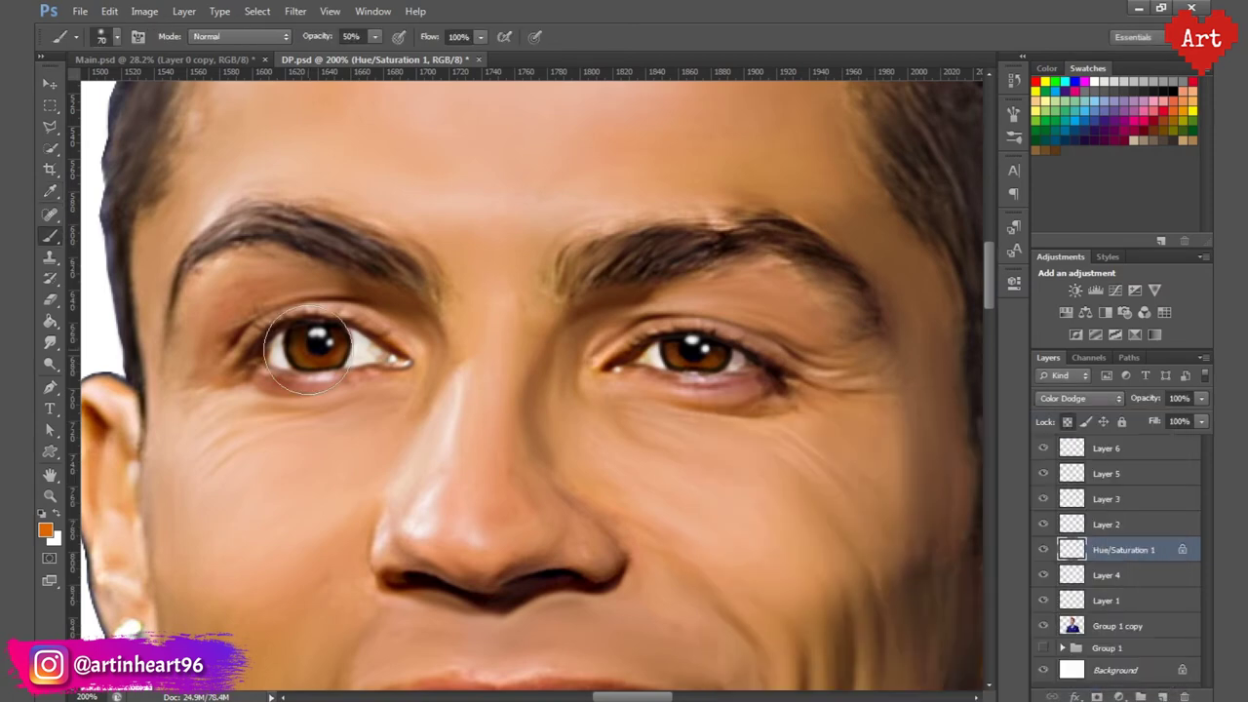
left_click(1043, 553)
left_click(1043, 552)
Step: Set the brush opacity to 100% and readjust the orange foreground colour for the irises
left_click_drag(352, 37, 329, 38)
type("100")
key("Return")
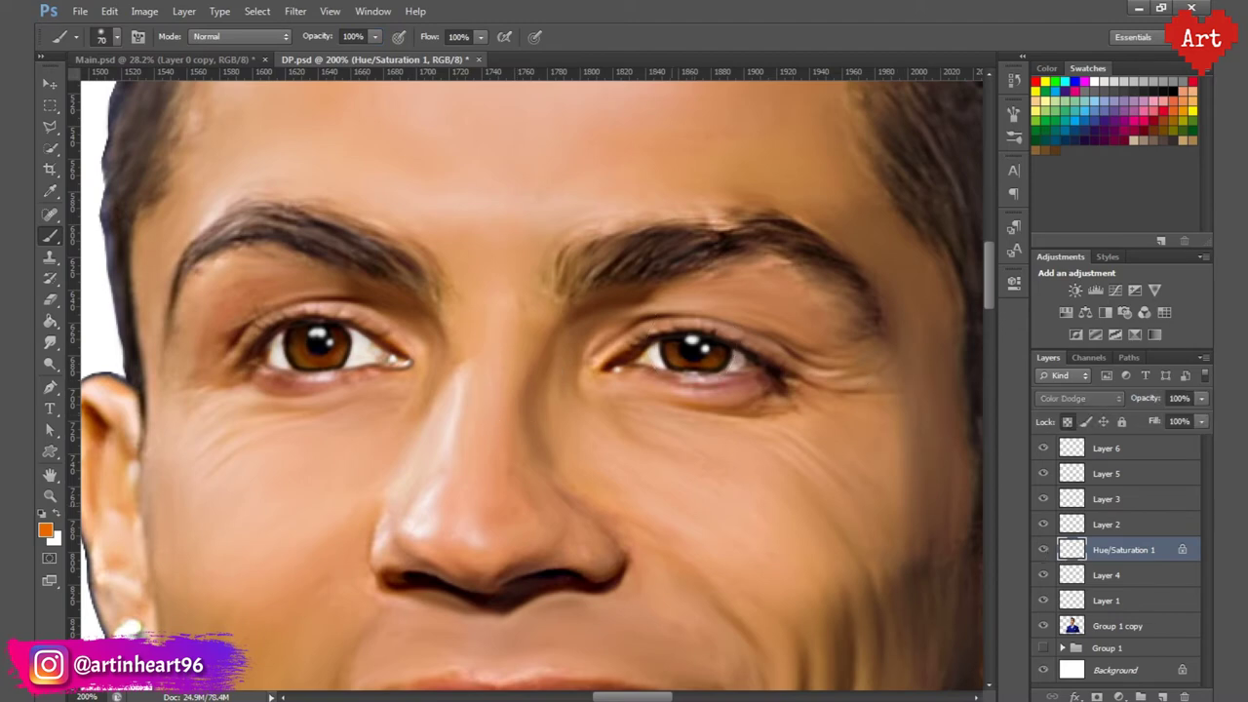
left_click(45, 529)
left_click(1114, 437)
Step: Try other blend modes such as Linear Burn on the Hue/Saturation 1 layer and return to Color Dodge
left_click(1079, 398)
left_click(1073, 210)
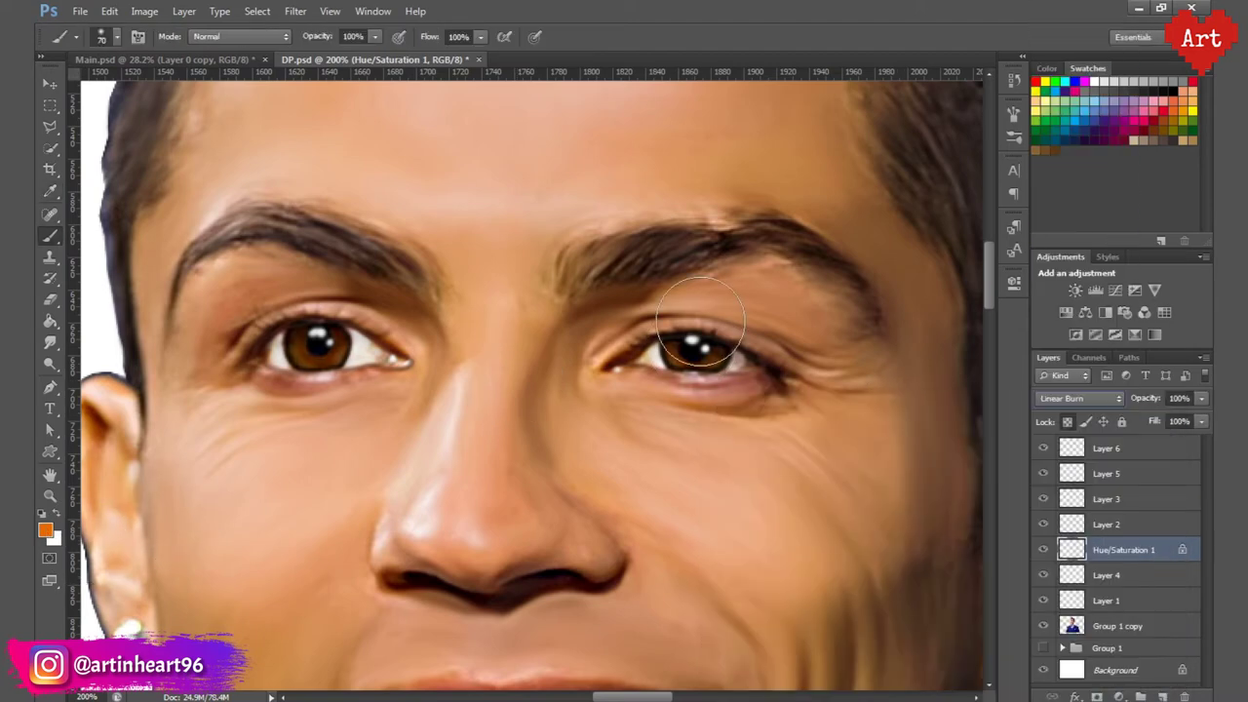
scroll(1096, 400, "down", 5)
scroll(1096, 399, "up", 5)
scroll(1095, 399, "up", 1)
left_click(1096, 400)
left_click(1074, 154)
Step: Duplicate the Hue/Saturation 1 layer to intensify the iris colour and save the document
left_click(475, 343, "alt")
left_click(476, 342, "alt")
left_click_drag(521, 337, 591, 465)
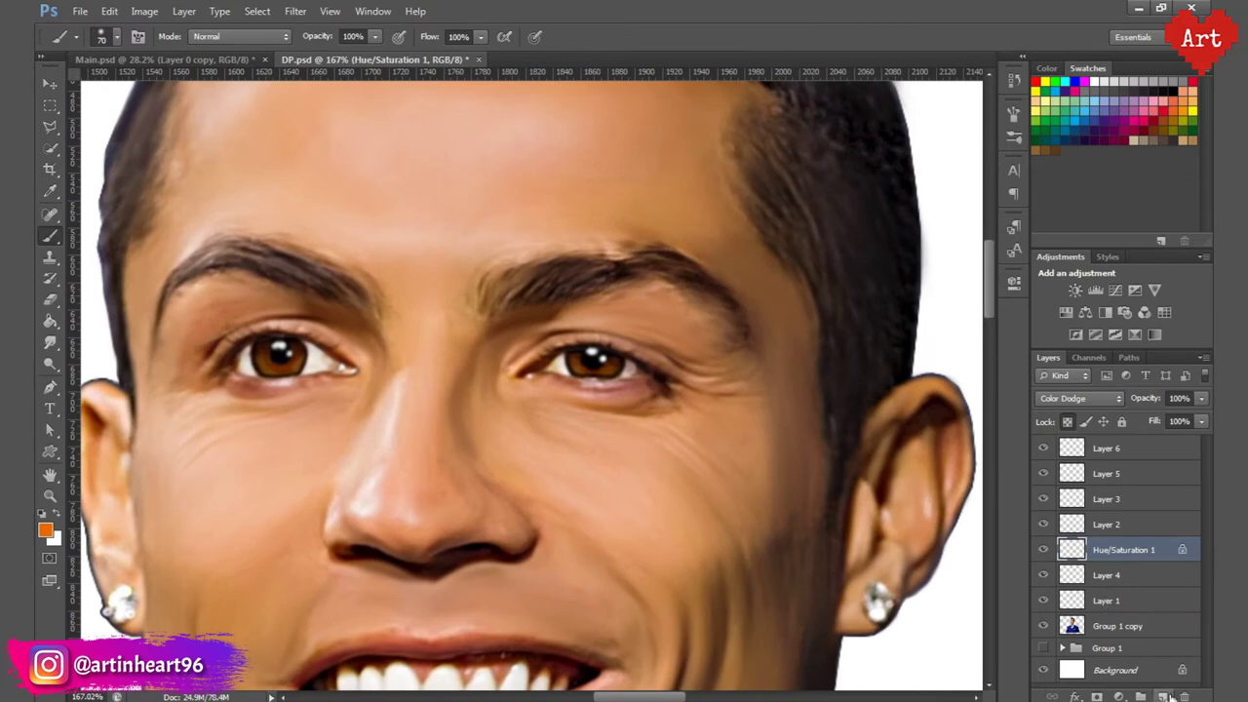
left_click(328, 202, "alt")
left_click(327, 202, "alt")
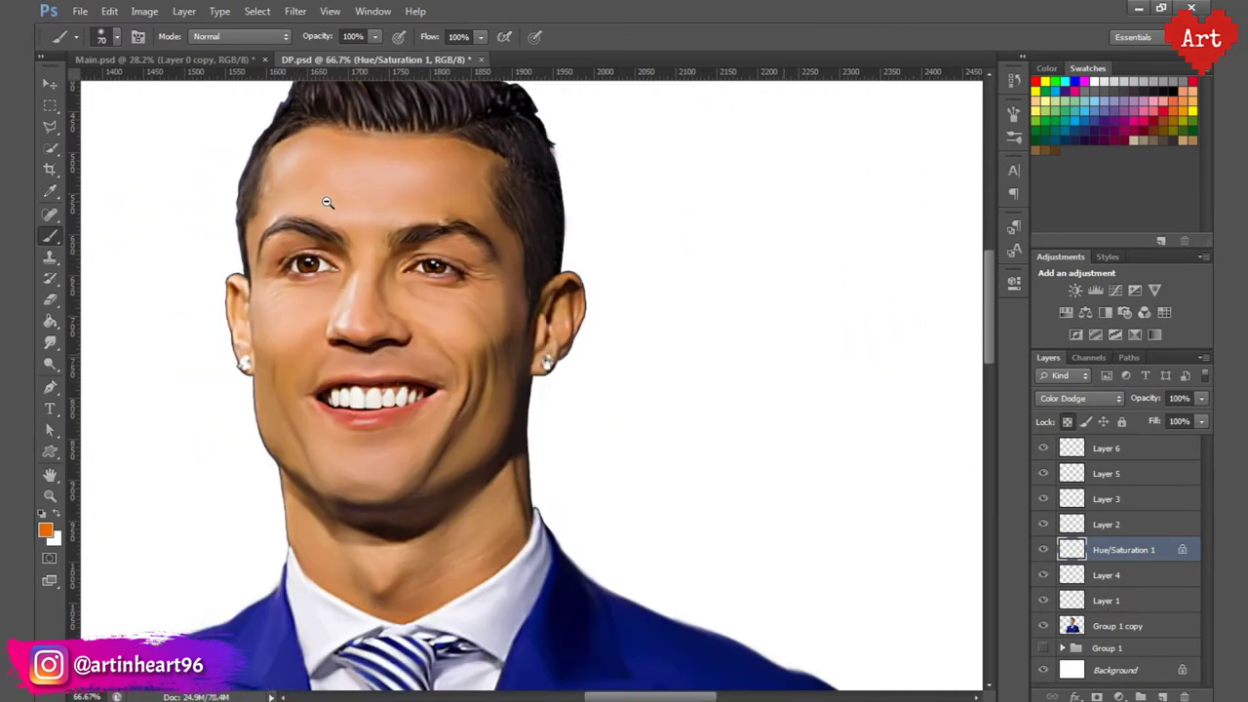
left_click_drag(375, 262, 459, 317)
key("ctrl+j")
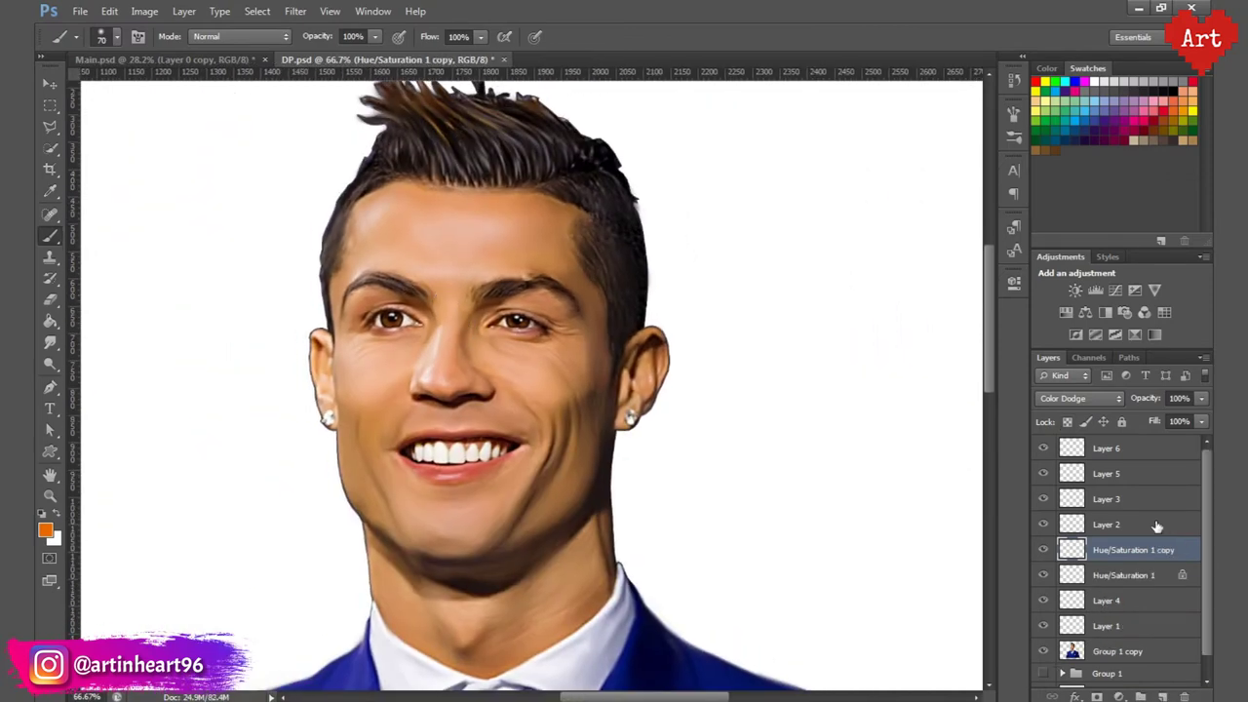
left_click(485, 322, "ctrl")
left_click(398, 301, "ctrl")
left_click(397, 304, "alt")
left_click(403, 303, "alt")
key("ctrl+s")
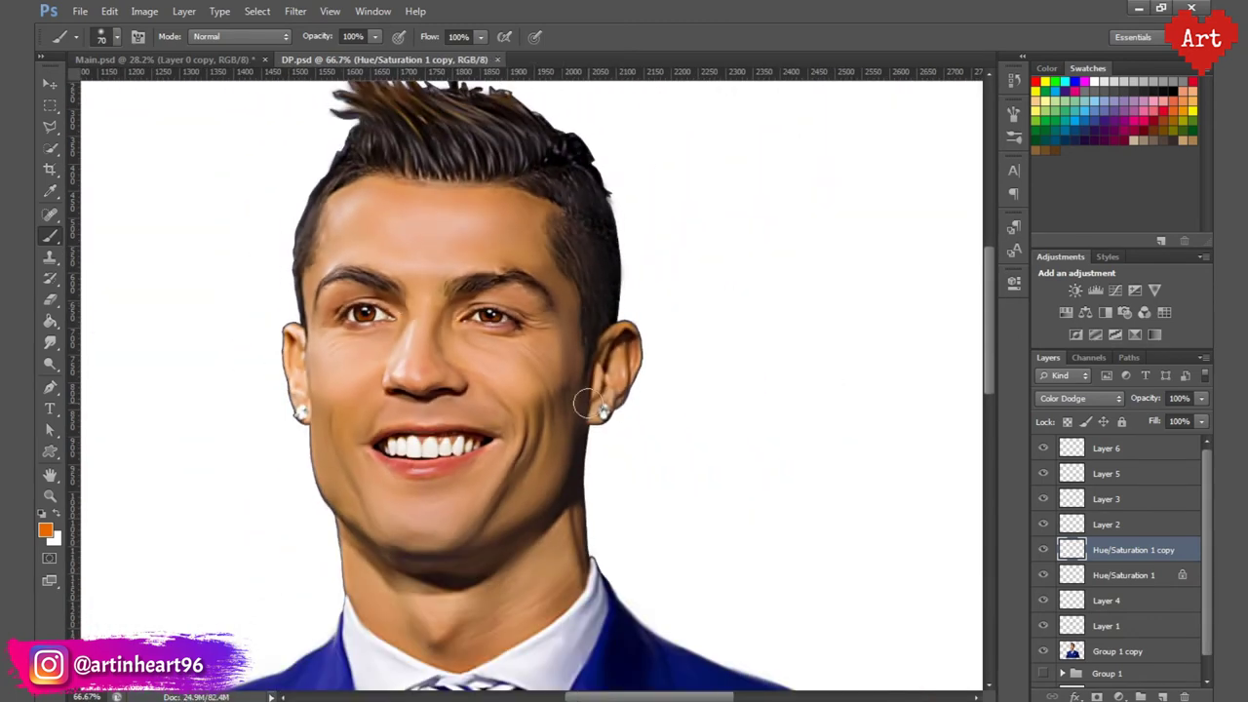
Step: Examine the brightened irises across the face and close up
scroll(449, 341, "up", 1)
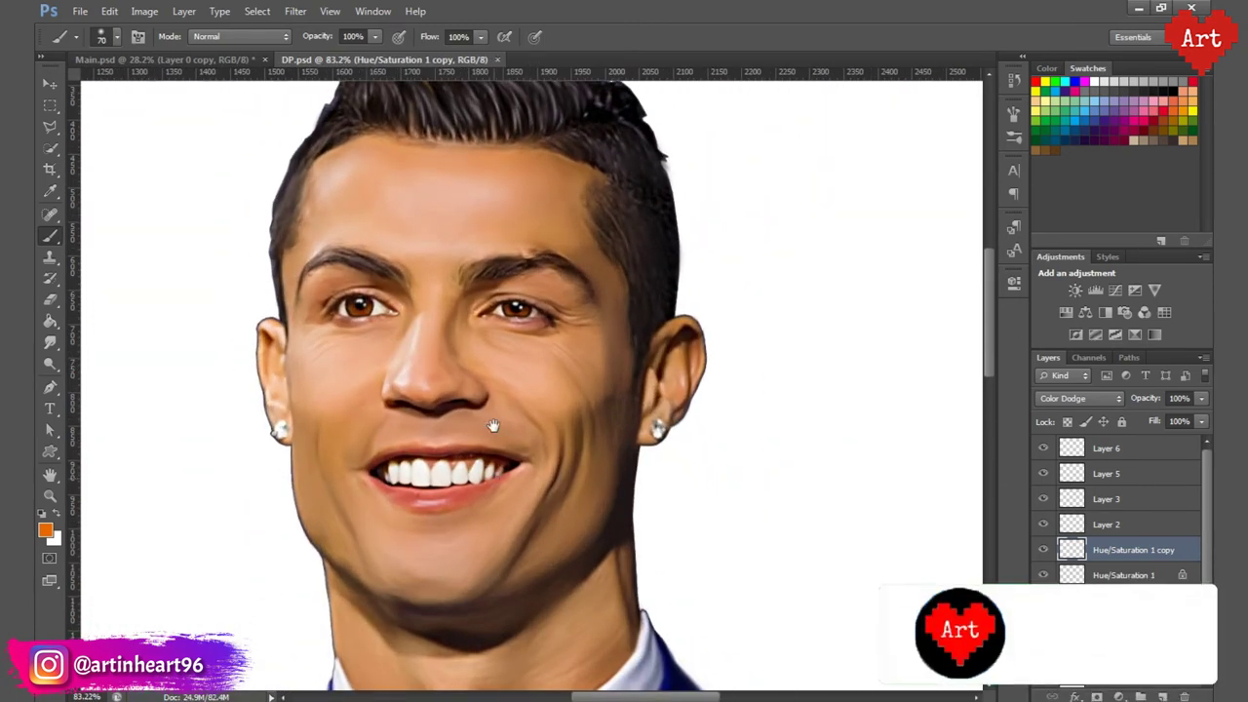
scroll(496, 418, "up", 1)
left_click_drag(500, 390, 507, 334)
left_click(508, 335, "alt")
left_click(509, 335, "alt")
left_click_drag(532, 263, 540, 362)
left_click(519, 181, "ctrl")
scroll(476, 390, "up", 1)
scroll(377, 334, "up", 1)
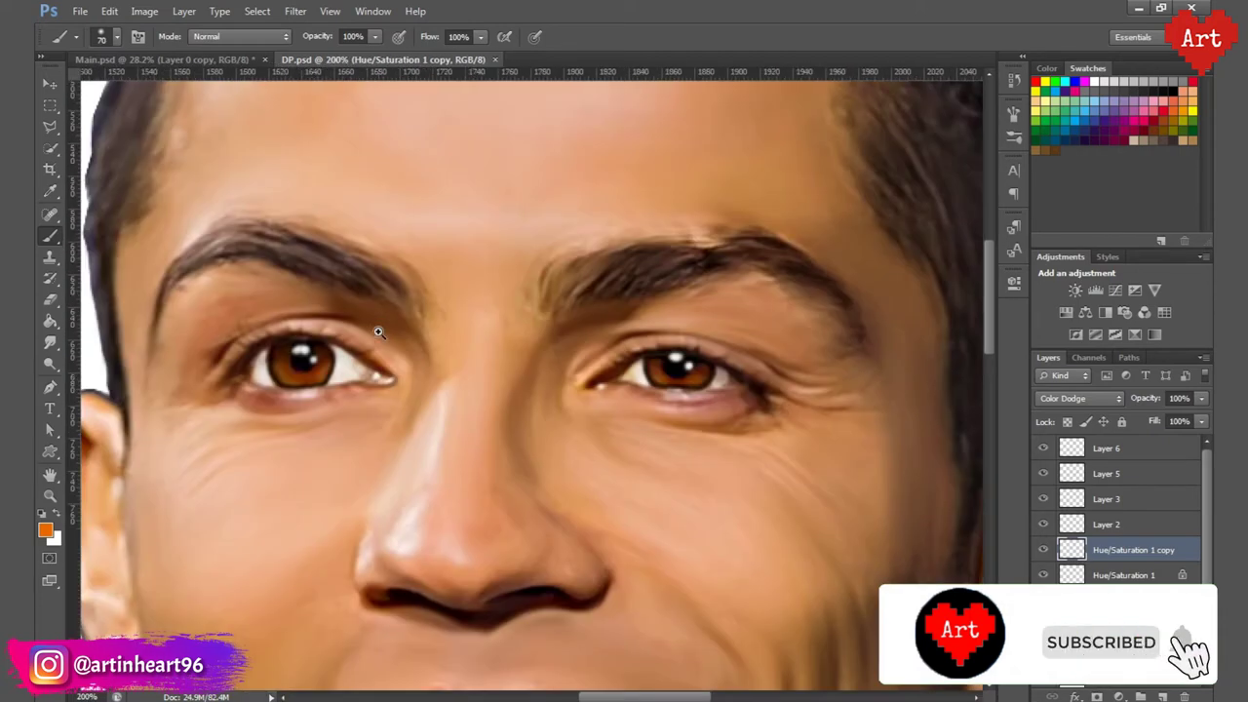
Step: Select the Group 1 copy layer and set up the Smudge tool with 20% strength
left_click(1117, 631)
left_click(50, 343)
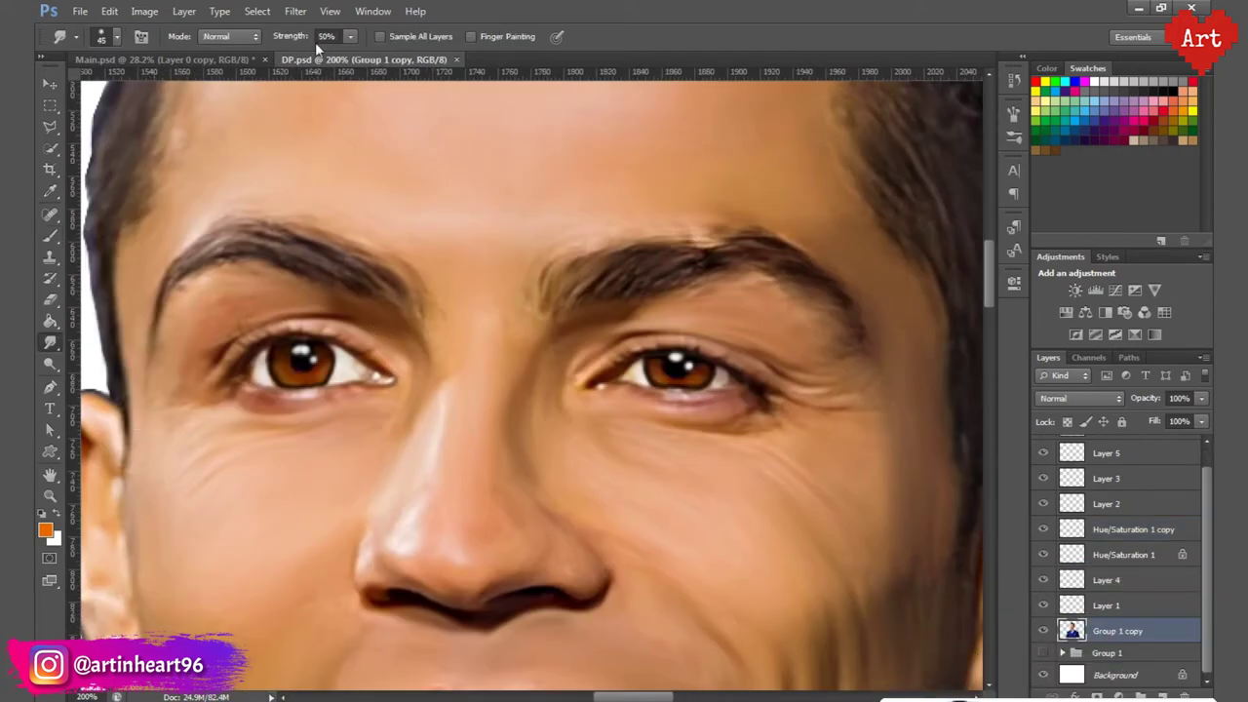
left_click(325, 37)
key("Return")
left_click(322, 240, "alt")
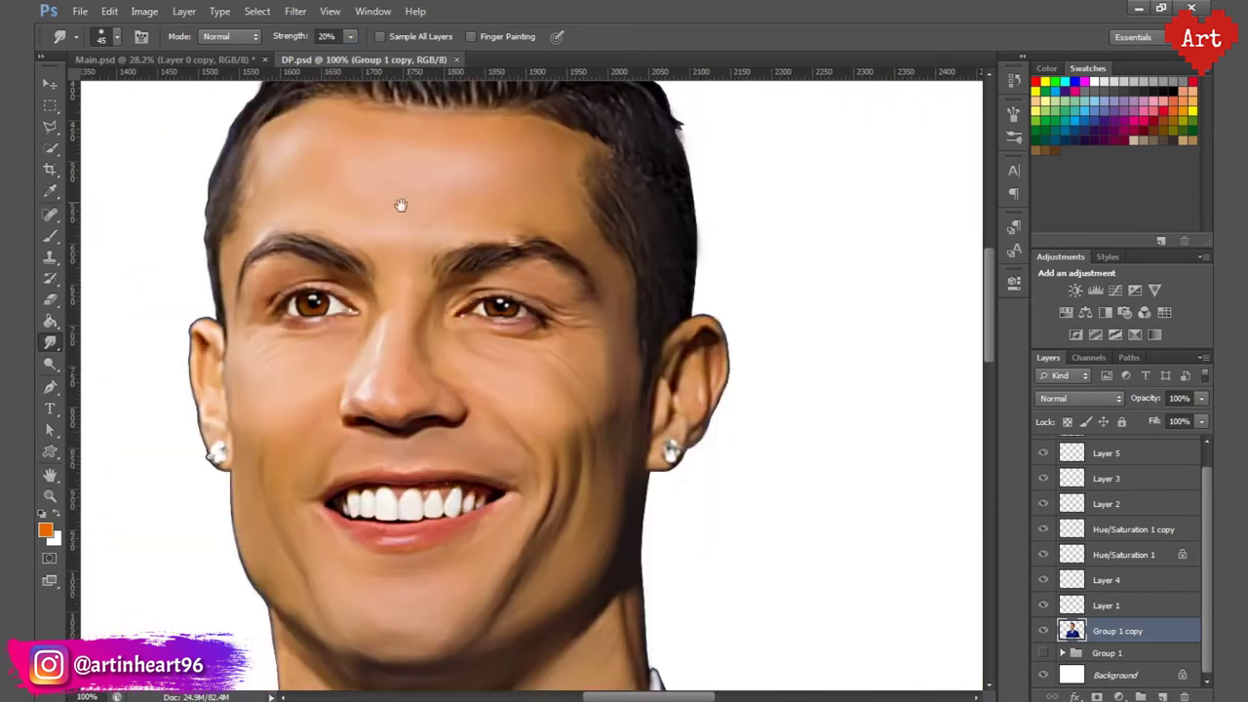
left_click_drag(399, 204, 401, 271)
Step: Smudge the skin of the cheek beside the fully visible ear with a 60 px brush
left_click(585, 530, "ctrl")
key("bracketright")
key("bracketright")
key("bracketright")
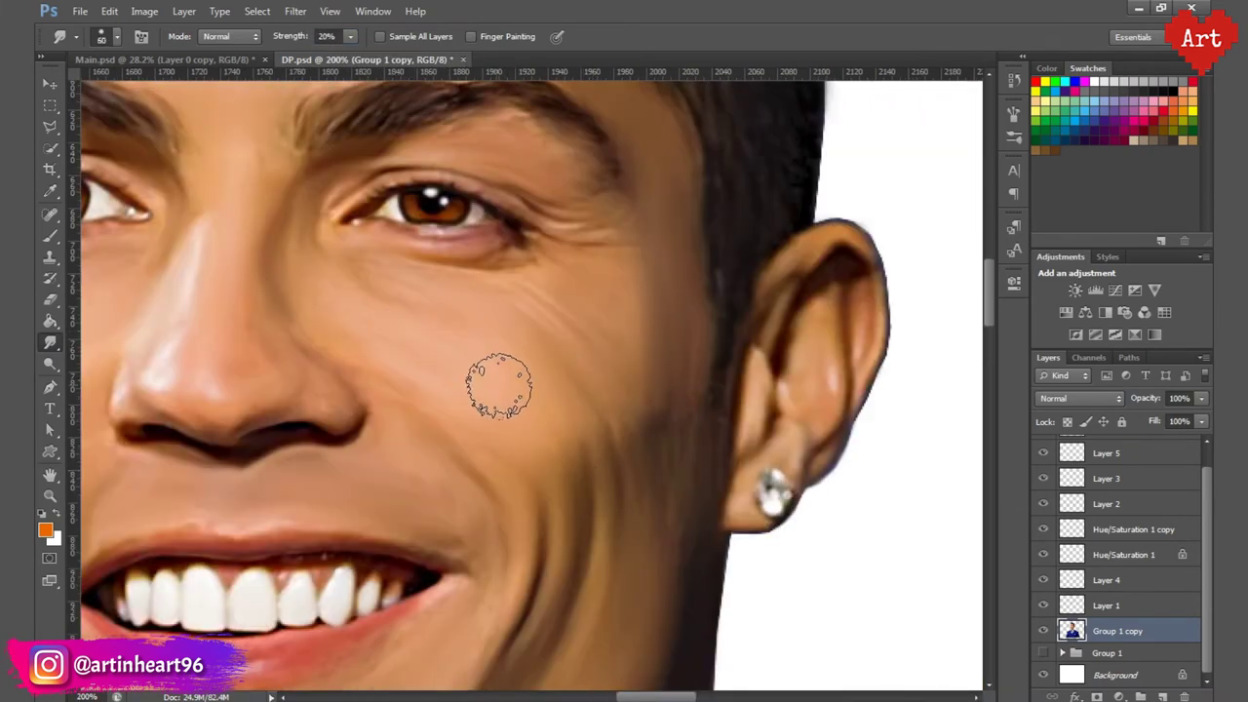
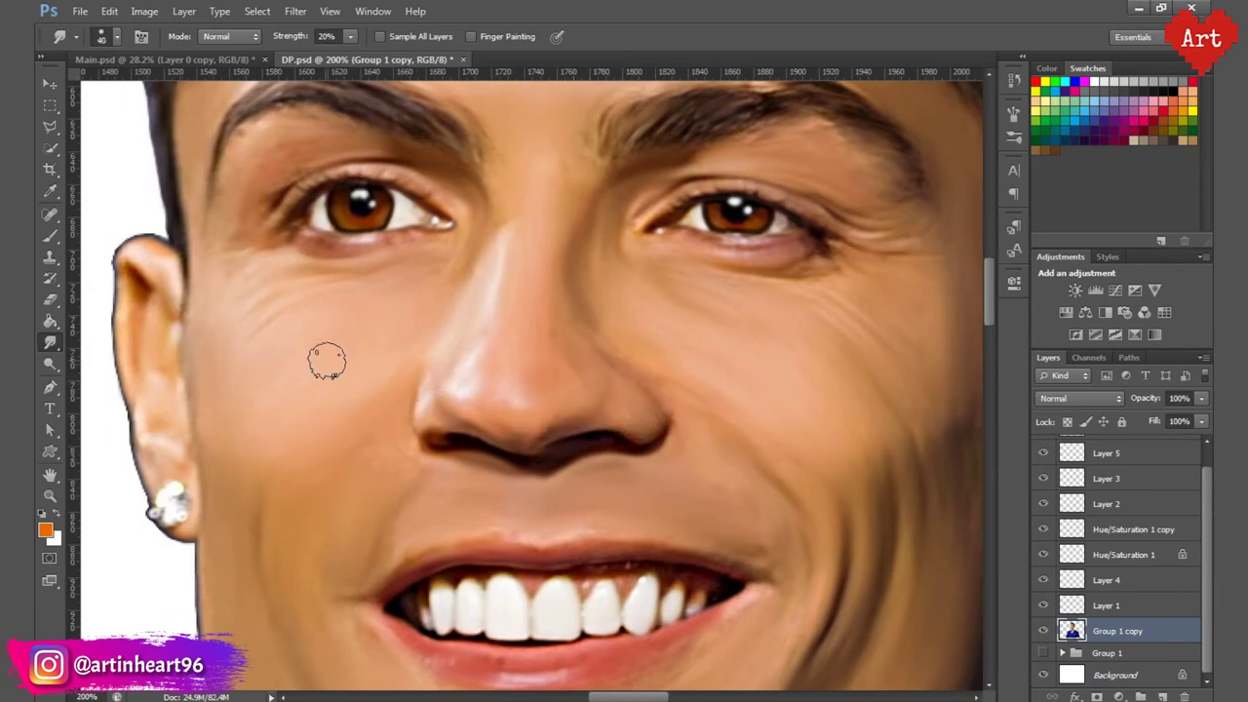
Step: Smudge the skin of the cheeks, around the mouth and on the chin with a 60 px brush
key("bracketright")
key("bracketright")
key("bracketright")
key("bracketright")
left_click_drag(445, 348, 369, 207)
key("ctrl+r")
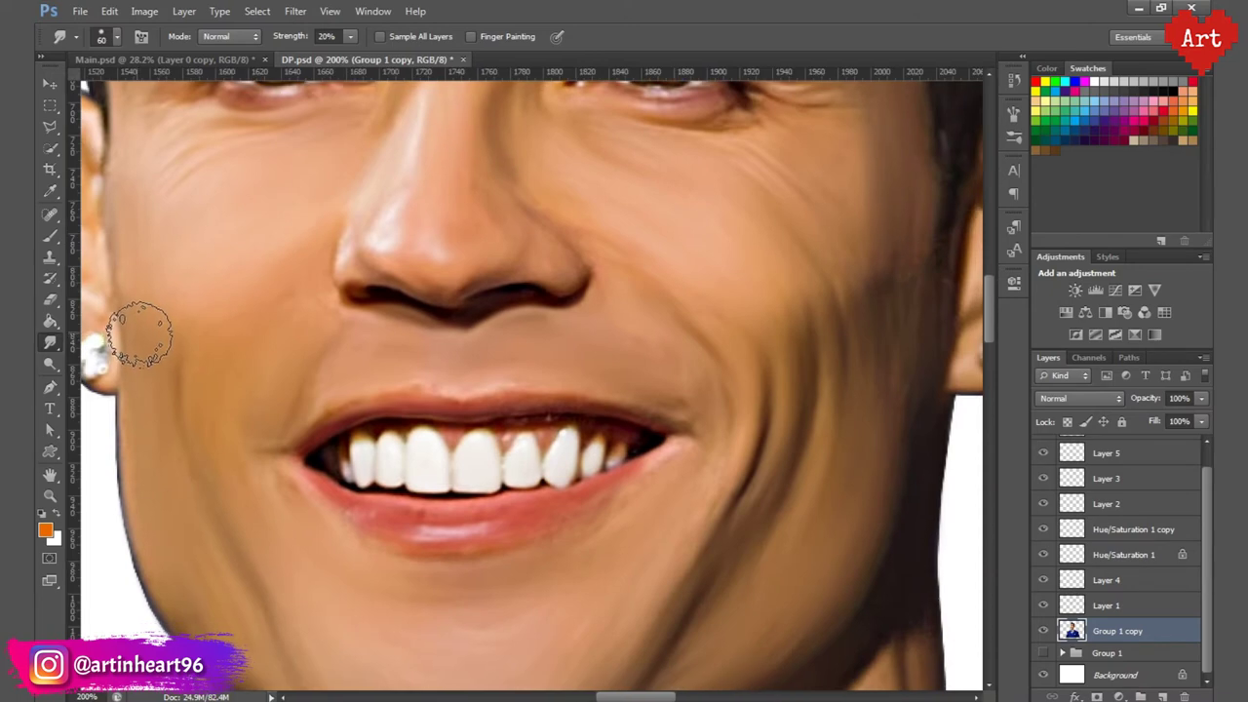
left_click_drag(513, 419, 407, 336)
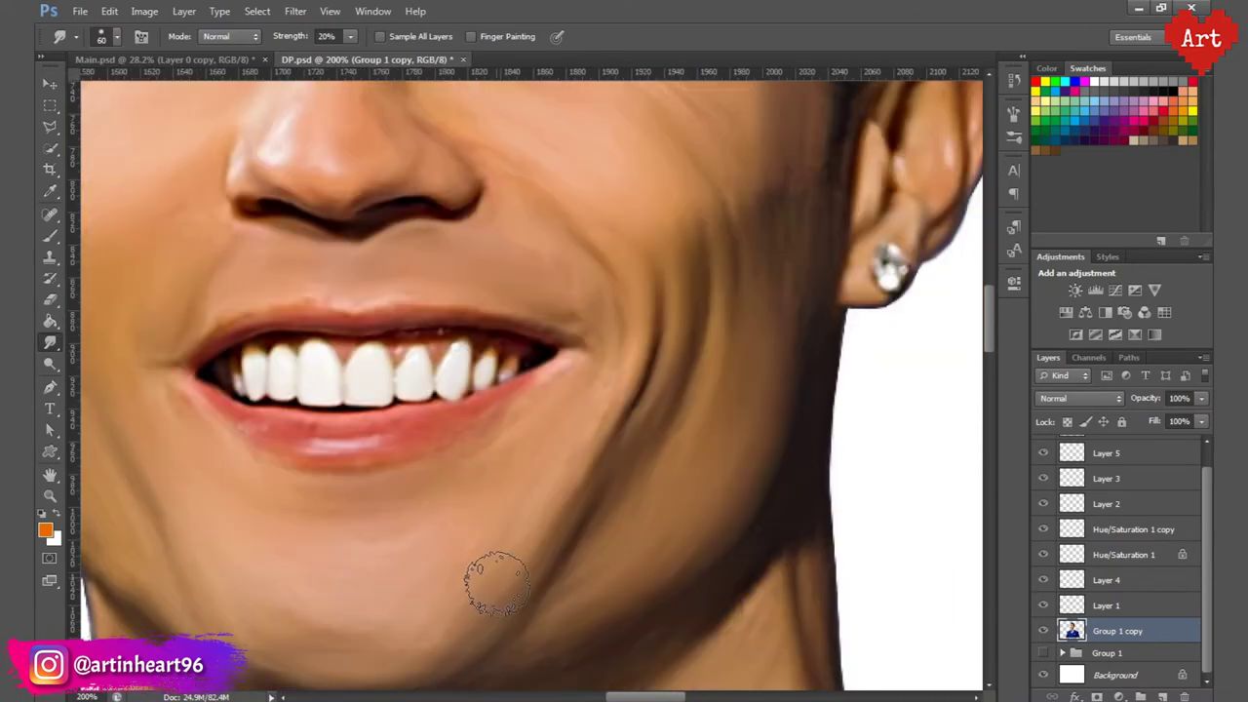
left_click_drag(477, 493, 492, 428)
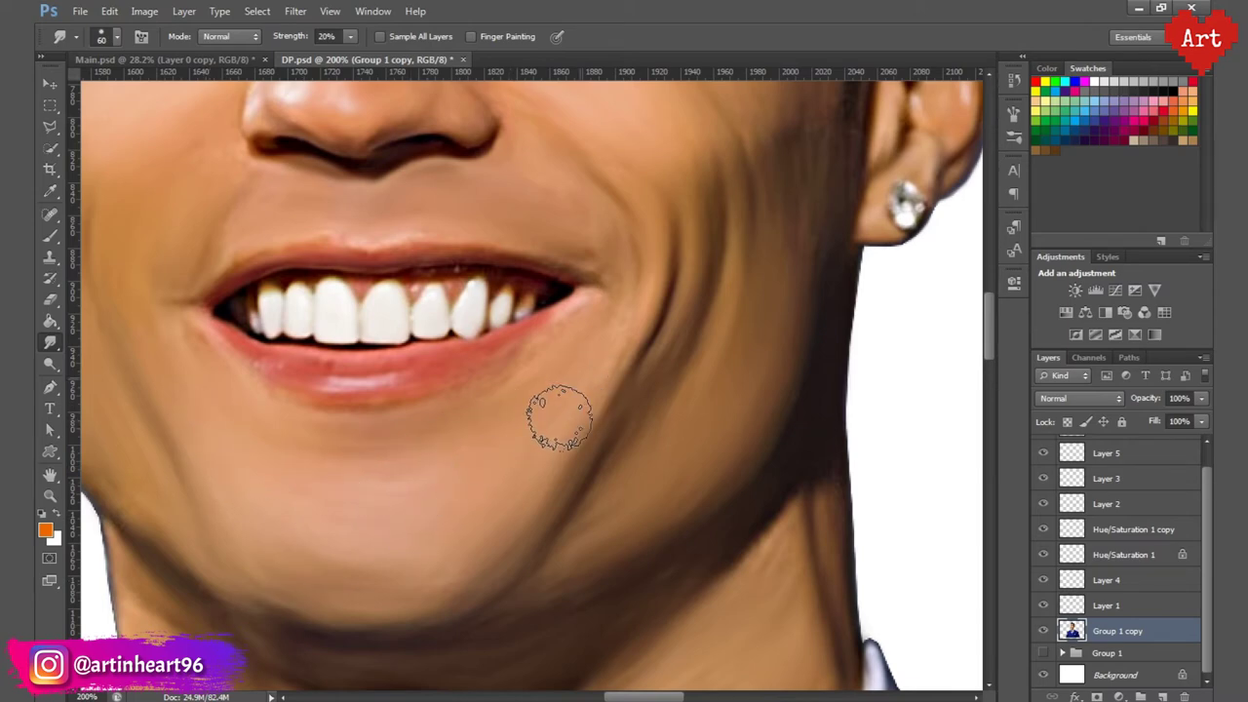
left_click_drag(576, 436, 454, 381)
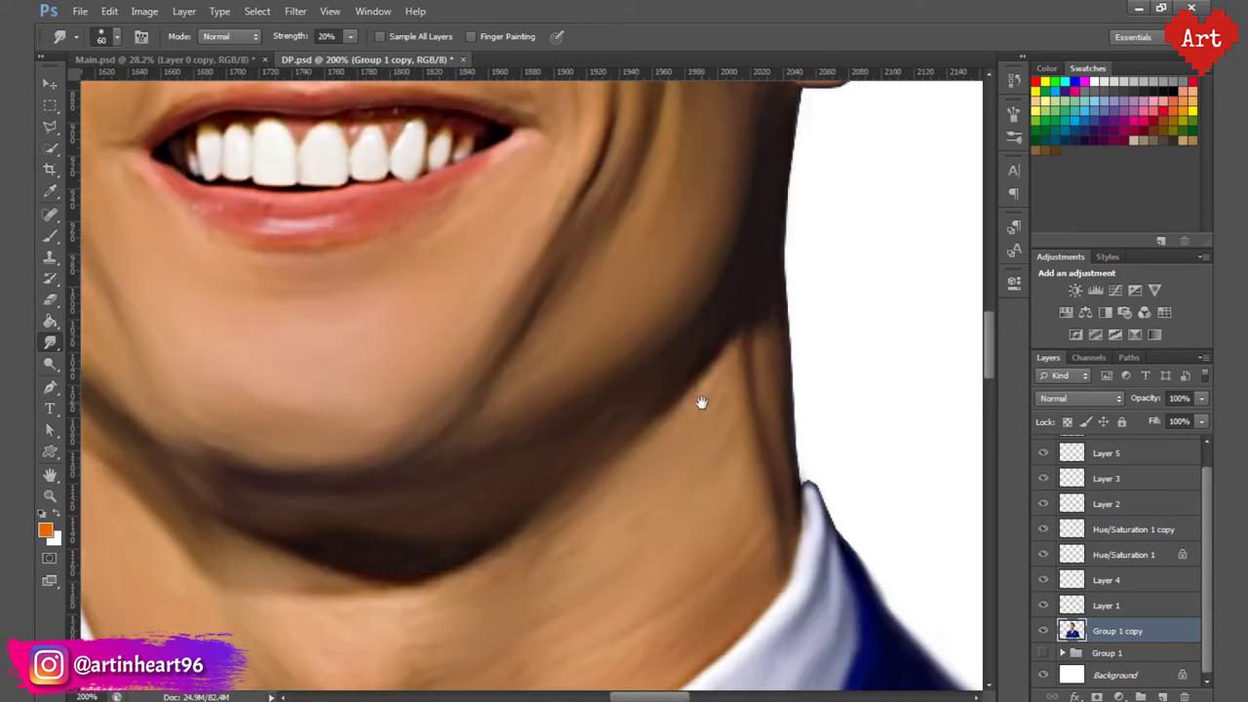
Step: Smudge the shadowed jawline and the neck skin below the chin to blend them smoothly
left_click_drag(629, 507, 692, 409)
left_click_drag(688, 556, 717, 473)
left_click_drag(306, 491, 504, 585)
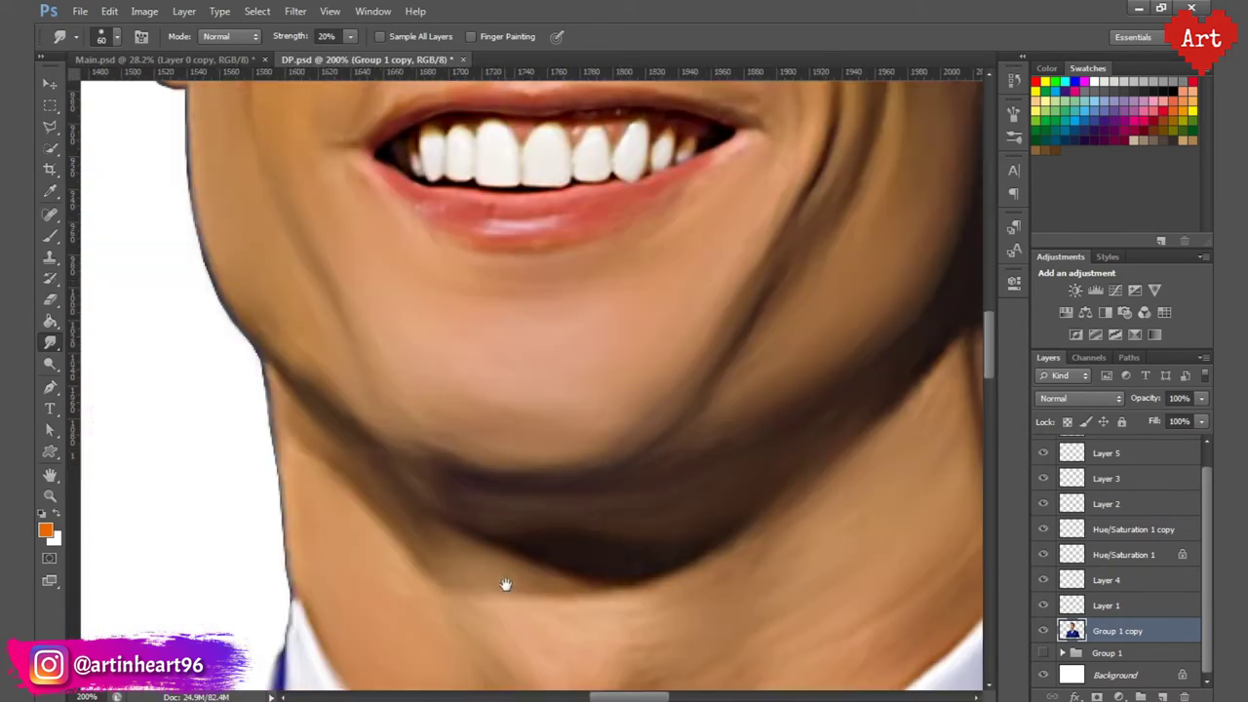
left_click_drag(593, 209, 448, 532)
Step: Smudge the skin along the side of the nose with a smaller 30 px brush
key("[")
key("bracketleft")
key("bracketleft")
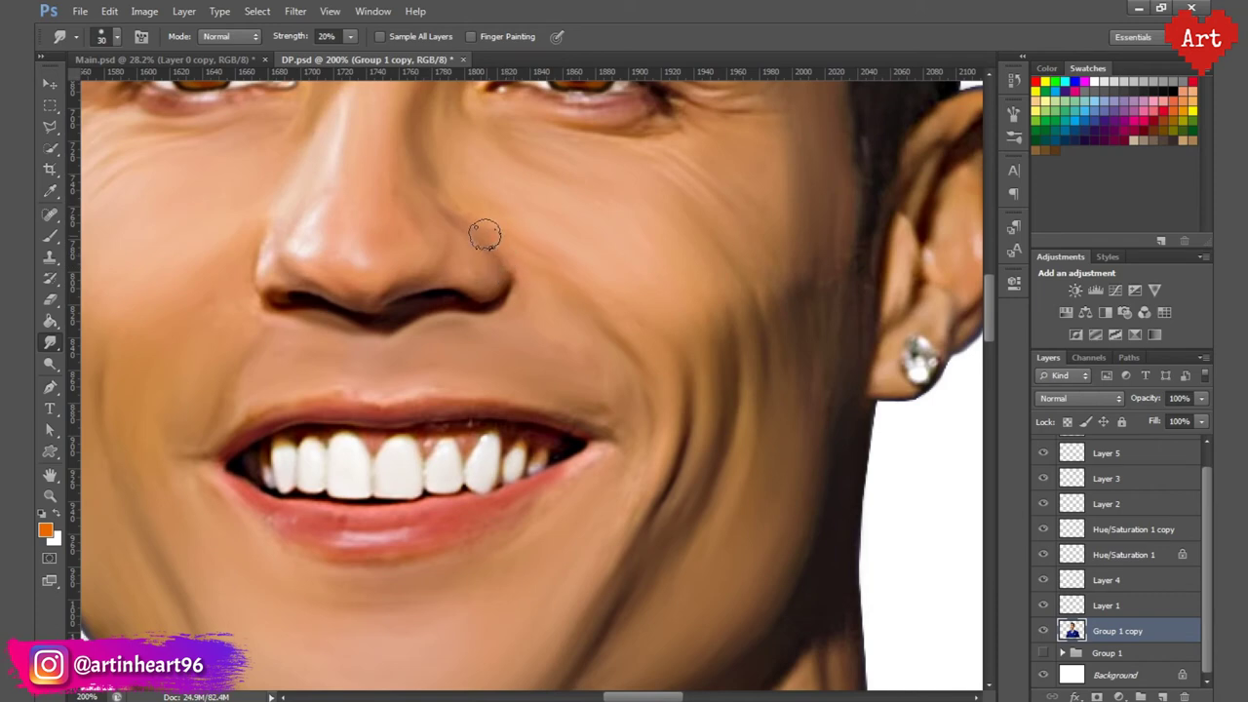
left_click_drag(389, 177, 369, 365)
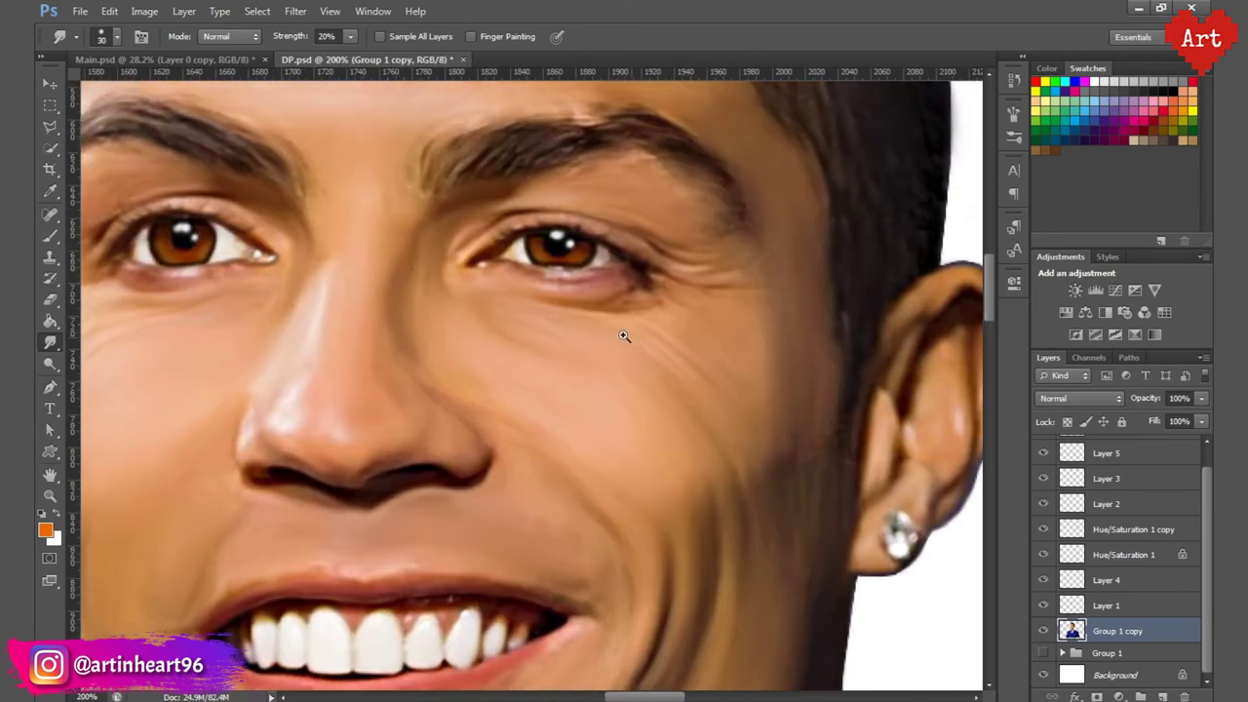
Step: Smudge the fine wrinkles around the outer corner of the eye with a 15 px brush and save the document
key("bracketright")
key("bracketright")
key("bracketright")
key("bracketleft")
key("bracketleft")
key("bracketleft")
scroll(697, 294, "down", 3)
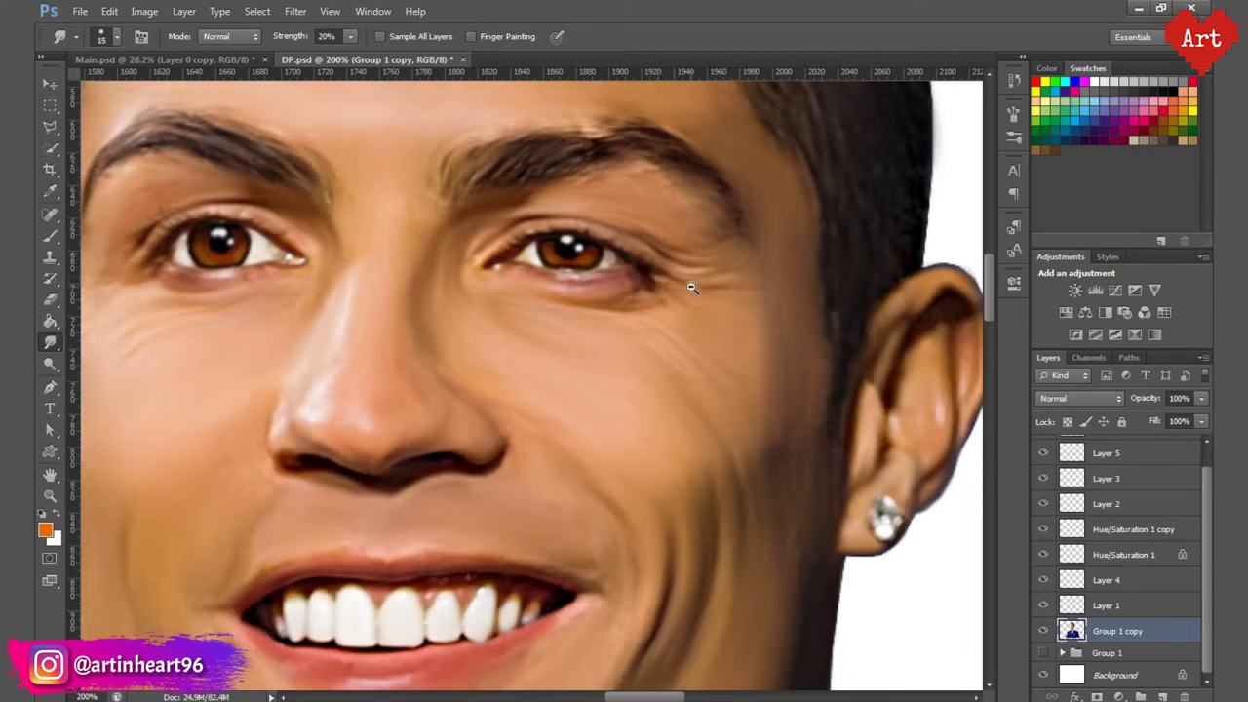
scroll(749, 277, "up", 3)
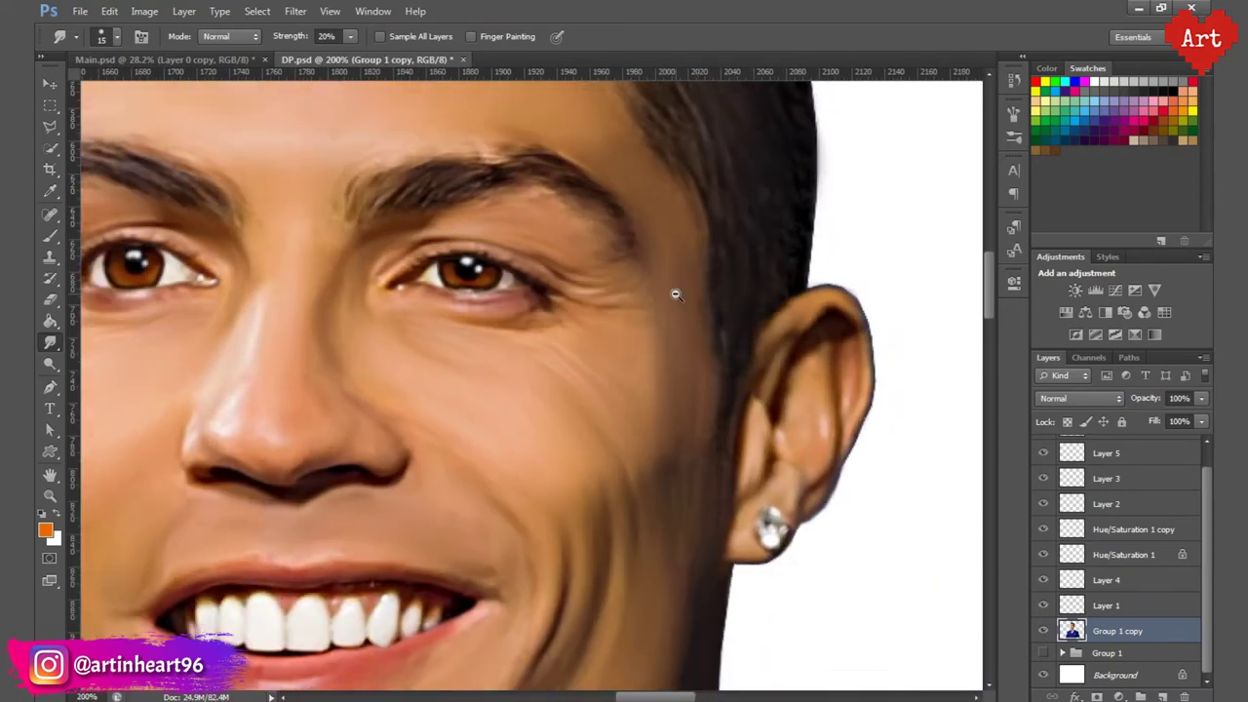
scroll(673, 289, "down", 2)
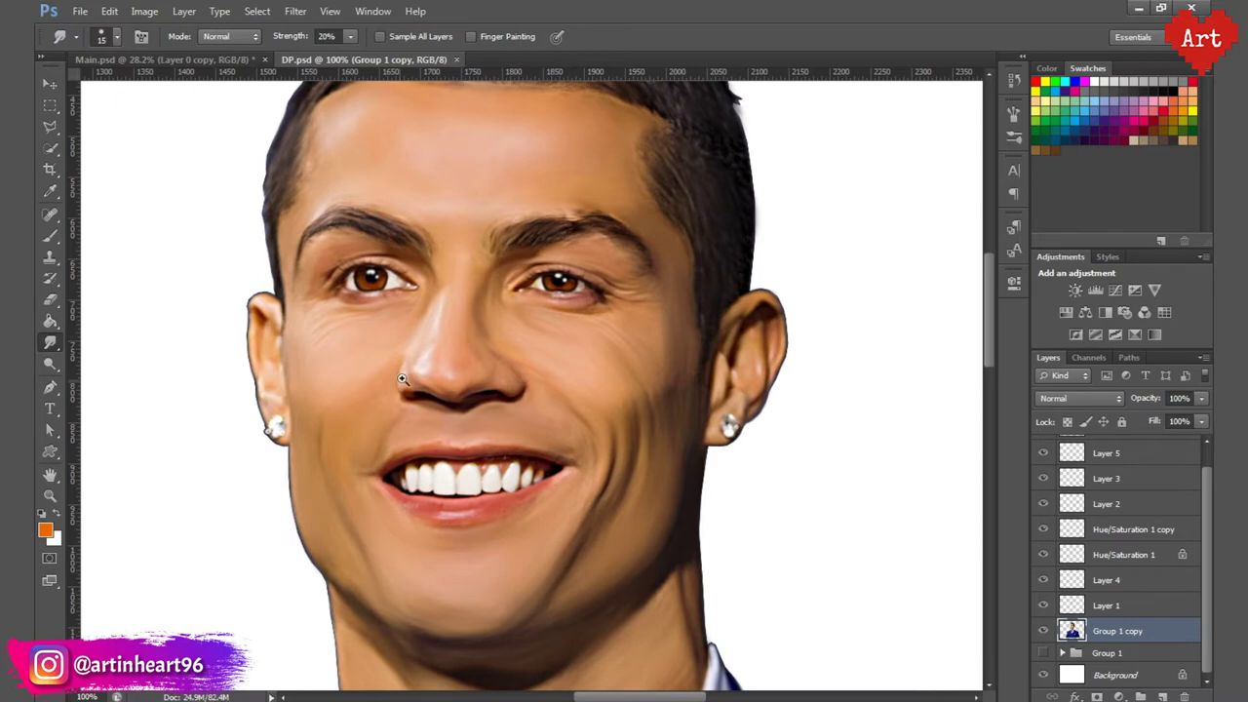
Step: Add a new empty layer above Layer 6 for the nose shading
left_click_drag(403, 379, 527, 383)
scroll(1130, 567, "up", 2)
left_click(1131, 449)
left_click(1162, 696)
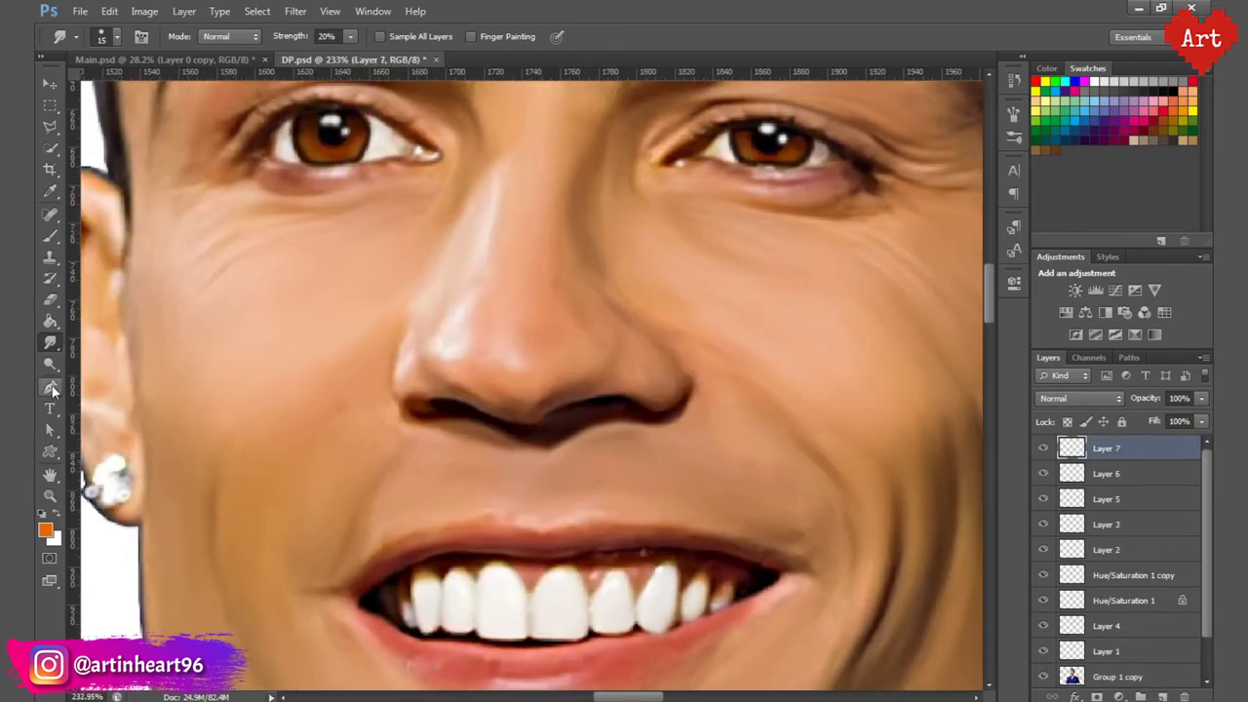
Step: Trace a closed Pen path on the cheek along the outer edge of the nostril and convert it to a selection
left_click(51, 389)
left_click(410, 319)
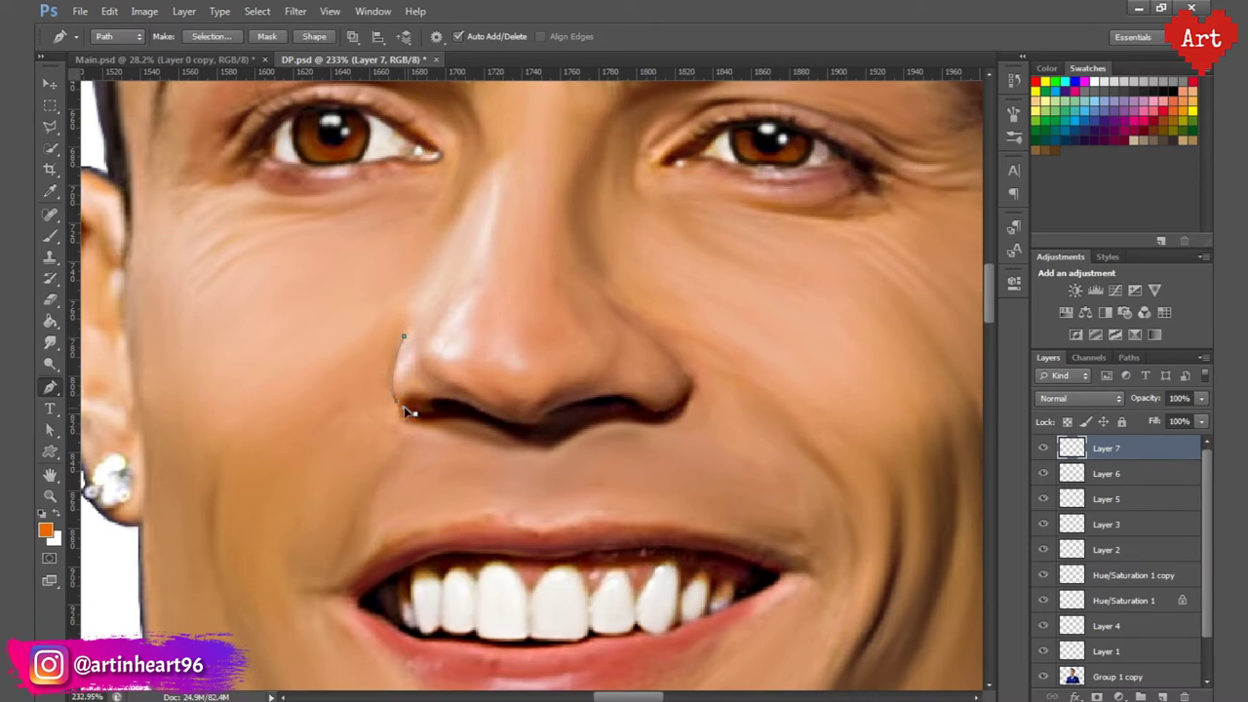
right_click(402, 335)
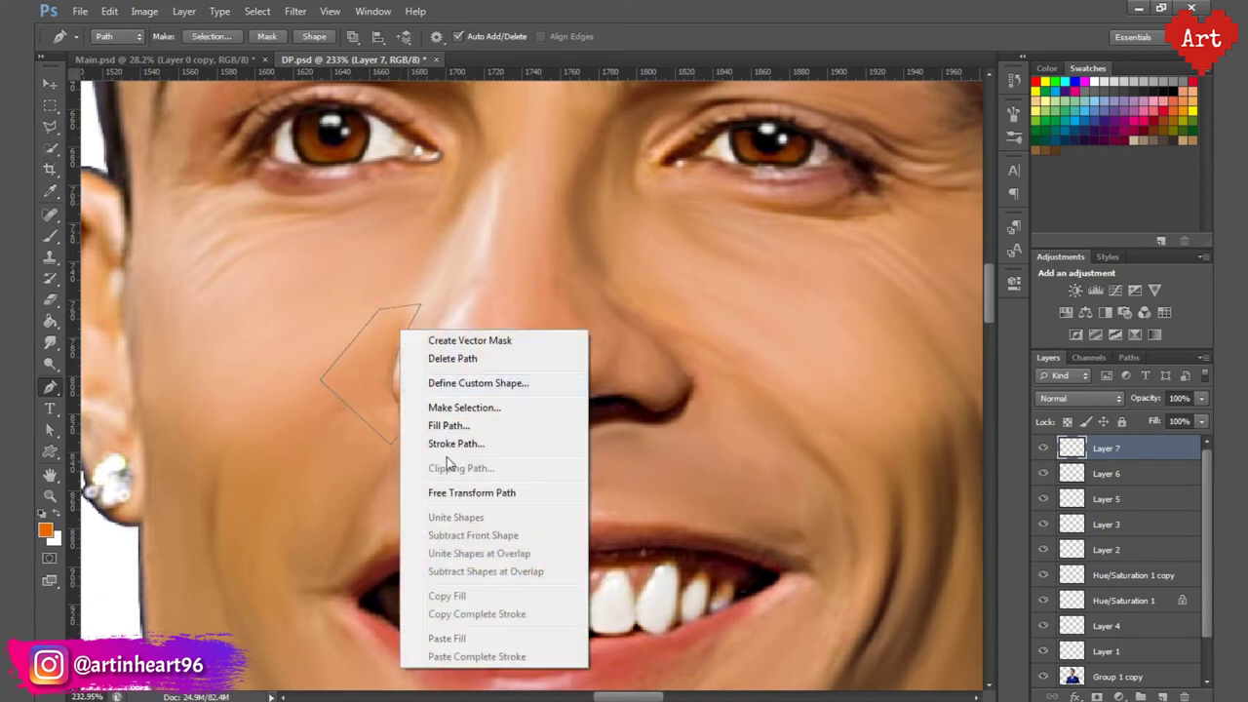
left_click(445, 404)
key("Return")
left_click(434, 359, "ctrl")
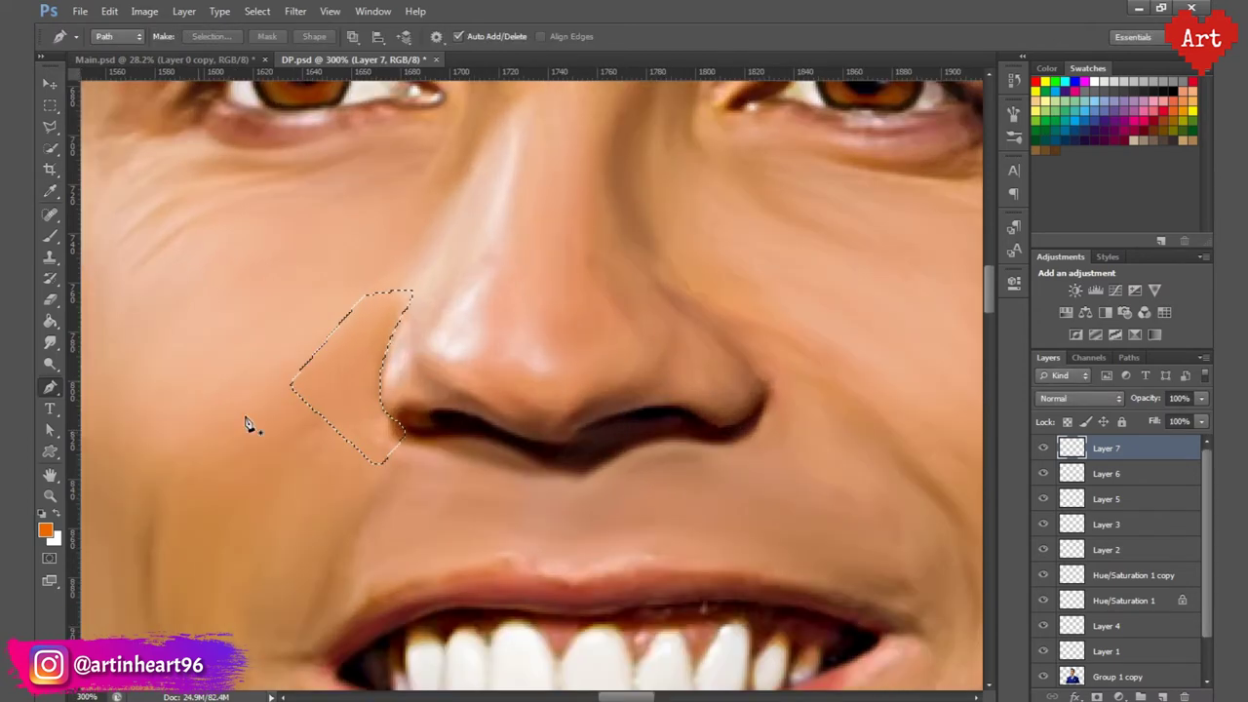
Step: Set the foreground colour to a muted dark brown, starting from a sample of the nostril shadow
left_click(45, 530)
left_click(443, 415)
left_click(426, 416)
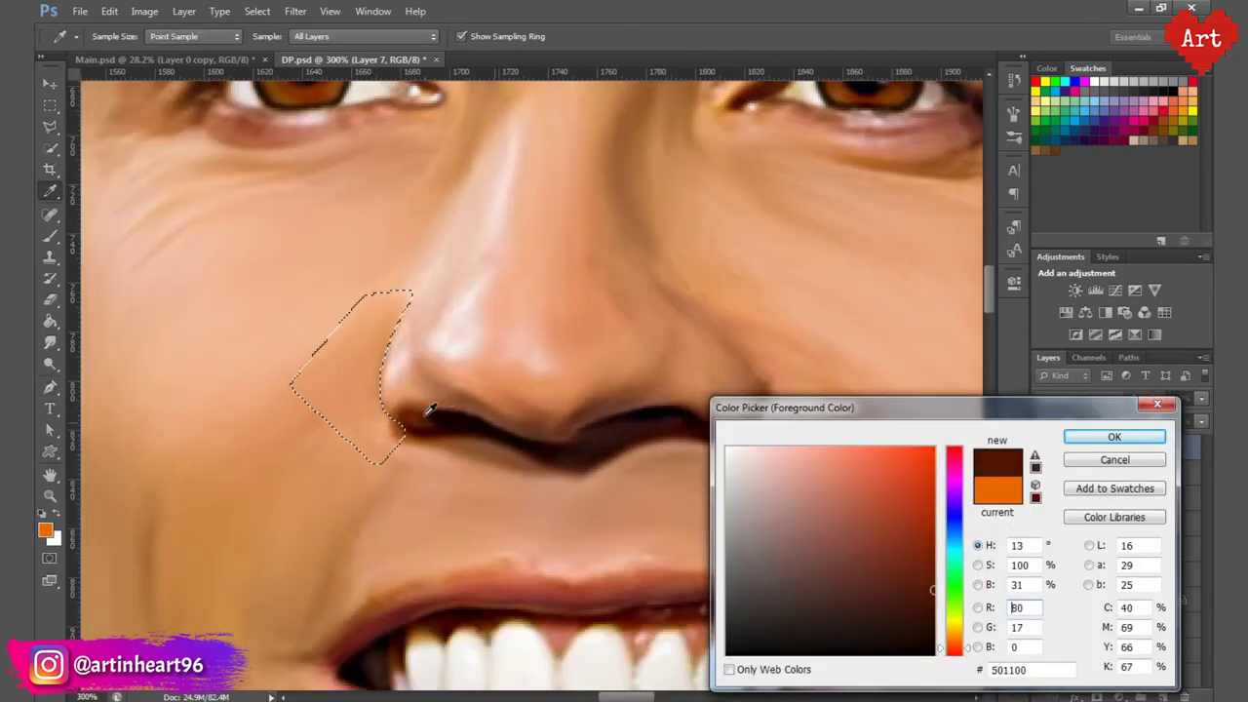
left_click(832, 581)
left_click(954, 638)
left_click_drag(953, 643, 954, 638)
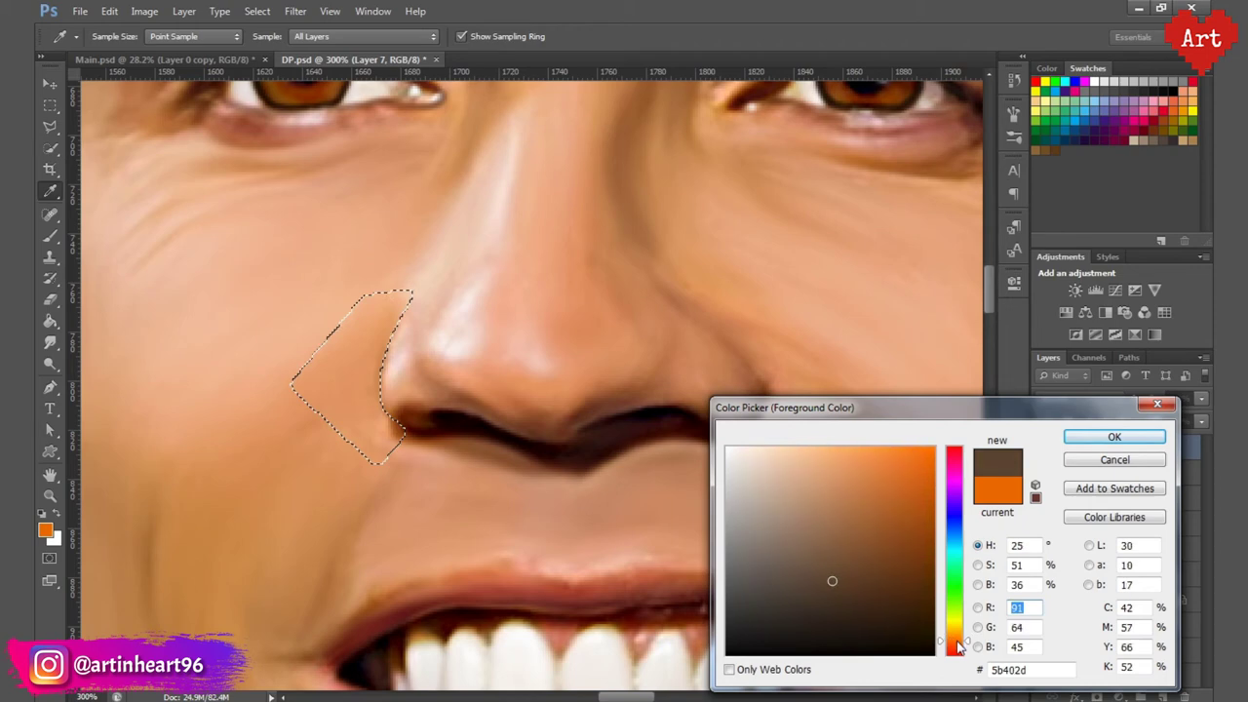
left_click(1115, 437)
Step: Paint a thin dark shadow along the nostril's outer edge inside the selection with a 5 px brush at 40% opacity
key("p")
left_click(50, 236)
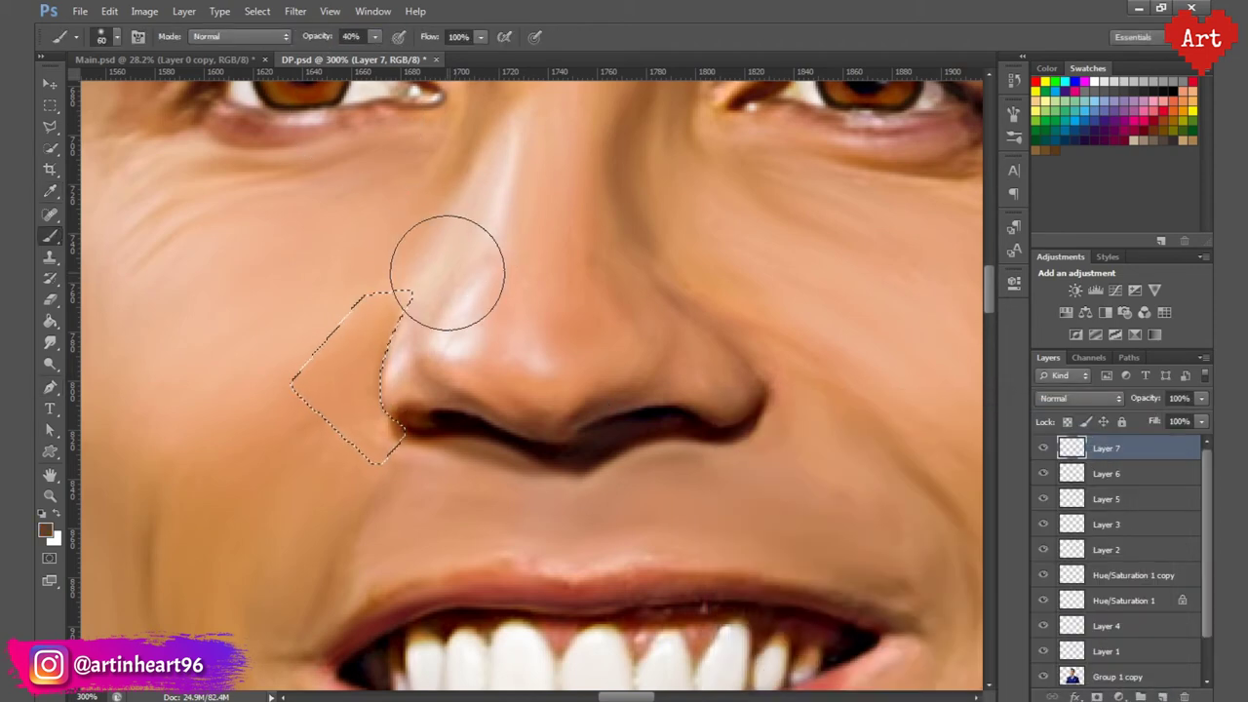
key("bracketleft")
key("bracketleft")
key("bracketleft")
key("bracketleft")
key("bracketleft")
key("bracketleft")
key("bracketleft")
key("bracketleft")
key("bracketleft")
key("bracketleft")
key("bracketleft")
key("bracketleft")
key("bracketleft")
key("bracketleft")
key("bracketleft")
key("bracketleft")
key("bracketleft")
key("bracketleft")
left_click(402, 403, "alt")
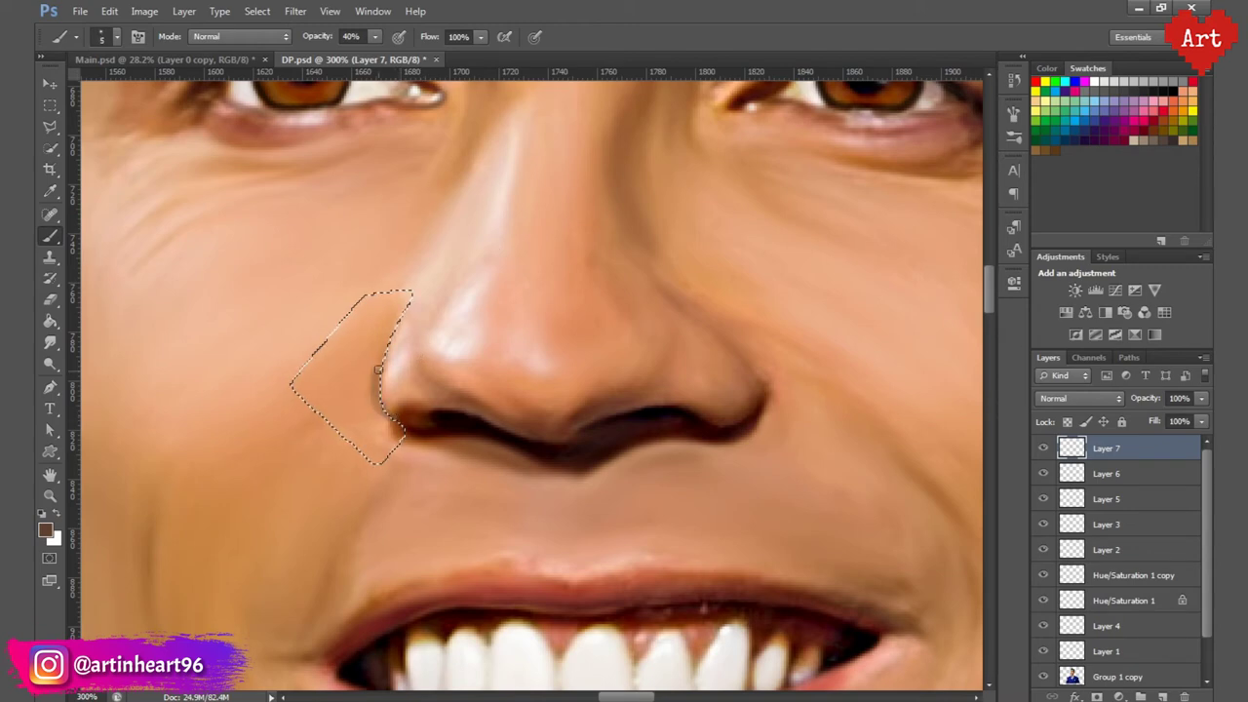
Step: Darken the crease beside the left nostril inside the selection with colour 3b1e0a at 30% brush opacity, and clear the selection
left_click(47, 531)
left_click(899, 605)
left_click(1114, 437)
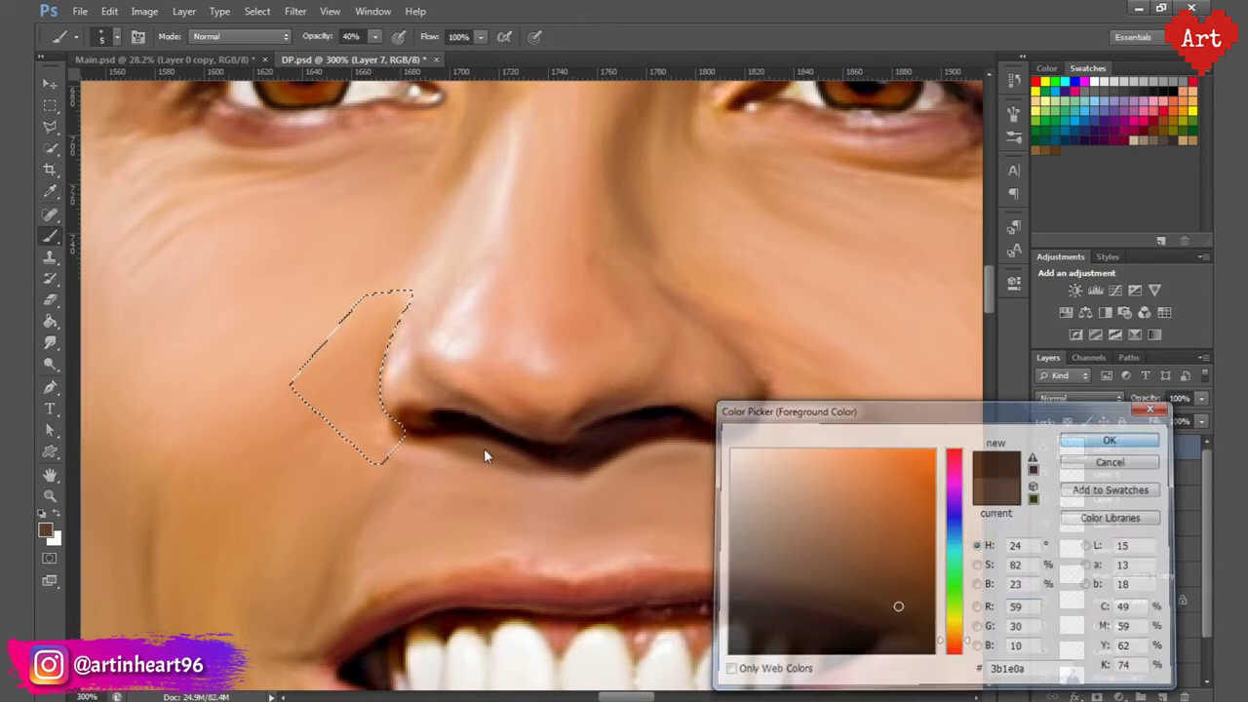
left_click_drag(336, 37, 329, 37)
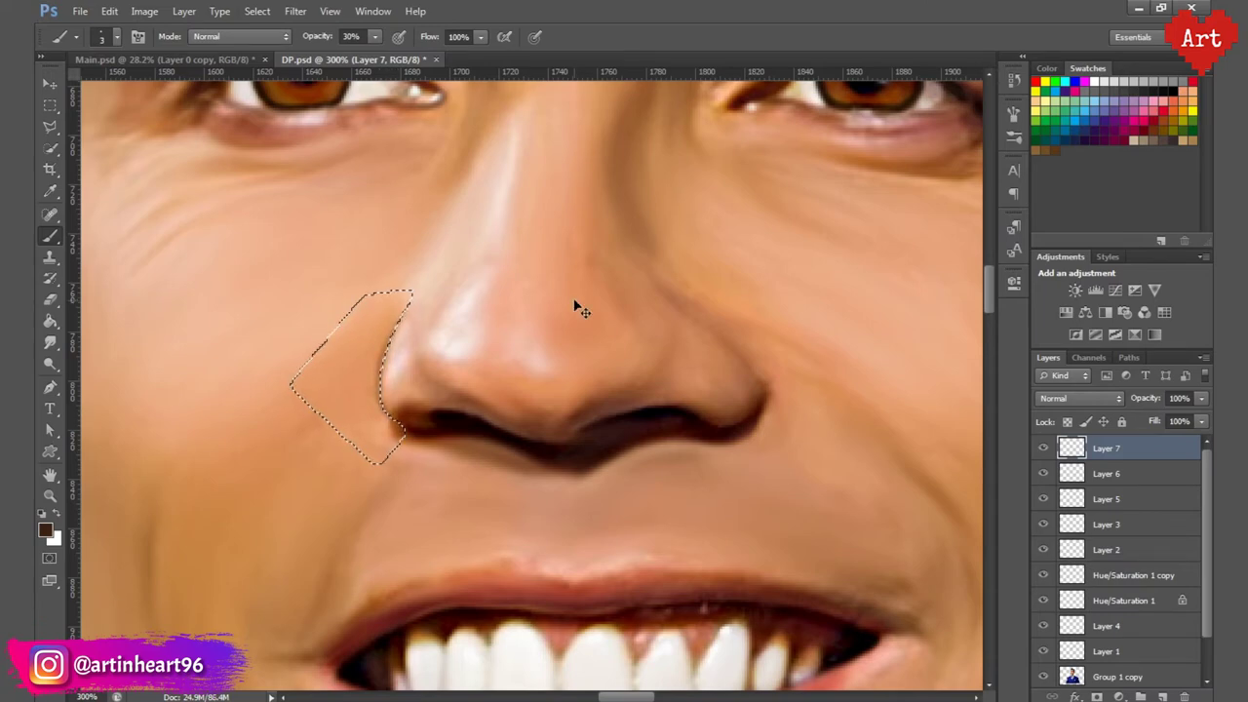
key("ctrl+d")
Step: Paint a thin dark line along the outer edge of the right nostril on Layer 7
left_click_drag(573, 304, 390, 268)
left_click_drag(502, 365, 579, 443)
scroll(179, 453, "up", 1)
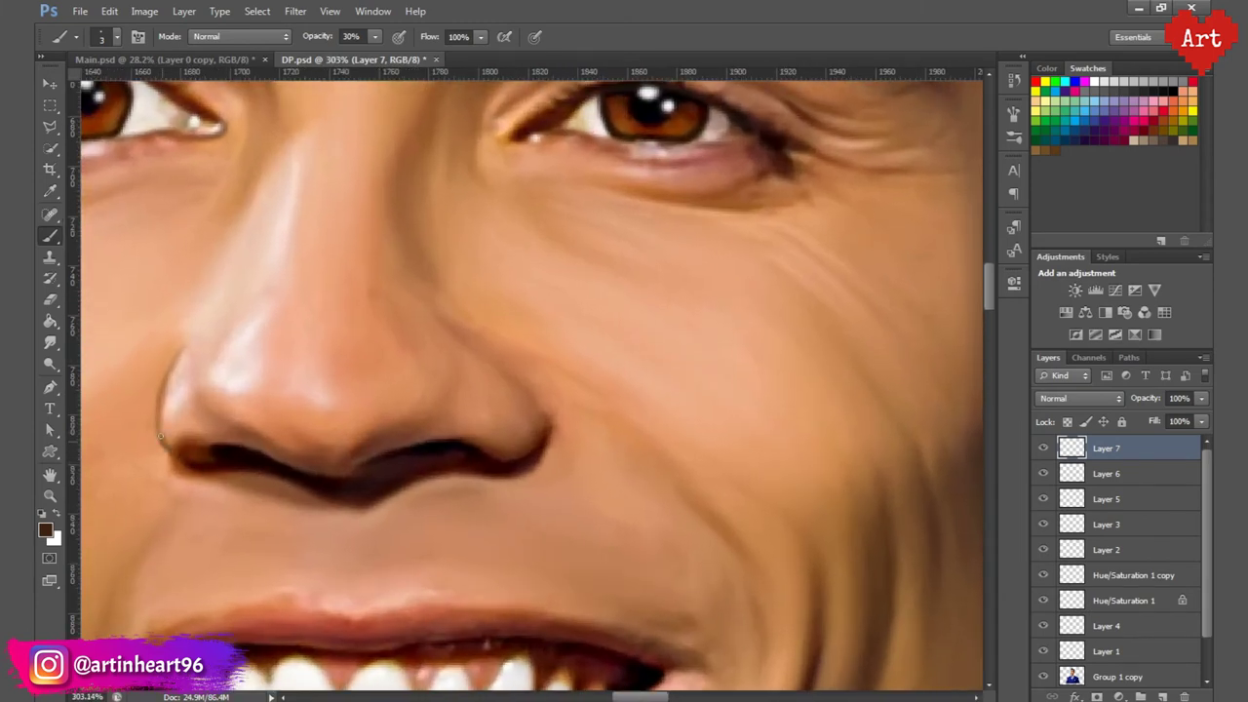
scroll(579, 426, "up", 1)
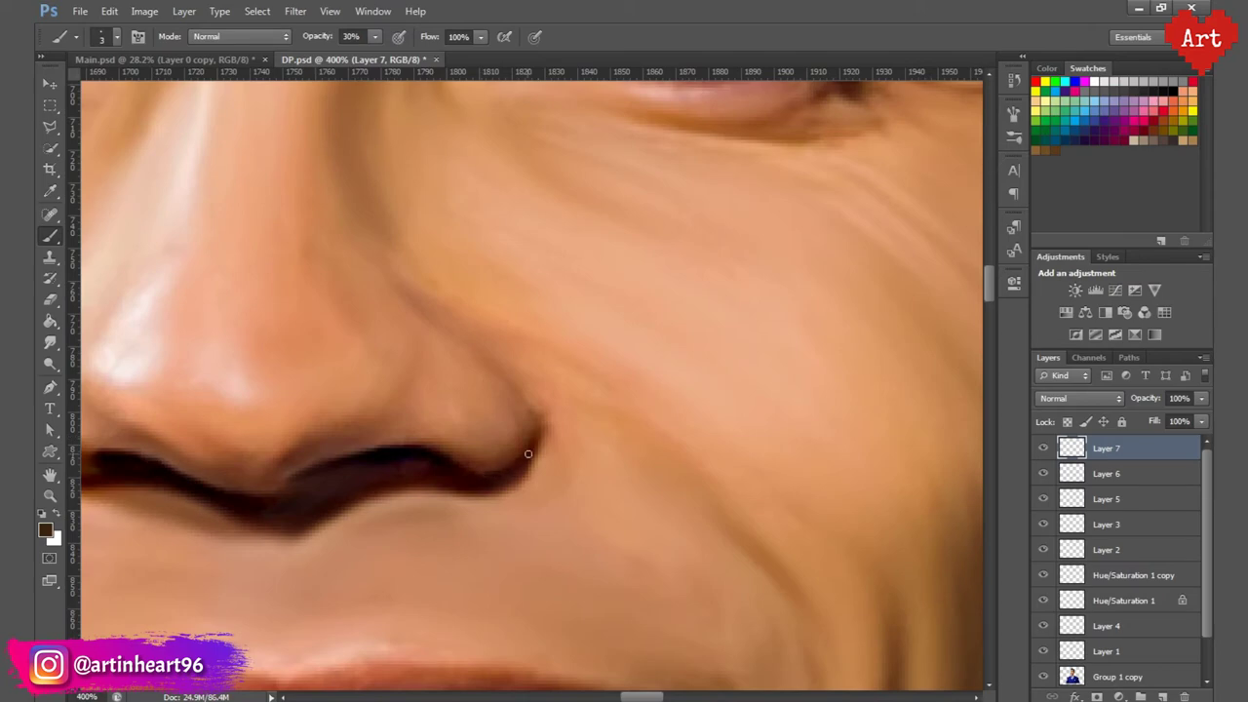
left_click_drag(530, 411, 485, 356)
Step: Soften the end of the dark line above the right nostril with the Eraser at 80% opacity, and save the document
scroll(432, 285, "down", 5)
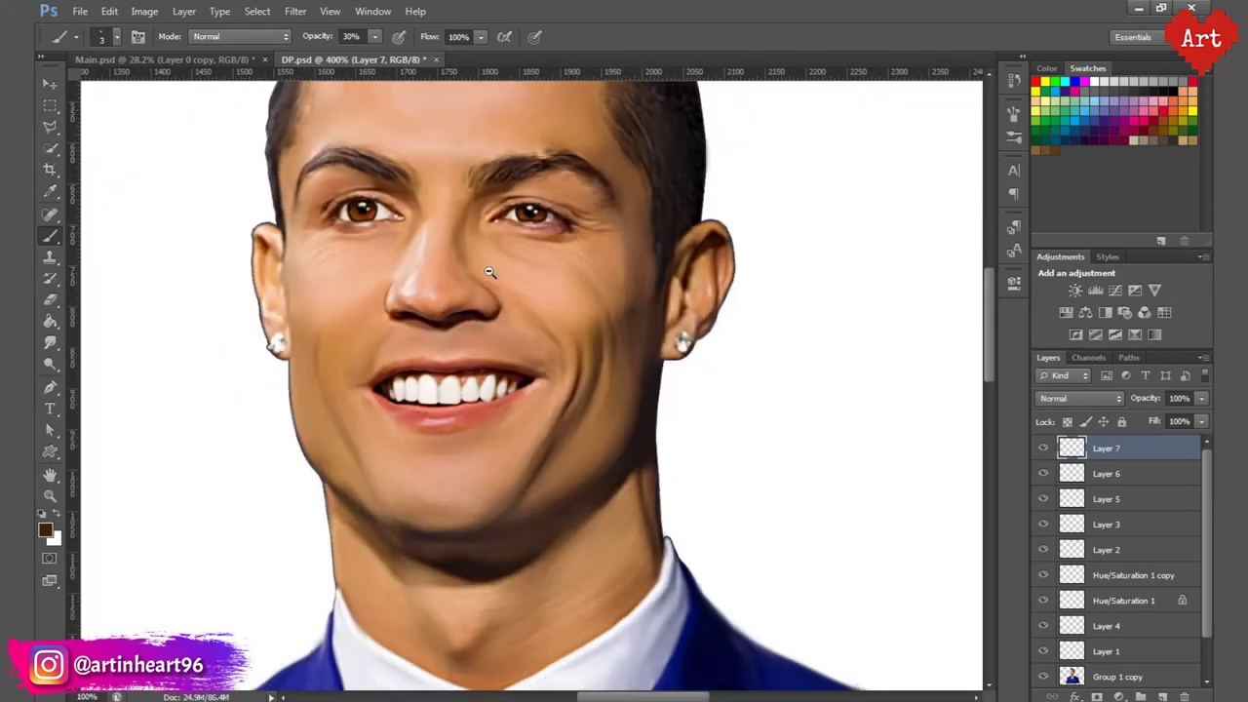
scroll(476, 382, "up", 5)
left_click(51, 300)
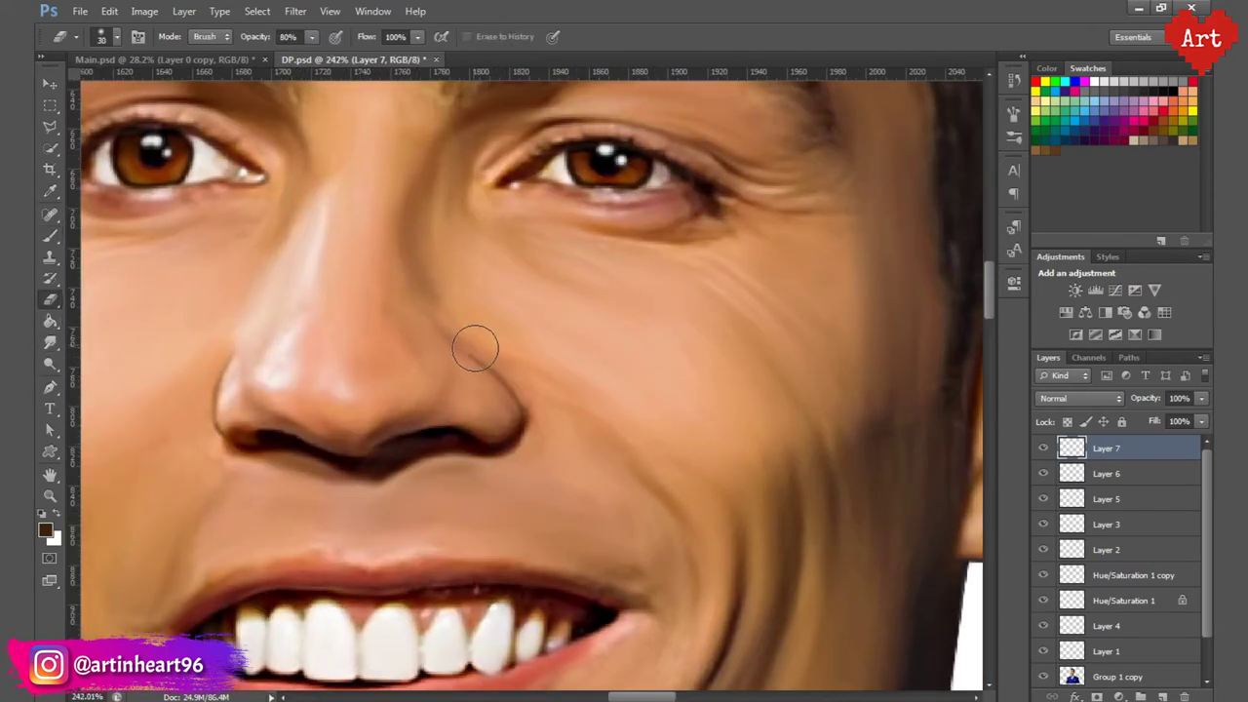
scroll(454, 351, "down", 6)
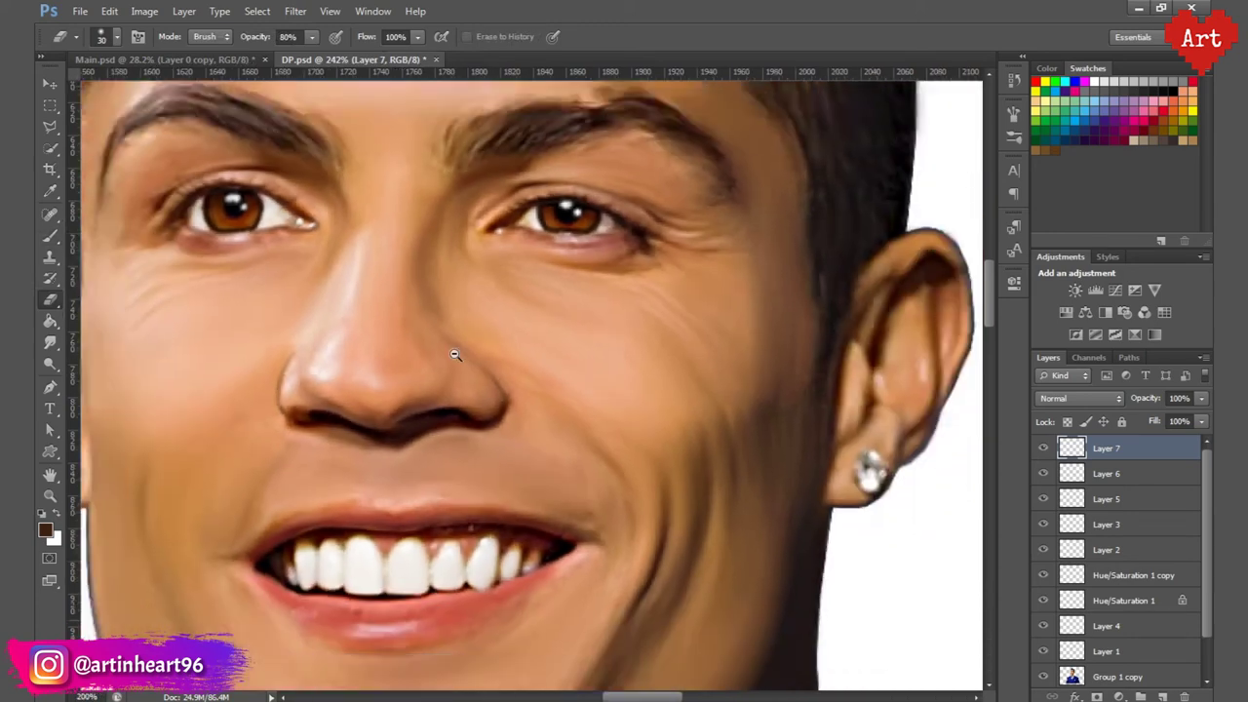
key("ctrl+s")
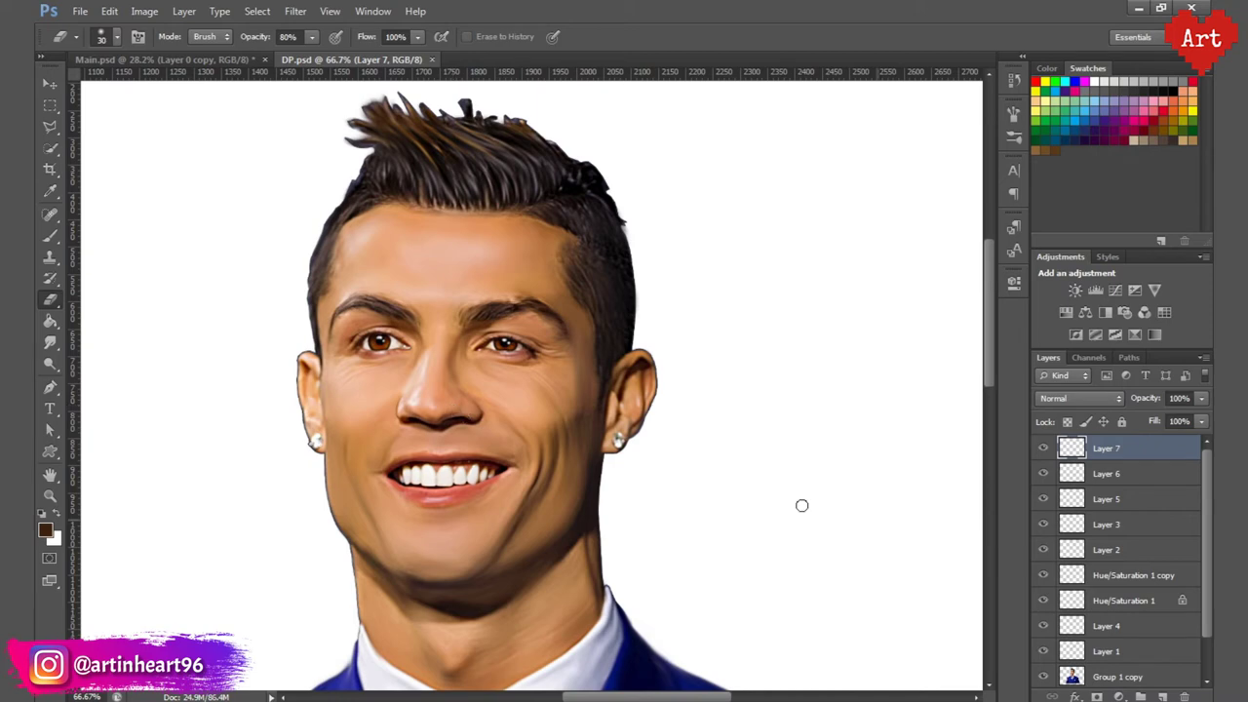
Step: Compare the portrait with Layer 7 hidden and shown, and inspect the face
left_click(1043, 448)
left_click(1043, 448)
left_click(1043, 449)
left_click(1042, 448)
scroll(463, 470, "up", 1)
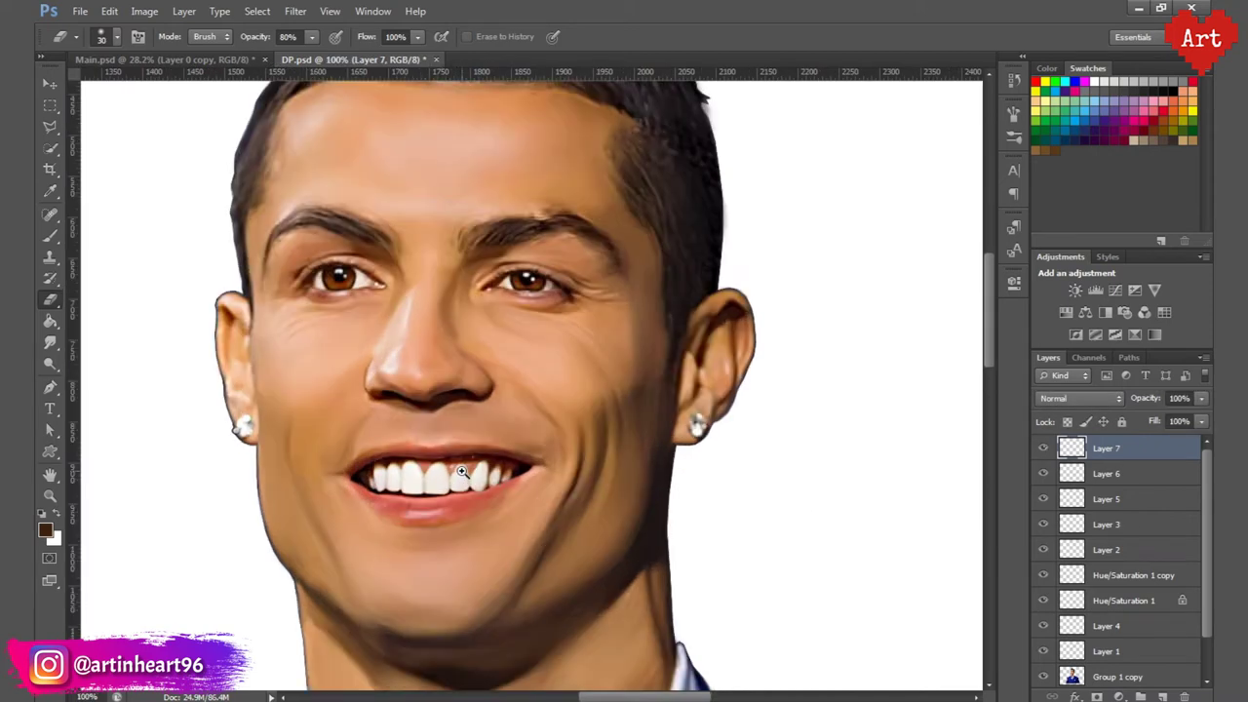
left_click_drag(409, 420, 499, 487)
key("ctrl+minus")
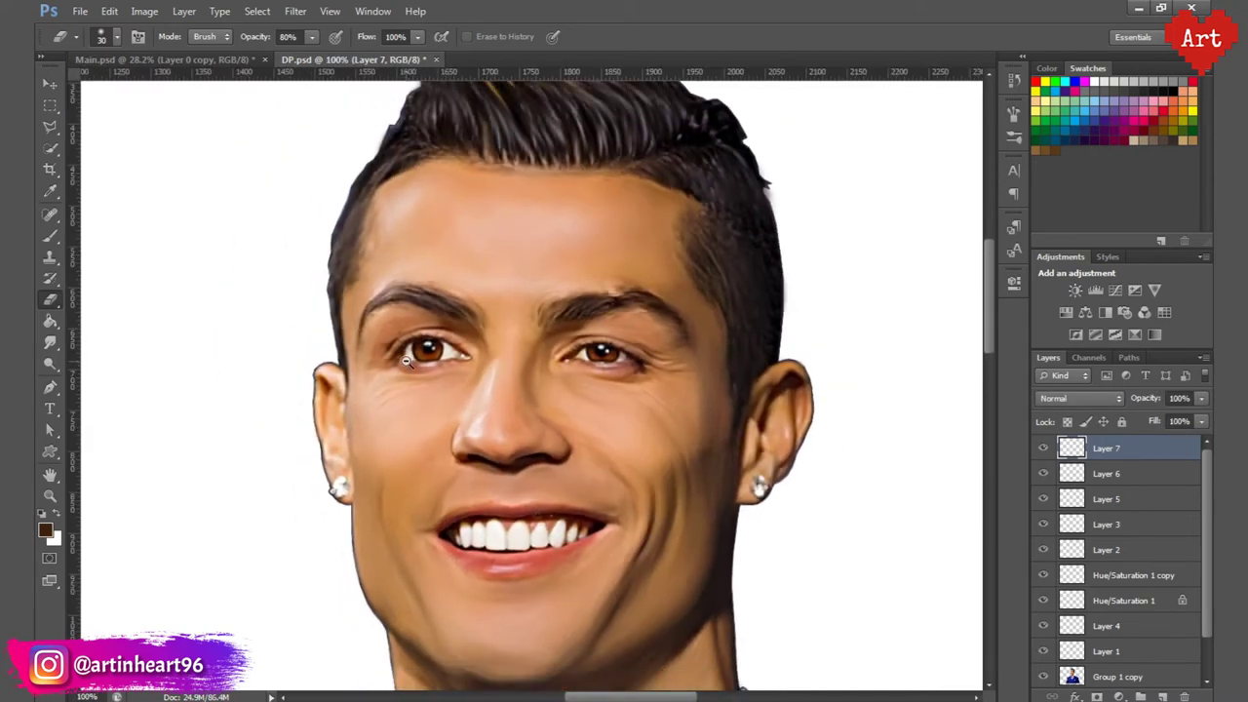
key("ctrl+minus")
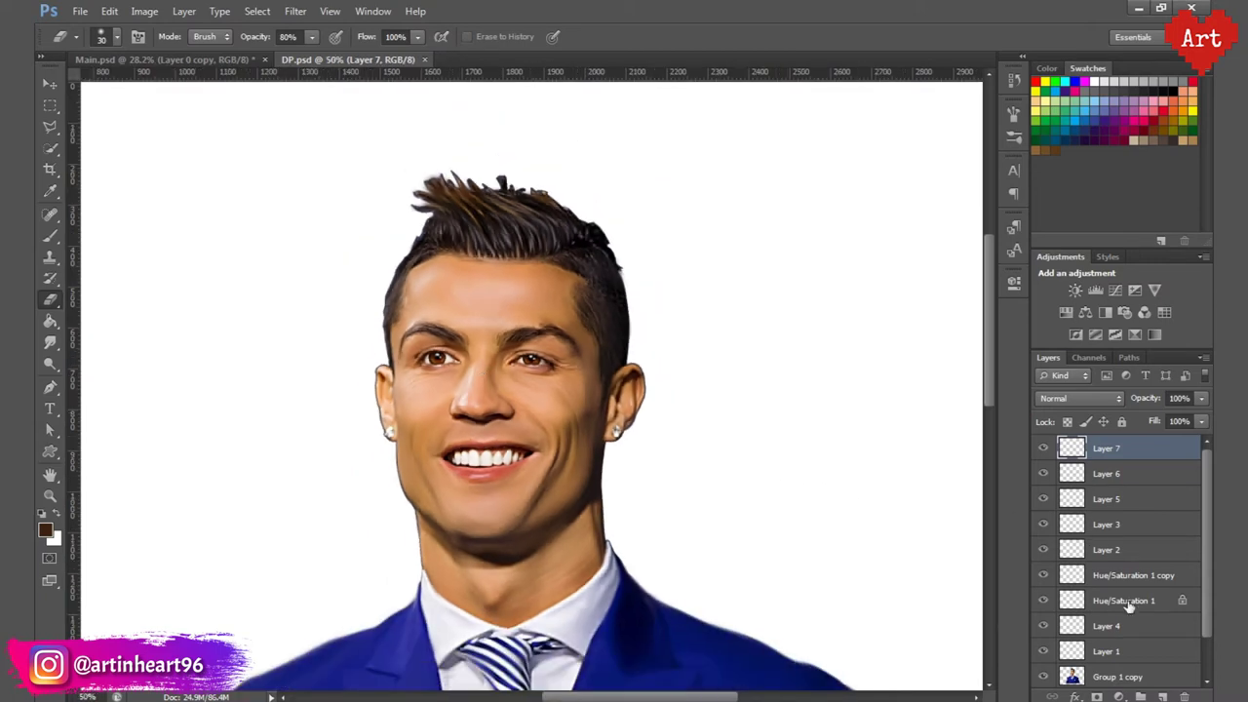
Step: Group Layer 7 and all the portrait layers below it into a new group, Group 2
scroll(1129, 606, "down", 3)
left_click(1129, 630, "shift")
right_click(1187, 455)
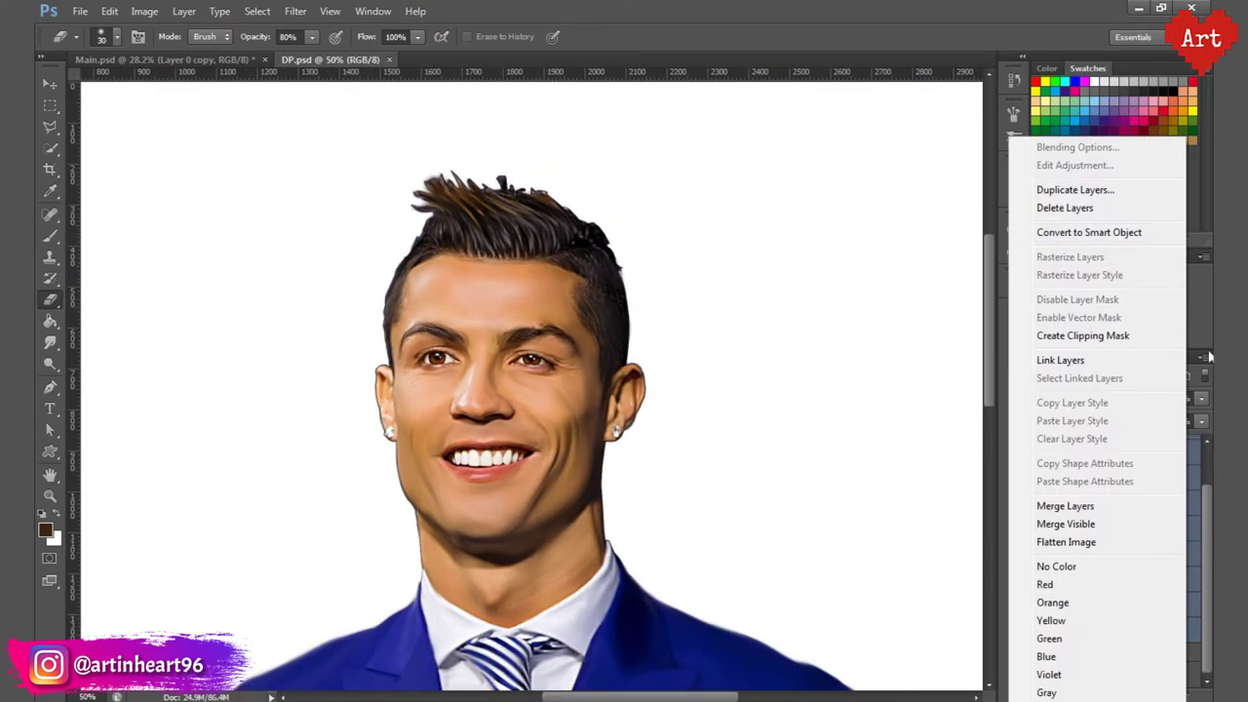
left_click(1209, 357)
left_click(1058, 398)
key("Return")
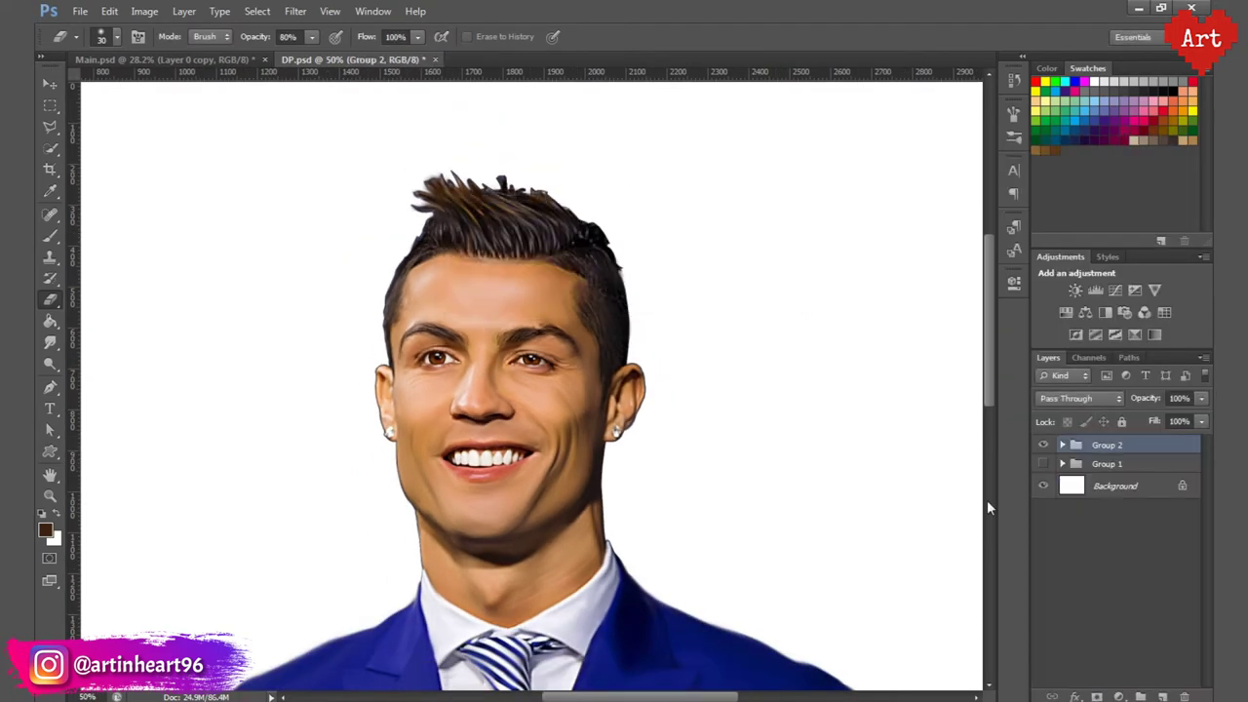
Step: Duplicate Group 2 as Group 2 copy and hide the original Group 2
left_click(1116, 489)
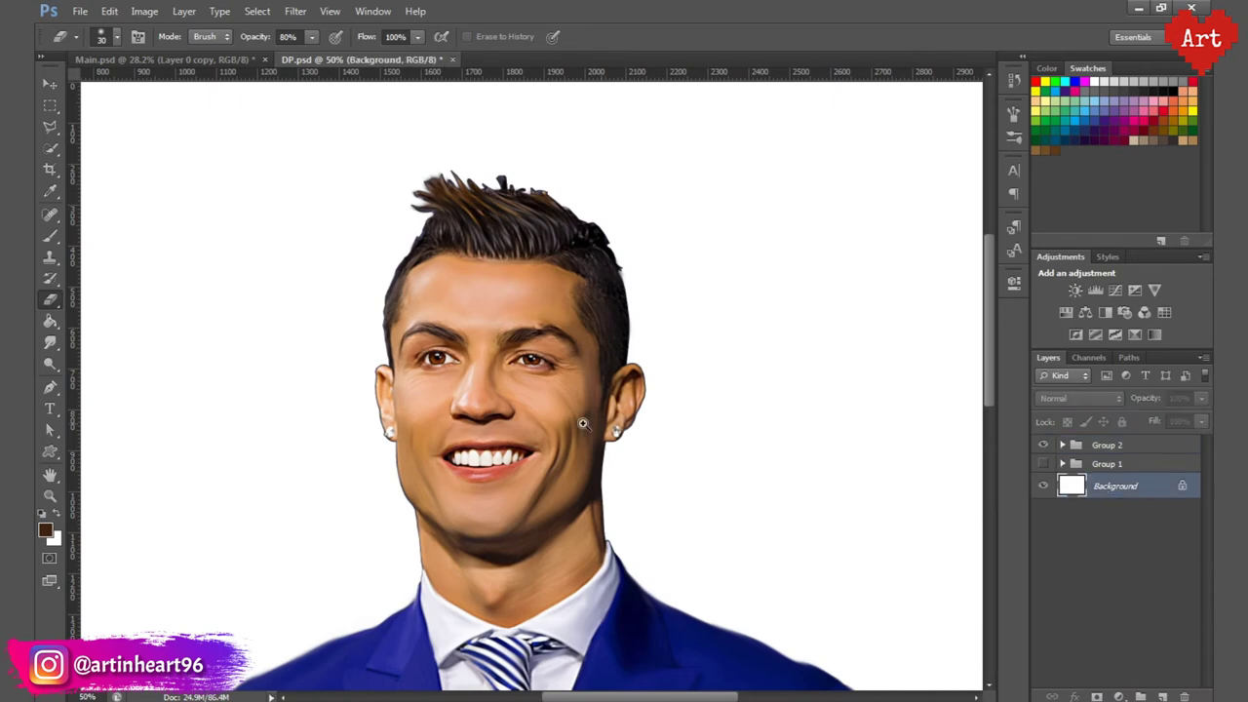
left_click(471, 421, "ctrl")
left_click(469, 421, "ctrl+alt")
left_click(529, 395, "ctrl")
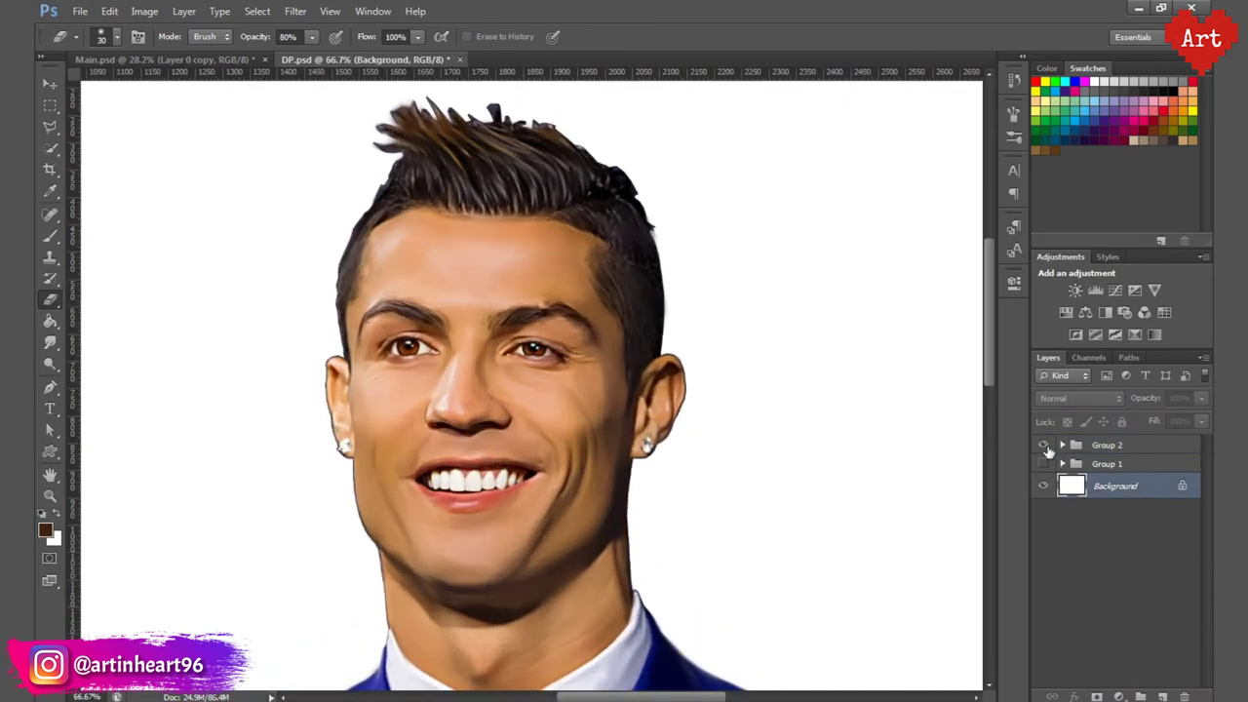
left_click(1112, 444)
right_click(1182, 445)
left_click(1100, 46)
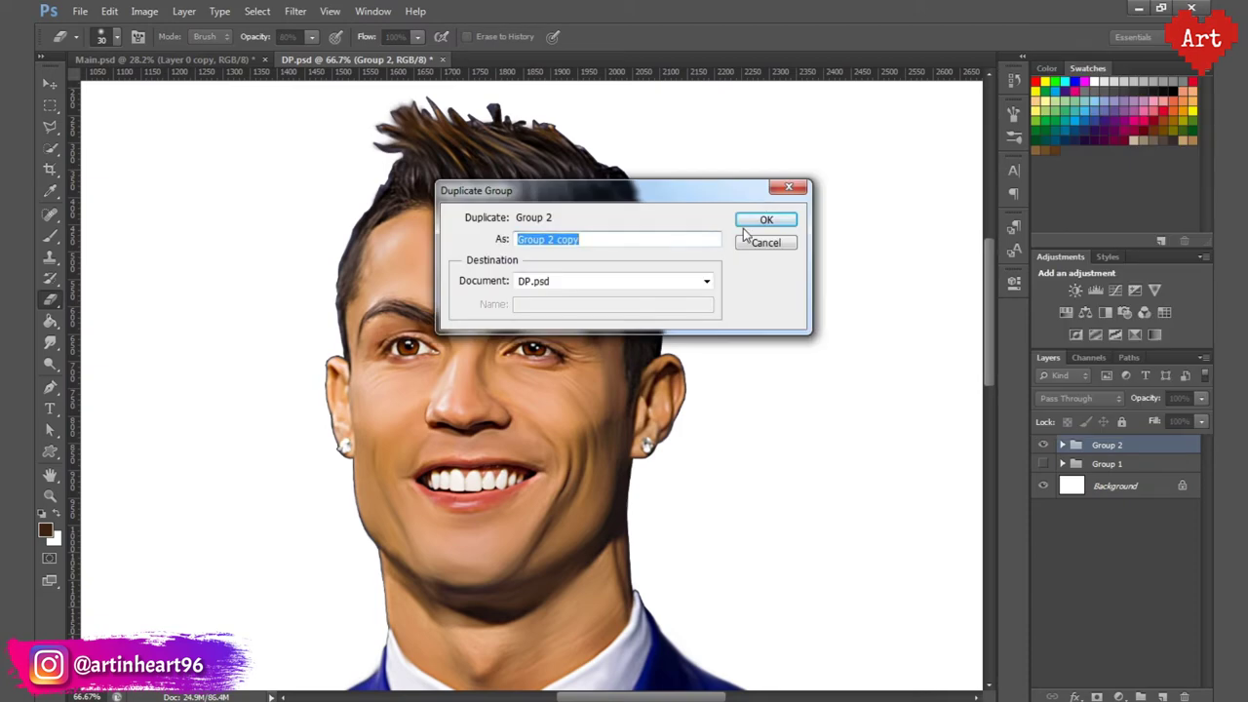
left_click(745, 226)
left_click(1042, 464)
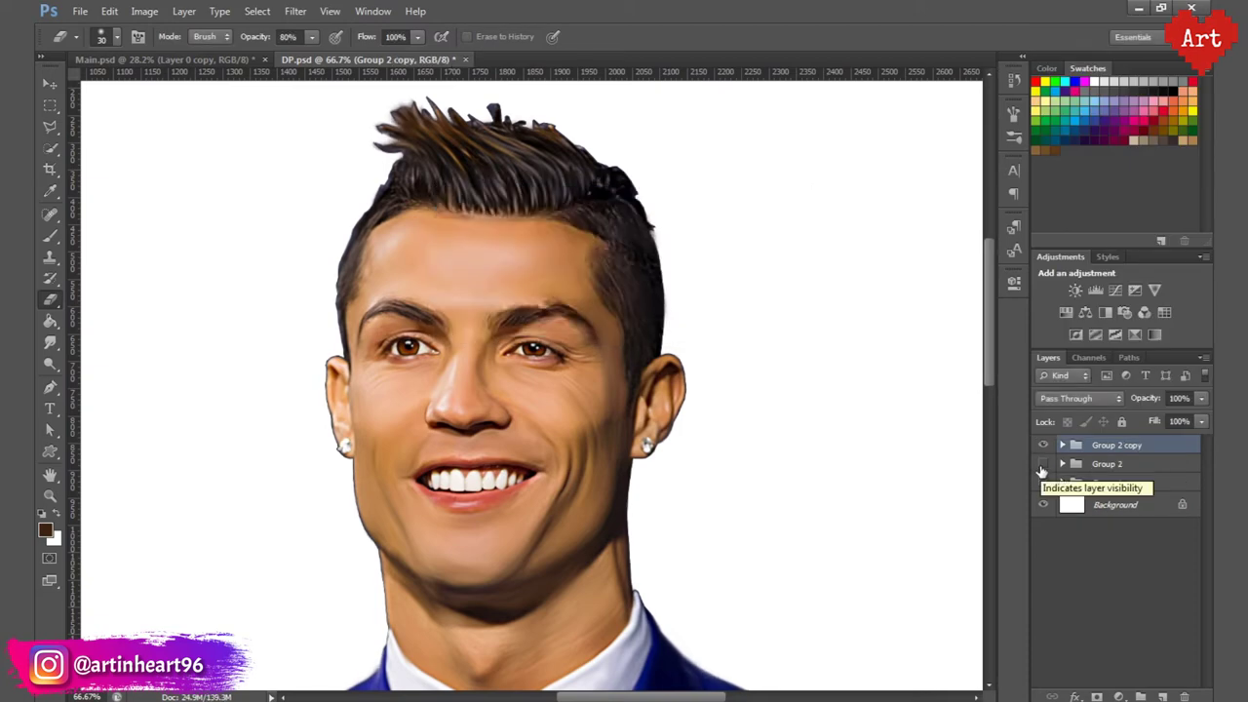
left_click(1042, 483)
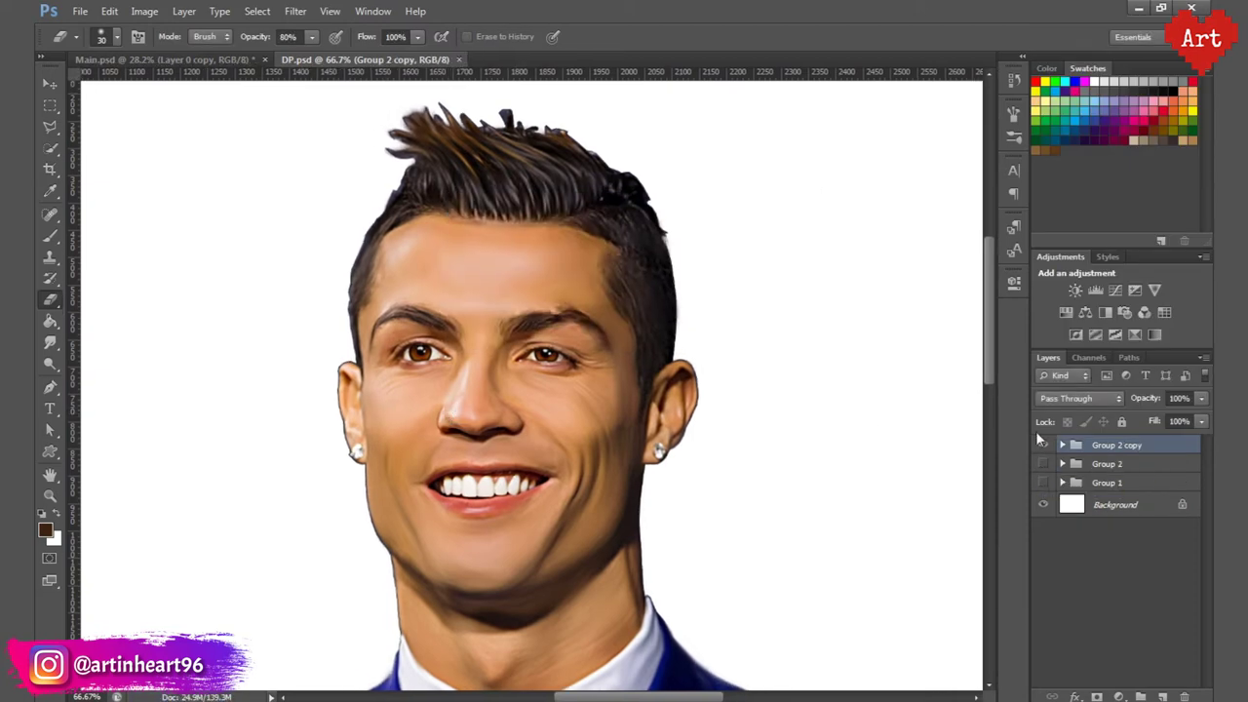
Step: Merge Group 2 copy into a single layer and open the Oil Paint filter for it
right_click(1037, 444)
left_click(1102, 282)
left_click(296, 11)
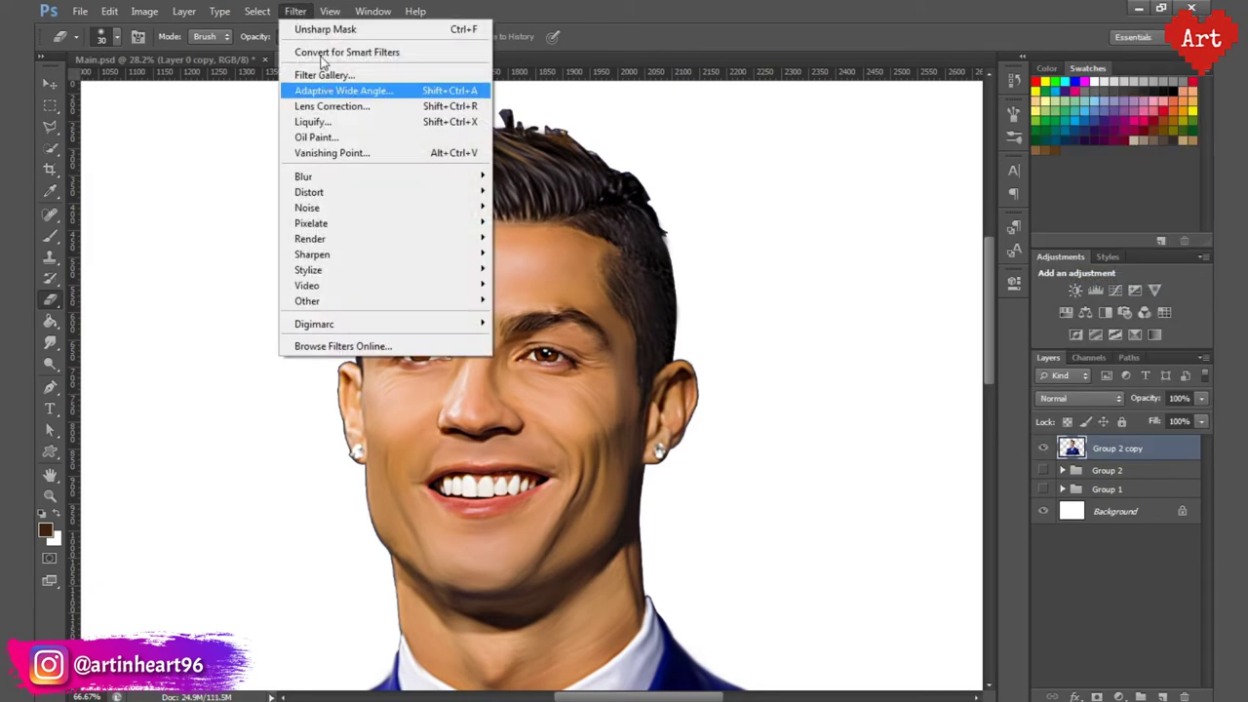
left_click(317, 144)
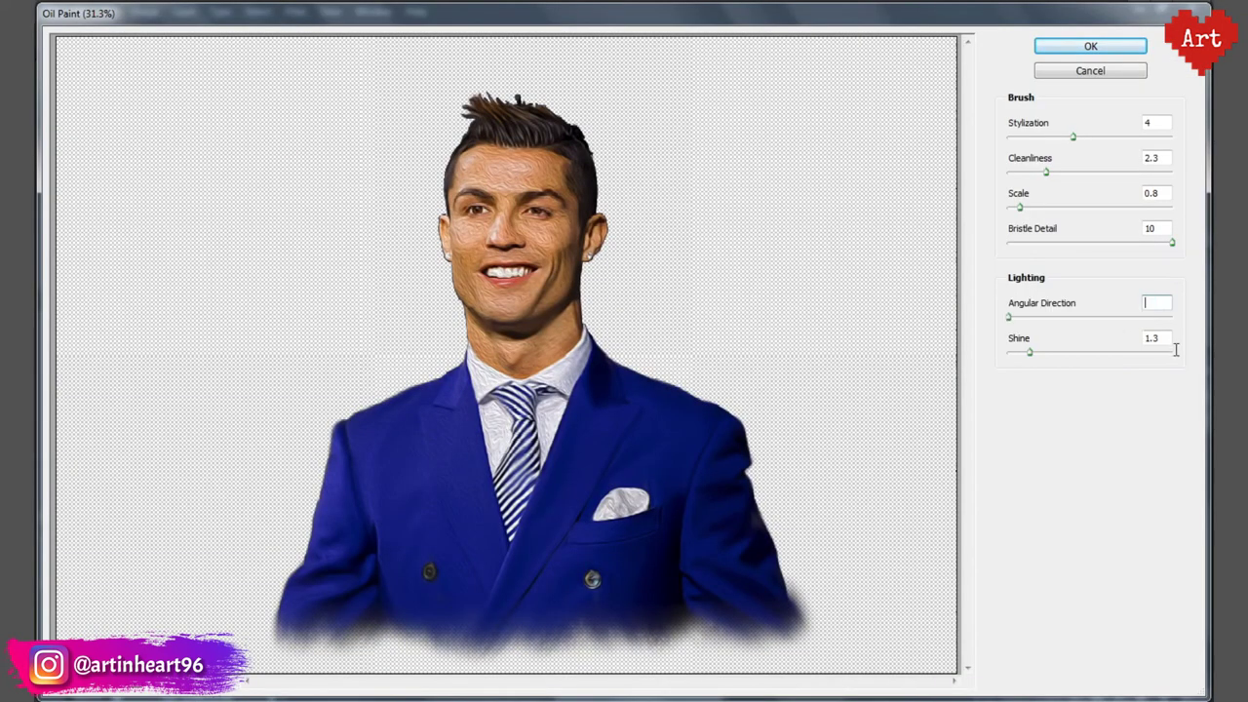
Step: Set the Oil Paint lighting to angular direction 0 and shine 0, and check the face in the preview
type("0")
left_click_drag(1167, 341, 1116, 339)
type("0")
left_click(498, 200, "ctrl")
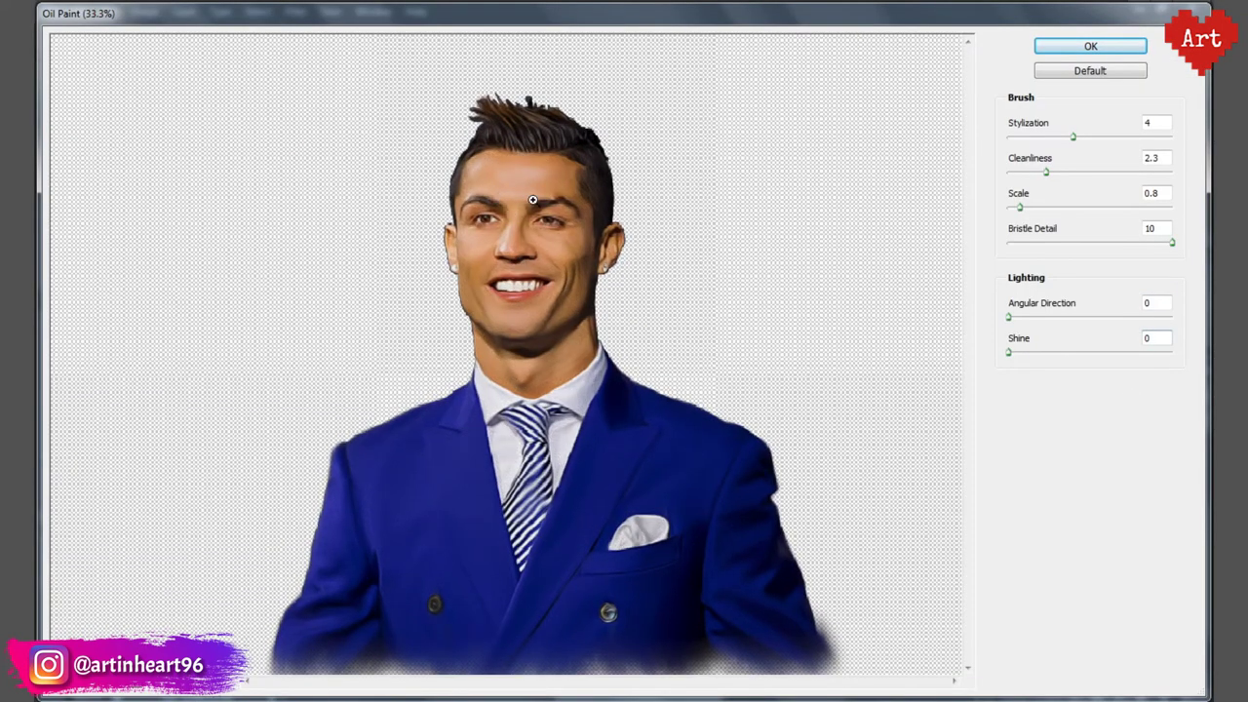
scroll(557, 254, "up", 1)
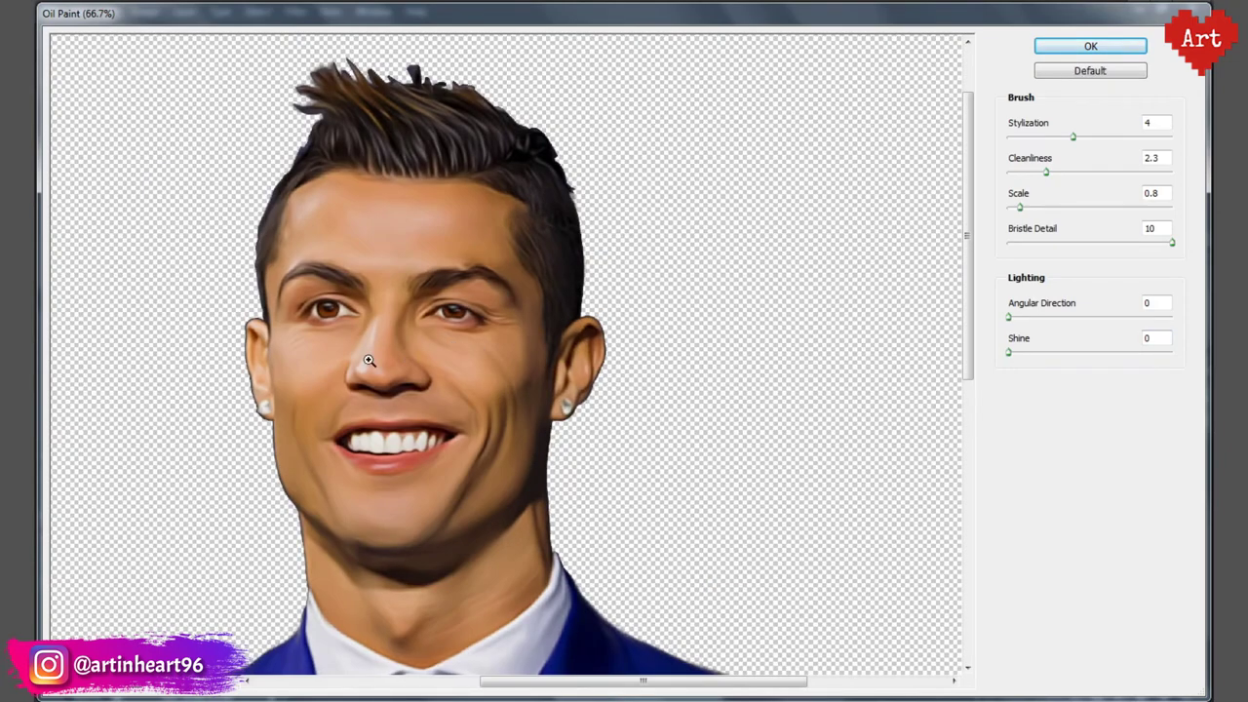
scroll(369, 360, "up", 1)
Step: Set the Oil Paint brush to stylization 2 and cleanliness 0
mouse_move(1073, 137)
left_mouse_down()
mouse_move(1038, 139)
mouse_move(1025, 176)
left_mouse_up()
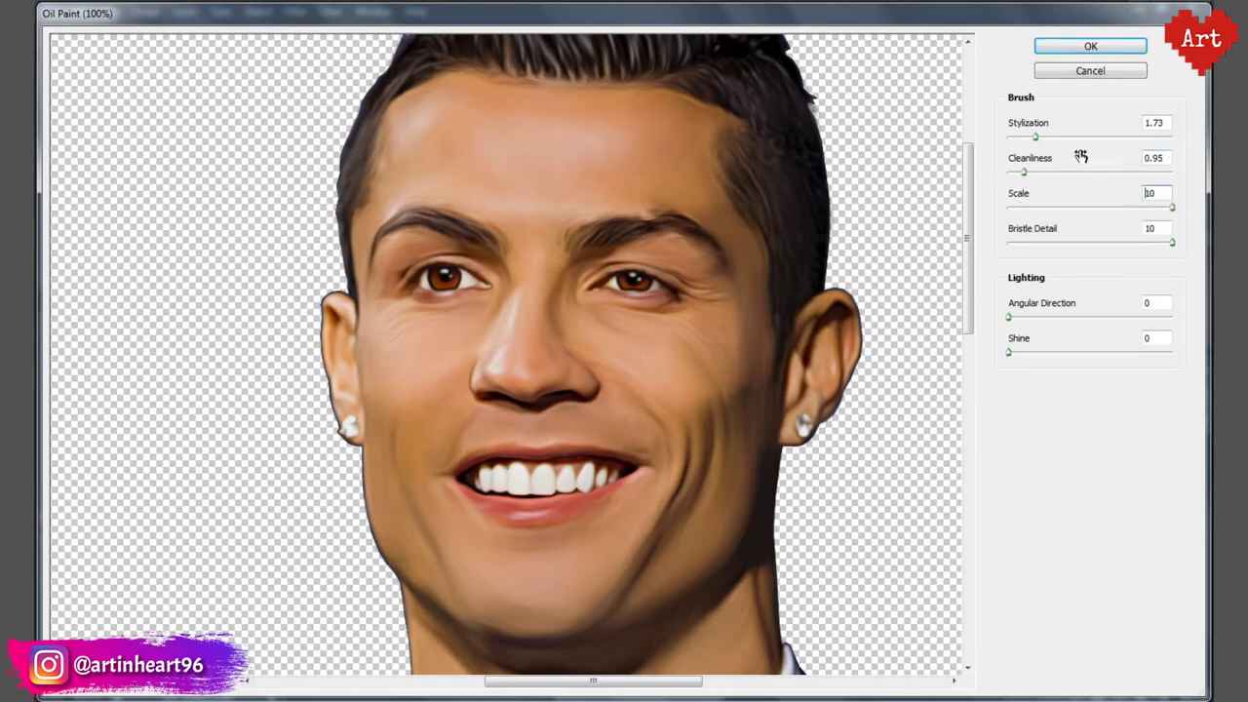
left_click_drag(1034, 138, 1025, 141)
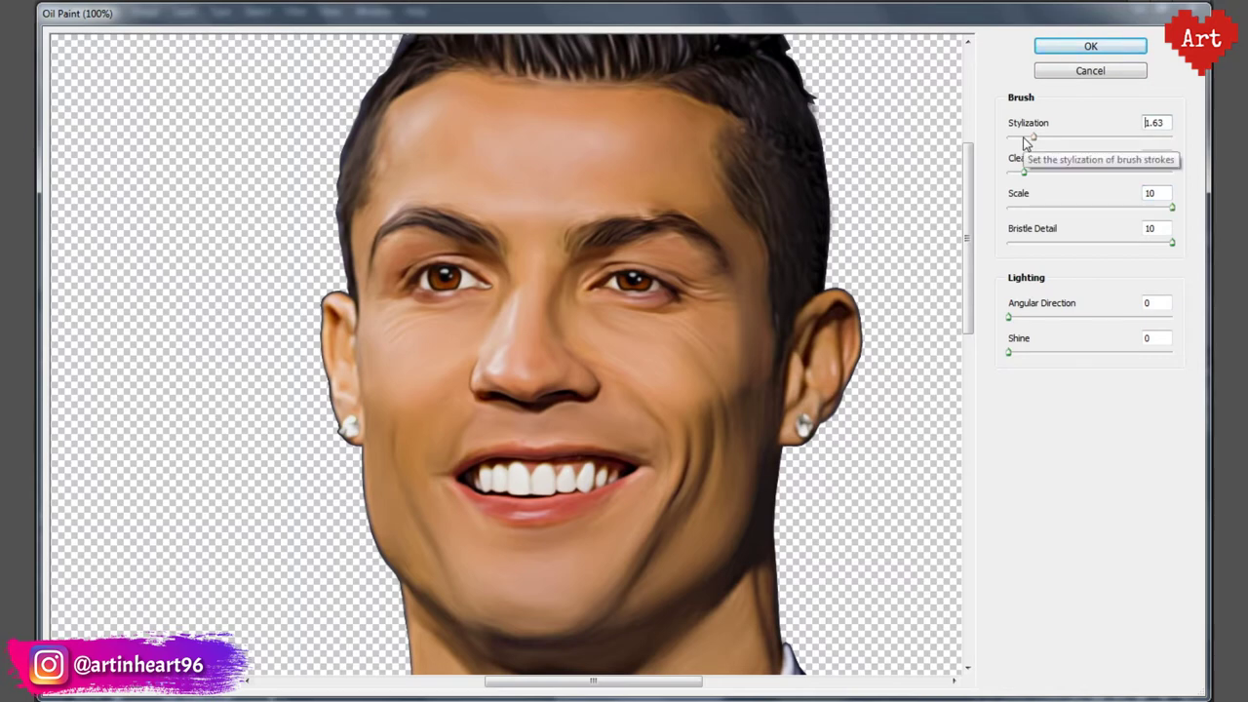
double_click(1156, 123)
type("2")
double_click(1156, 158)
type("0")
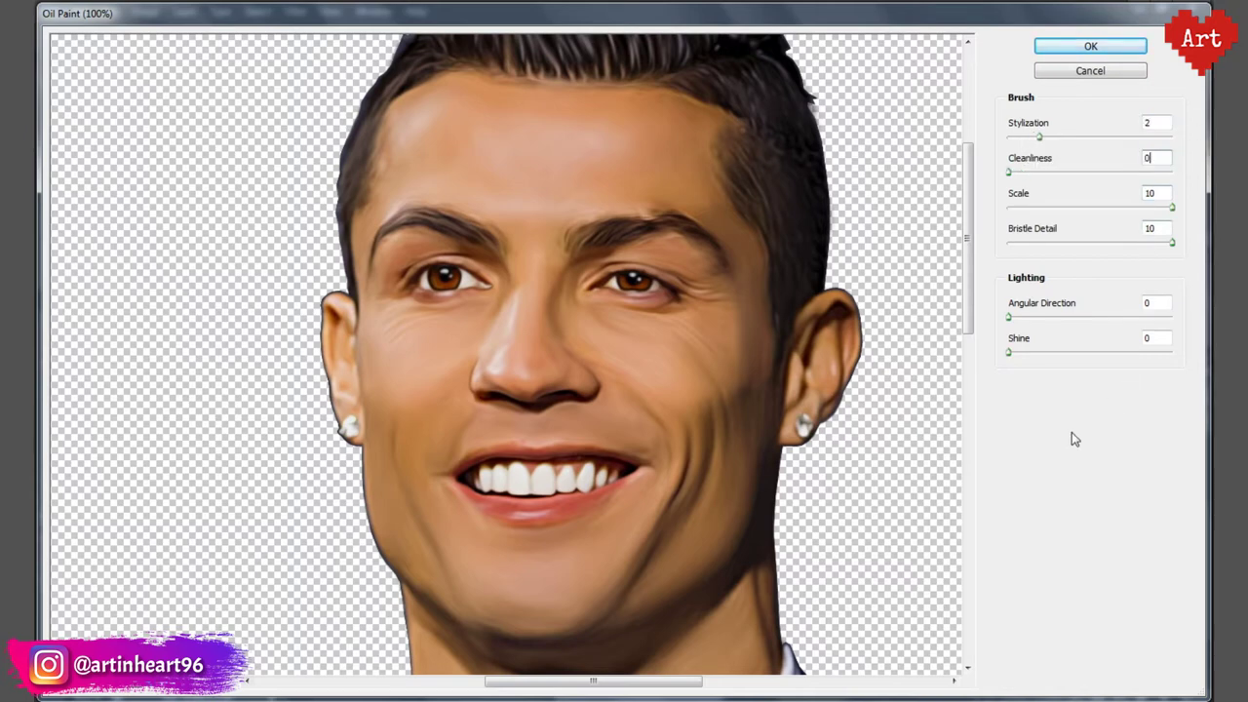
Step: Set the Oil Paint cleanliness to 1 and the scale to 1, and apply the filter
double_click(1152, 194)
left_click(1157, 157)
left_click(691, 417)
left_click_drag(1154, 160, 1133, 164)
type("1")
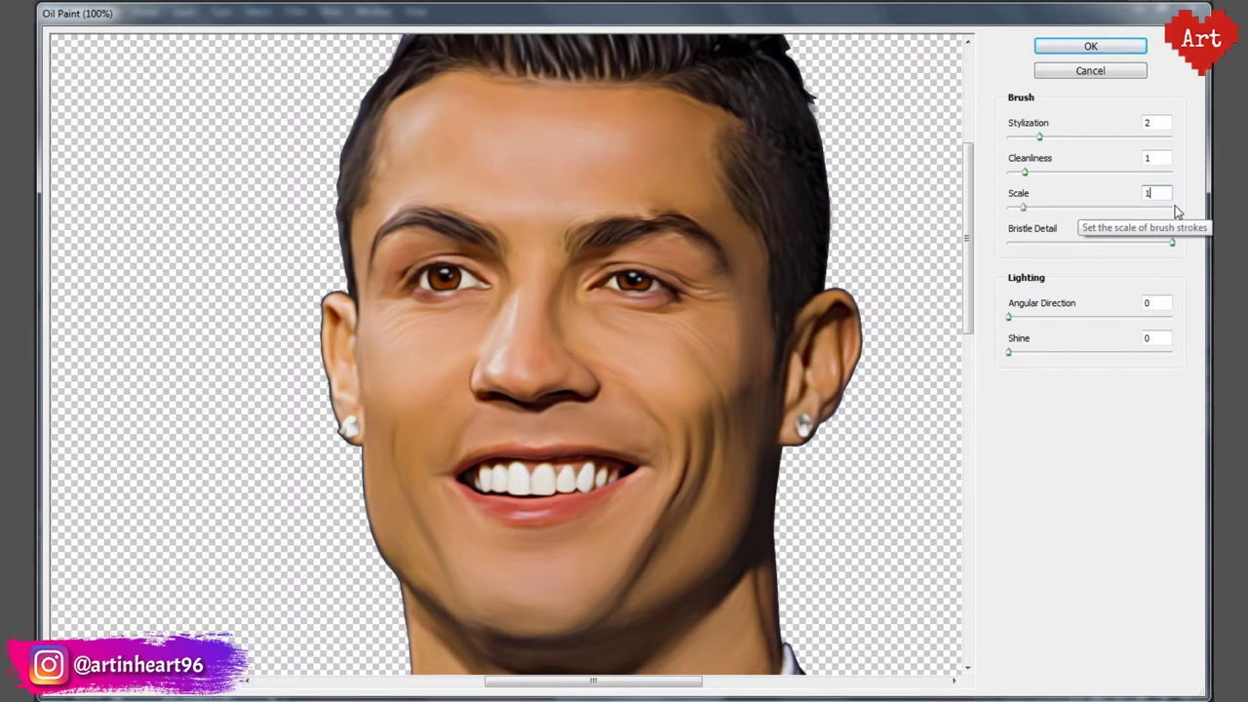
left_click(1071, 49)
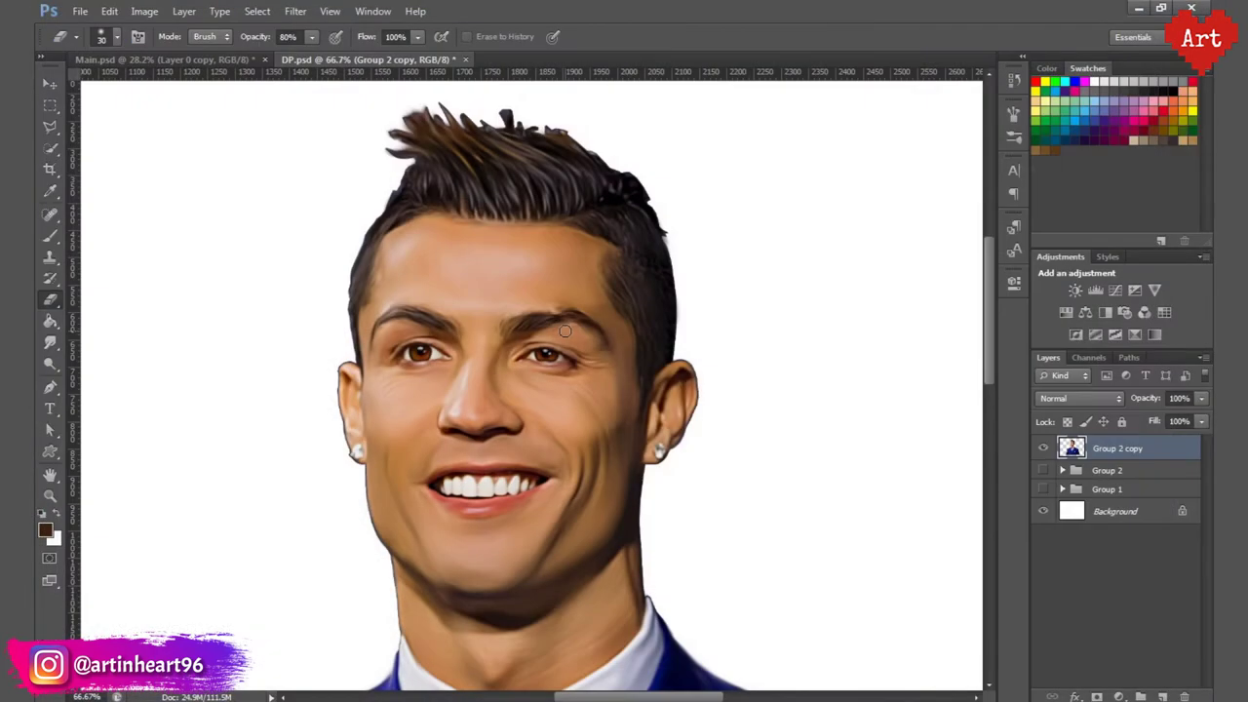
Step: Add a Brightness/Contrast adjustment layer above Group 2 copy and adjust its brightness and contrast
left_click(1118, 696)
left_click(1073, 315)
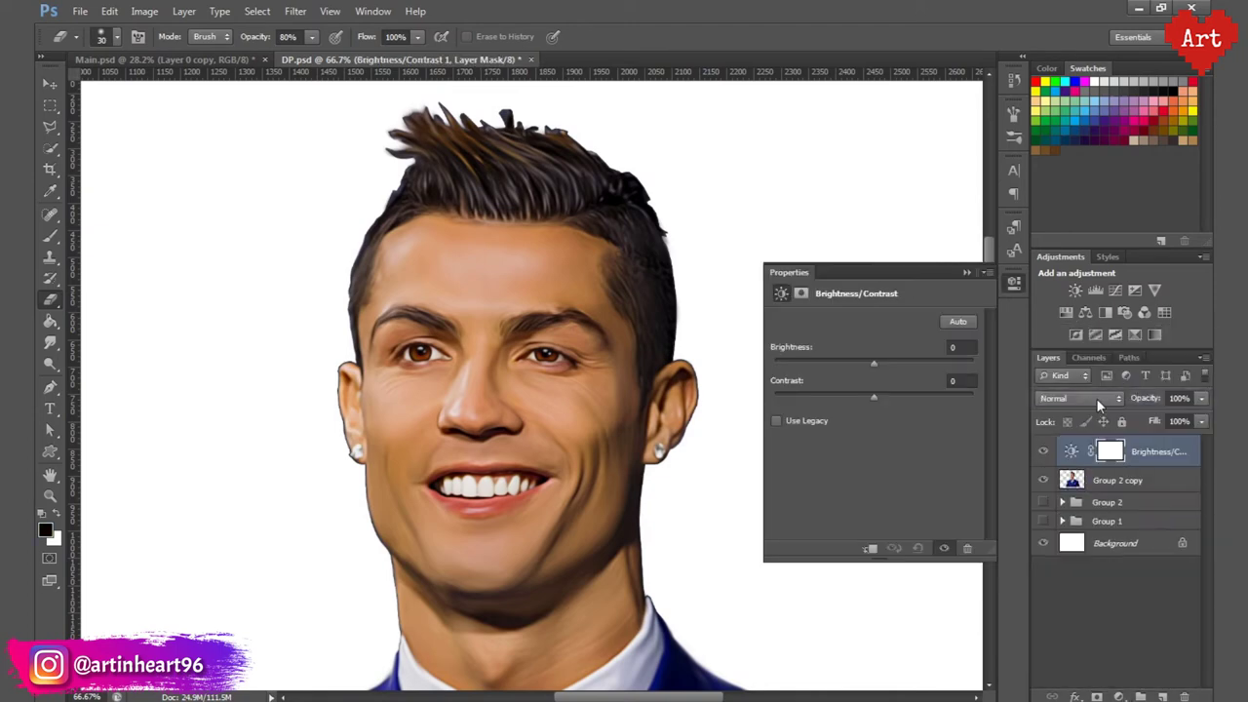
left_click_drag(874, 360, 882, 369)
left_click(957, 347)
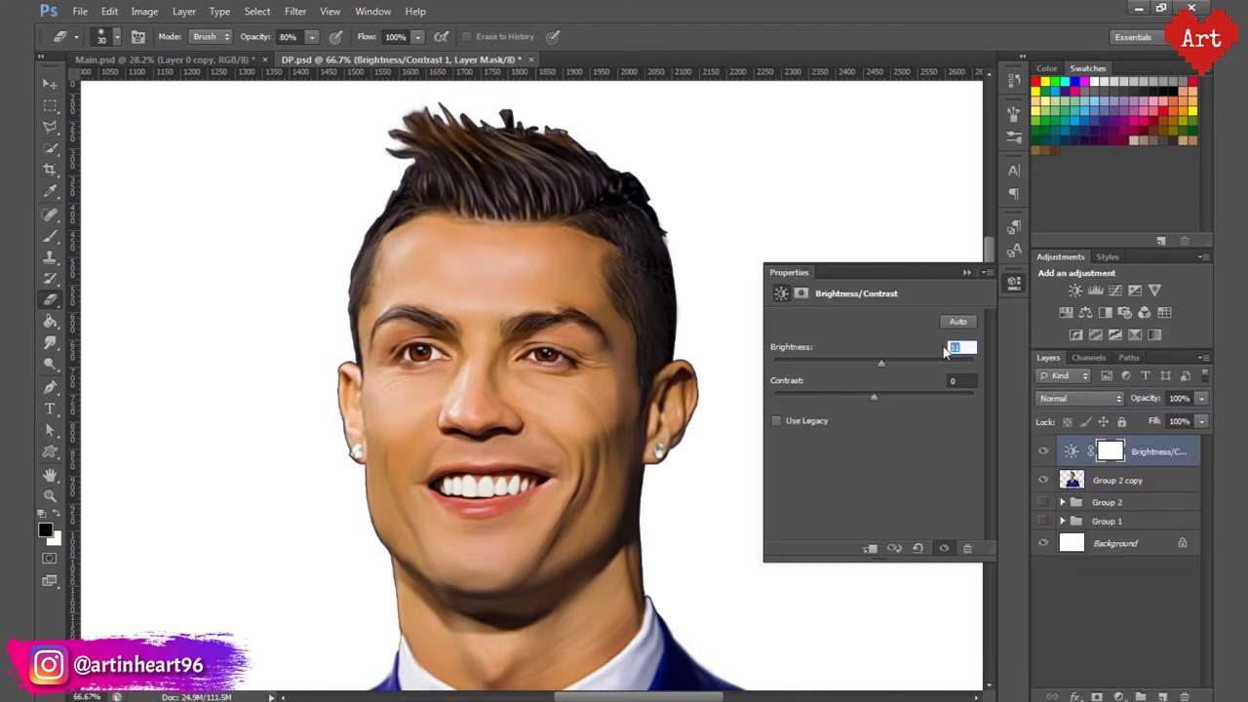
left_click_drag(971, 381, 942, 378)
type("808")
left_click(1018, 283)
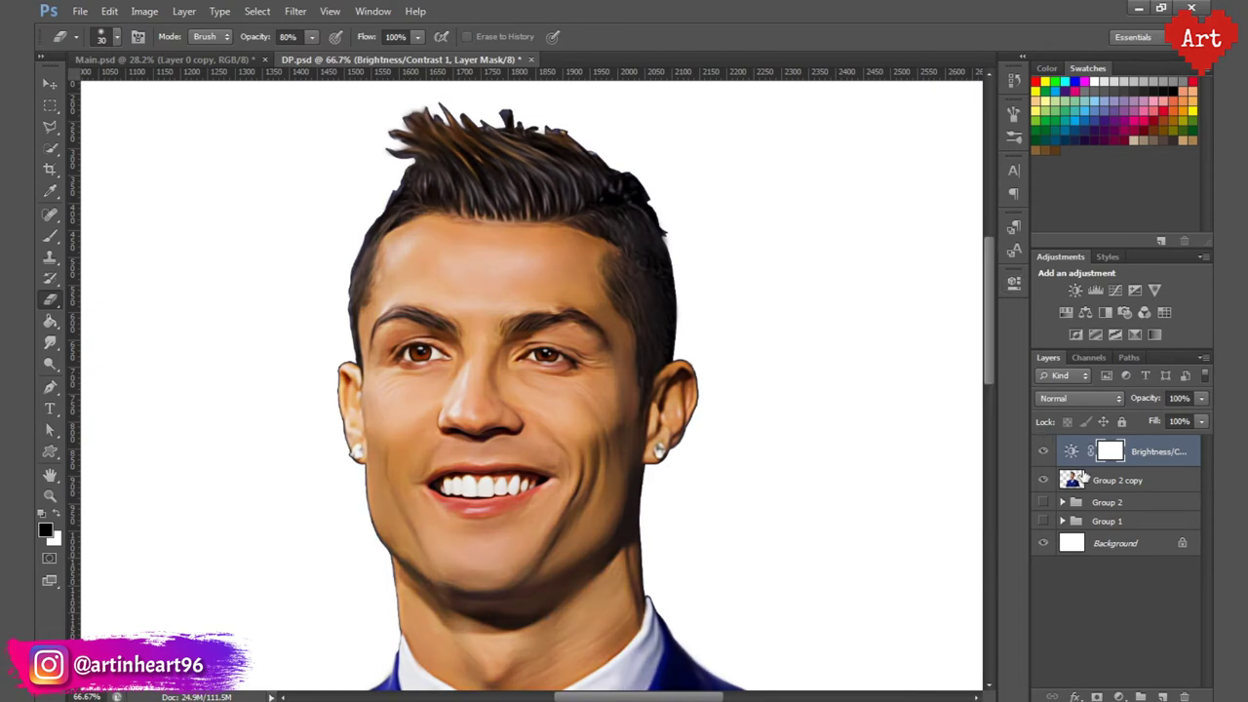
Step: Clip the Brightness/Contrast adjustment to Group 2 copy and compare the portrait with the adjustment off and on
left_click(1088, 466, "alt")
left_click(1043, 451)
left_click(1043, 452)
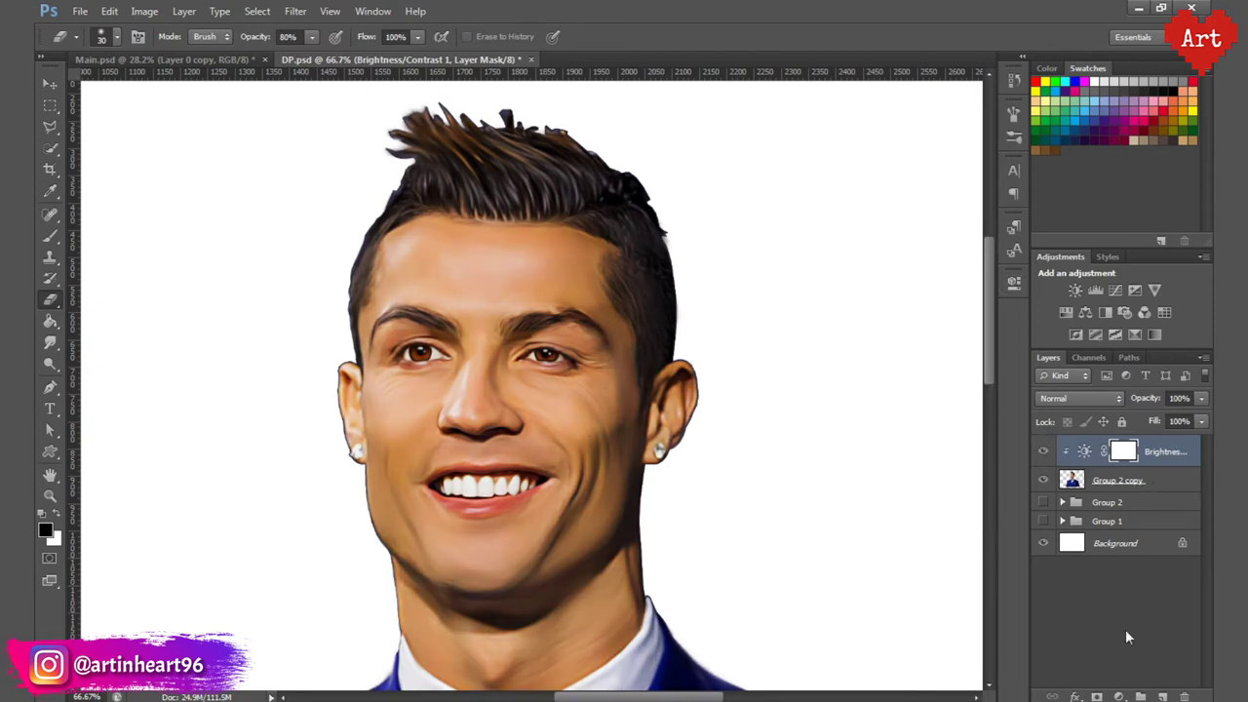
Step: Add a clipped Selective Color adjustment layer and set the Reds to cyan -15% and yellow about +18%
left_click(1118, 696)
left_click(1106, 657)
left_click(887, 344)
left_click(848, 349)
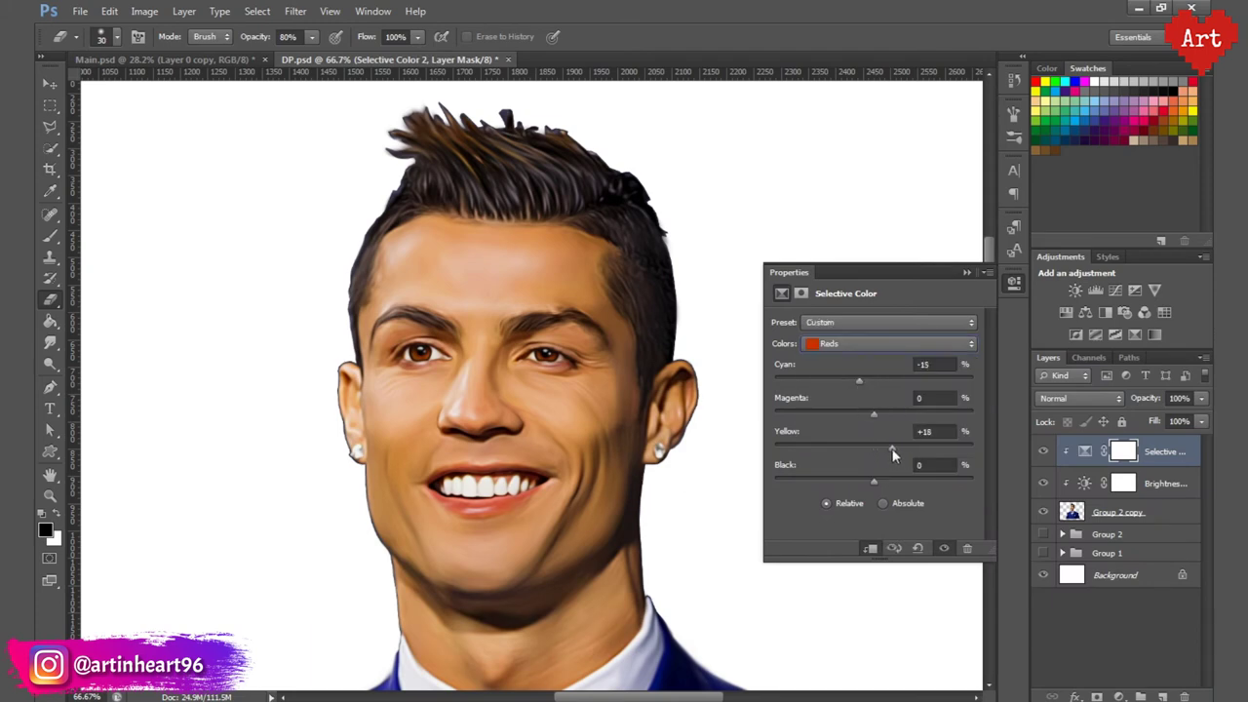
Step: Adjust the other colour ranges of the Selective Color layer, setting the Greens to cyan -17% and black +11%
left_click(849, 344)
left_click(846, 356)
left_click(835, 344)
left_click(843, 368)
left_click(1013, 283)
scroll(556, 307, "down", 4)
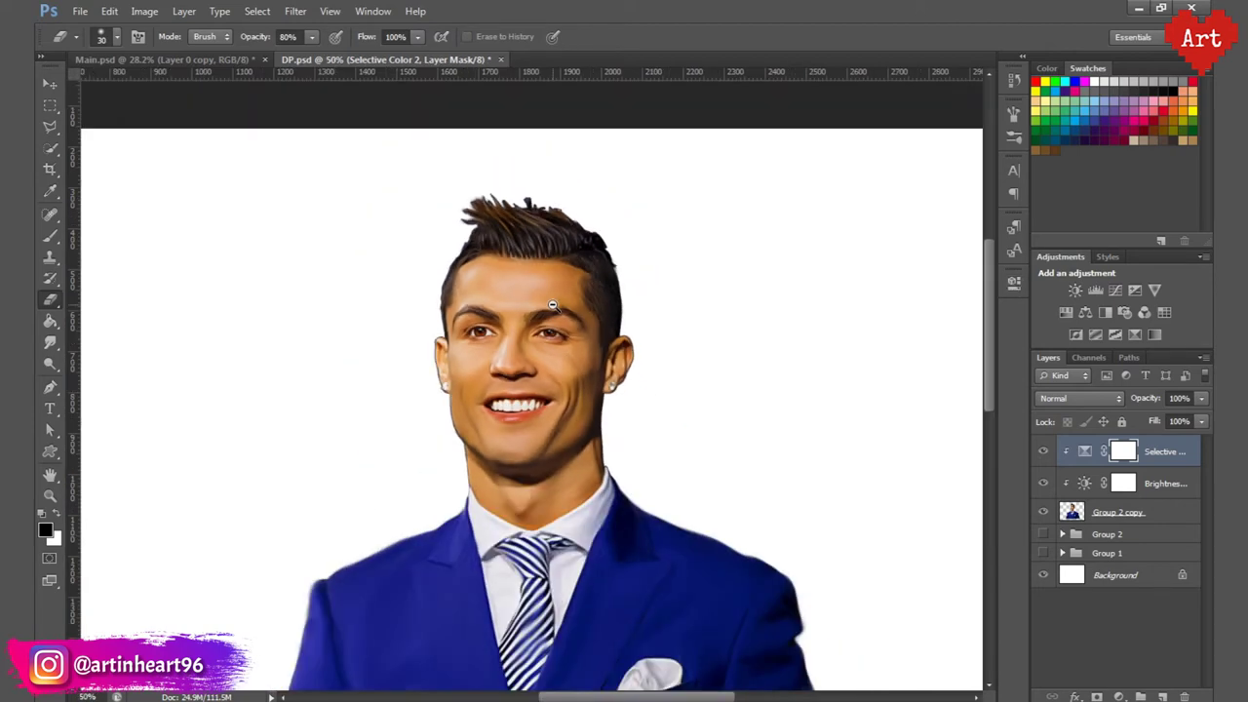
scroll(569, 356, "up", 3)
left_click(1120, 696)
left_click(1110, 501)
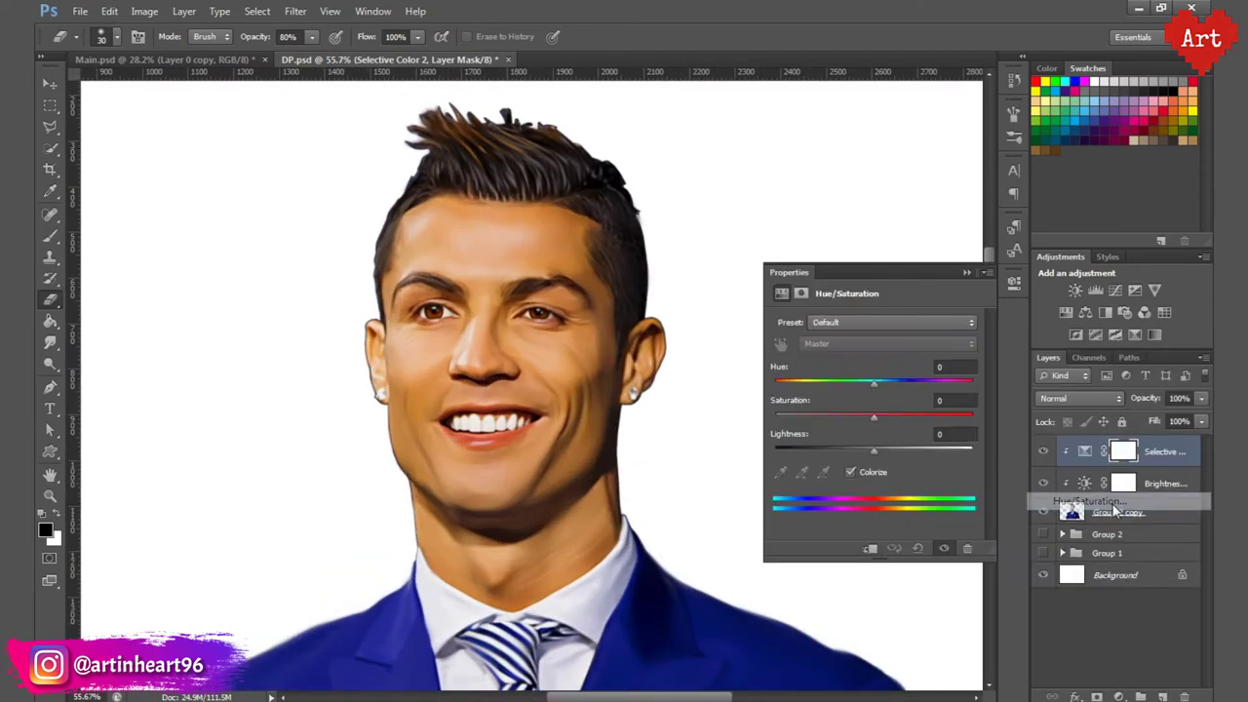
left_click(1111, 504)
key("ctrl+z")
Step: Add a clipped Vibrance adjustment layer above the Selective Color layer and set vibrance to 34 and saturation to 4
left_click(1120, 696)
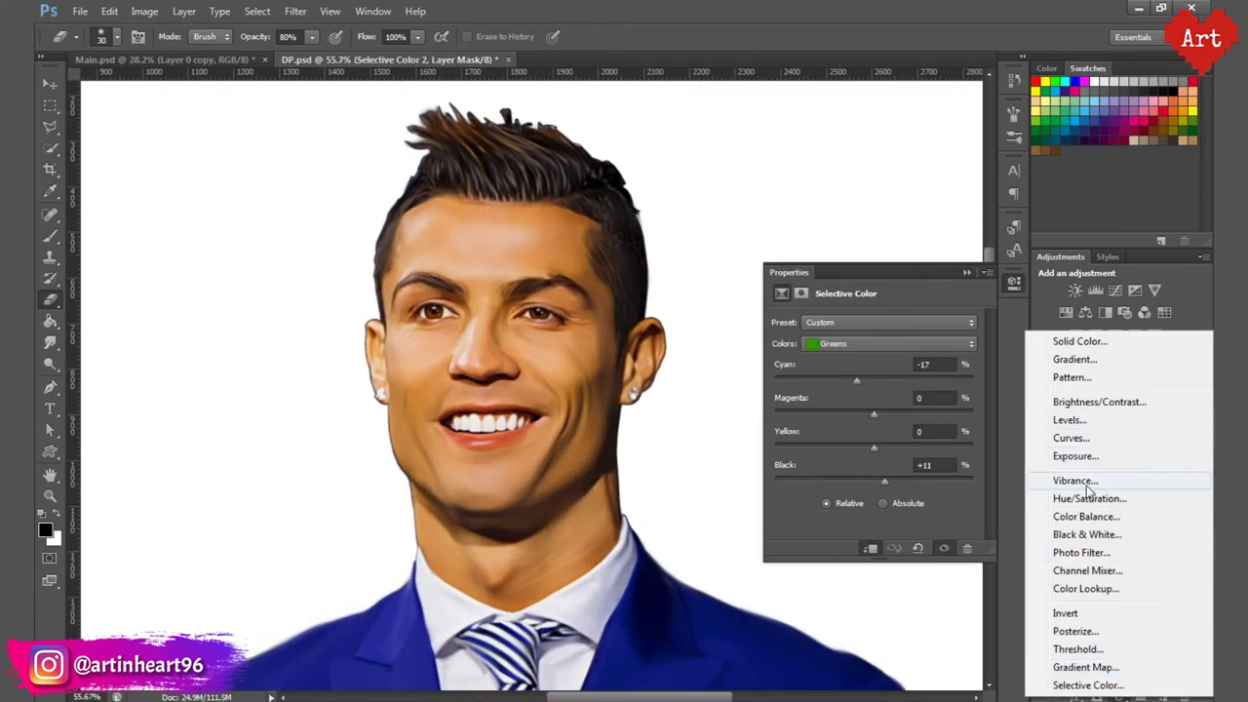
left_click(1074, 480)
type("6")
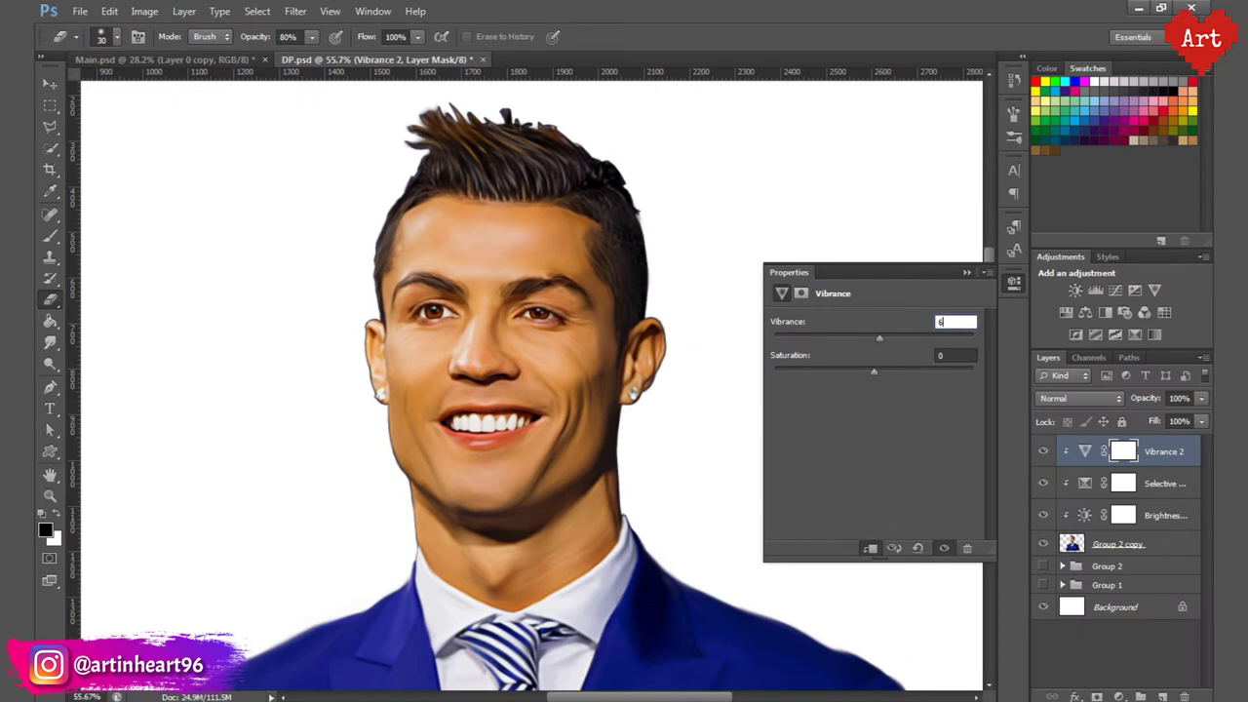
left_click_drag(952, 358, 931, 358)
left_click(956, 322)
type("34")
left_click(954, 356)
type("44")
key("BackSpace")
key("BackSpace")
key("BackSpace")
type("4")
left_click(1014, 282)
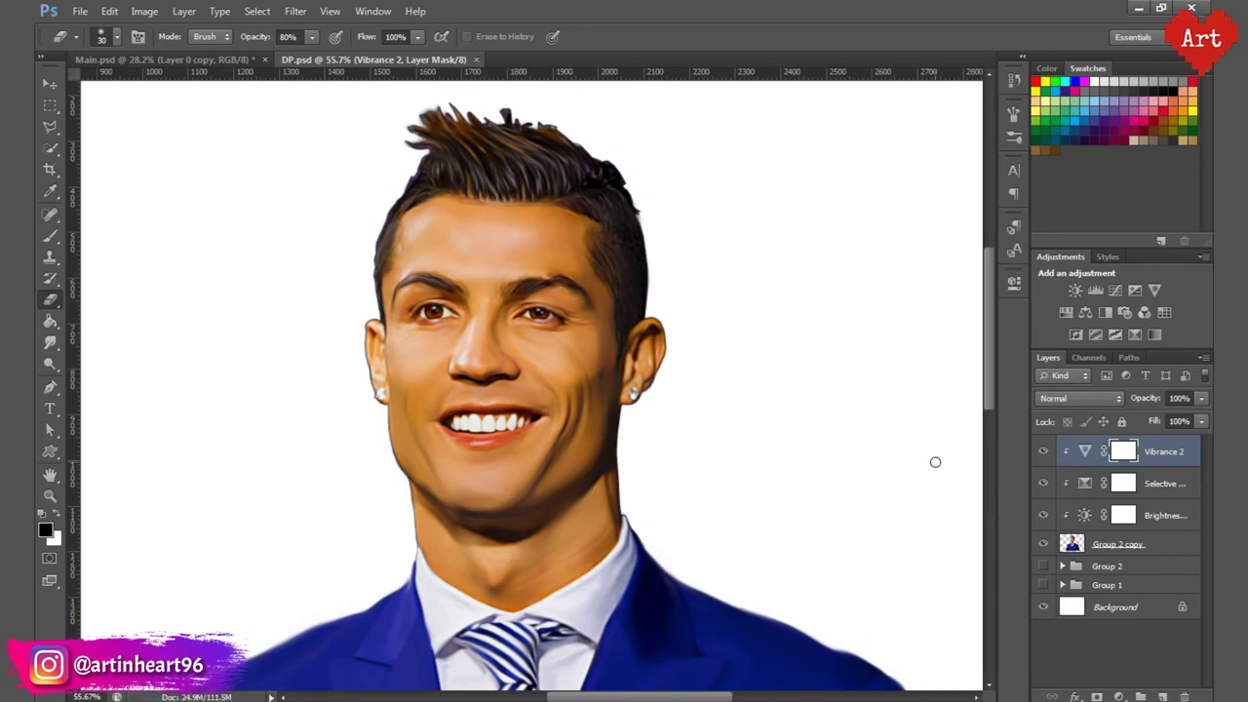
Step: Create a new layer above the Vibrance adjustment and ready the Brush tool with white as the foreground colour
scroll(526, 322, "up", 3)
left_click(1163, 696)
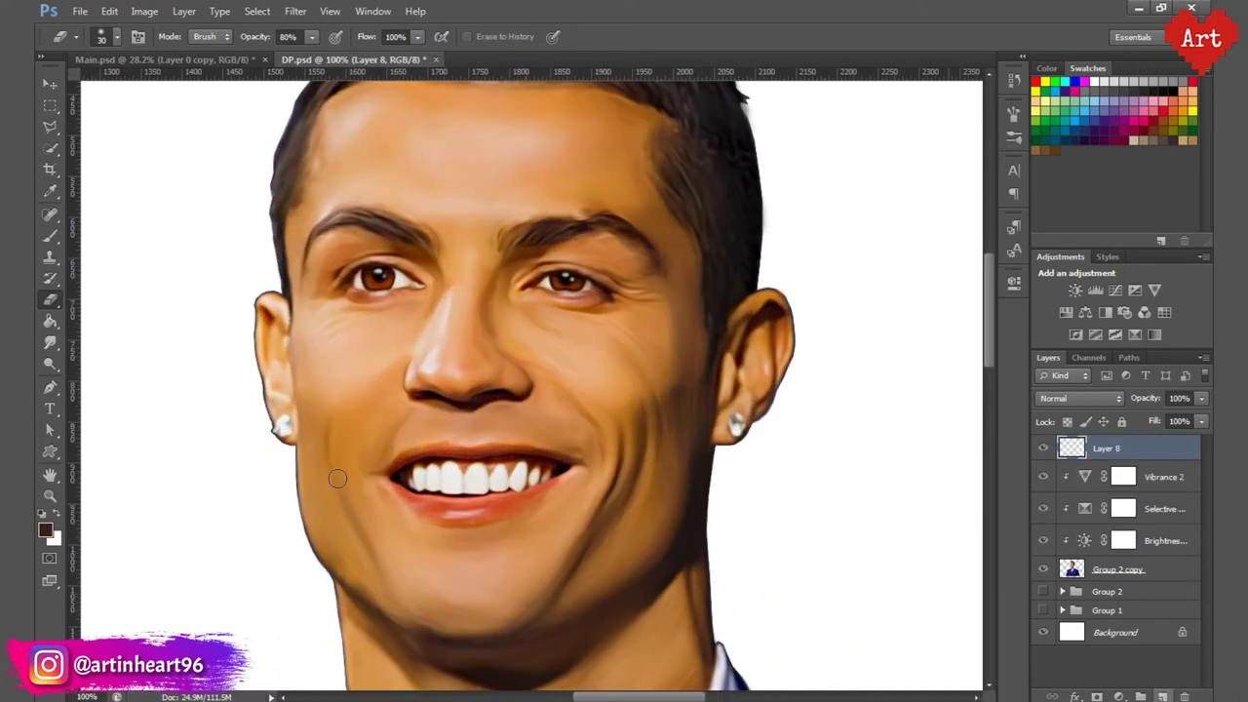
left_click(57, 515)
left_click(51, 235)
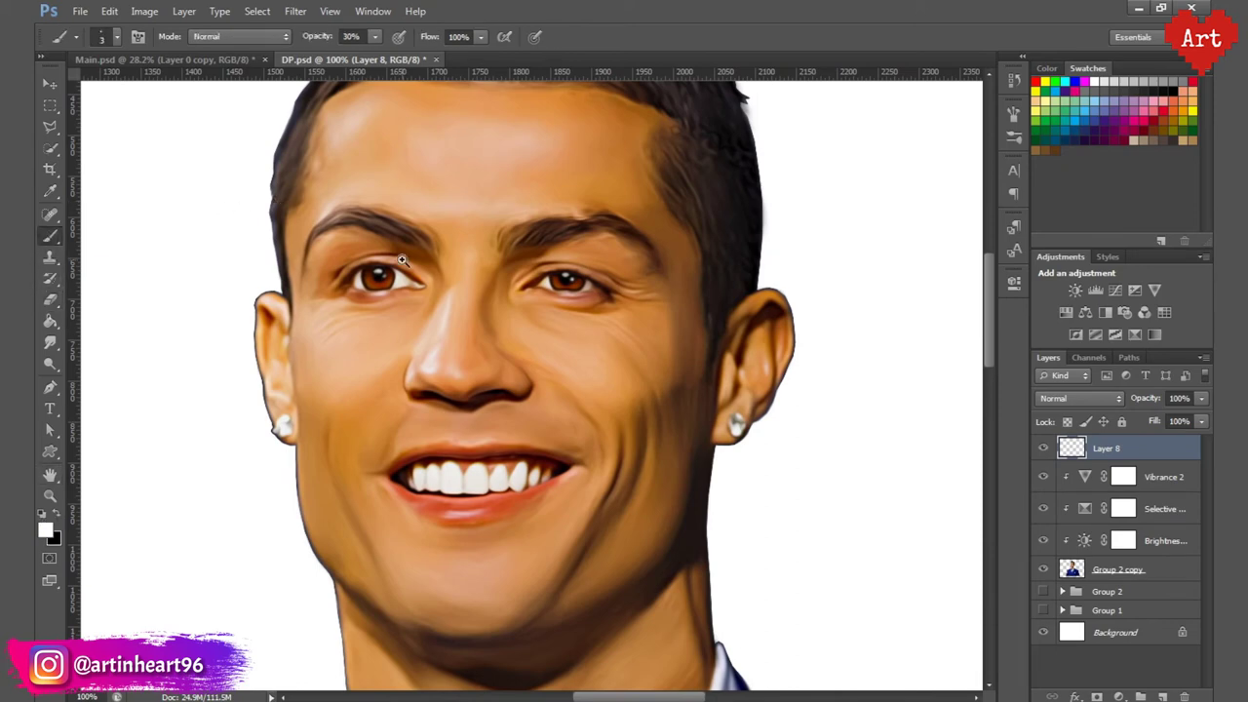
Step: Brighten the reflections in both pupils with small white brush dabs at 80% opacity
scroll(592, 248, "up", 4)
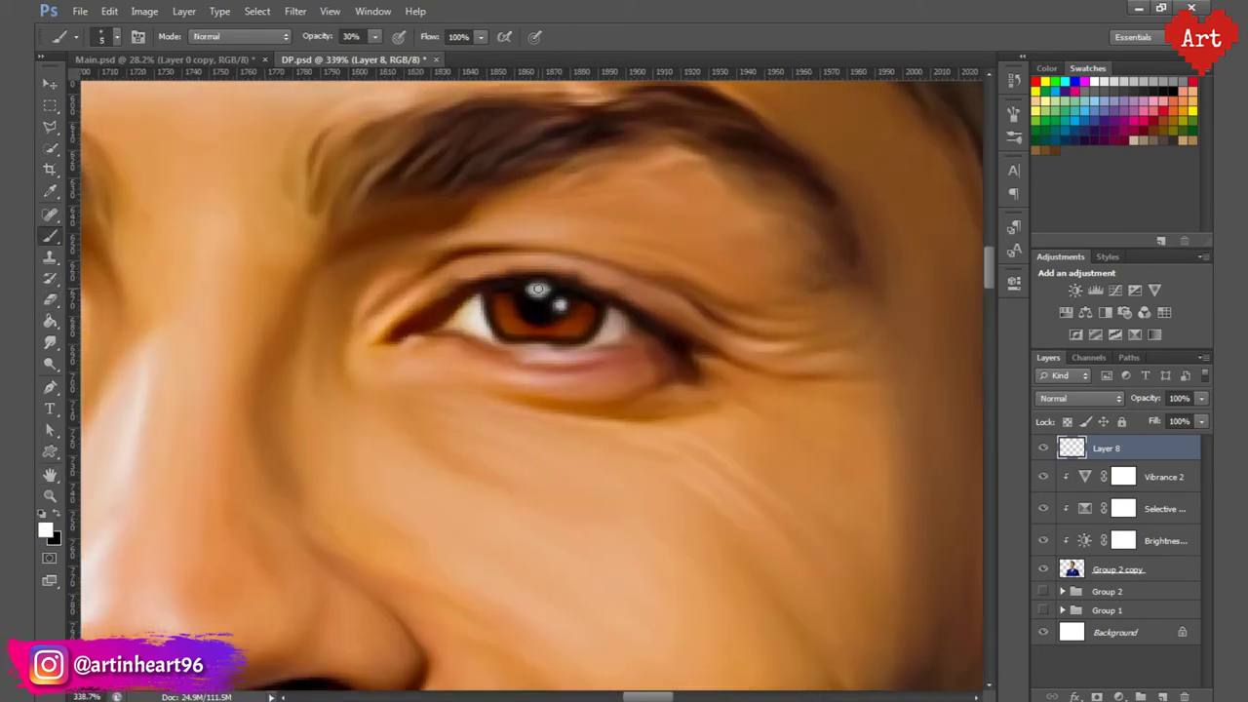
left_click(349, 37)
type("80")
key("Return")
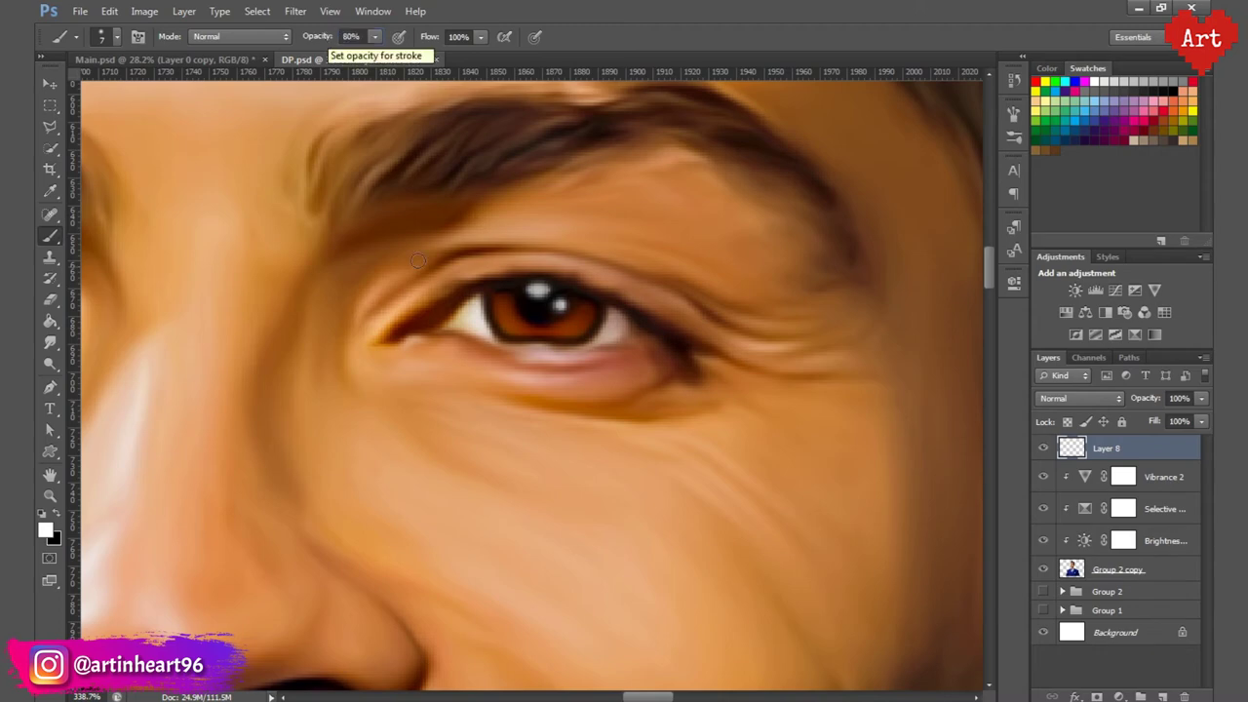
left_click(538, 289)
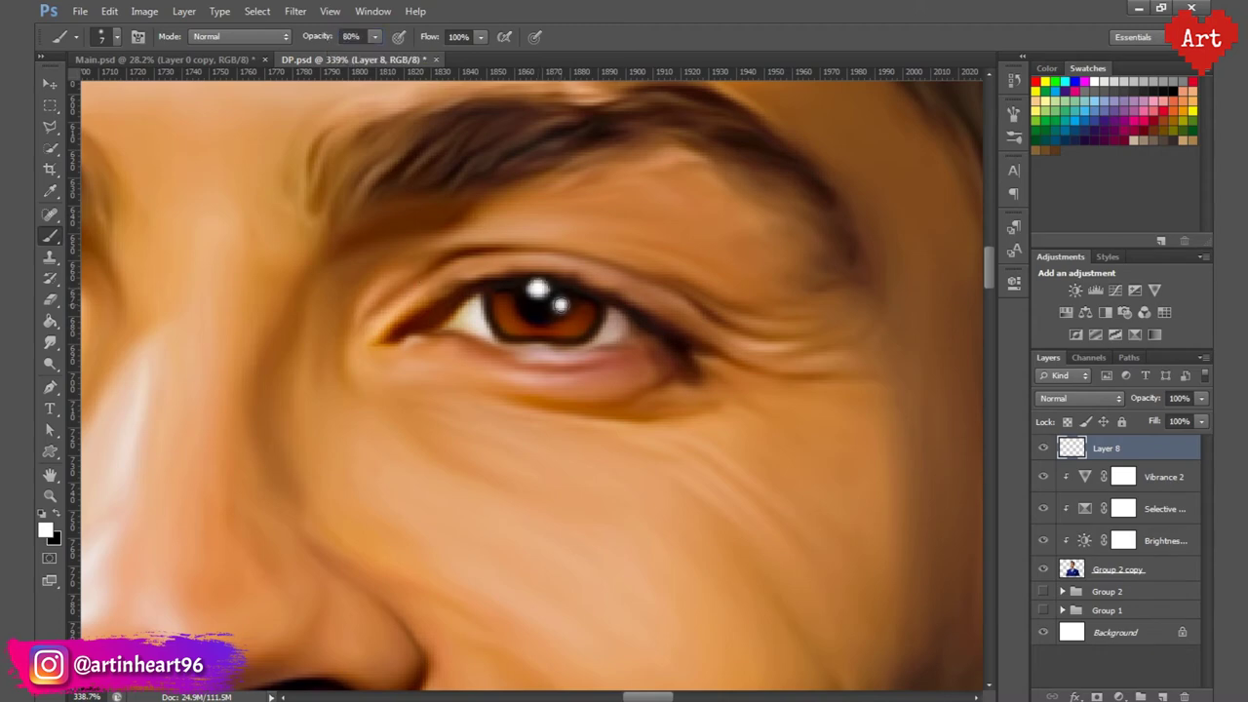
key("ctrl+1")
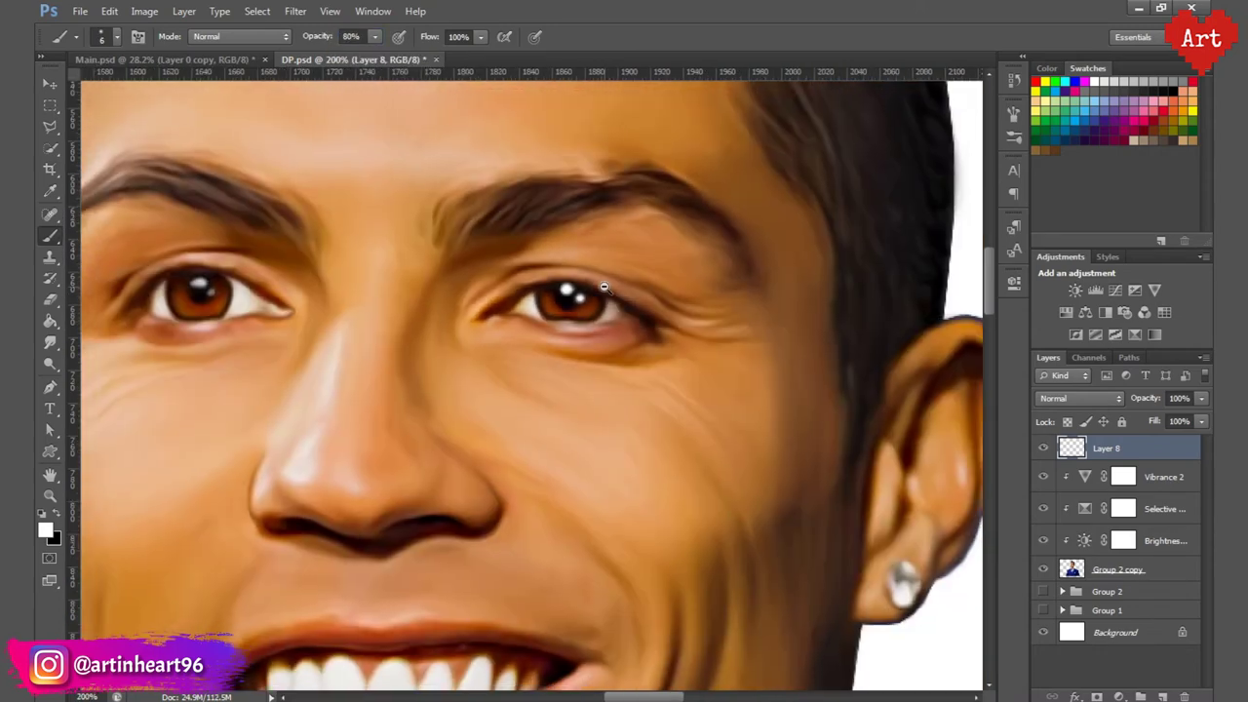
scroll(370, 285, "up", 4)
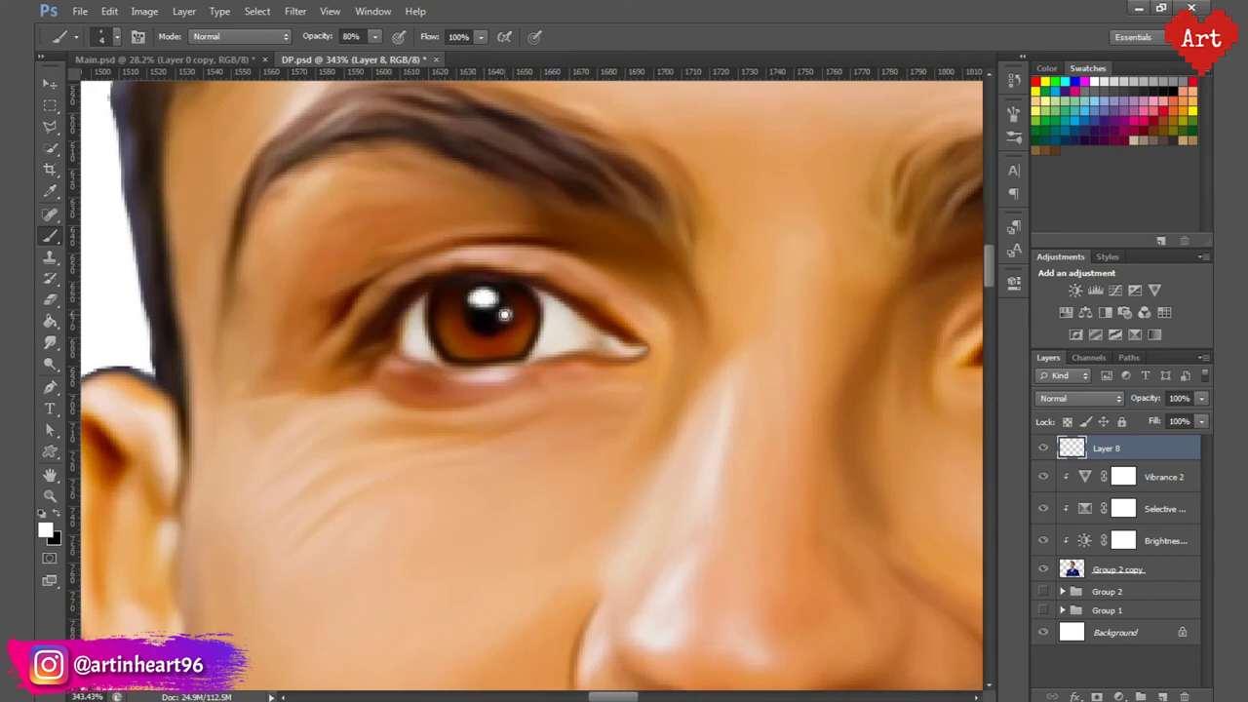
scroll(504, 313, "down", 6)
scroll(553, 461, "up", 2)
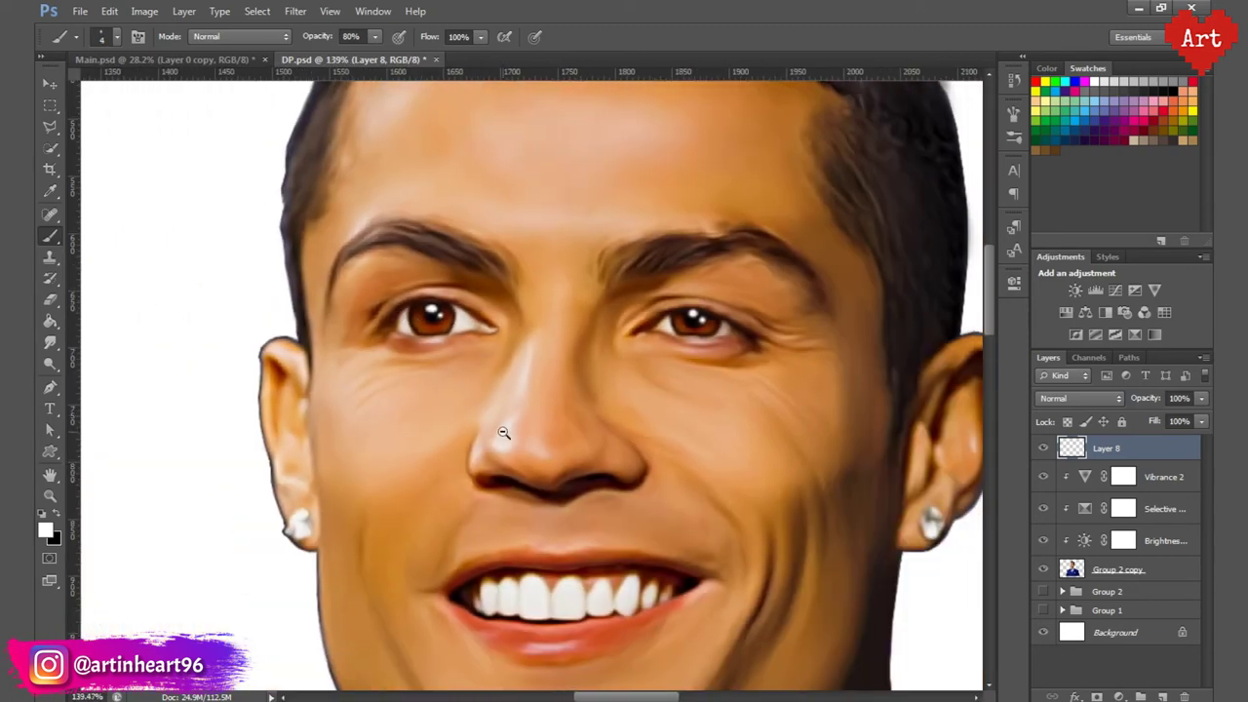
Step: Paint white highlights on the bridge and tip of the nose at 60% brush opacity and soften them with the Eraser
scroll(531, 513, "down", 2)
scroll(513, 351, "up", 1)
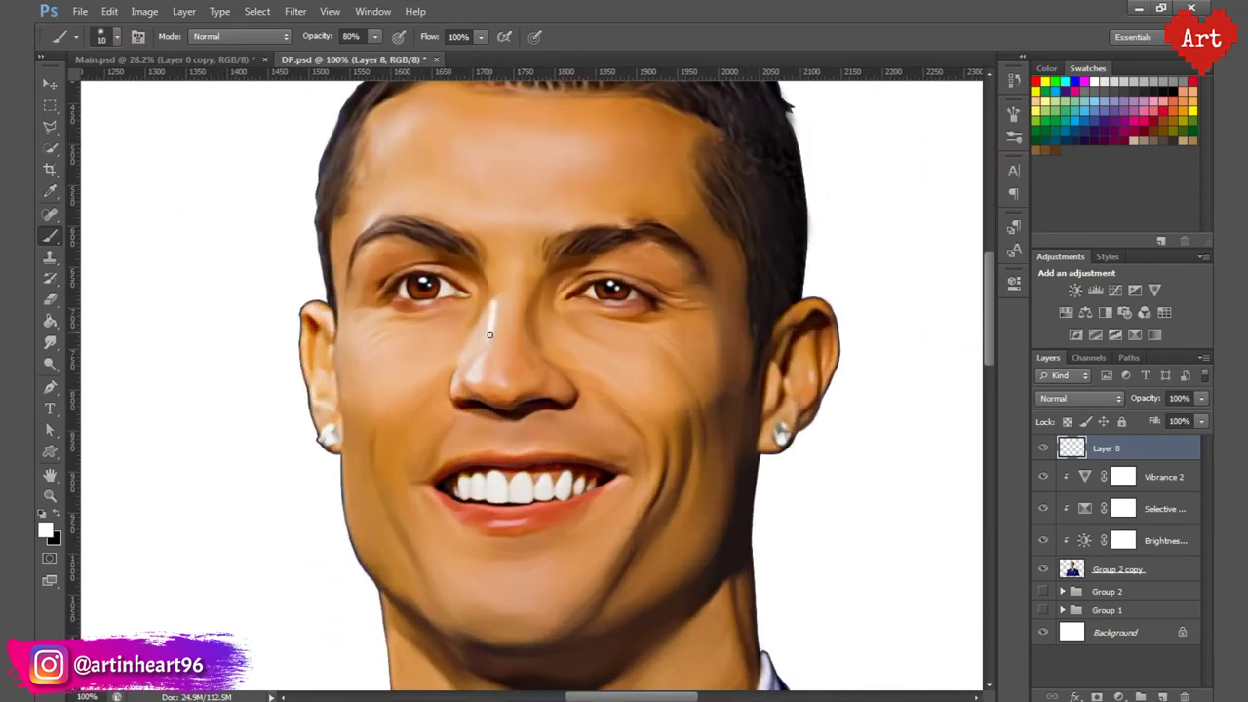
key("ctrl+z")
left_click(331, 37)
scroll(517, 293, "up", 3)
left_click(50, 299)
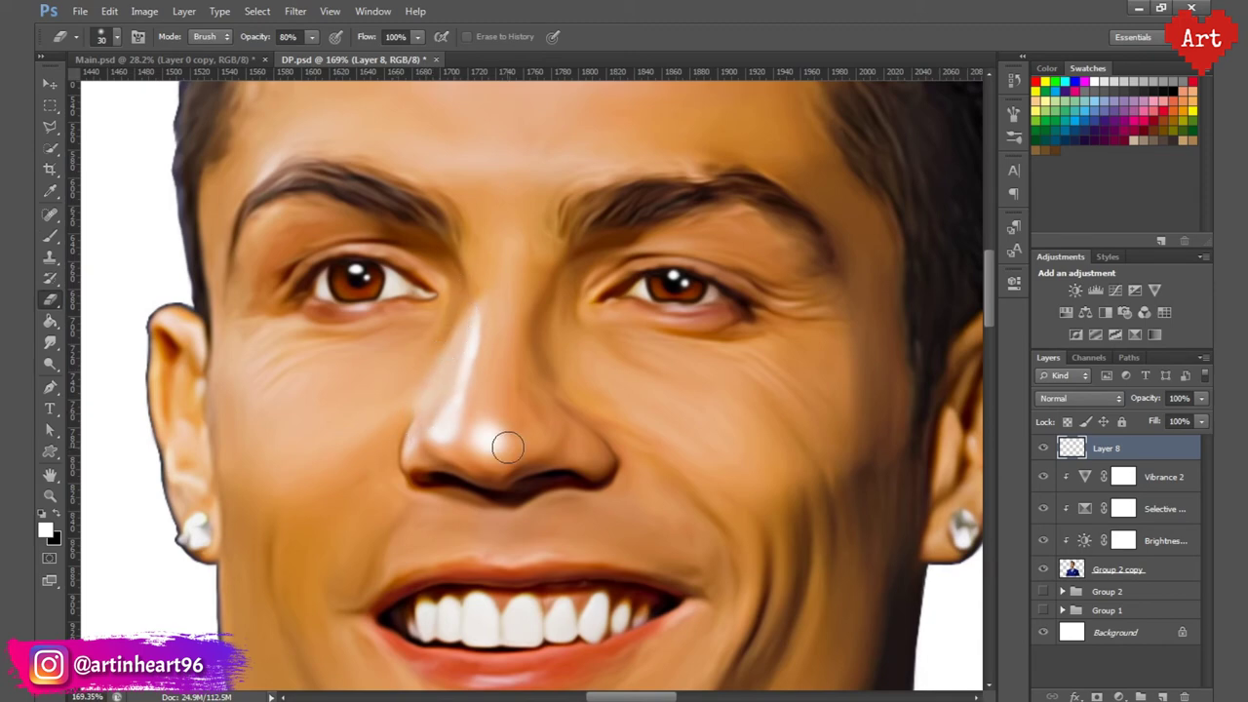
key("b")
scroll(493, 440, "down", 4)
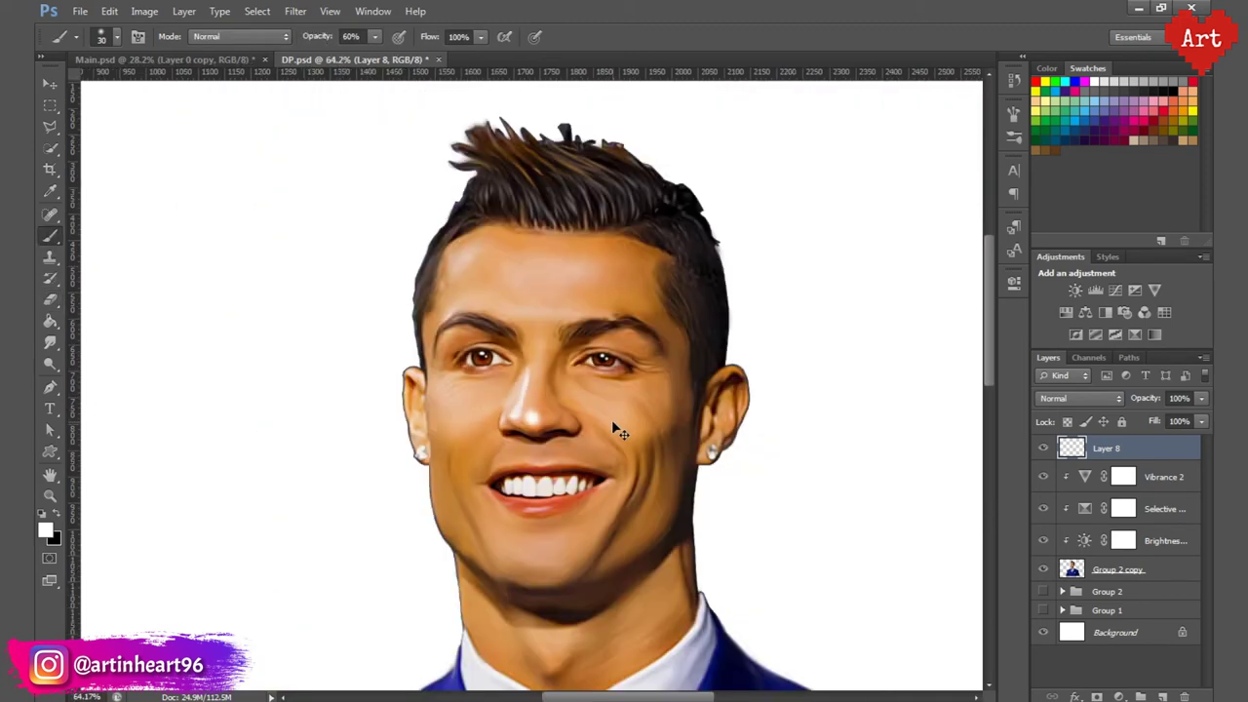
scroll(548, 406, "up", 3)
key("e")
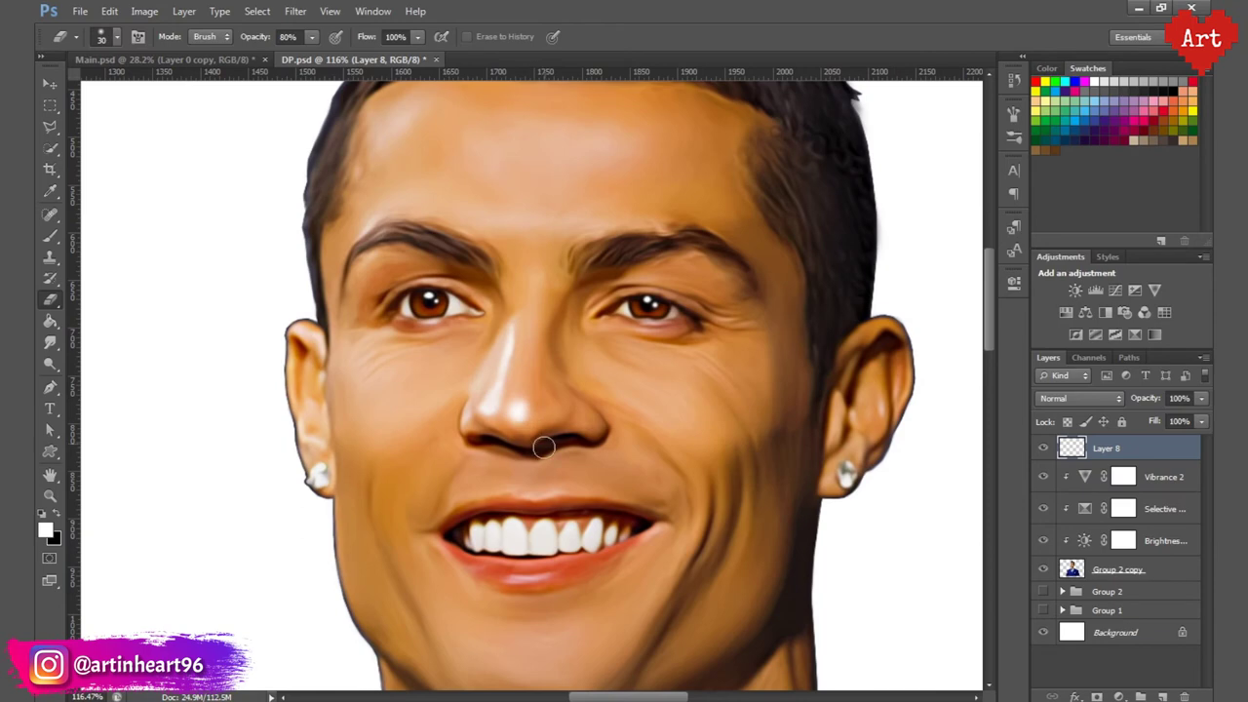
Step: Paint white highlights on the lower lip and the earring beside it with a 10 px brush at 60% opacity
key("b")
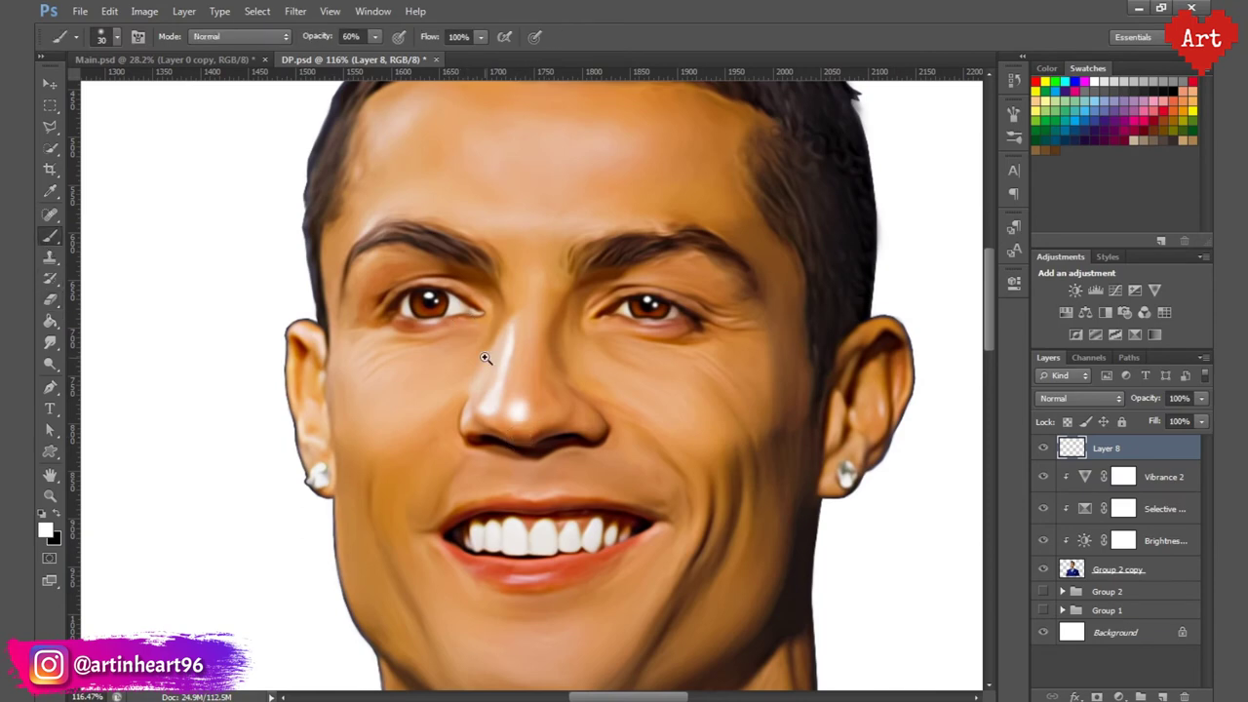
scroll(548, 597, "up", 2)
left_click_drag(487, 566, 533, 563)
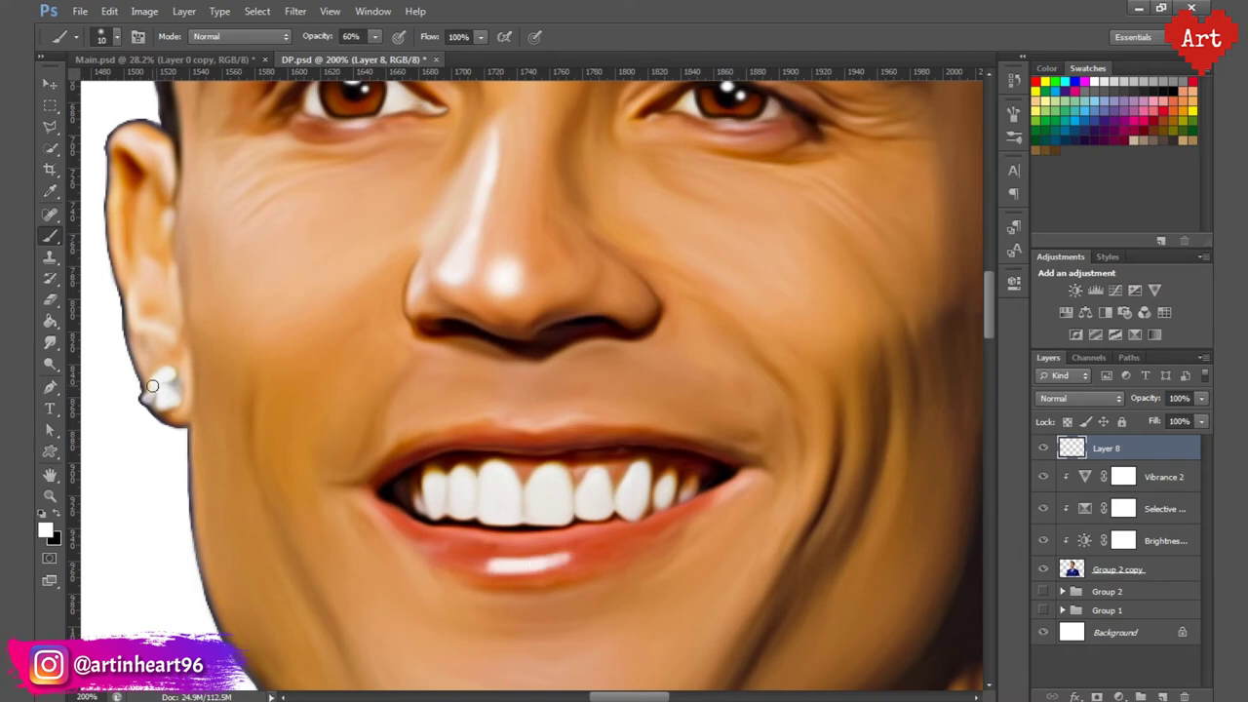
left_click(49, 299)
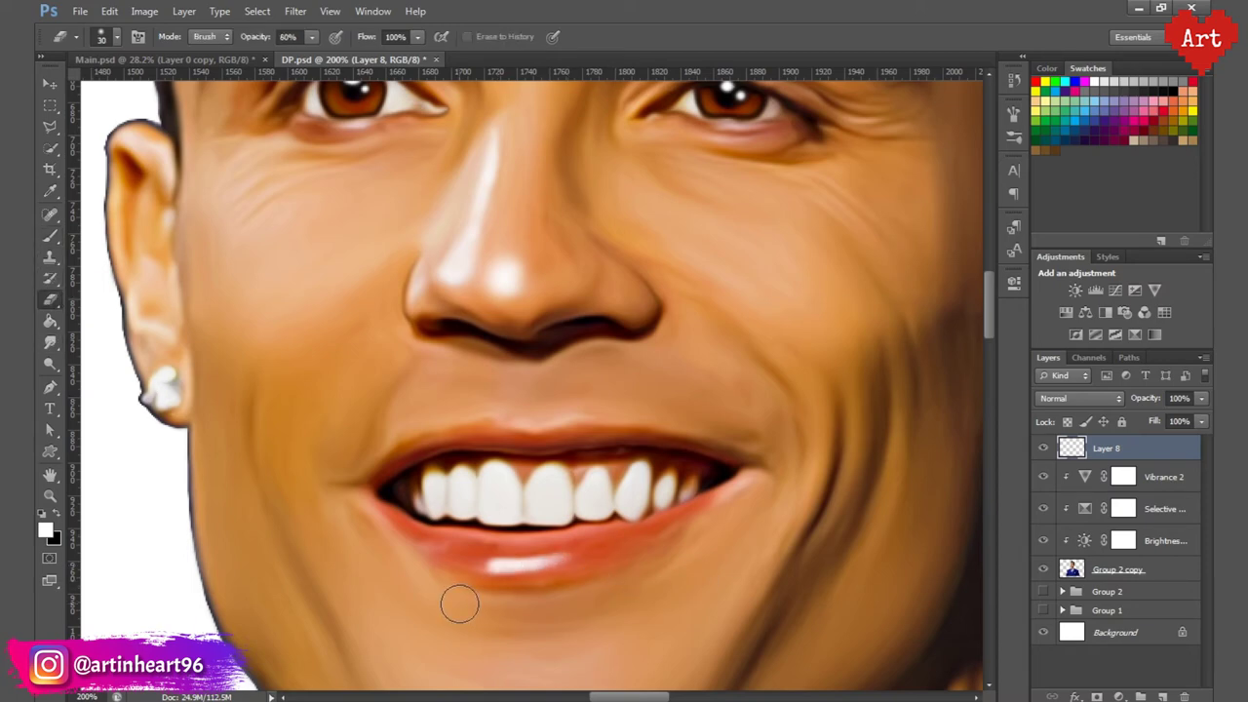
scroll(731, 445, "down", 2)
scroll(730, 445, "down", 1)
left_click_drag(730, 446, 603, 466)
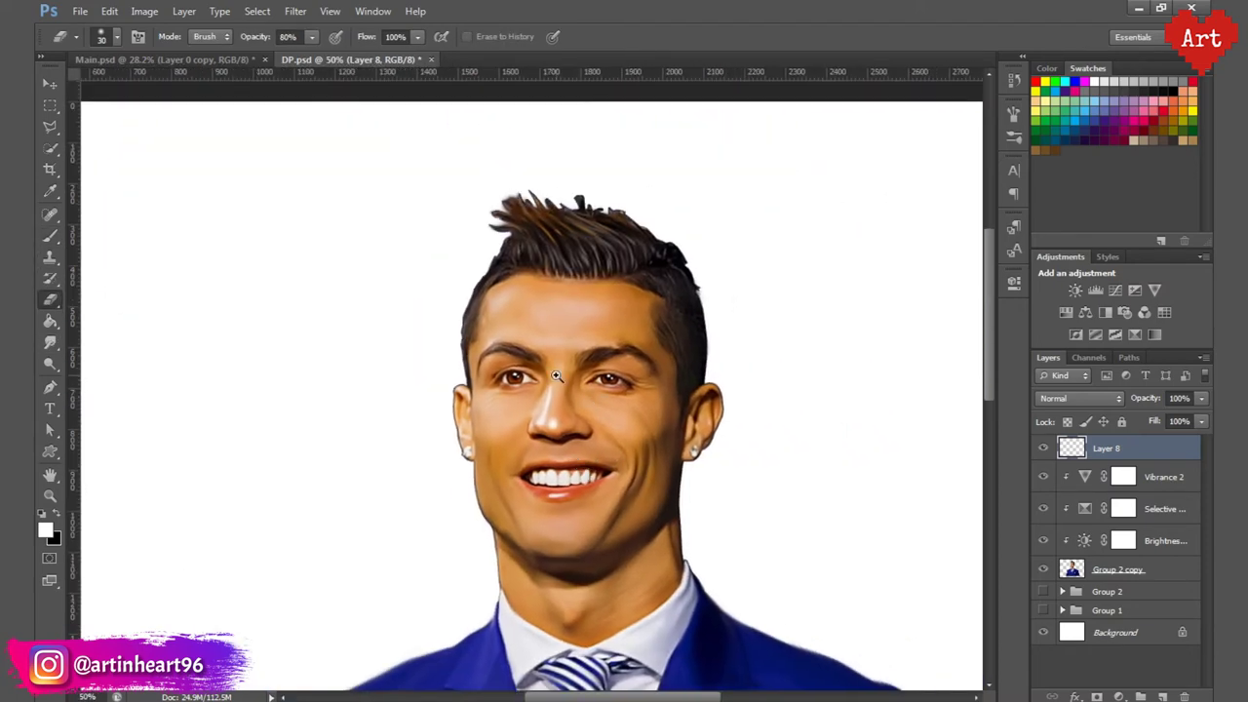
Step: Paint soft white highlights on the side and centre of the forehead, lowering the brush opacity to 50% for the centre
scroll(613, 376, "up", 1)
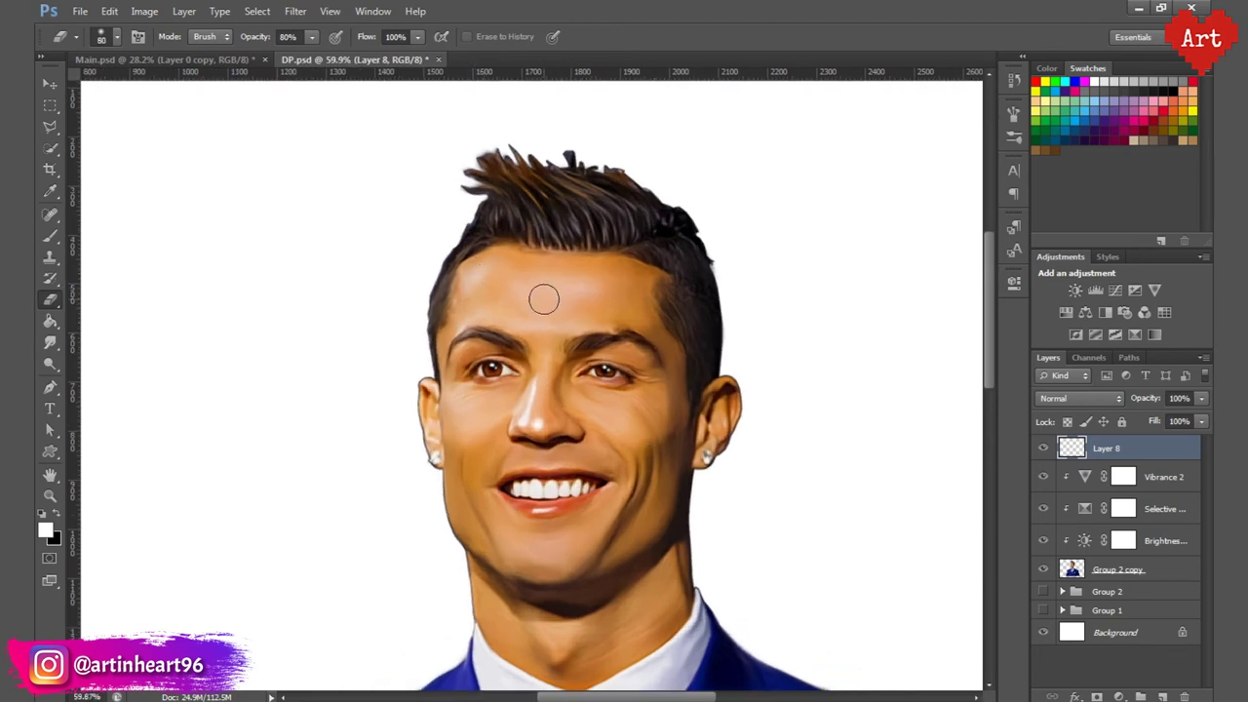
left_click(51, 239)
left_click_drag(483, 273, 469, 291)
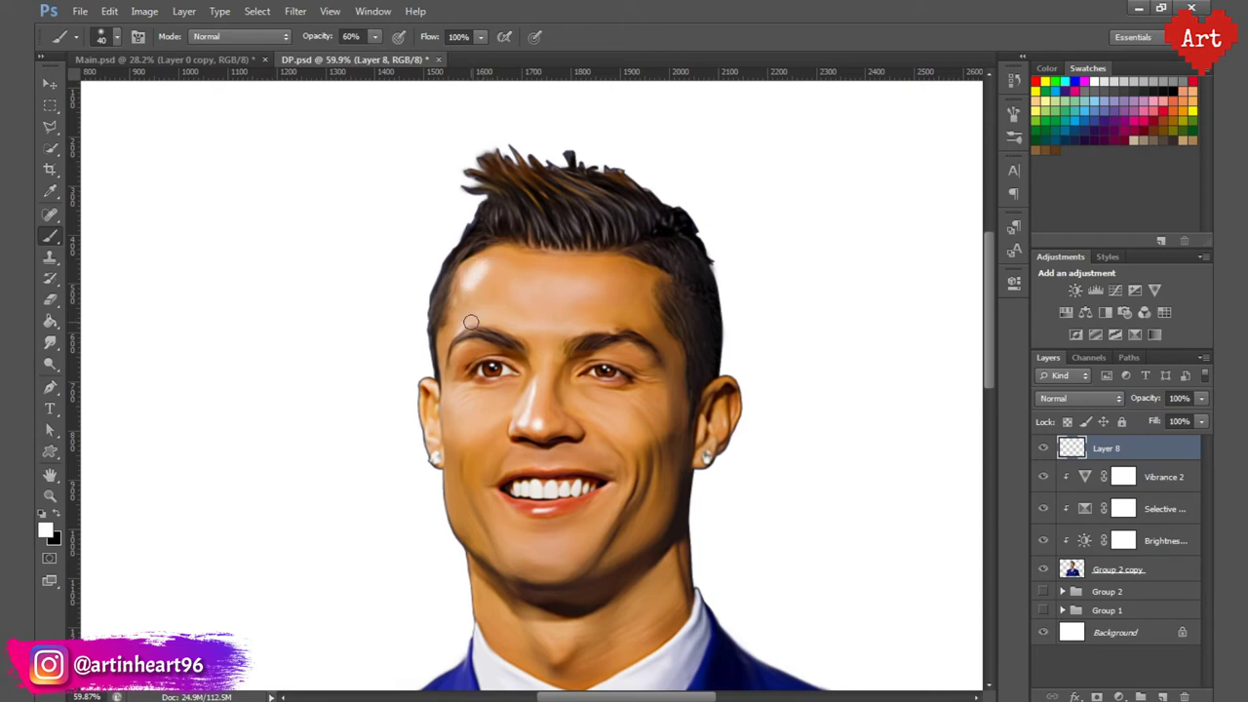
left_click(351, 37)
type("50")
key("Return")
mouse_move(588, 279)
left_mouse_down()
mouse_move(431, 290)
mouse_move(560, 319)
left_mouse_up()
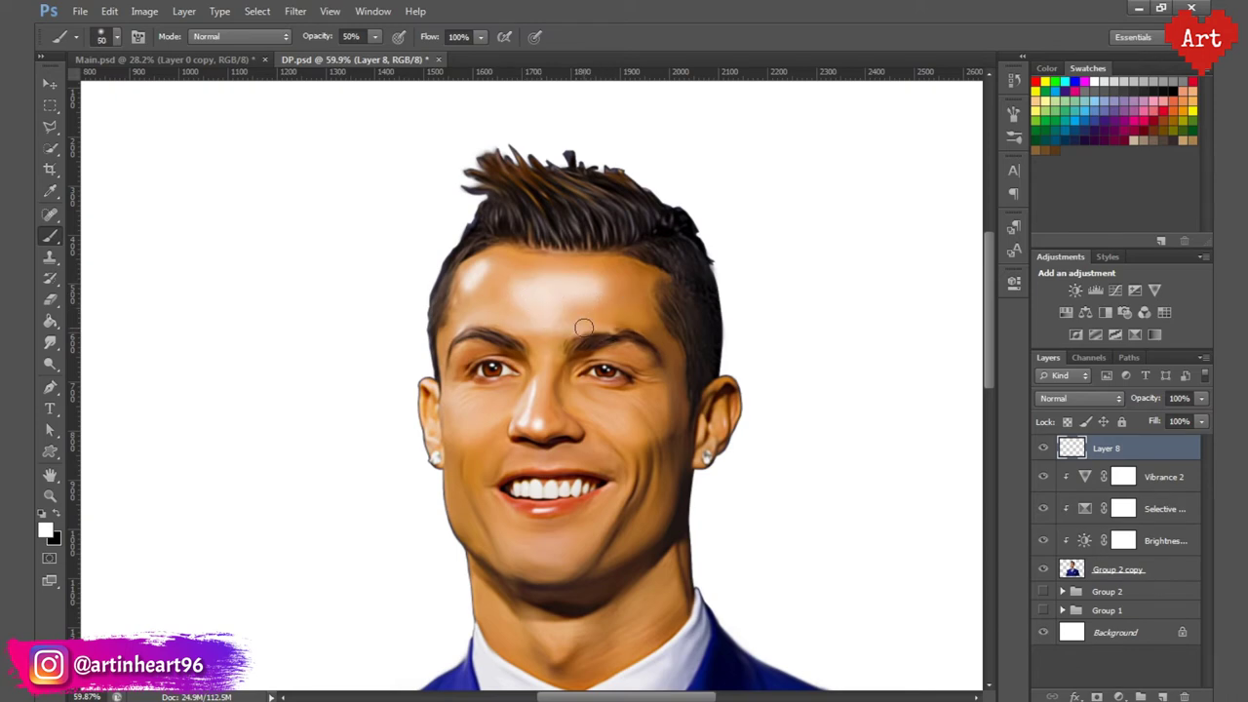
Step: Soften the central forehead highlight with a large Eraser at 80% opacity
left_click(51, 300)
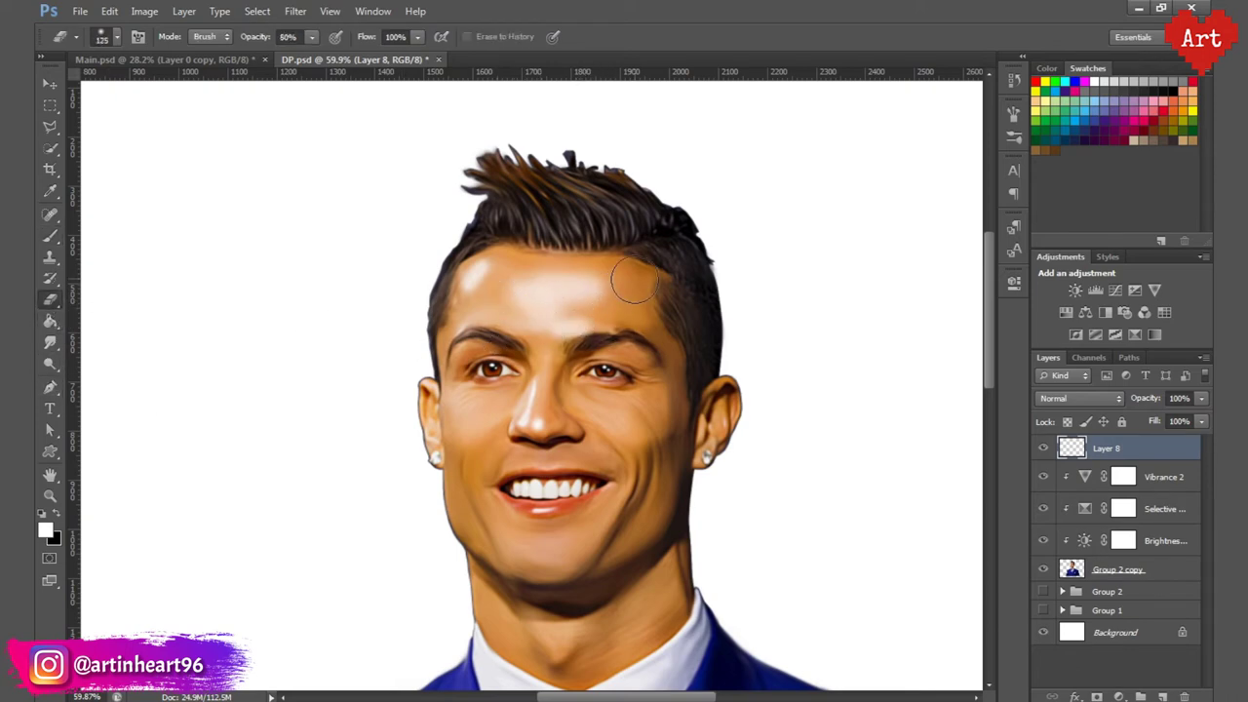
mouse_move(557, 266)
left_mouse_down()
mouse_move(509, 303)
mouse_move(549, 346)
mouse_move(550, 307)
mouse_move(586, 315)
mouse_move(606, 290)
mouse_move(557, 328)
left_mouse_up()
key("bracketleft")
key("bracketleft")
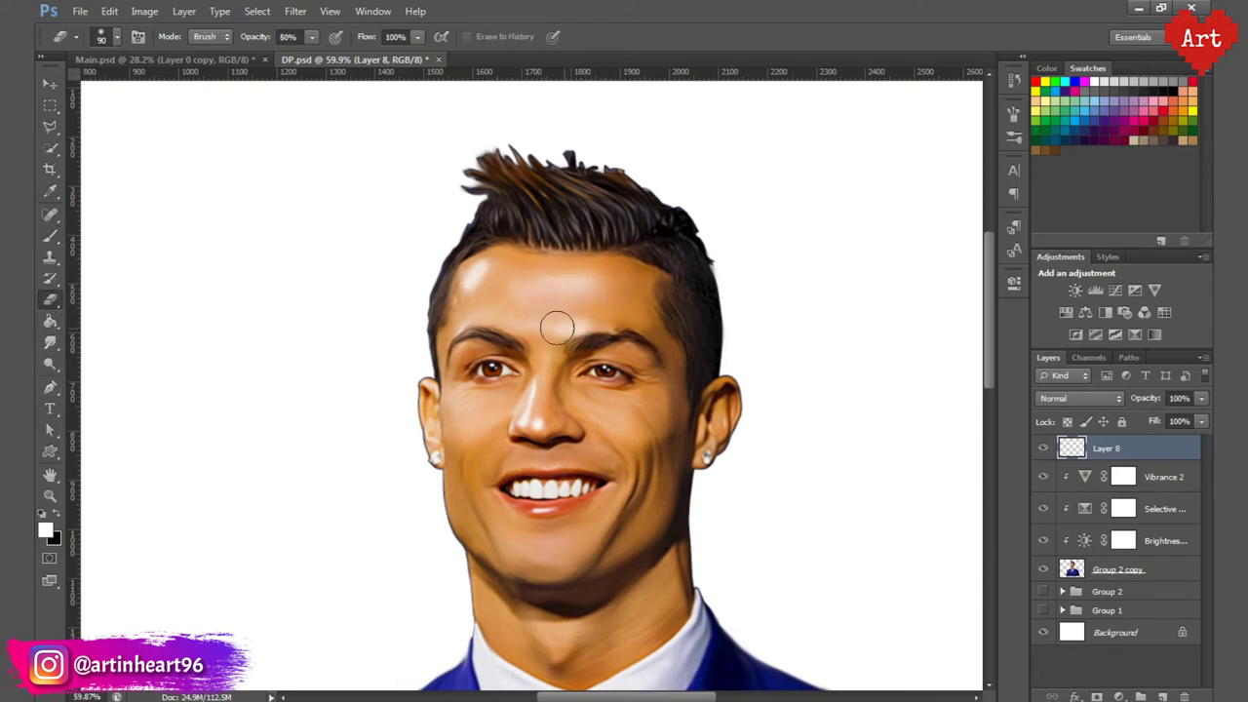
key("8")
Step: Paint a white highlight above the outer end of the eyebrow on the earring side and blend its edges with the Eraser
scroll(435, 340, "up", 4)
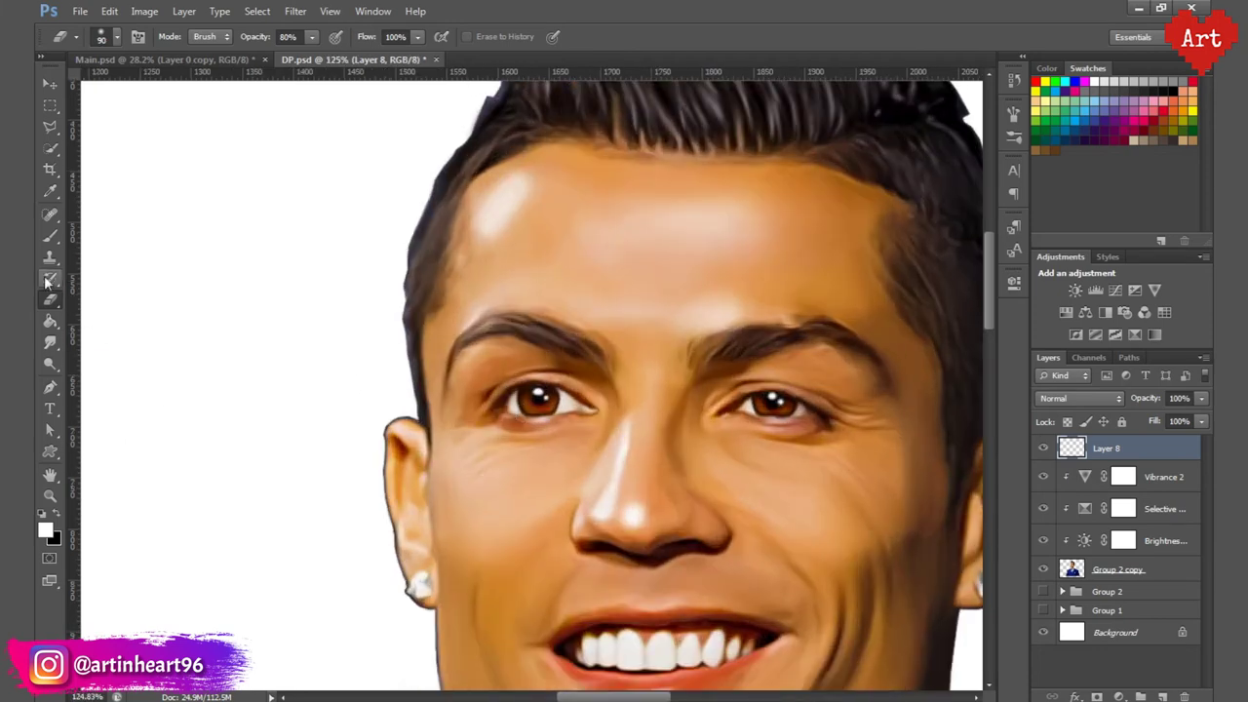
left_click(51, 236)
mouse_move(490, 302)
left_mouse_down()
mouse_move(479, 293)
mouse_move(447, 316)
left_mouse_up()
key("bracketright")
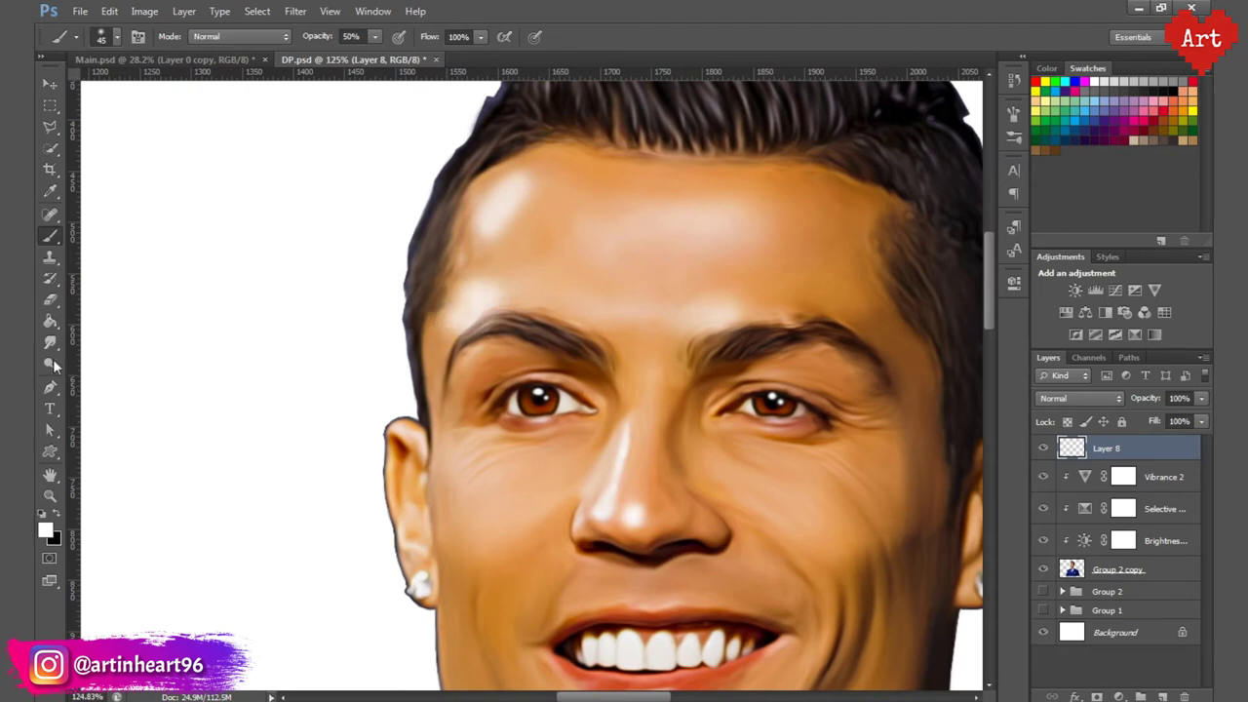
left_click(51, 299)
mouse_move(502, 270)
left_mouse_down()
mouse_move(456, 295)
mouse_move(430, 330)
mouse_move(451, 312)
mouse_move(433, 345)
left_mouse_up()
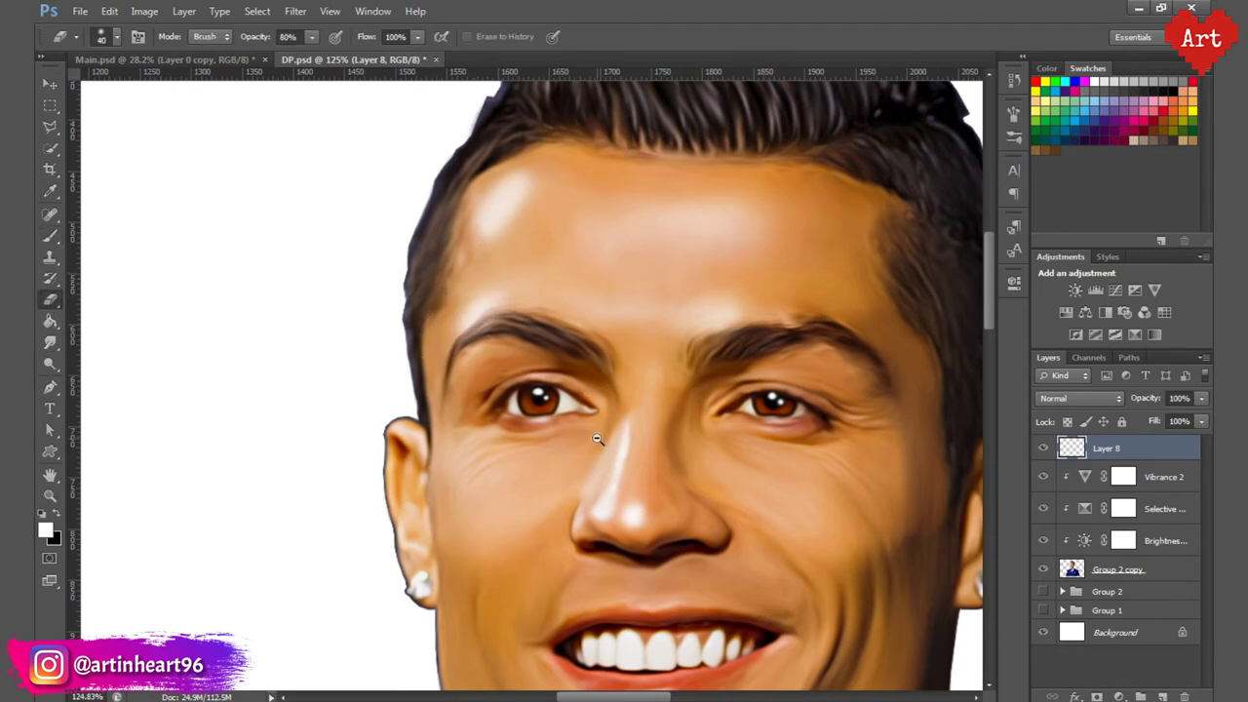
Step: Paint a soft white highlight on the chin with an 80 px brush at 50% opacity
left_click(438, 412, "alt")
left_click(436, 414, "alt")
left_click_drag(620, 520, 595, 493)
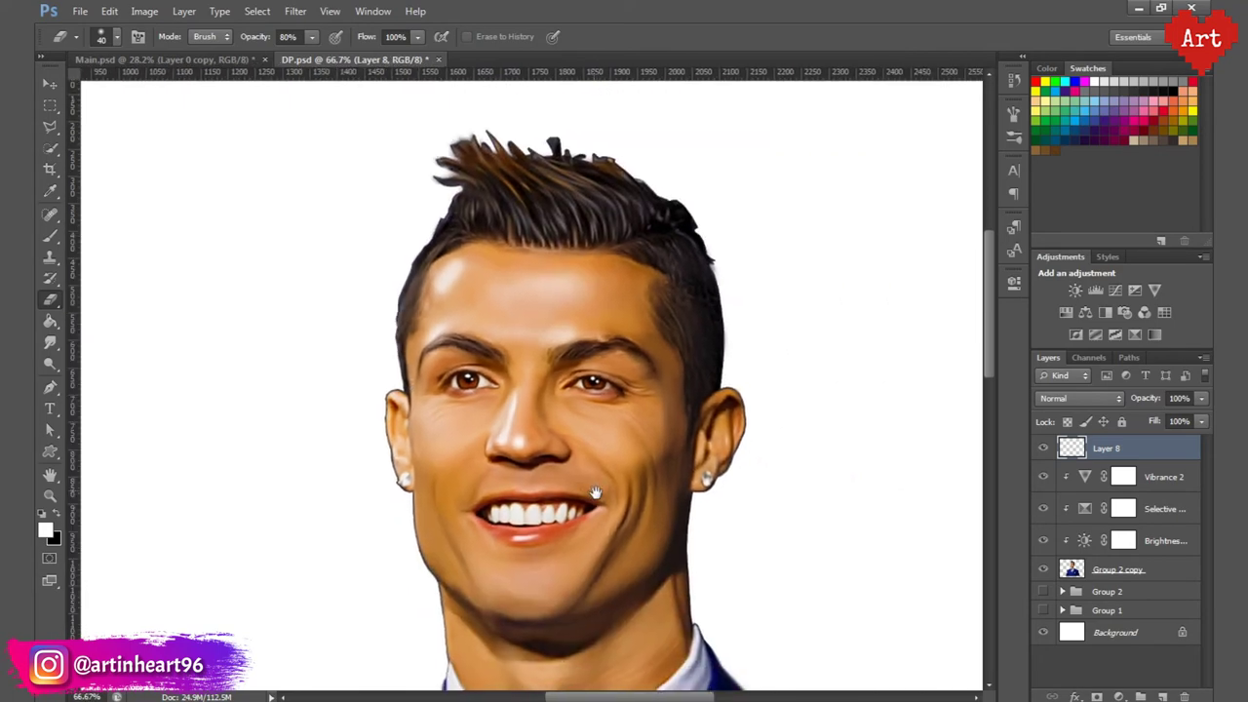
left_click(51, 237)
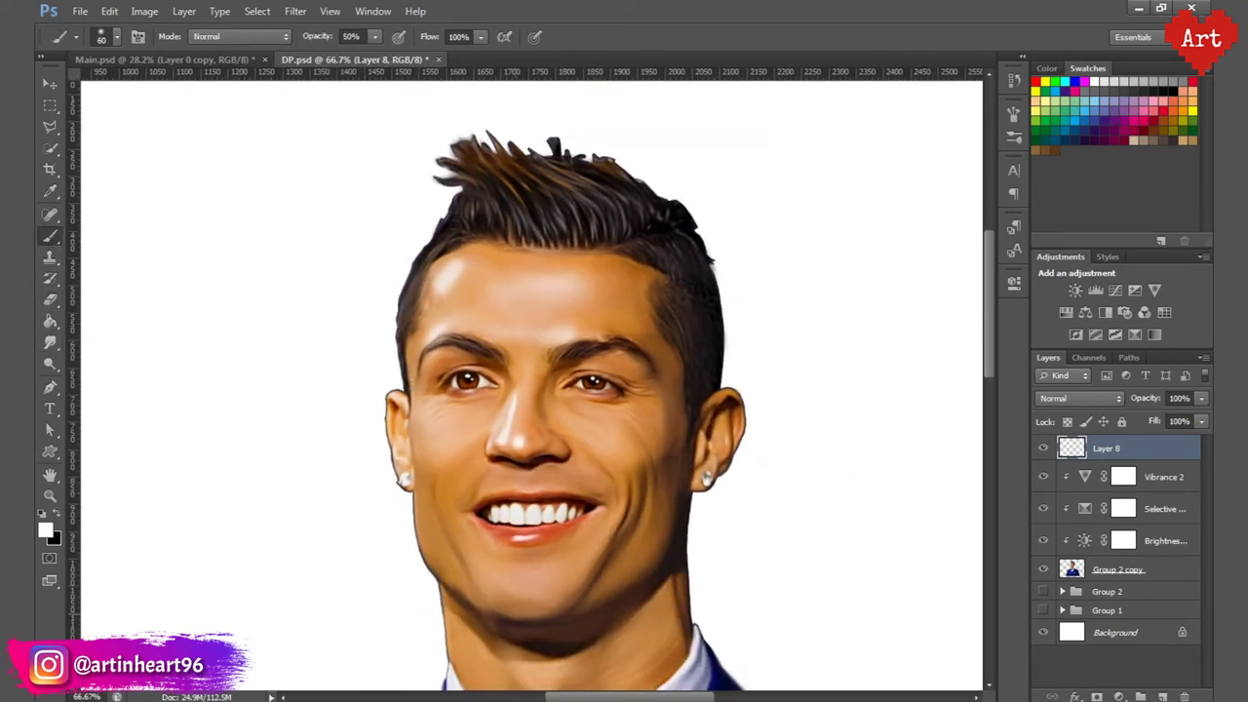
key("]")
key("]")
mouse_move(524, 589)
left_mouse_down()
mouse_move(508, 575)
mouse_move(523, 585)
left_mouse_up()
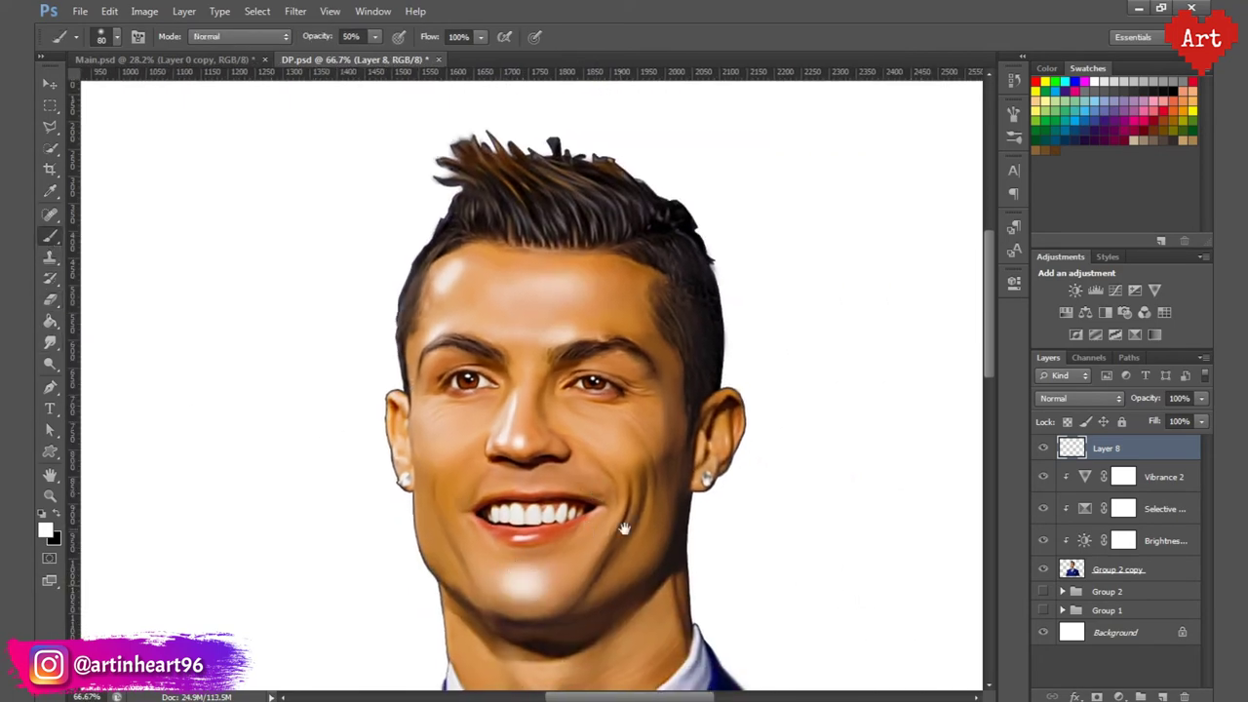
Step: Paint soft white highlights on both cheeks with a 90 px brush at 50% opacity and refine them with the Eraser
left_click_drag(624, 529, 545, 506)
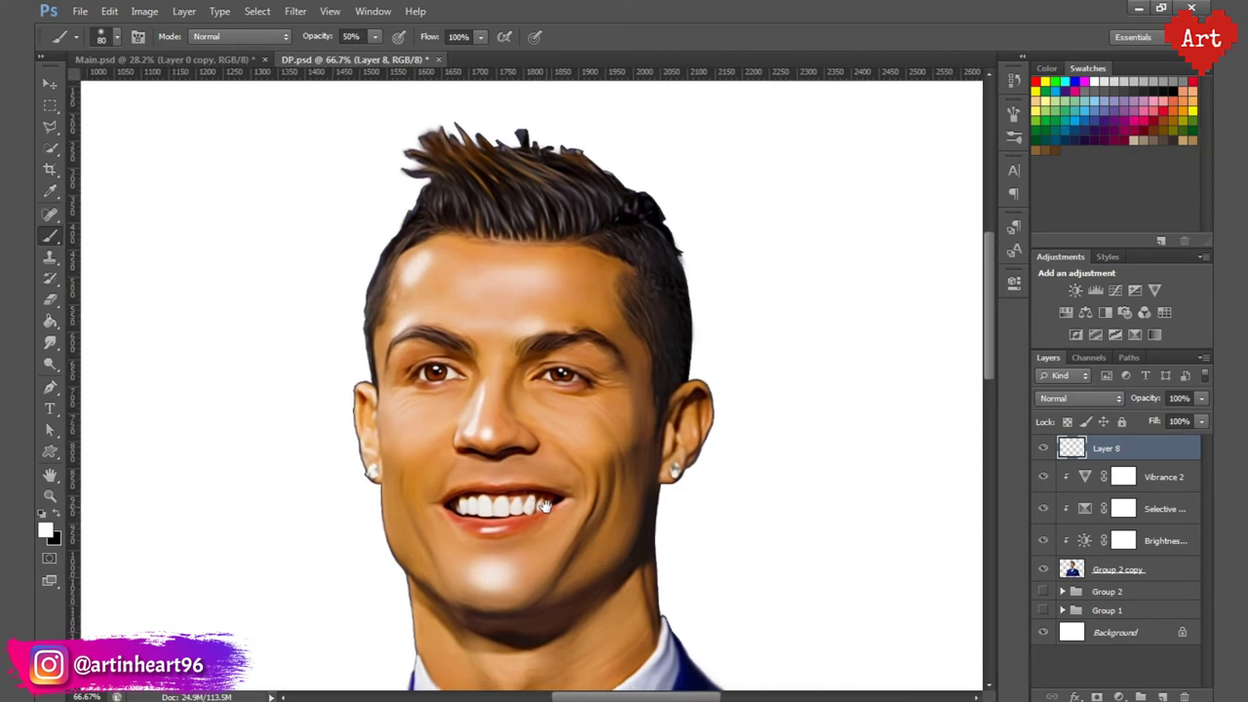
key("]")
left_click(580, 429)
left_click(416, 421)
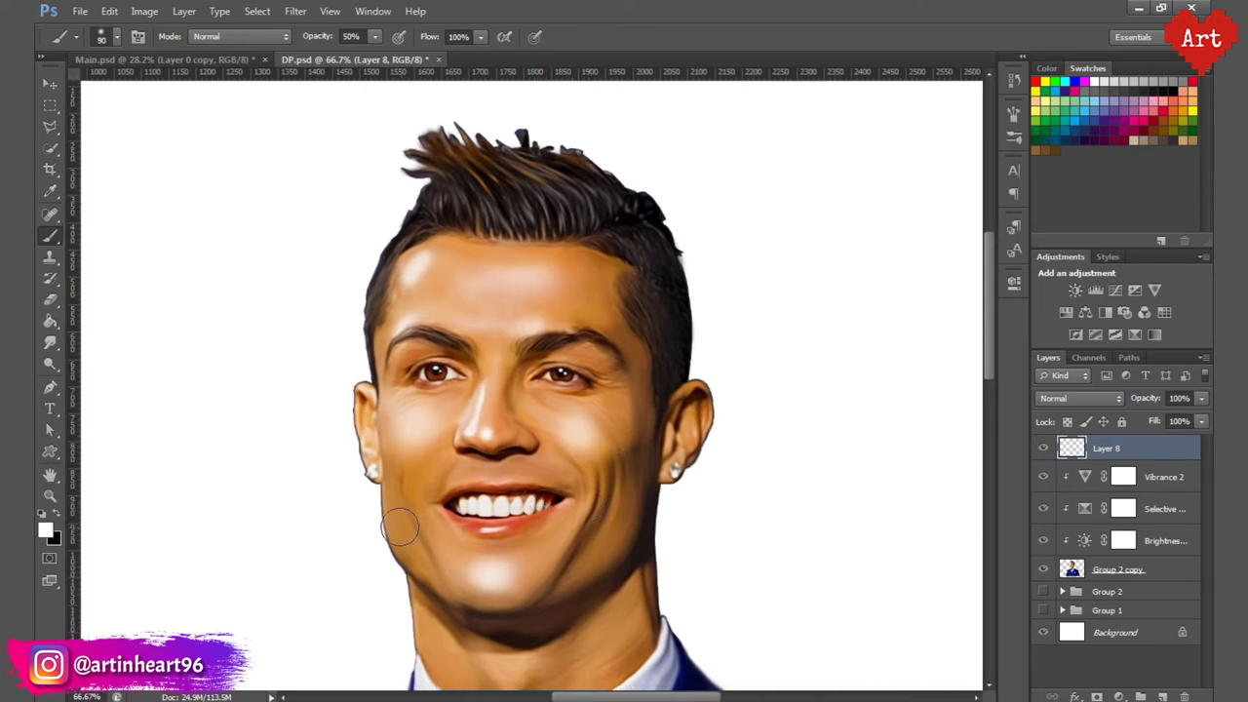
key("bracketleft")
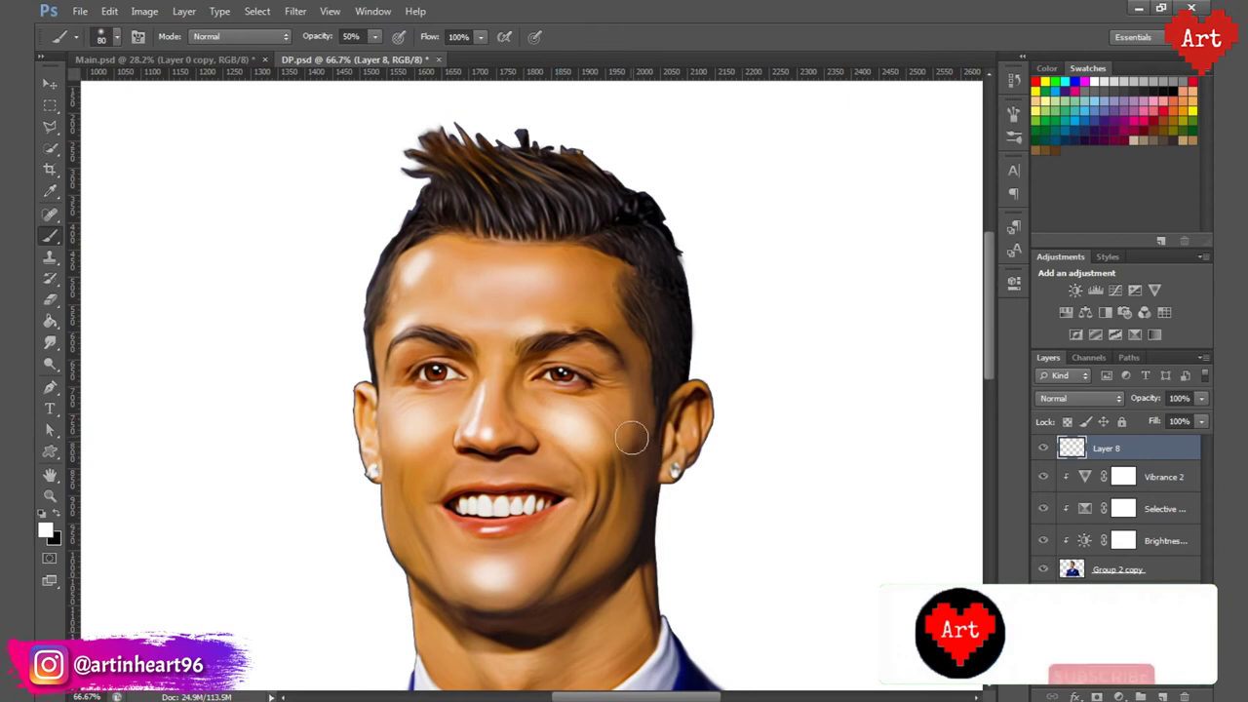
key("e")
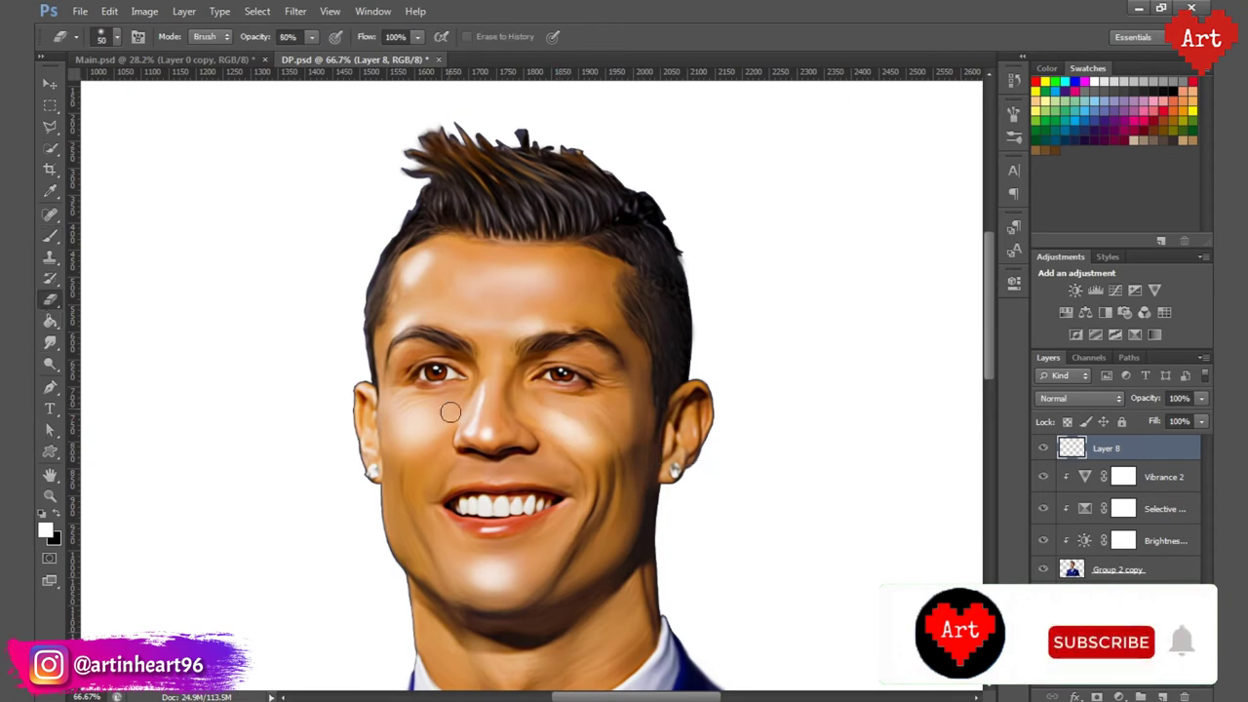
key("b")
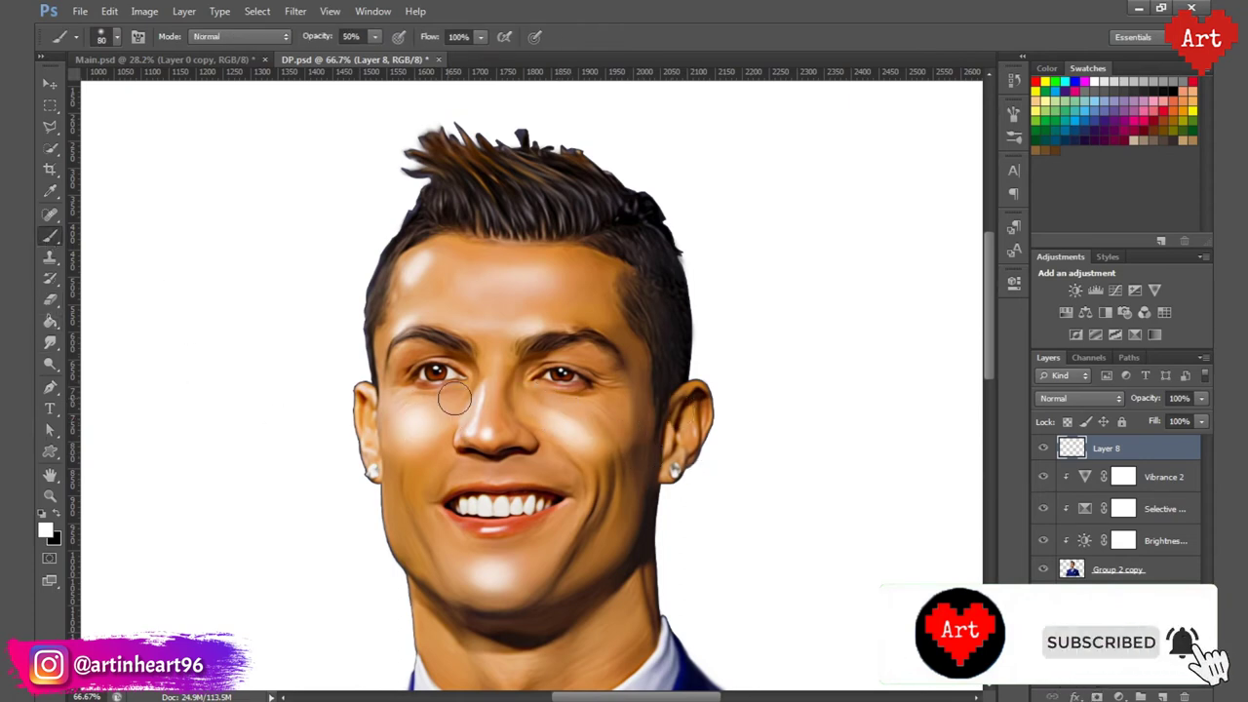
Step: Soften the cheek highlight beside the nose with the Eraser at 80% opacity and save the document
left_click(50, 300)
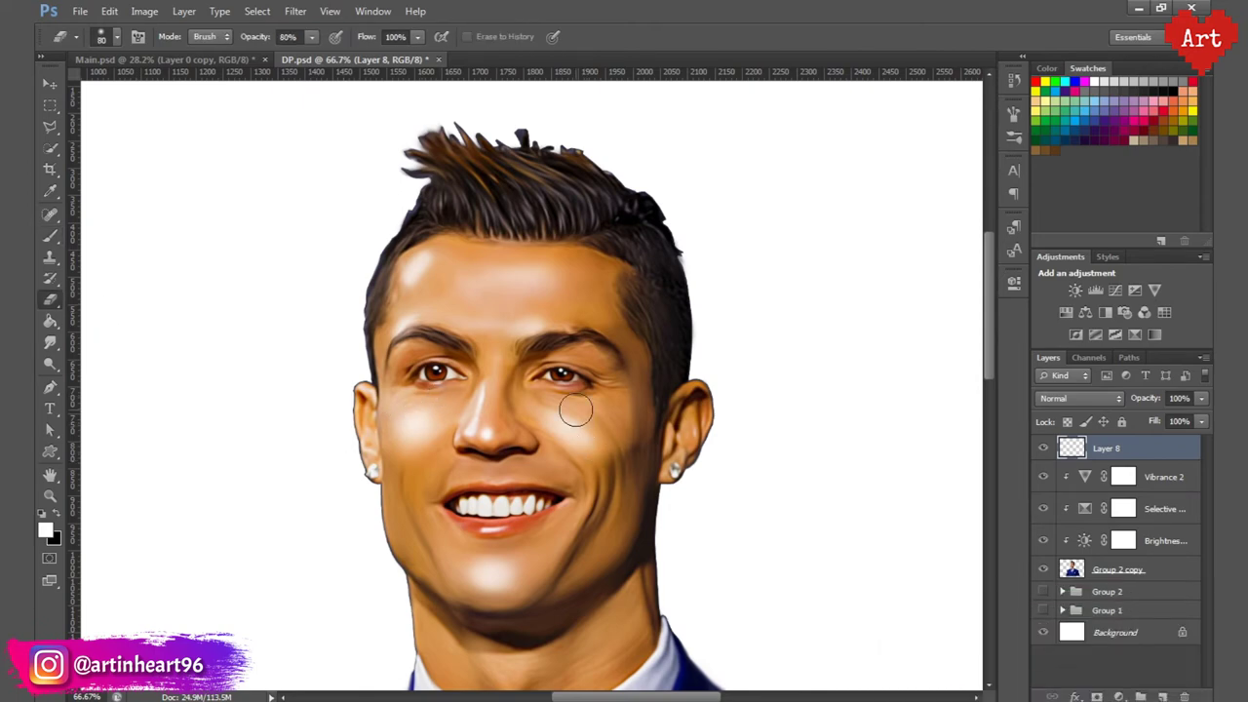
left_click_drag(548, 428, 503, 391)
left_click(503, 391, "alt")
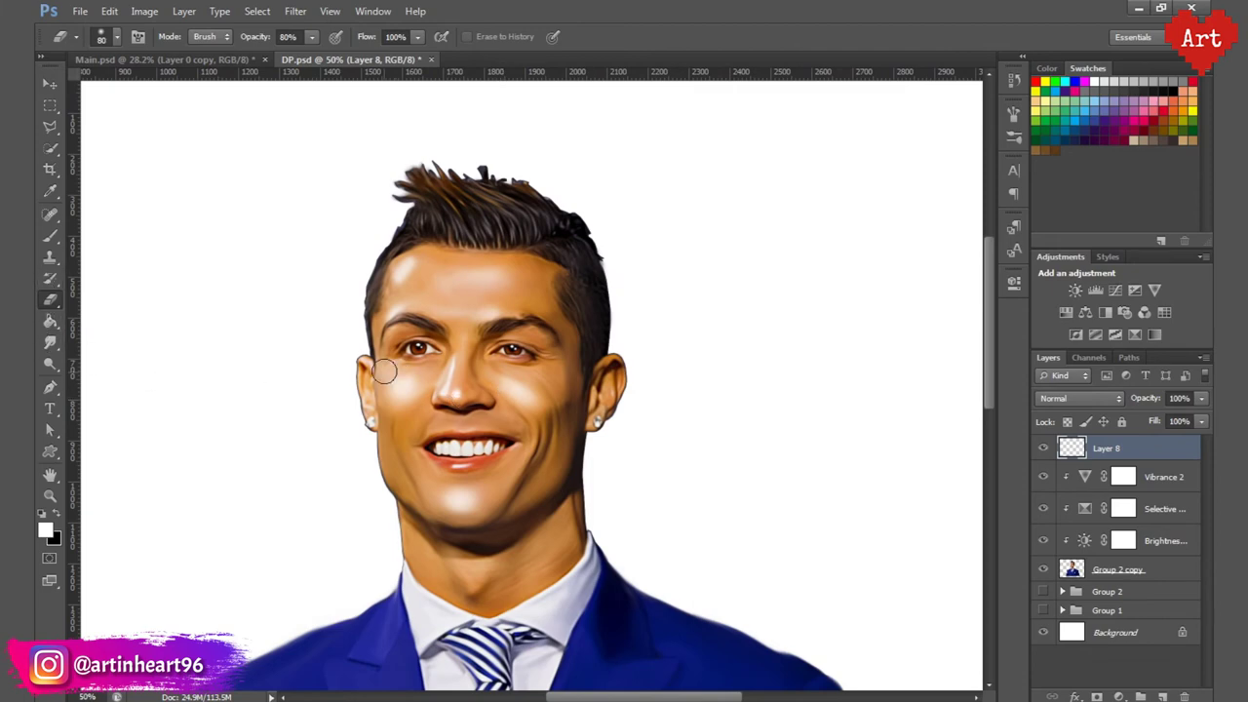
left_click_drag(479, 391, 515, 440)
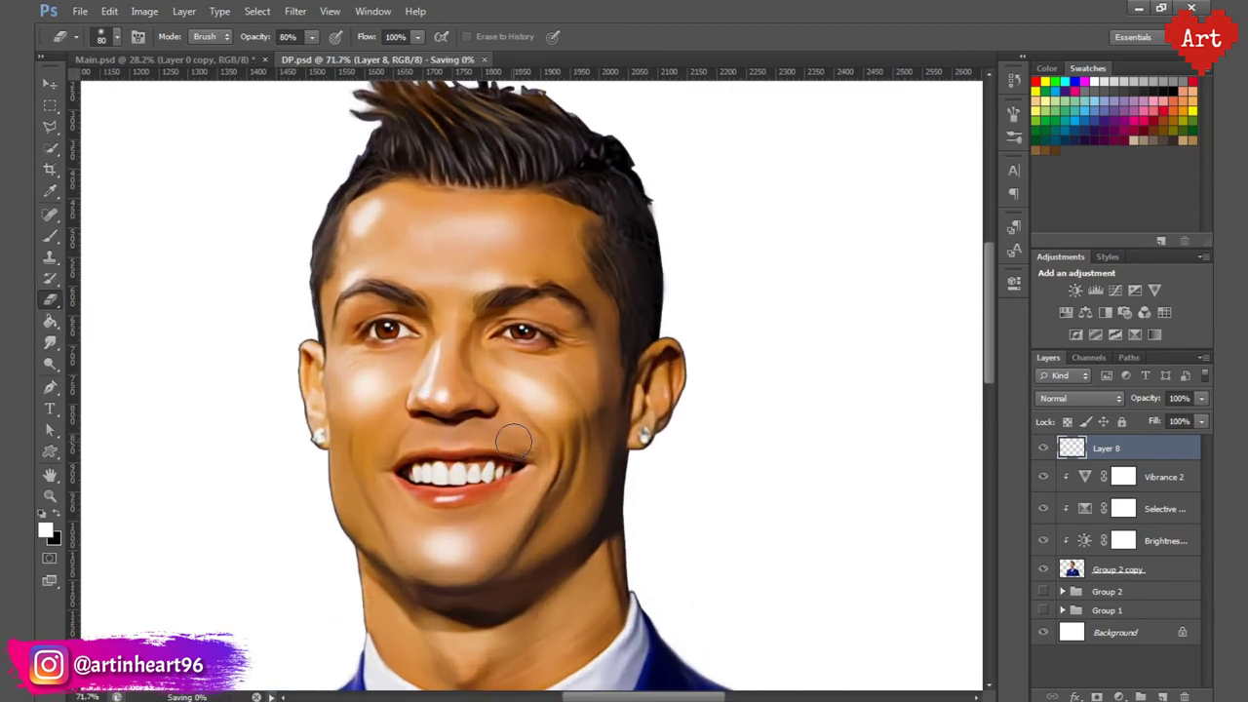
Step: Add a new layer, outline the ear's inner strip along the face edge with the Pen tool, and convert the path to a selection
left_click_drag(343, 387, 306, 399)
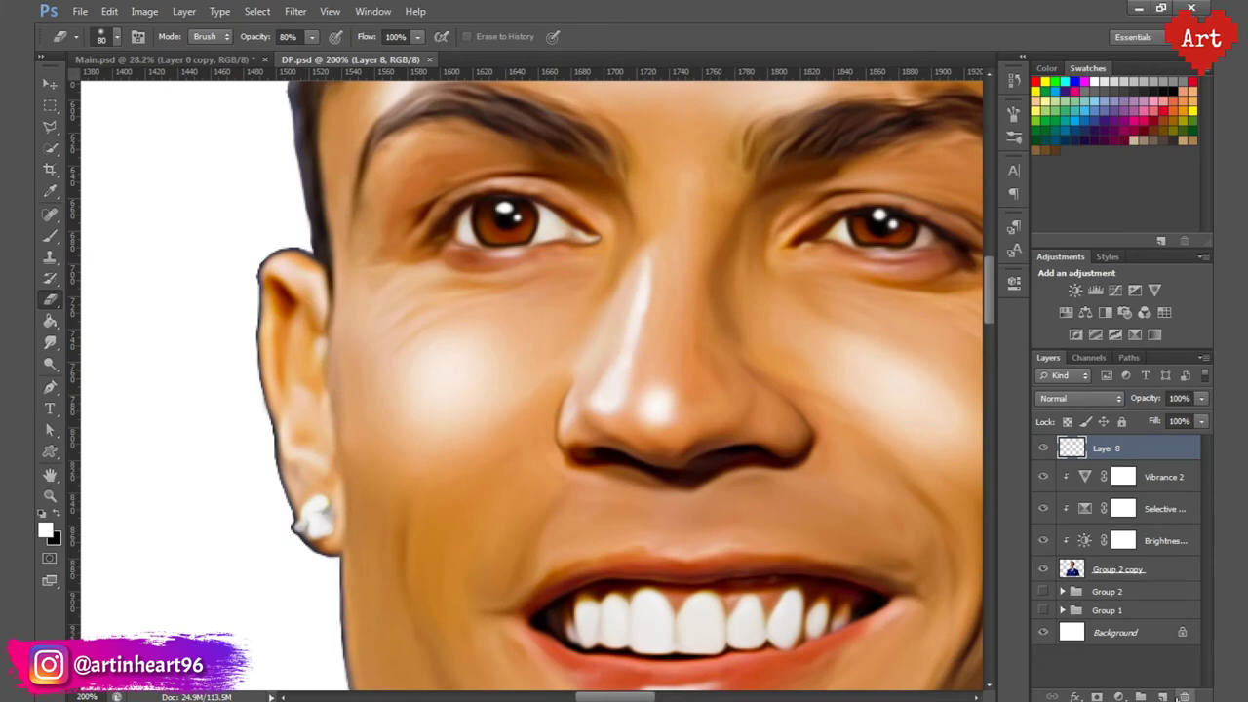
key("ctrl+shift+alt+n")
left_click(50, 387)
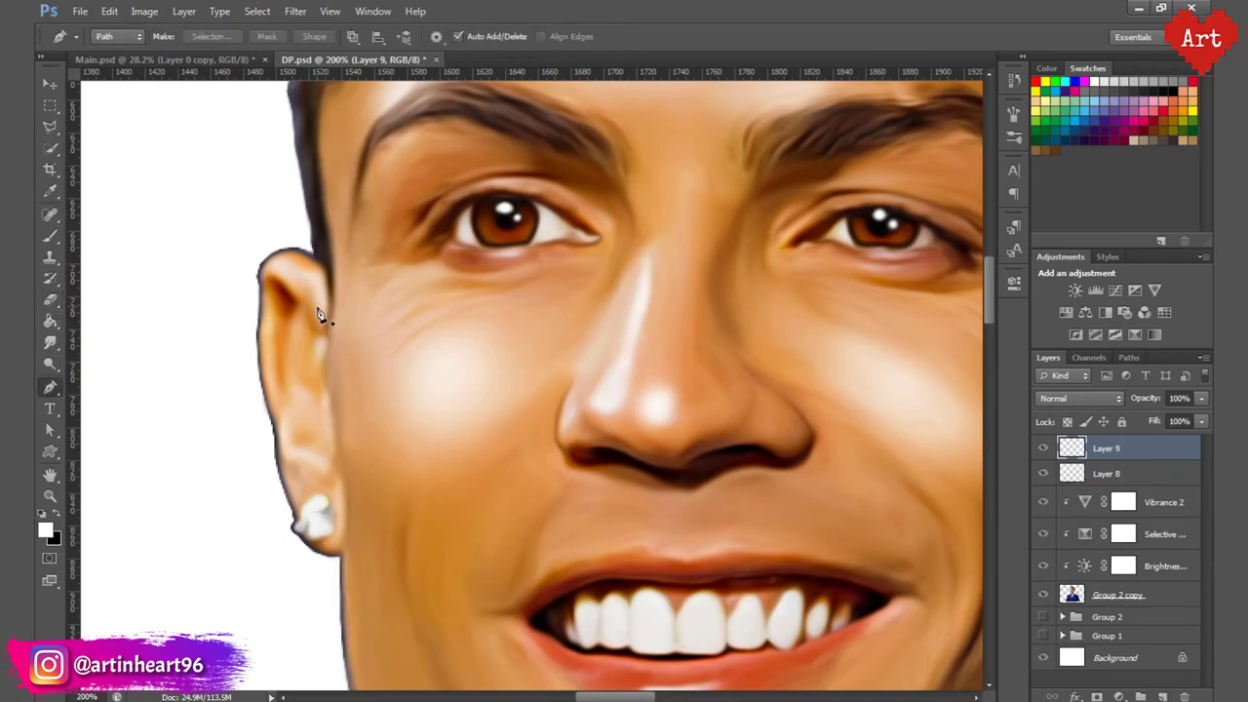
left_click(330, 261)
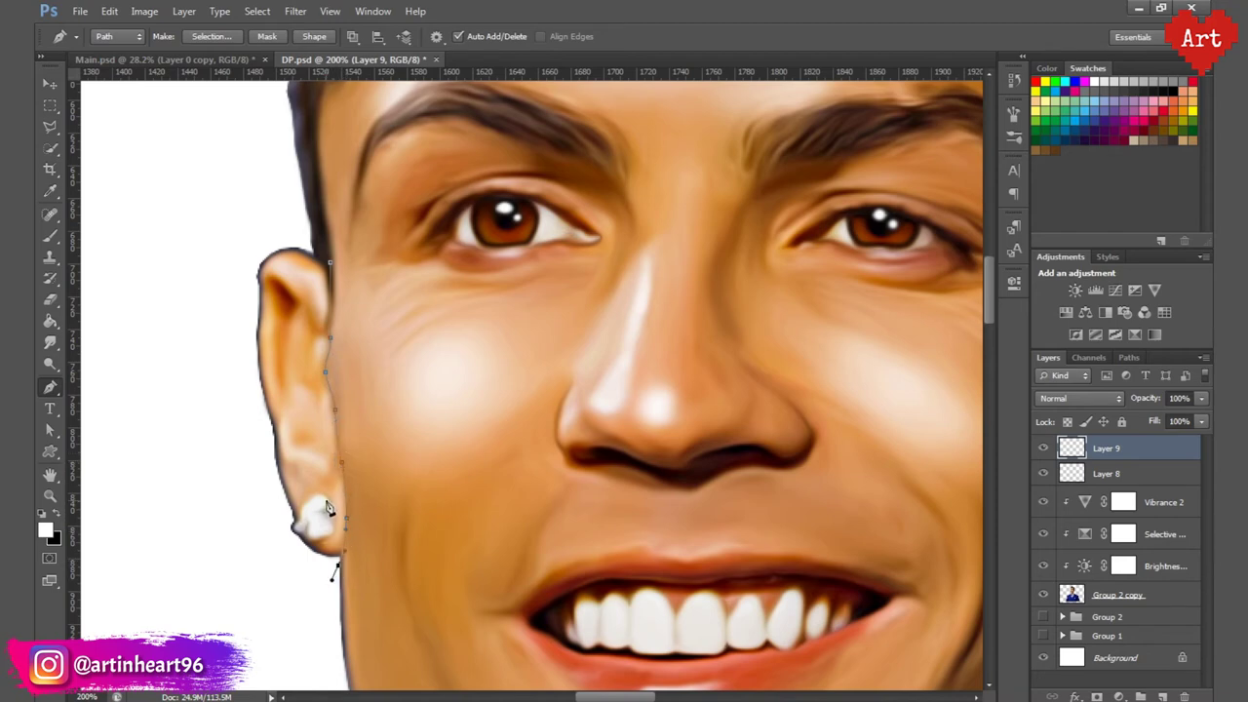
left_click(304, 341)
right_click(314, 313)
left_click(361, 310)
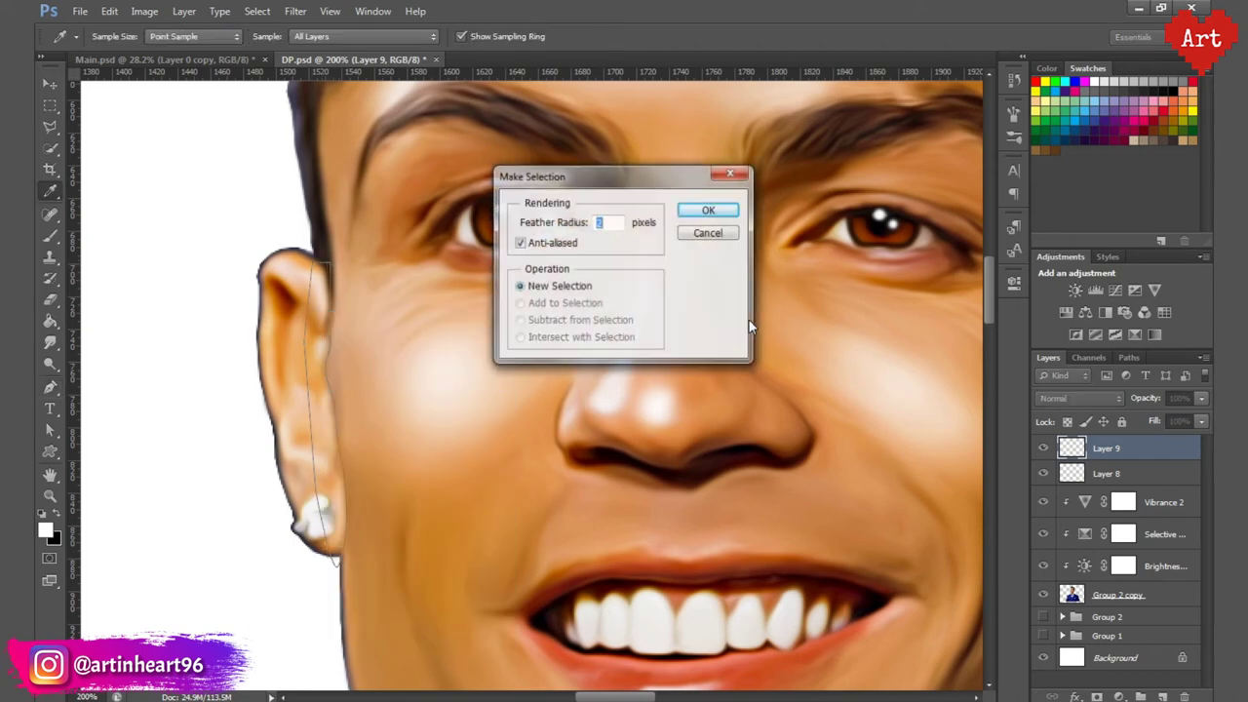
key("Return")
Step: Sample the skin tone beside the nose and darken the foreground colour to brown #845123
key("i")
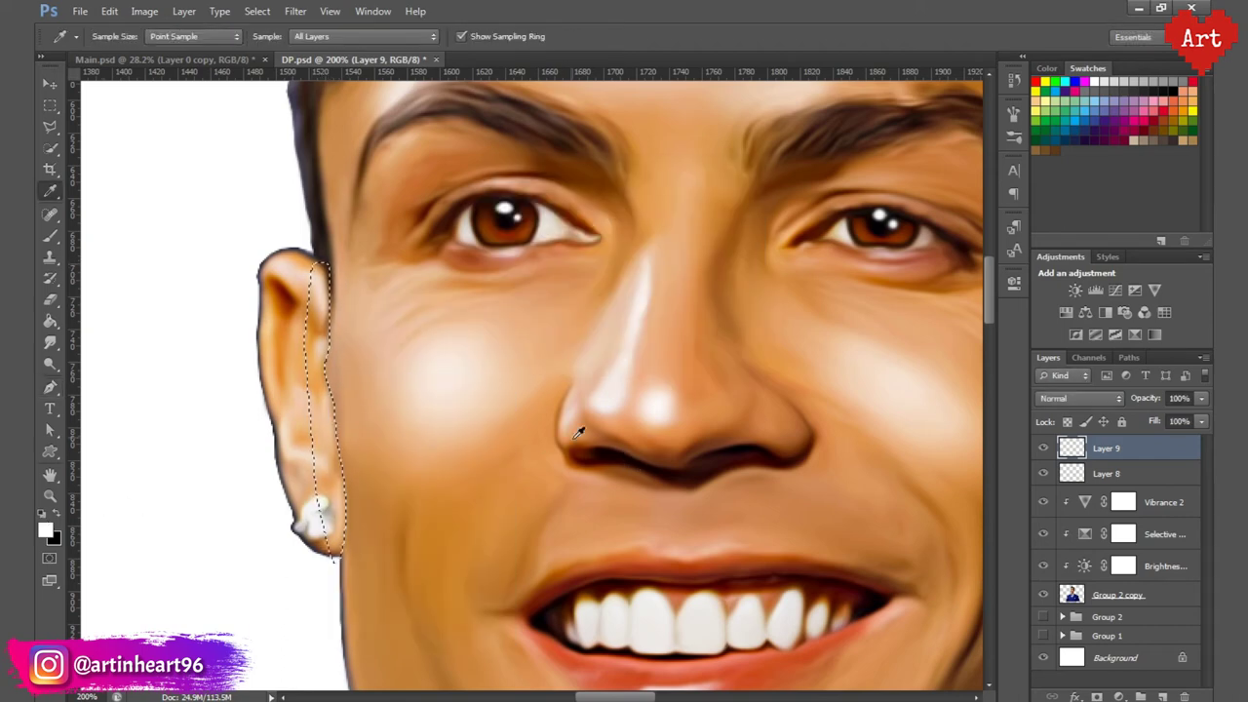
left_click(591, 387)
left_click(43, 532)
left_click(881, 545)
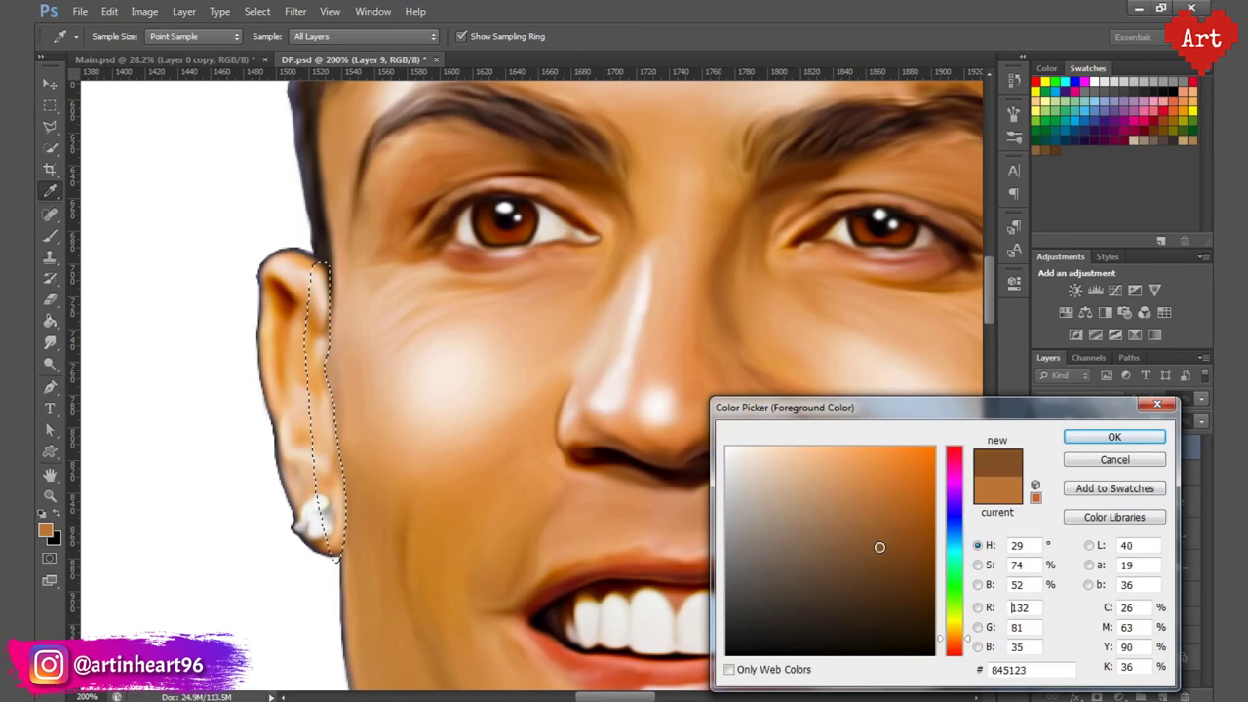
left_click(1114, 439)
Step: Paint brown shading along the ear's edge inside the selection with a 7 px brush at 50% opacity, and deselect
left_click(50, 236)
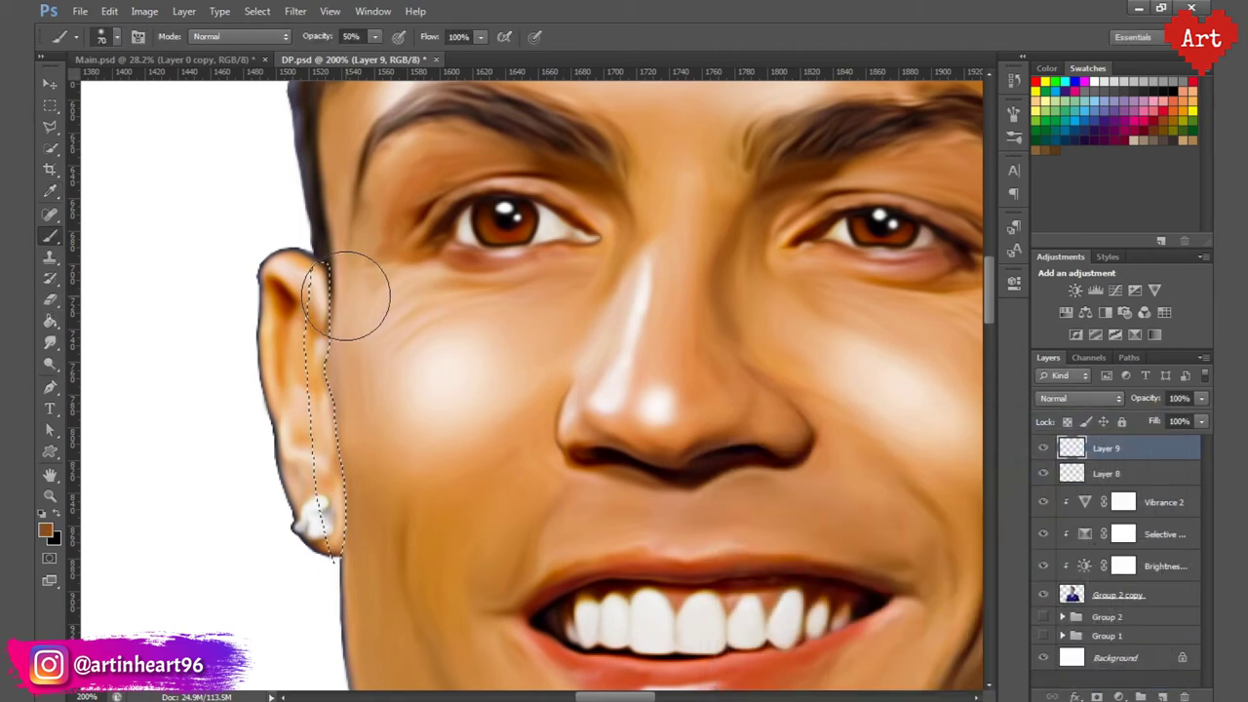
left_click_drag(329, 295, 328, 342)
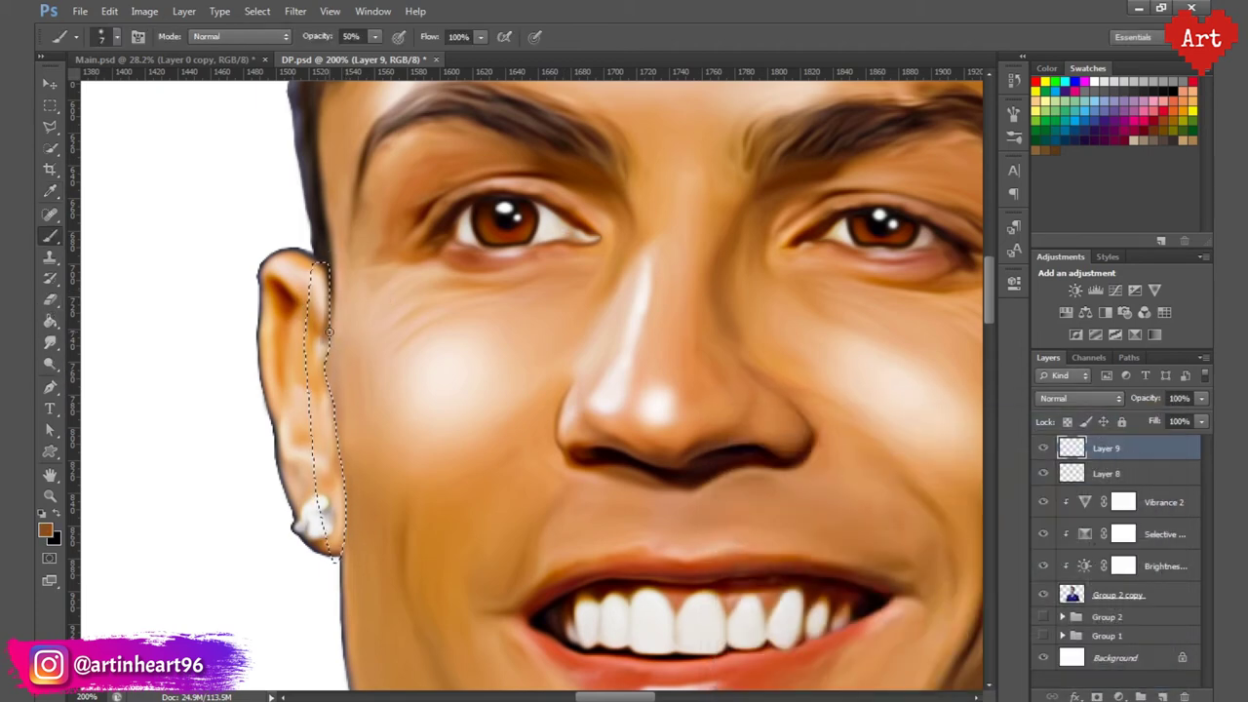
left_click_drag(330, 299, 331, 320)
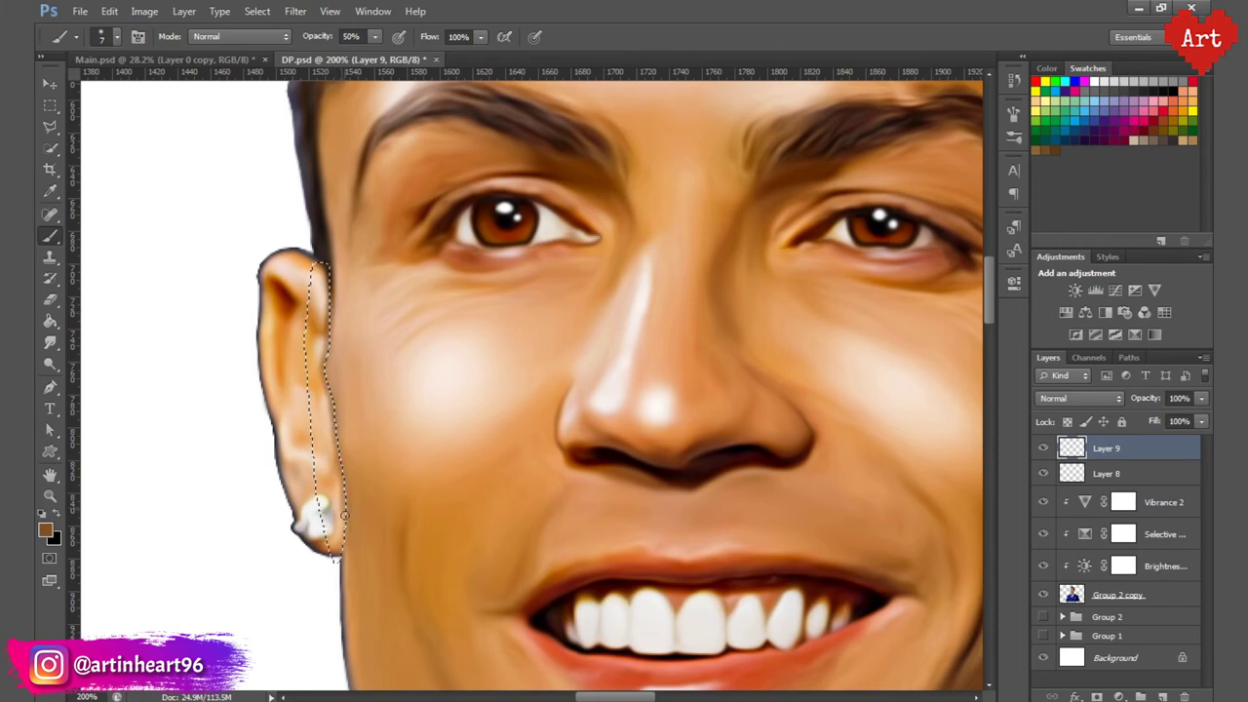
left_click_drag(344, 515, 343, 554)
key("ctrl+d")
Step: Duplicate the ear-shading layer and merge the copy with the original
left_click(348, 452, "alt")
left_click(347, 452, "alt")
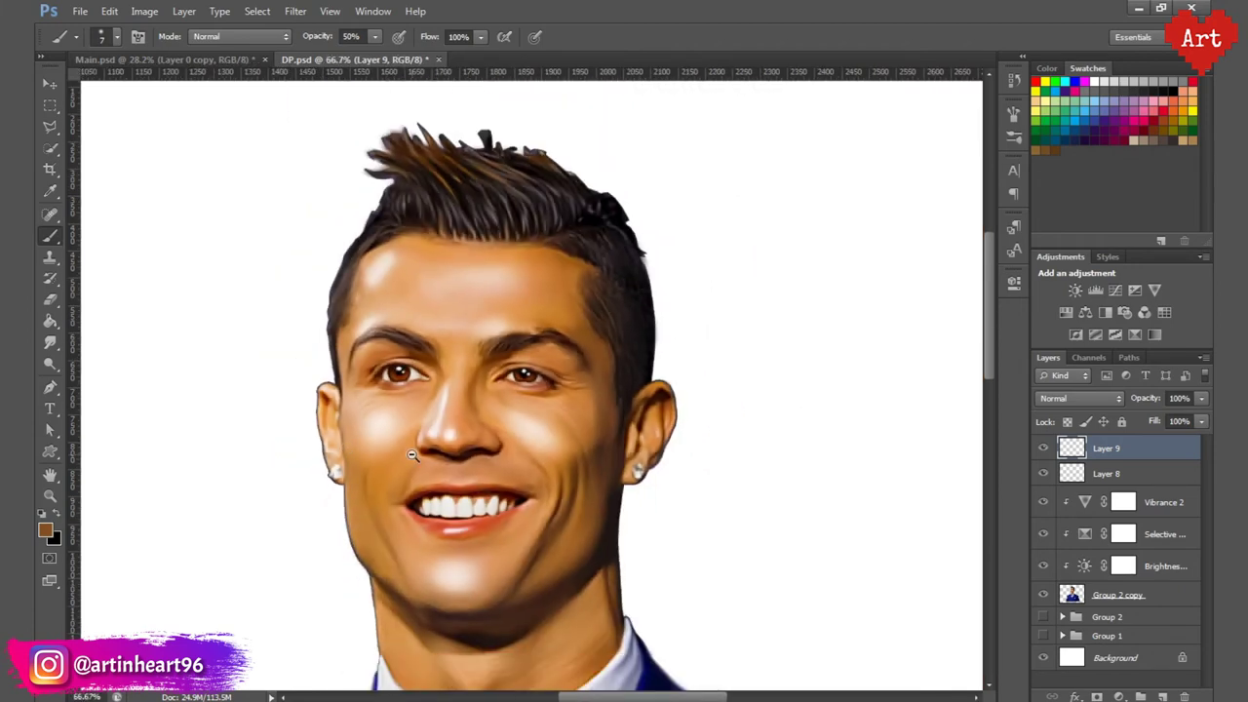
key("ctrl+j")
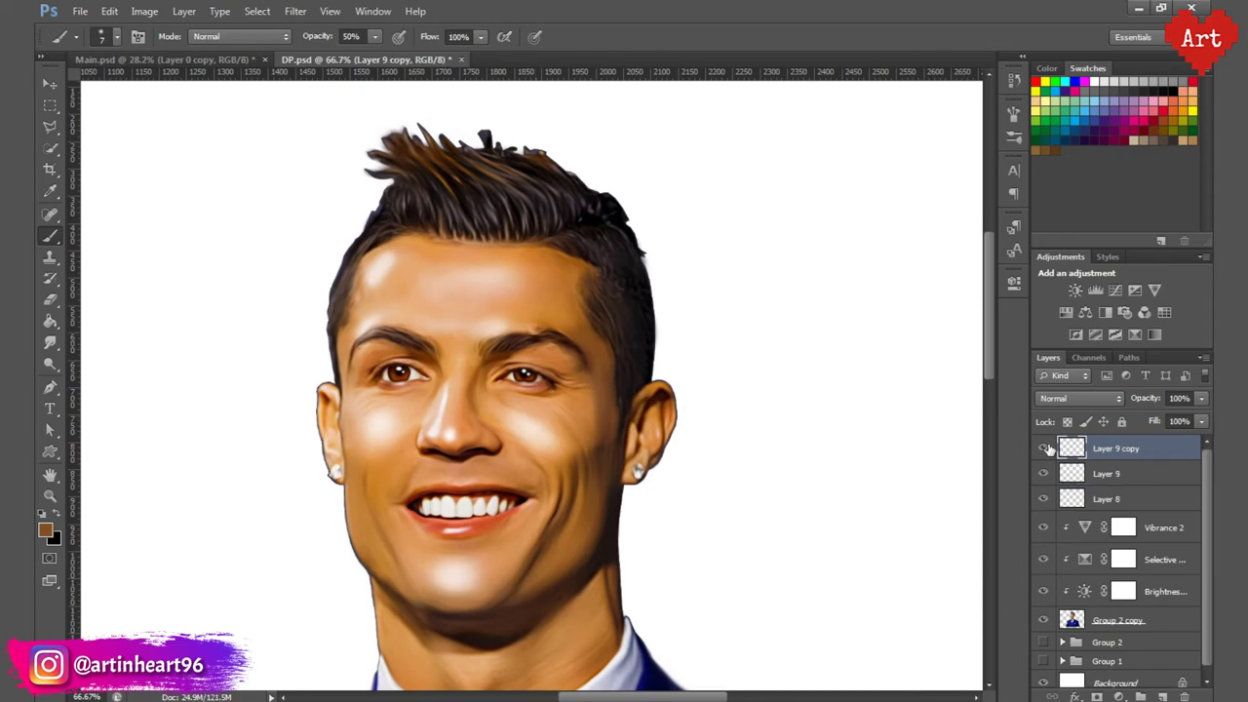
left_click_drag(311, 438, 622, 444)
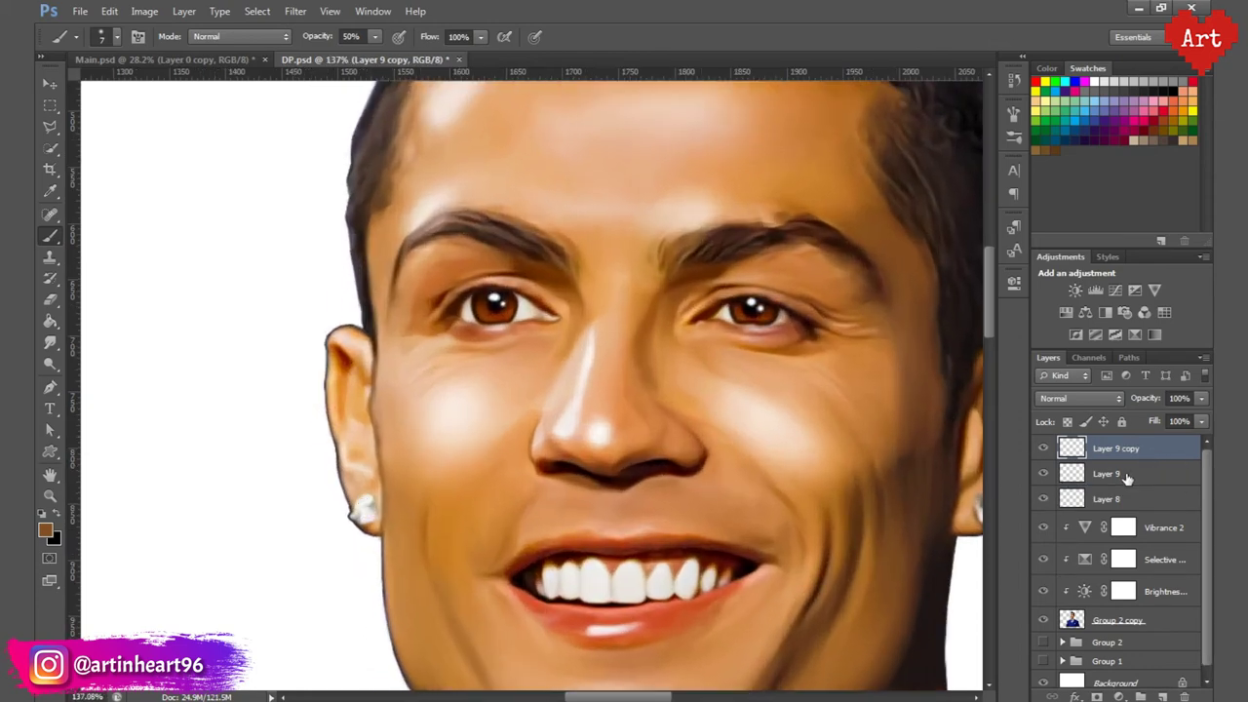
right_click(1128, 476)
left_click(1036, 501)
Step: Set the merged ear-shading layer's opacity to 80% and save the document
left_click(1157, 399)
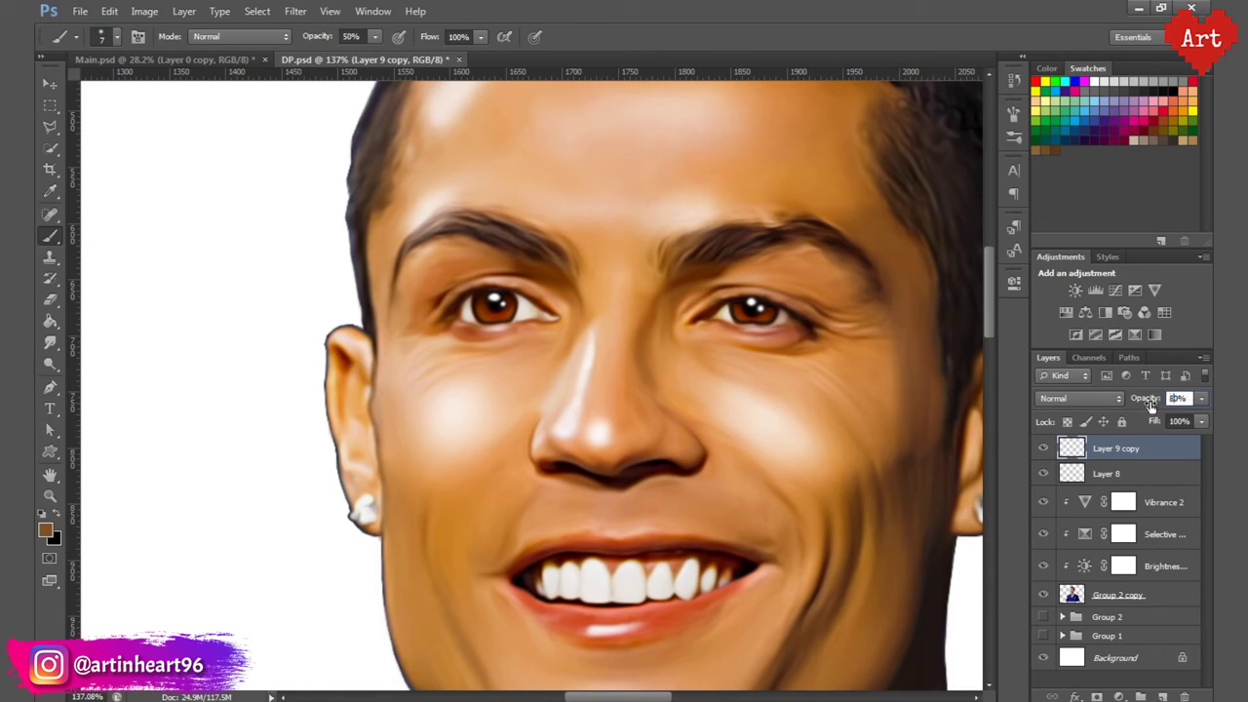
key("alt+space")
left_click(614, 53)
left_click(448, 234, "alt")
left_click(449, 234, "alt")
key("ctrl+s")
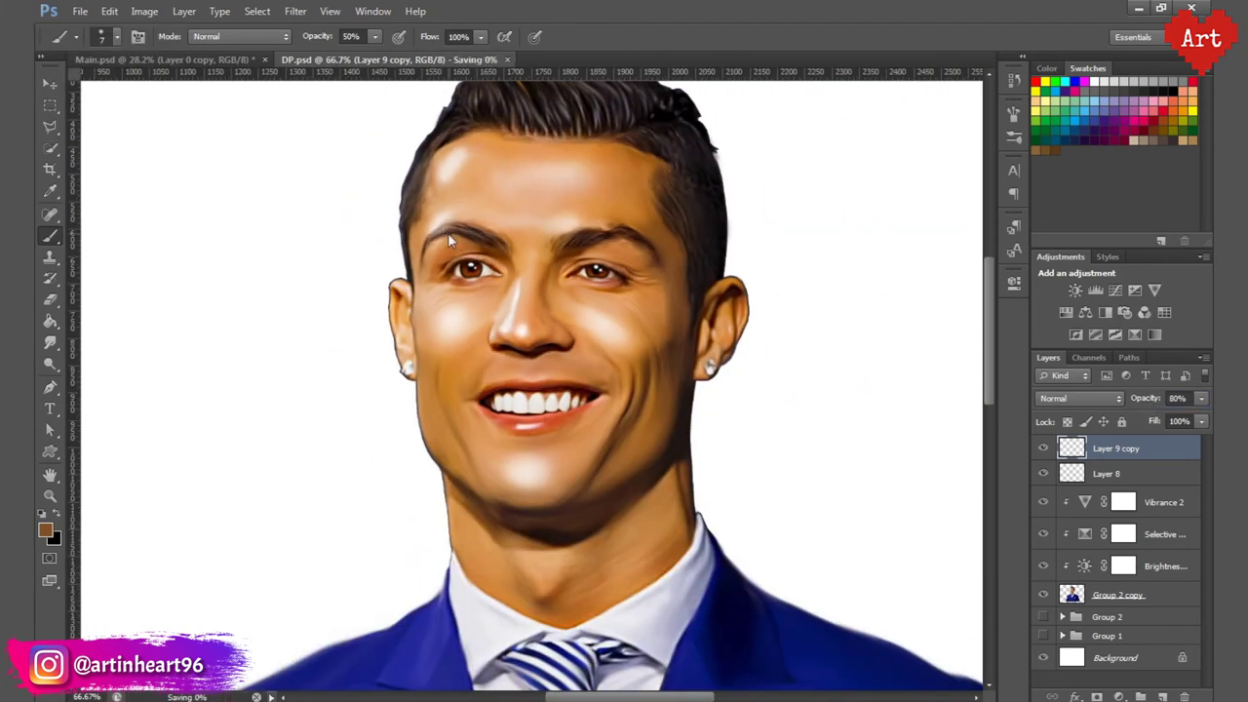
left_click(524, 292, "alt")
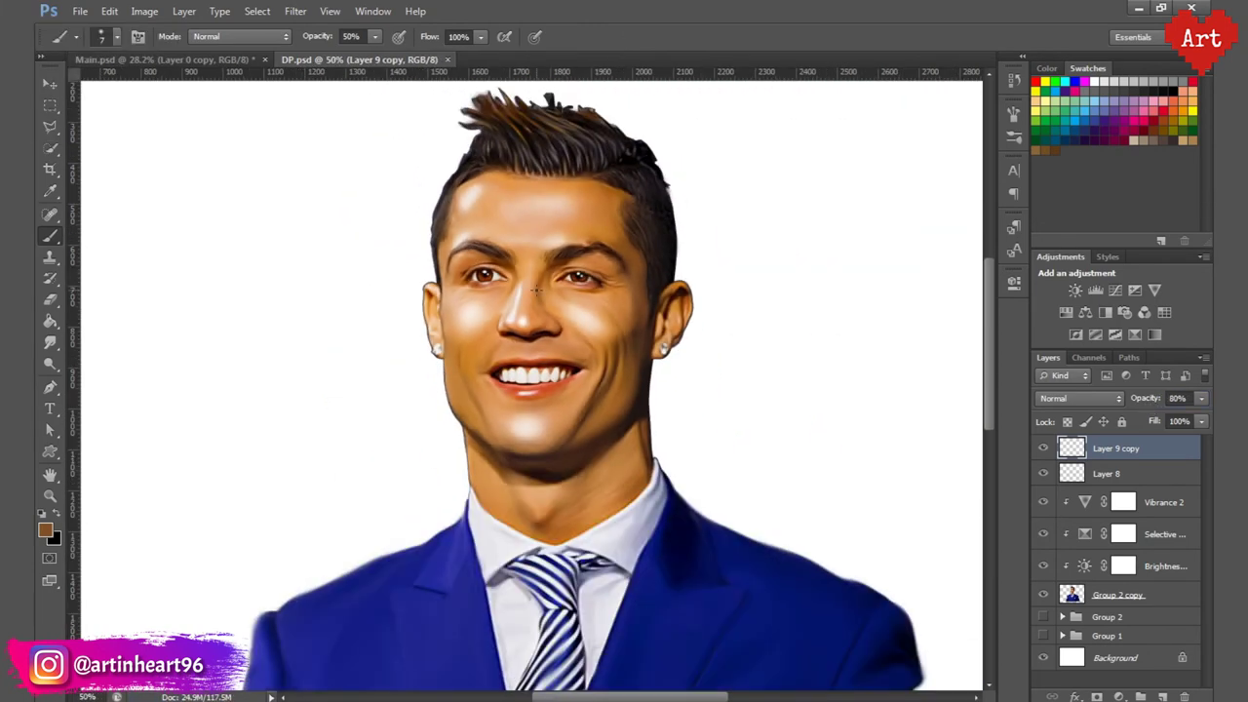
Step: Set the contrast of the Brightness/Contrast adjustment layer to 27
left_click(1153, 507)
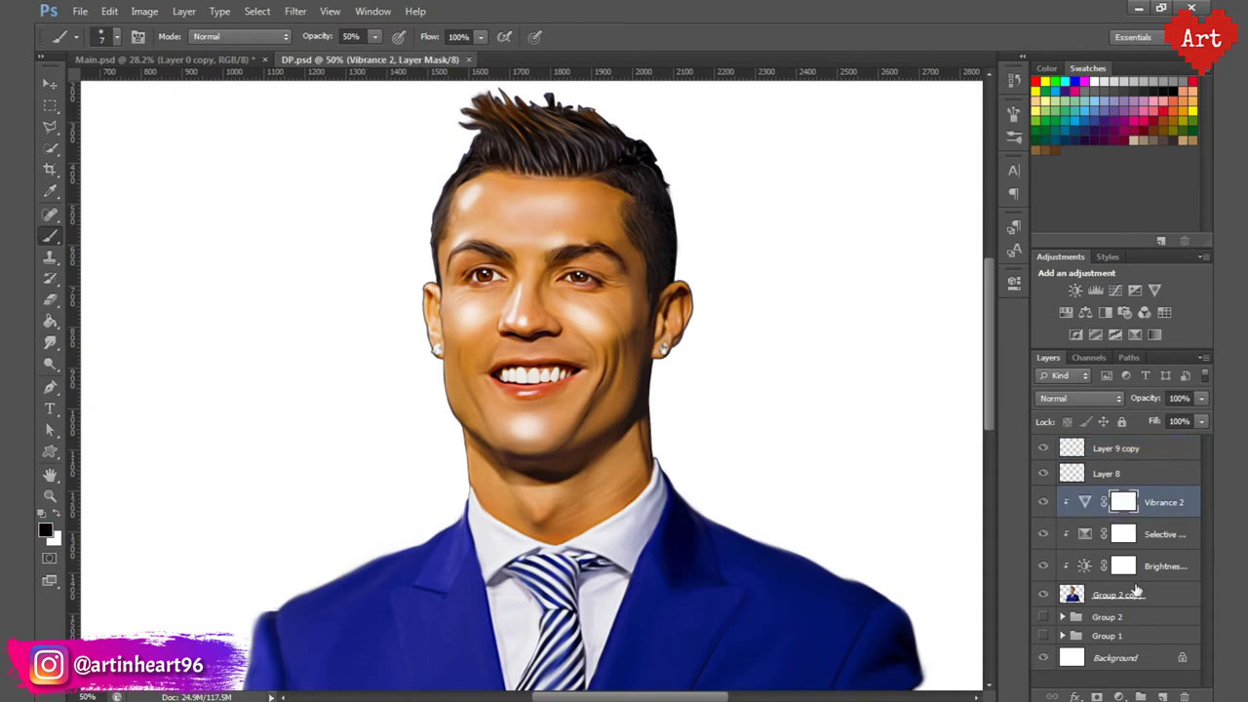
double_click(1087, 567)
left_click_drag(884, 393, 901, 397)
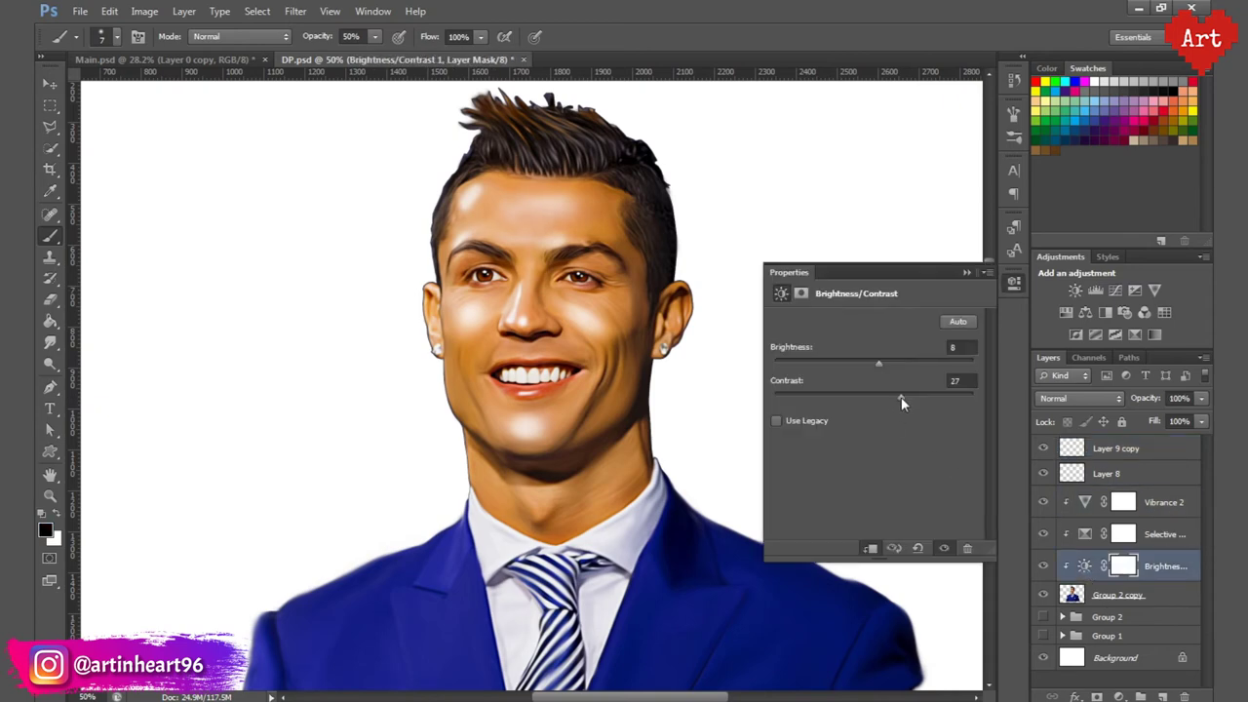
left_click(1016, 228)
scroll(808, 478, "up", 2)
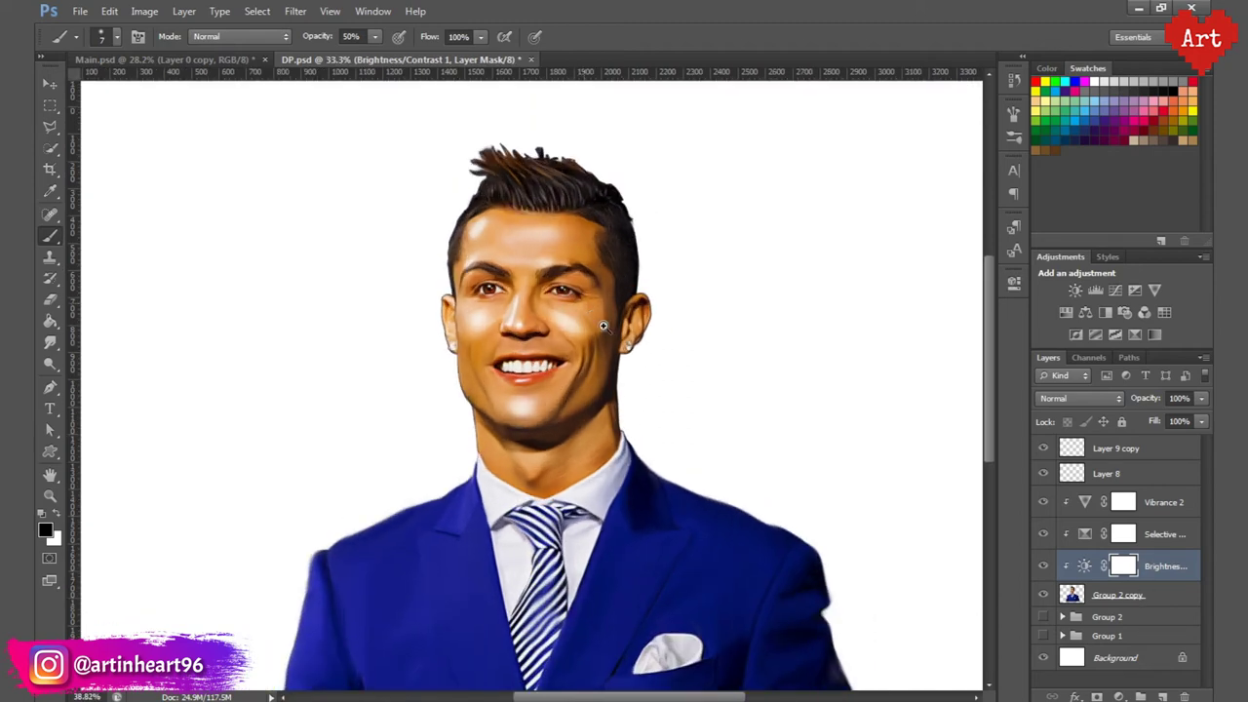
Step: Set both Vibrance and Saturation to +8 in the Vibrance adjustment layer
double_click(1083, 502)
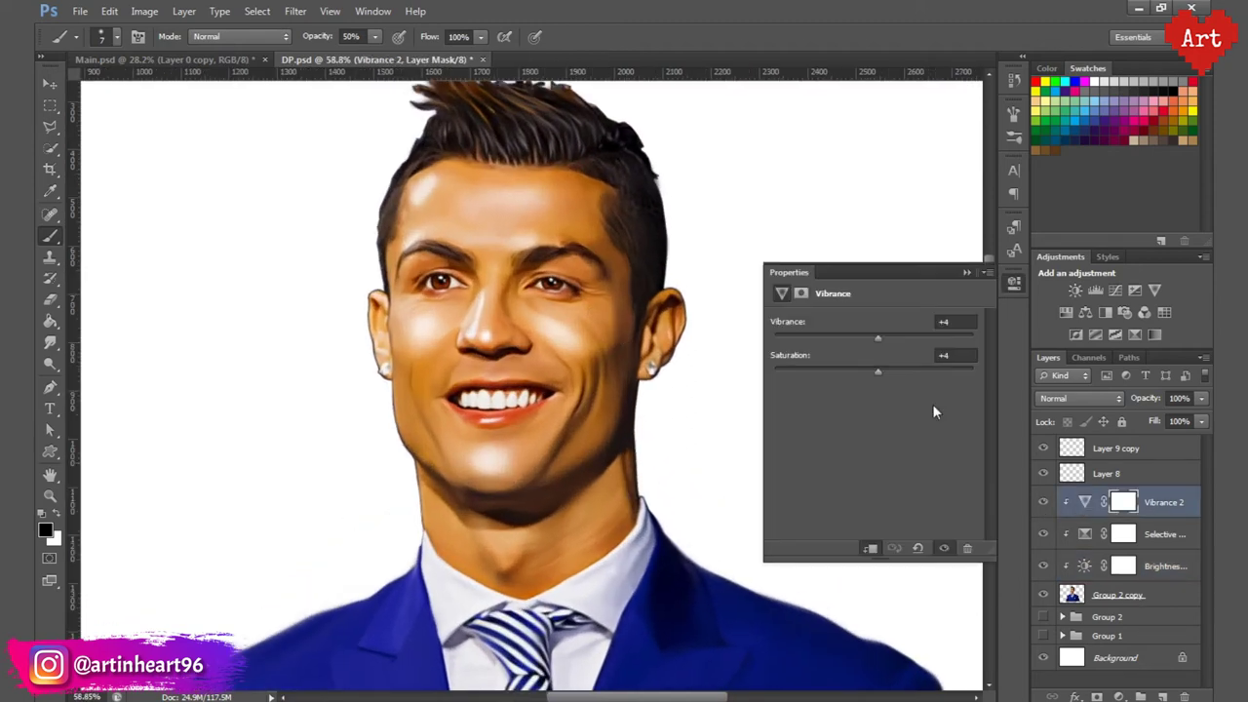
left_click(961, 323)
type("+8")
key("Tab")
type("+8")
key("Return")
left_click(1012, 284)
Step: Set Black to +16 for the Reds in the Selective Color adjustment layer and save the document
double_click(1083, 535)
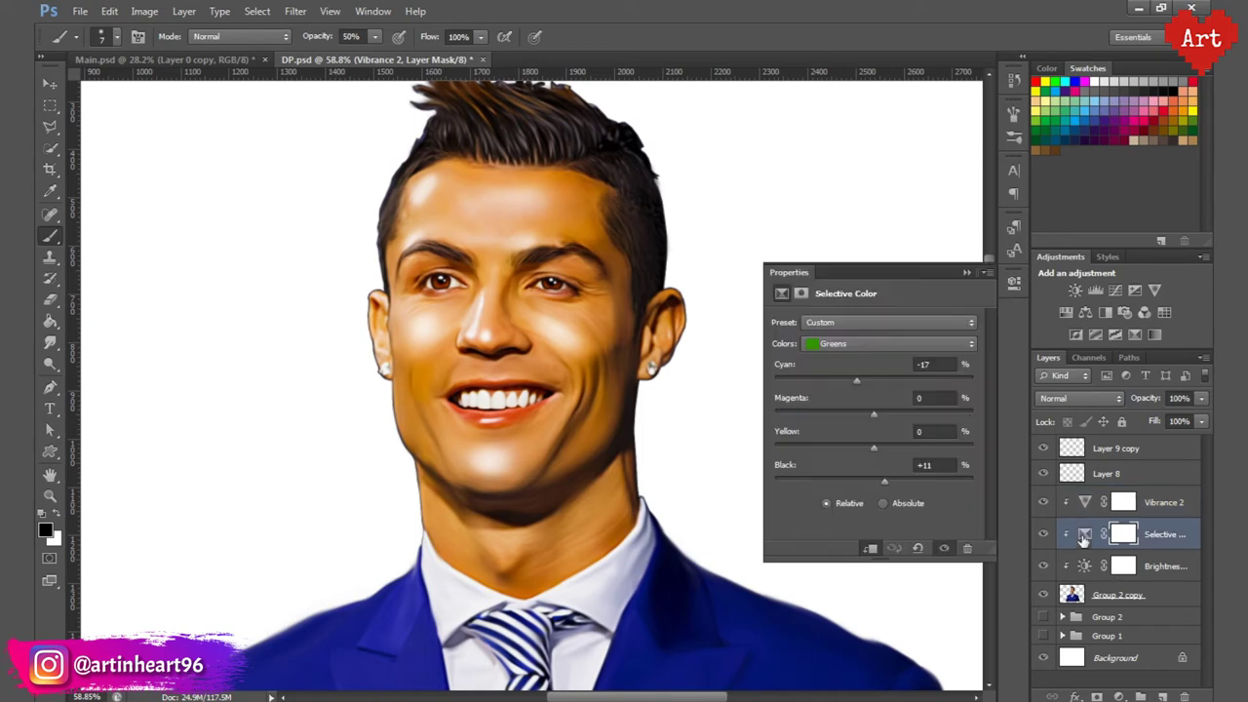
left_click(877, 343)
left_click(849, 359)
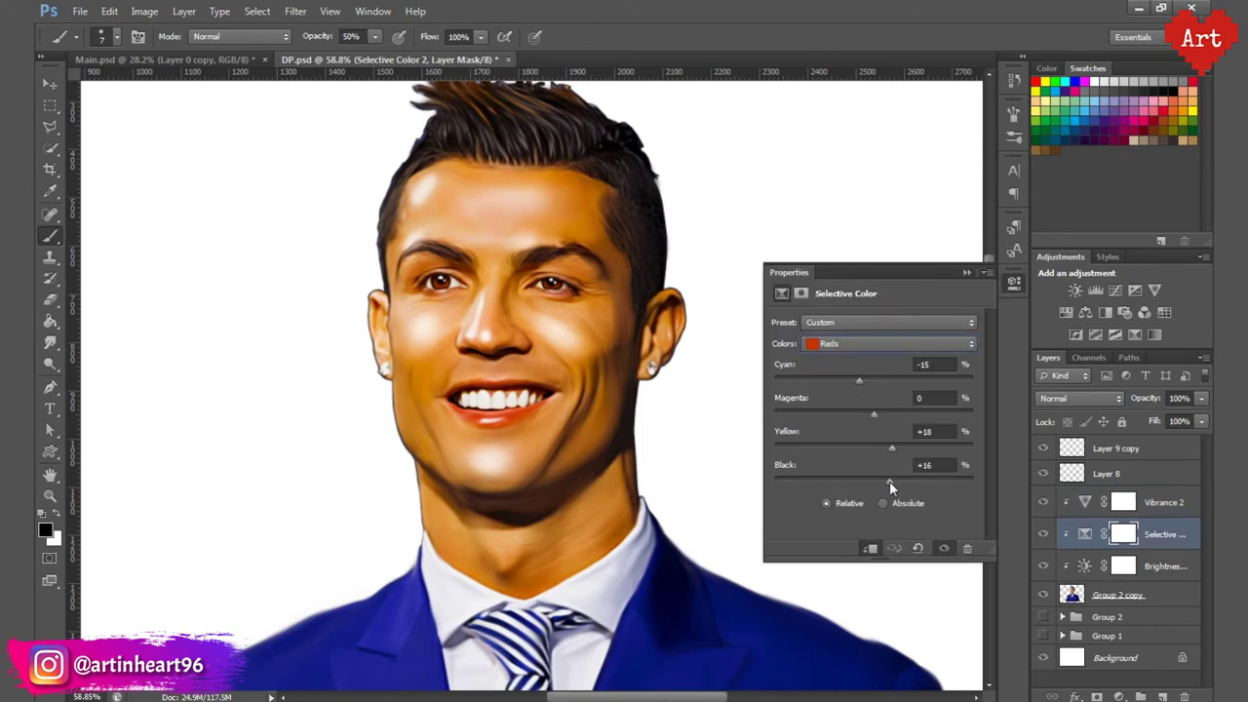
left_click(899, 343)
left_click(1011, 288)
scroll(624, 310, "down", 5)
key("ctrl+s")
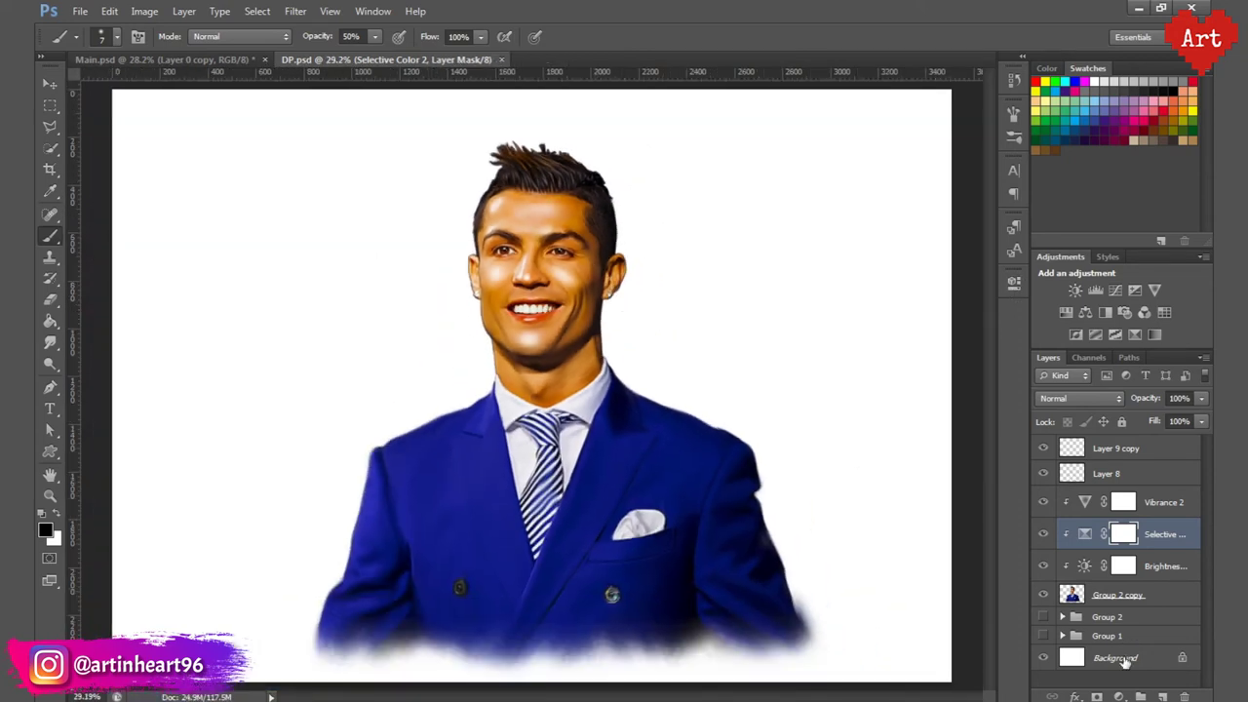
Step: Choose a 300 px textured preset for the Brush tool
left_click(116, 36)
scroll(146, 209, "down", 5)
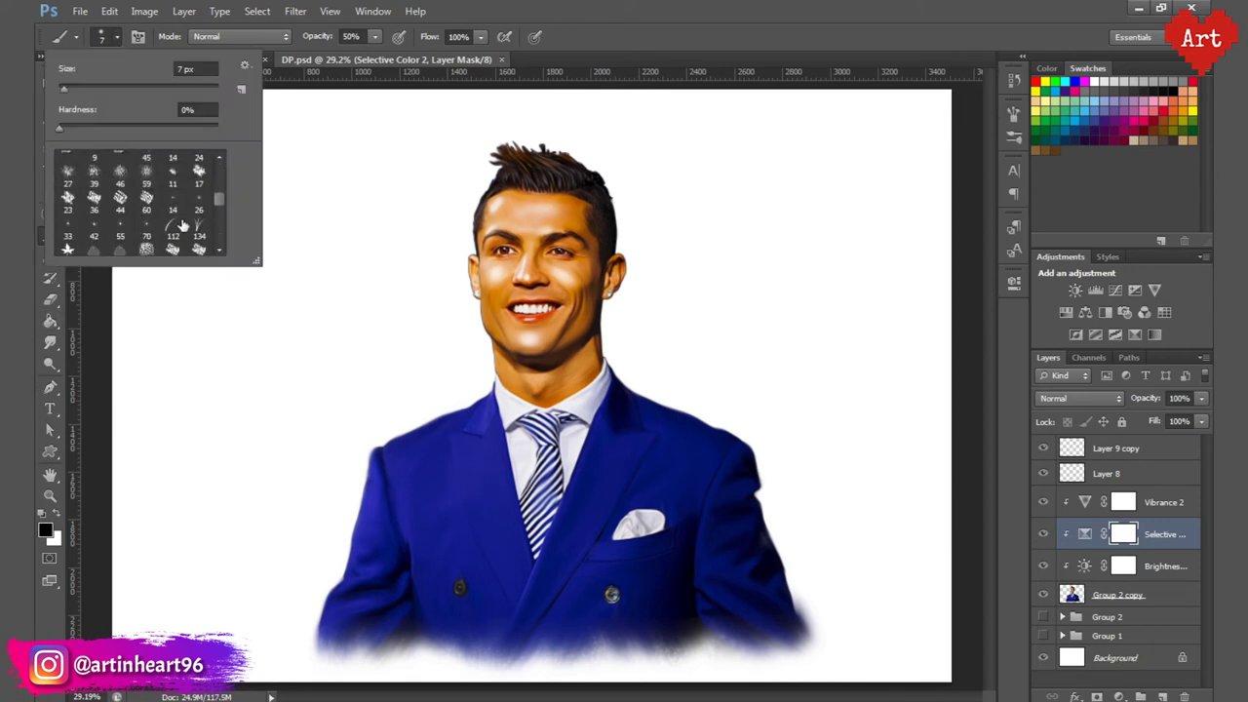
scroll(151, 252, "down", 1)
left_click(151, 216)
left_click(621, 39)
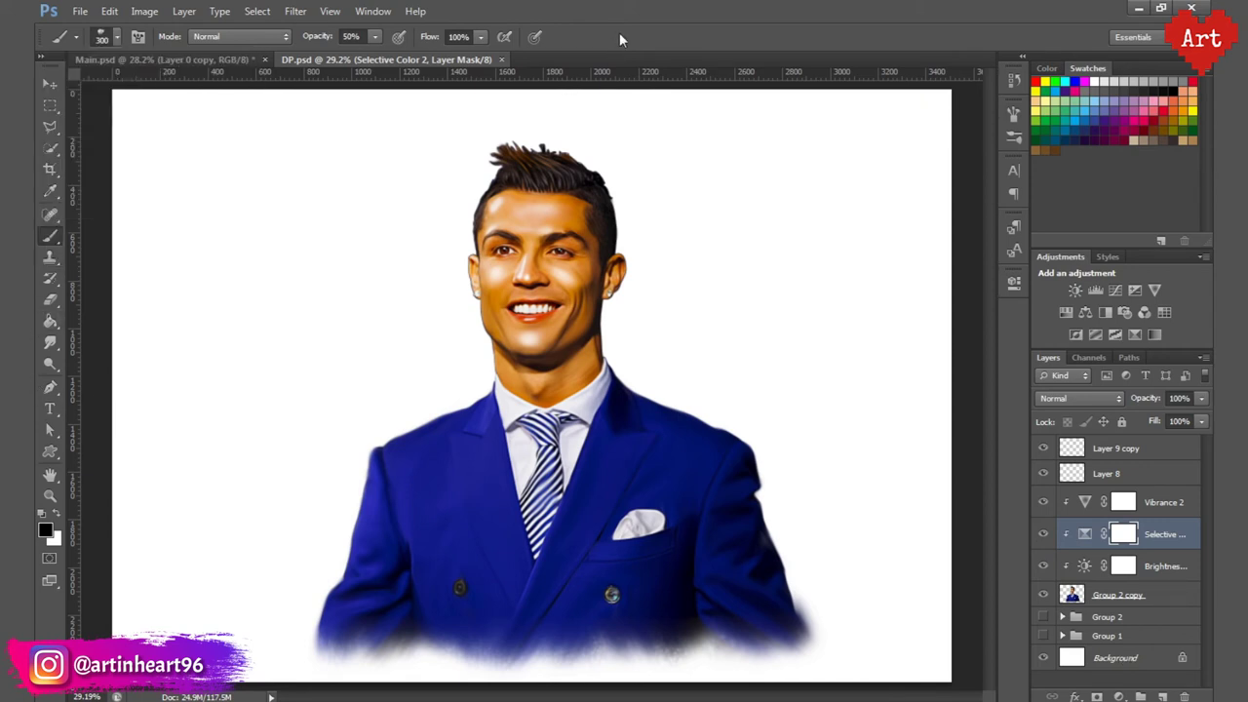
Step: Try filling the Background layer with the medium brown and a slightly darker brown using the Paint Bucket
left_click(1167, 603)
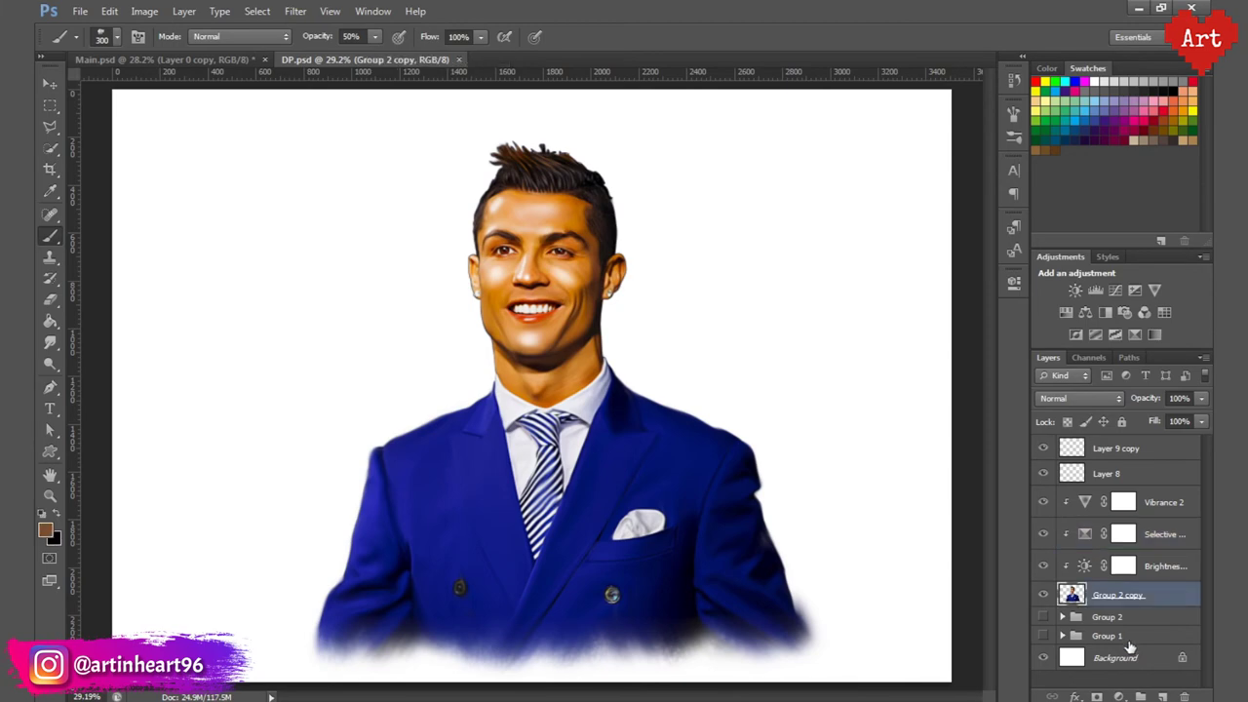
left_click(1133, 658)
key("g")
left_click(351, 289)
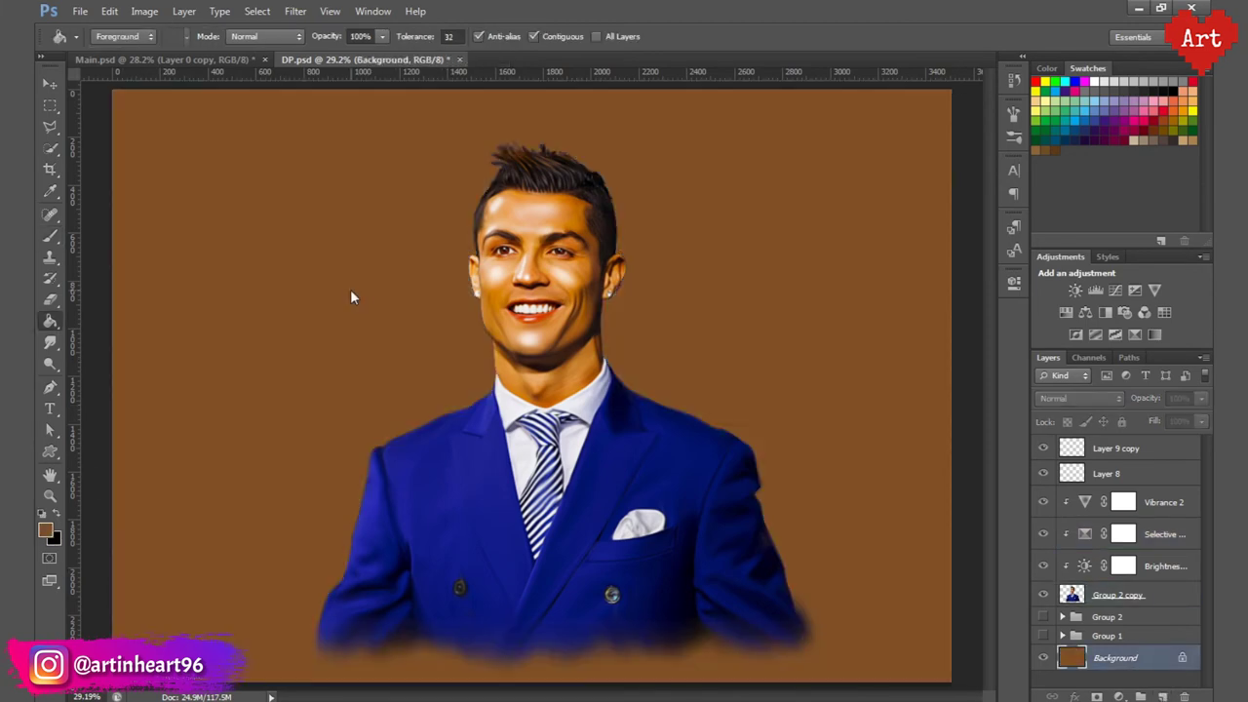
left_click(45, 529)
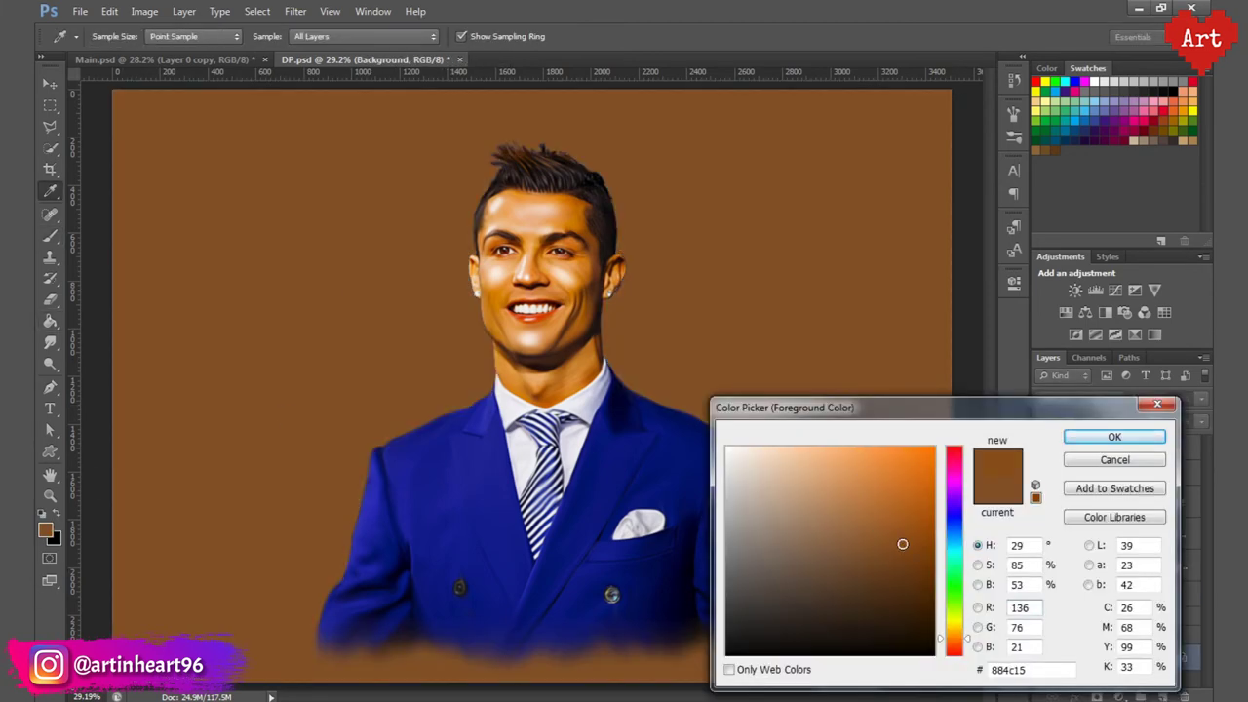
left_click(1159, 438)
left_click(762, 419)
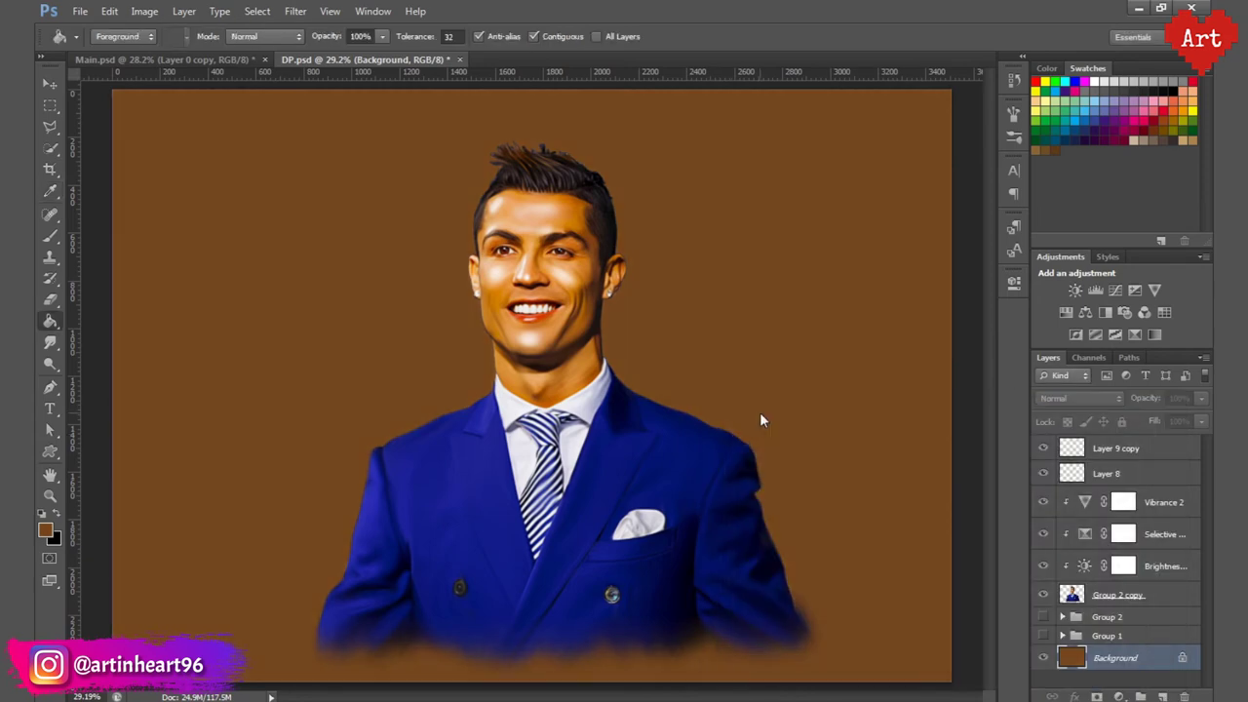
Step: Pick a dark, muted brown as the foreground colour and fill the Background layer with it
left_click(45, 530)
left_click(833, 585)
left_click(1119, 437)
left_click(708, 369)
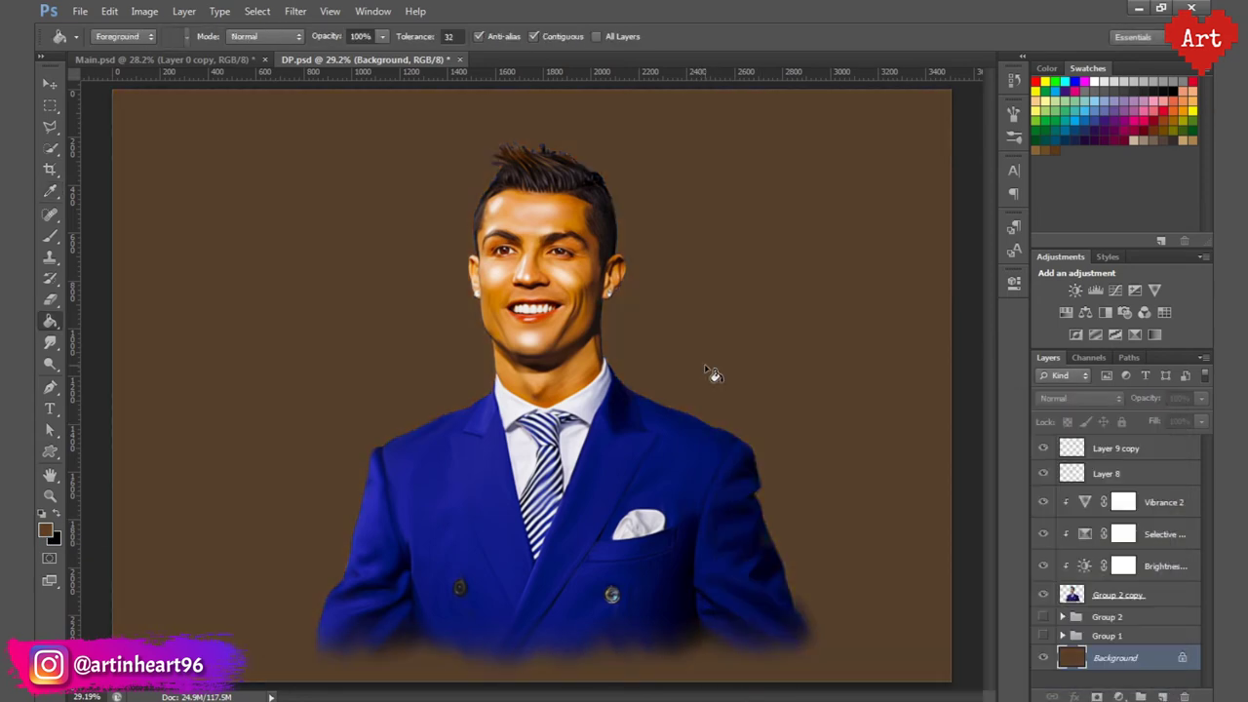
Step: Add a new layer directly above the Background and set the Brush tool to black at 10% opacity
left_click(1162, 696)
left_click(55, 512)
left_click(50, 237)
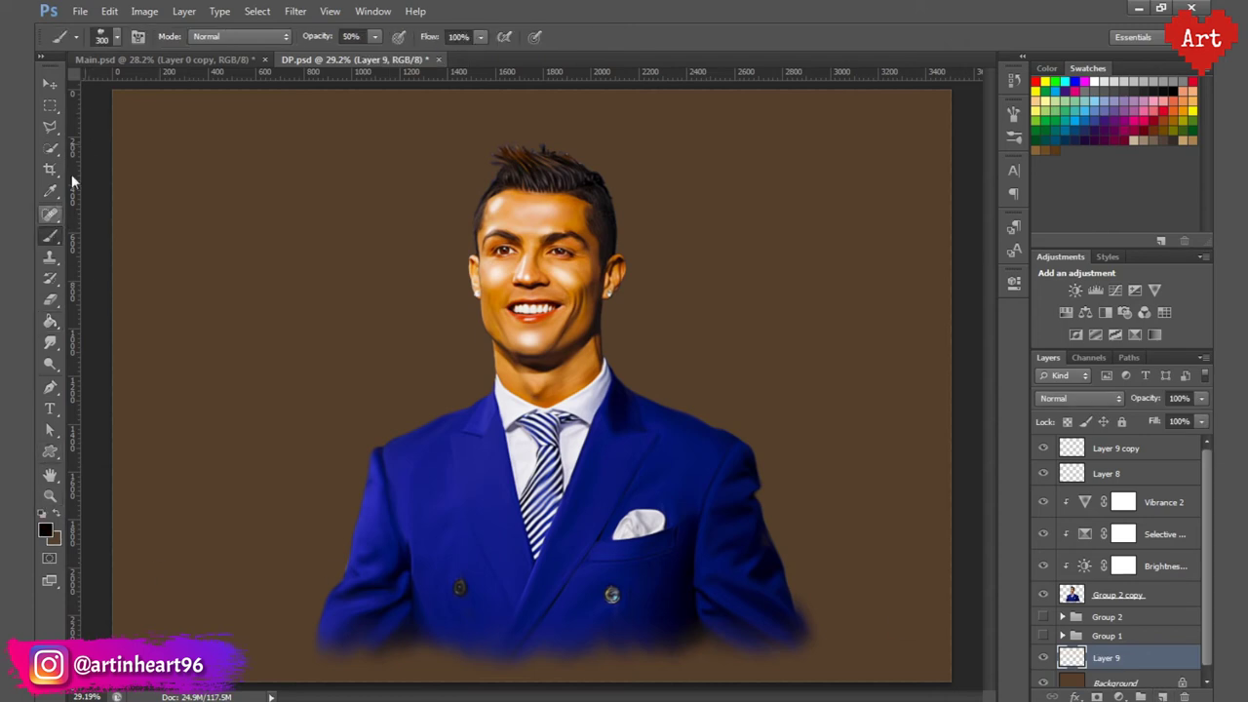
left_click(327, 36)
key("Return")
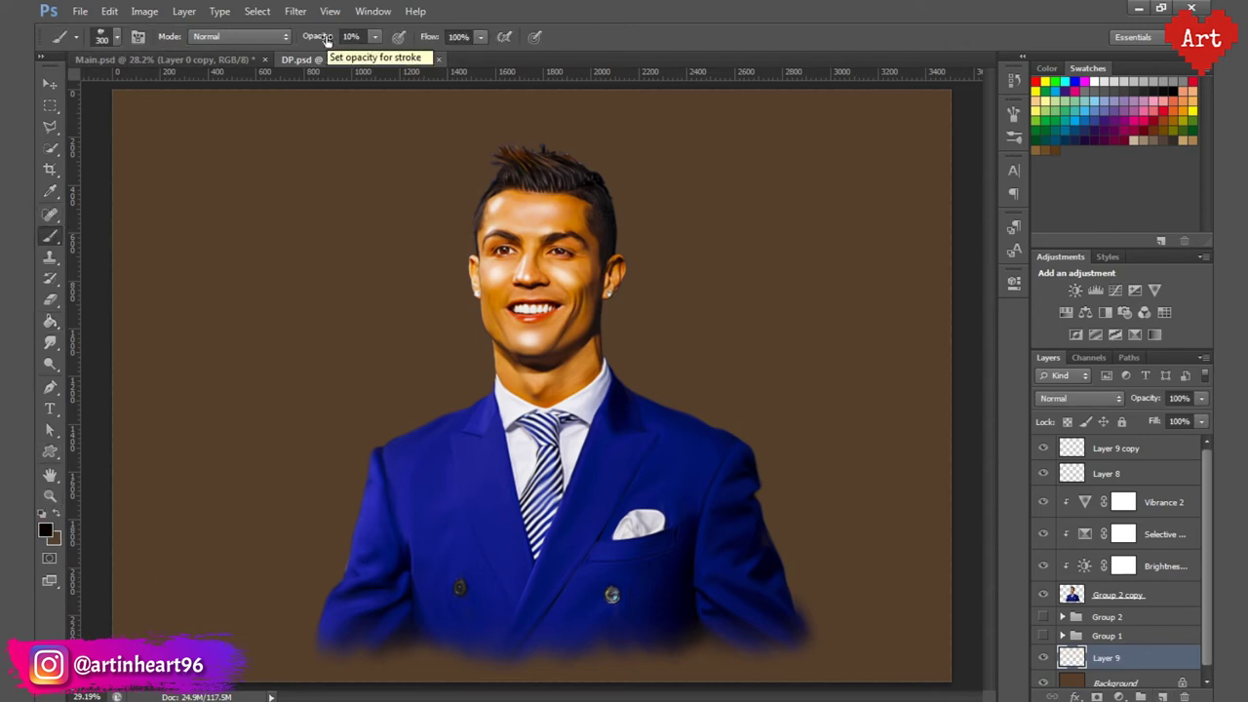
Step: Enlarge the textured brush to 1800 px for shading the backdrop around the head
key("bracketright")
key("bracketright")
key("bracketright")
key("bracketright")
key("bracketright")
key("bracketright")
key("bracketright")
key("bracketright")
key("bracketright")
key("bracketright")
key("bracketright")
key("bracketright")
key("bracketright")
key("bracketright")
key("bracketright")
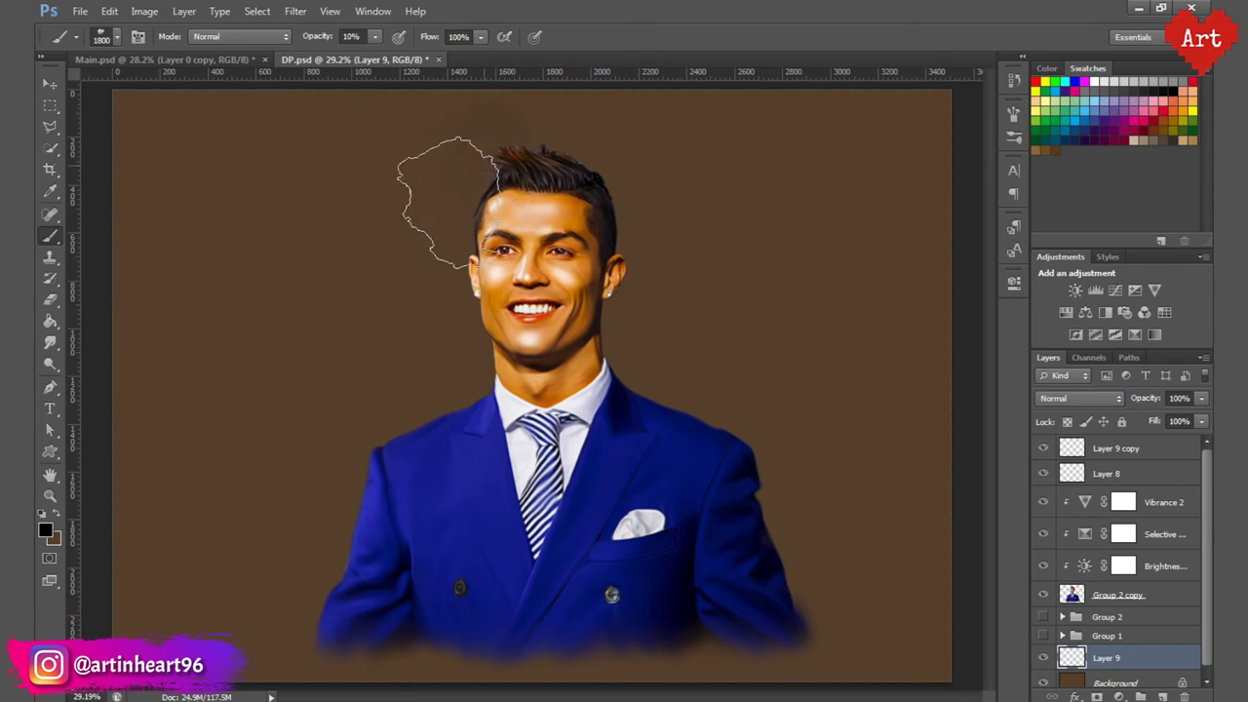
Step: Paint soft black shading over the backdrop beside the left of the head and shoulder, reducing the textured brush to 1300 px
mouse_move(446, 203)
left_mouse_down()
mouse_move(376, 439)
mouse_move(464, 203)
left_mouse_up()
key("bracketleft")
key("bracketleft")
key("bracketleft")
key("bracketleft")
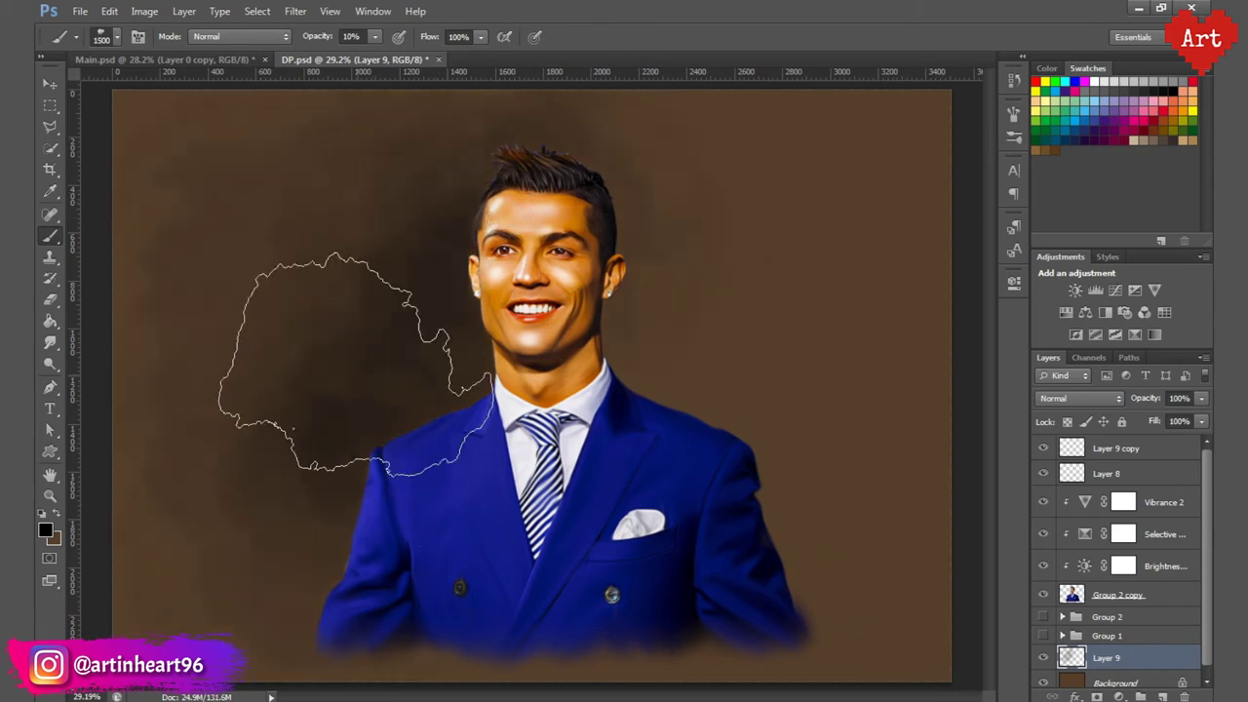
key("bracketleft")
key("bracketleft")
key("bracketleft")
key("bracketleft")
key("bracketleft")
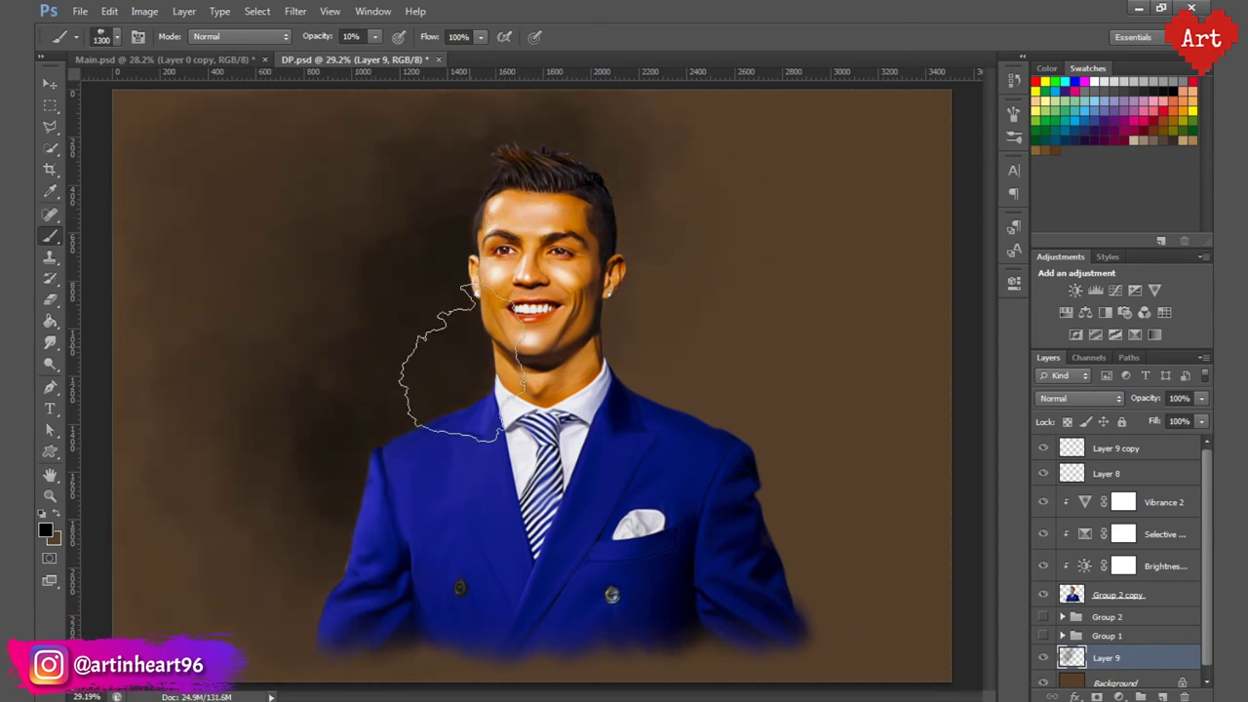
Step: Enlarge the brush to 1700 px and extend the black shading above and around the hair
key("bracketright")
key("bracketright")
key("bracketright")
key("bracketright")
key("bracketright")
key("bracketright")
left_click(615, 158)
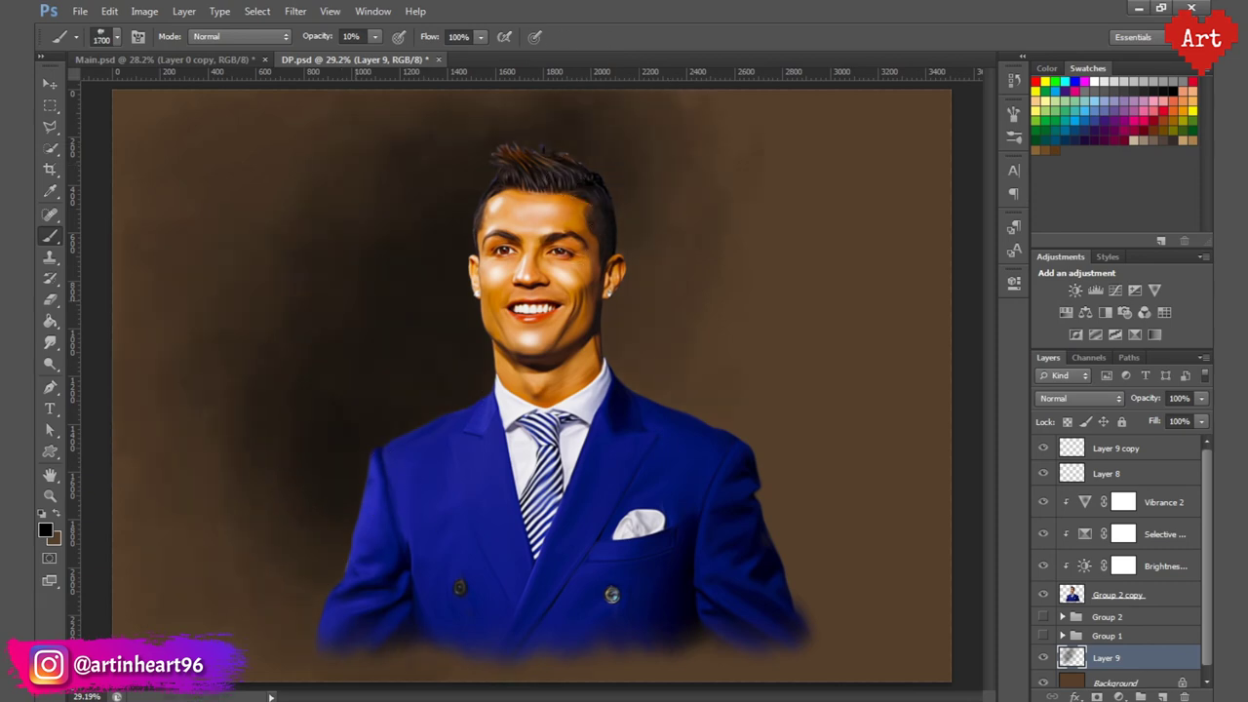
Step: Add a new layer beneath Layer 9, pick a light grey and brush a soft glow over the backdrop right of the figure
left_click(1162, 696, "ctrl")
left_click(46, 530)
key("bracketright")
key("bracketright")
key("bracketright")
key("bracketright")
key("bracketright")
key("bracketright")
key("bracketright")
key("bracketright")
key("bracketright")
key("bracketright")
key("bracketright")
key("bracketright")
key("bracketright")
mouse_move(712, 258)
left_mouse_down()
mouse_move(667, 330)
mouse_move(634, 293)
left_mouse_up()
Step: Reduce the brush to 1400 px and add more light grey glow between the head and the right shoulder
key("bracketleft")
key("bracketleft")
key("bracketleft")
key("bracketleft")
key("bracketleft")
key("bracketleft")
key("bracketleft")
key("bracketleft")
key("bracketleft")
key("bracketleft")
key("bracketleft")
key("bracketleft")
key("bracketleft")
key("bracketleft")
key("bracketleft")
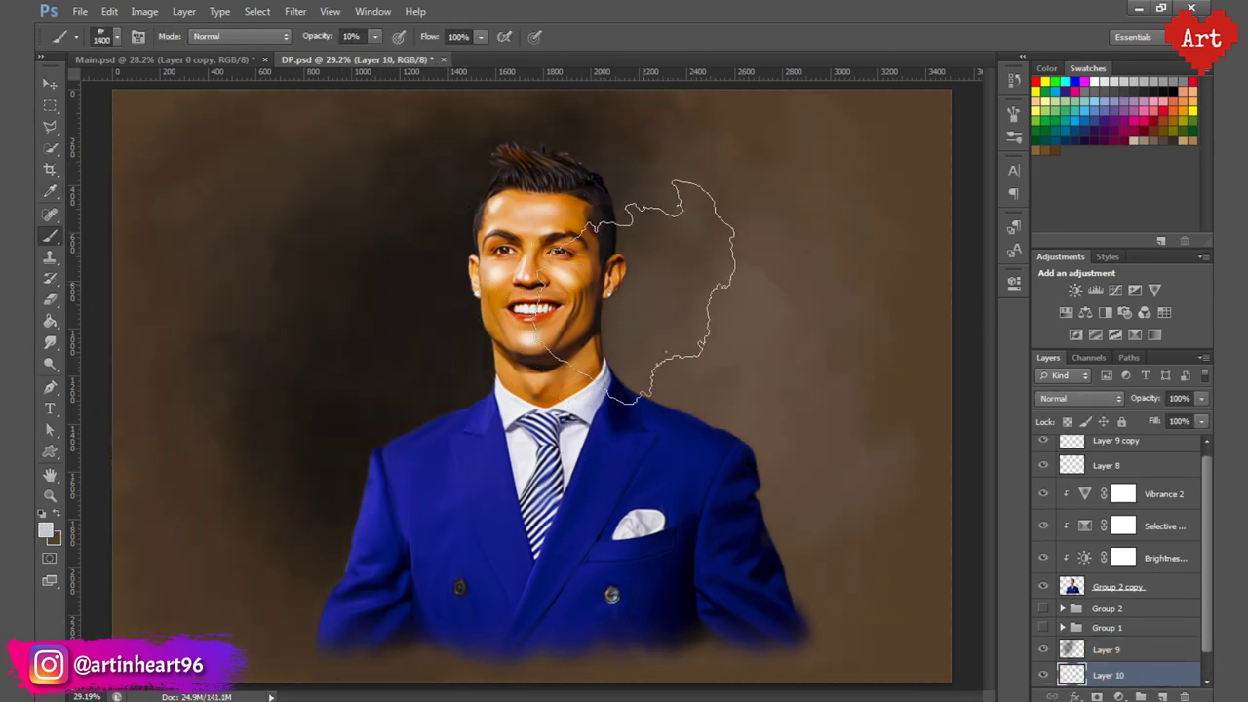
left_click_drag(702, 321, 585, 208)
Step: Sample blue from the suit and orange from the face, and brush each lightly over the backdrop on the right
left_click(653, 439, "alt")
mouse_move(682, 253)
left_mouse_down()
mouse_move(694, 341)
mouse_move(809, 318)
left_mouse_up()
left_click(567, 266, "alt")
left_click_drag(731, 322, 761, 463)
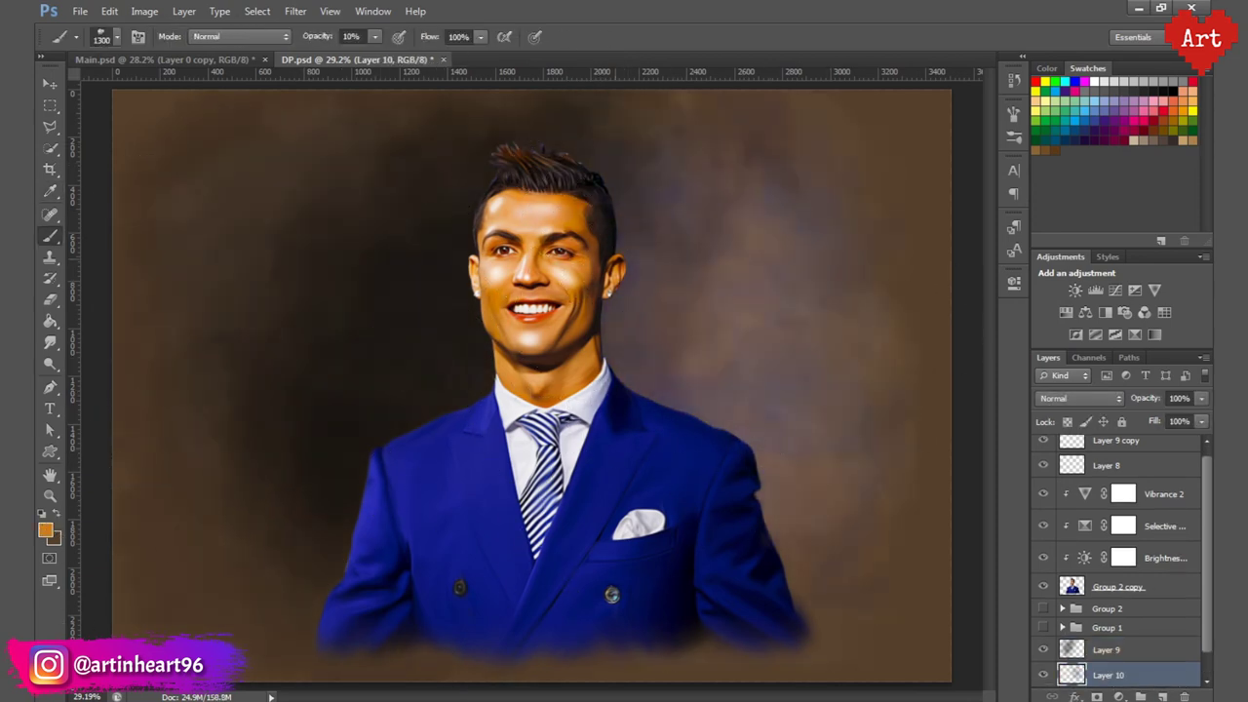
Step: Sample the suit's blue, brighten it to a violet-blue and paint a blue glow into the backdrop
left_click(588, 454, "alt")
mouse_move(702, 361)
left_mouse_down()
mouse_move(683, 319)
mouse_move(799, 360)
left_mouse_up()
left_click(407, 488, "alt")
left_click(46, 531)
left_click(858, 444)
key("Return")
key("b")
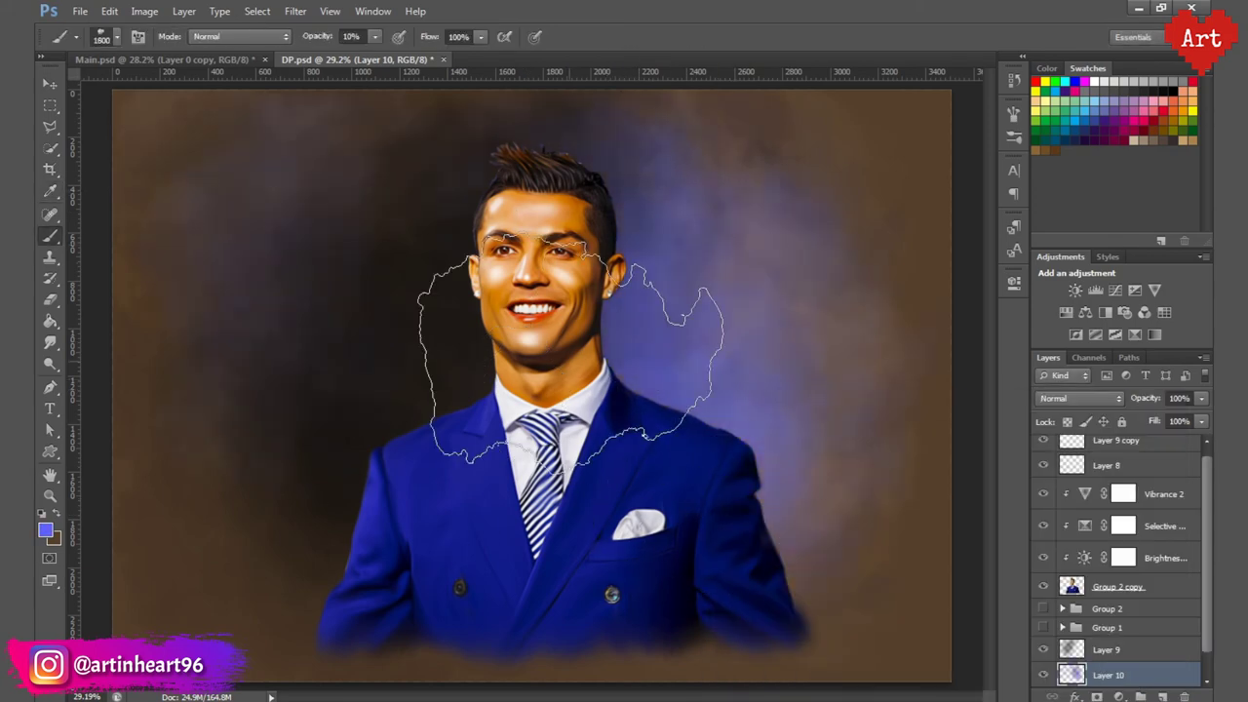
Step: Change the foreground colour to a lighter blue and brush it over the right backdrop at 2100 px
key("i")
left_click(45, 530)
key("Return")
key("b")
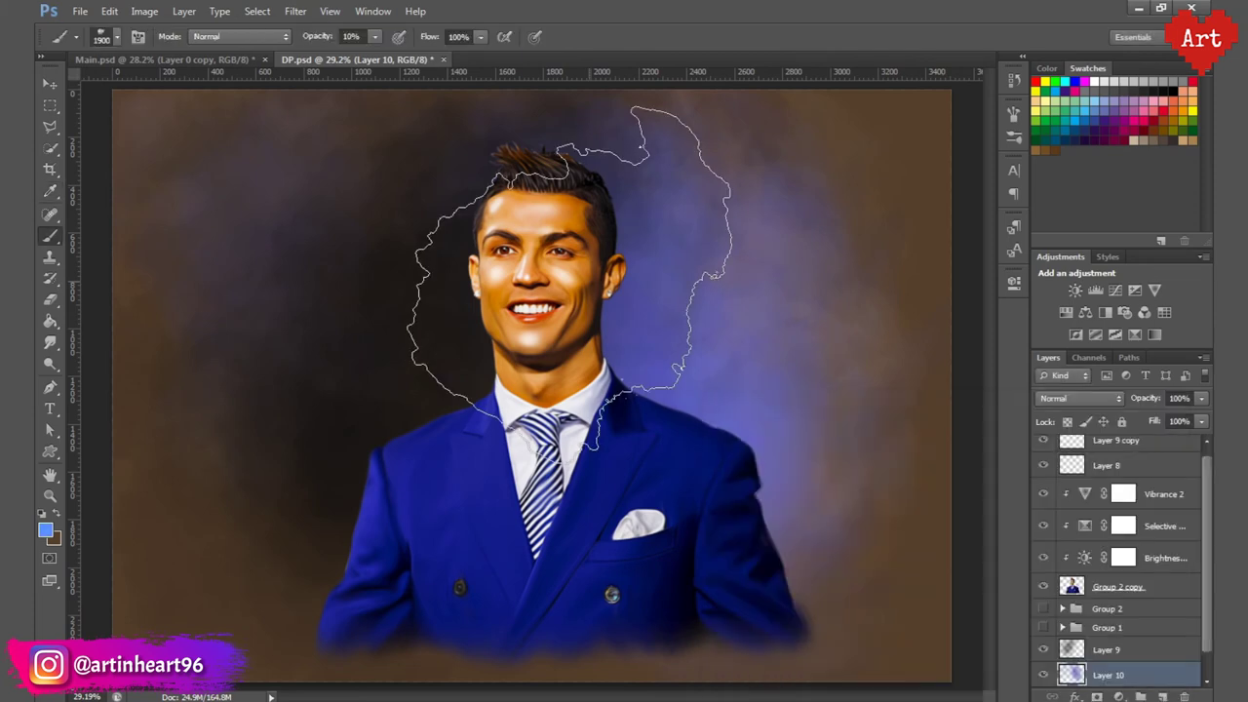
key("bracketright")
key("bracketright")
key("bracketright")
key("bracketright")
key("bracketright")
key("bracketright")
key("bracketright")
left_click(844, 384)
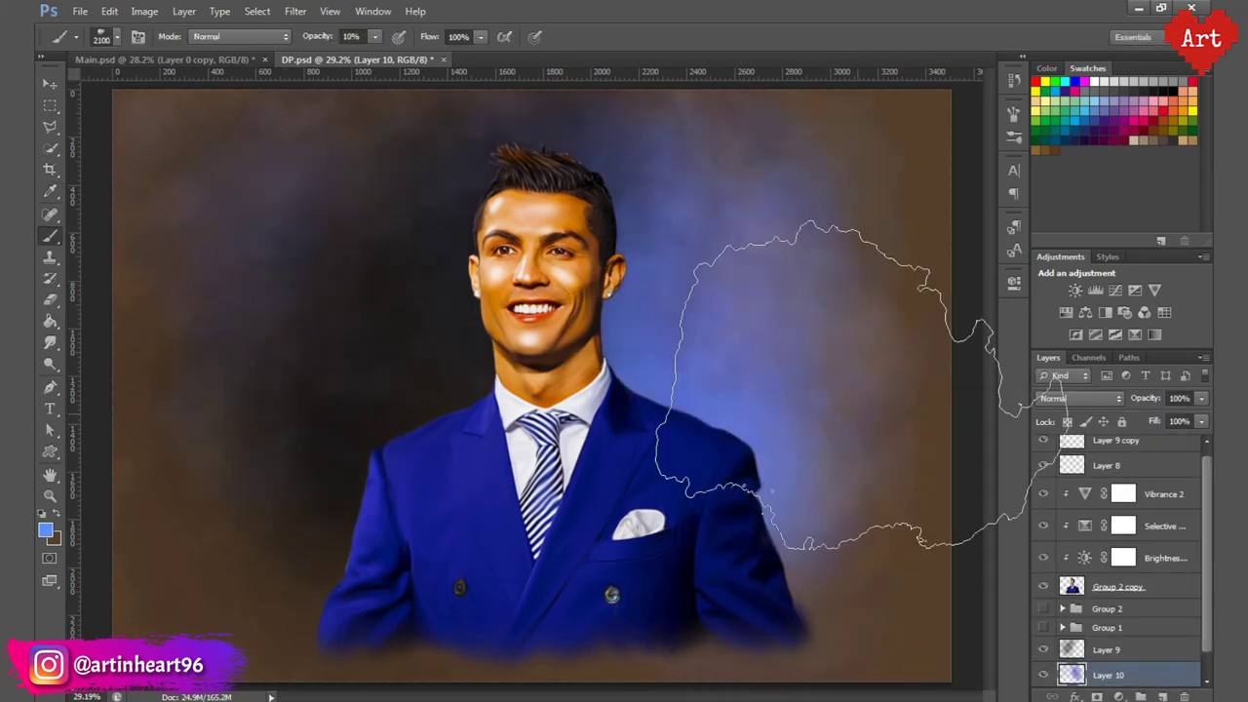
Step: Pick a paler sky blue and brighten the backdrop beside the neck and right shoulder with a 1200 px brush
key("bracketleft")
key("bracketleft")
key("bracketleft")
key("bracketleft")
key("bracketleft")
key("bracketleft")
key("bracketleft")
key("bracketleft")
key("bracketleft")
key("bracketleft")
key("bracketleft")
key("bracketleft")
key("i")
left_click(45, 529)
left_click(844, 450)
key("Return")
key("b")
left_click(655, 337)
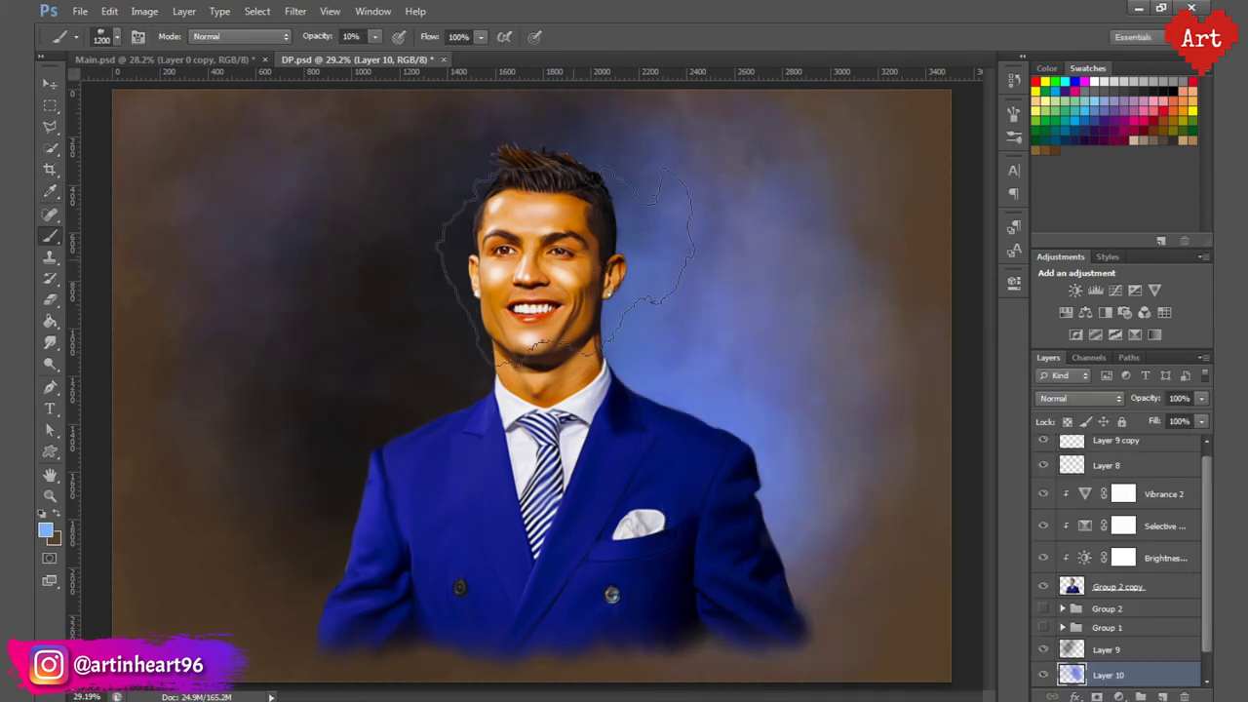
Step: Pick a very pale blue and brush it close to the right shoulder at 800 px
left_click(45, 529)
key("Return")
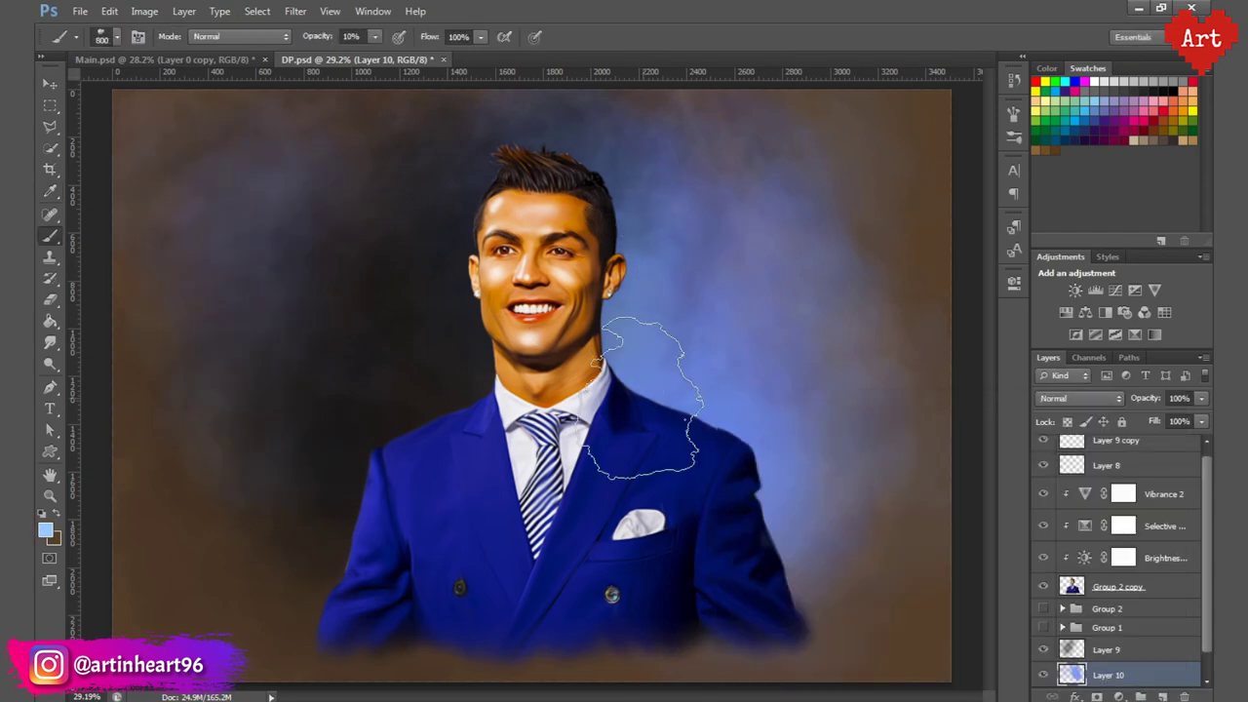
left_click(709, 524)
Step: Fill the Background layer with the dark brown 3d2d1f using the Paint Bucket
scroll(1147, 613, "down", 2)
left_click(1115, 674)
left_click(50, 322)
left_click(45, 530)
left_click(821, 602)
key("Return")
left_click(255, 575)
left_click(45, 529)
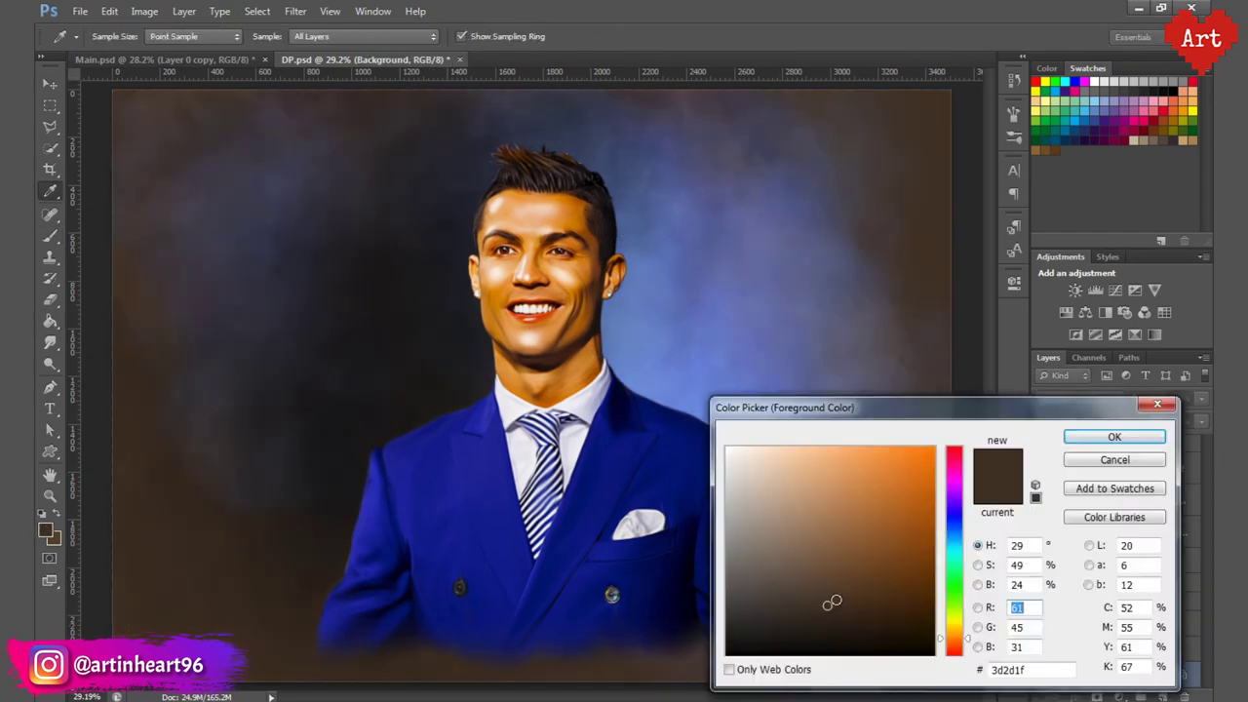
key("Return")
Step: Select the Group 2 copy layer and set the Smudge tool to 25 px at 60% strength
left_click(1157, 652)
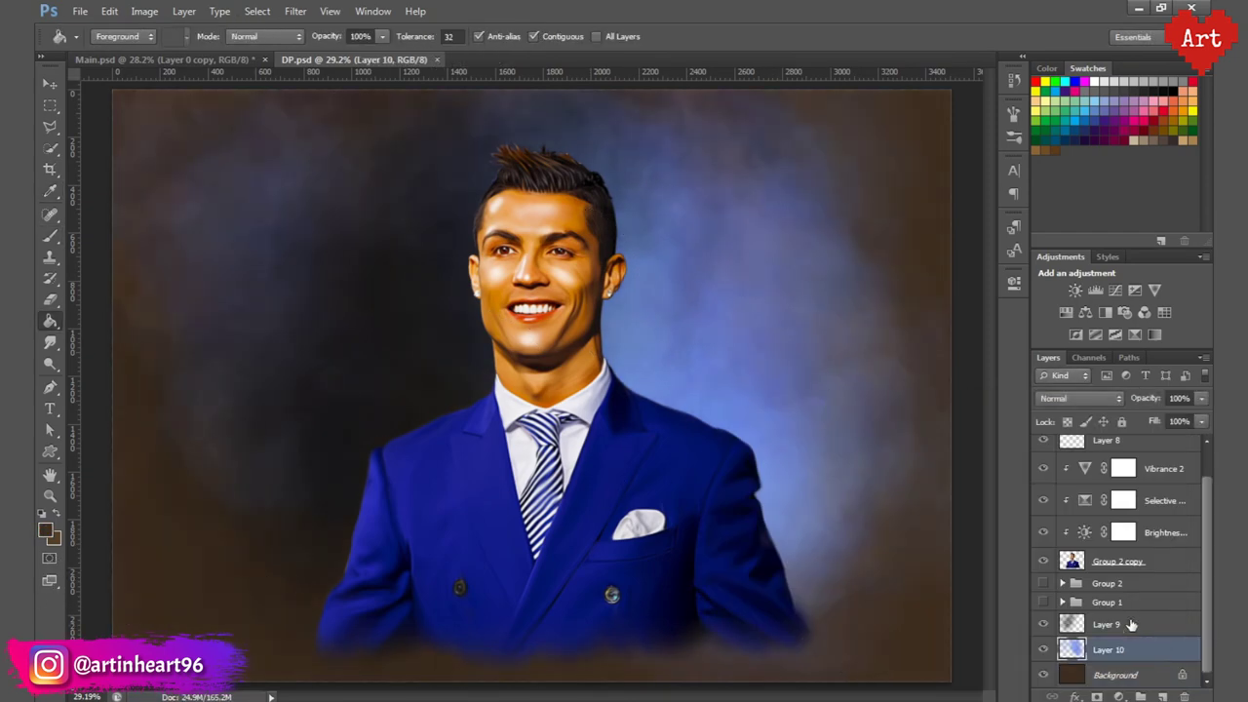
left_click(1131, 625)
left_click_drag(543, 159, 605, 330)
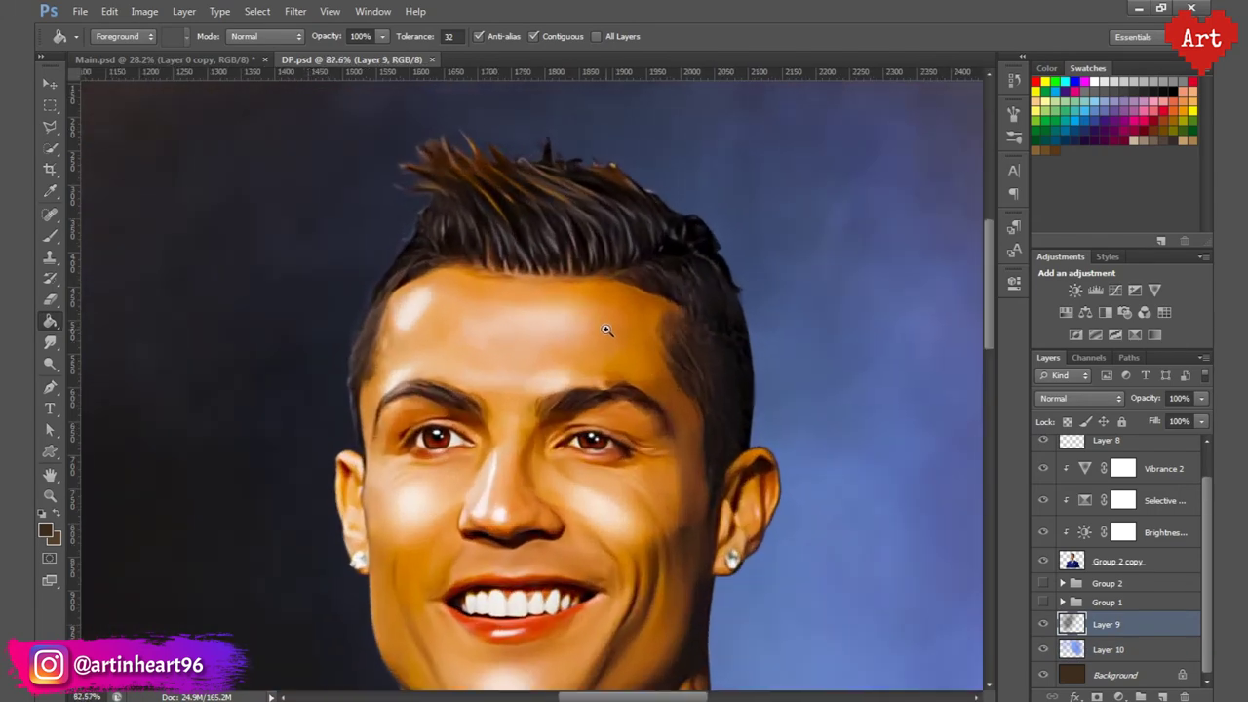
scroll(1120, 506, "up", 1)
left_click(1162, 595)
left_click(50, 342)
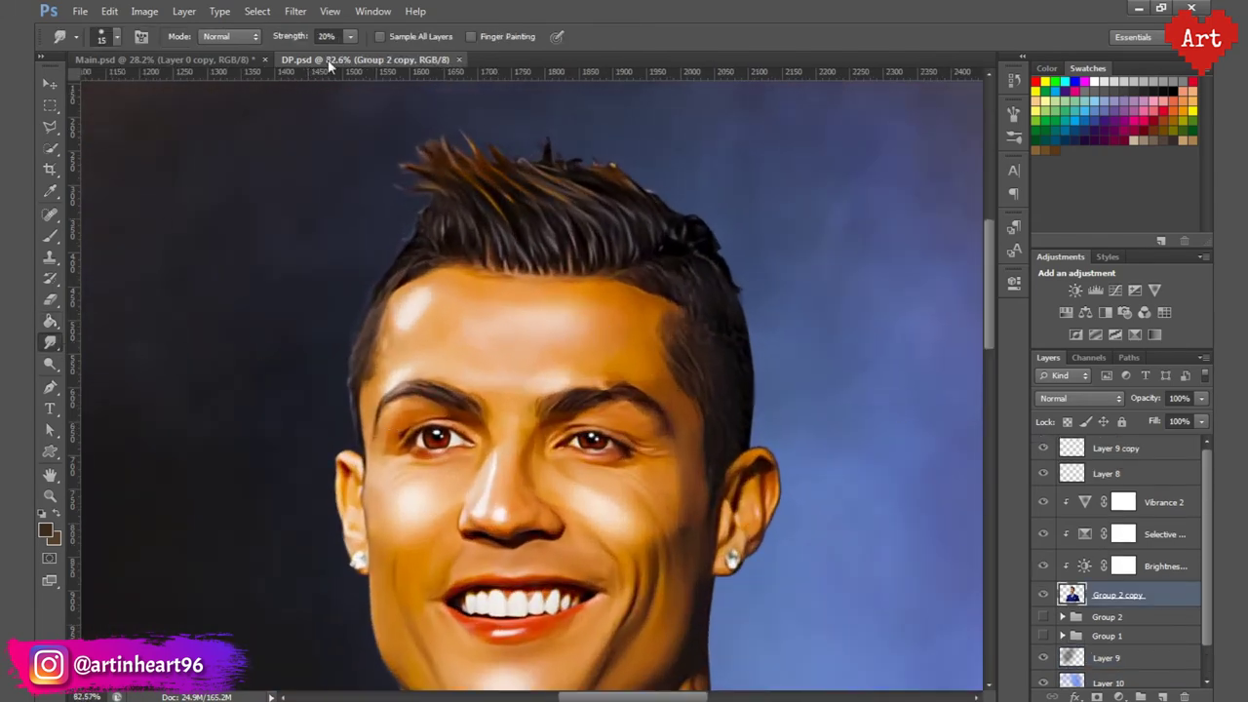
scroll(758, 639, "up", 3)
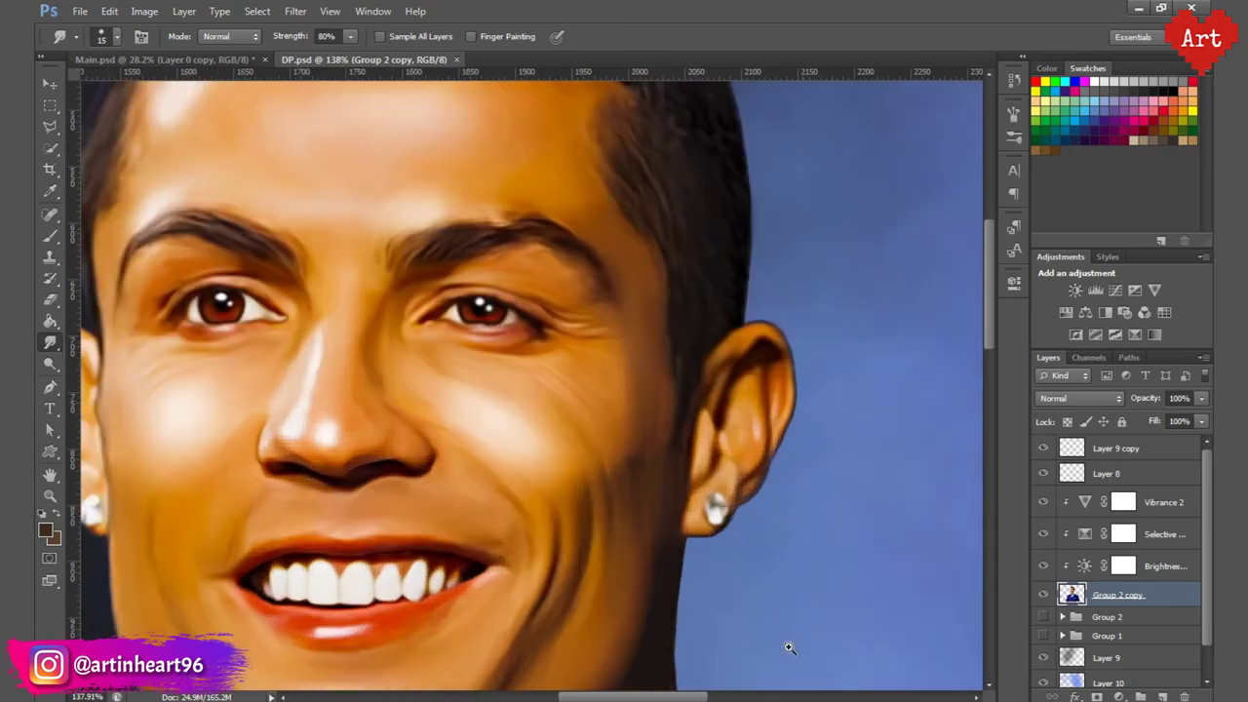
left_click_drag(789, 646, 731, 353)
scroll(643, 469, "up", 2)
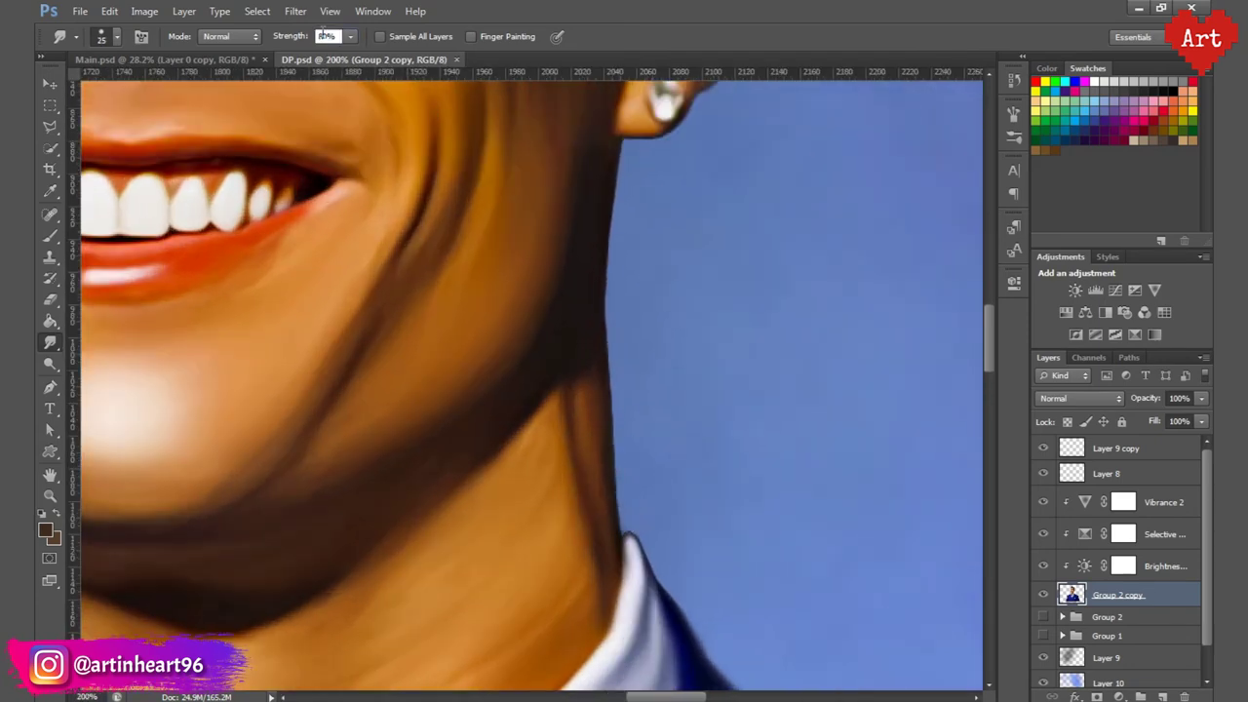
type("60")
key("Return")
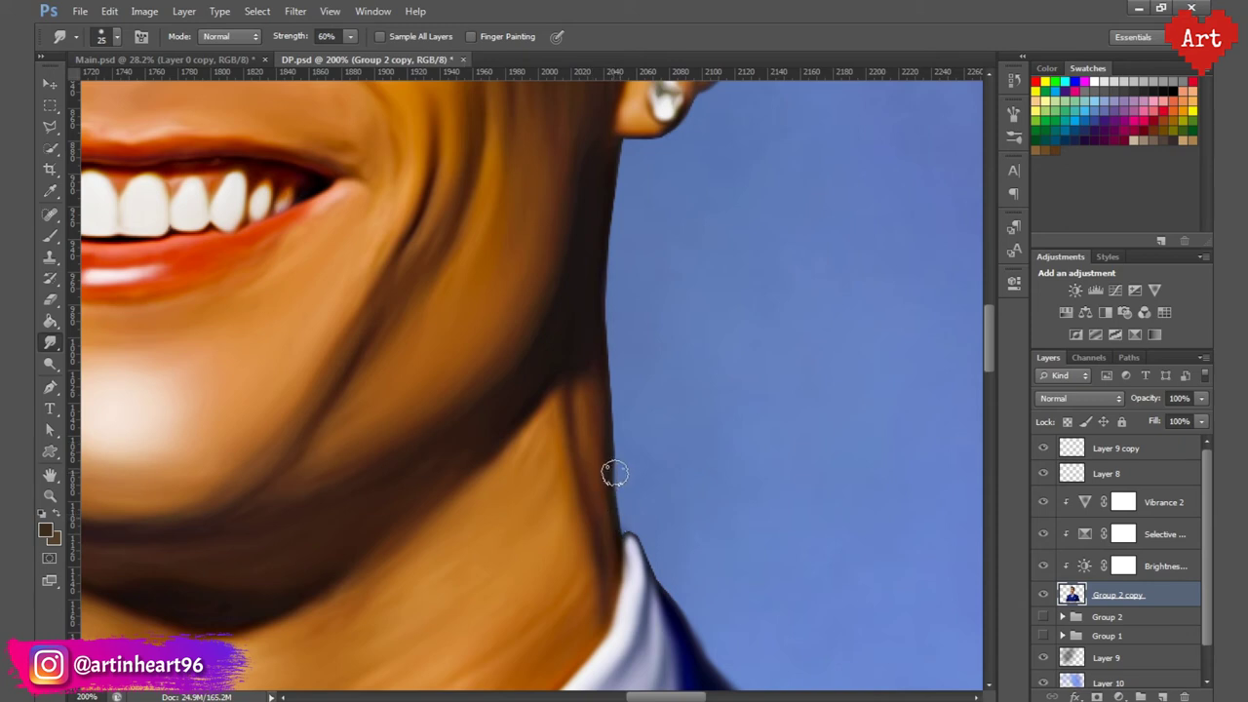
Step: Smudge the right edge of the neck, jaw and earlobe to soften it against the blue backdrop
left_click_drag(614, 304, 577, 505)
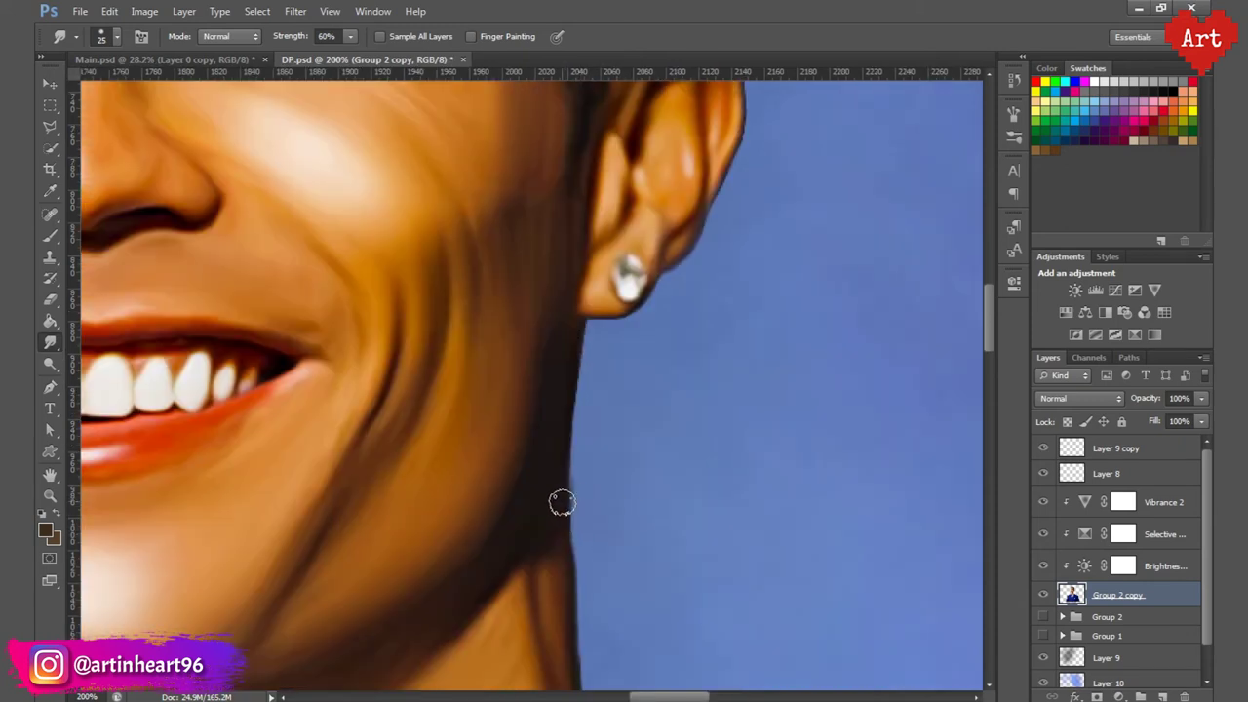
scroll(602, 324, "up", 2)
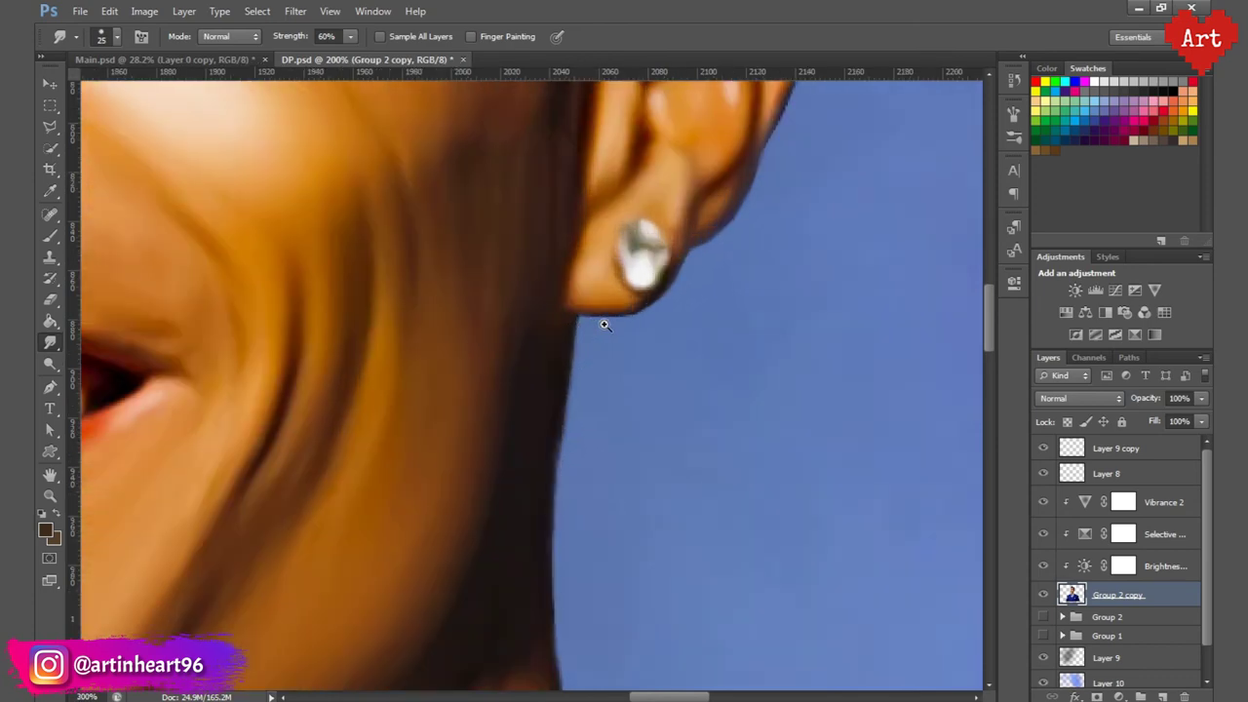
left_click_drag(578, 315, 679, 298)
left_click_drag(713, 248, 573, 446)
left_click_drag(564, 490, 618, 413)
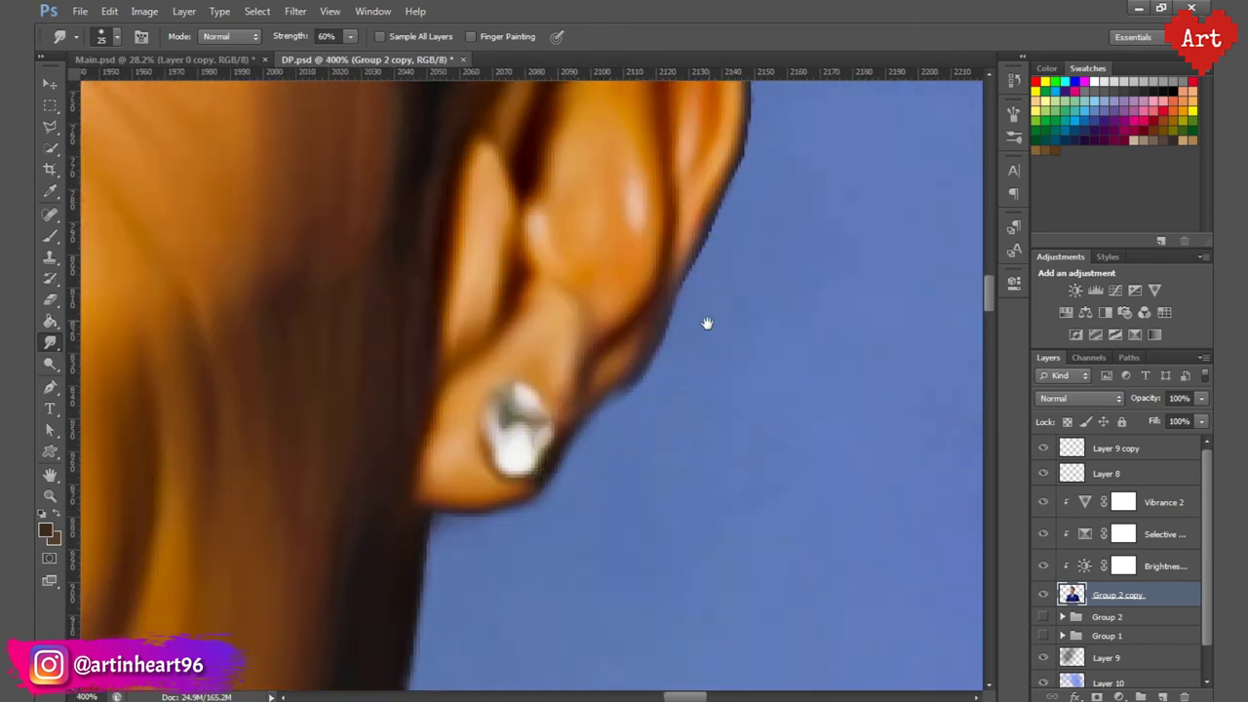
Step: Smudge the outer contour of the right ear from the lobe up to its top
left_click_drag(708, 323, 562, 465)
left_click_drag(591, 281, 561, 487)
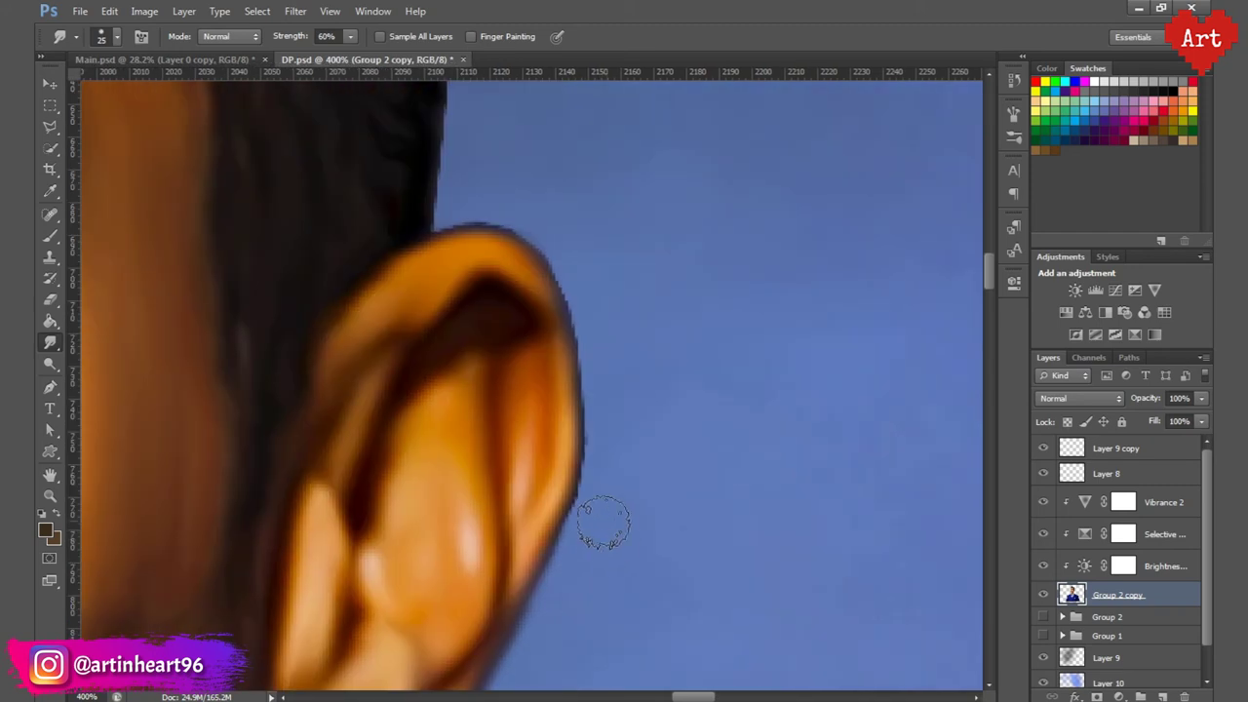
left_click_drag(574, 289, 629, 444)
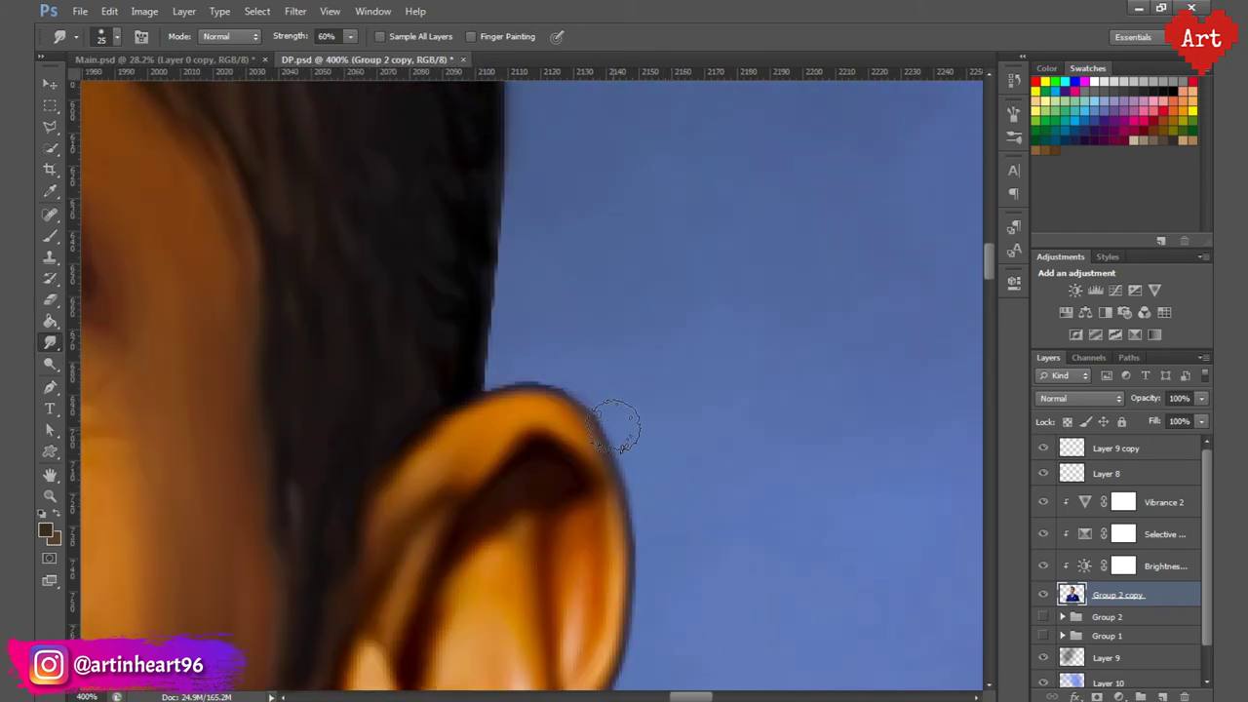
left_click_drag(569, 351, 540, 515)
Step: Smudge the edge of the short hair above the right ear to blend it into the backdrop
left_click_drag(460, 519, 478, 278)
left_click_drag(503, 275, 510, 423)
mouse_move(474, 597)
left_mouse_down()
mouse_move(474, 265)
mouse_move(501, 400)
left_mouse_up()
left_click_drag(505, 644, 484, 331)
left_click_drag(512, 502, 465, 249)
left_click_drag(506, 292, 552, 494)
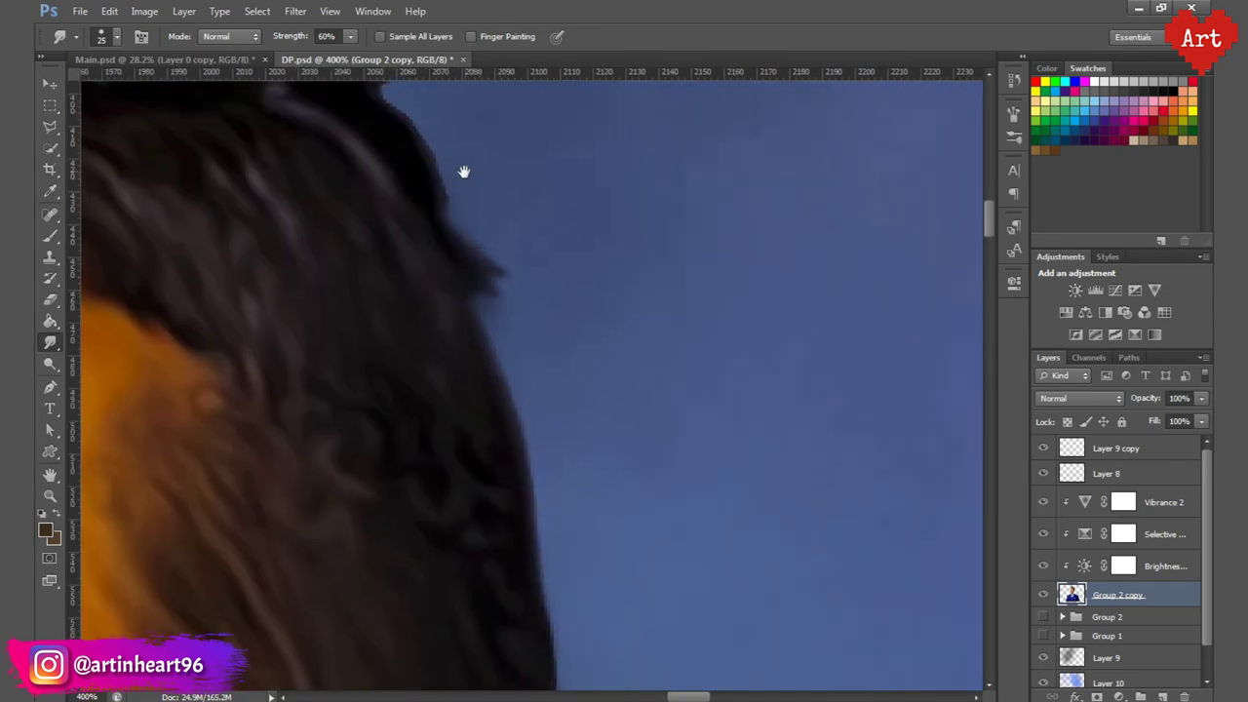
Step: Smudge the upper hair outline from the right side across the crown towards the front spikes
left_click_drag(462, 172, 582, 588)
mouse_move(632, 642)
left_mouse_down()
mouse_move(559, 487)
mouse_move(445, 357)
mouse_move(393, 348)
left_mouse_up()
left_click_drag(455, 366, 762, 501)
mouse_move(651, 476)
left_mouse_down()
mouse_move(527, 364)
mouse_move(685, 486)
mouse_move(548, 372)
mouse_move(396, 375)
mouse_move(234, 332)
left_mouse_up()
left_click_drag(303, 332, 888, 440)
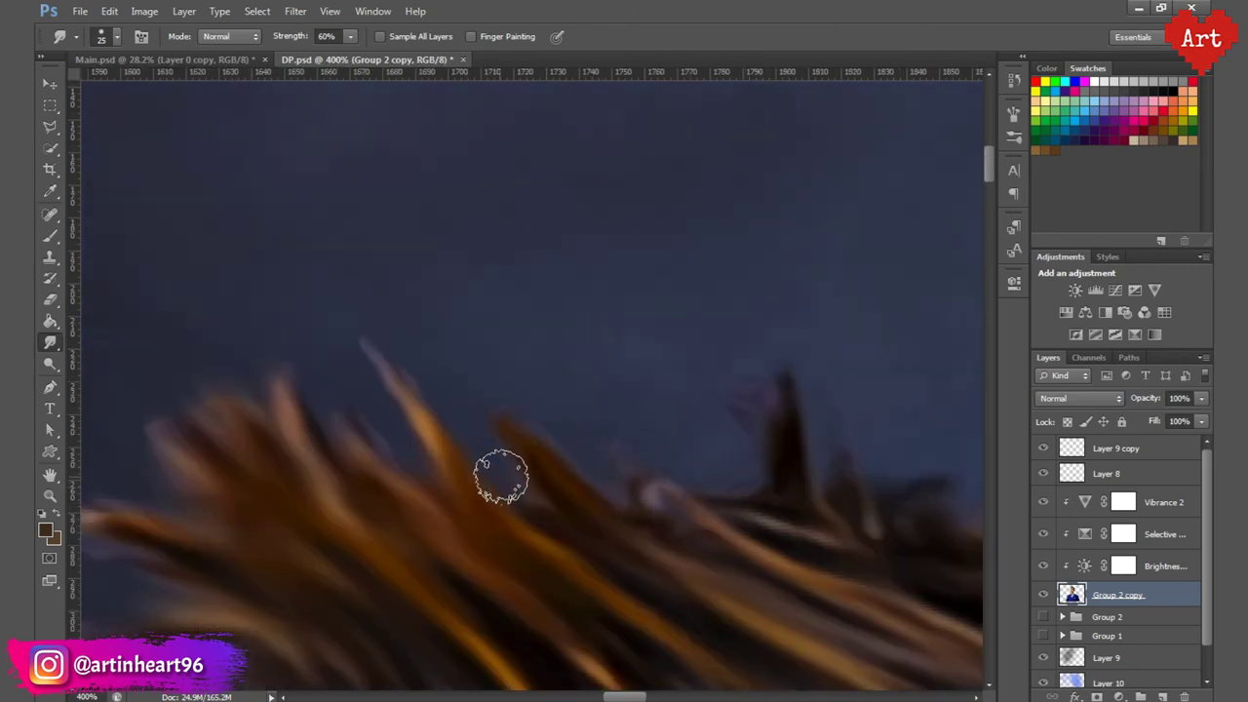
Step: Smudge the tips of the front hair spikes and the hair edge down towards the left temple
left_click_drag(229, 382, 396, 315)
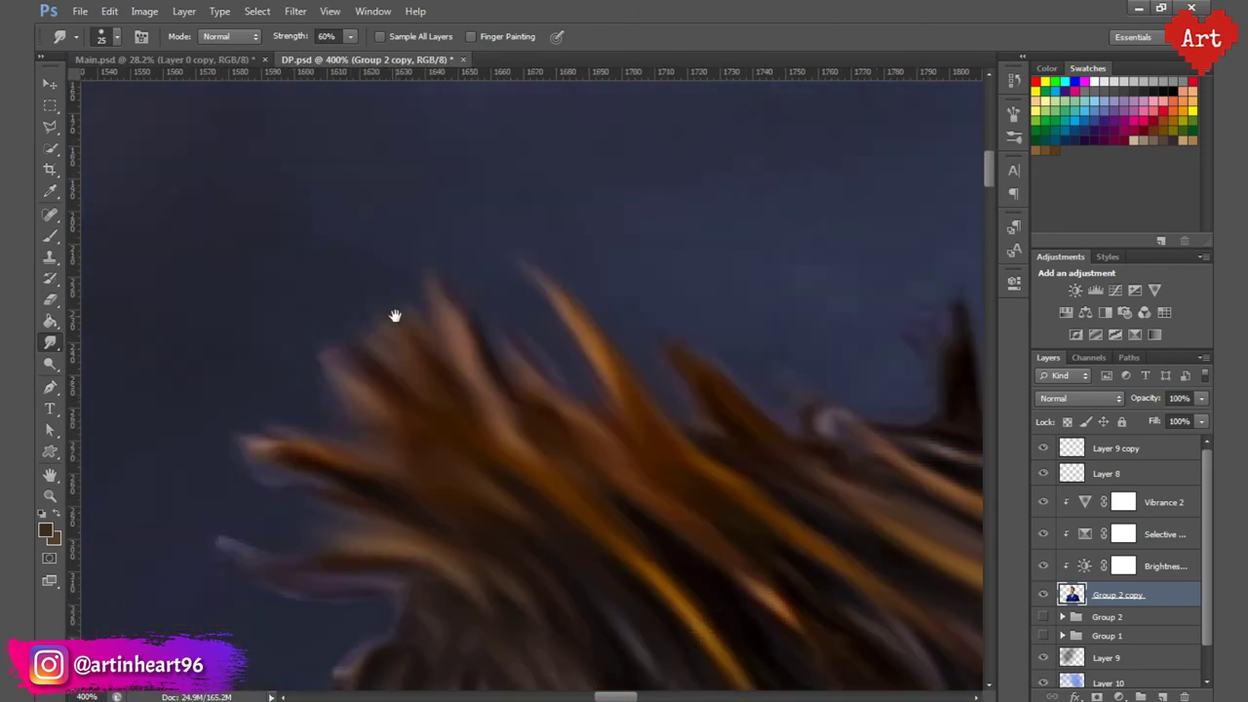
left_click_drag(370, 439, 431, 255)
mouse_move(360, 465)
left_mouse_down()
mouse_move(451, 337)
mouse_move(475, 275)
left_mouse_up()
left_click_drag(390, 413, 535, 189)
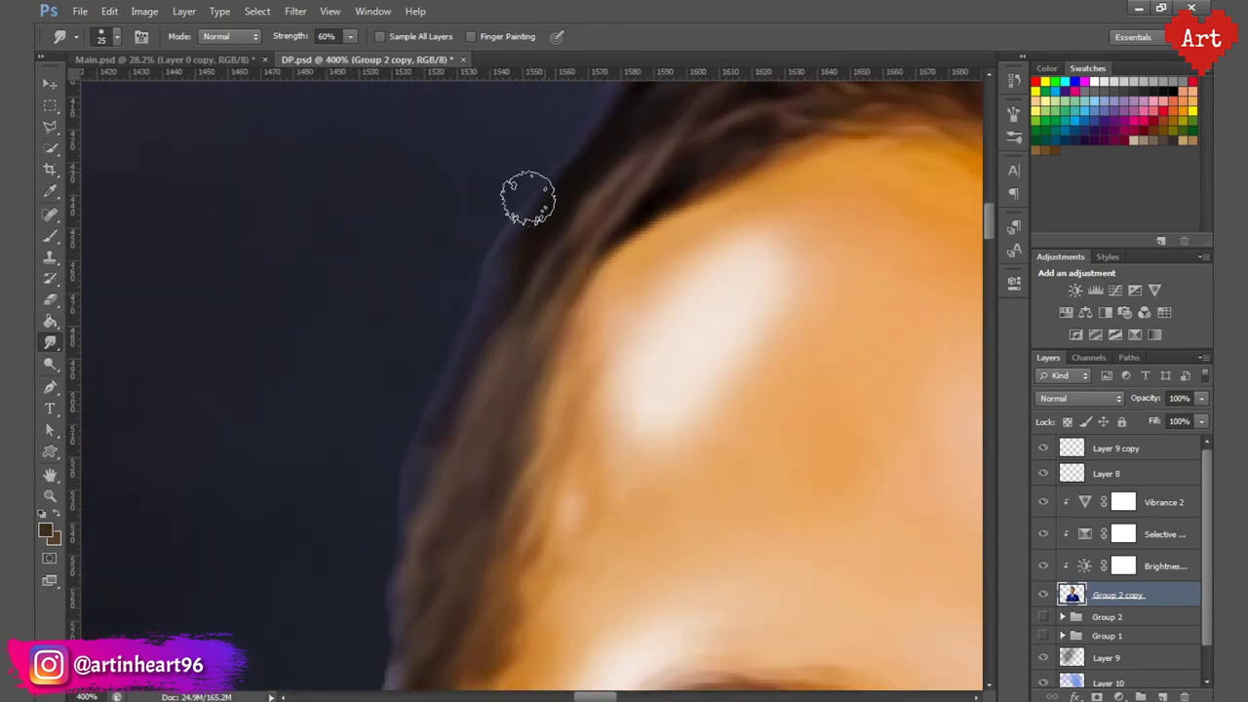
Step: Smudge the hairline edge along the left temple down to the top of the left ear
left_click_drag(407, 437, 401, 201)
left_click_drag(393, 404, 334, 217)
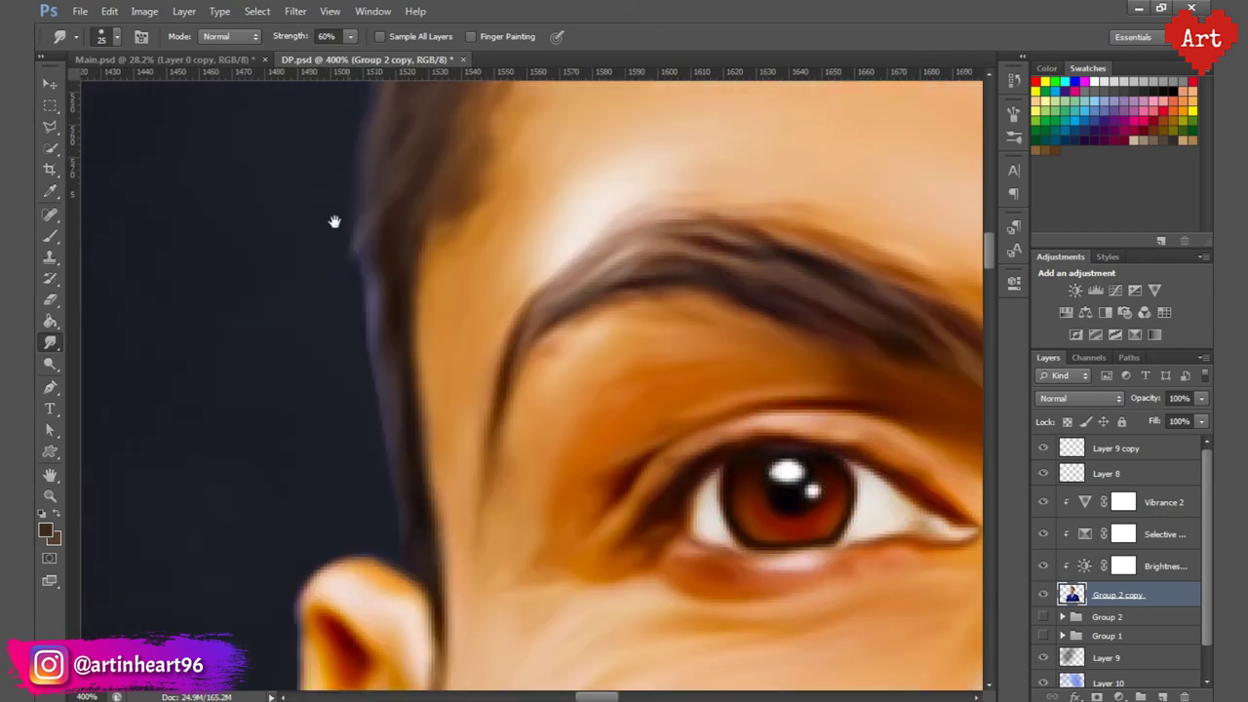
left_click_drag(371, 376, 404, 123)
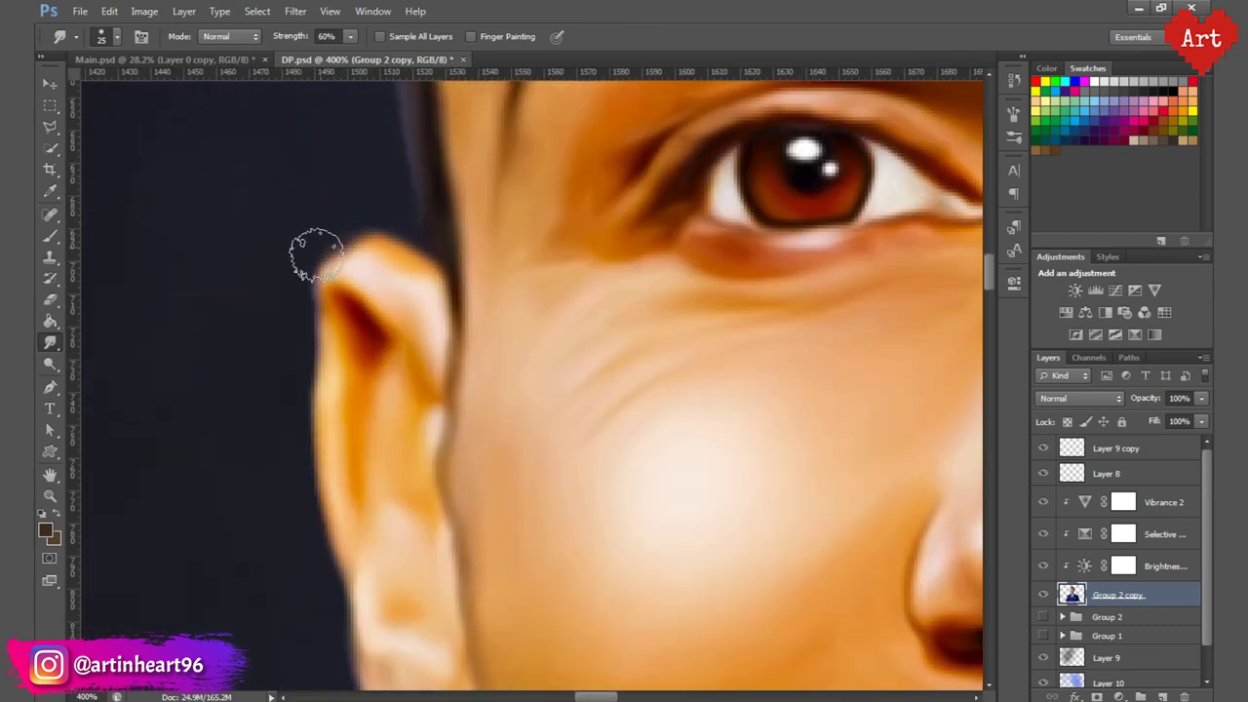
Step: Smudge the outer edge of the left ear, its earring area and the cheek below it
left_click_drag(293, 390, 298, 259)
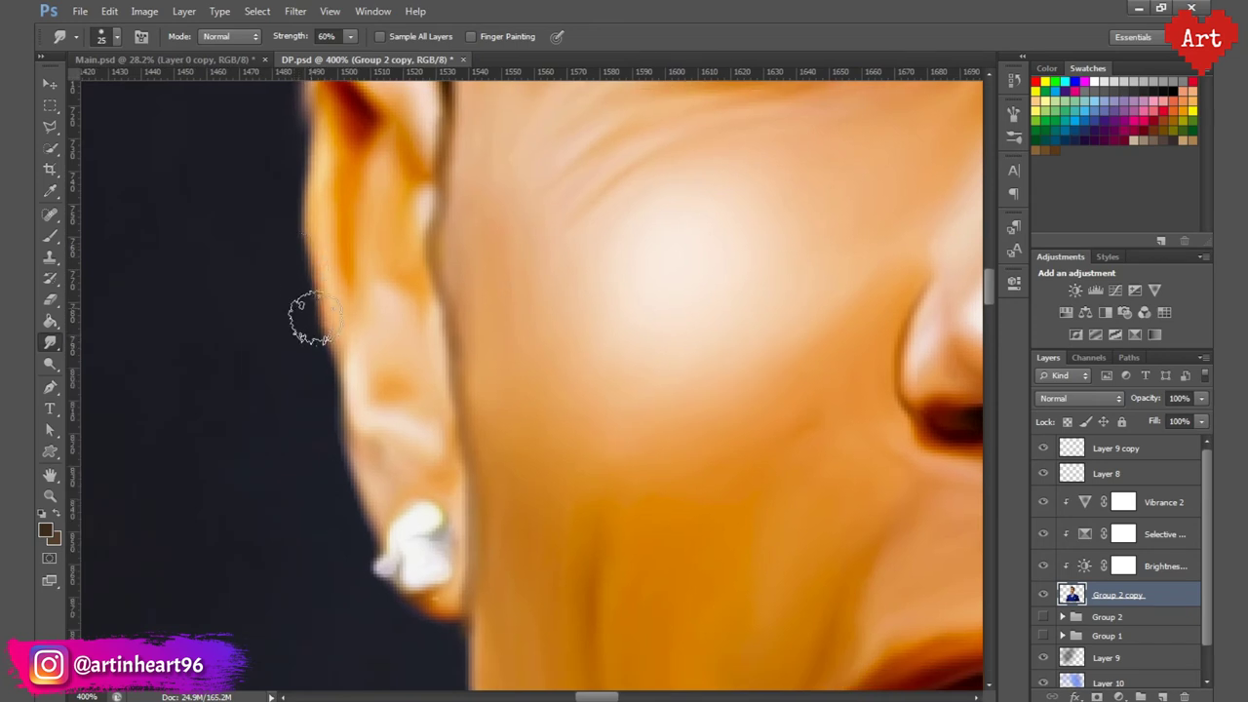
left_click_drag(306, 315, 288, 158)
left_click_drag(390, 484, 329, 259)
left_click_drag(361, 429, 259, 175)
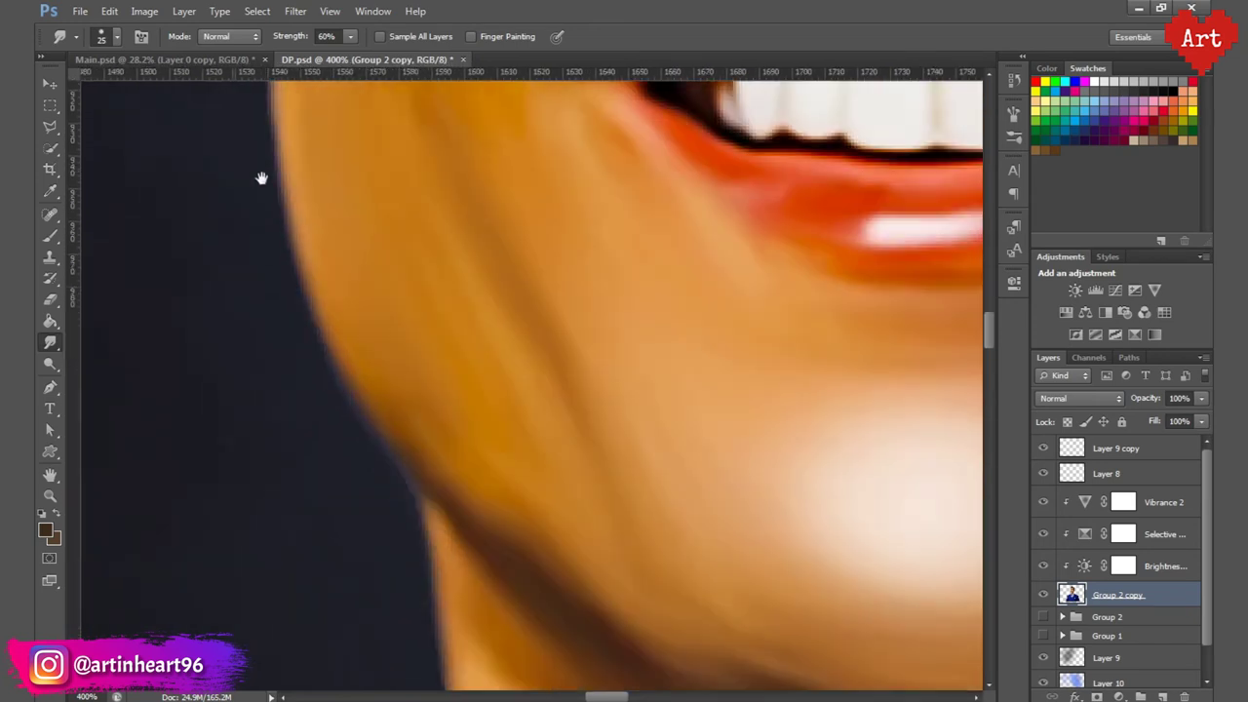
Step: Smudge the left edge of the jaw and neck down to the shirt collar
left_click_drag(337, 478, 304, 198)
left_click_drag(395, 339, 357, 162)
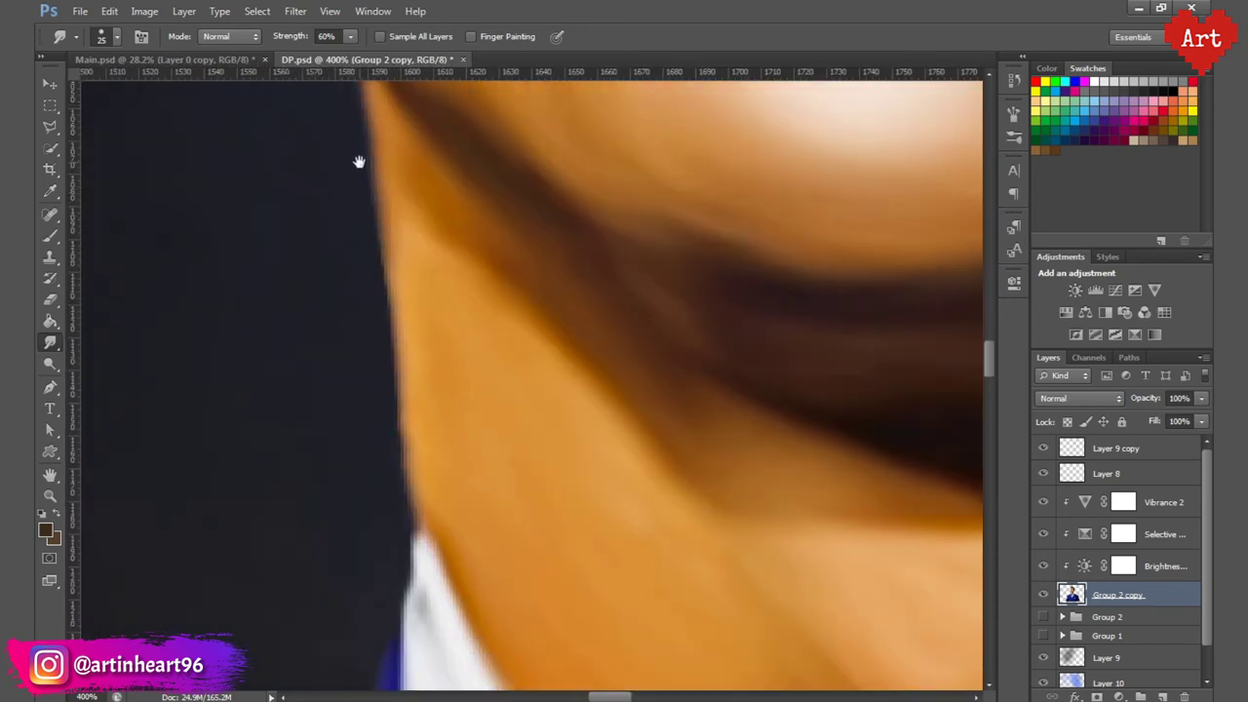
left_click_drag(390, 488, 399, 175)
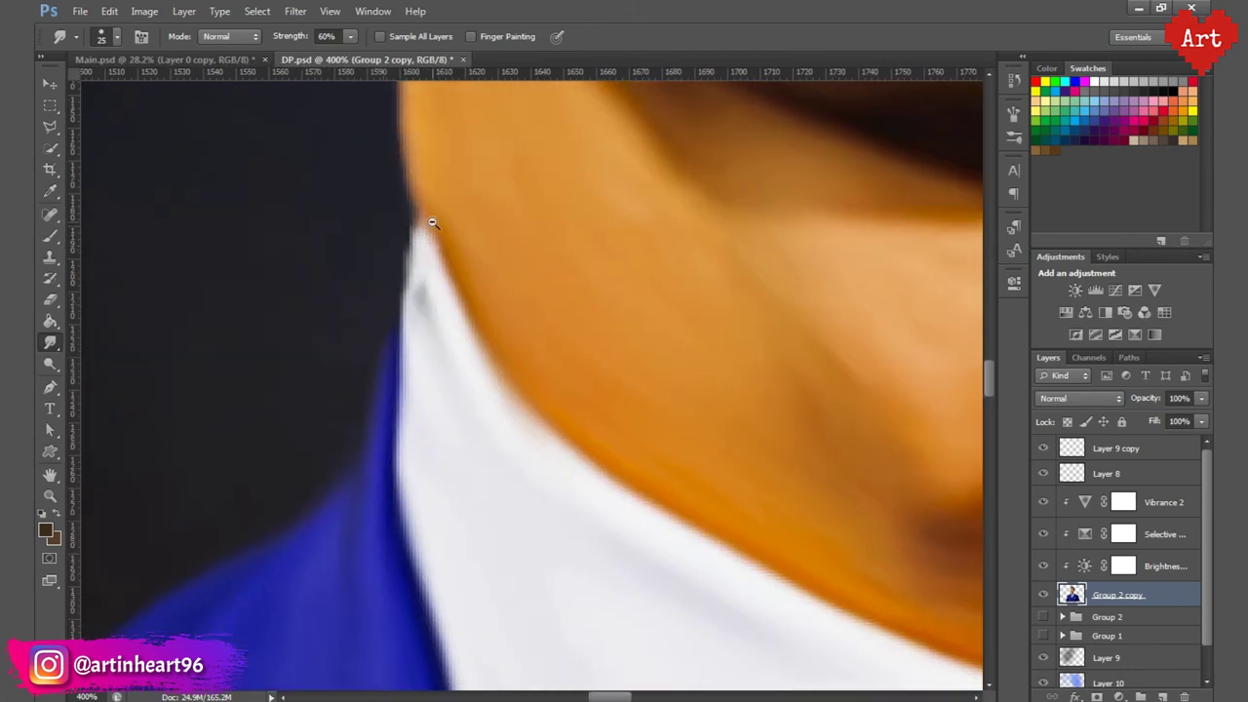
scroll(432, 223, "down", 4)
scroll(432, 223, "down", 4)
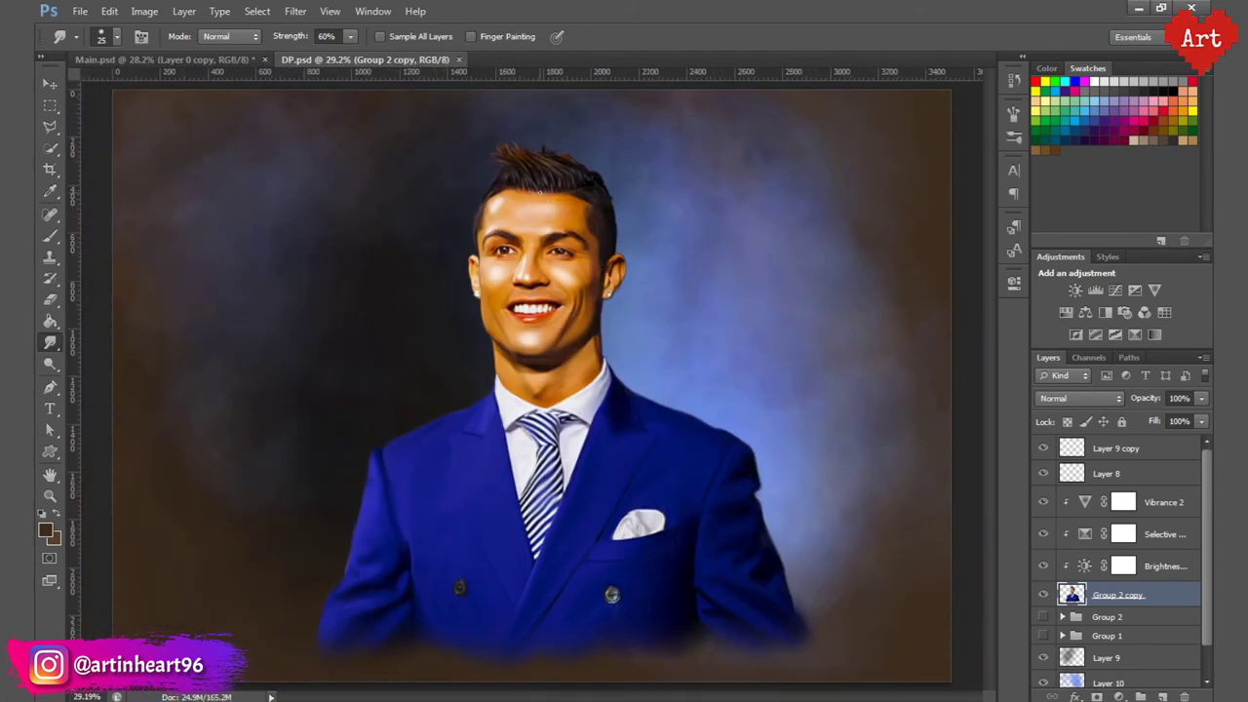
Step: Select Layer 9 and add a new layer above it, with the hair in close view
scroll(594, 300, "up", 6)
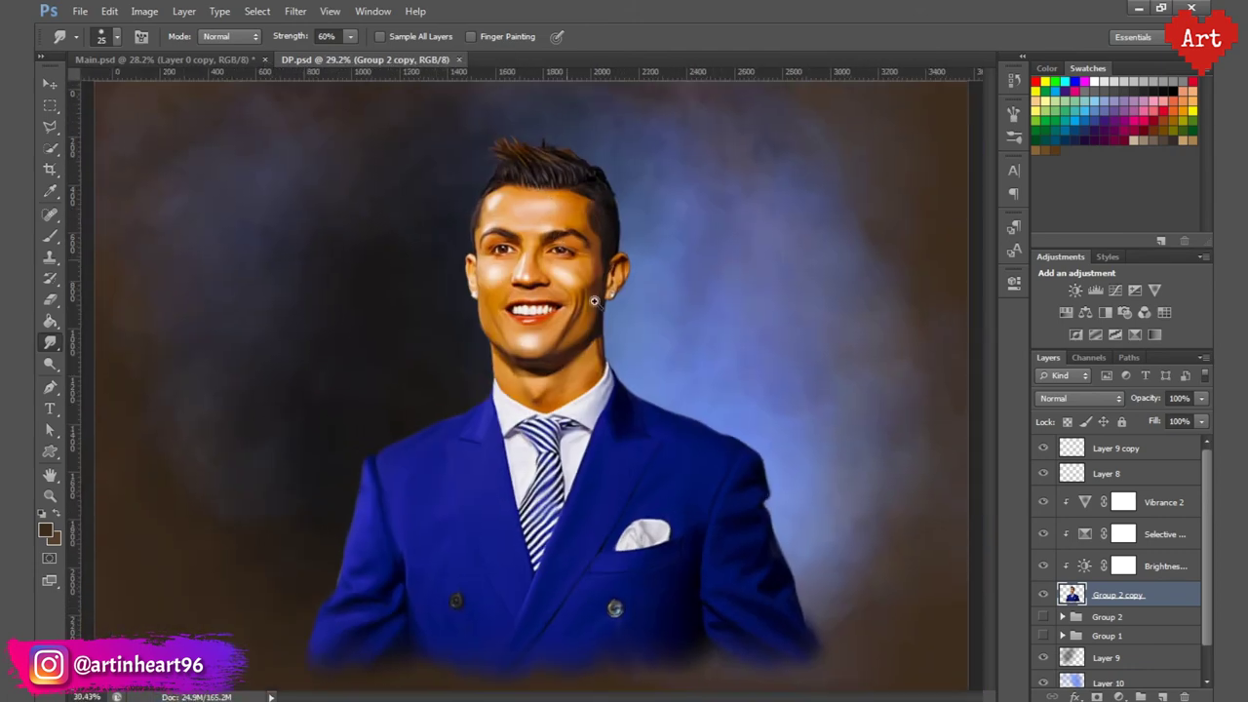
left_click(1164, 622)
left_click(1167, 696)
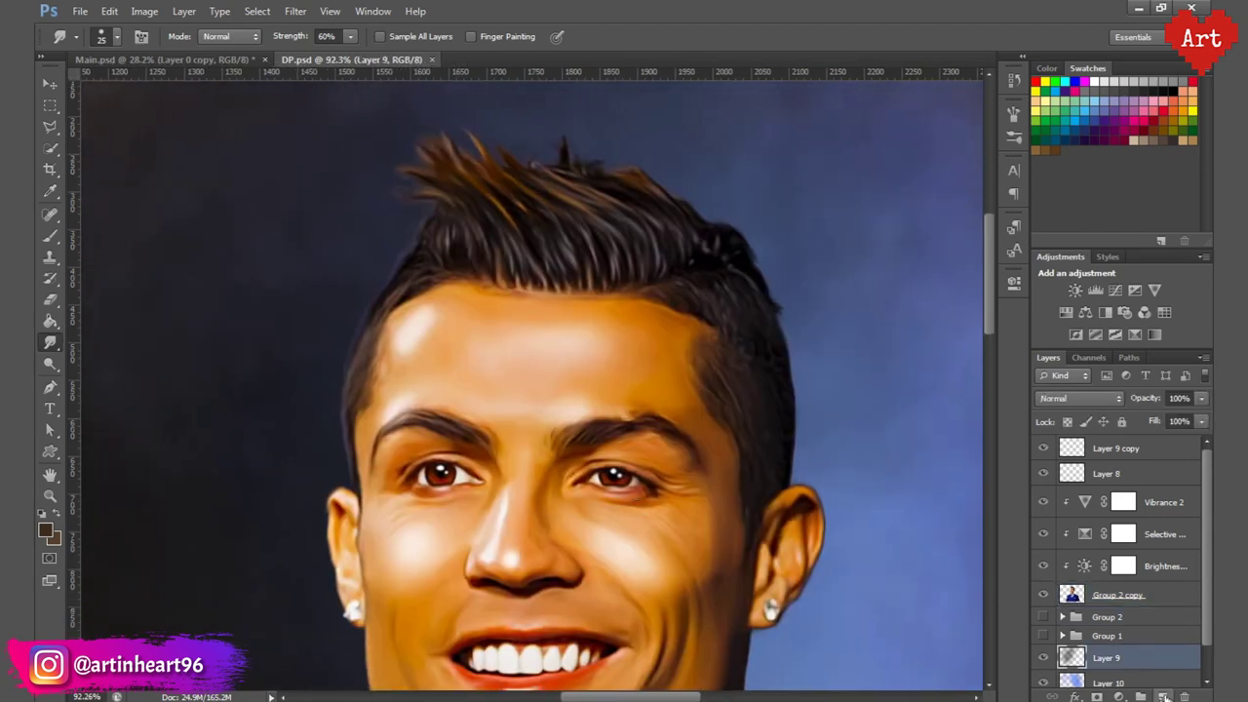
Step: Activate the Pen tool, save the existing work path as Path 1 and return to the new empty layer
left_click(49, 391)
scroll(613, 257, "up", 4)
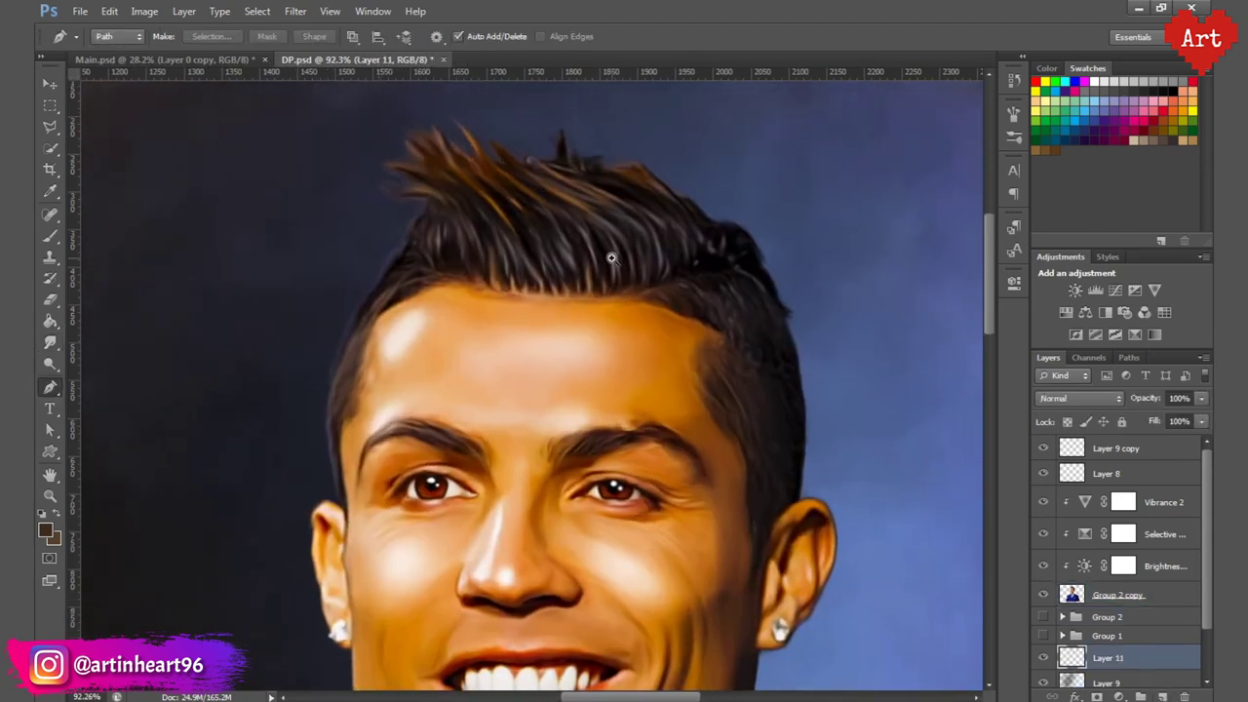
scroll(624, 379, "down", 3)
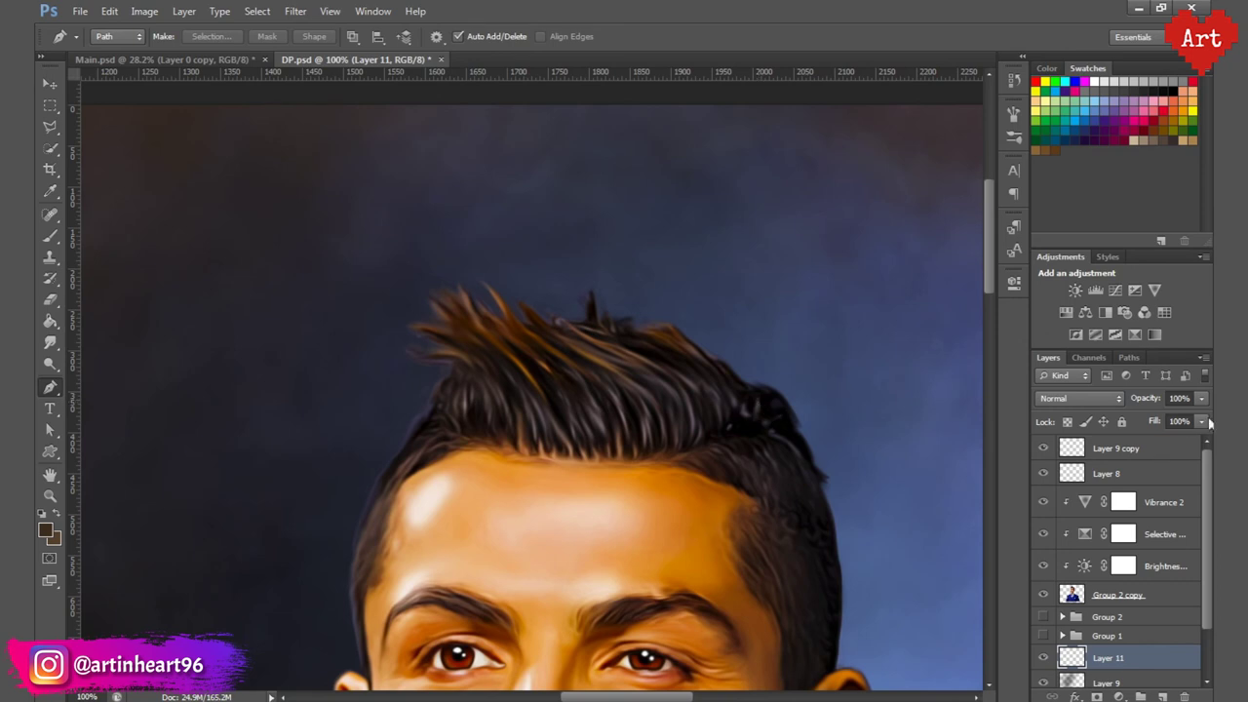
left_click(1128, 358)
left_click(1048, 359)
left_click(1128, 357)
left_click(1147, 380)
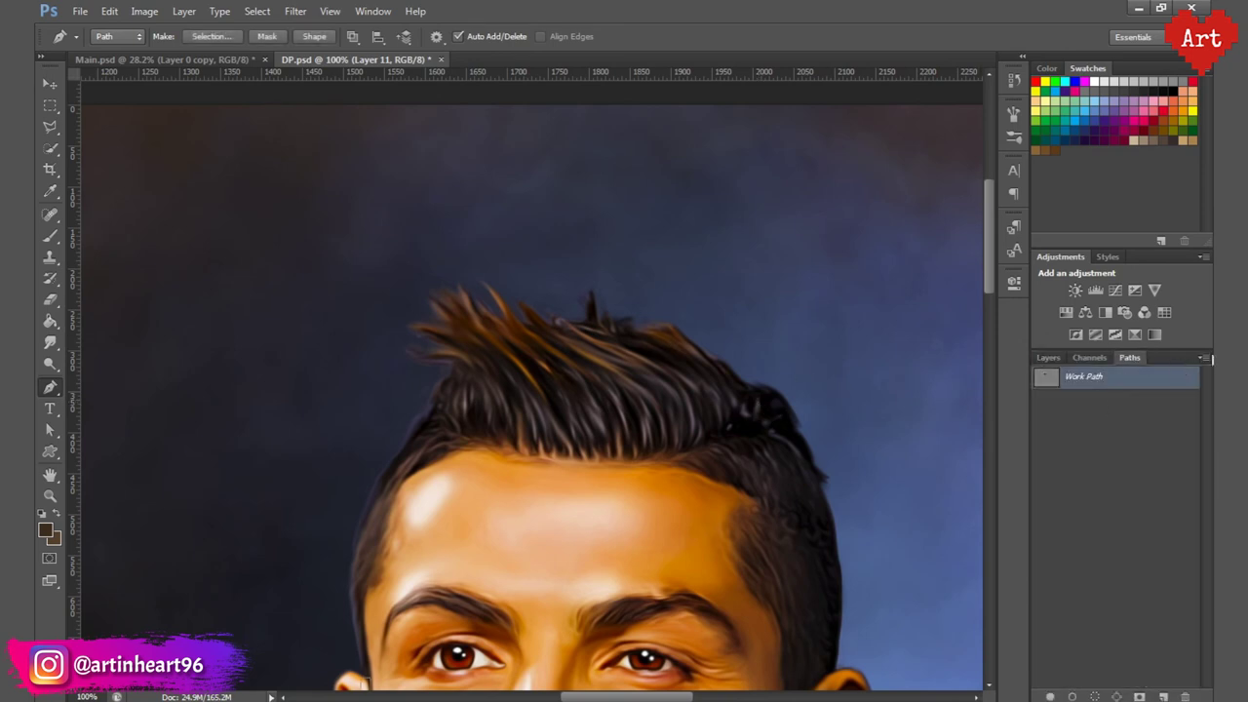
key("Return")
left_click(1048, 357)
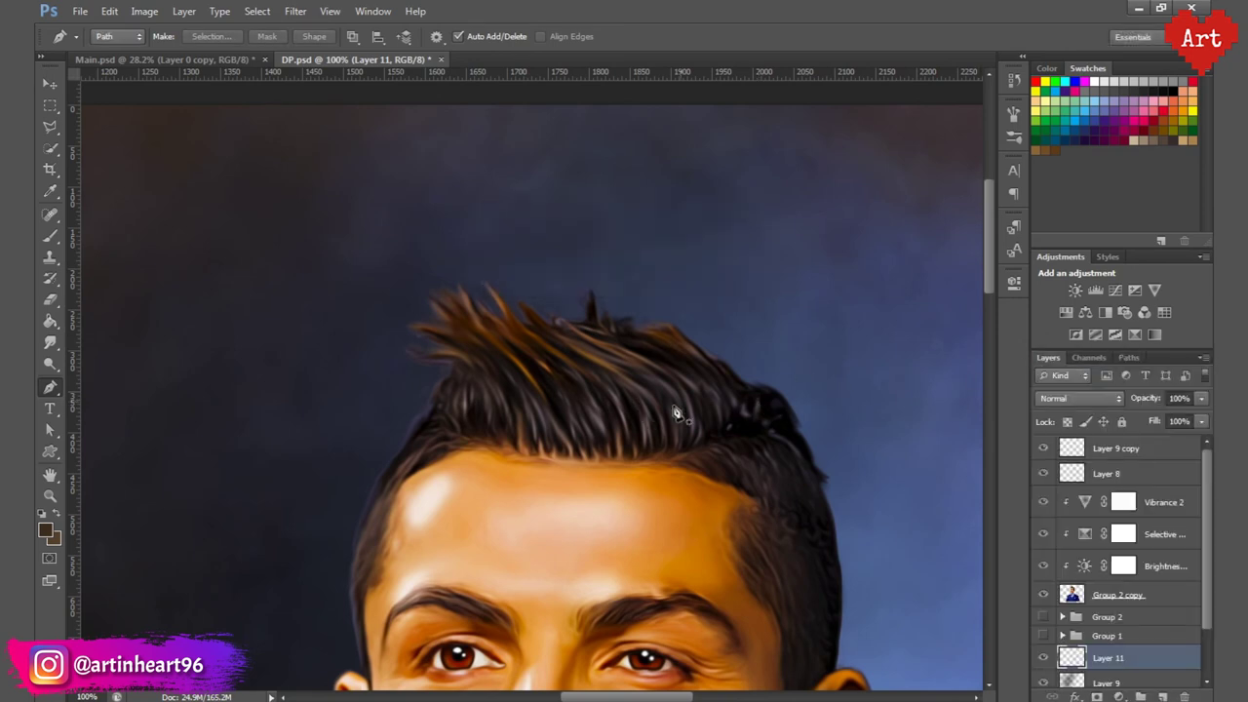
Step: Draw curved pen-path hair strands along the right crown and around the small upright tuft on top
left_click(748, 390)
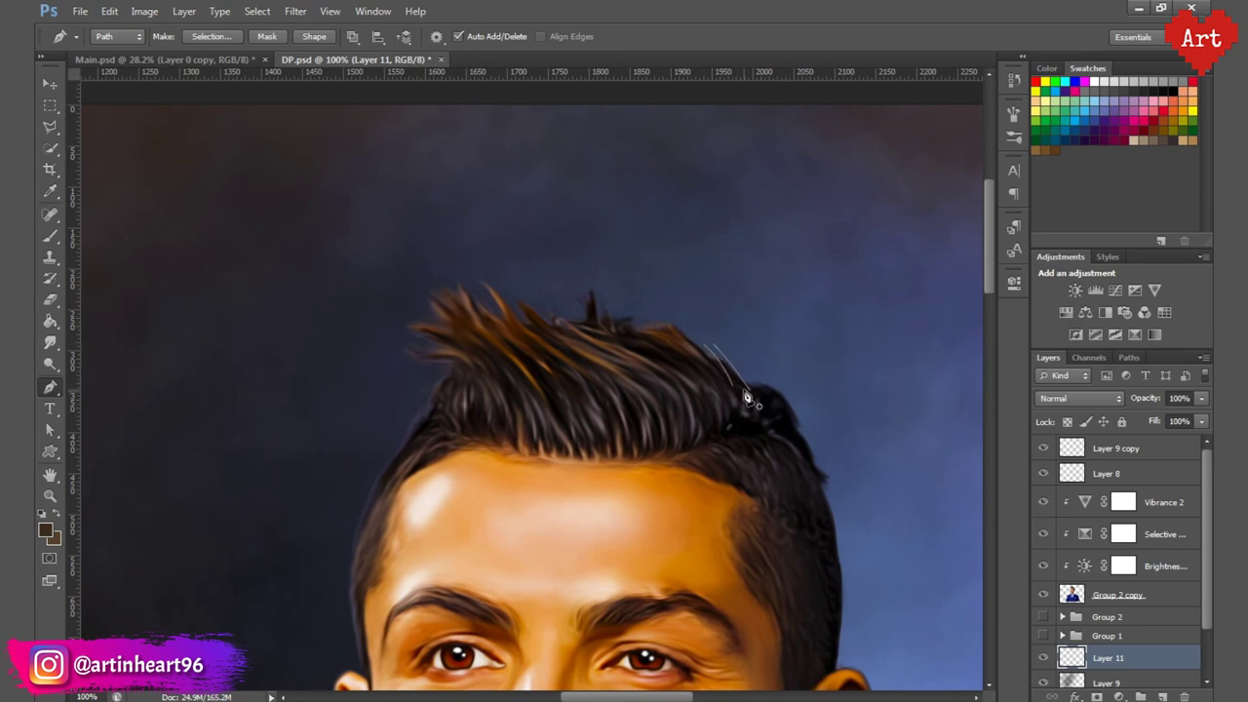
left_click(697, 341)
left_click_drag(625, 313, 669, 330)
key("Escape")
key("Escape")
left_click(594, 339)
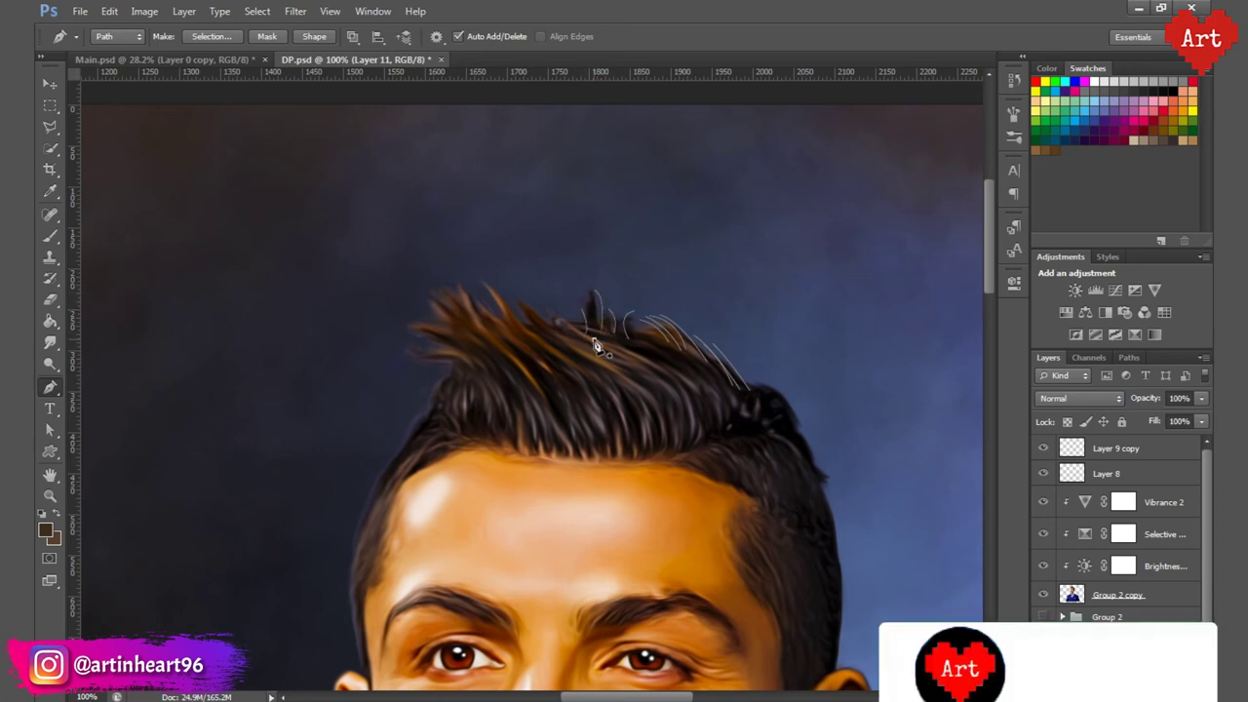
left_click_drag(569, 313, 548, 307)
left_click(570, 328, "ctrl")
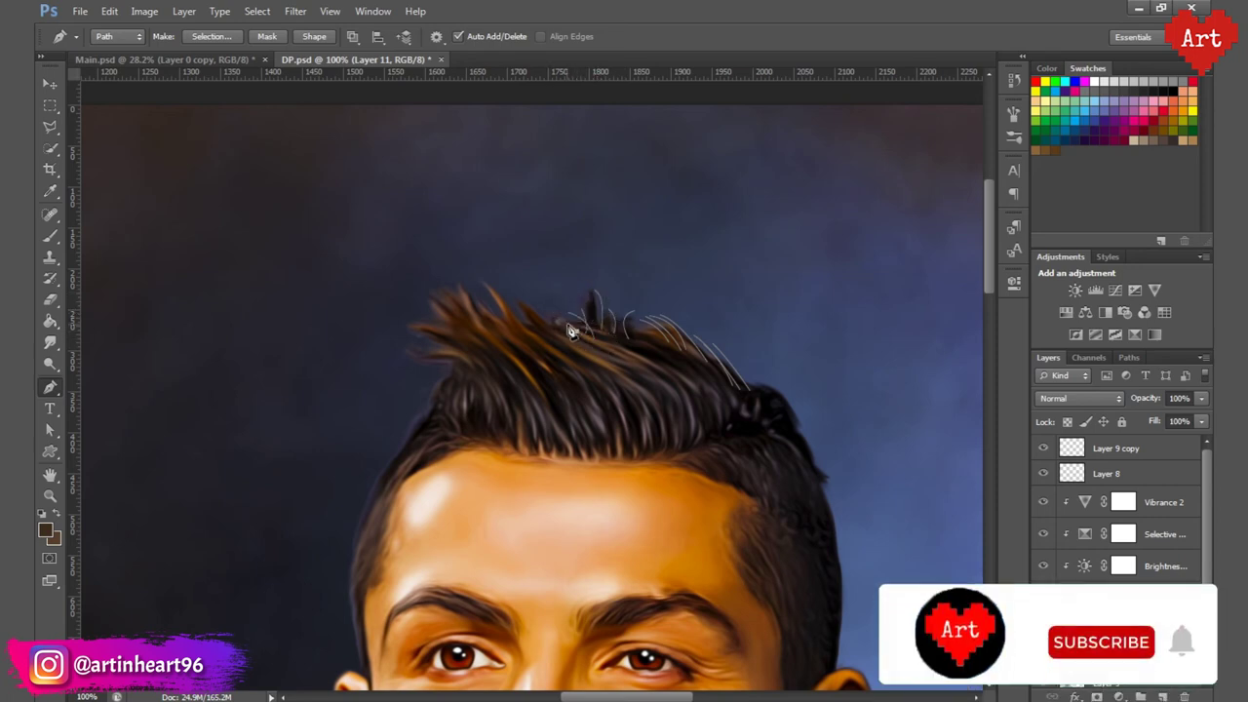
Step: Draw more curved strand paths along the top of the hair, from the upright tuft toward the front quiff
left_click(541, 318, "ctrl")
left_click(561, 336)
mouse_move(527, 300)
left_mouse_down()
mouse_move(460, 273)
mouse_move(468, 287)
left_mouse_up()
left_click(539, 324, "ctrl")
left_click(539, 332)
left_click(522, 321, "ctrl")
left_click(526, 333)
left_click(505, 319, "ctrl")
left_click(509, 333)
left_click(497, 311, "ctrl")
left_click(484, 325, "ctrl")
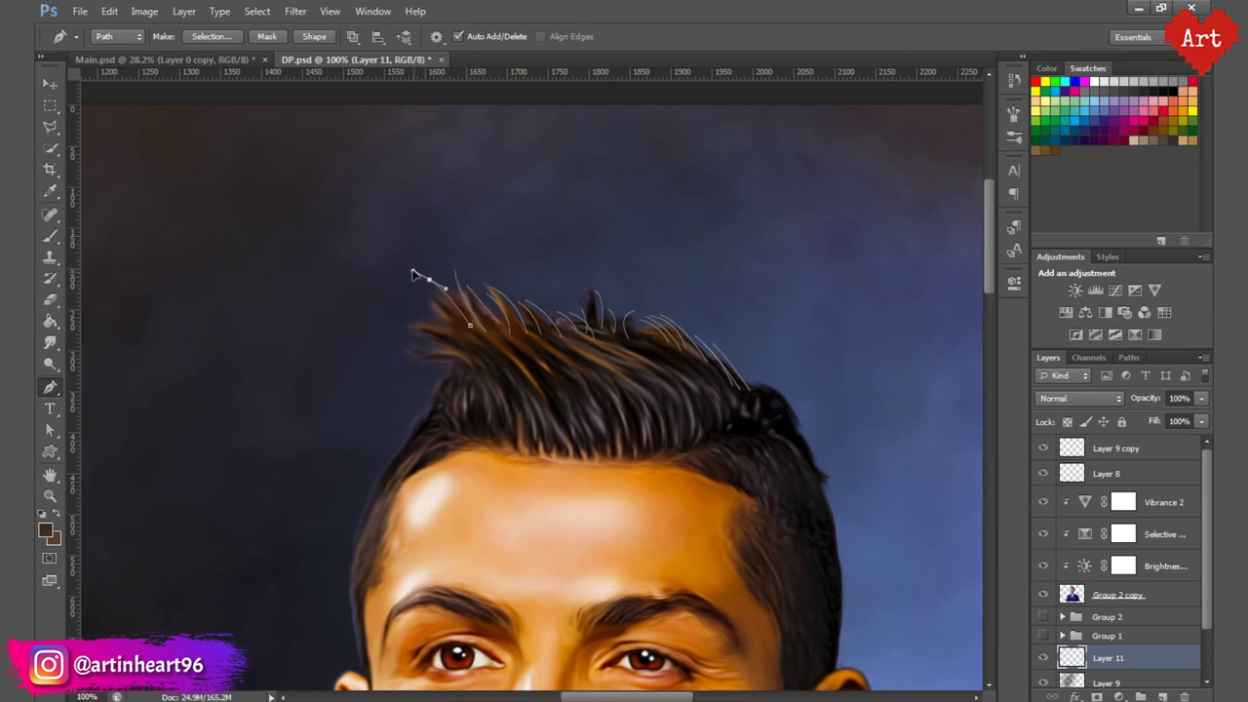
Step: Draw strand paths fanning outward from the tip of the front quiff and down its outer side
left_click(487, 325)
left_click_drag(429, 290, 414, 287)
left_click(446, 332, "ctrl")
left_click(457, 328)
left_click(475, 356, "ctrl")
left_click_drag(405, 325, 395, 372)
left_click(470, 355)
left_click(480, 379, "ctrl")
left_click(481, 376)
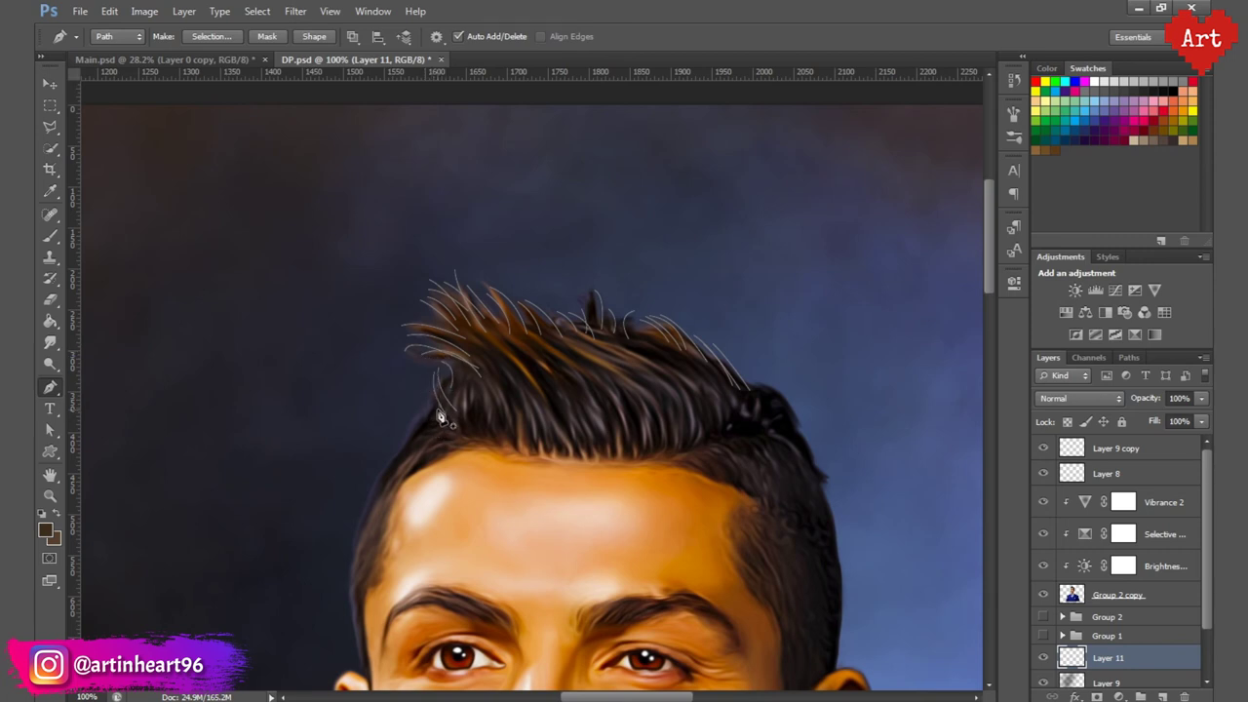
Step: Draw strand paths along the left hairline from the quiff's base down the temple to above the ear
left_click_drag(397, 460, 383, 495)
left_click(416, 459, "ctrl")
left_click_drag(377, 542, 395, 377)
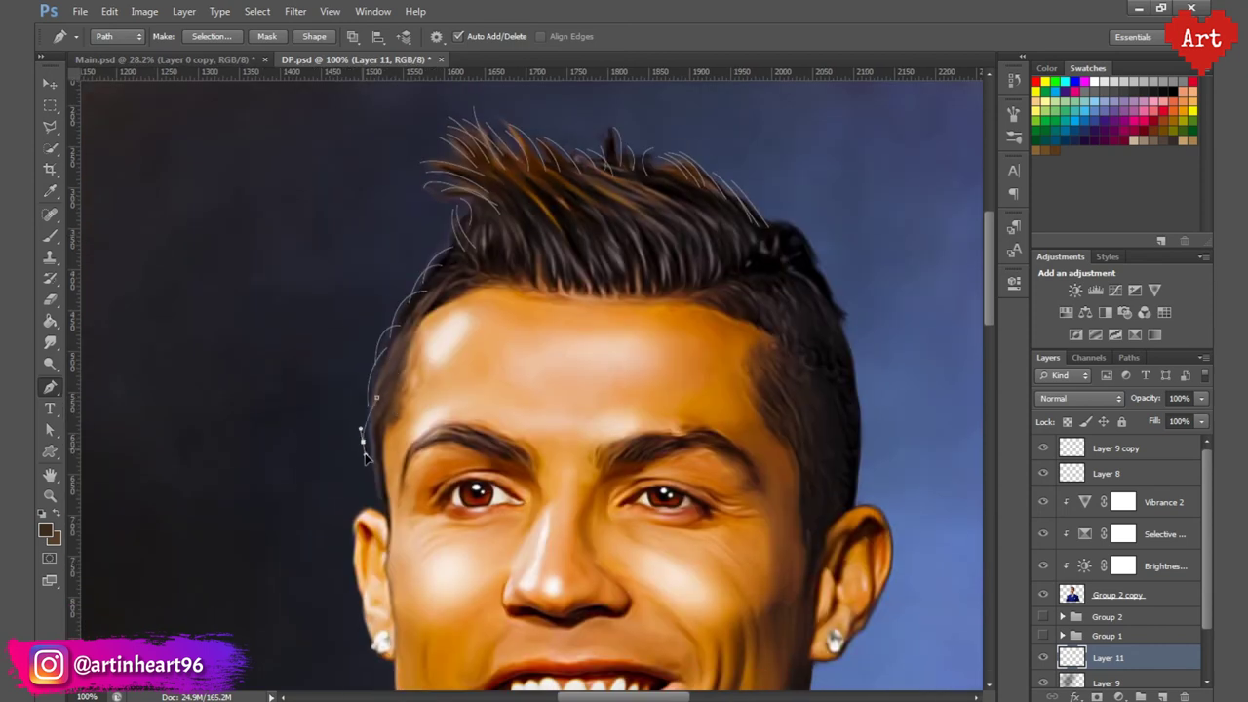
left_click_drag(369, 456, 376, 448)
left_click_drag(478, 322, 425, 460)
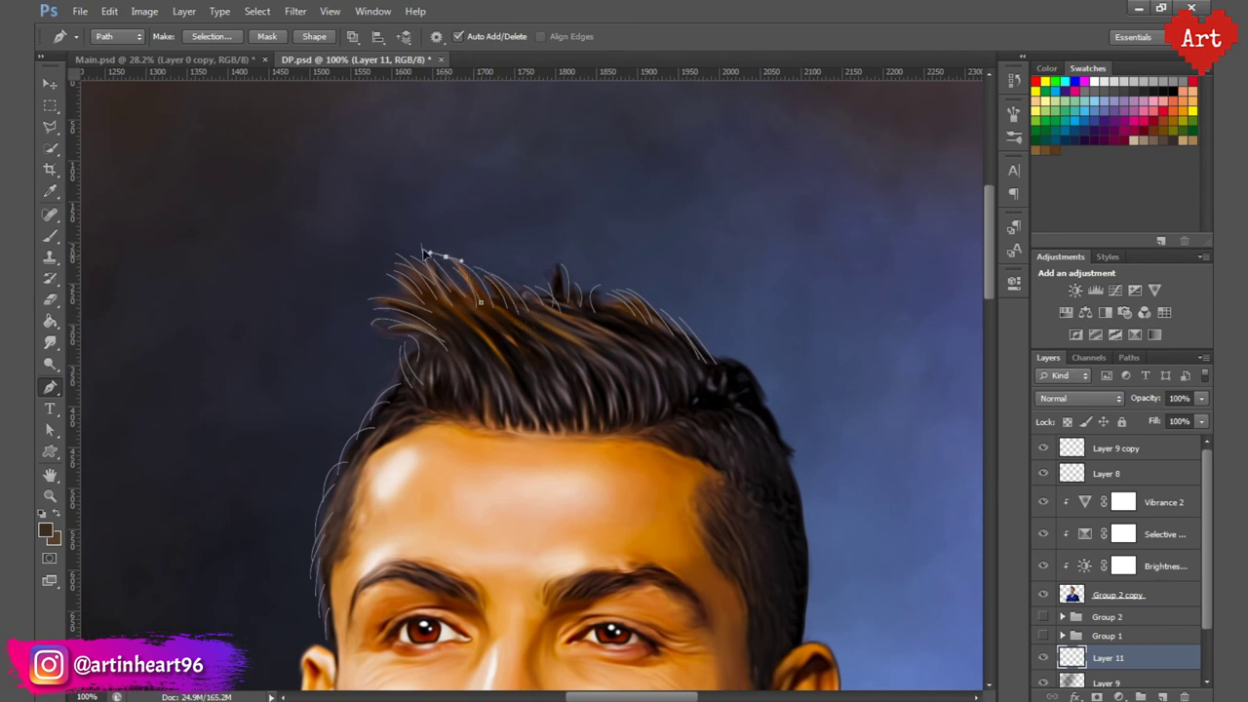
Step: Add extra strand paths at the quiff's tip and base and along the right side of the crown
left_click_drag(410, 251, 368, 264)
left_click_drag(375, 310, 348, 335)
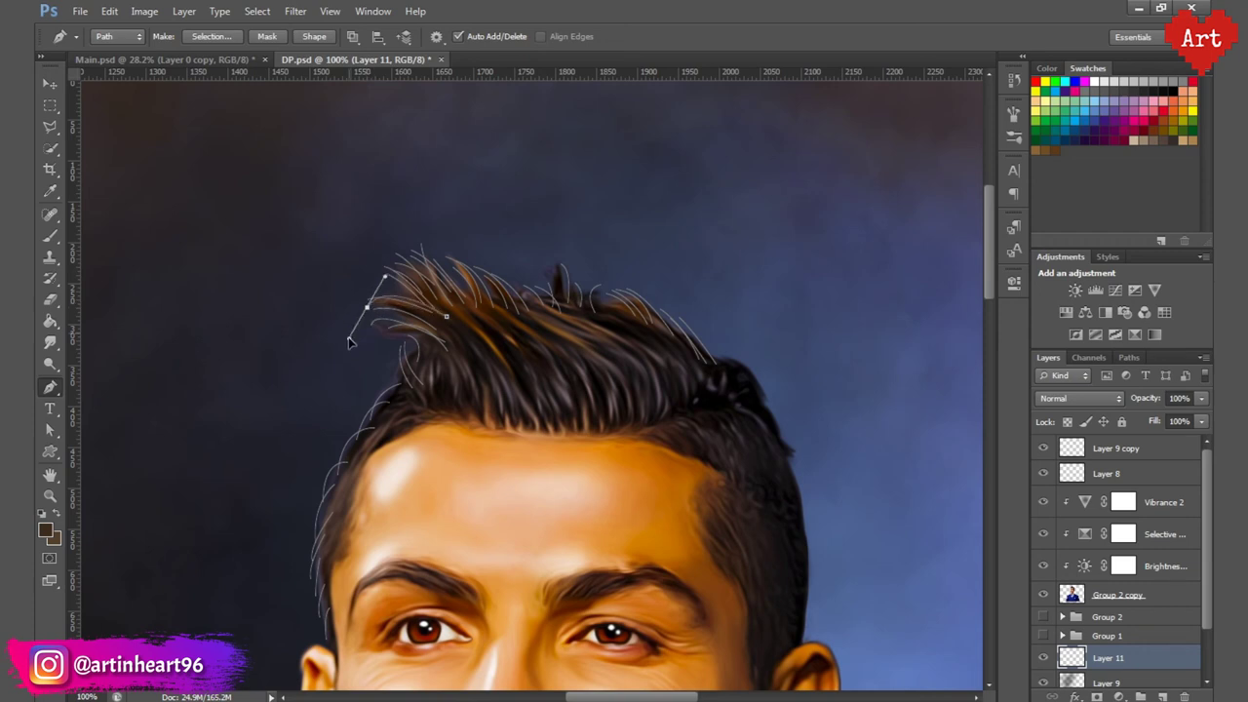
left_click(416, 353)
left_click_drag(393, 343, 415, 326)
left_click_drag(567, 311, 522, 261)
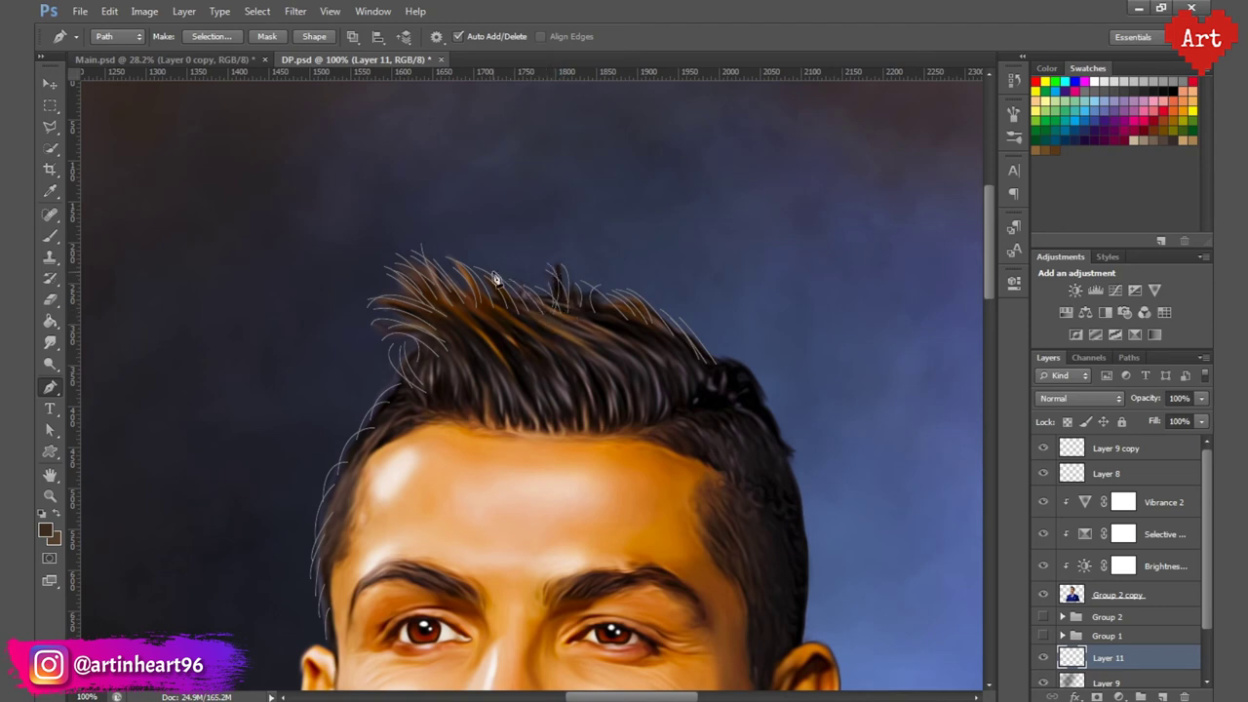
left_click_drag(745, 378, 680, 267)
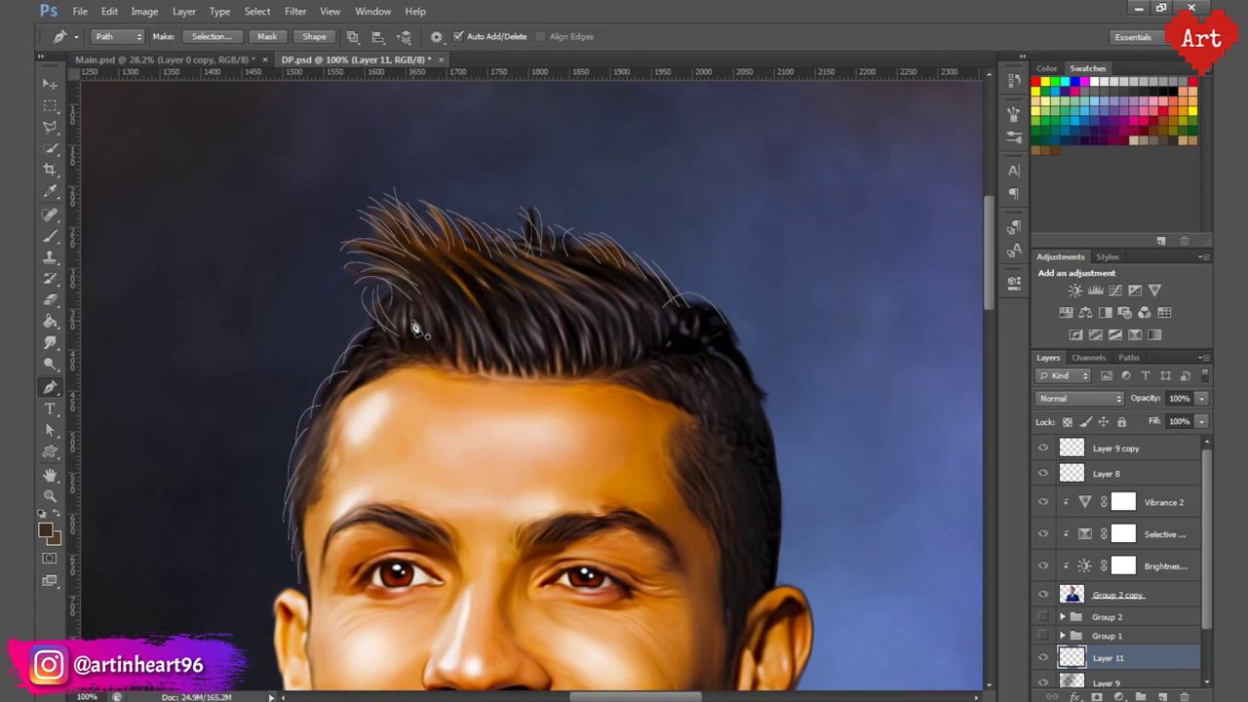
left_click_drag(356, 356, 377, 397)
Step: Choose the 19 px hard round brush, reduce its size to 4 px and set its opacity to 100%
key("b")
left_click(117, 36)
left_click(94, 240)
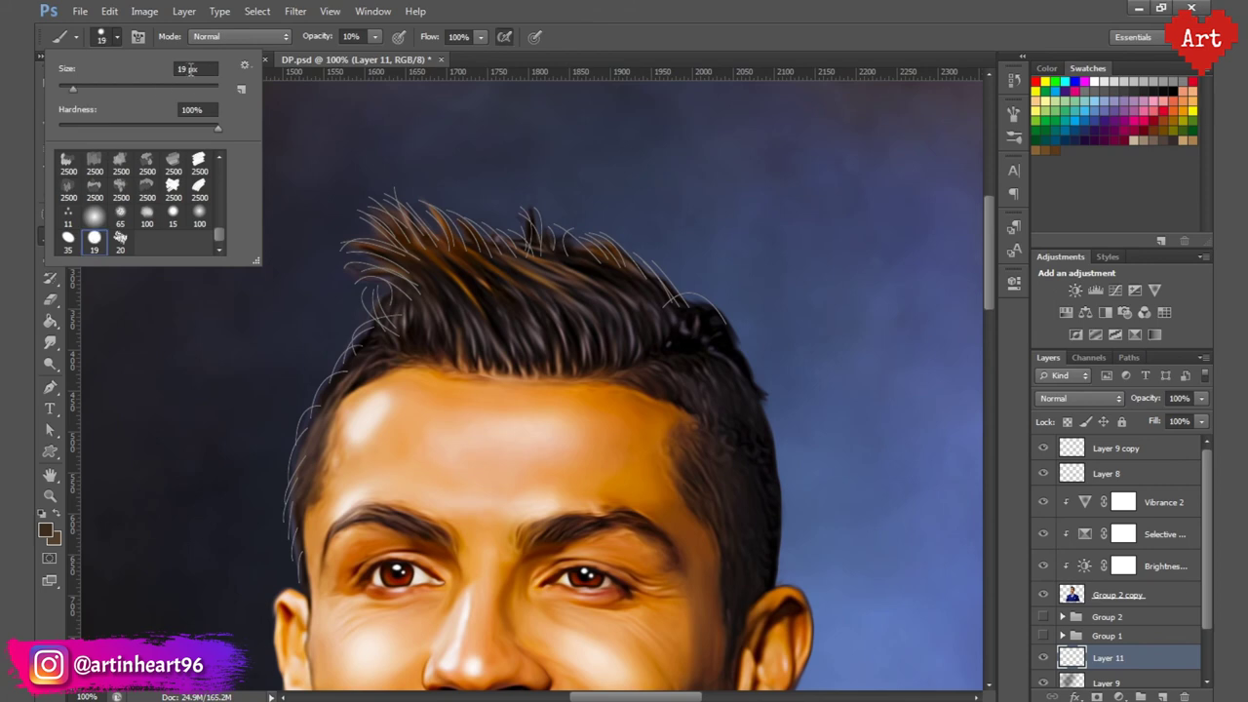
double_click(188, 70)
type("4")
key("Return")
left_click(349, 37)
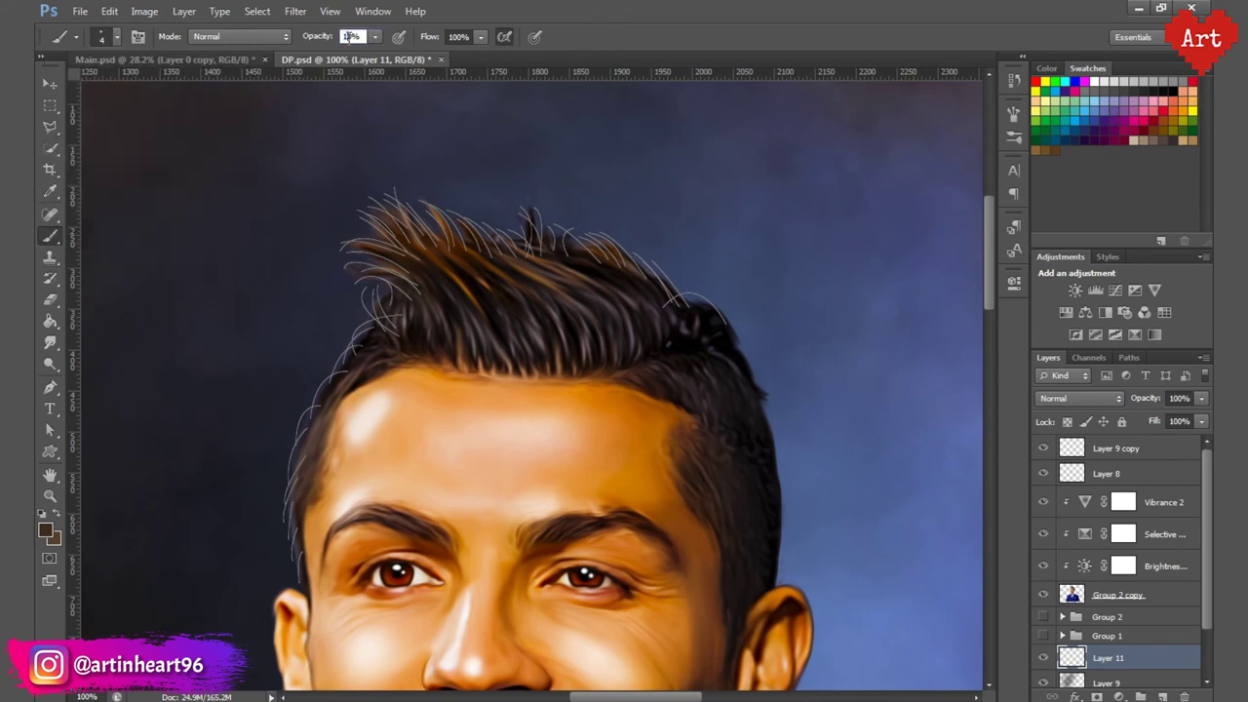
scroll(360, 275, "down", 1)
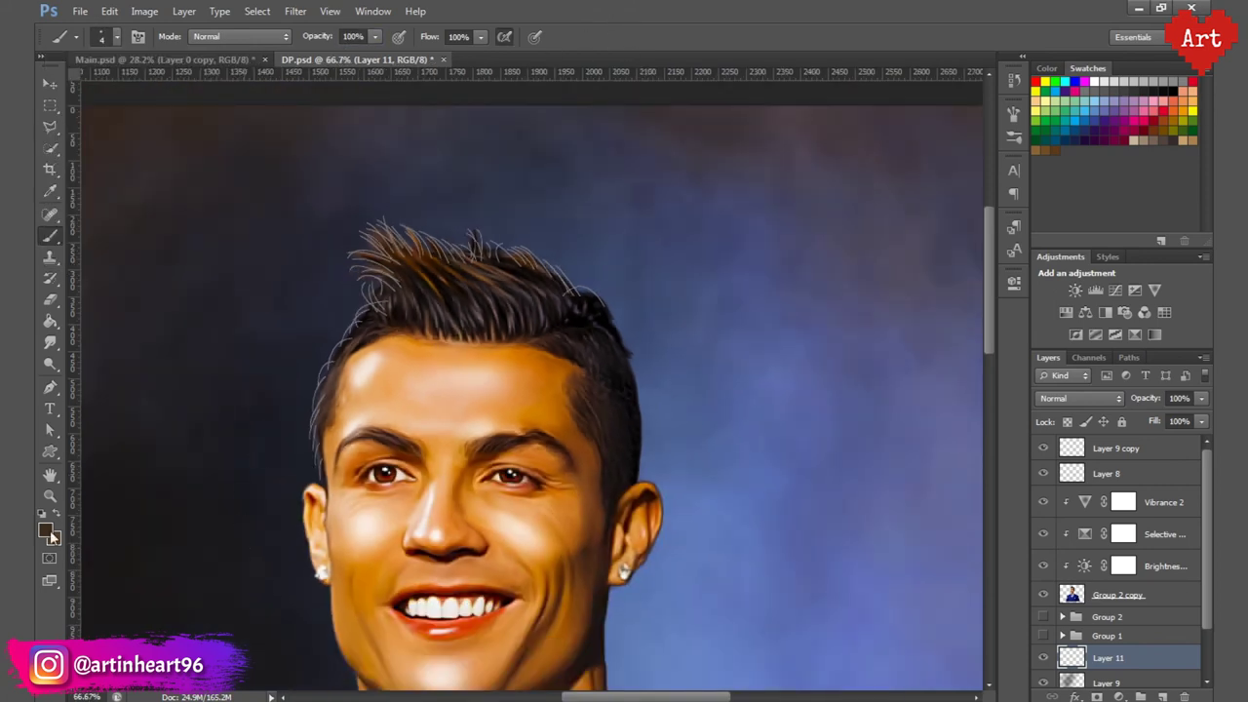
Step: Set the foreground colour to pure white
left_click(48, 533)
left_click(669, 580)
left_click_drag(860, 478, 877, 430)
left_click(957, 615)
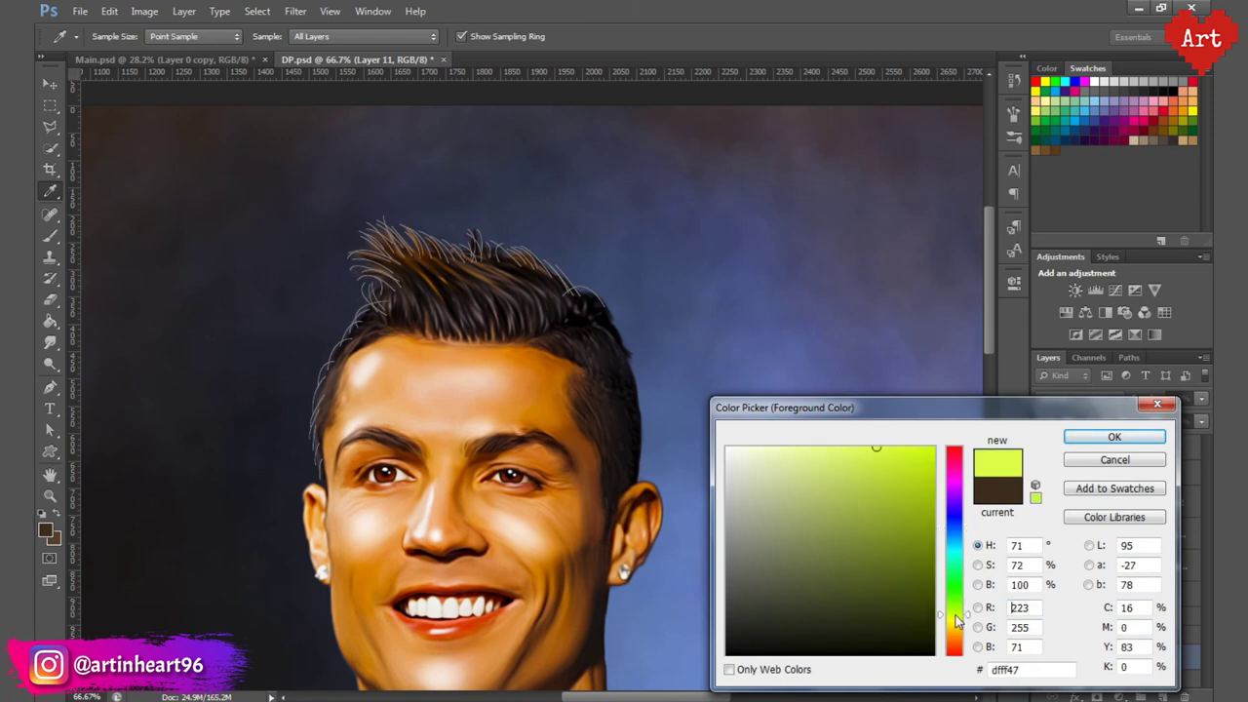
left_click(727, 447)
left_click(1115, 436)
key("ctrl+minus")
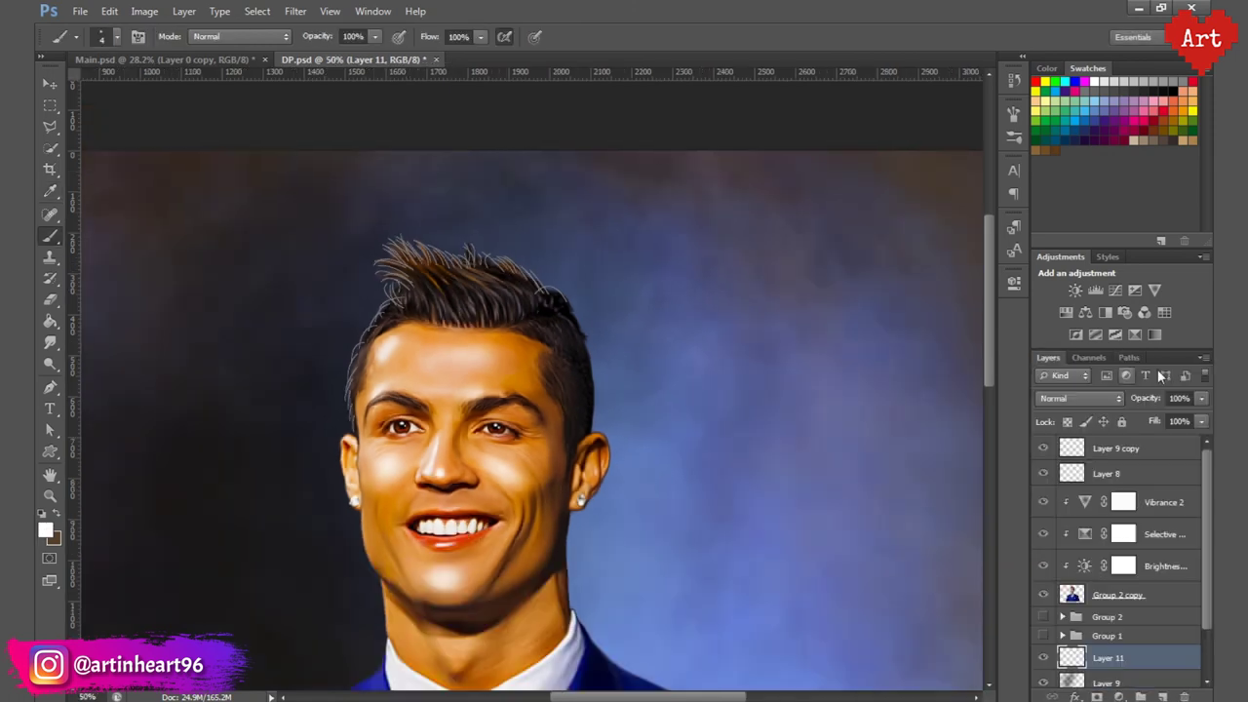
Step: Try stroking the work path with the 4 px brush and simulated pressure, and undo the stroke
left_click(1129, 357)
right_click(1097, 401)
left_click(1091, 495)
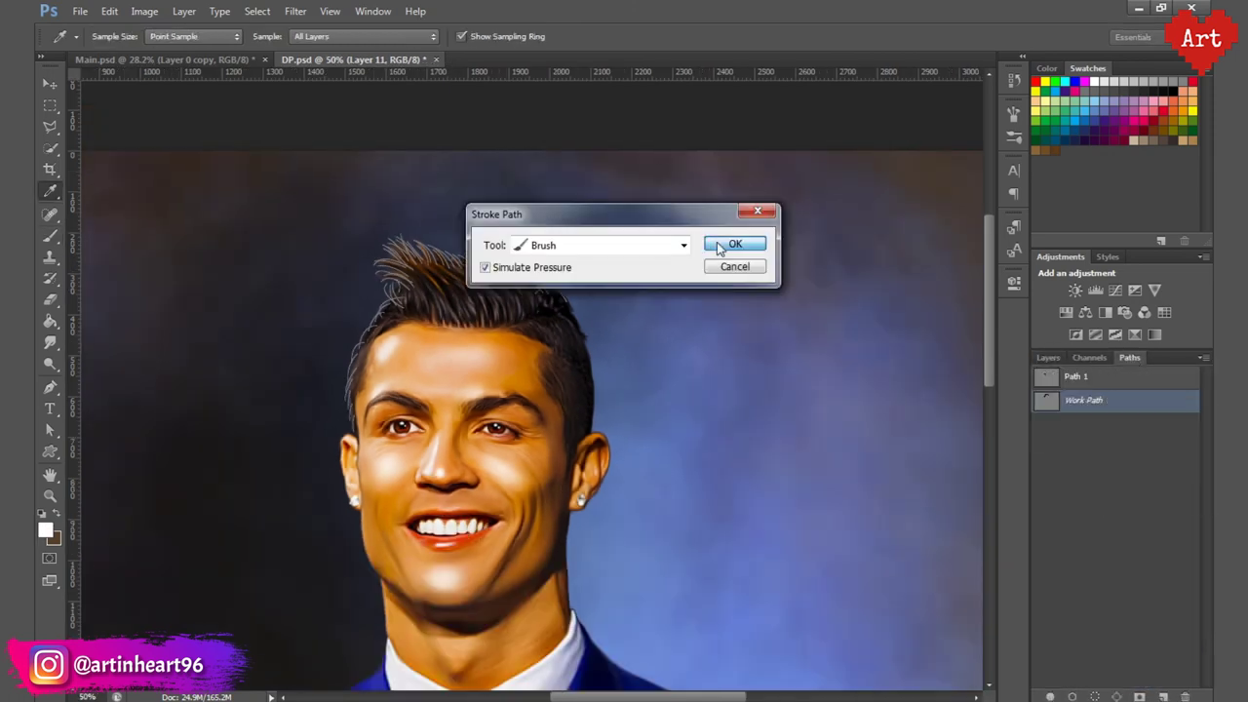
left_click(722, 245)
scroll(419, 273, "up", 3)
key("ctrl+z")
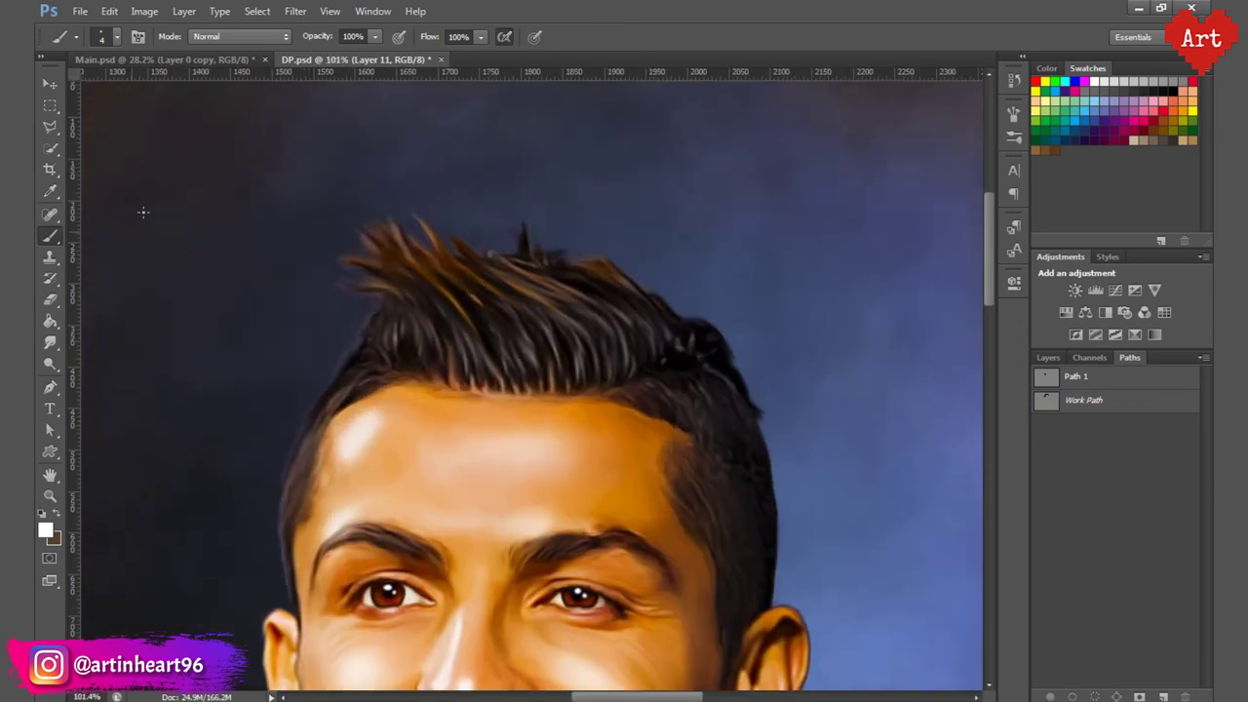
Step: Reduce the brush to 3 px, stroke the work path with it and deselect the path to inspect the hair
left_click(116, 36)
key("Return")
left_click(1084, 400)
right_click(1092, 402)
left_click(1112, 498)
key("Return")
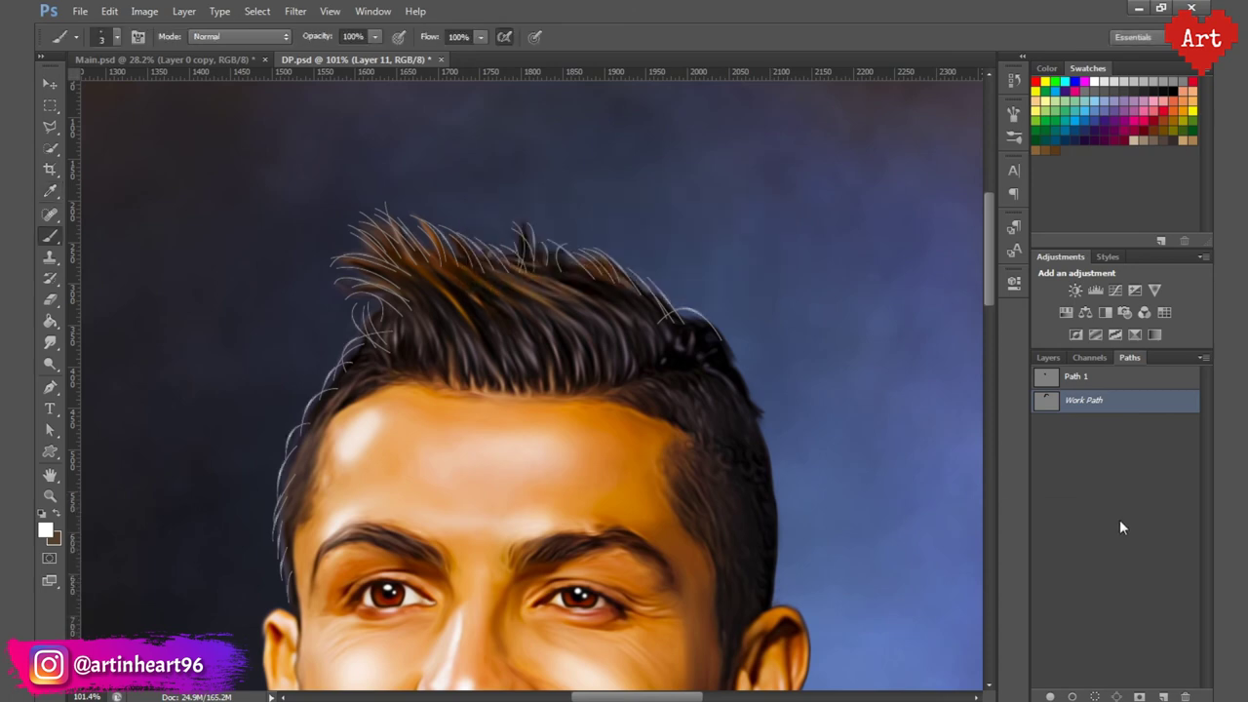
left_click(1121, 522)
scroll(520, 239, "down", 2)
left_click_drag(429, 262, 485, 331)
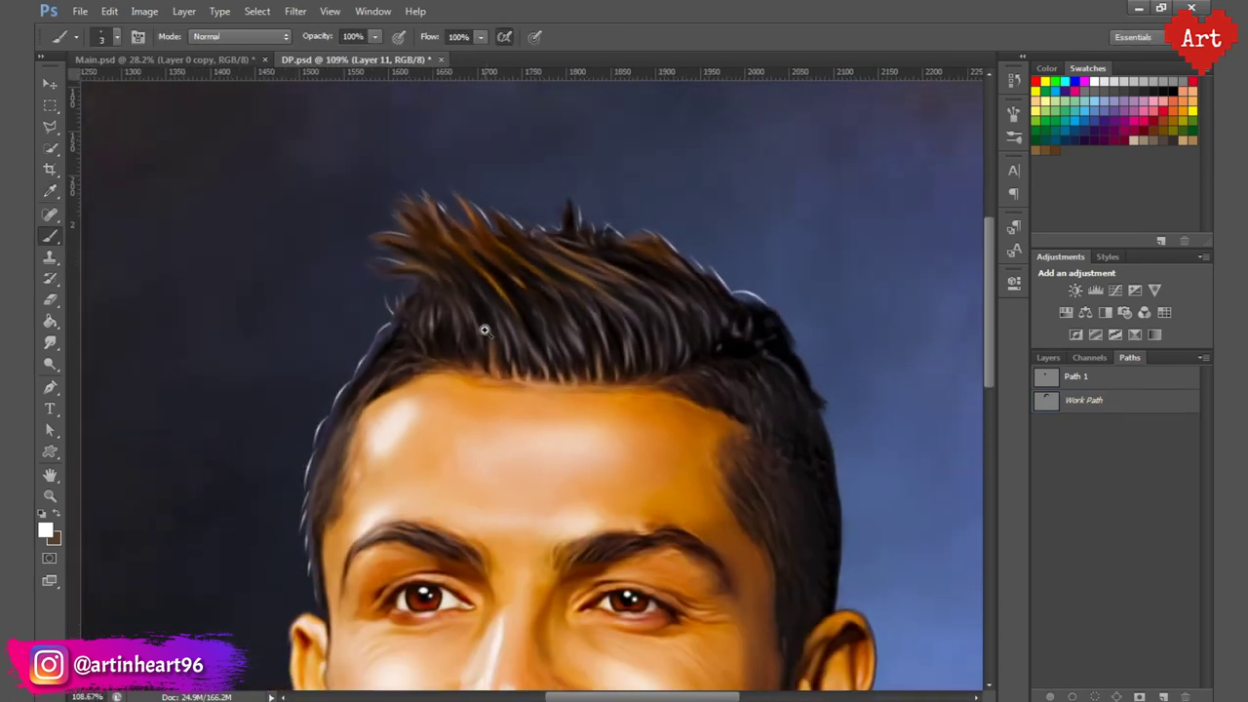
Step: Save the stroked work path as Path 2, add a new layer above Layer 11 and deselect all paths
left_click(1121, 401)
left_click(1202, 359)
left_click(1122, 369)
left_click(712, 243)
left_click(1048, 358)
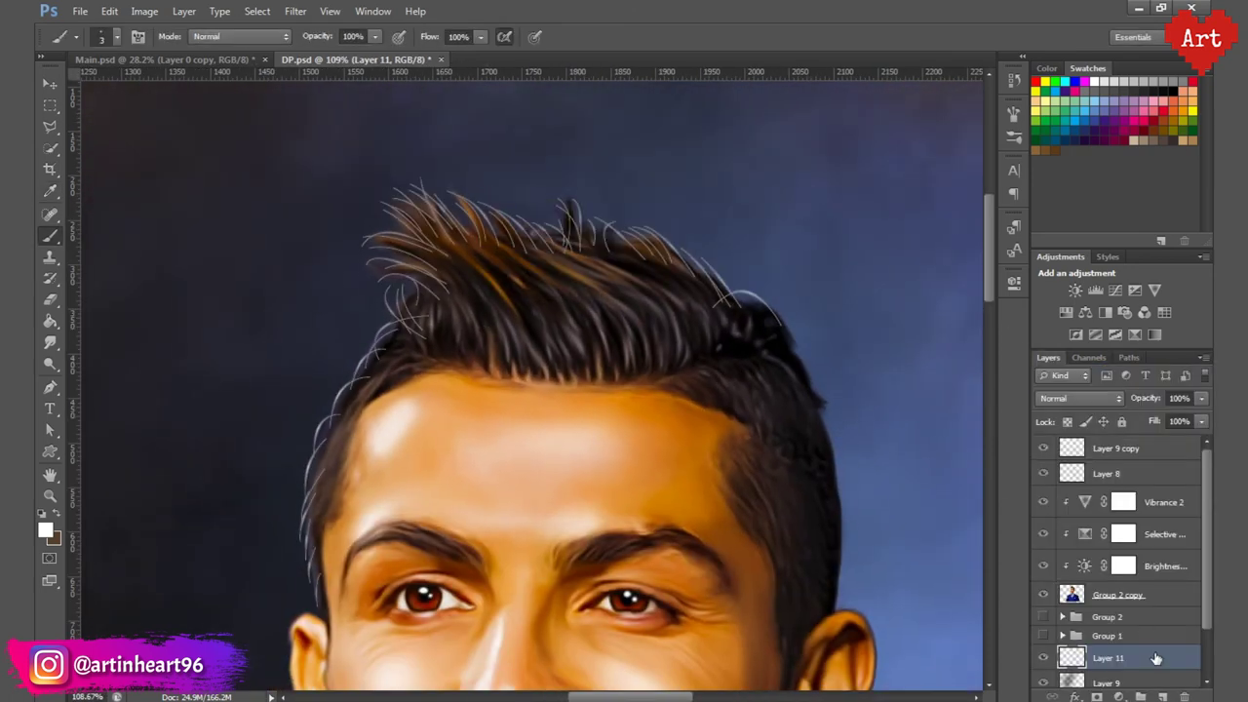
left_click(1164, 697)
left_click(1129, 357)
left_click(1113, 449)
Step: With the Pen tool, draw a second set of longer strand paths along the right side of the crown
left_click(50, 393)
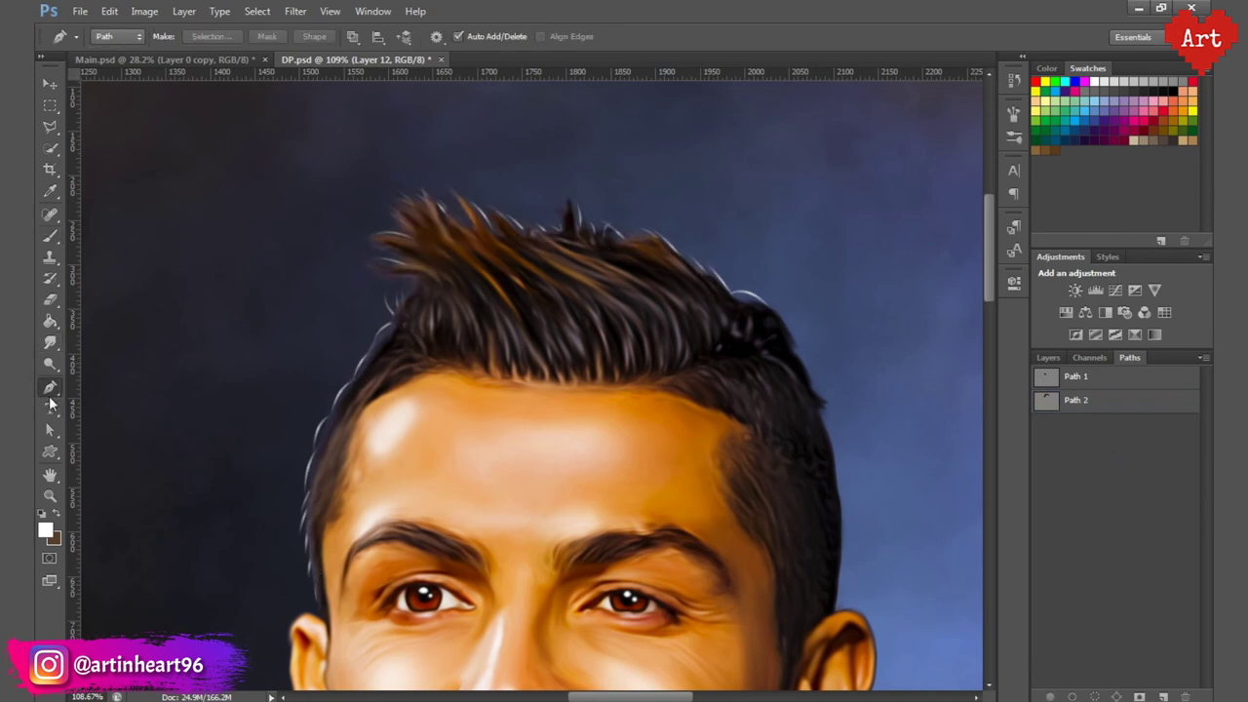
left_click(741, 307)
mouse_move(719, 260)
left_mouse_down()
mouse_move(602, 206)
mouse_move(606, 219)
mouse_move(552, 178)
left_mouse_up()
left_click(714, 291)
left_click(694, 274, "ctrl")
left_click(690, 271)
left_click(663, 265, "ctrl")
left_click(661, 250)
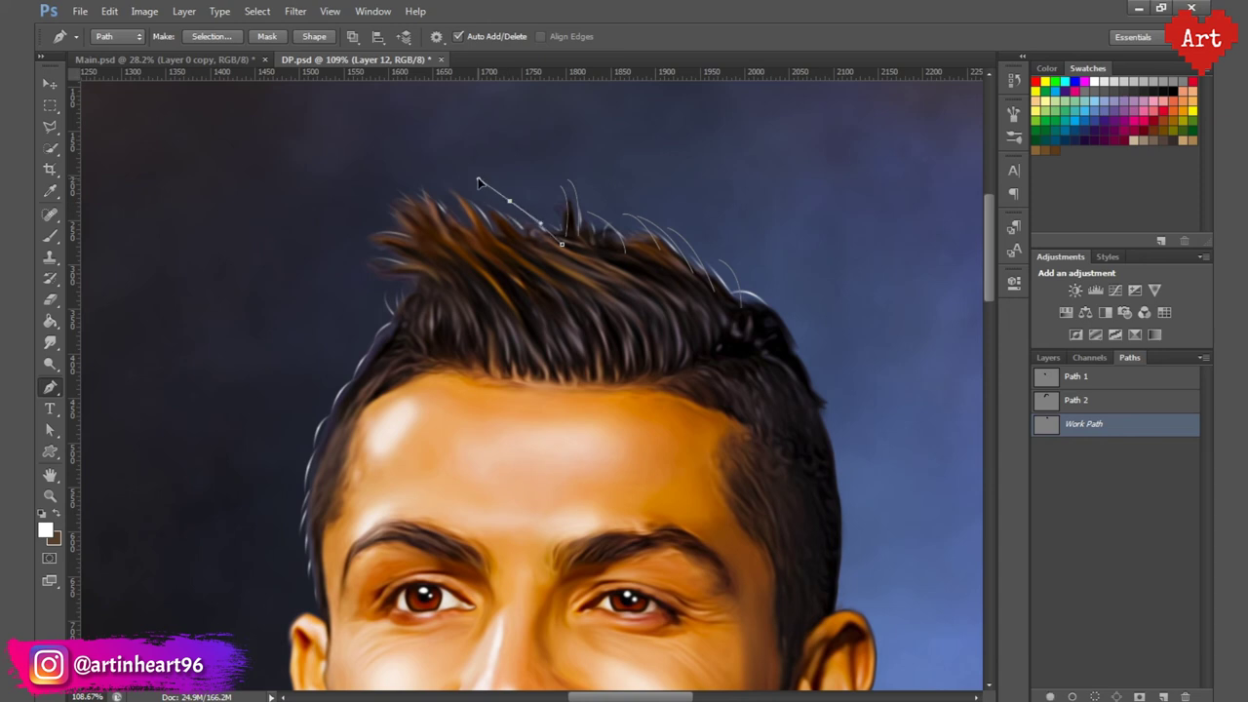
Step: Draw long strand paths rising from the front quiff and curling out past its left tip
mouse_move(459, 186)
left_mouse_down()
mouse_move(423, 174)
mouse_move(446, 179)
mouse_move(405, 206)
mouse_move(417, 172)
left_mouse_up()
left_click(481, 246, "ctrl")
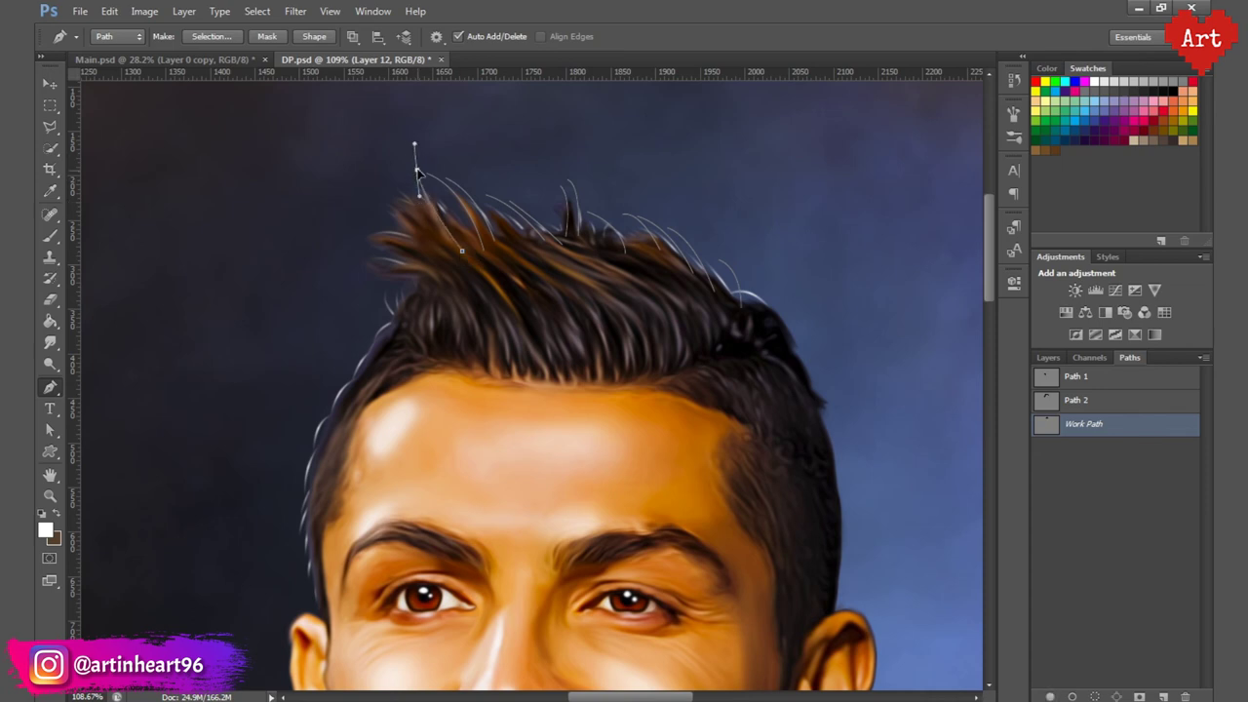
left_click(428, 186, "ctrl")
left_click(436, 252)
left_click_drag(355, 243, 352, 306)
left_click(365, 274, "ctrl")
left_click(448, 264)
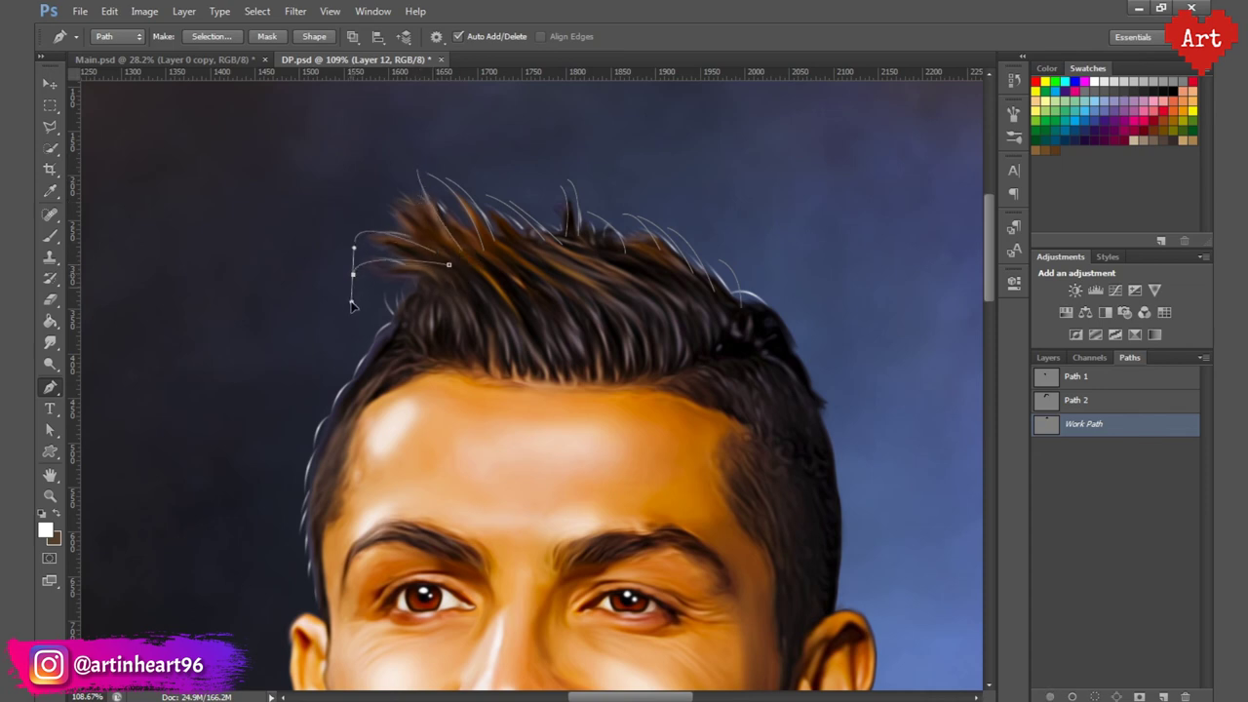
Step: Draw strand paths beside the quiff's base and down the upper left hairline
left_click(380, 308, "ctrl")
left_click(410, 320)
left_click_drag(378, 247, 384, 200)
left_click(392, 221, "ctrl")
left_click(400, 320)
mouse_move(362, 361)
left_mouse_down()
mouse_move(344, 396)
mouse_move(330, 391)
left_mouse_up()
left_click(389, 341)
left_click(362, 373, "ctrl")
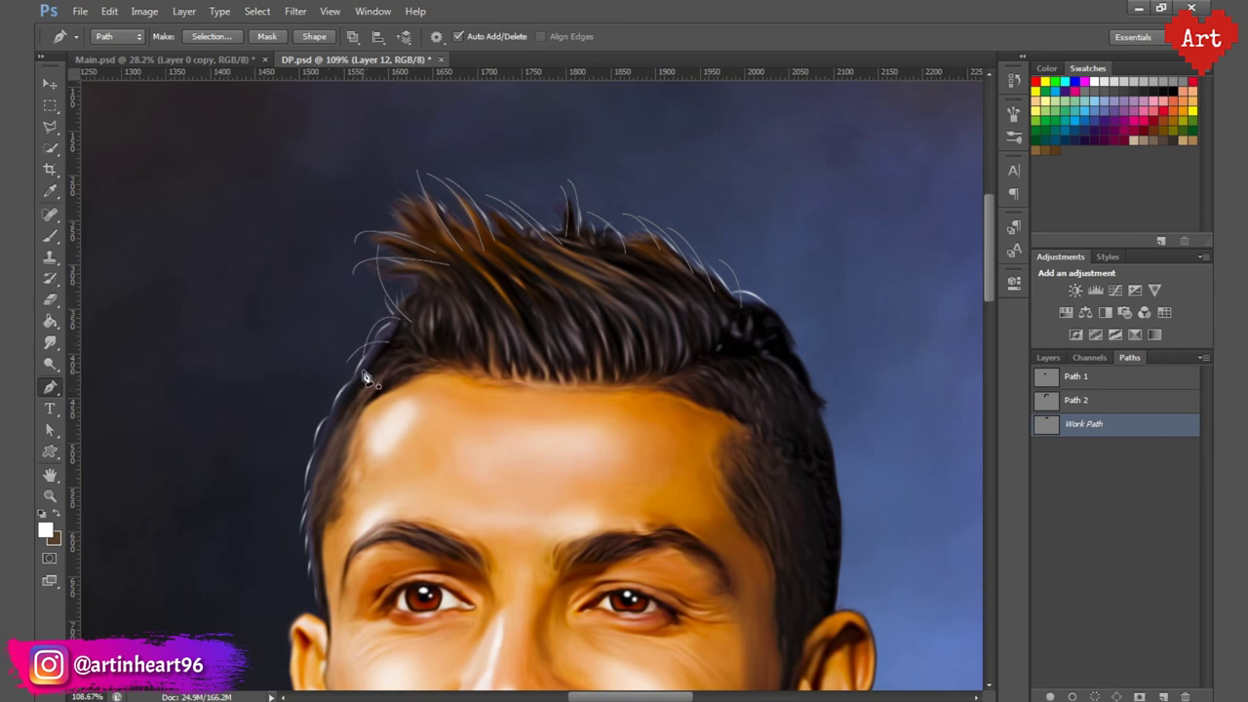
Step: Add crossing strand paths at the quiff's tip and fill in further strands across the top of the crown
key("Return")
left_click_drag(426, 261, 415, 254)
left_click_drag(376, 203, 398, 224)
key("Escape")
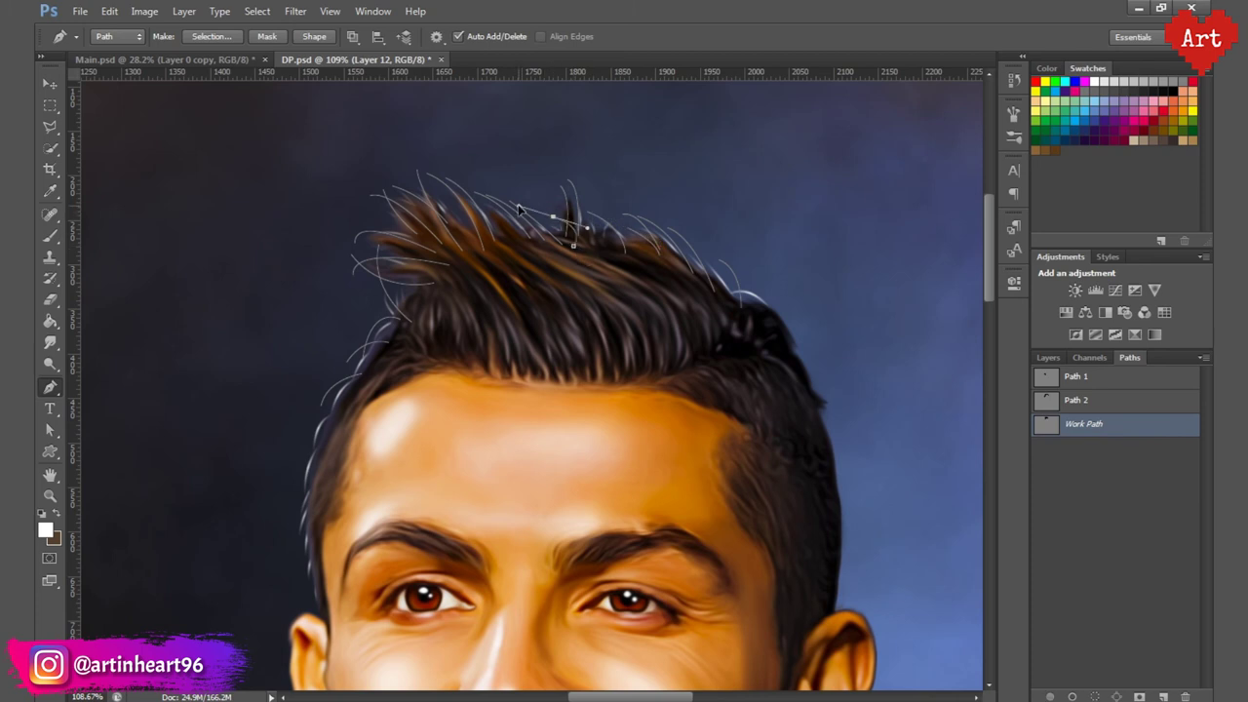
mouse_move(554, 218)
left_mouse_down()
mouse_move(540, 203)
mouse_move(576, 213)
left_mouse_up()
left_click(748, 298, "ctrl")
left_click(673, 258)
left_click(590, 223, "ctrl")
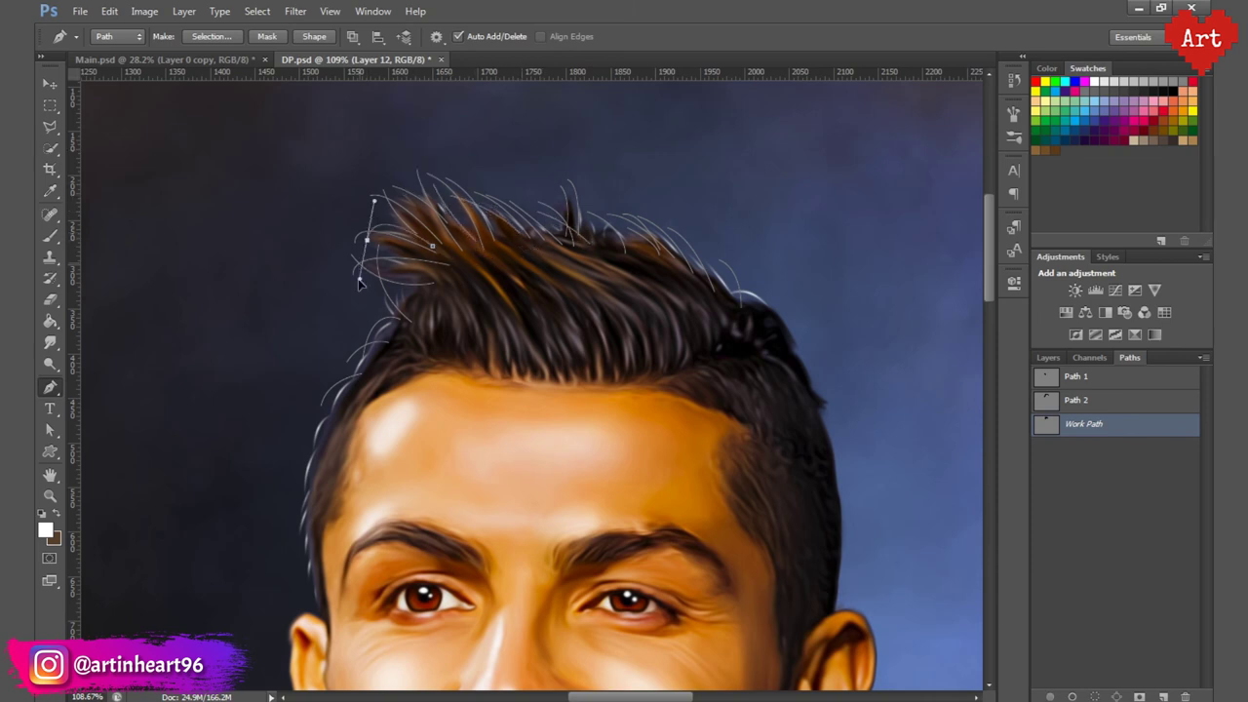
Step: Draw extra flyaway strand paths around the quiff's outer tip and beside the upright tuft
left_click(435, 226)
left_click_drag(388, 191, 357, 188)
left_click_drag(370, 286, 375, 261)
key("Escape")
left_click(642, 251)
mouse_move(597, 209)
left_mouse_down()
mouse_move(558, 193)
mouse_move(564, 176)
left_mouse_up()
key("Escape")
left_click(599, 246)
key("Escape")
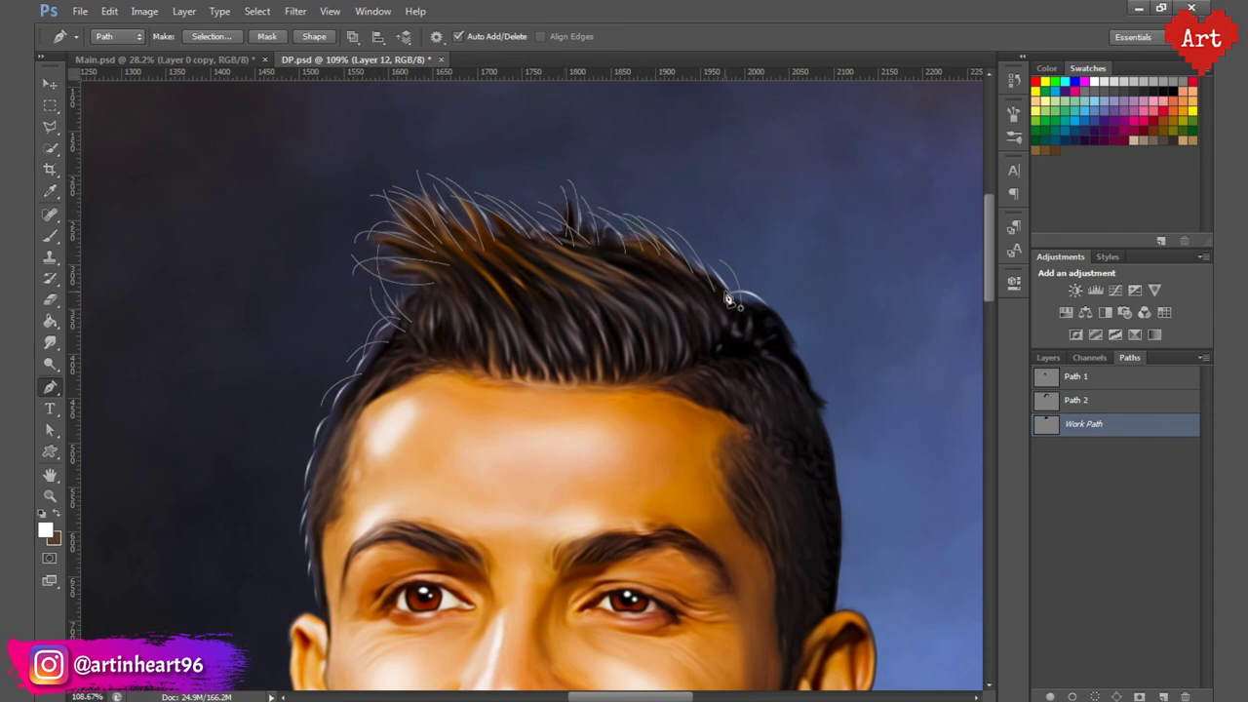
Step: Draw strand paths over the right rear of the crown and down the back curve of the hair
left_click(734, 302)
left_click_drag(689, 251, 650, 234)
left_click_drag(792, 315, 818, 369)
left_click(746, 299)
key("Escape")
Step: Set the brush size to 2 px and stroke the hair-strand work path in white on Layer 12
right_click(1128, 430)
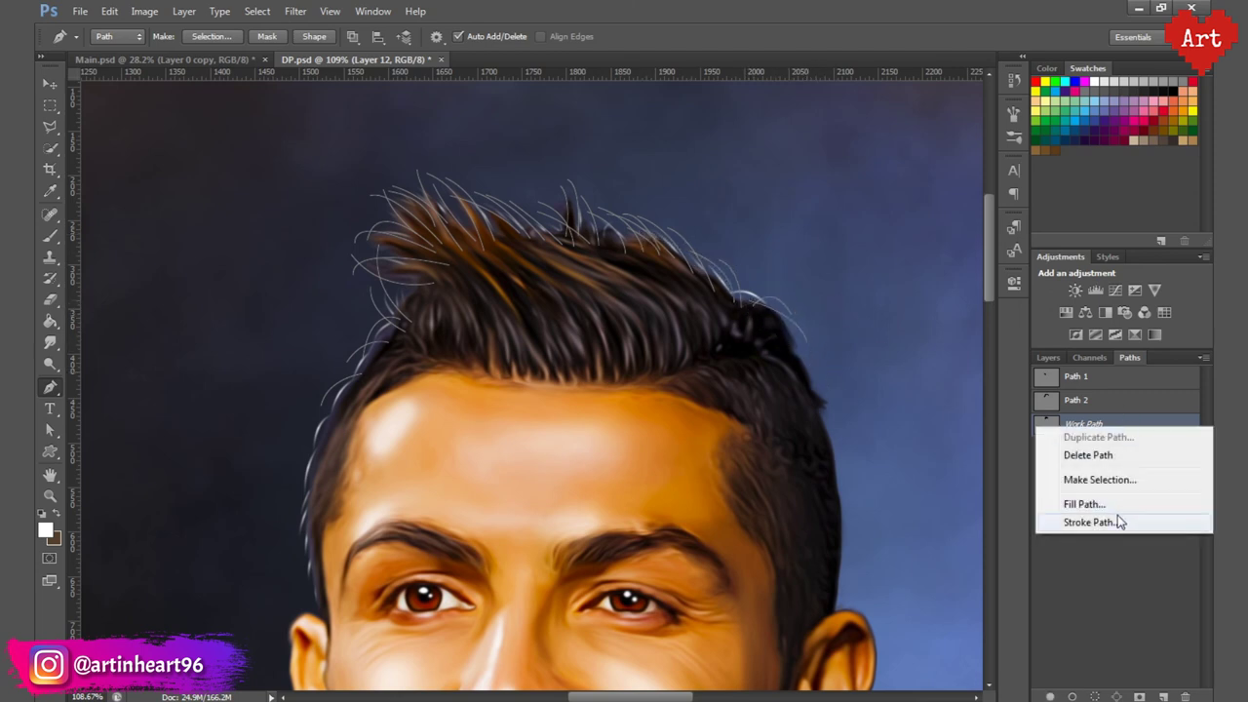
key("Escape")
key("b")
left_click(116, 36)
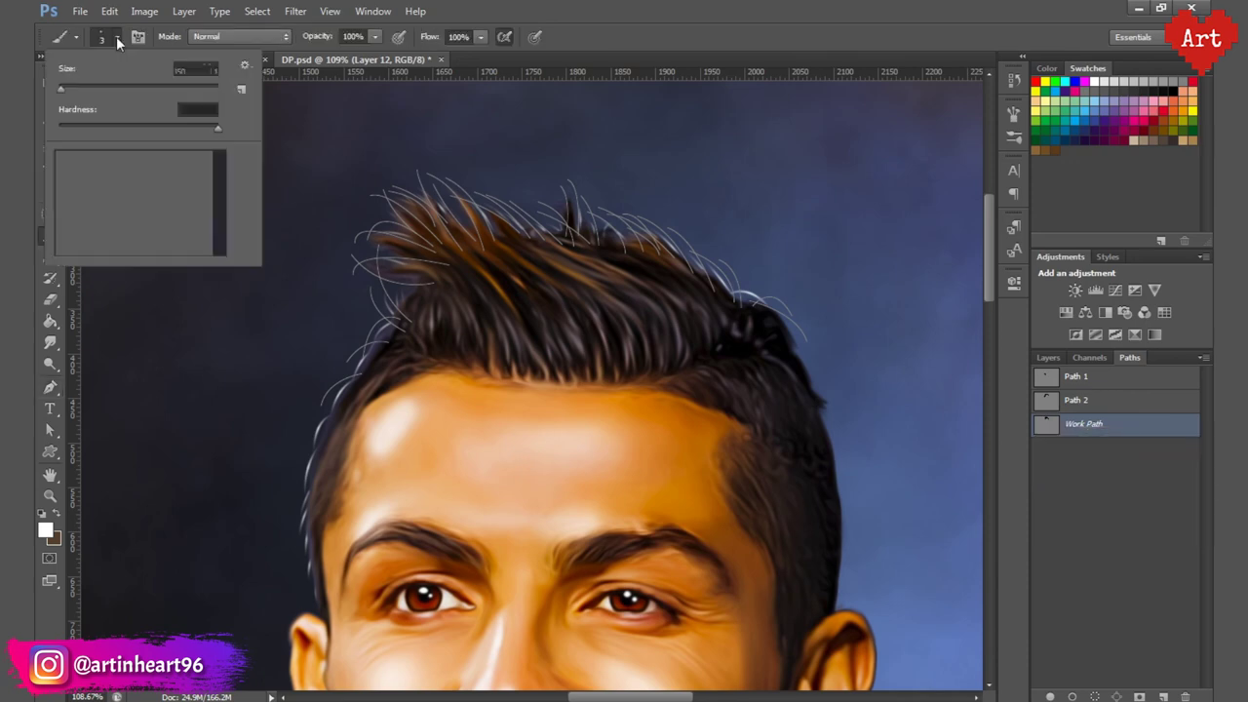
type("2")
key("Return")
right_click(1108, 431)
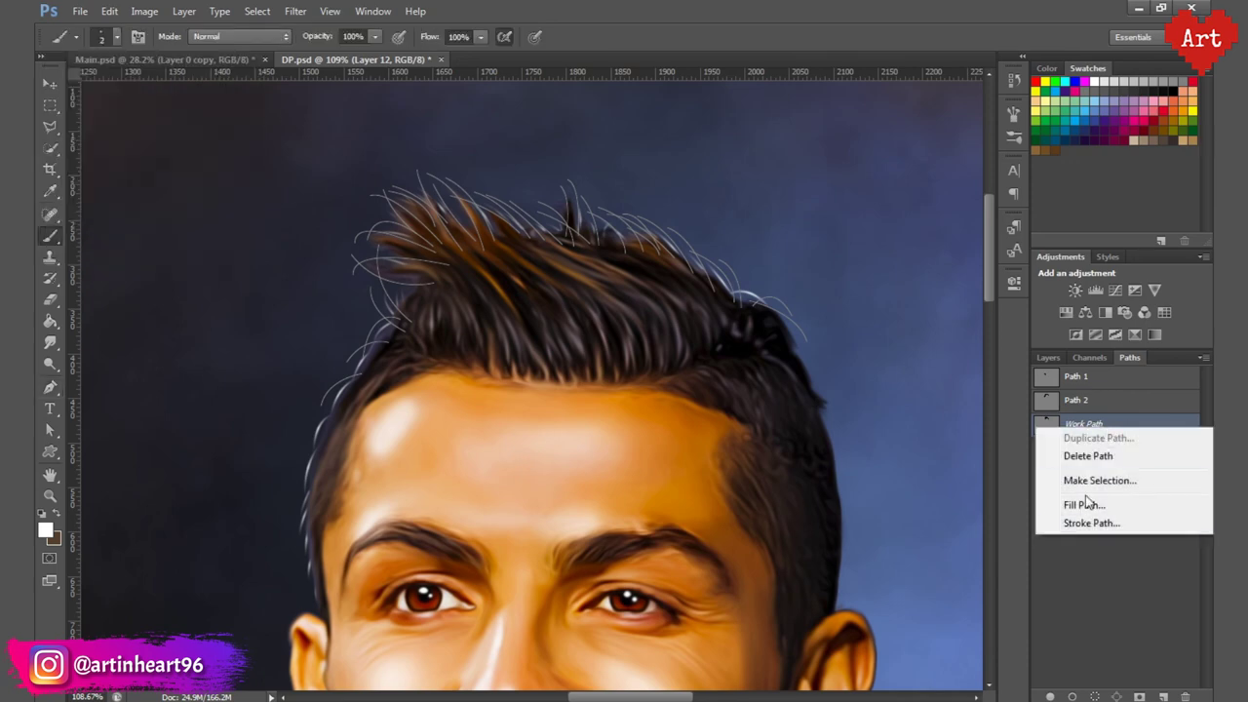
left_click(1092, 527)
left_click(731, 244)
left_click_drag(395, 243, 336, 232)
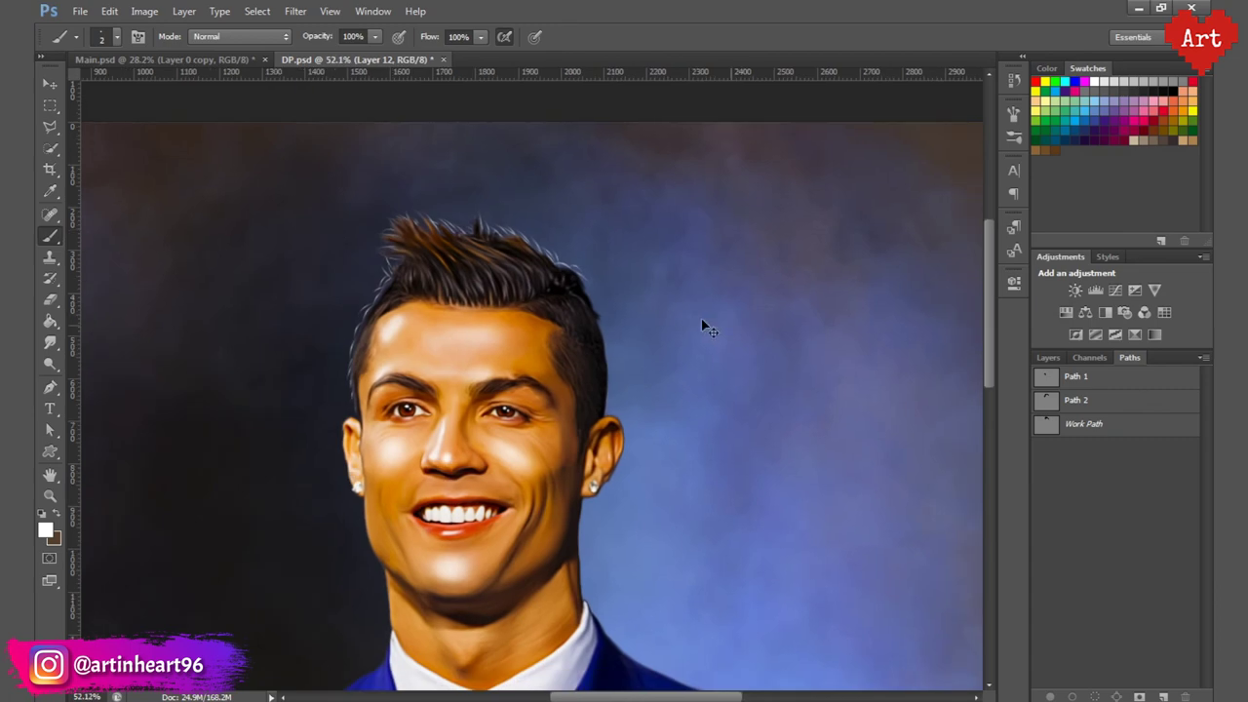
Step: Duplicate the two hair-strand layers, Layer 12 and Layer 11
left_click(1049, 358)
left_click(491, 401, "alt")
key("ctrl+0")
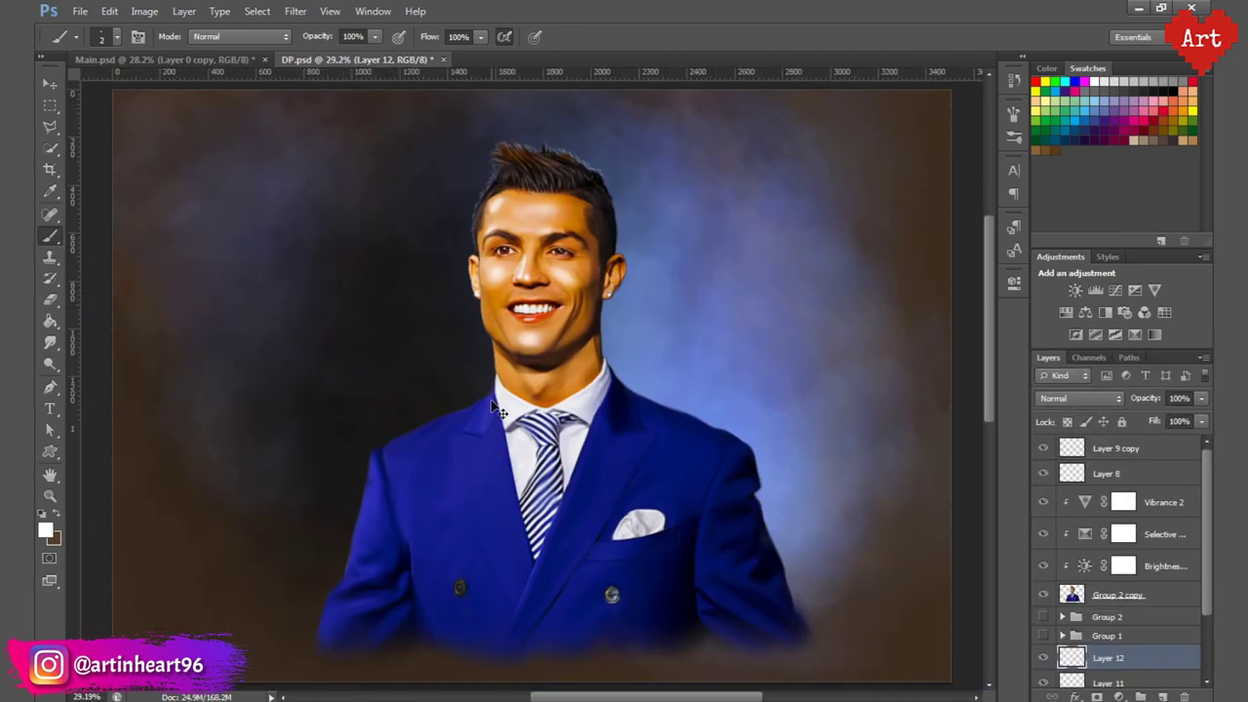
scroll(1128, 616, "down", 3)
left_click(1128, 604, "ctrl")
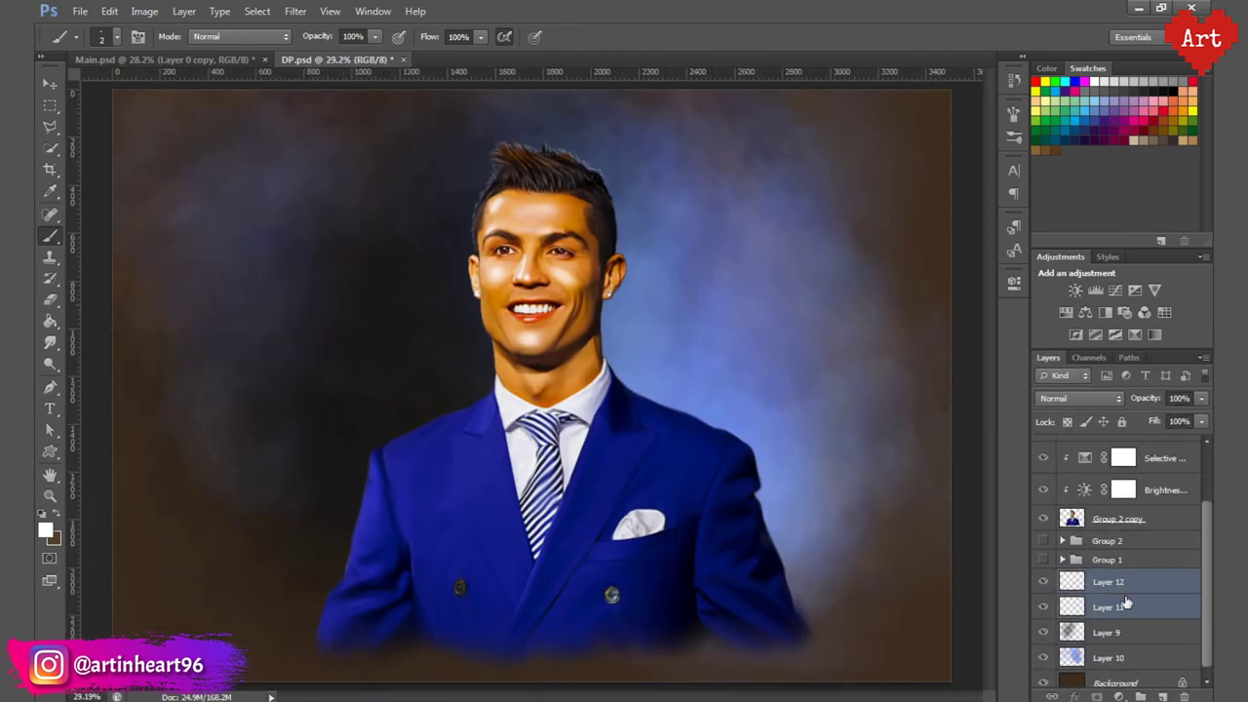
key("ctrl+j")
Step: Duplicate all four hair-strand layers together and delete every added copy, leaving only Layer 12 and Layer 11
left_click(1134, 634)
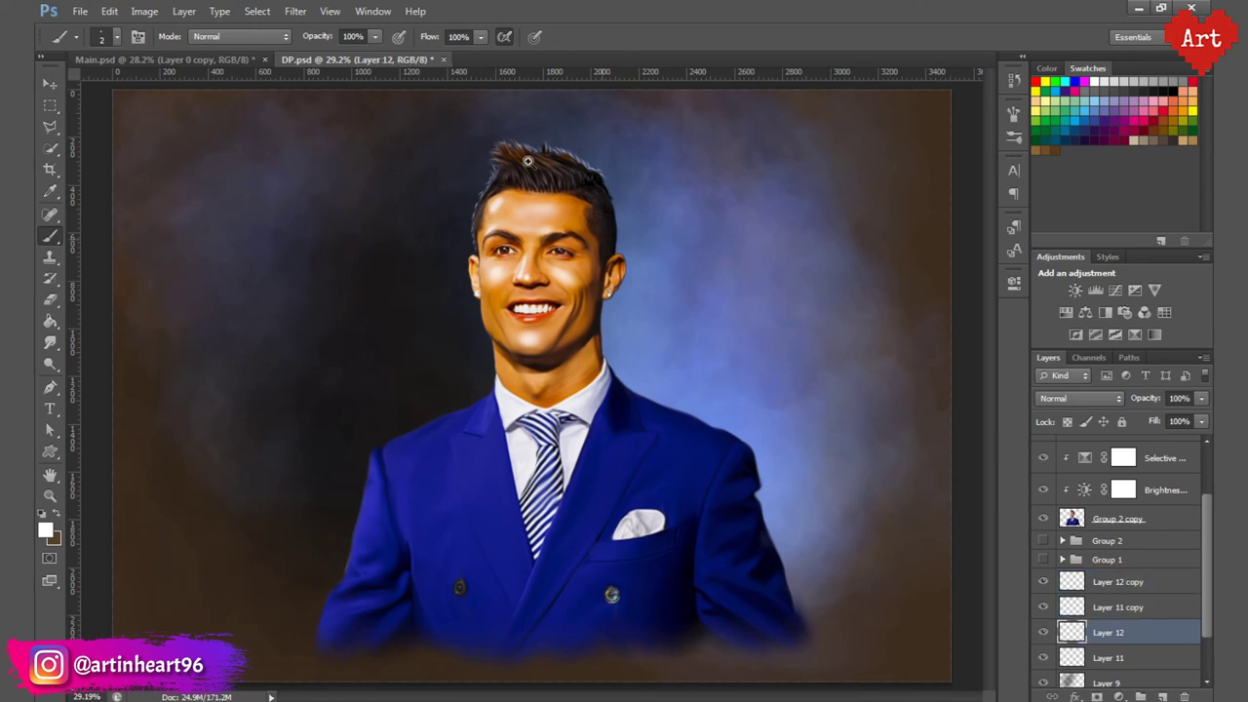
scroll(529, 163, "up", 5)
scroll(1169, 641, "down", 2)
left_click(1134, 531)
left_click(1145, 606, "shift")
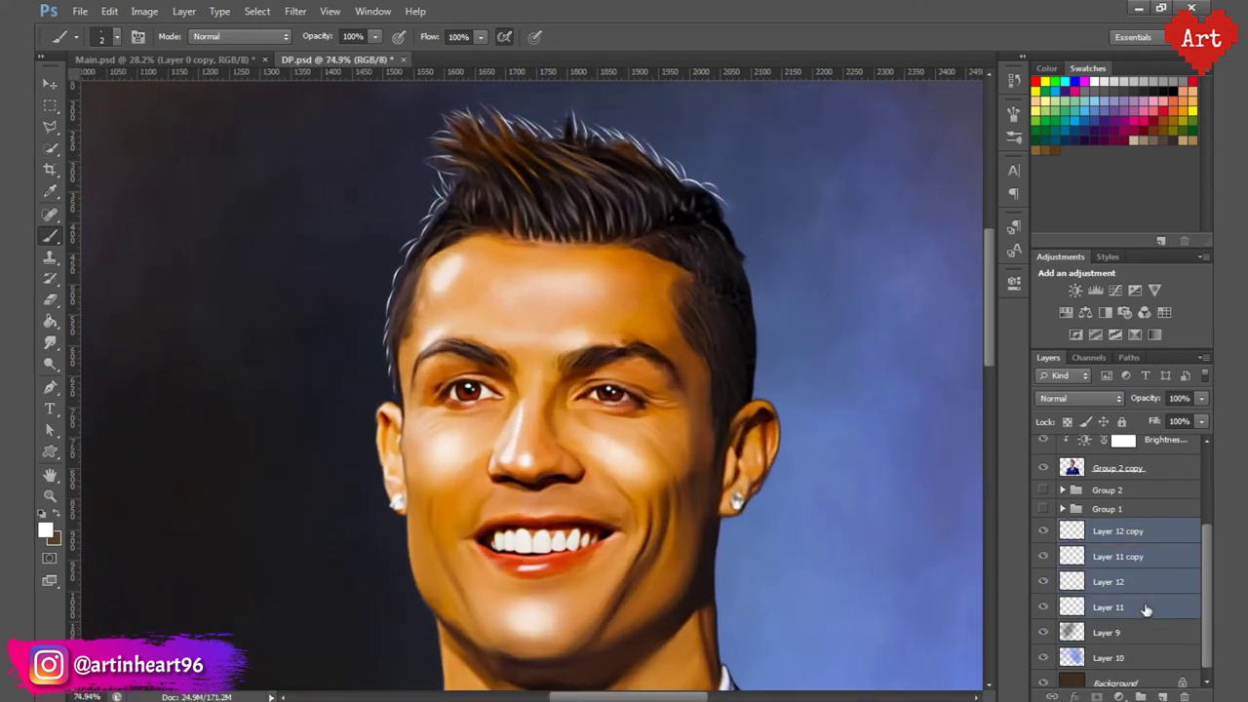
key("ctrl+j")
scroll(624, 303, "down", 5)
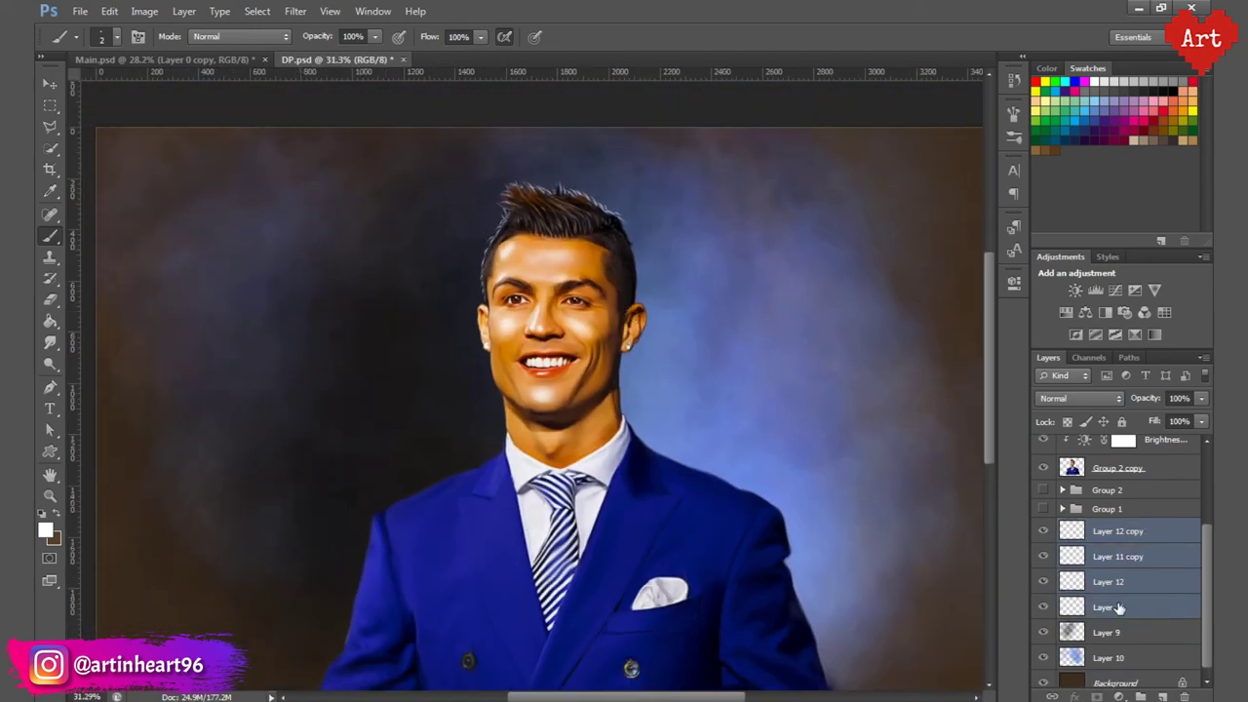
key("Delete")
Step: Give Layer 11 a Color Overlay in a light blue sampled from the backdrop and copy the effect to Layer 12
left_click(1139, 599)
right_click(1147, 602)
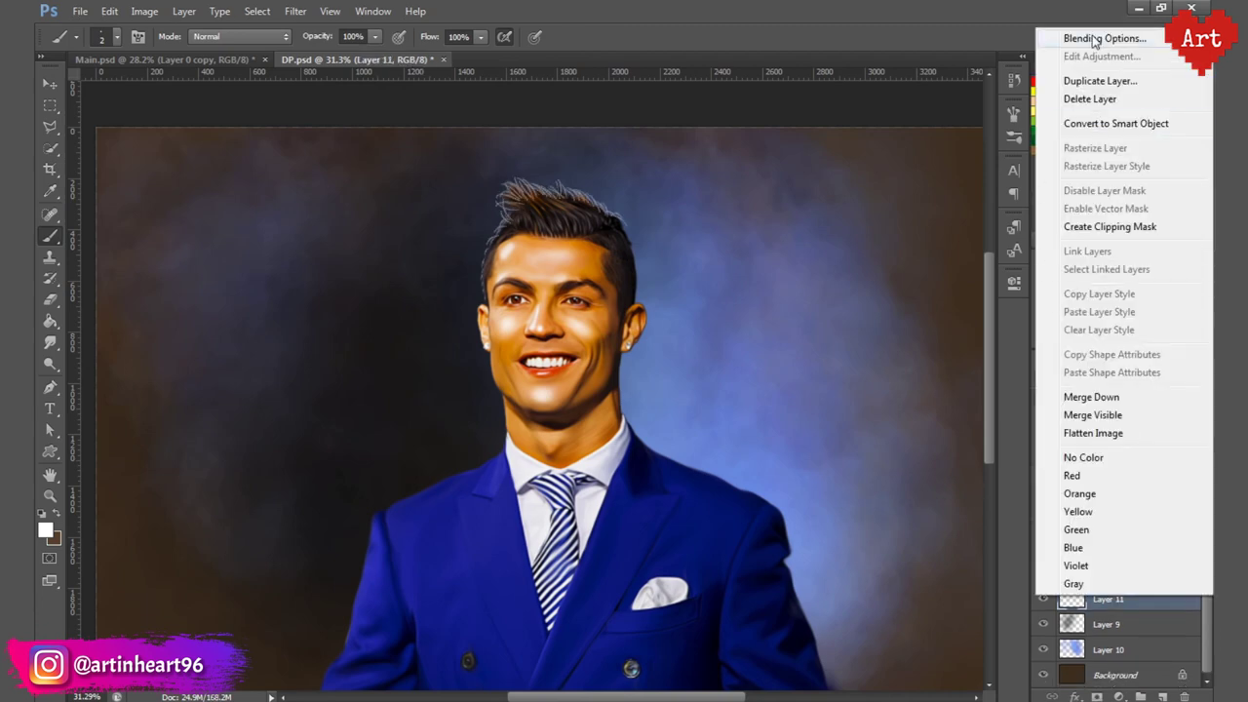
left_click(1102, 37)
left_click(807, 343)
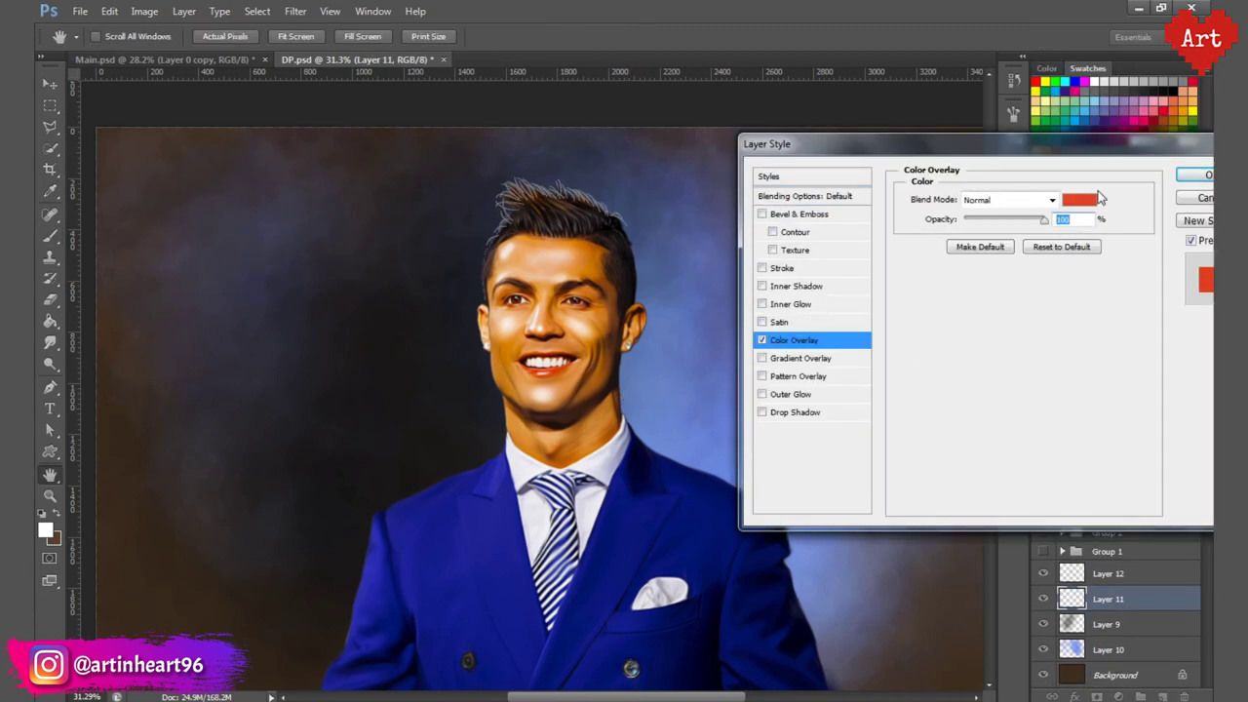
left_click(1082, 201)
left_click(693, 351)
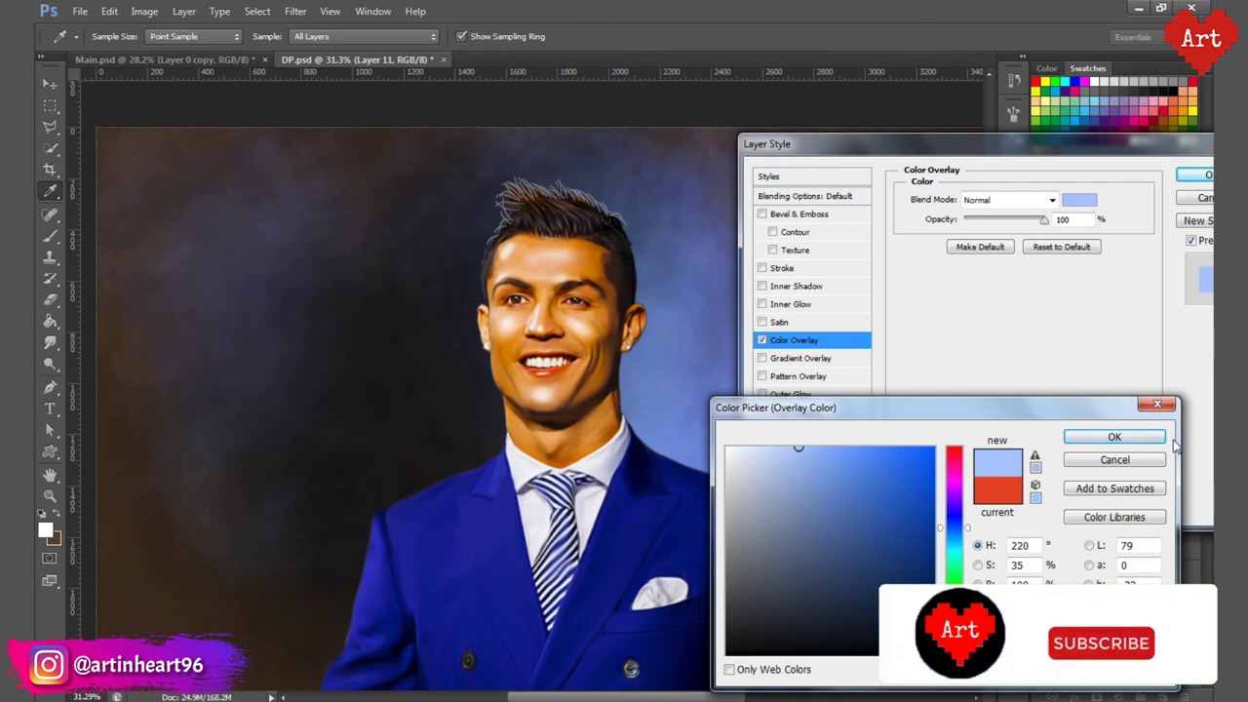
left_click(1114, 437)
left_click(1196, 175)
left_click_drag(1182, 601, 1103, 574)
Step: Duplicate Layer 12 and Layer 11 together twice to strengthen the overlaid hair strands
left_click(1109, 573)
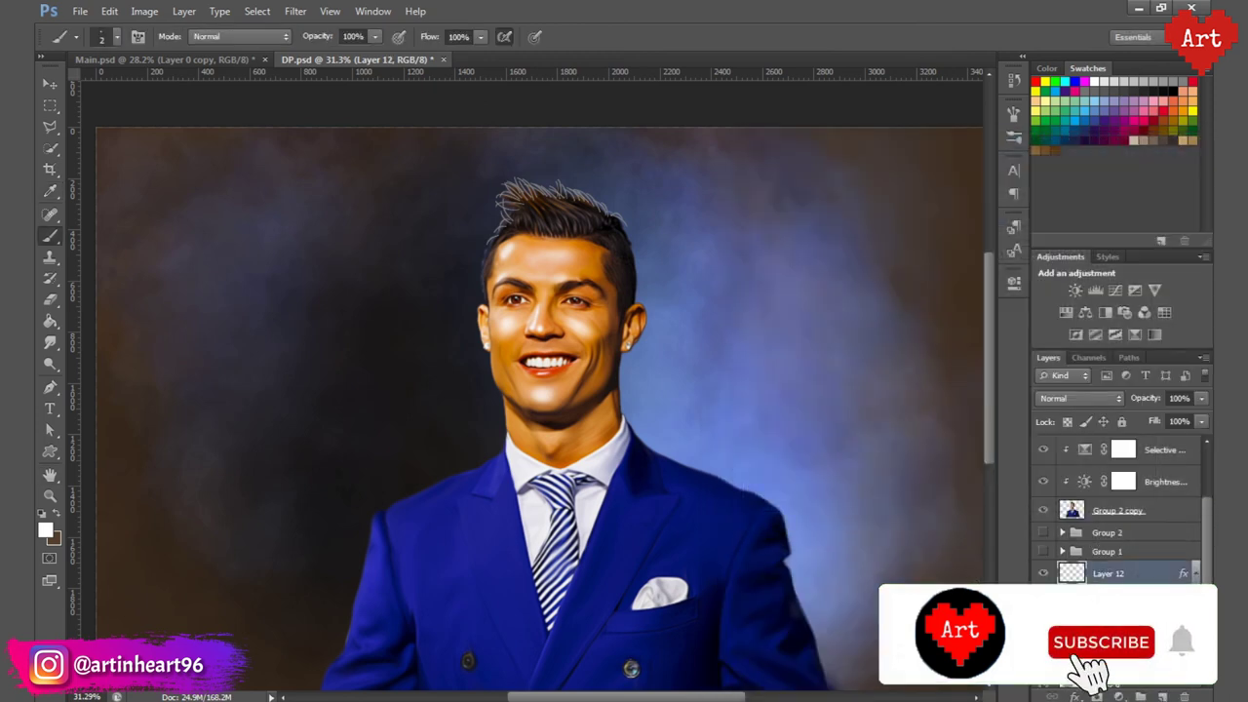
left_click(1108, 631, "ctrl")
key("ctrl+j")
key("v")
key("ctrl+j")
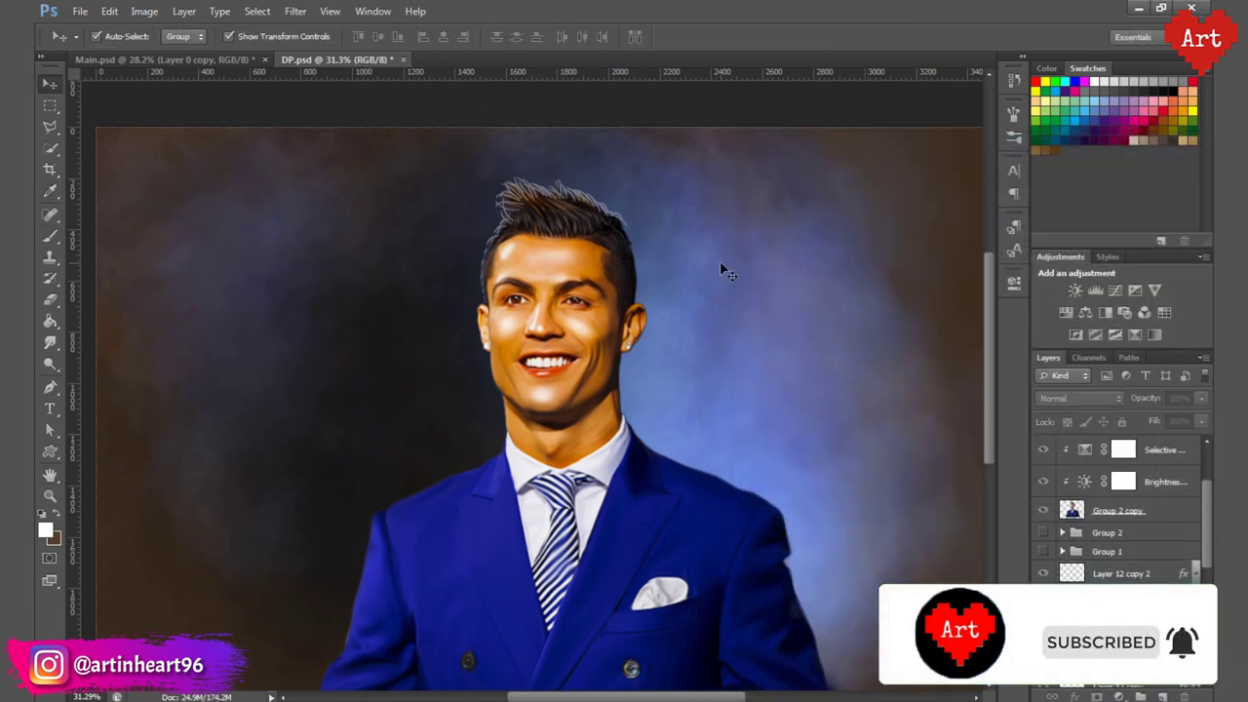
Step: Hide the Color Overlay effect on Layer 12 copy 2 and Layer 11 copy 2
left_click(1127, 357)
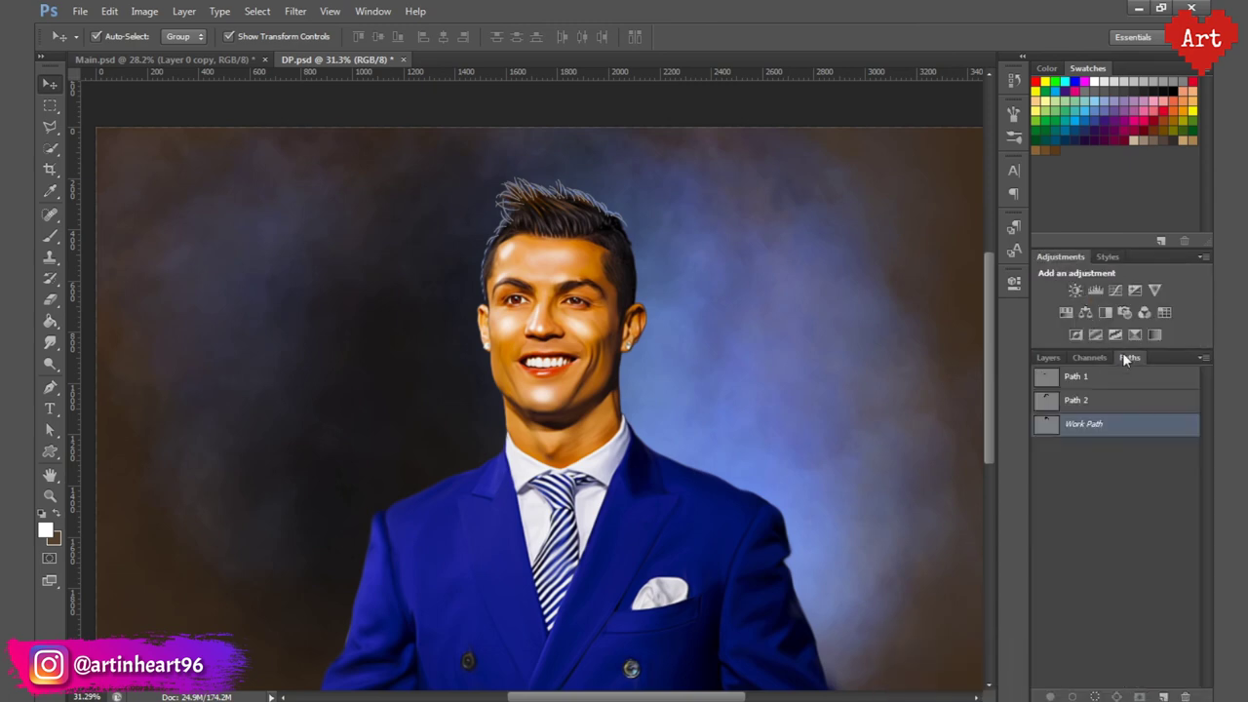
left_click(1048, 359)
scroll(1125, 573, "down", 1)
left_click_drag(589, 199, 613, 272)
scroll(612, 272, "down", 1)
scroll(1090, 532, "down", 1)
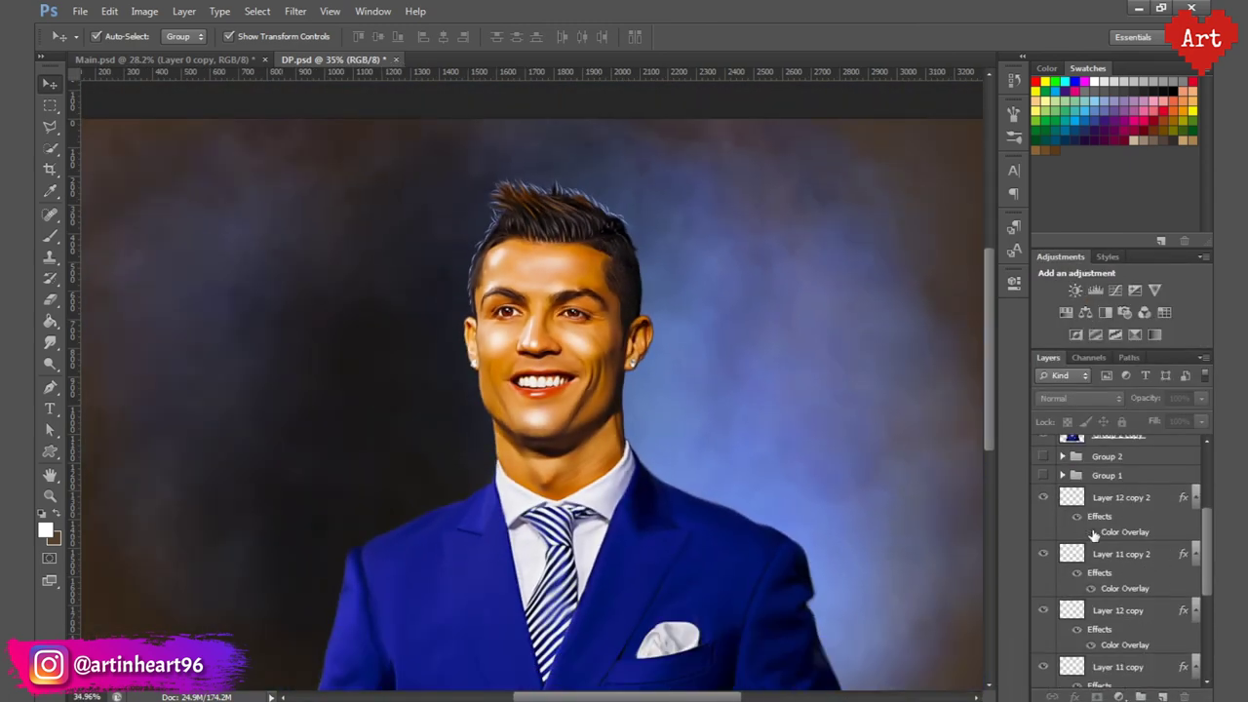
scroll(597, 292, "up", 4)
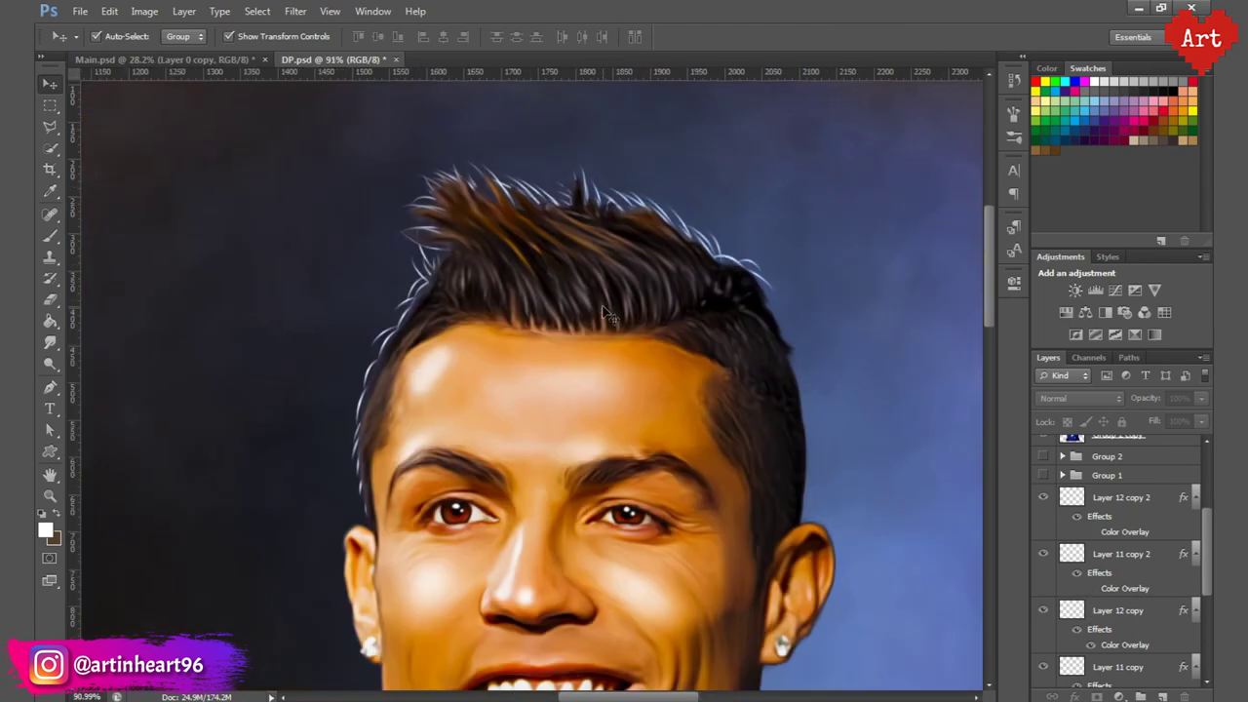
Step: Group all the hair-strand layers, from Layer 12 copy 2 down to Layer 11, into a new group
scroll(602, 306, "down", 5)
left_click(1122, 498)
scroll(1151, 568, "down", 3)
scroll(1151, 571, "down", 1)
left_click(1134, 605, "shift")
left_click(1204, 358)
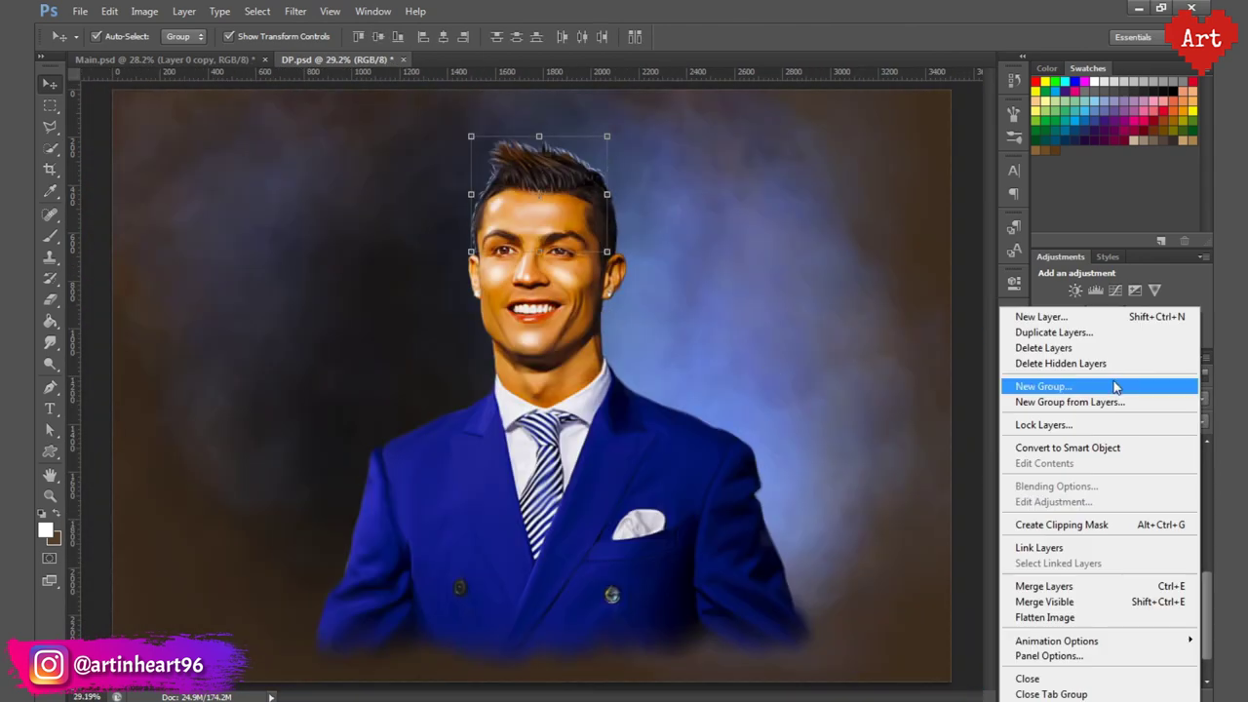
left_click(1112, 400)
left_click(775, 234)
Step: Duplicate the hair-strand group, hide the original and merge the copy into a single layer
key("ctrl+j")
left_click(1043, 622)
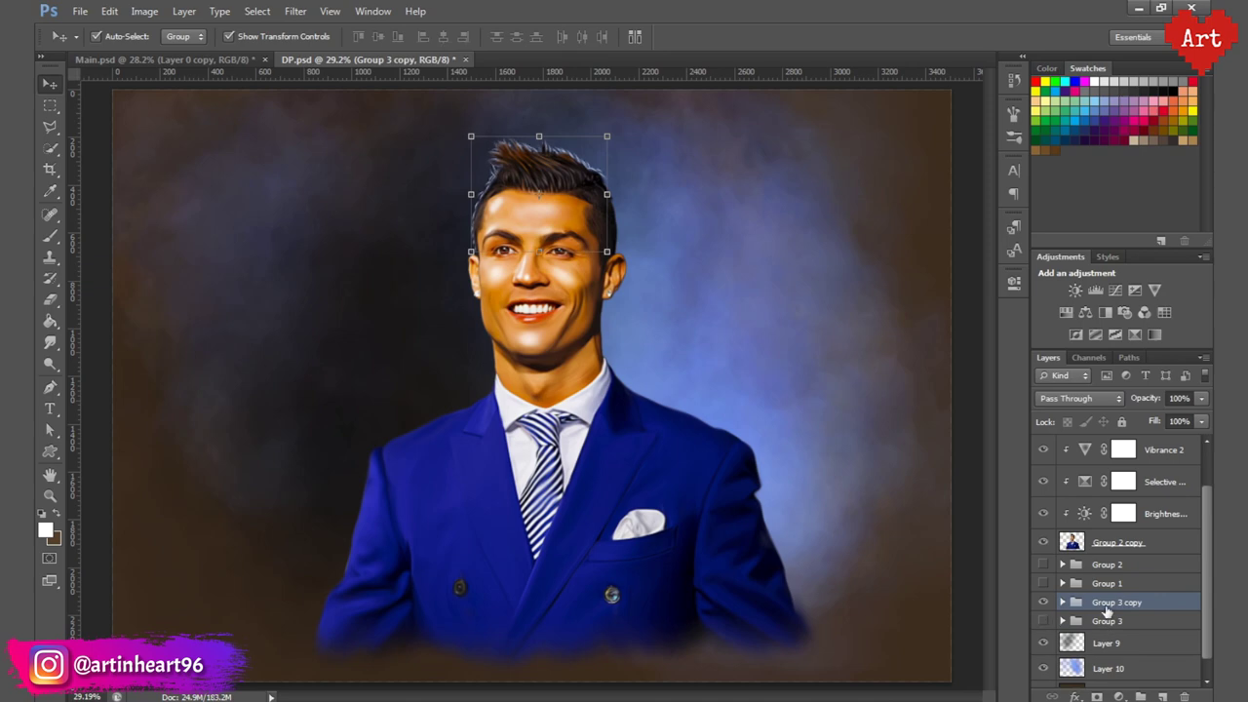
right_click(1107, 606)
left_click(1109, 444)
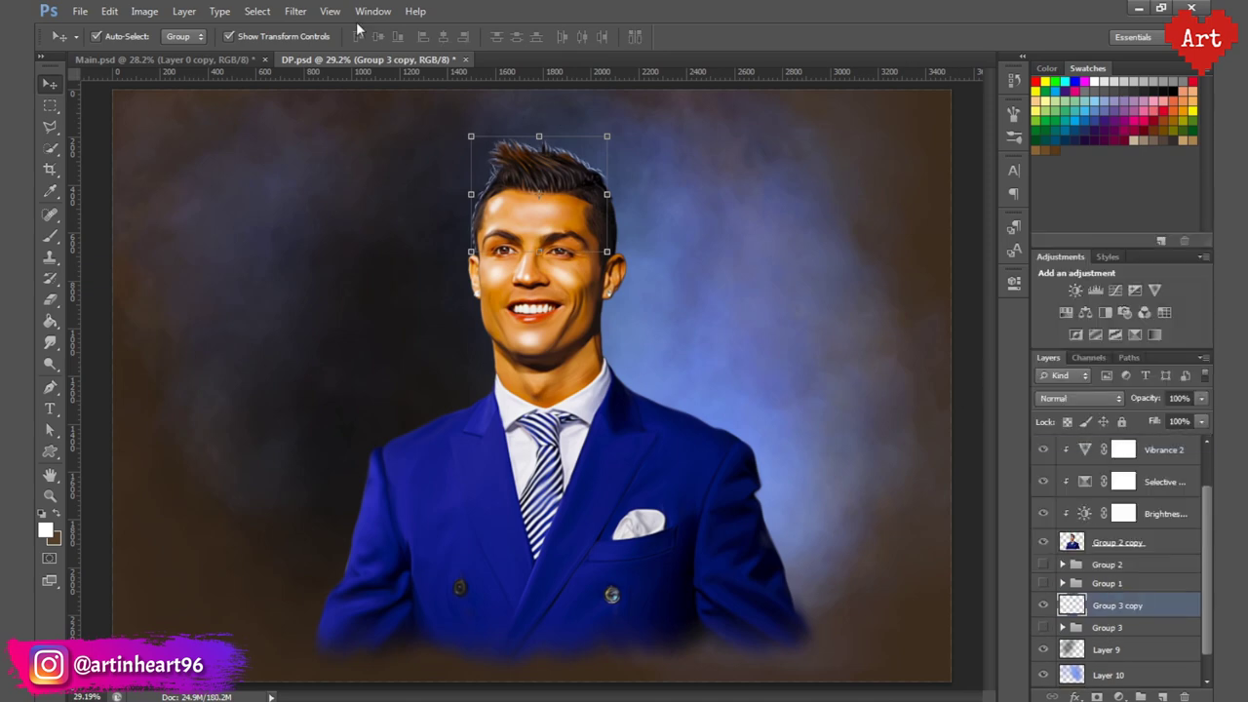
Step: Apply a 0.8 px Gaussian Blur to the merged hair-strand layer and deselect it
left_click(296, 11)
mouse_move(321, 172)
left_click(526, 209)
left_click(608, 175, "ctrl")
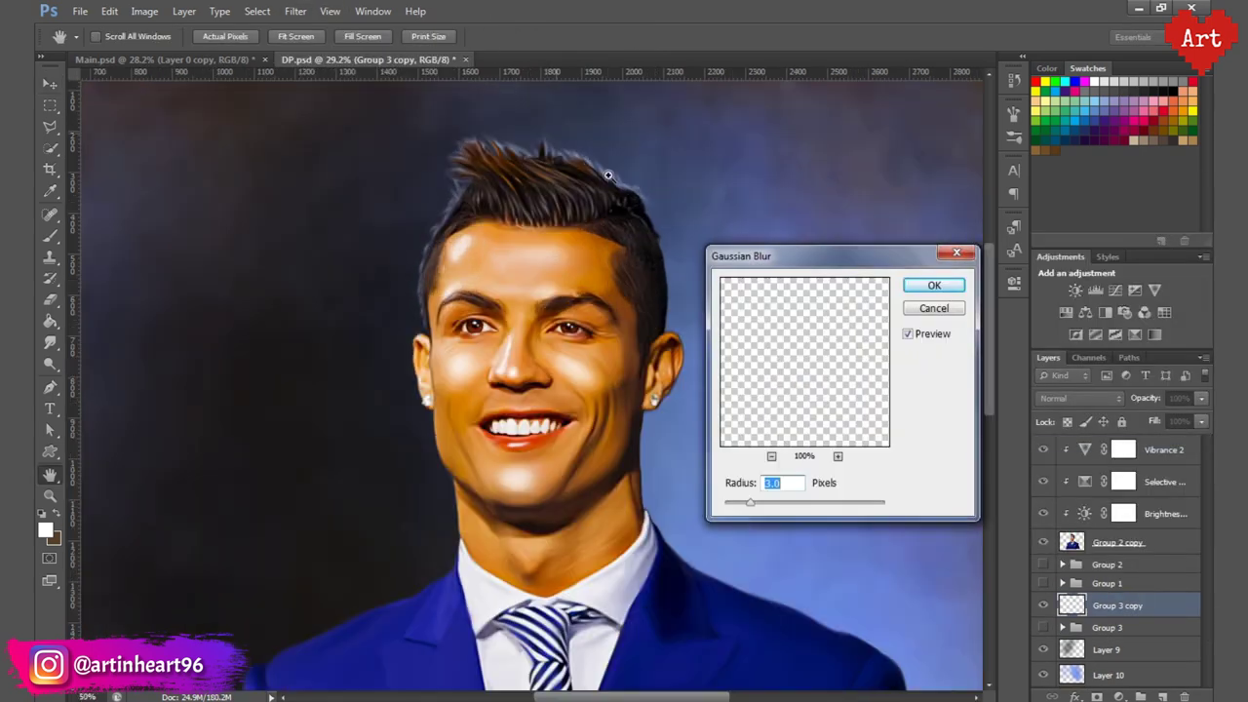
left_click(658, 154, "ctrl")
type("0.5")
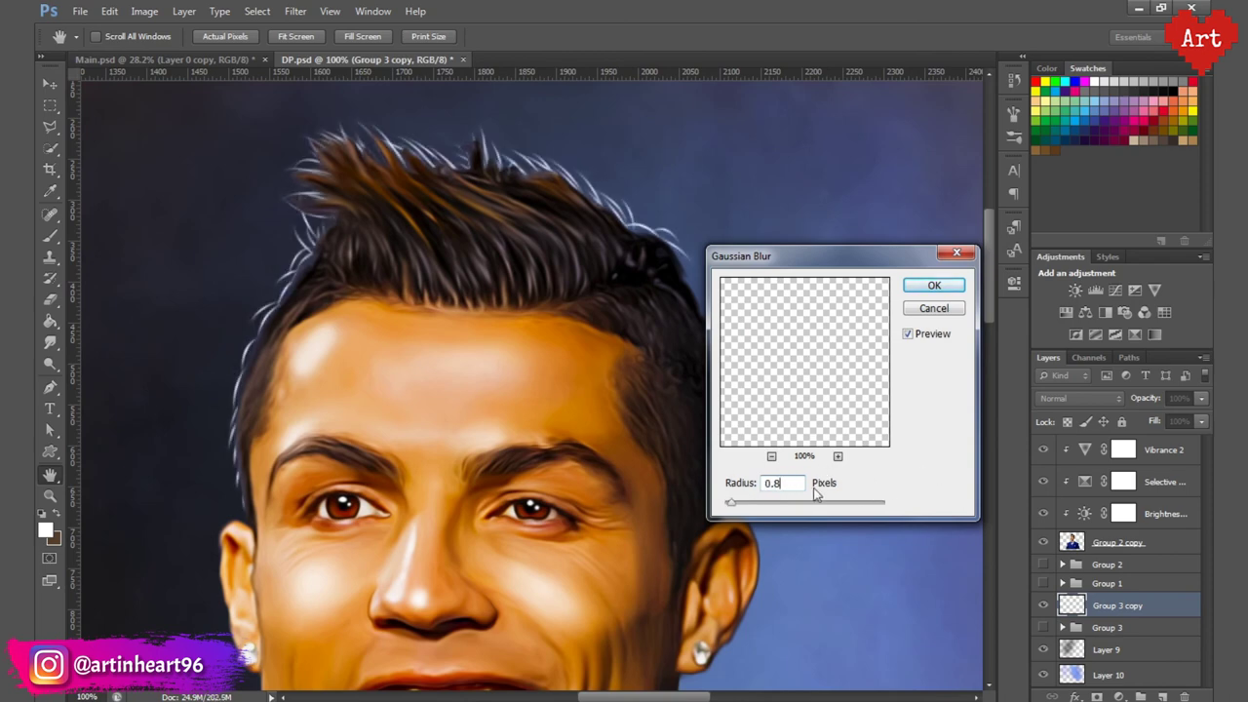
left_click(933, 285)
key("v")
key("ctrl+0")
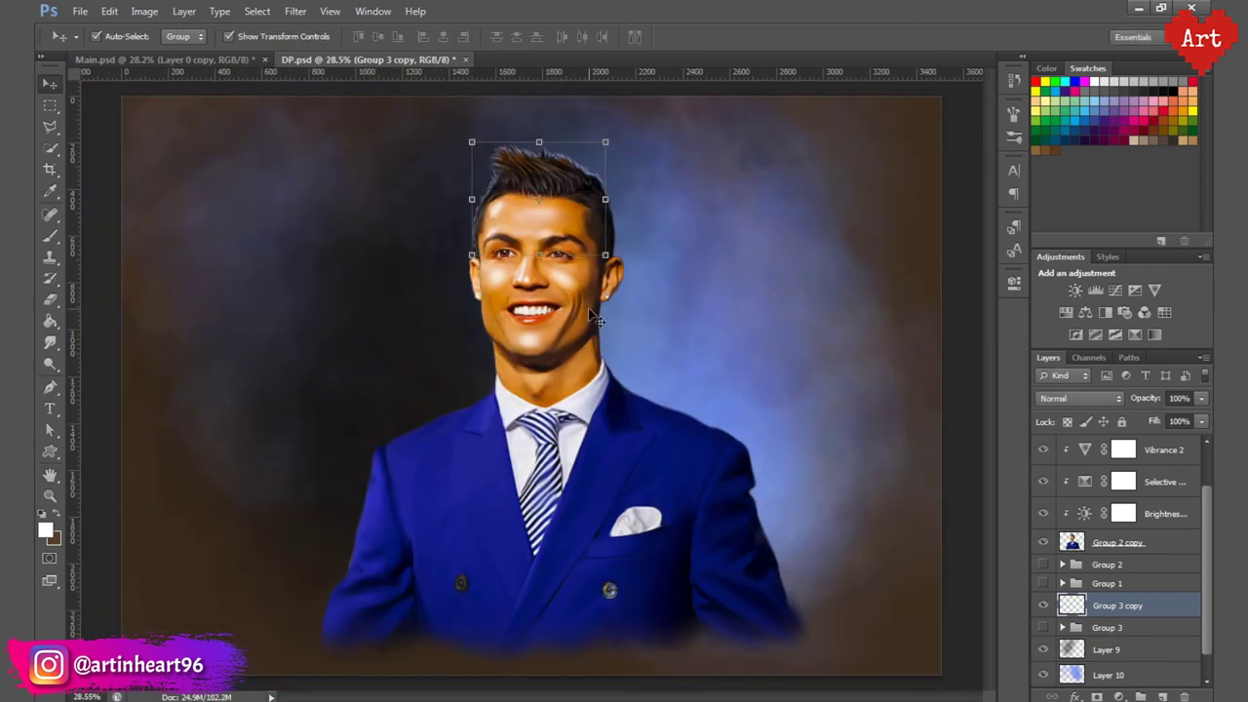
left_click(973, 445)
Step: Sample the backdrop's brown as the foreground colour, darken it slightly and fill the Background layer with it
scroll(1160, 666, "down", 2)
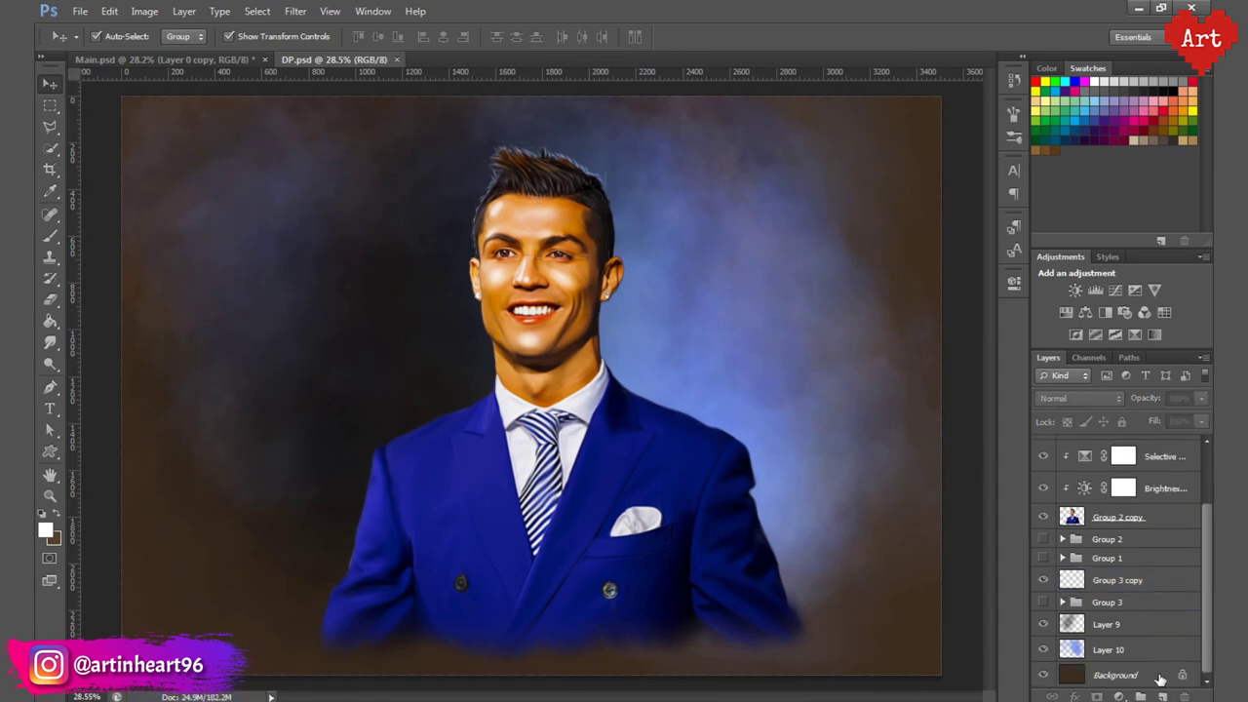
left_click(1160, 677)
key("i")
left_click(148, 629)
left_click(44, 530)
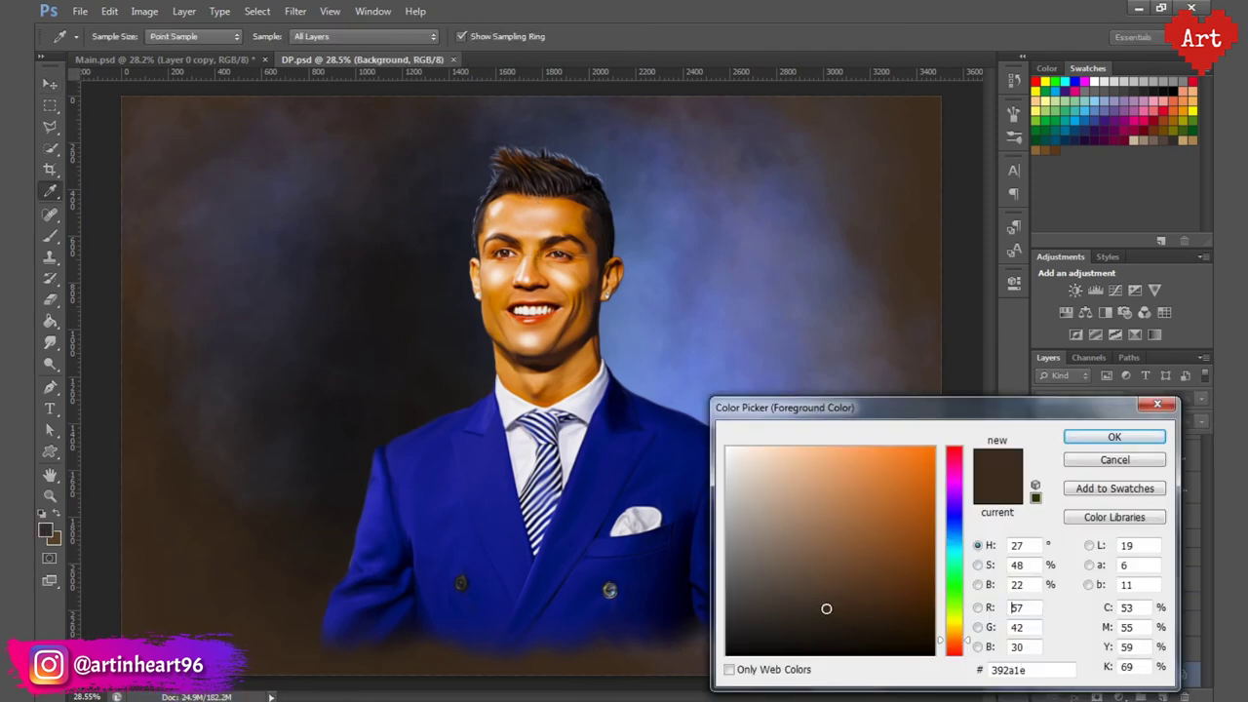
left_click(823, 617)
left_click(1076, 441)
key("g")
left_click(838, 651)
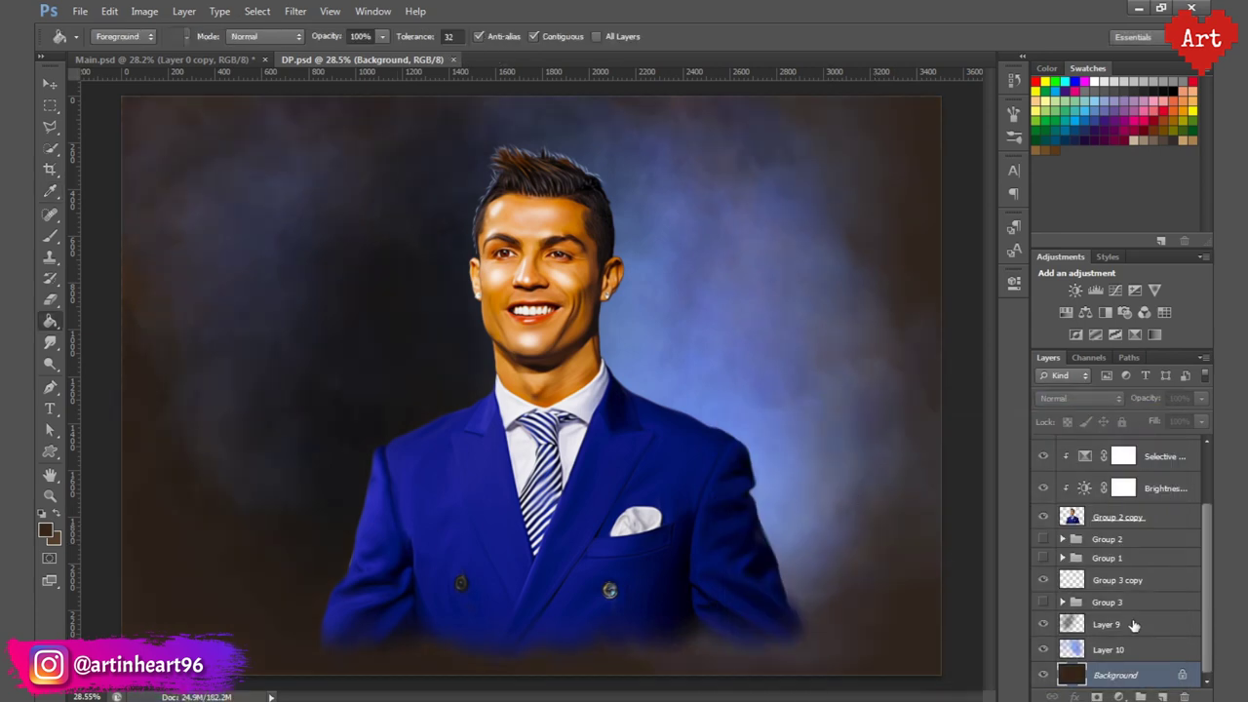
left_click(1112, 650)
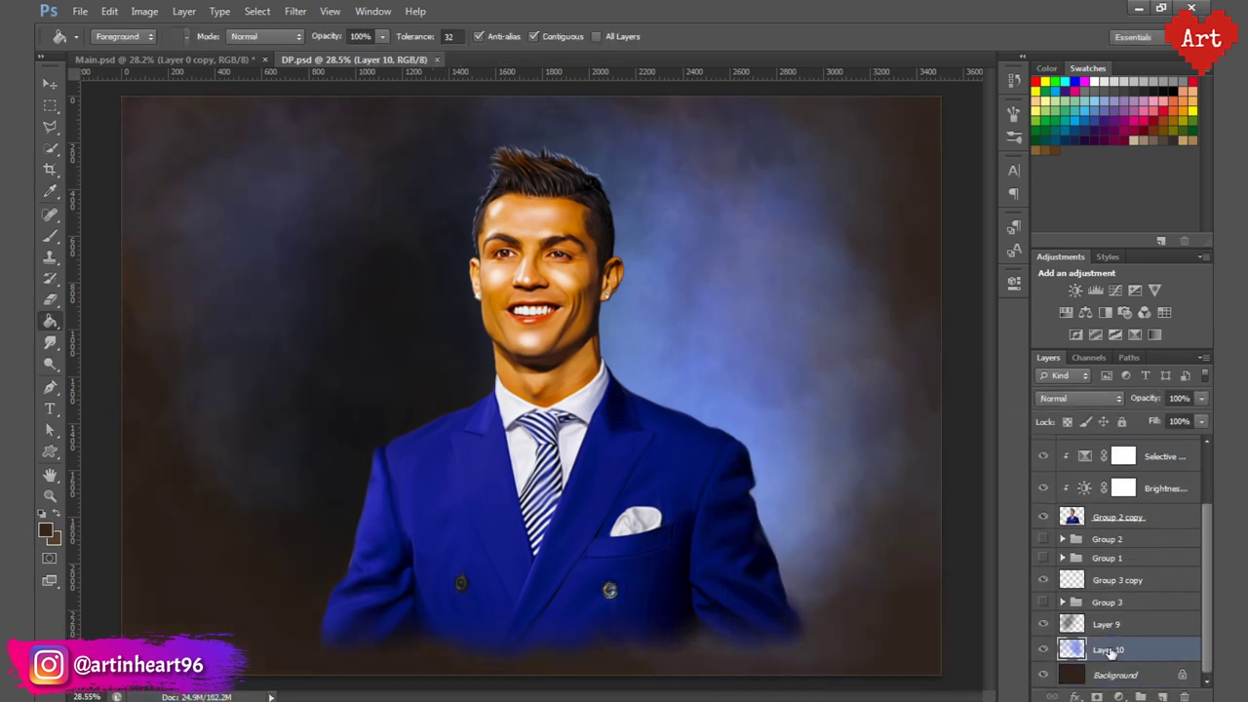
left_click(1118, 697)
left_click(1073, 502)
left_click(1013, 286)
key("Delete")
Step: Add a Vibrance adjustment clipped to Layer 10 with vibrance and saturation both at +30
left_click(1119, 697)
left_click(1092, 487)
left_click(870, 549)
left_click_drag(874, 338, 908, 334)
left_click(973, 326)
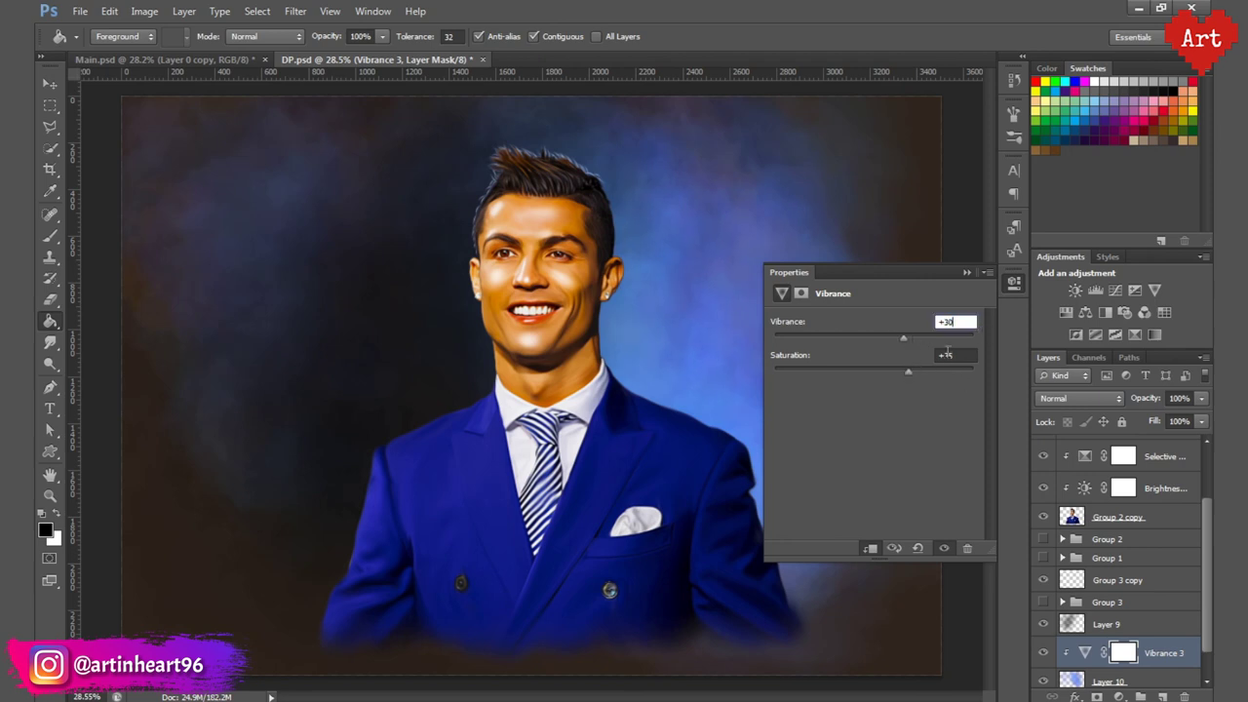
key("Tab")
left_click(1013, 283)
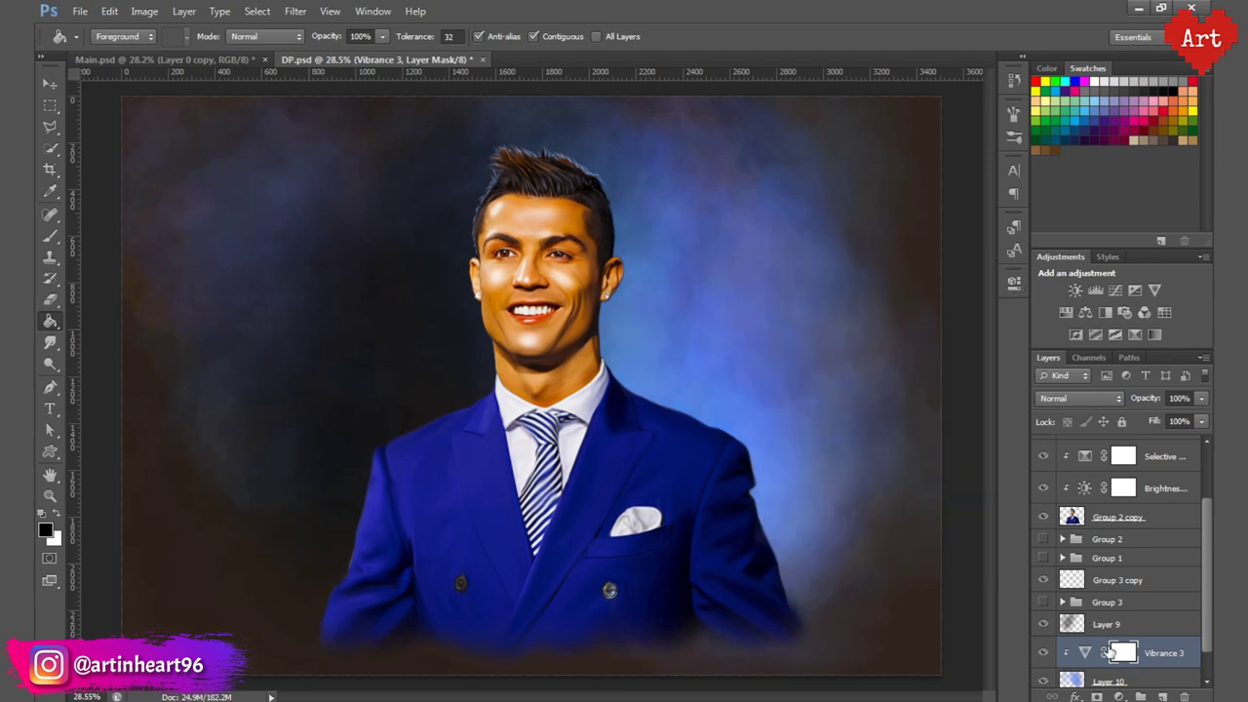
Step: Add a clipped Brightness/Contrast adjustment above Vibrance 3 with brightness 35 and contrast 12, and hide it
left_click(1118, 696)
left_click(1084, 407)
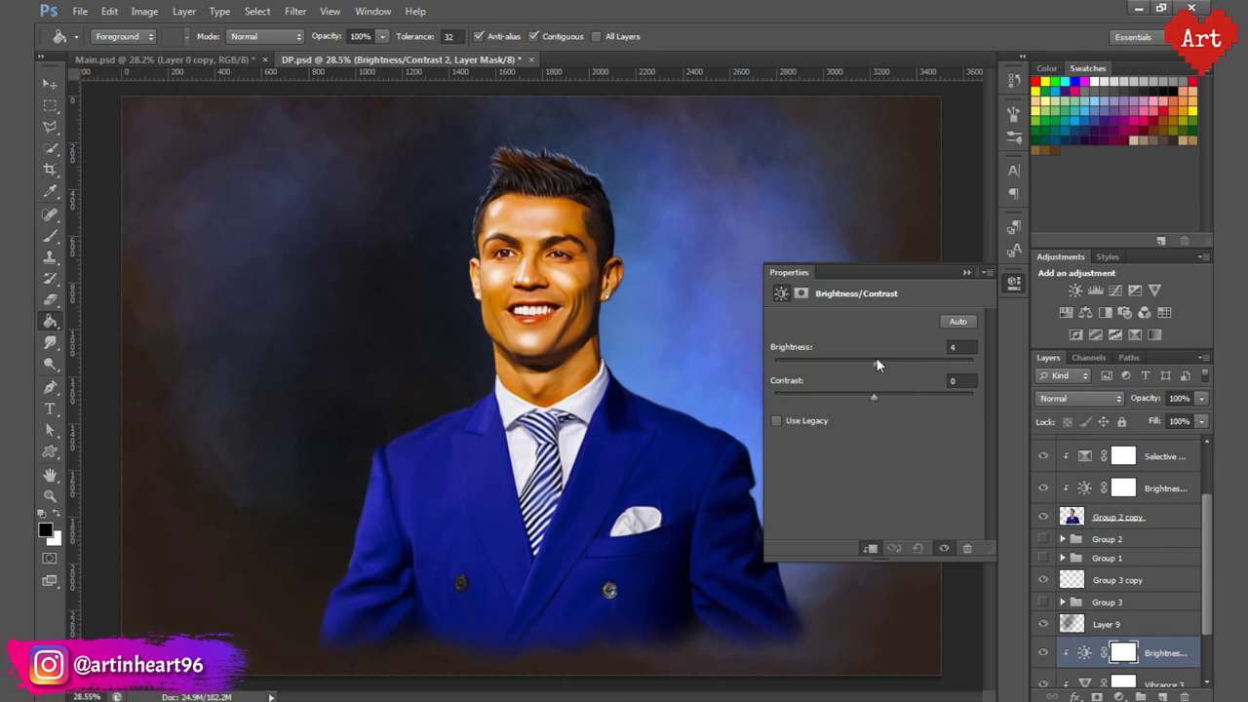
left_click_drag(876, 359, 890, 366)
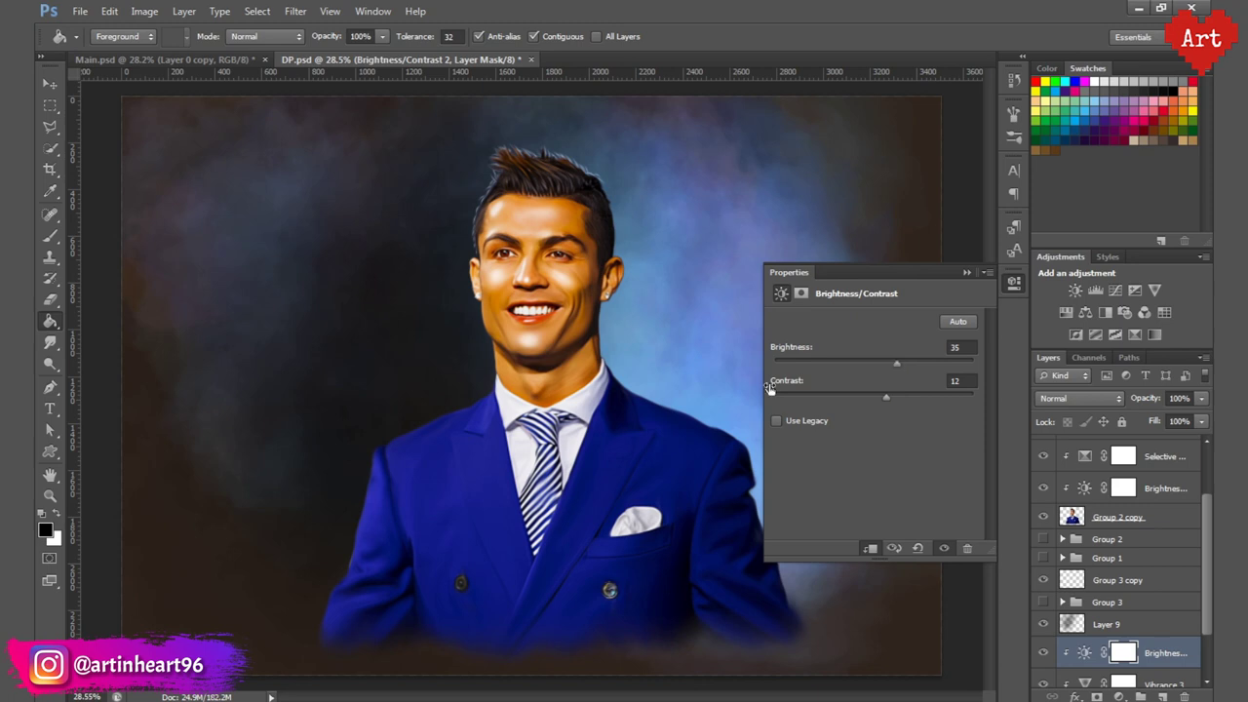
left_click(1014, 284)
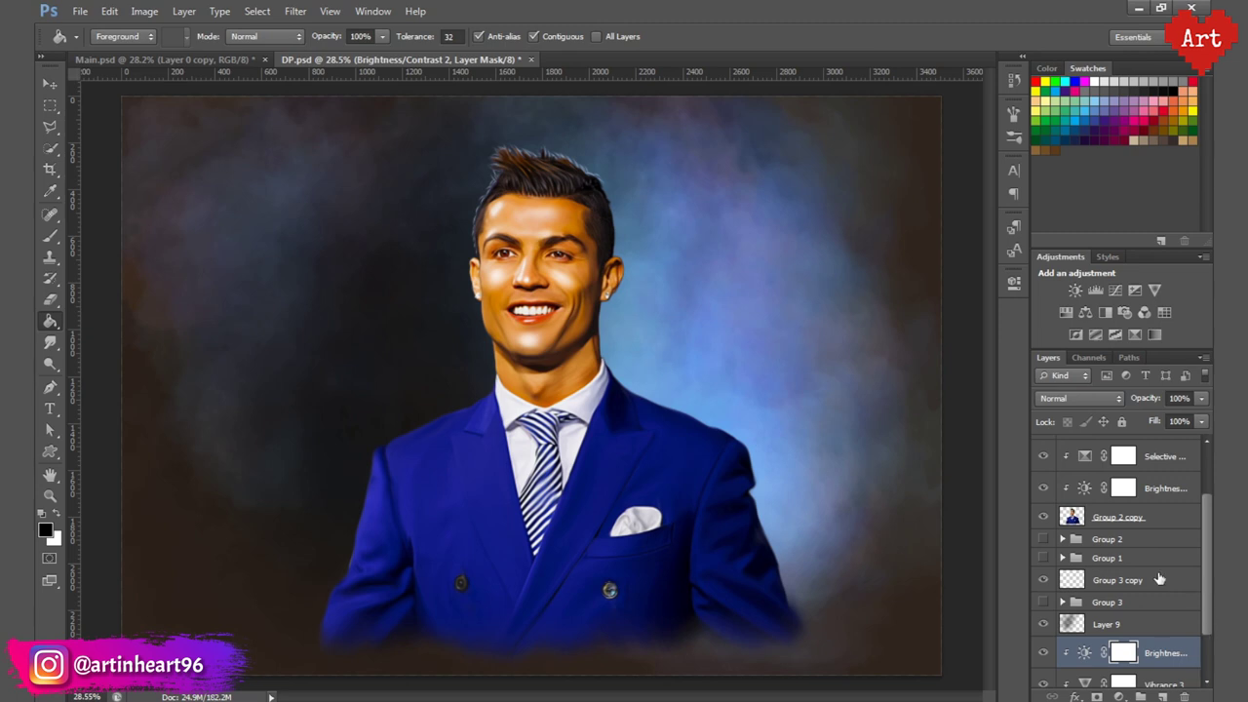
left_click(1045, 652)
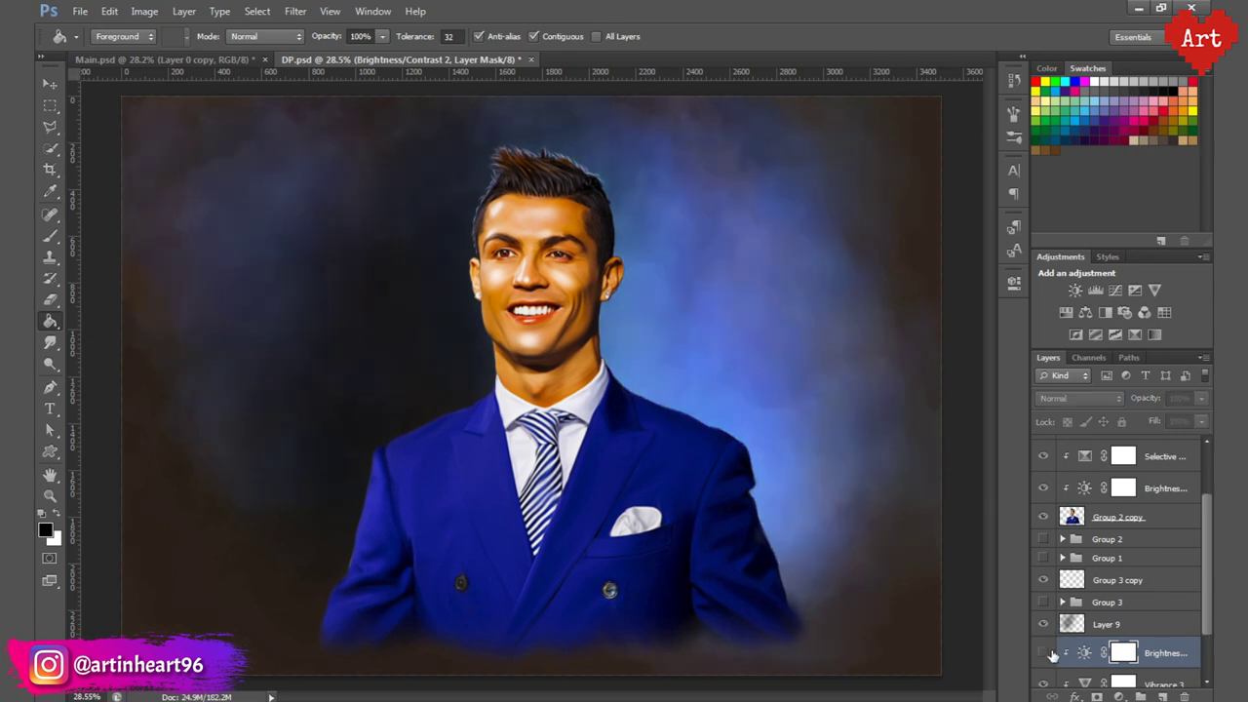
Step: Set both vibrance and saturation to +25 in the Vibrance 3 adjustment
scroll(1121, 605, "down", 2)
double_click(1084, 620)
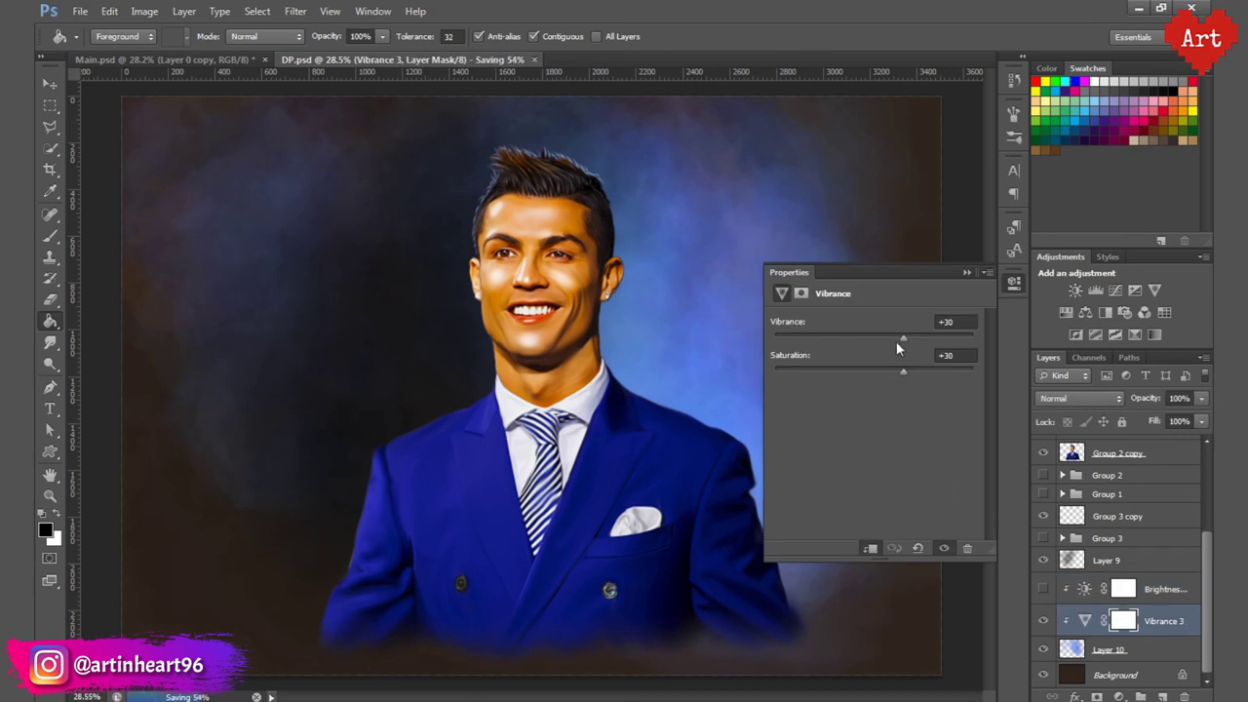
left_click(961, 357)
left_click(955, 323)
type("5")
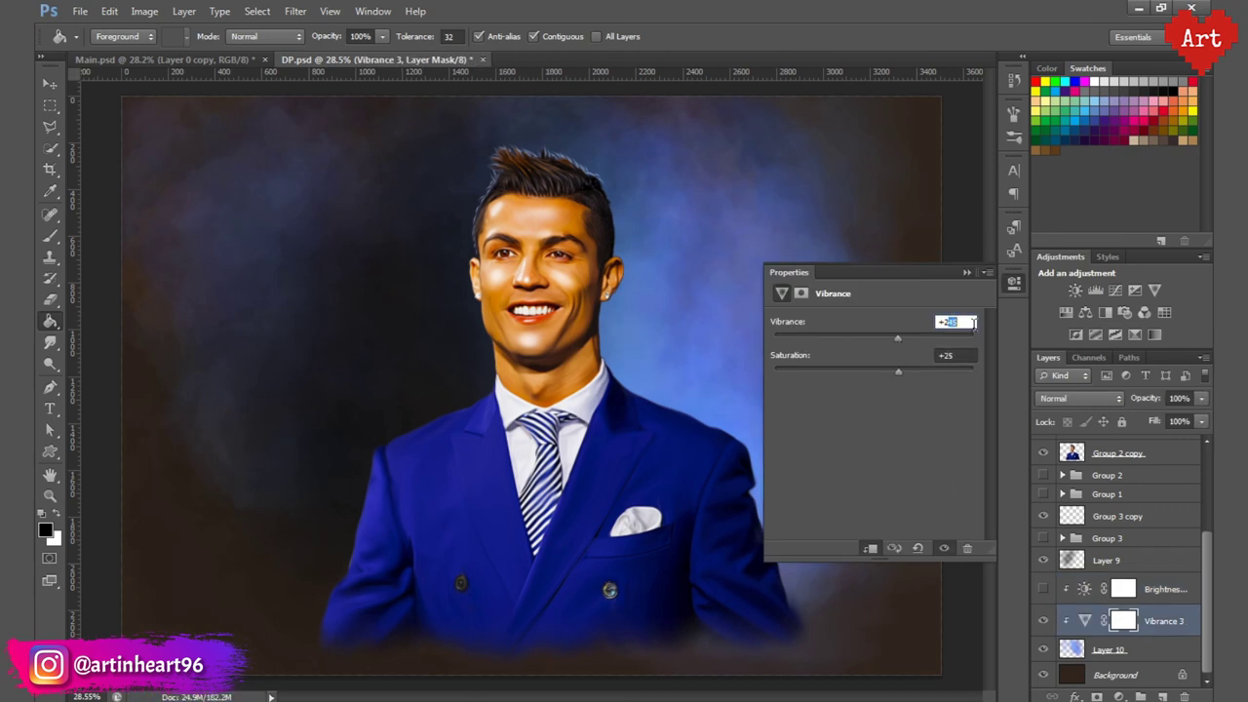
type("5")
key("Return")
left_click(1011, 289)
Step: Darken the backdrop around the head on Layer 9 with a black textured brush at 10% opacity, enlarged to 1600 px
left_click(1112, 563)
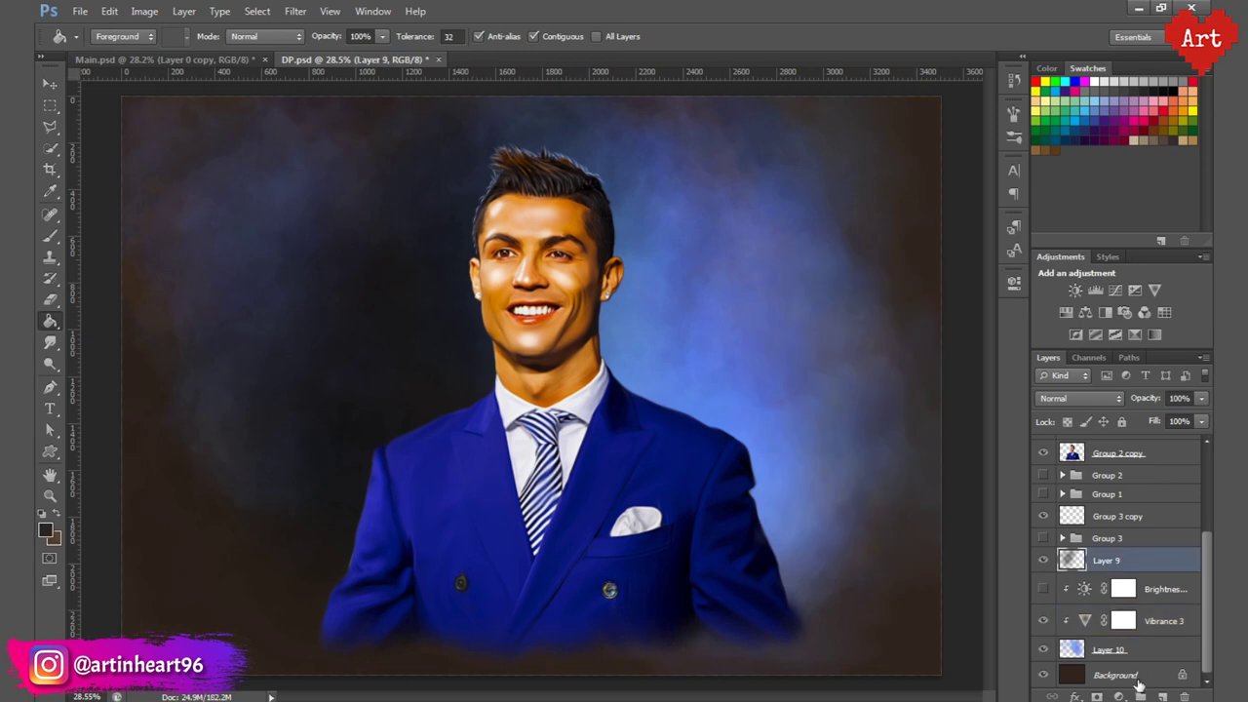
left_click(51, 236)
left_click(105, 42)
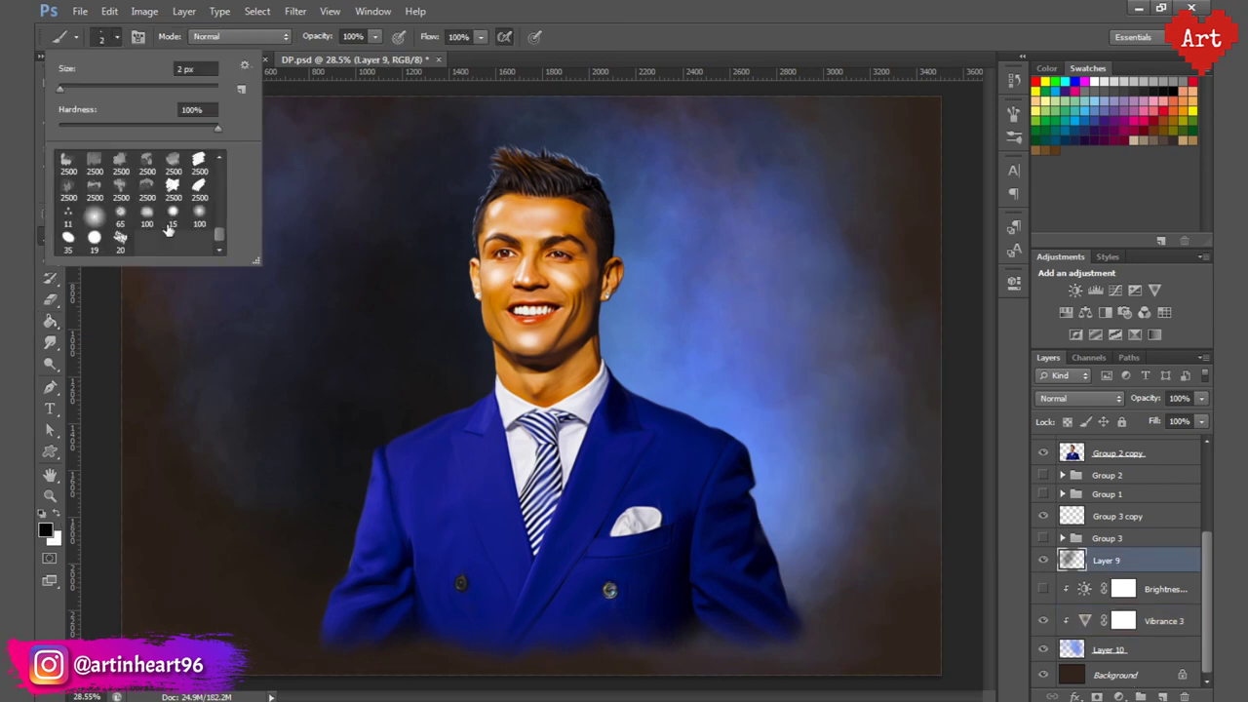
scroll(155, 208, "up", 6)
double_click(148, 215)
left_click(352, 36)
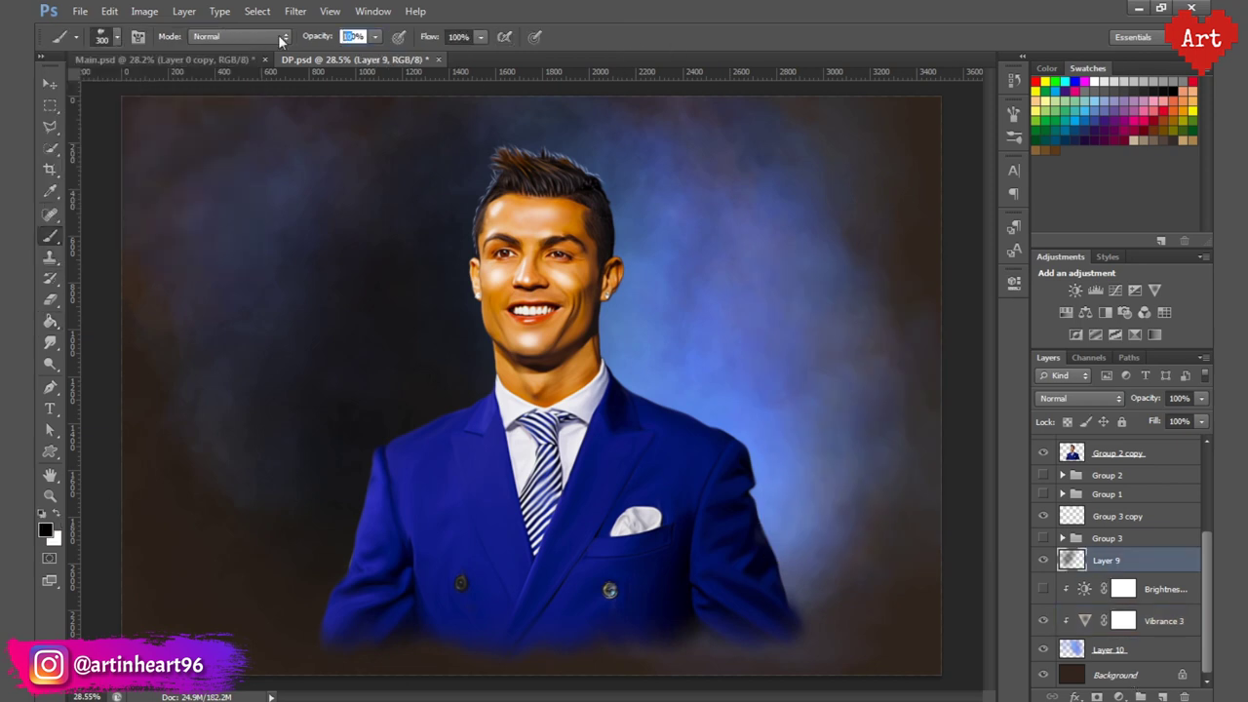
type("10")
key("Return")
key("bracketright")
key("bracketright")
key("bracketright")
key("bracketright")
key("bracketright")
key("bracketright")
key("bracketright")
key("bracketright")
key("bracketright")
key("bracketright")
key("bracketright")
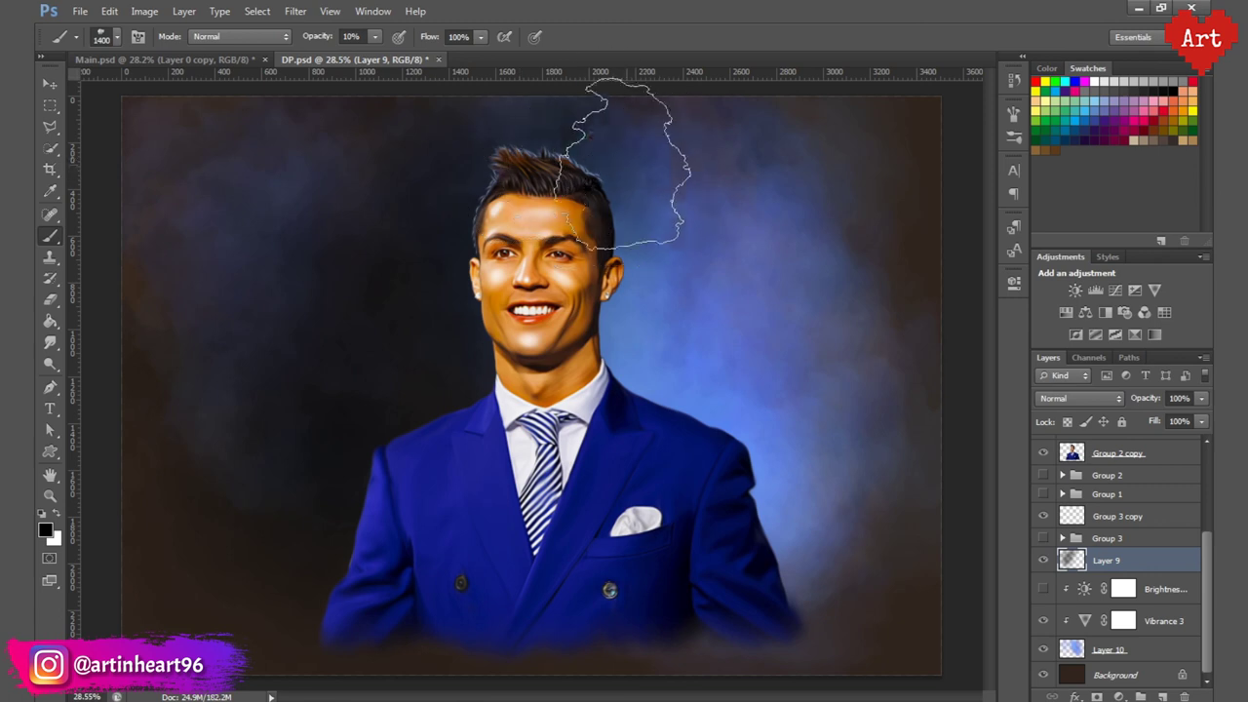
key("bracketright")
key("bracketright")
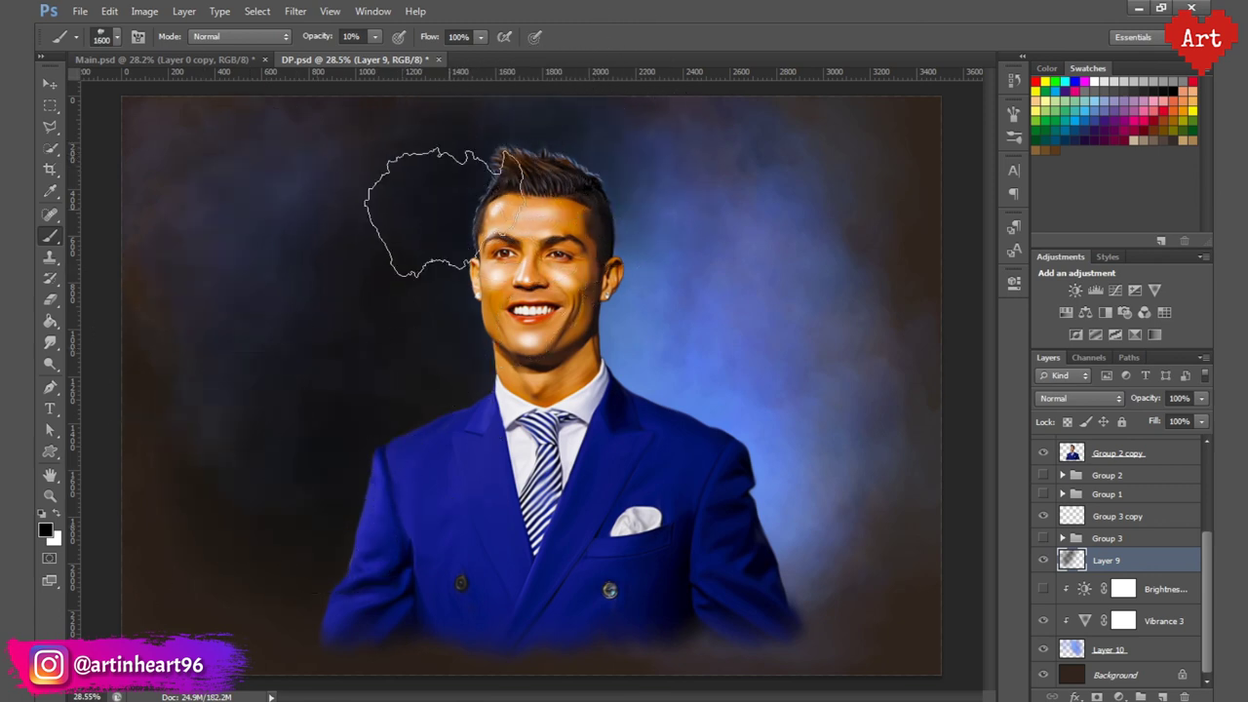
Step: Duplicate the Group 3 copy layer, set the duplicate's opacity to 80% and save the document
scroll(1136, 585, "up", 2)
left_click(1044, 567)
left_click(1121, 568)
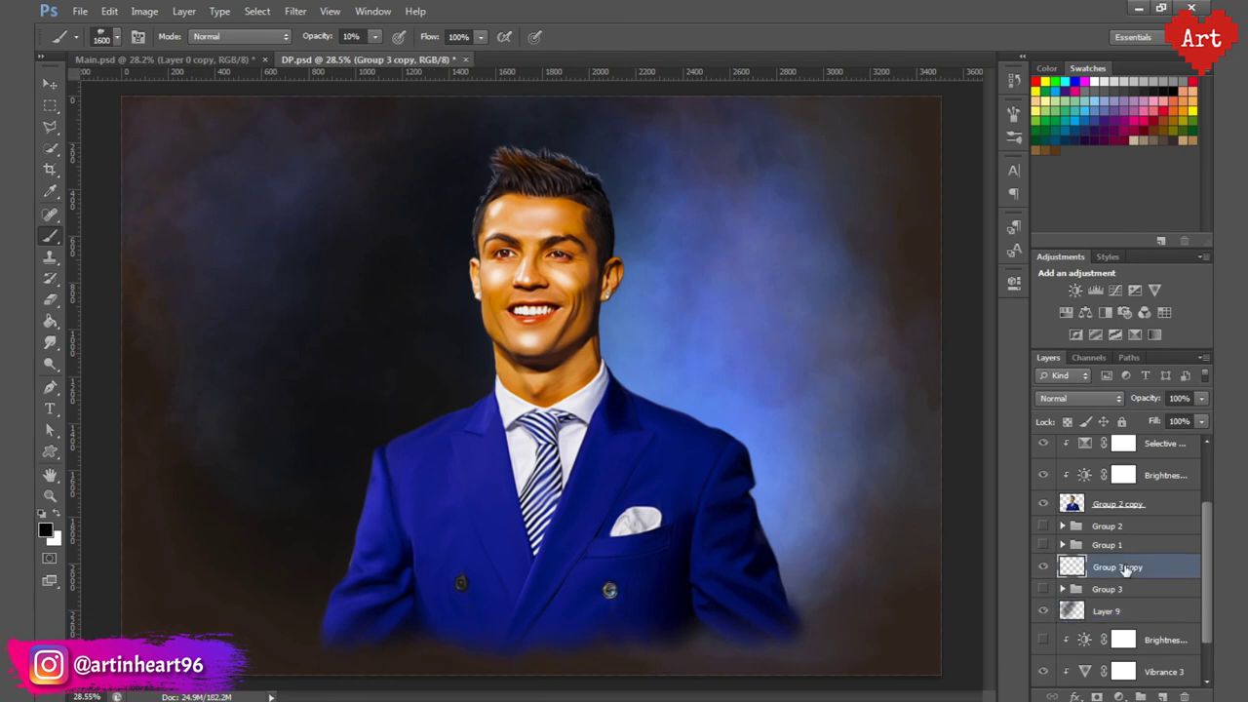
key("ctrl+j")
left_click(1143, 404)
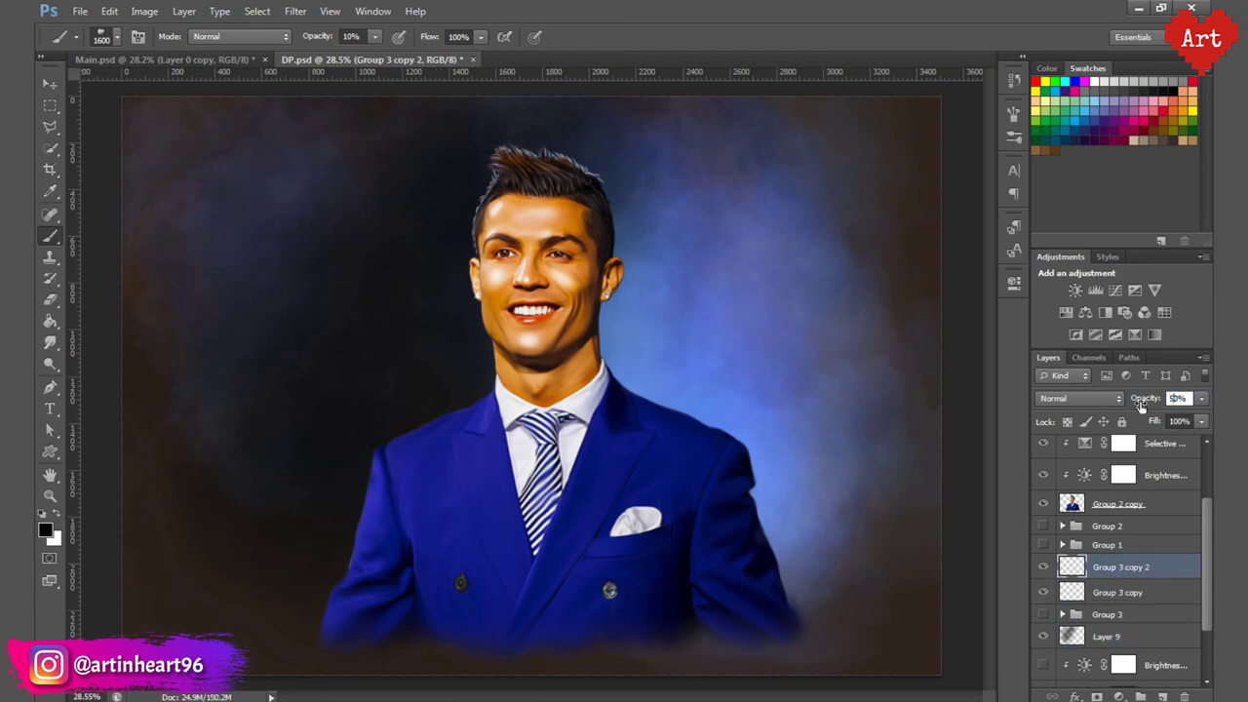
key("Return")
key("ctrl+s")
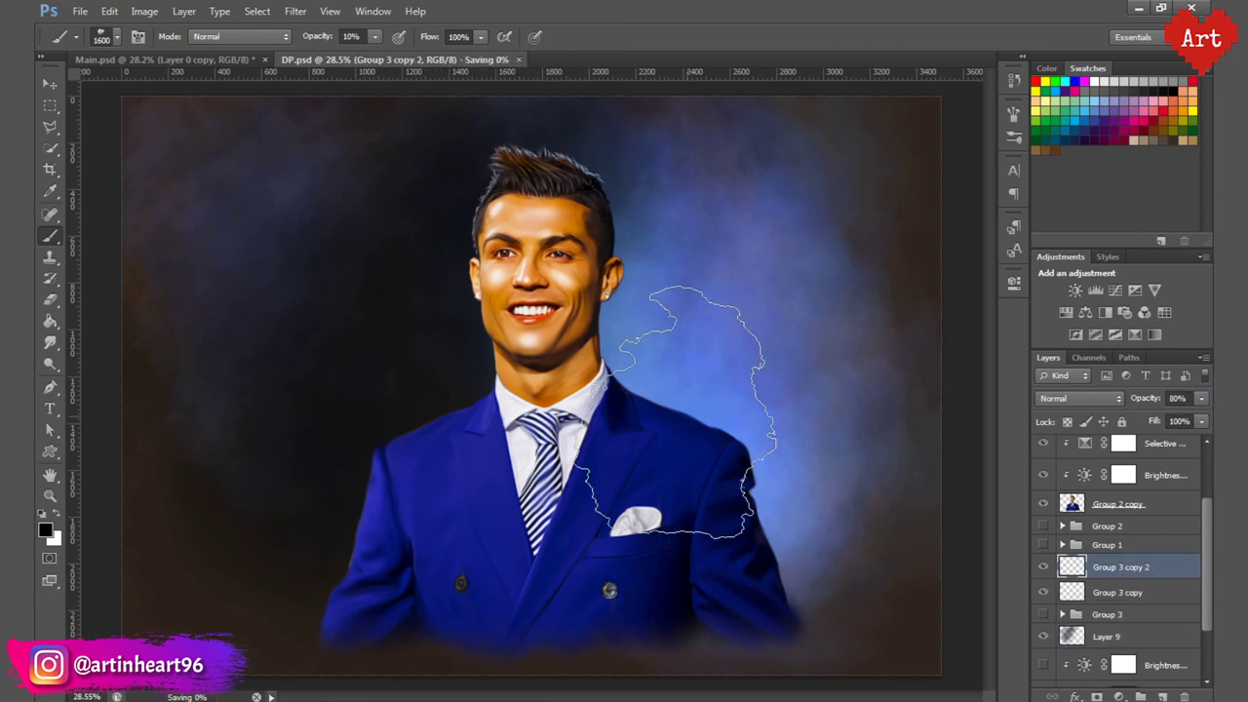
Step: Load the Group 2 copy figure's outline as a selection and add a new layer above Layer 9 copy
left_click(1164, 512)
left_click(1071, 504, "ctrl")
scroll(1133, 532, "up", 3)
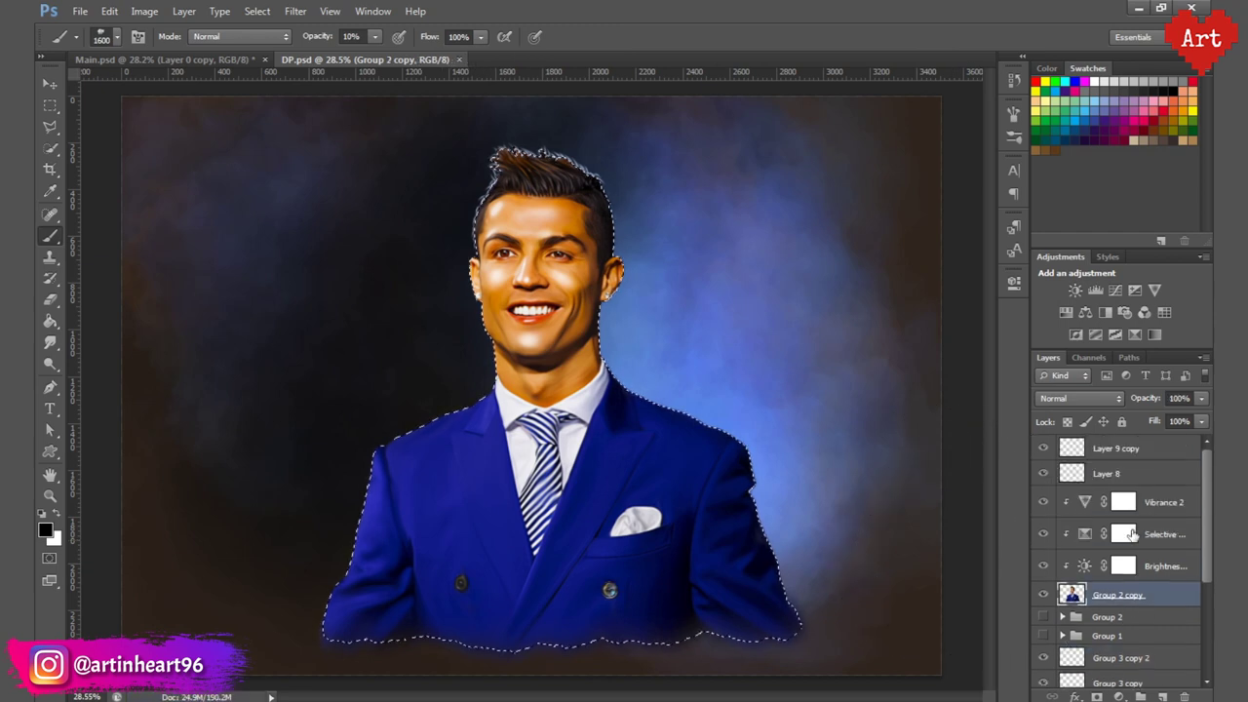
left_click(1122, 454)
left_click(1163, 696)
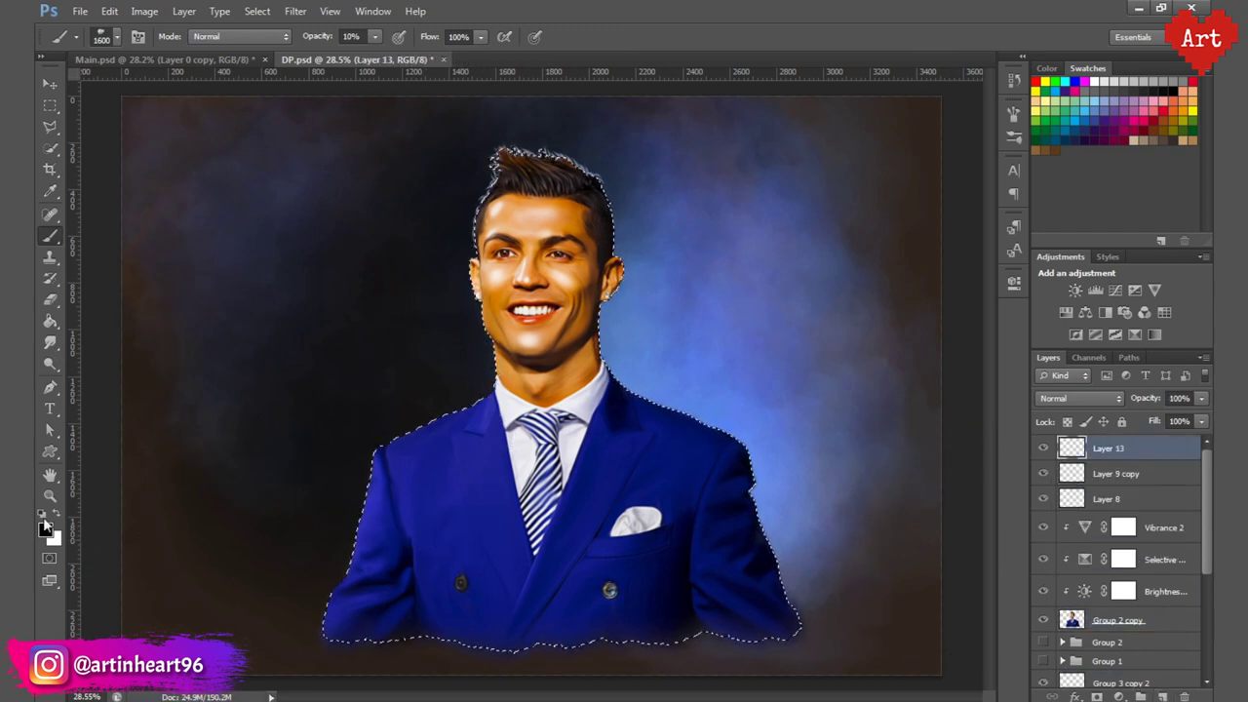
left_click(111, 39)
scroll(103, 190, "up", 5)
left_click(69, 190)
left_click(733, 45)
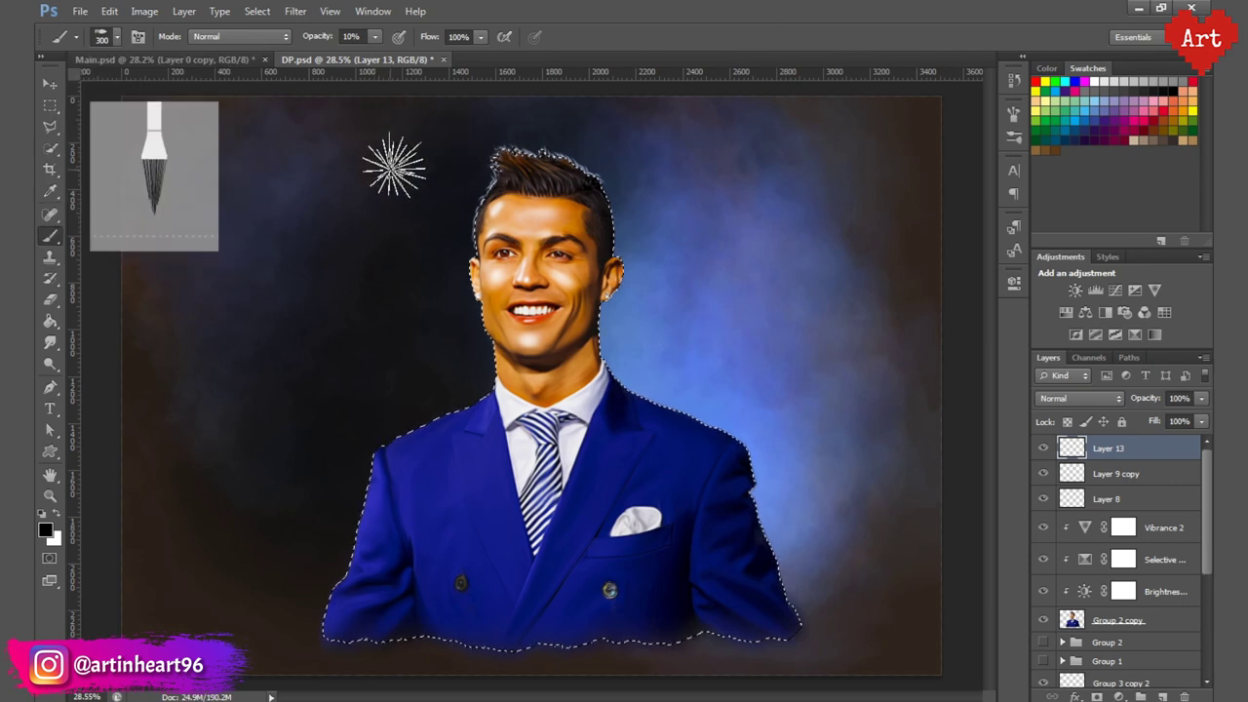
Step: Shade the suit inside the selection with a black 1100 px round brush at 10% opacity, deselect and save the document
left_click(111, 39)
left_click(68, 164)
left_click(587, 68)
key("bracketright")
key("bracketright")
key("bracketright")
key("bracketright")
key("bracketright")
key("bracketright")
key("bracketright")
key("bracketright")
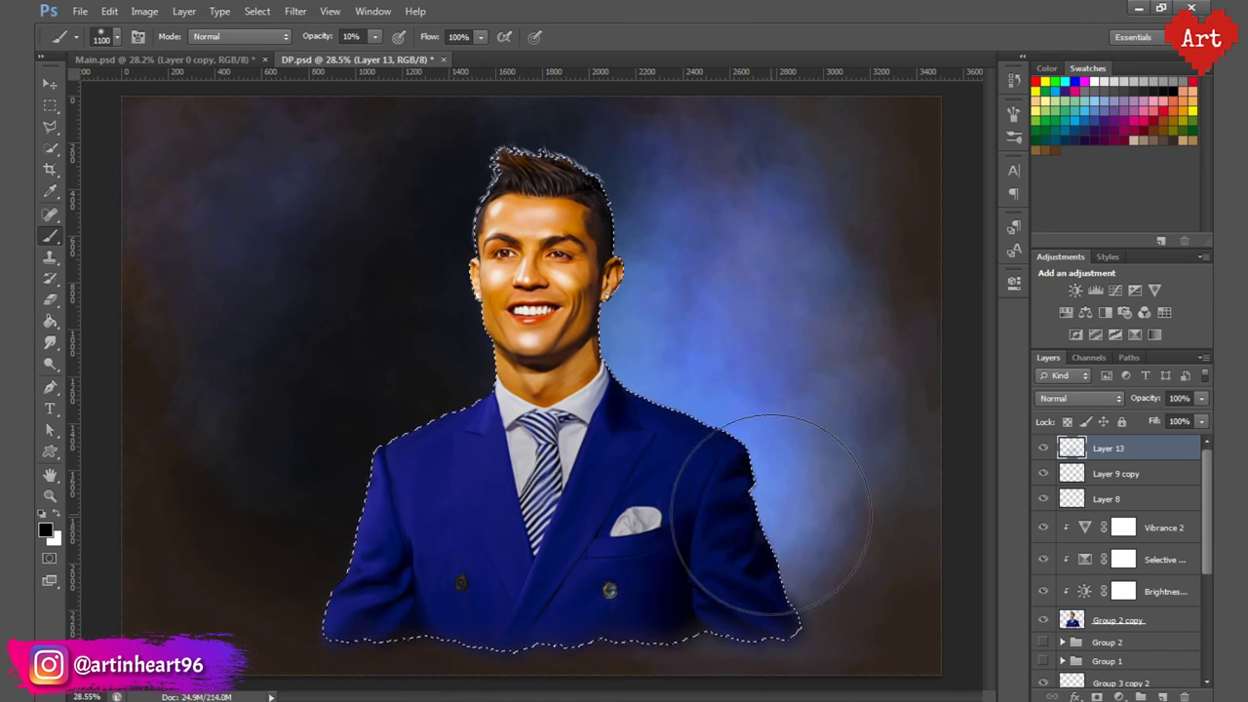
key("ctrl+d")
key("ctrl+s")
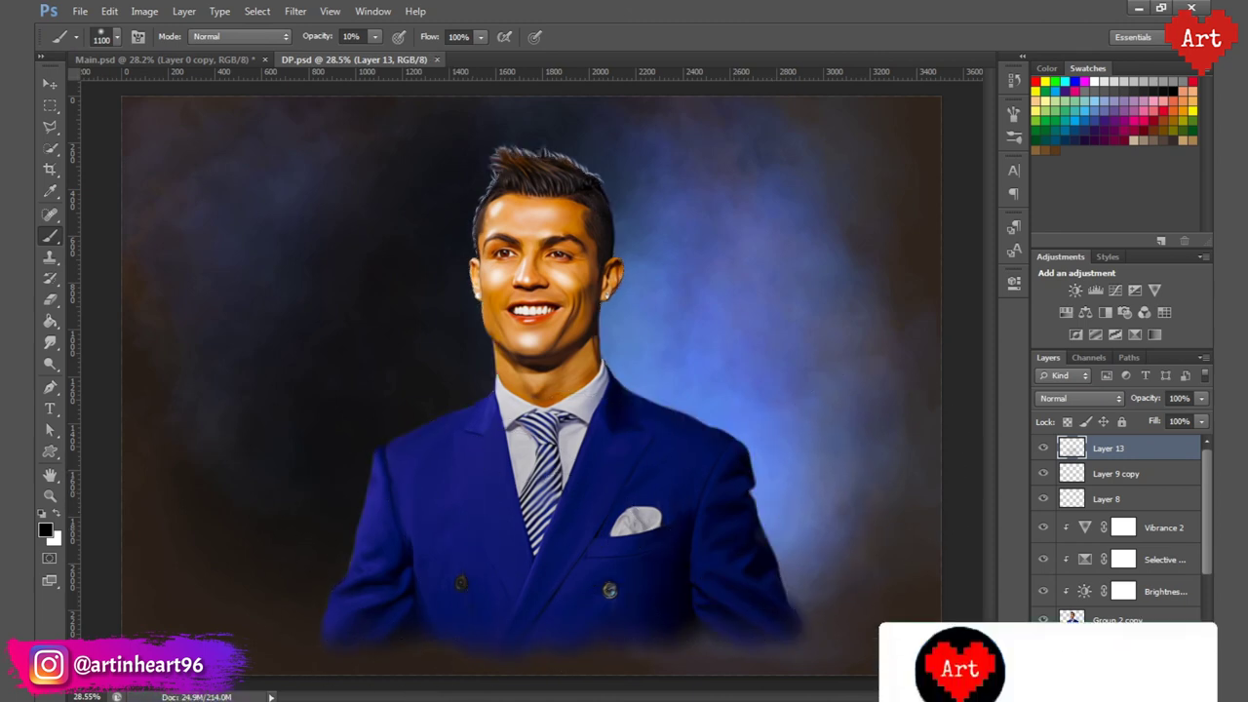
Step: Compare the backdrop with the Vibrance 3 adjustment off and on, save the document and inspect the face up close
scroll(1111, 585, "down", 5)
left_click(1043, 621)
left_click(1044, 621)
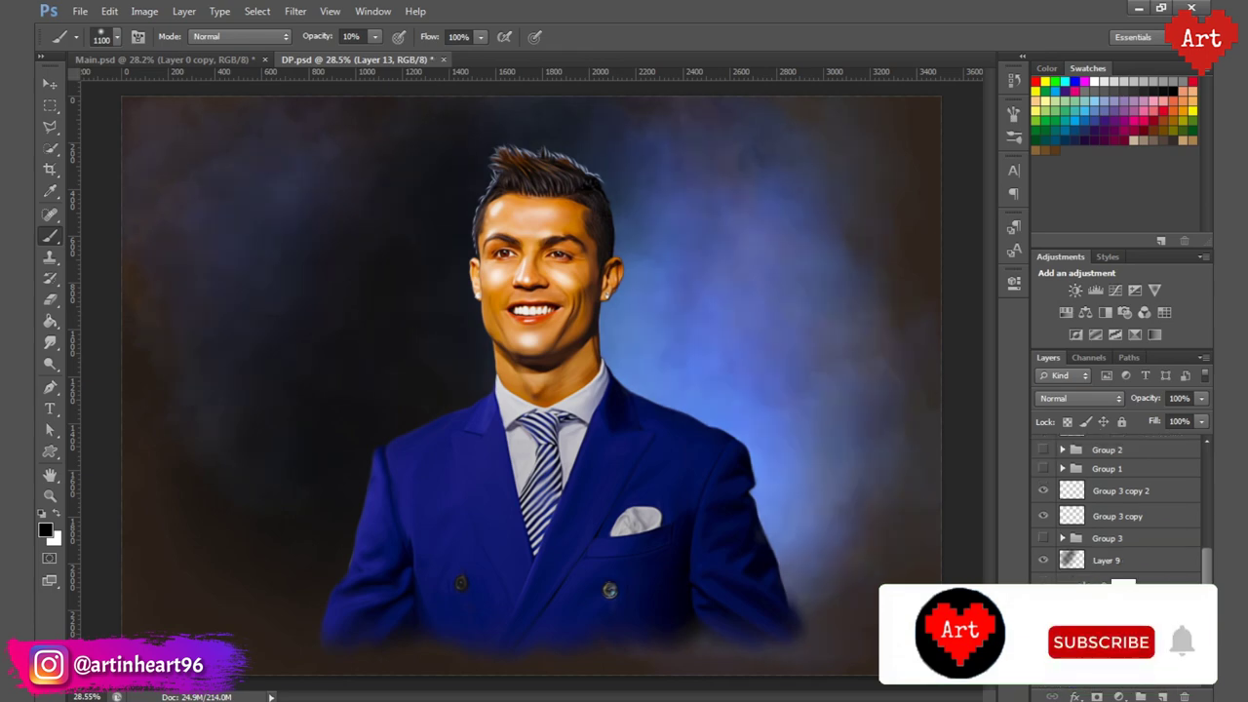
scroll(1112, 585, "up", 10)
key("ctrl+s")
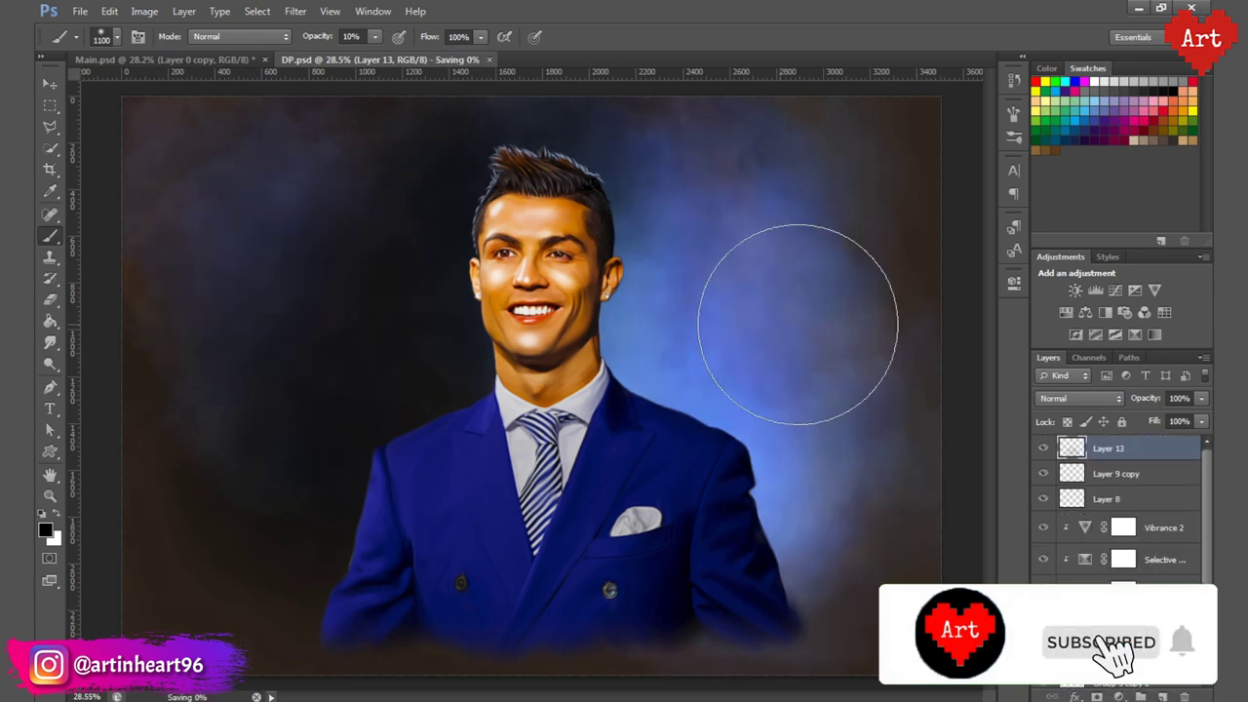
left_click_drag(523, 250, 605, 390)
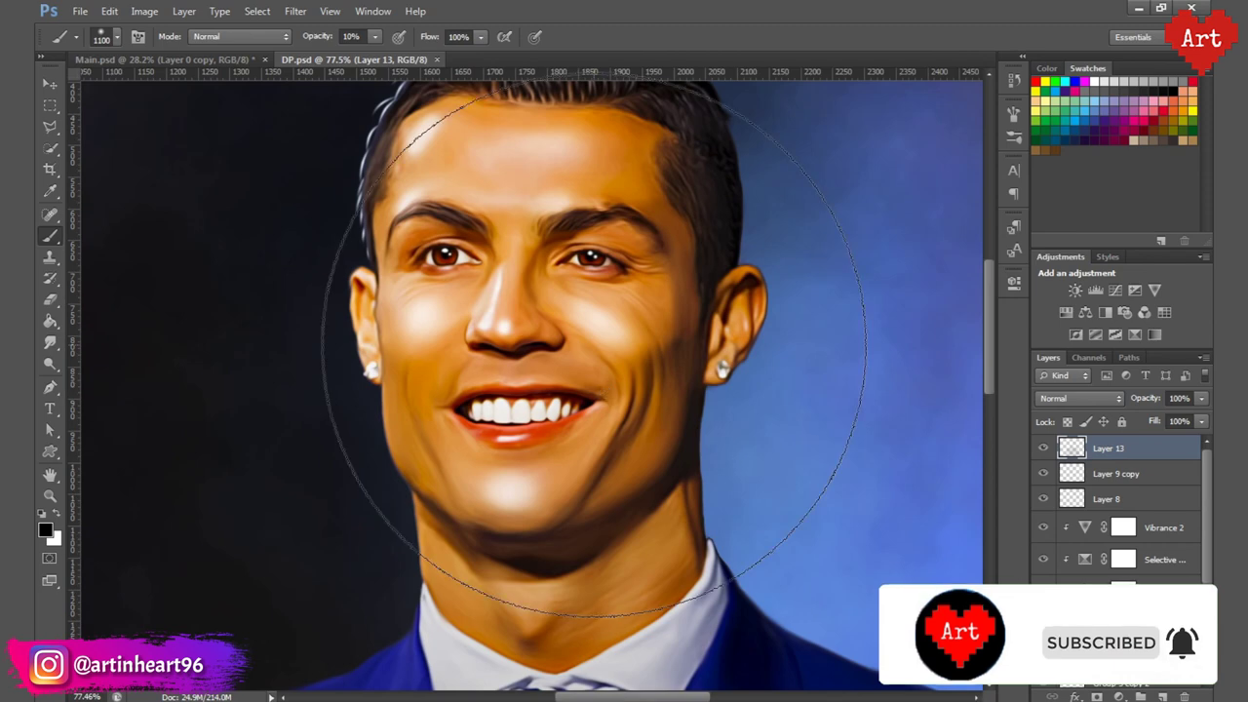
key("ctrl+0")
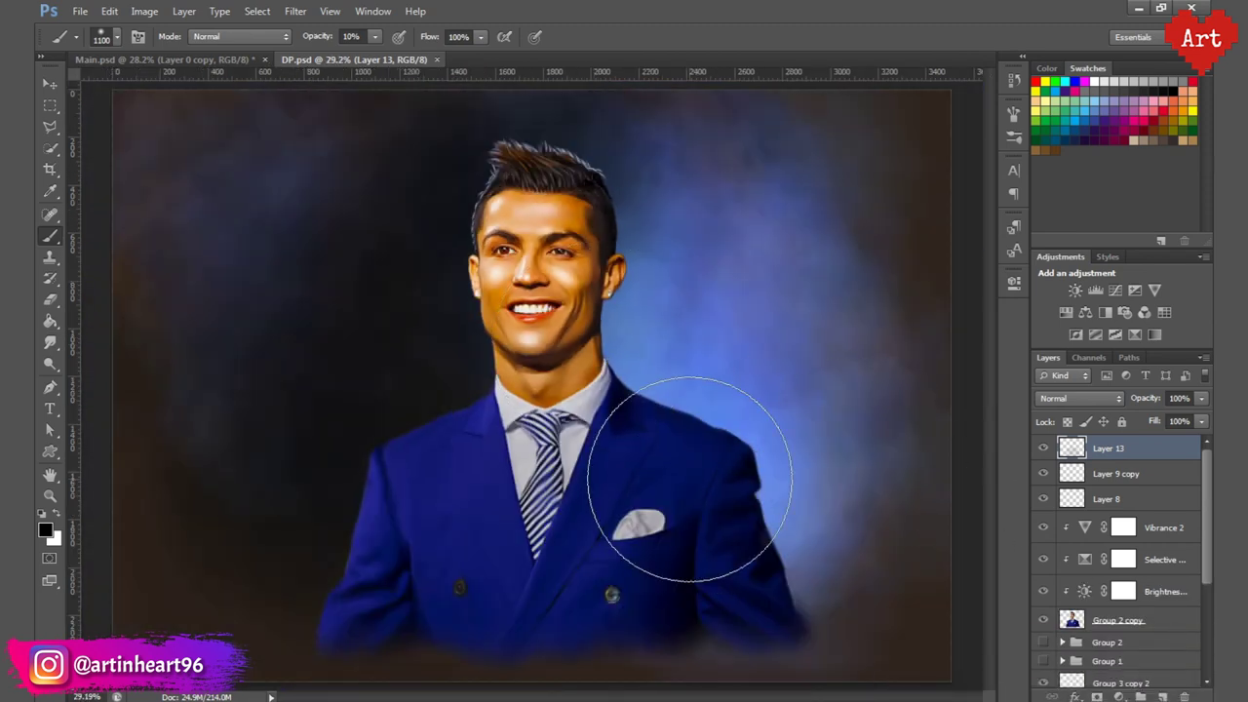
Step: Save a copy of the finished portrait in PNG format as DP.png in the Image folder
left_click(80, 10)
left_click(92, 207)
left_click(741, 409)
left_click(726, 515)
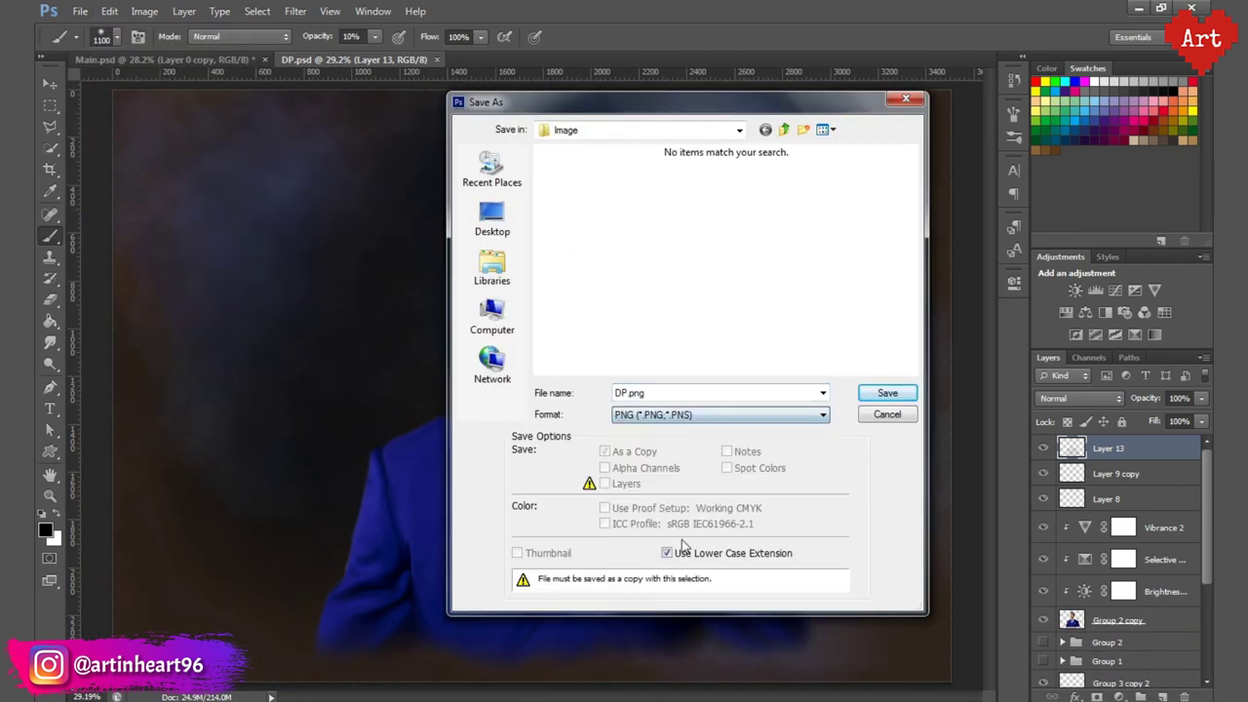
left_click(888, 395)
left_click(687, 219)
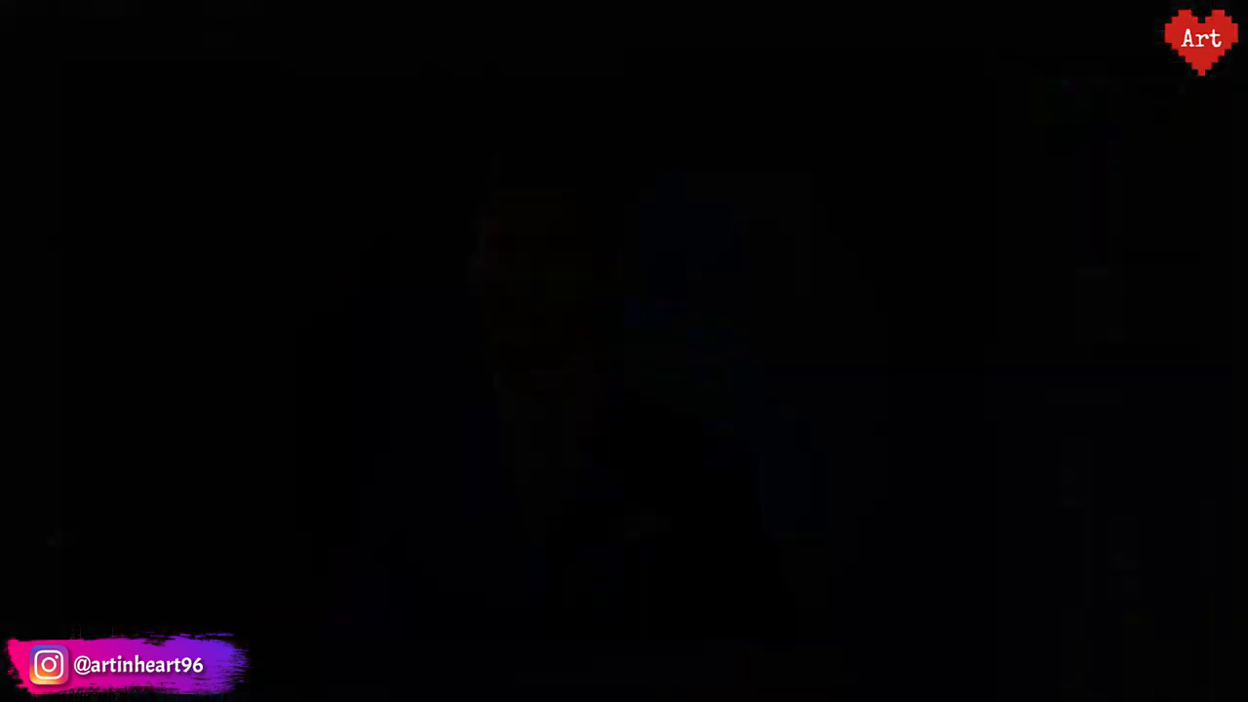